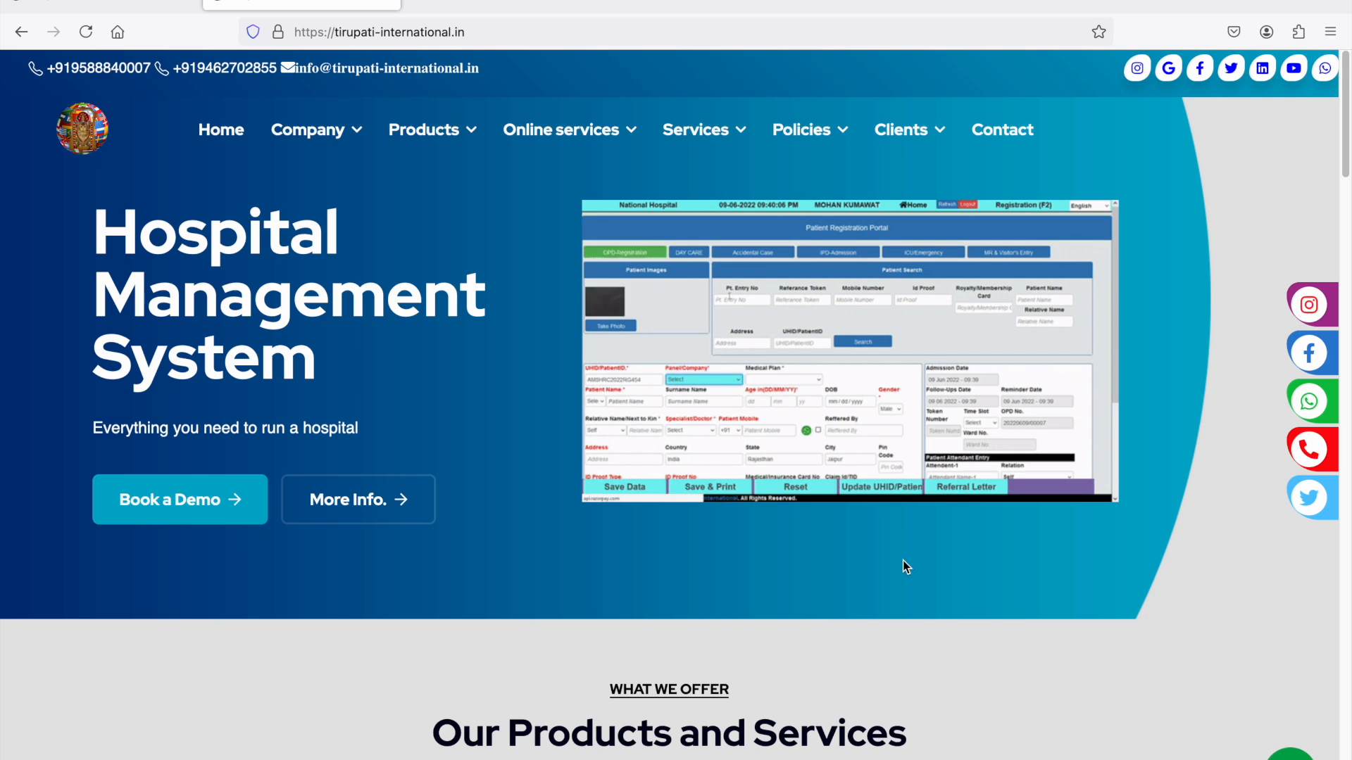
# - Examine the tirupati-international.in home page, including its products, services, company statistics and achievement journey
pyautogui.scroll(-2, 903, 561)
pyautogui.scroll(3, 903, 561)
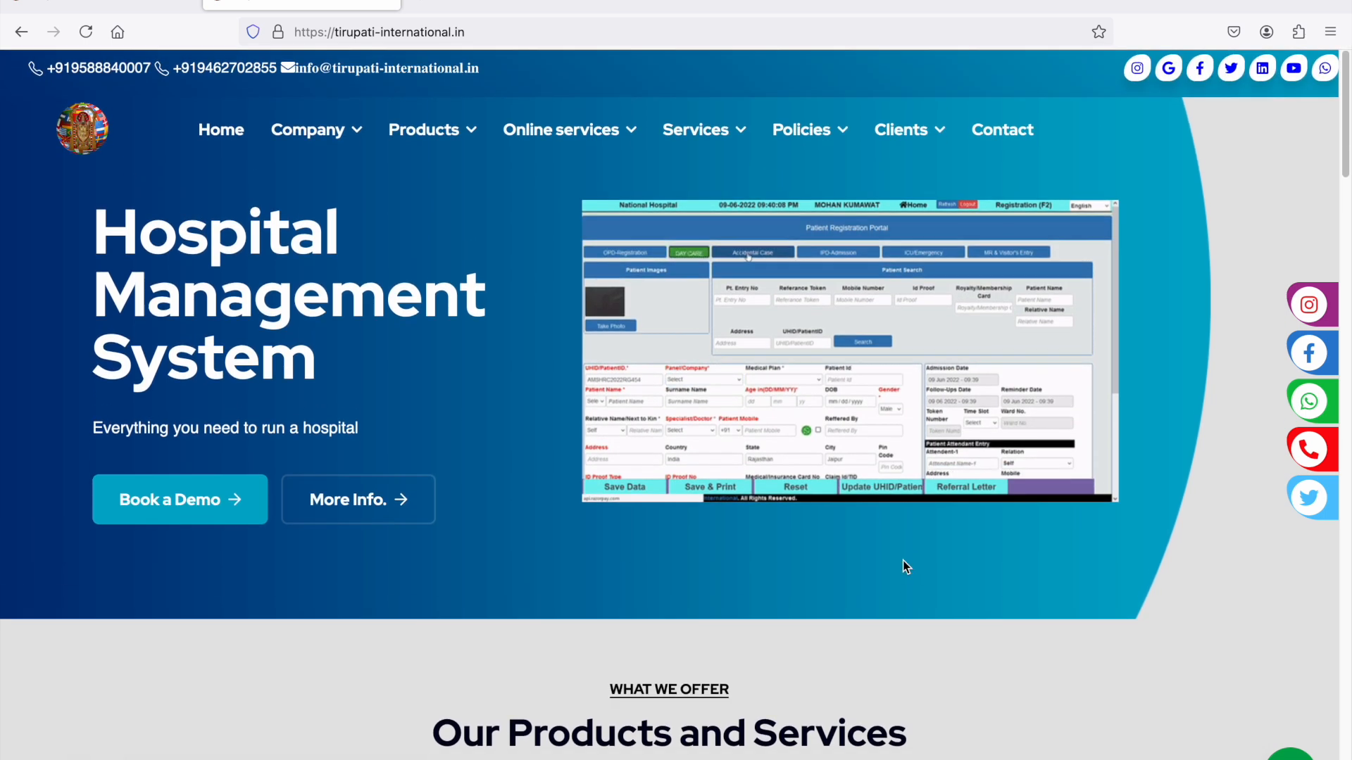
pyautogui.scroll(-5, 903, 561)
pyautogui.scroll(-9, 904, 567)
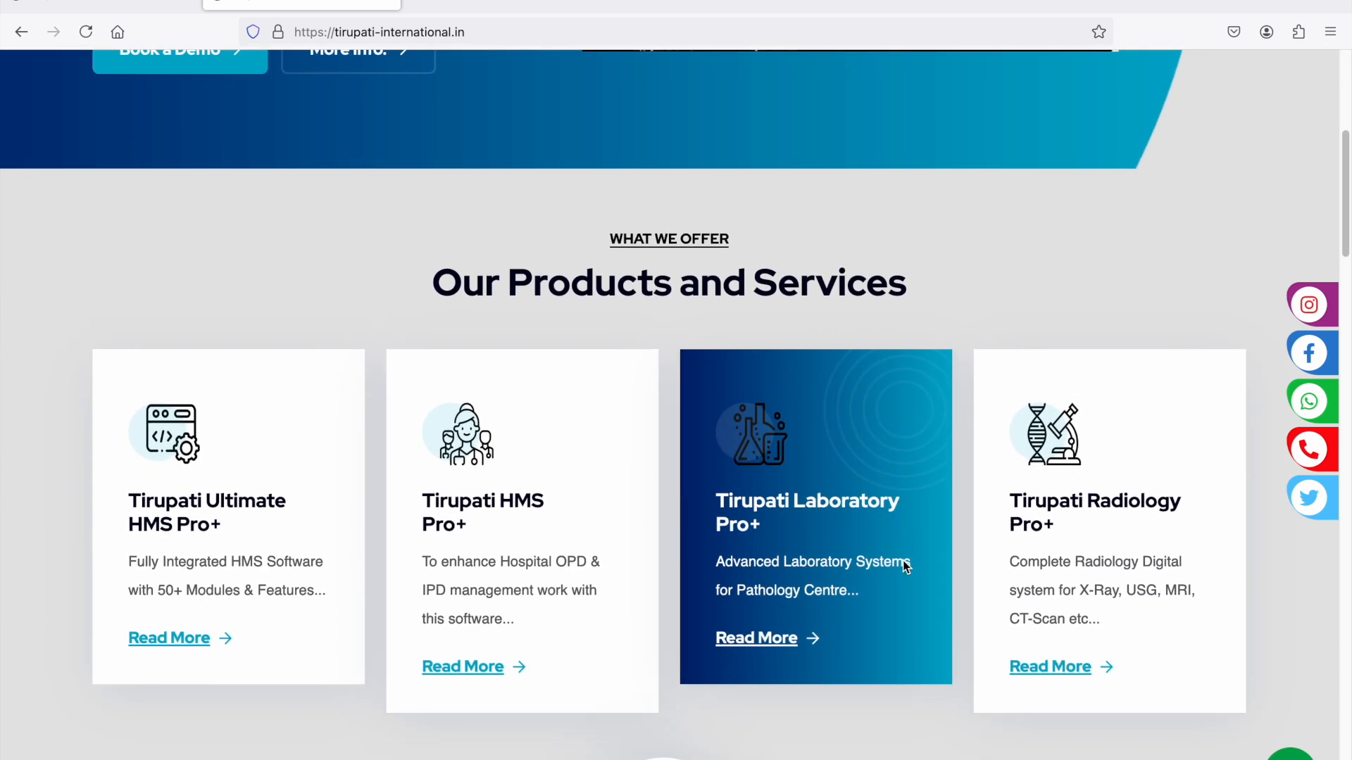
pyautogui.scroll(-15, 905, 567)
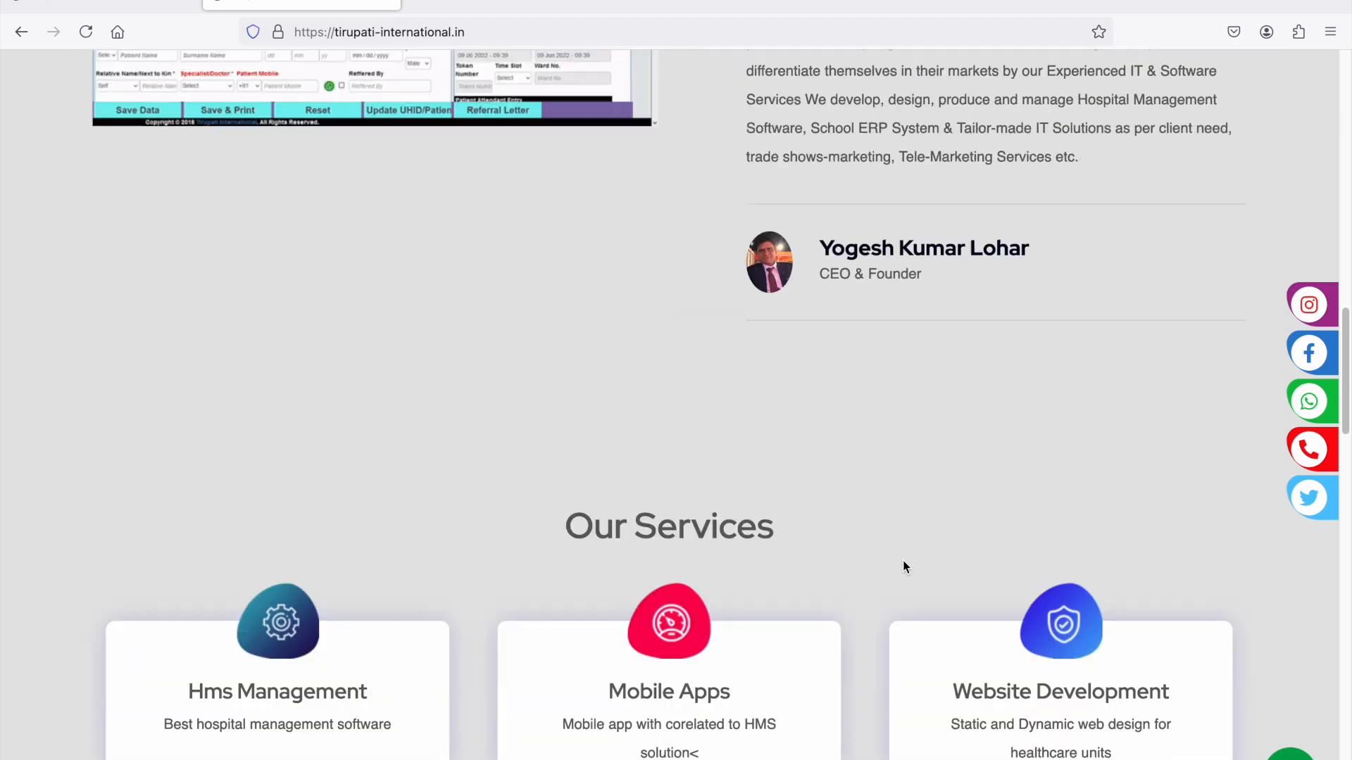
pyautogui.scroll(-20, 904, 563)
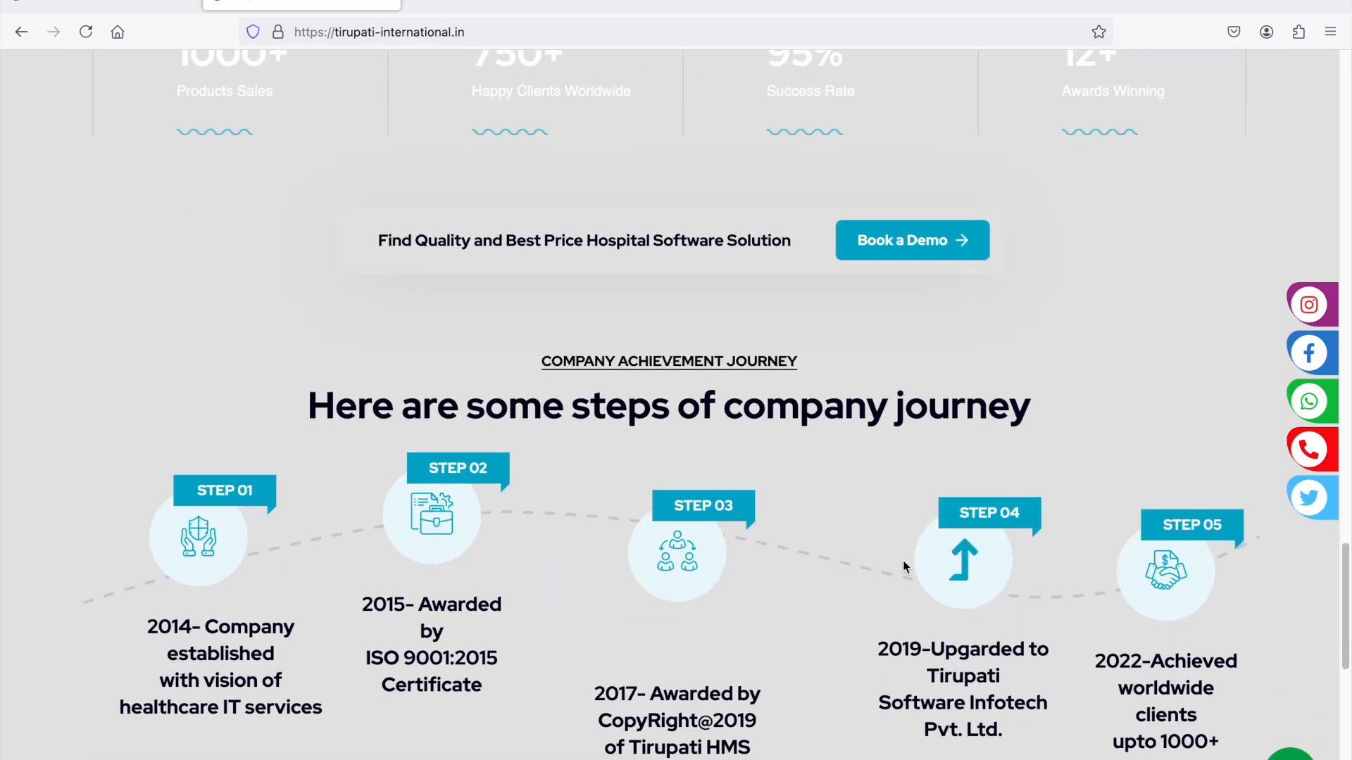
pyautogui.scroll(20, 903, 560)
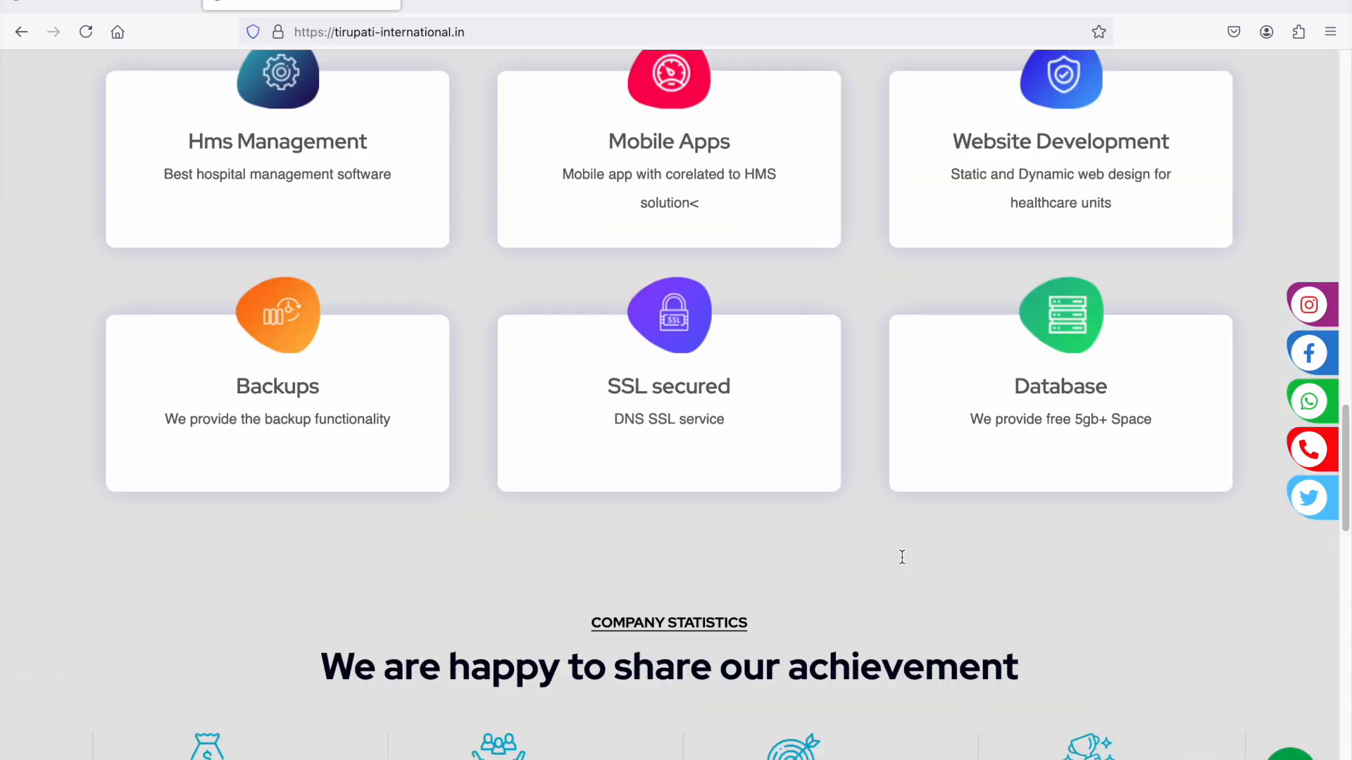
pyautogui.scroll(-2, 903, 562)
pyautogui.scroll(-4, 904, 565)
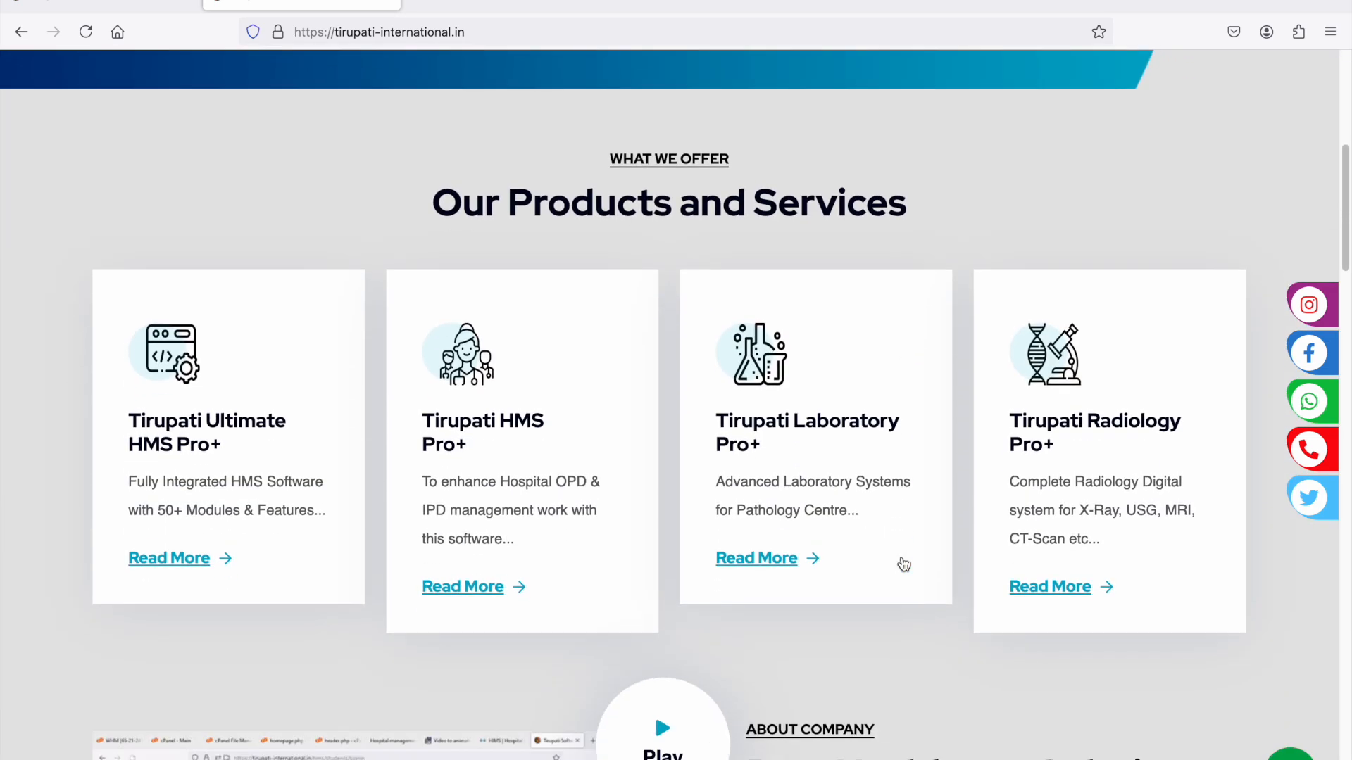
# - Bring up the HMS login page, switch to Notes and read the "Dear Owner" note, highlighting "Offline" and "WhatsApp" in the key features
pyautogui.click(108, 2)
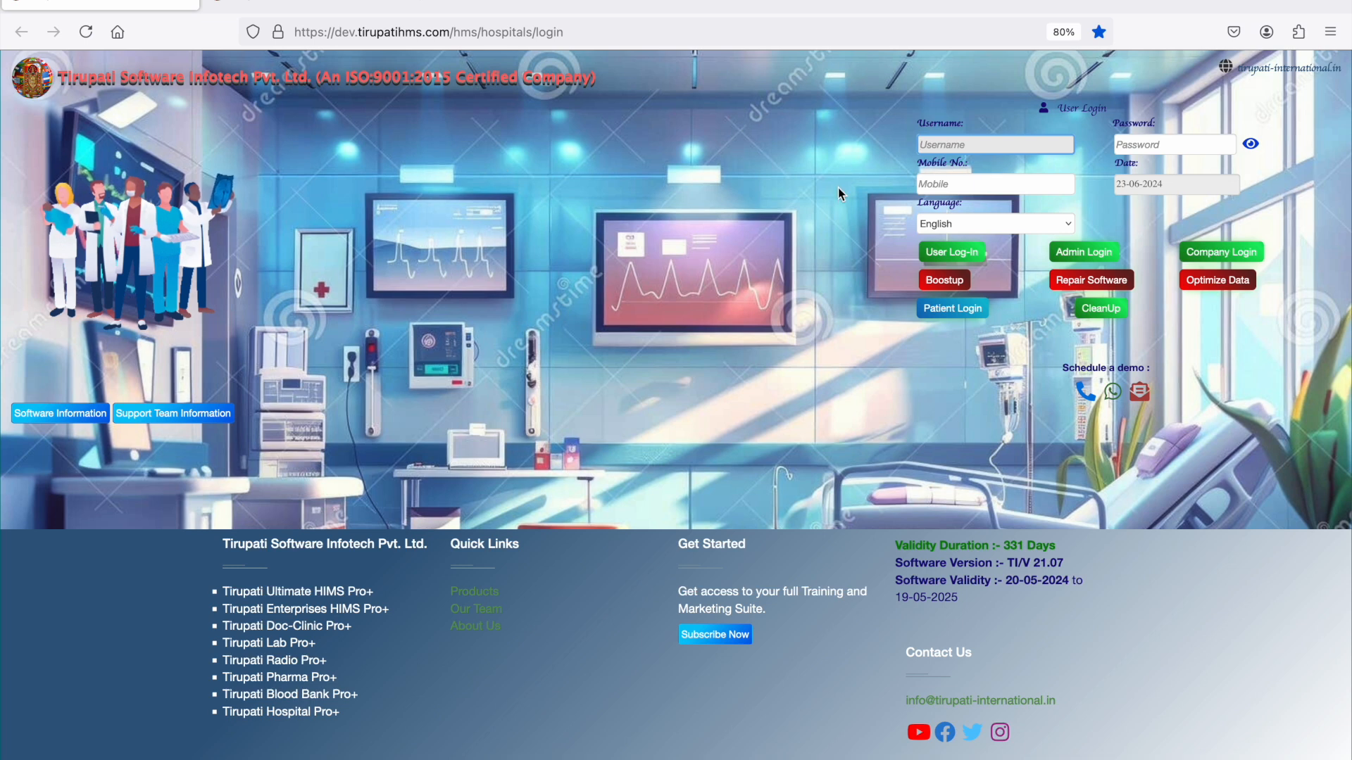
pyautogui.moveTo(679, 755)
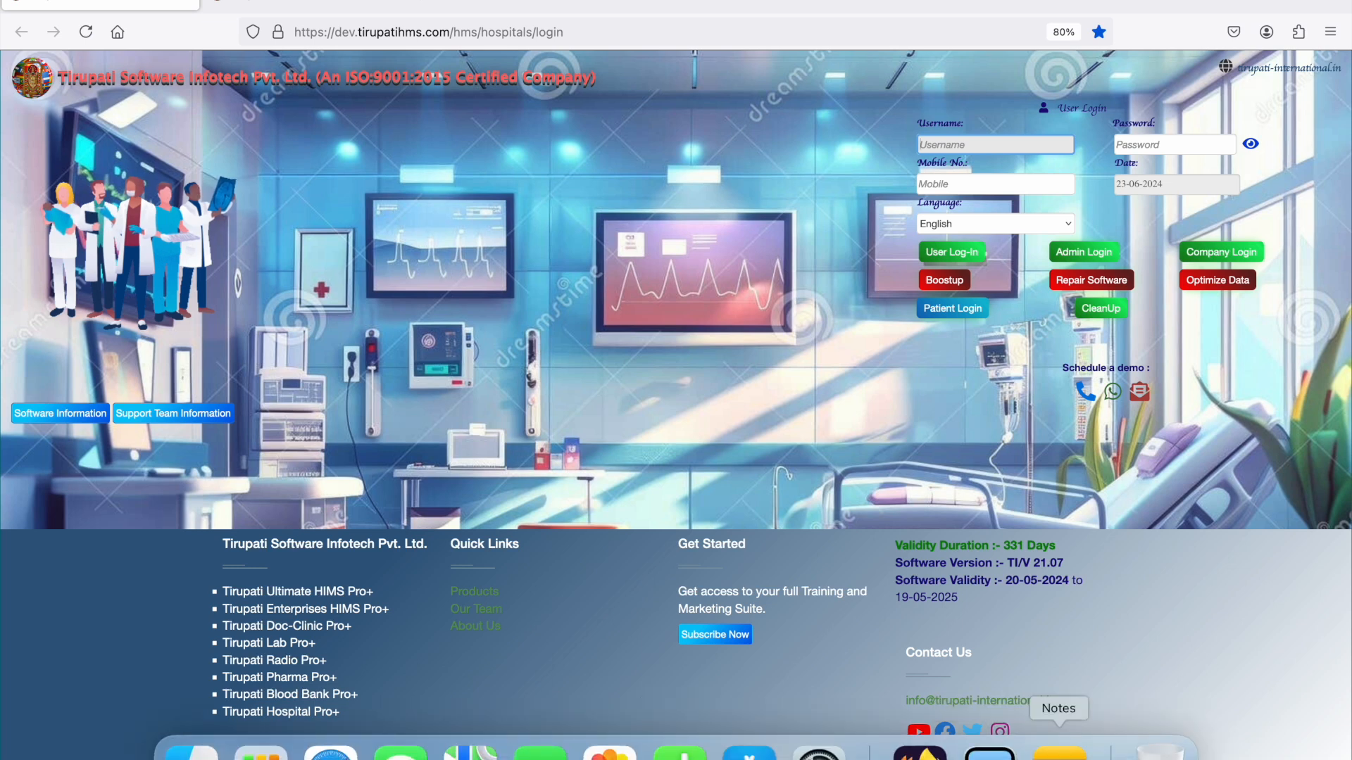
pyautogui.click(1060, 752)
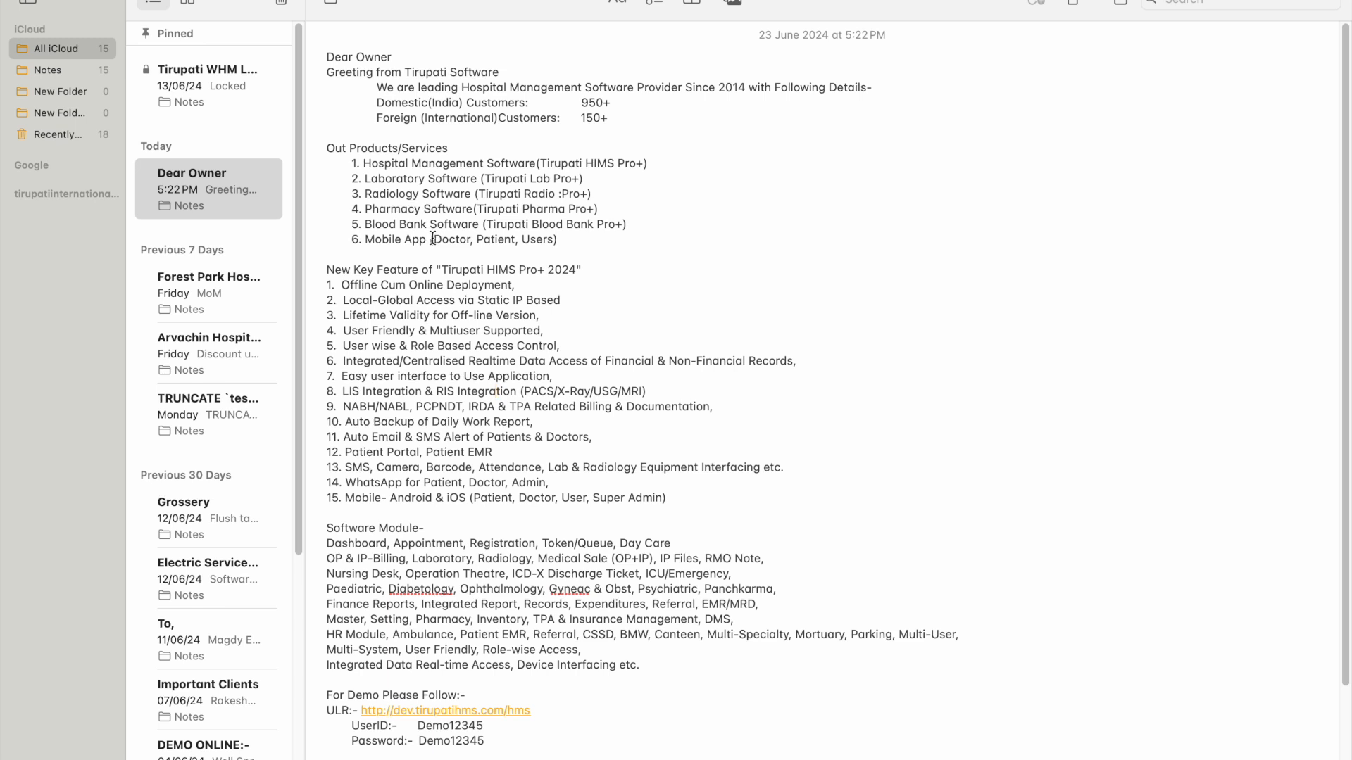
pyautogui.doubleClick(364, 287)
pyautogui.scroll(-3, 569, 368)
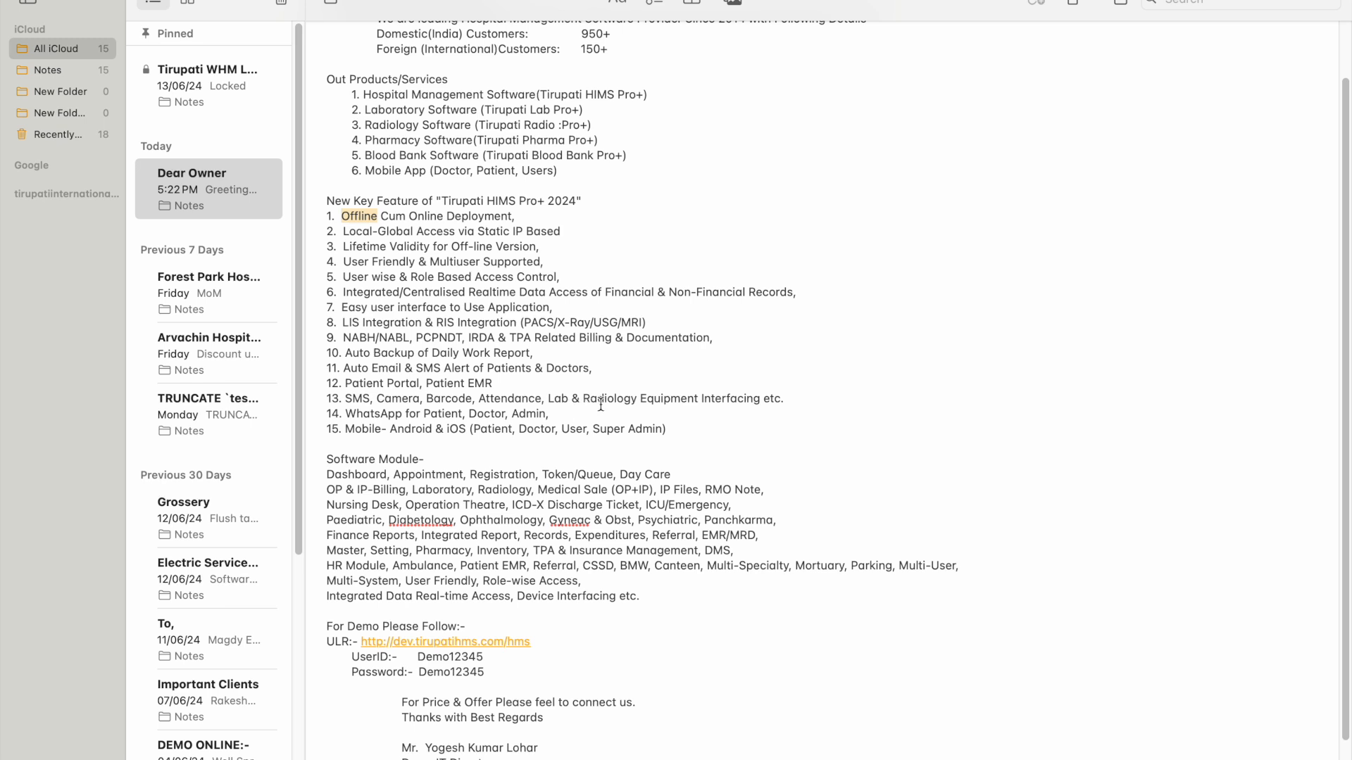
pyautogui.doubleClick(359, 416)
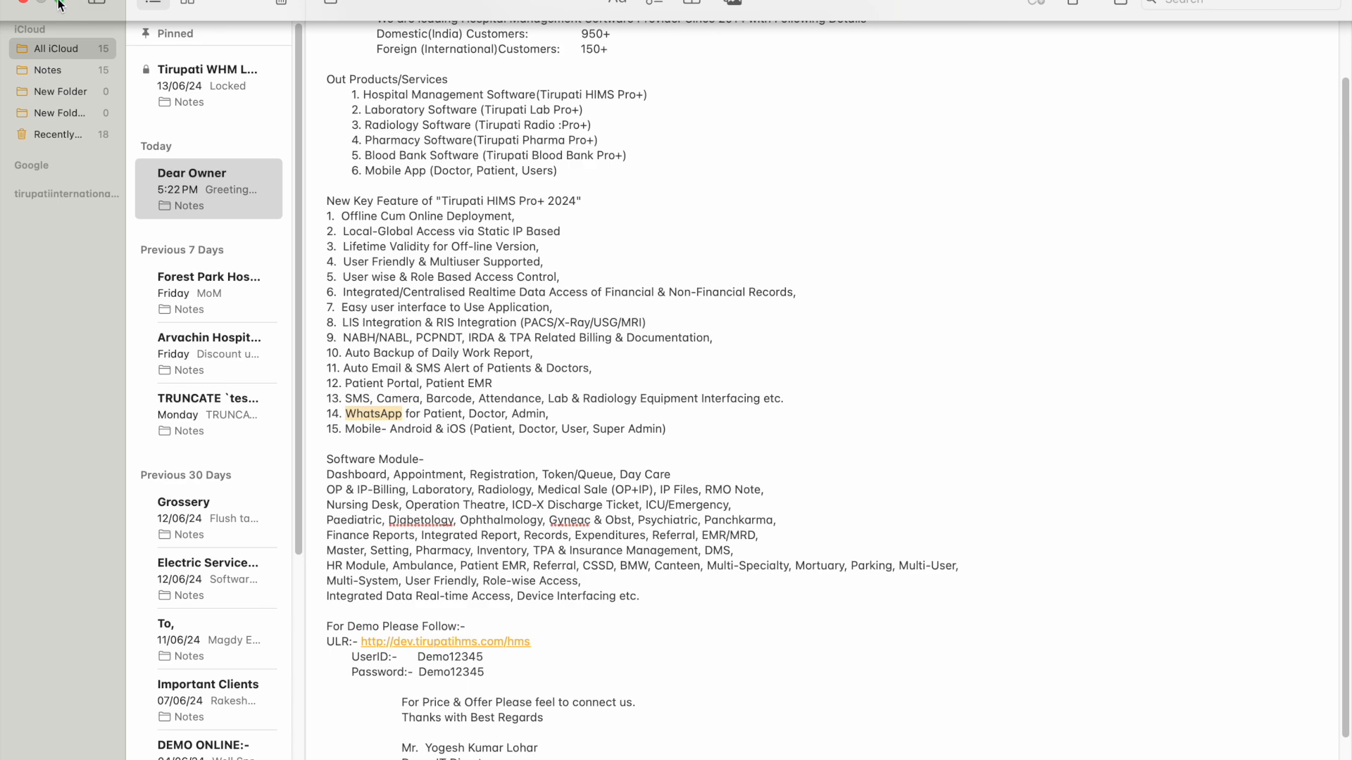
# - Take Notes out of full screen, minimize it, and switch back to the HMS login page in Firefox
pyautogui.click(61, 4)
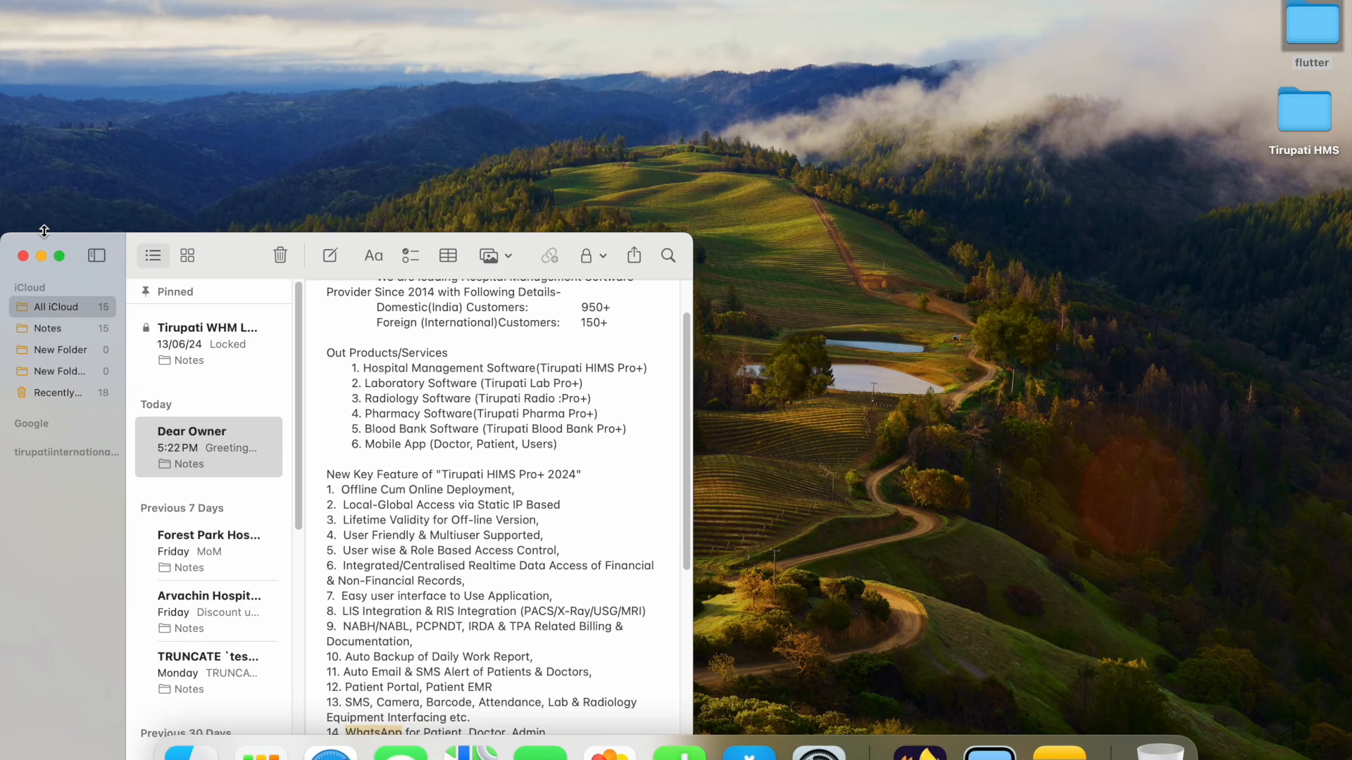
pyautogui.click(43, 253)
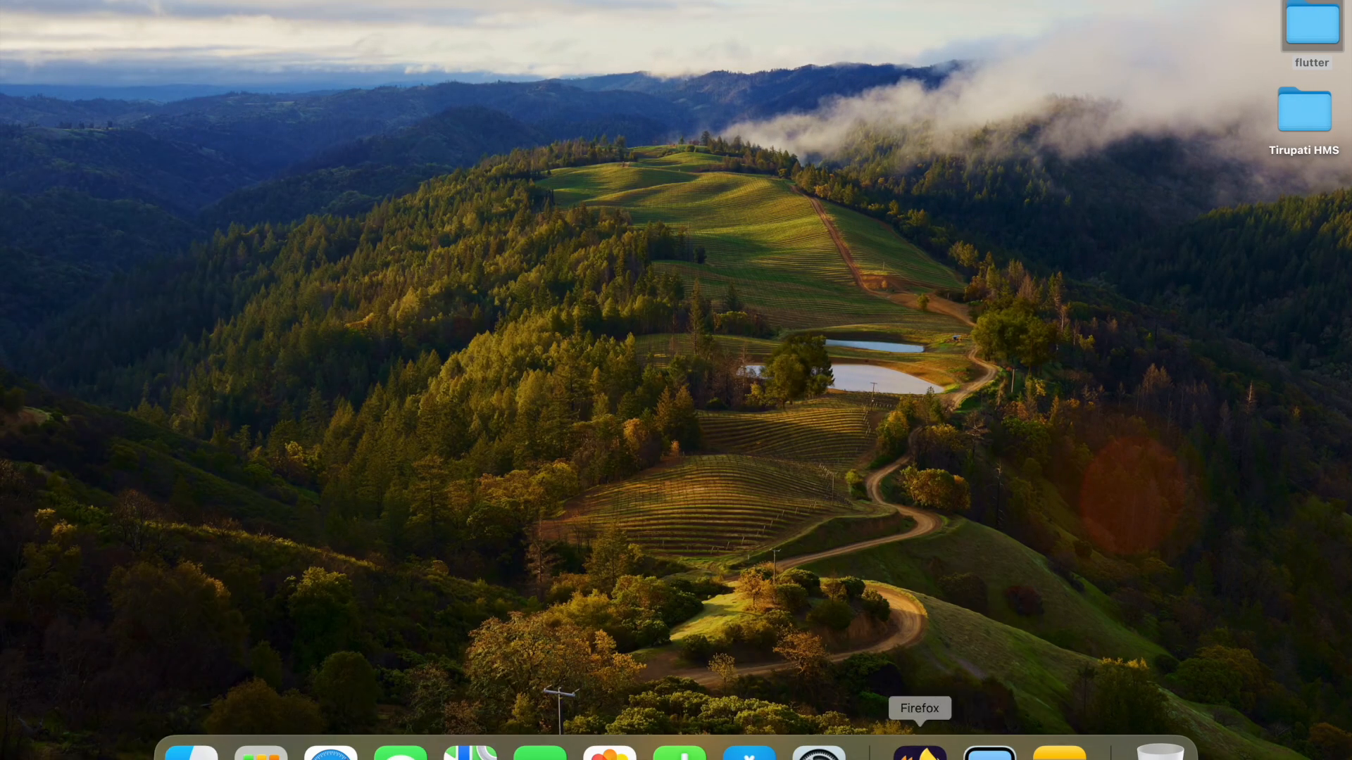
pyautogui.click(925, 749)
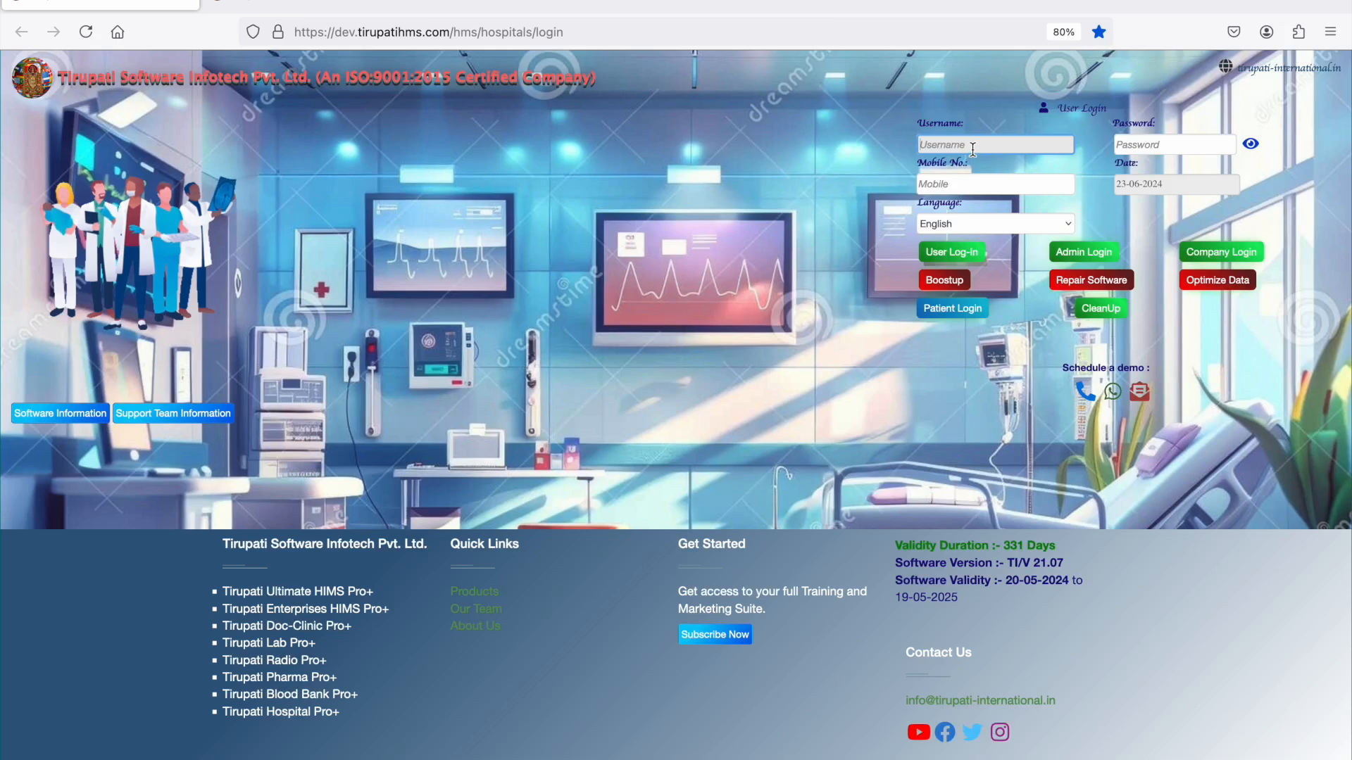
# - View the Software Information and Support Team Information on the login page, closing each after reading
pyautogui.click(53, 422)
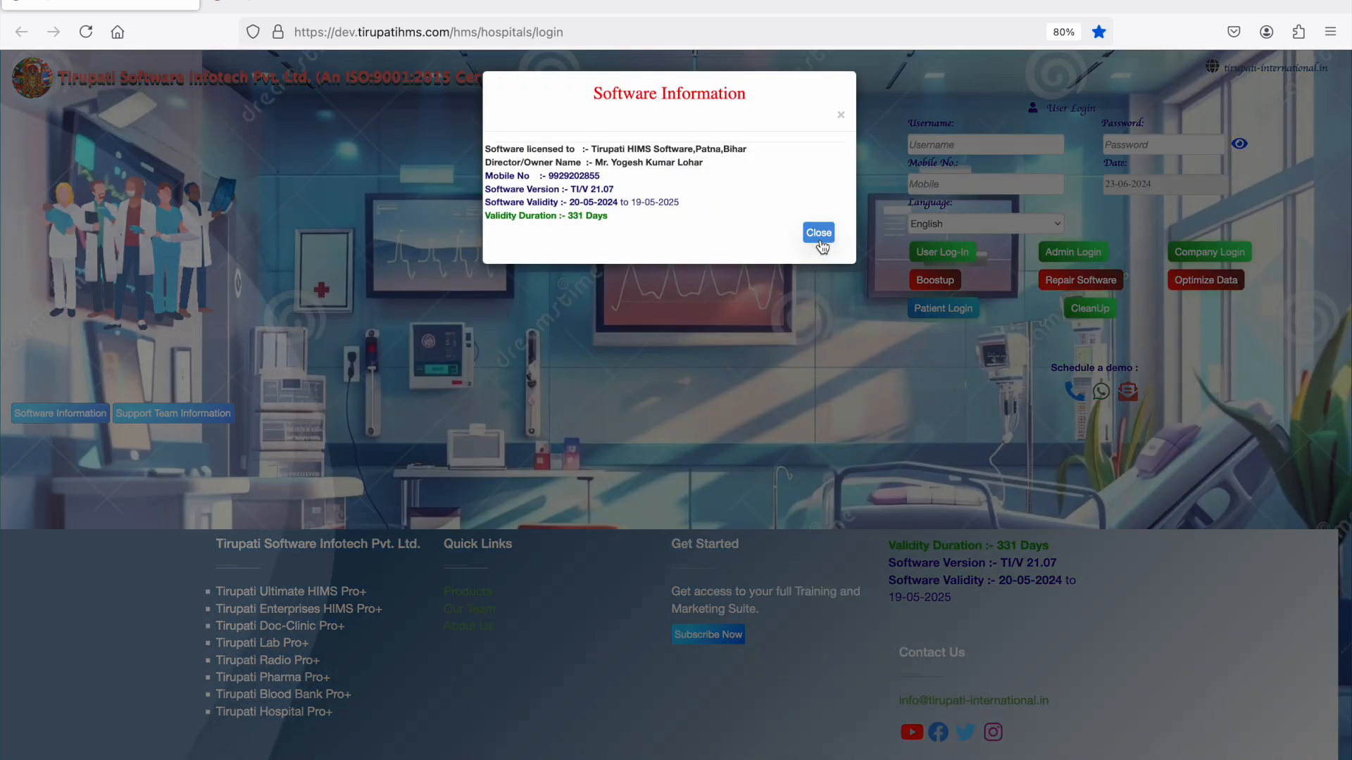
pyautogui.click(820, 238)
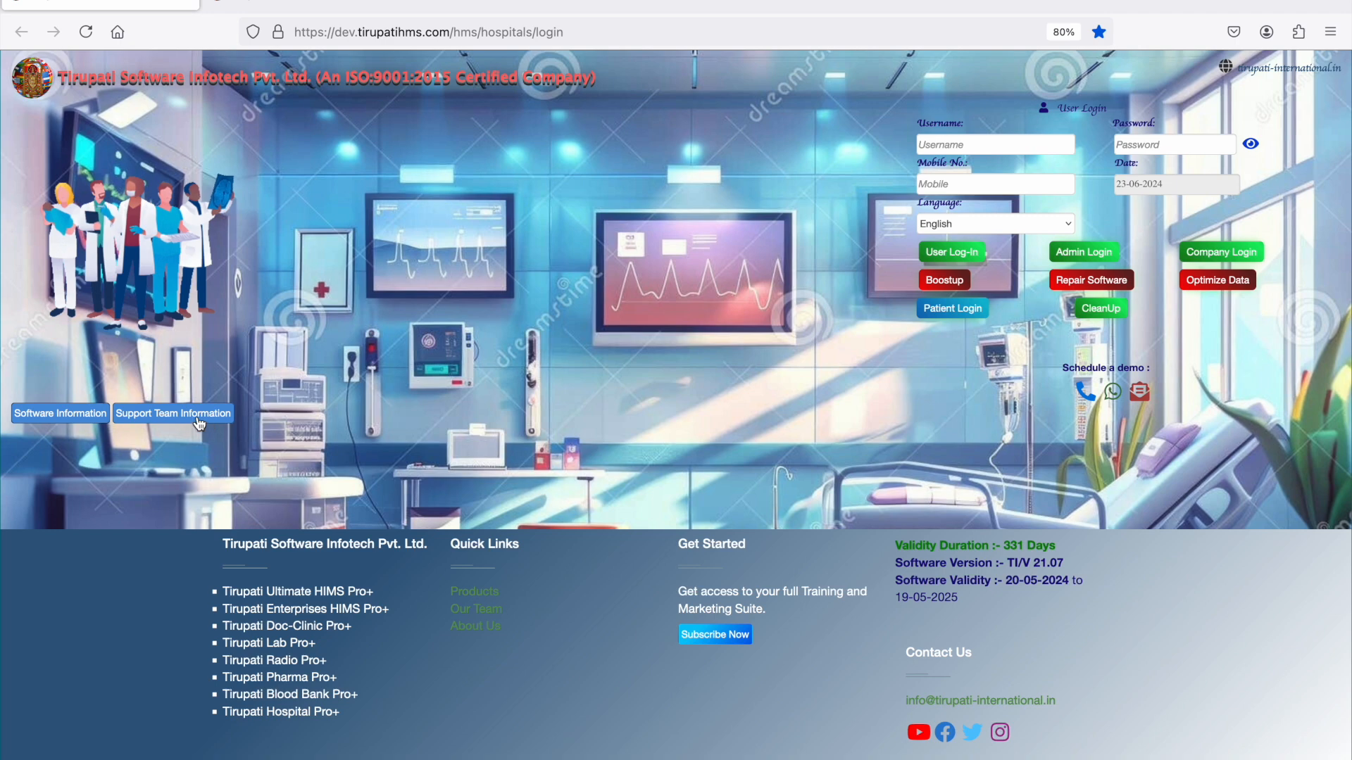
pyautogui.click(199, 417)
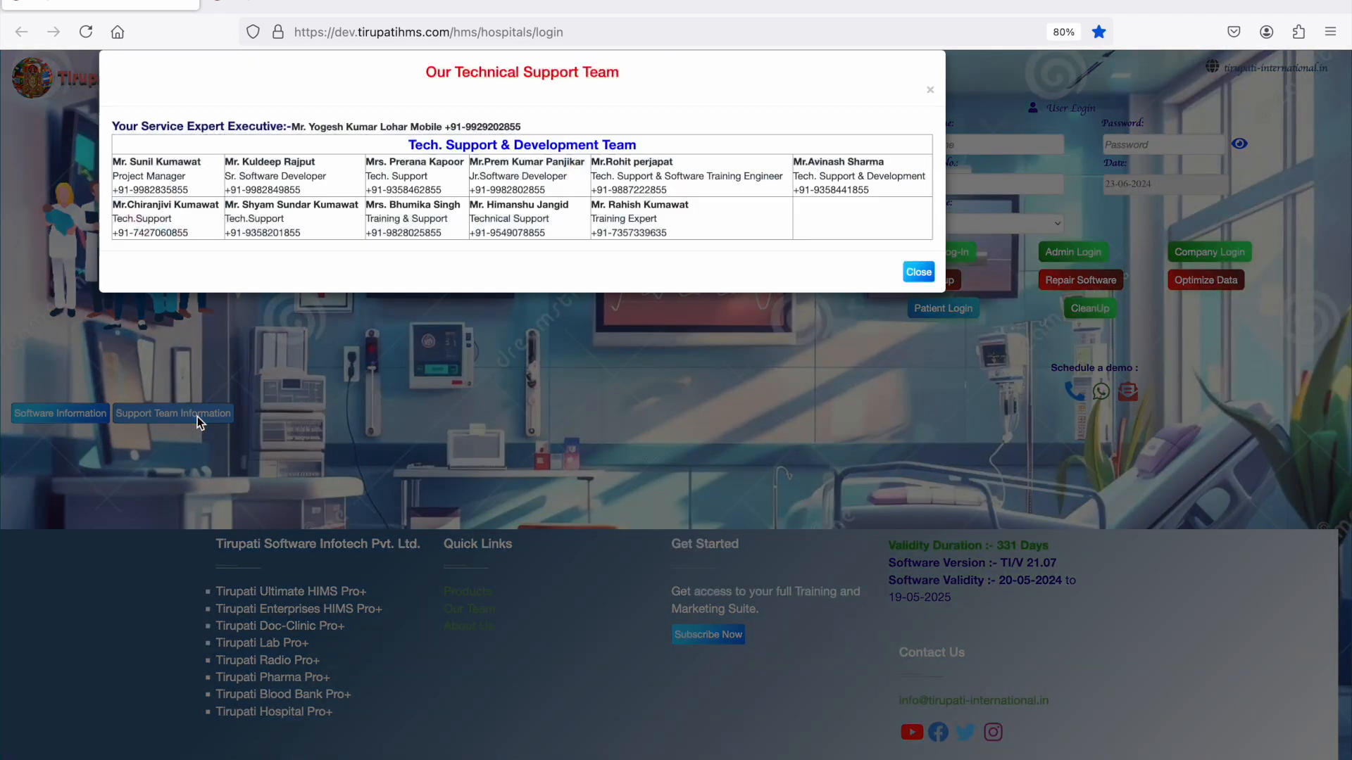
pyautogui.click(919, 273)
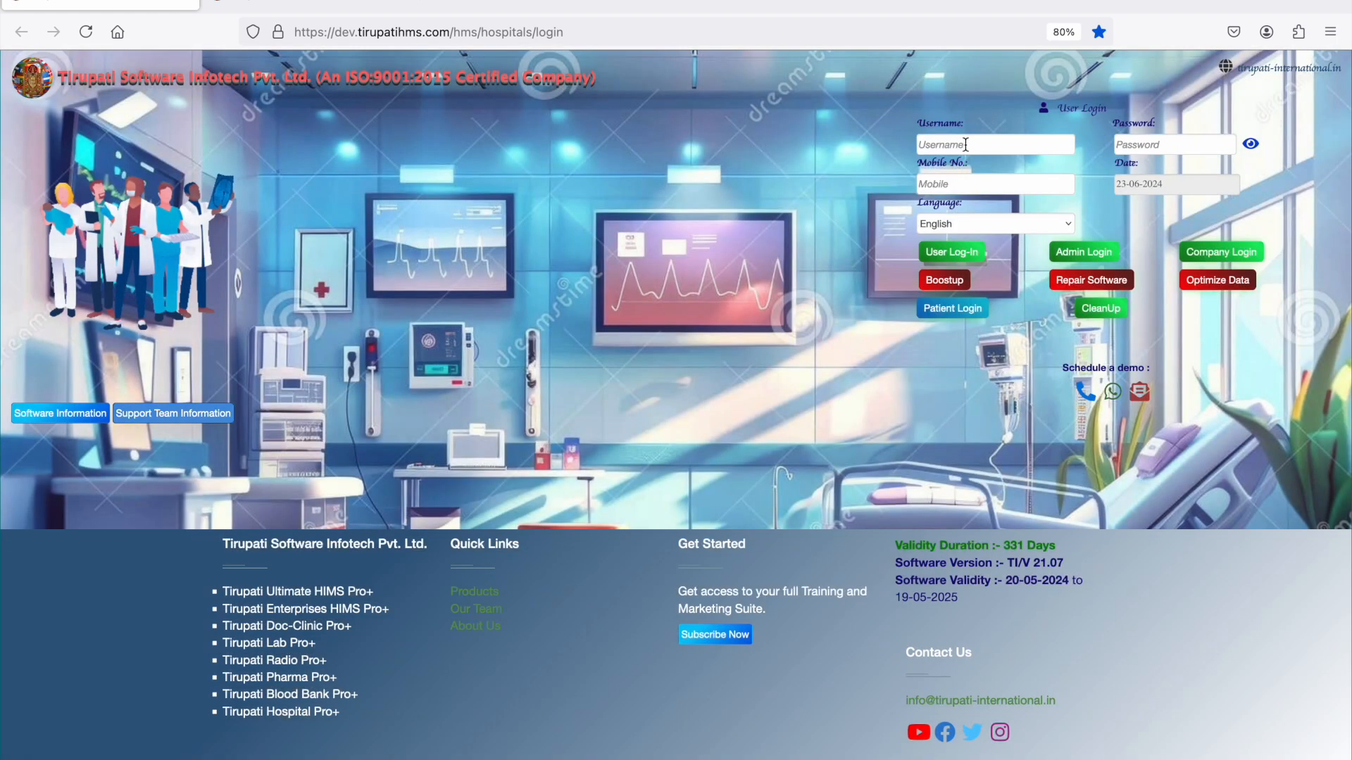
# - Enter the username in capitals and the account password, and log in as a user with English as the language
pyautogui.click(965, 144)
pyautogui.write('yogesh')
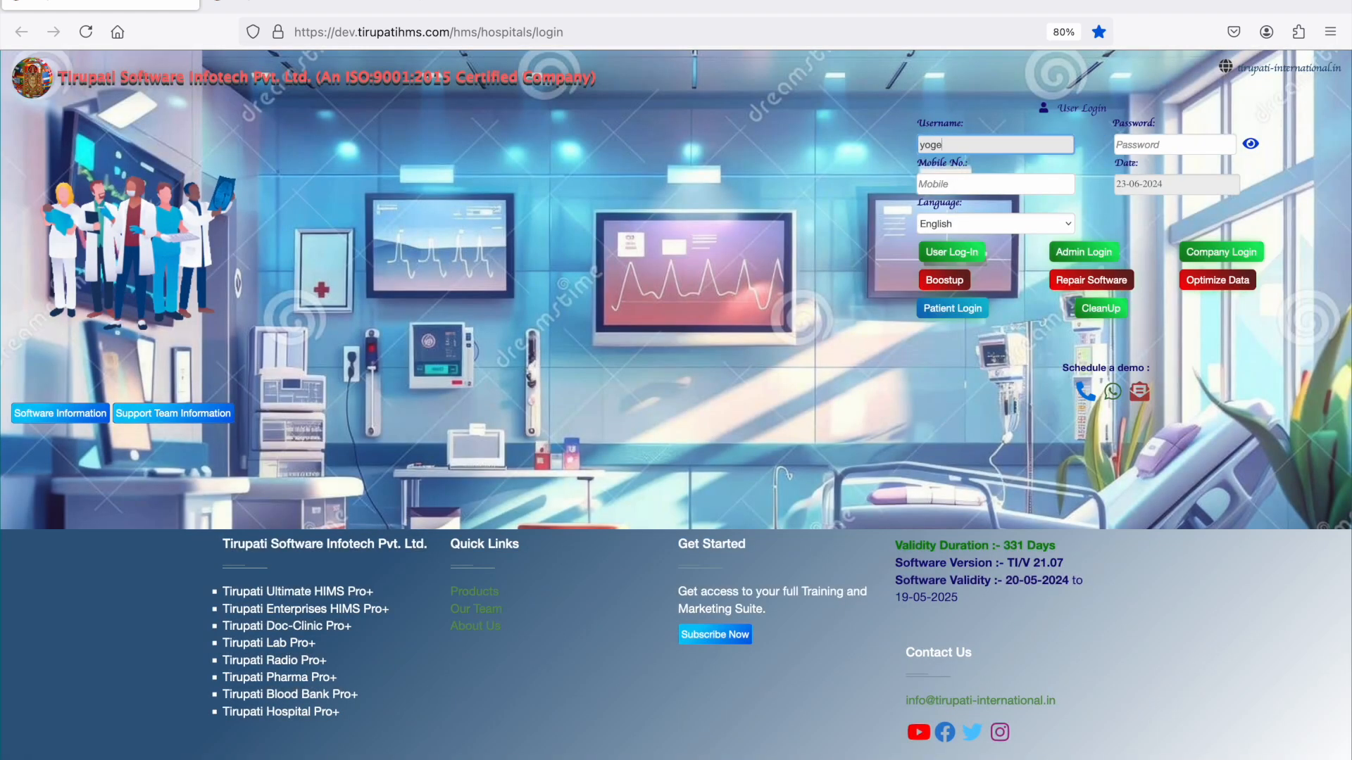
pyautogui.press('BackSpace')
pyautogui.press('BackSpace')
pyautogui.press('BackSpace')
pyautogui.press('BackSpace')
pyautogui.press('BackSpace')
pyautogui.press('BackSpace')
pyautogui.write('YOGESH')
pyautogui.press('Tab')
pyautogui.write('•••••')
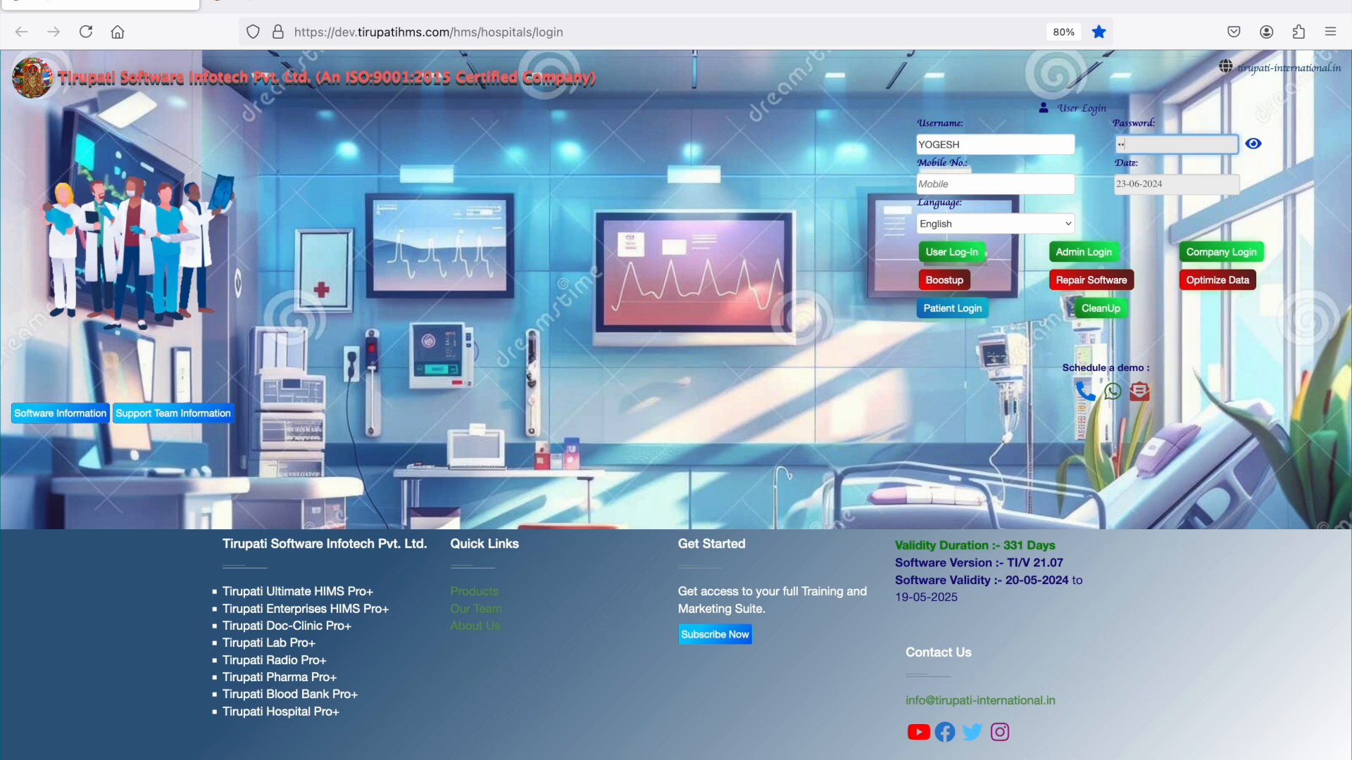
pyautogui.click(975, 257)
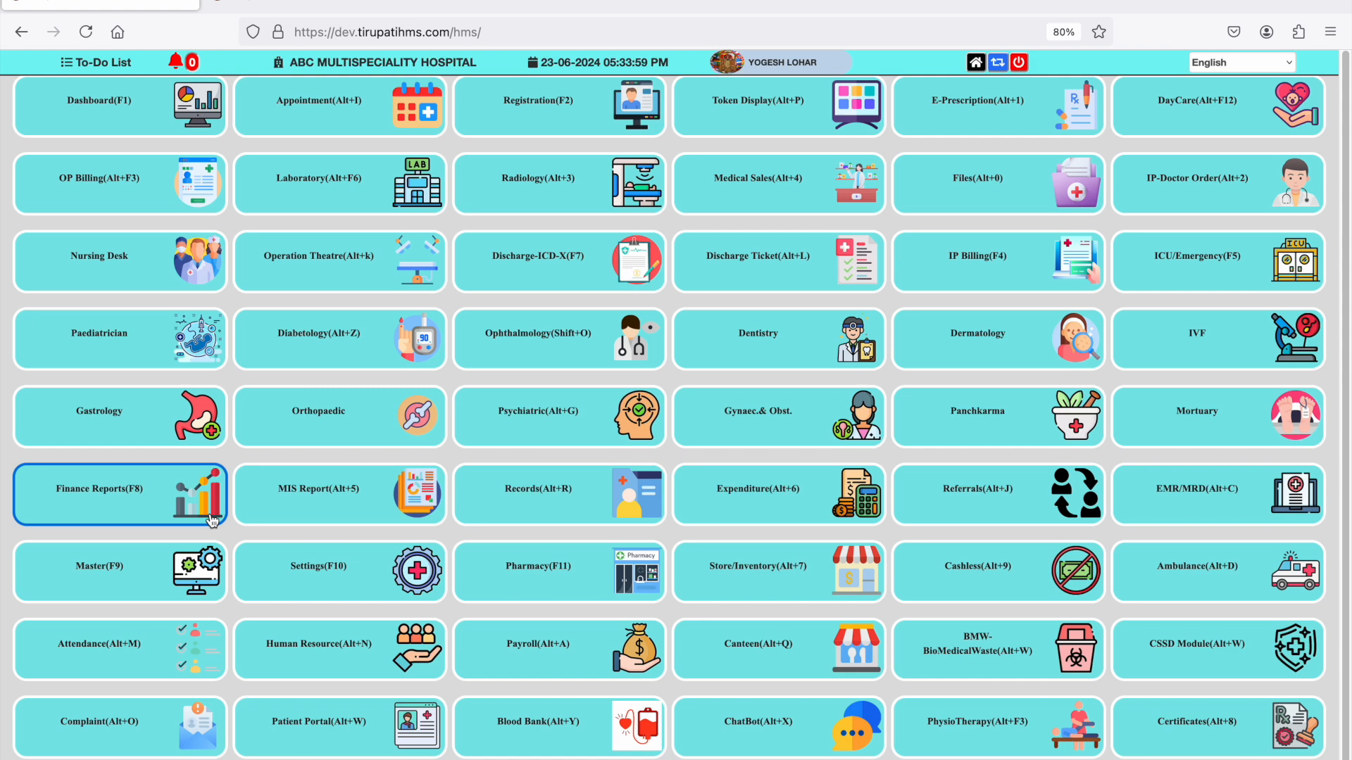
# - Look over the module tiles on the HMS home page and open the Dashboard module
pyautogui.scroll(-1, 212, 521)
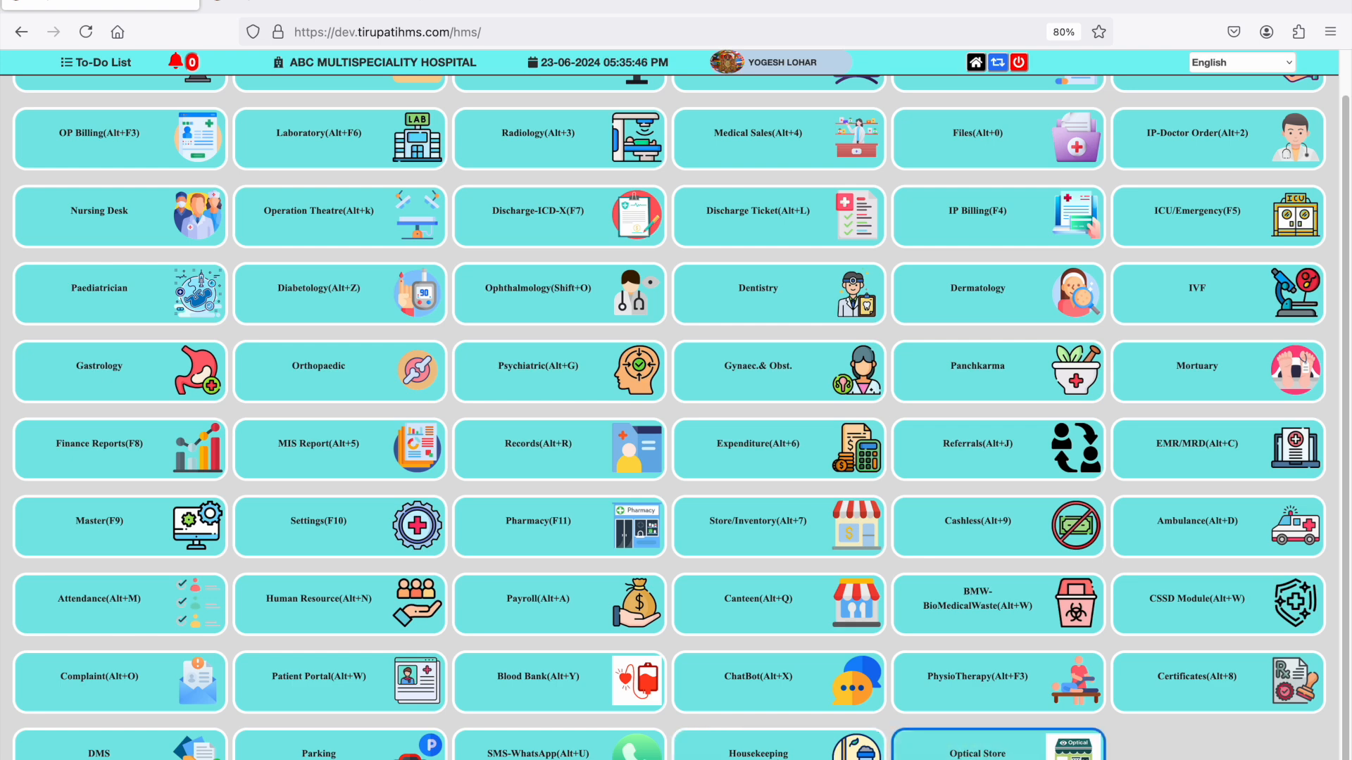
pyautogui.scroll(1, 280, 332)
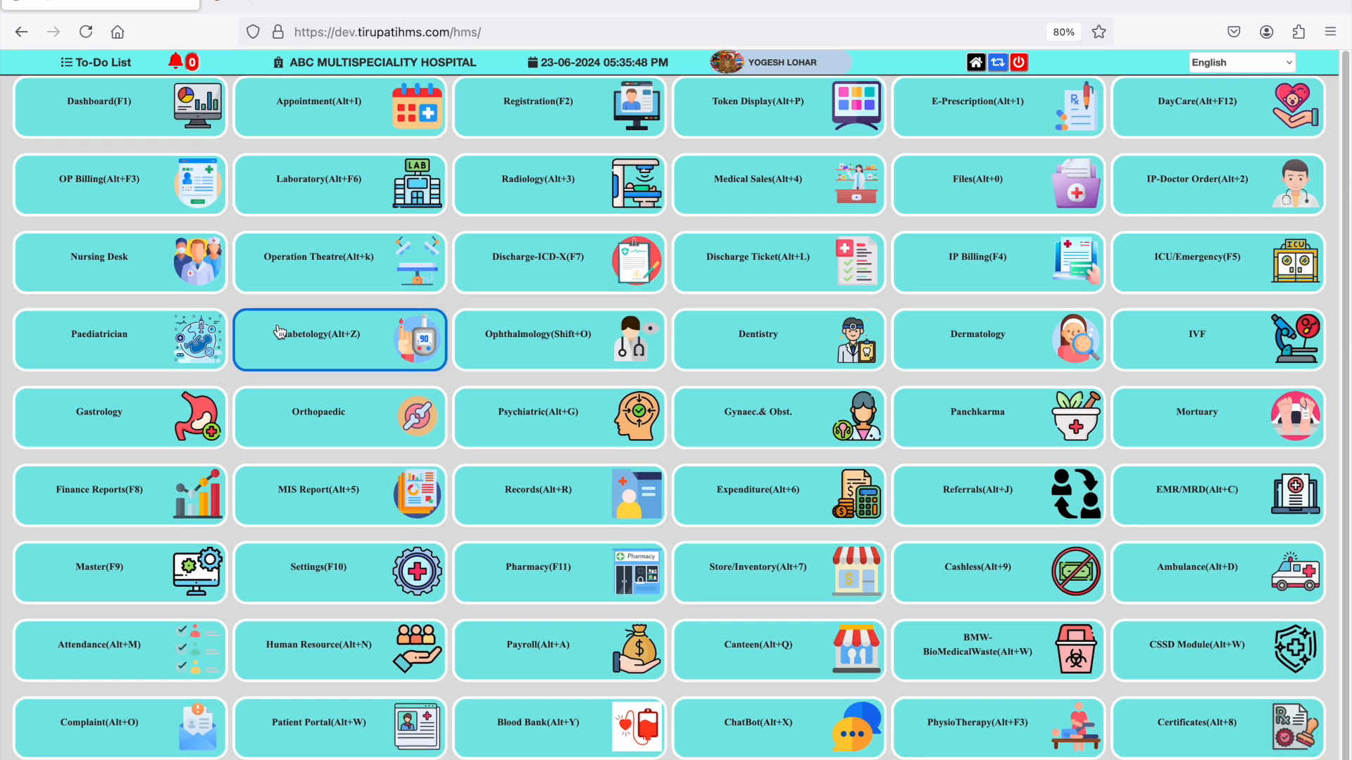
pyautogui.click(141, 125)
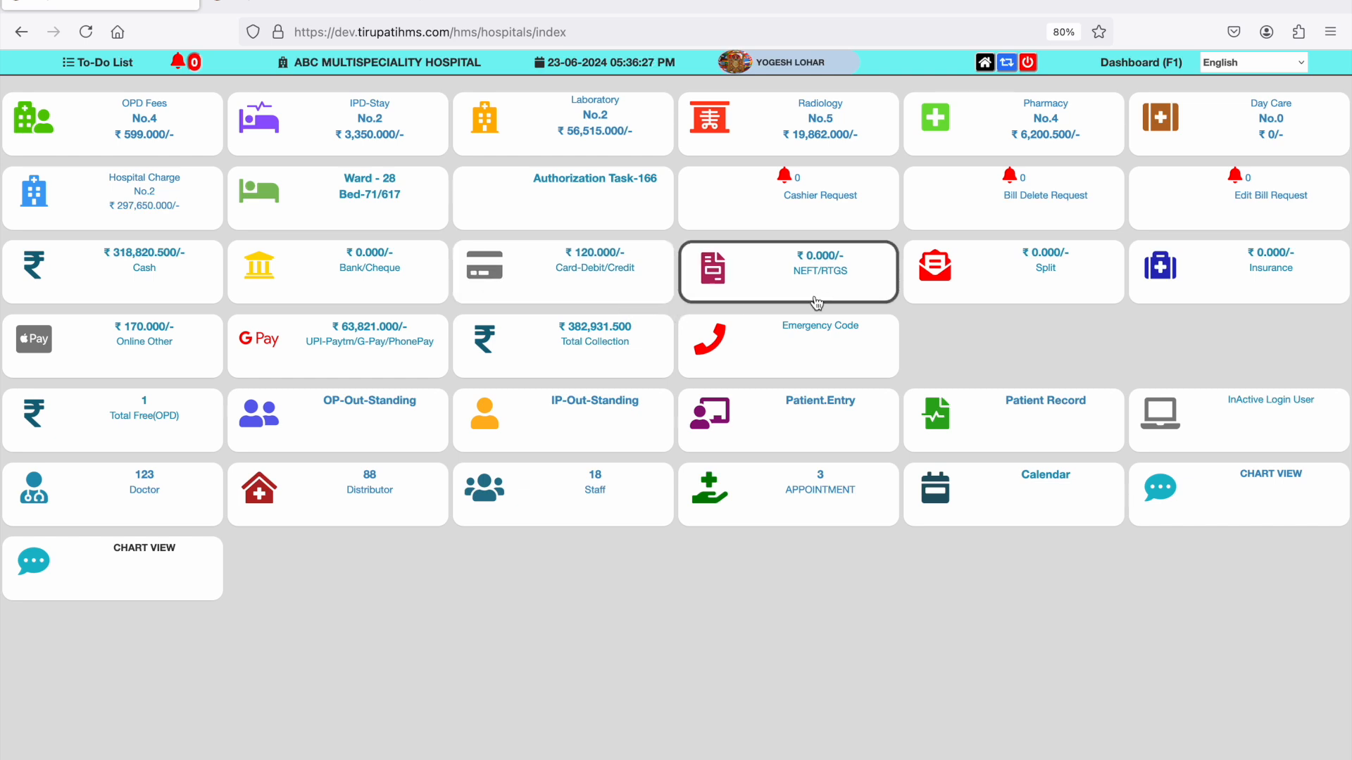
# - Examine the General Ward bed status on the dashboard, view the patient details for bed G01 and close them
pyautogui.scroll(-1, 165, 343)
pyautogui.scroll(-3, 165, 343)
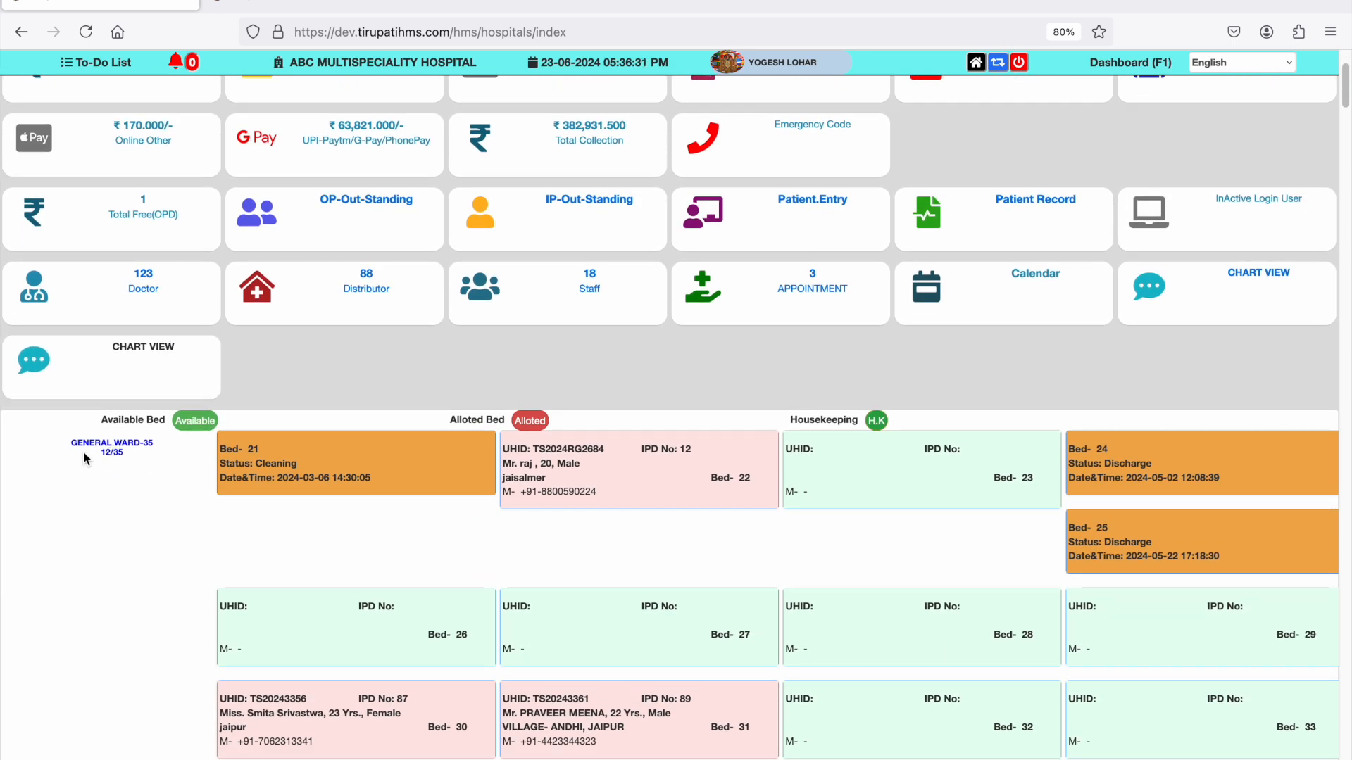
pyautogui.scroll(-1, 110, 457)
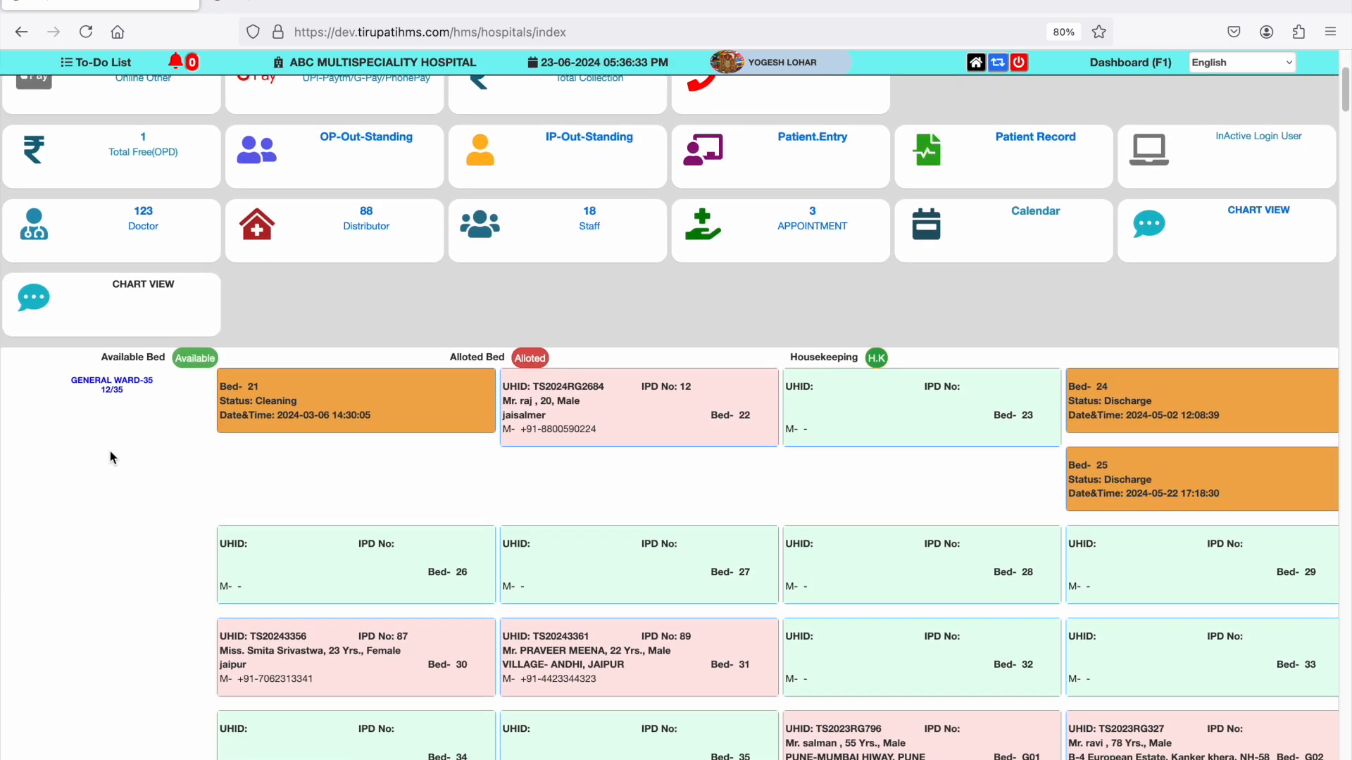
pyautogui.scroll(-1, 110, 451)
pyautogui.scroll(-1, 110, 452)
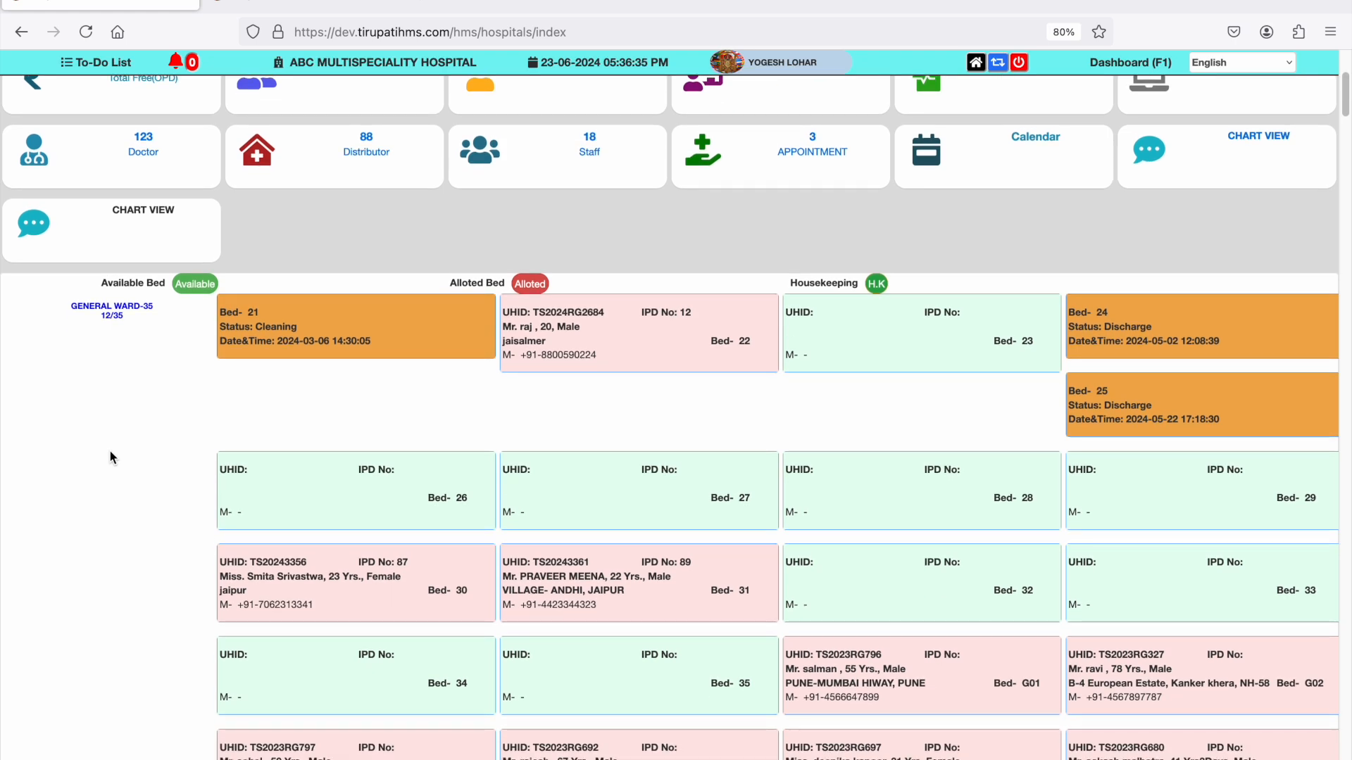
pyautogui.scroll(-2, 110, 457)
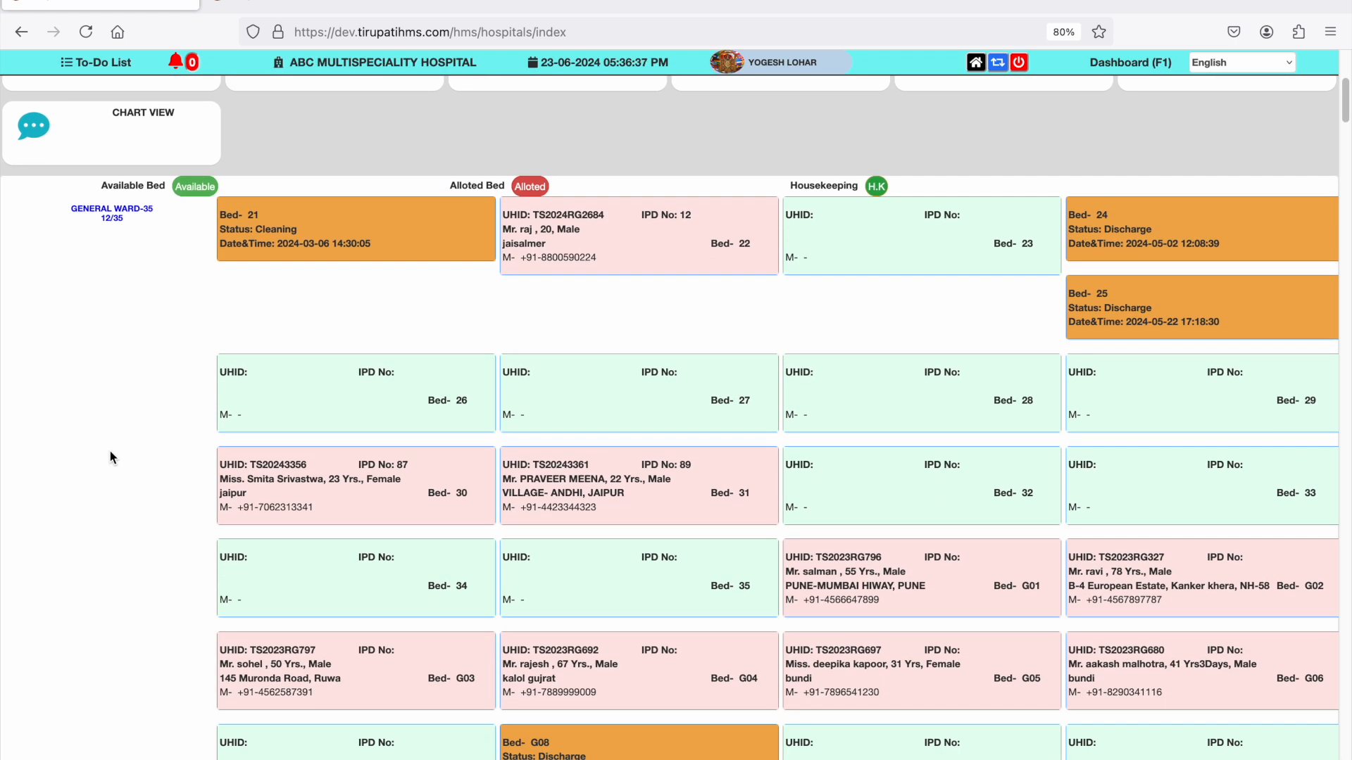
pyautogui.scroll(-1, 111, 458)
pyautogui.scroll(-1, 110, 457)
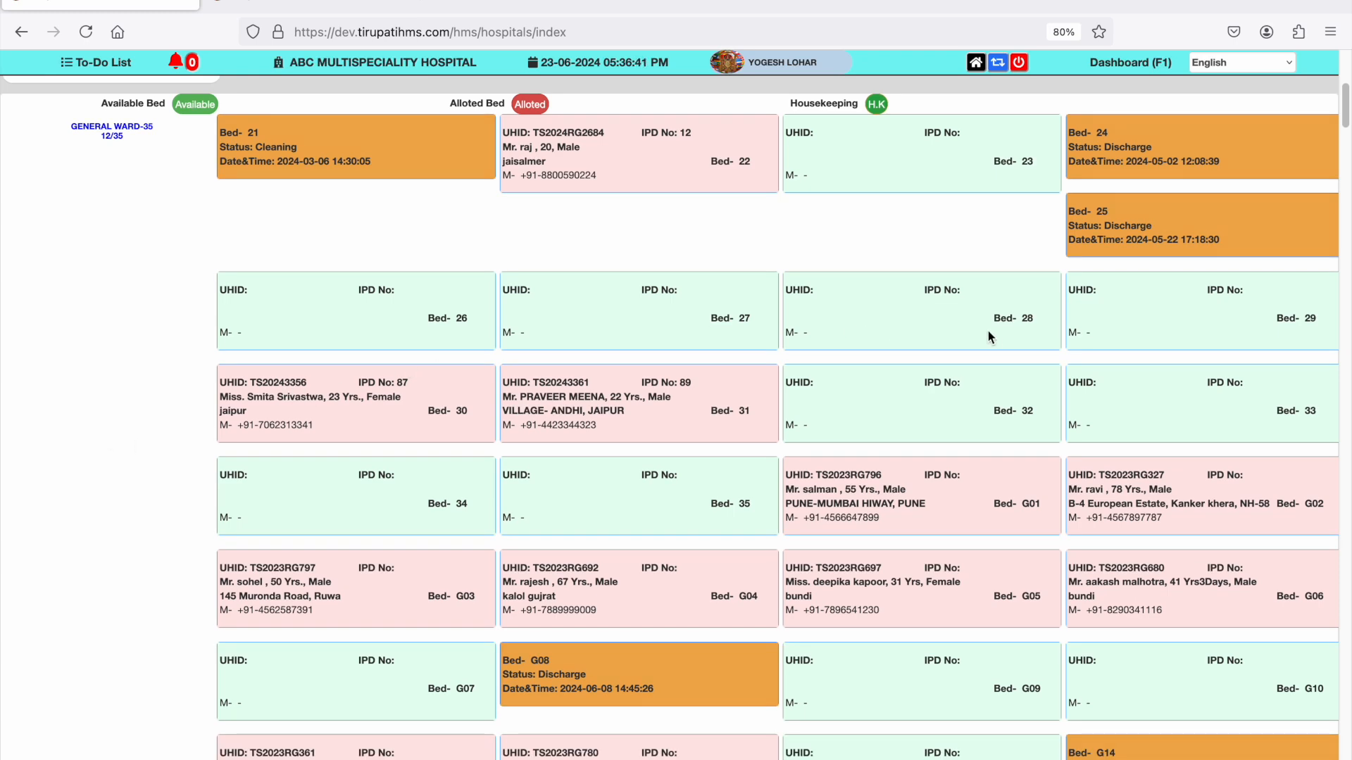
pyautogui.scroll(-2, 638, 440)
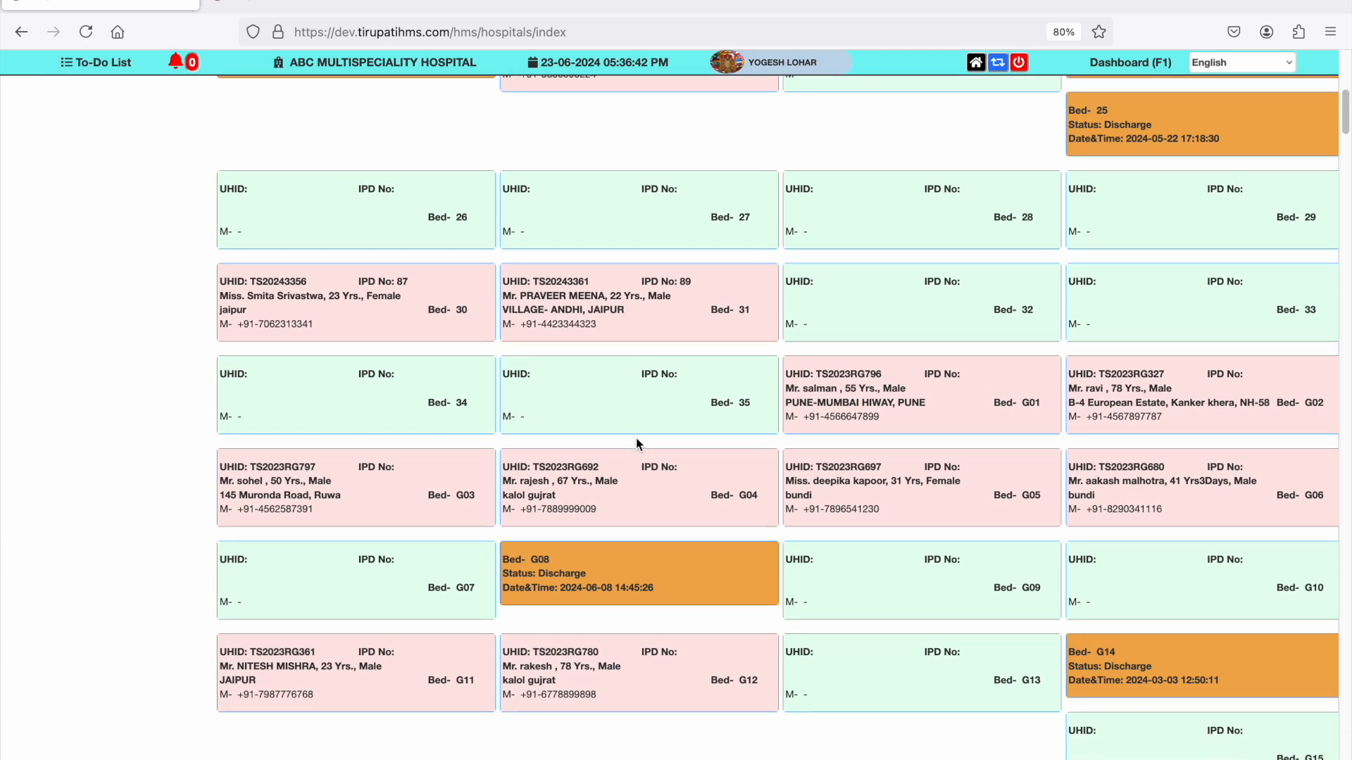
pyautogui.click(837, 405)
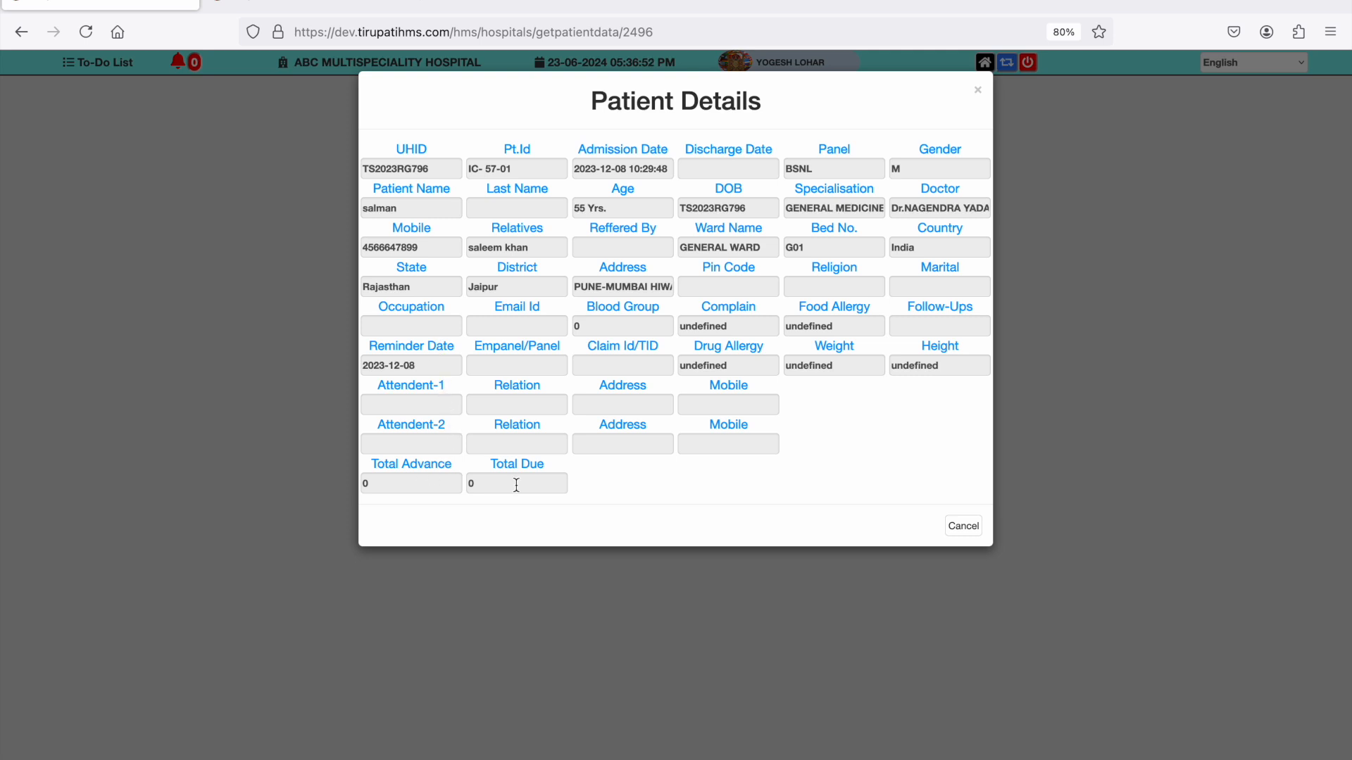
pyautogui.click(964, 527)
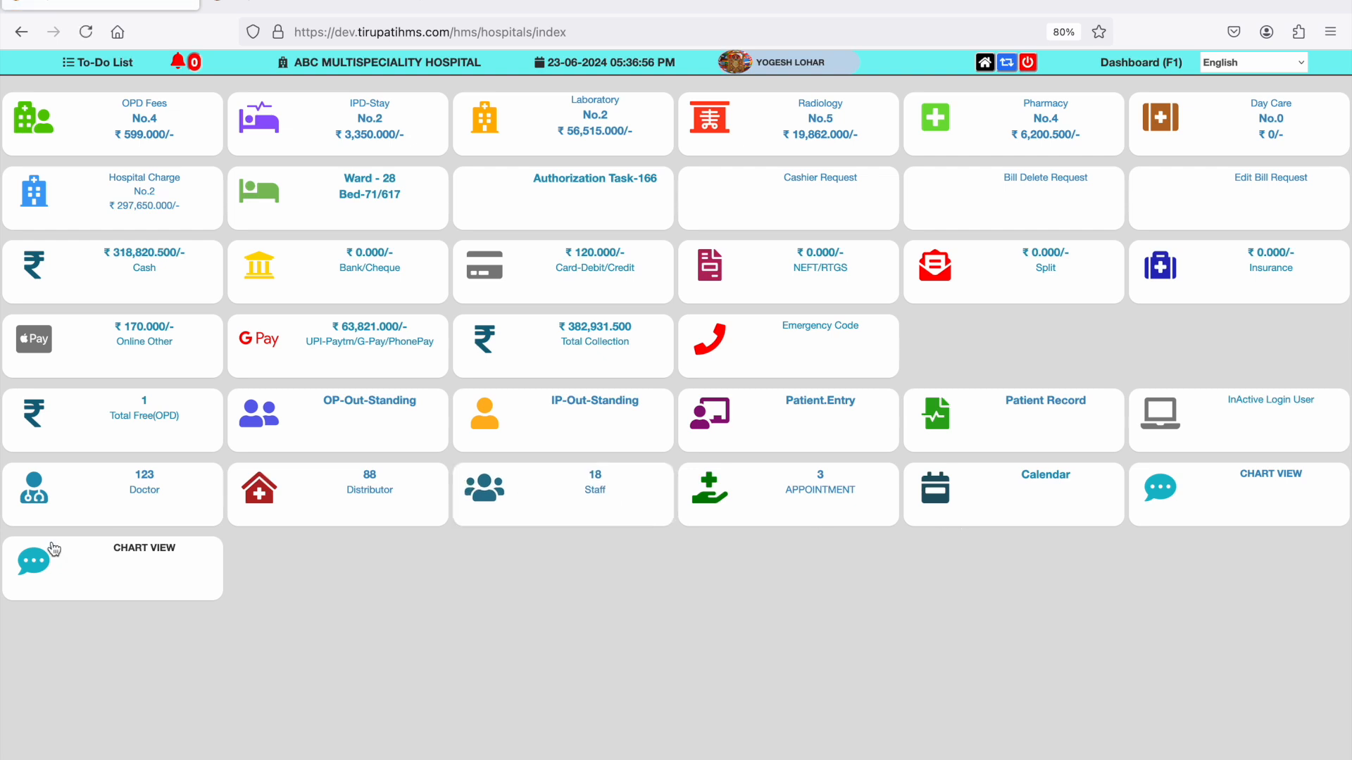
# - Open the dashboard's Chart View and search the payment mode and patient data charts for 23-06-2024 to 23-06-2024
pyautogui.click(80, 565)
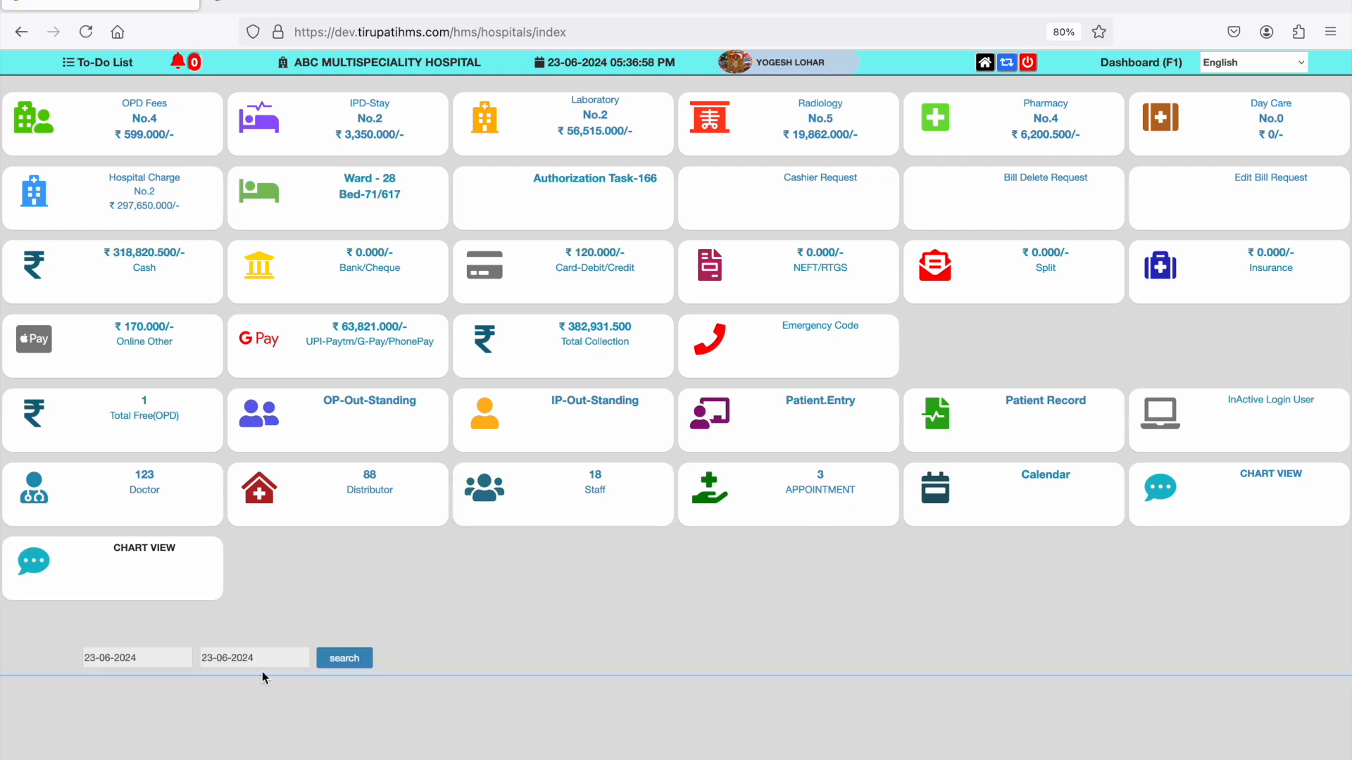
pyautogui.click(340, 662)
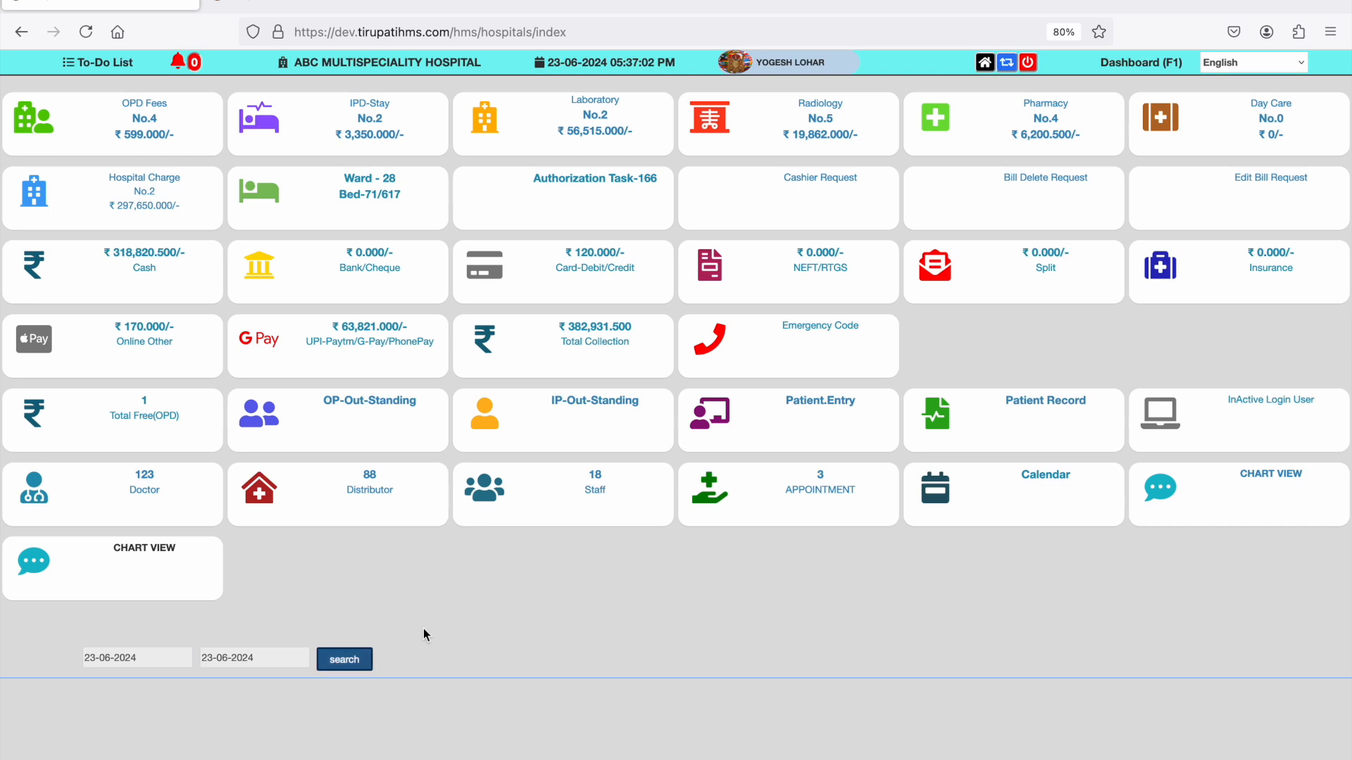
pyautogui.scroll(-5, 514, 615)
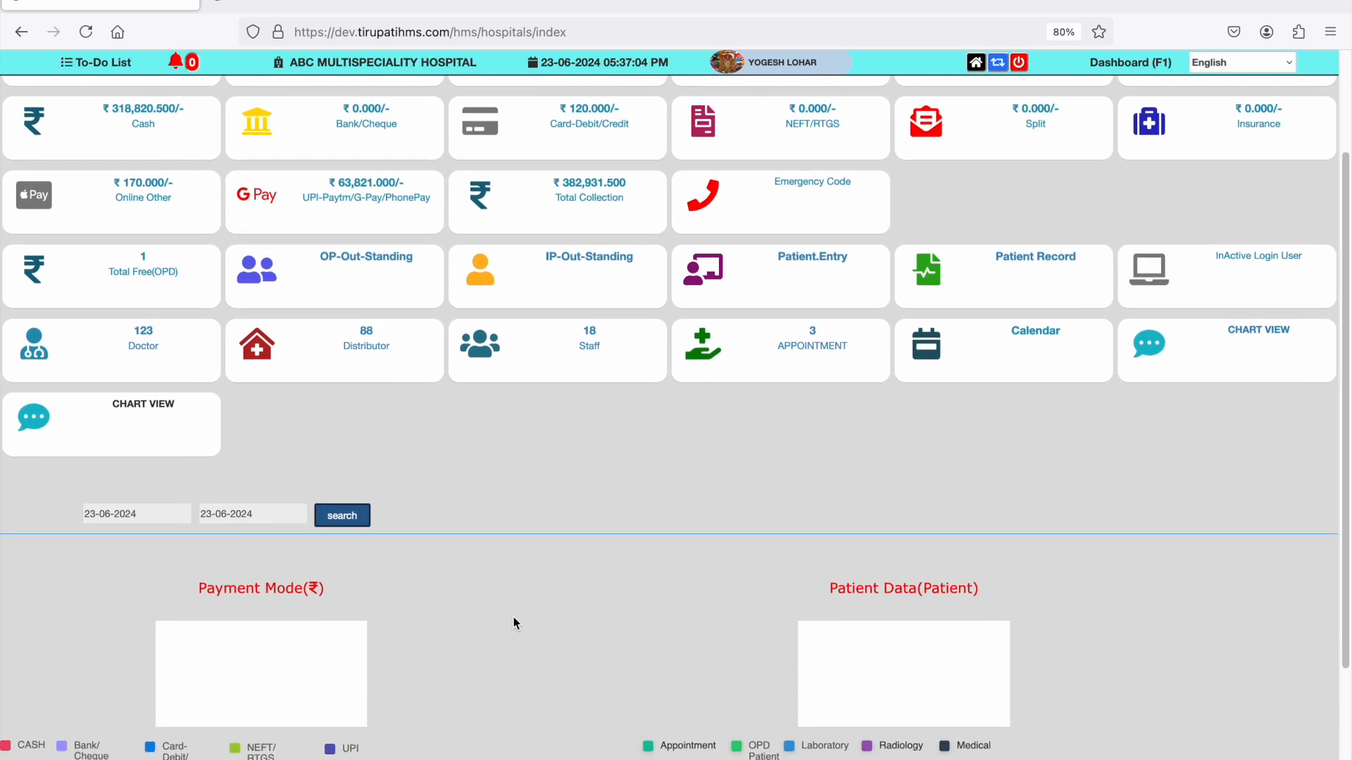
# - Examine the dashboard's payment mode, patient, category and fee data charts
pyautogui.scroll(-2, 513, 618)
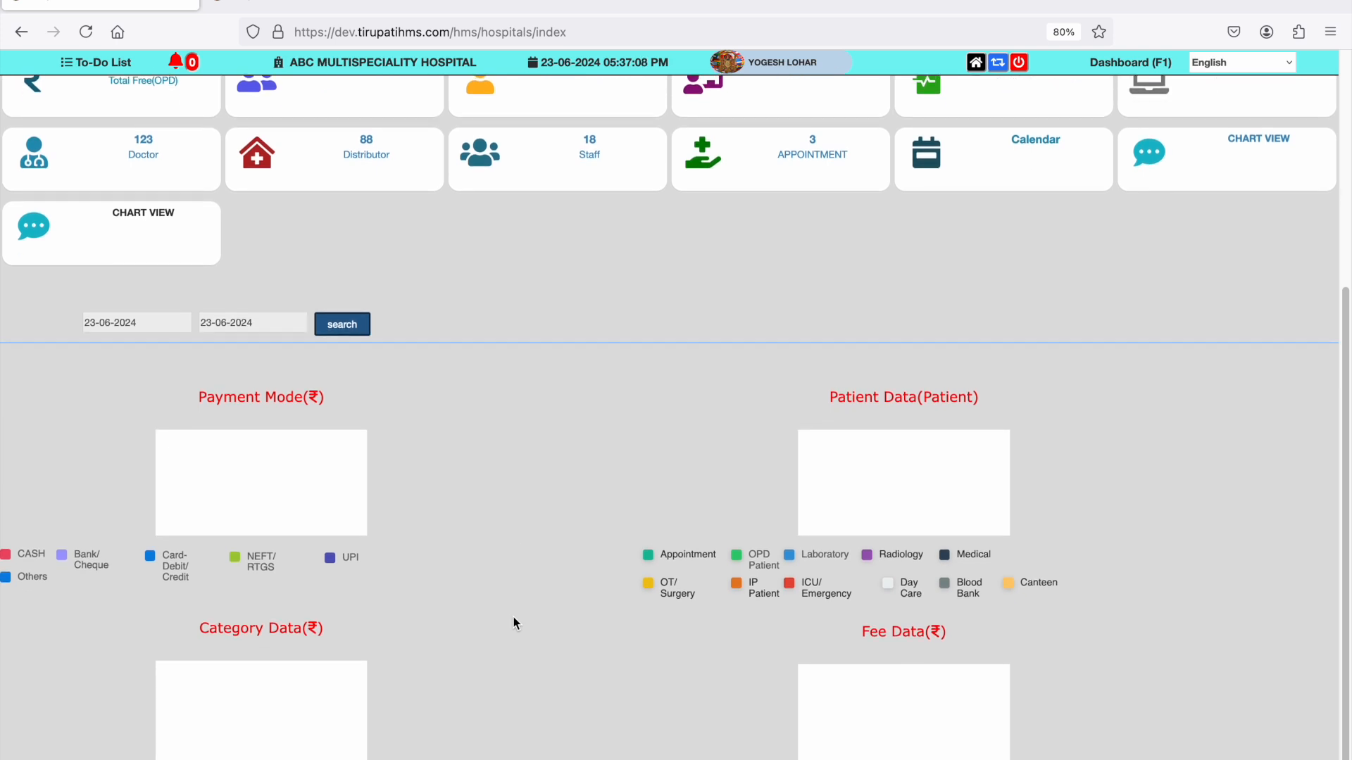
pyautogui.scroll(-2, 514, 623)
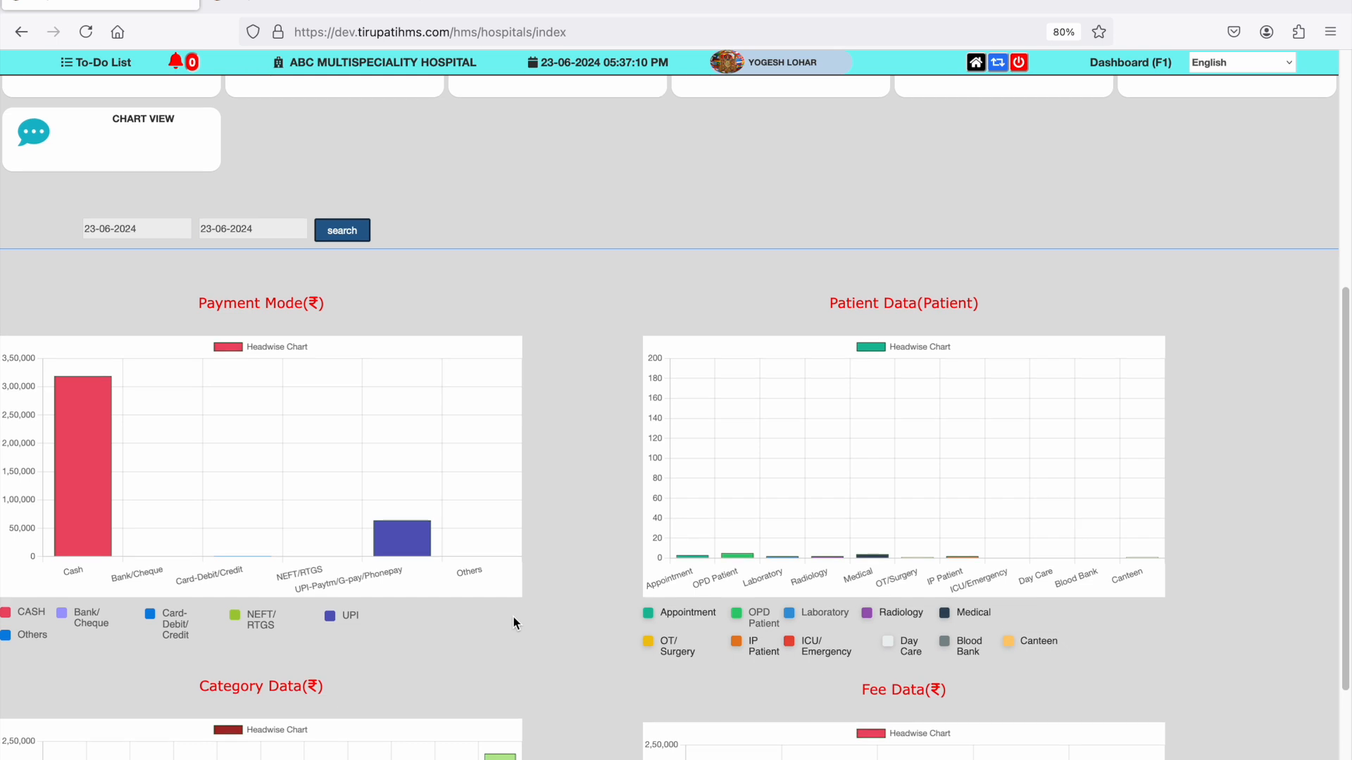
pyautogui.scroll(-2, 514, 616)
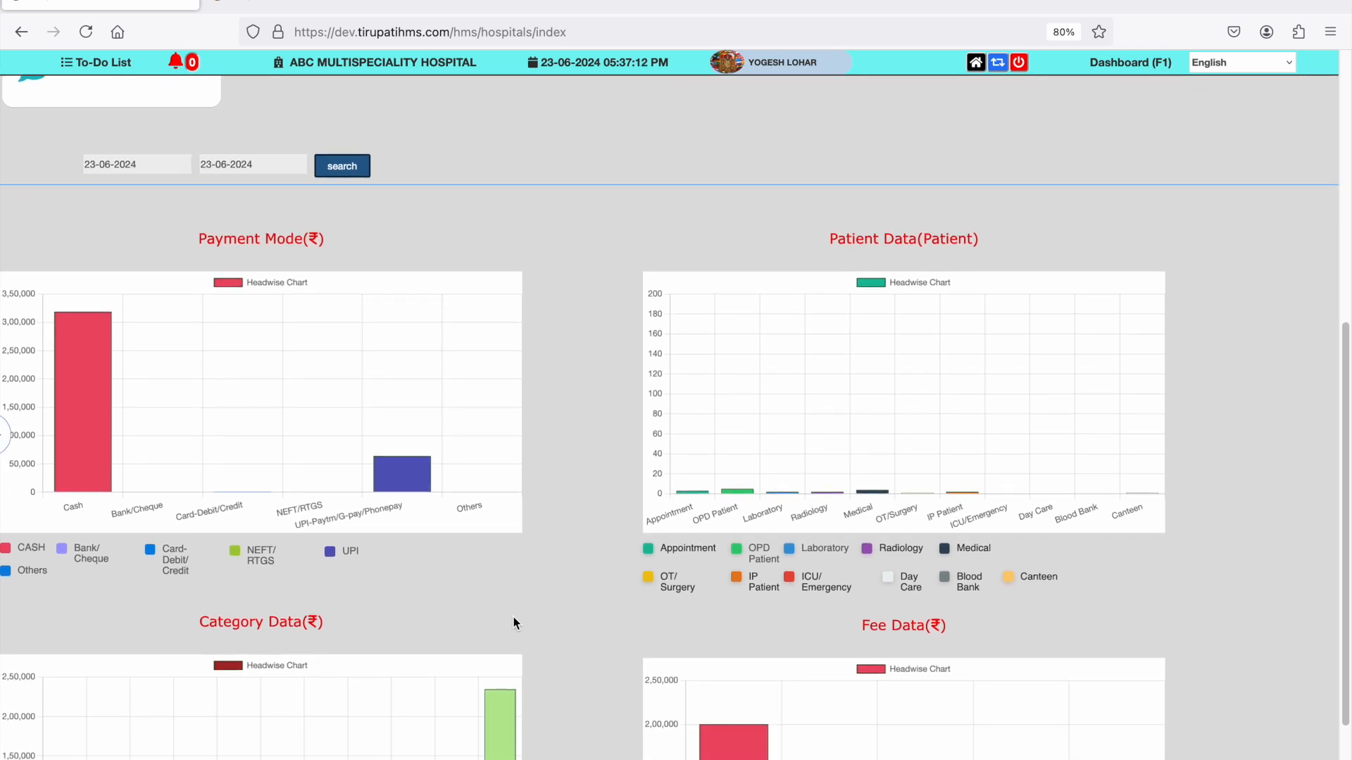
pyautogui.scroll(3, 796, 546)
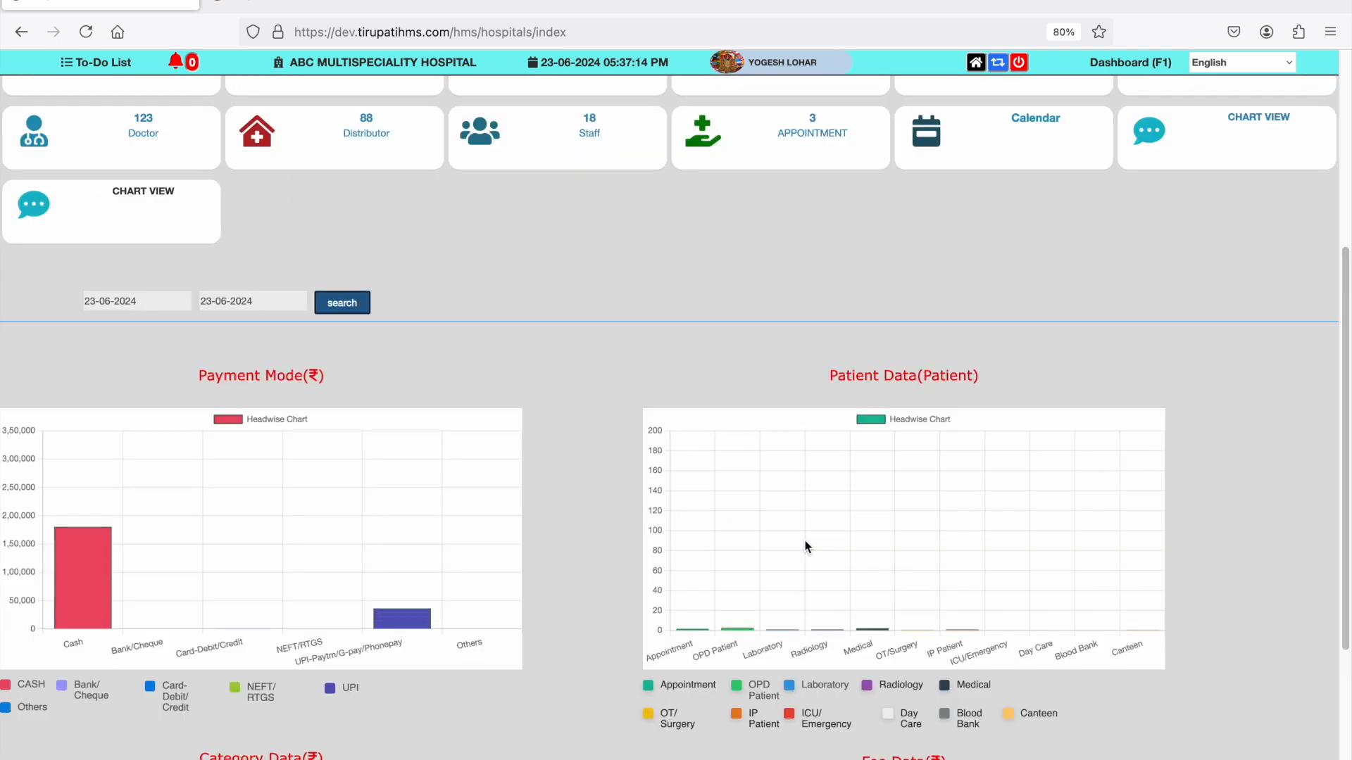
pyautogui.scroll(-2, 830, 567)
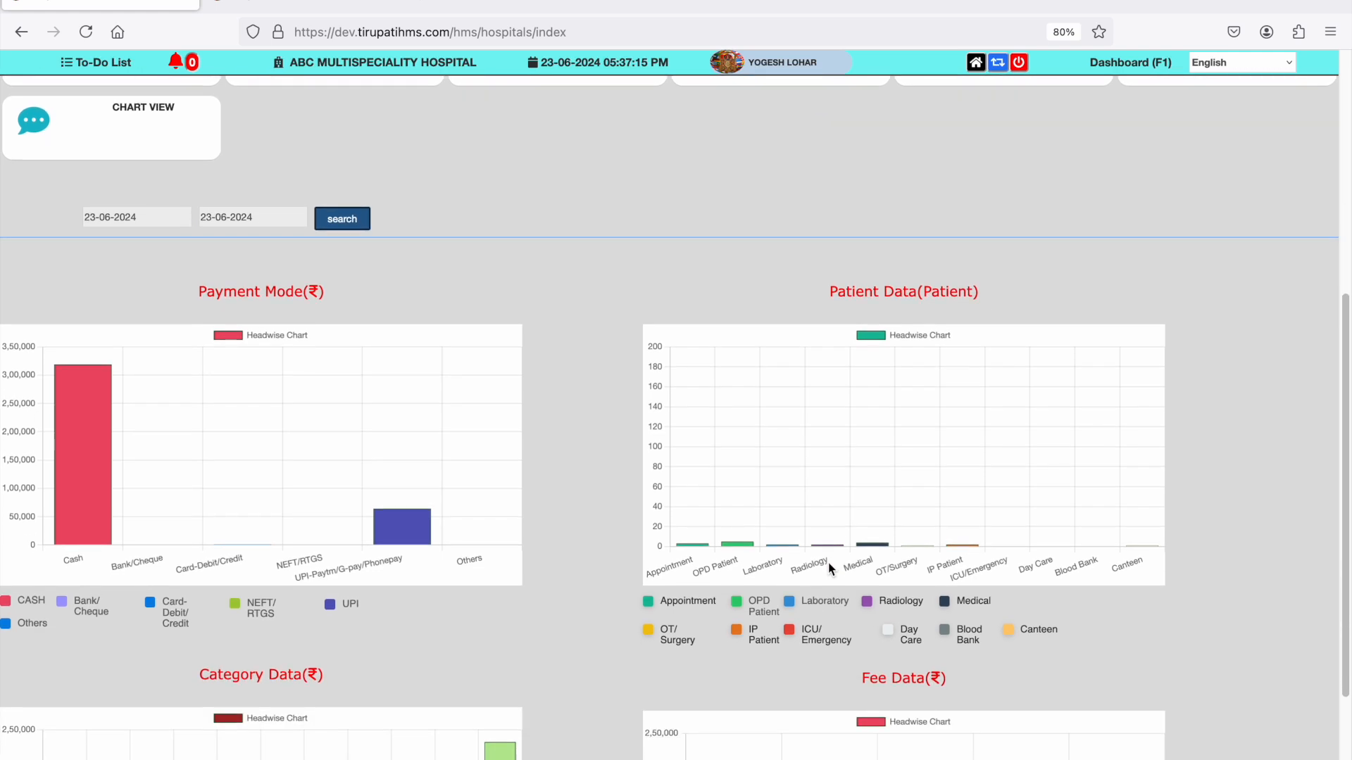
pyautogui.scroll(-5, 828, 563)
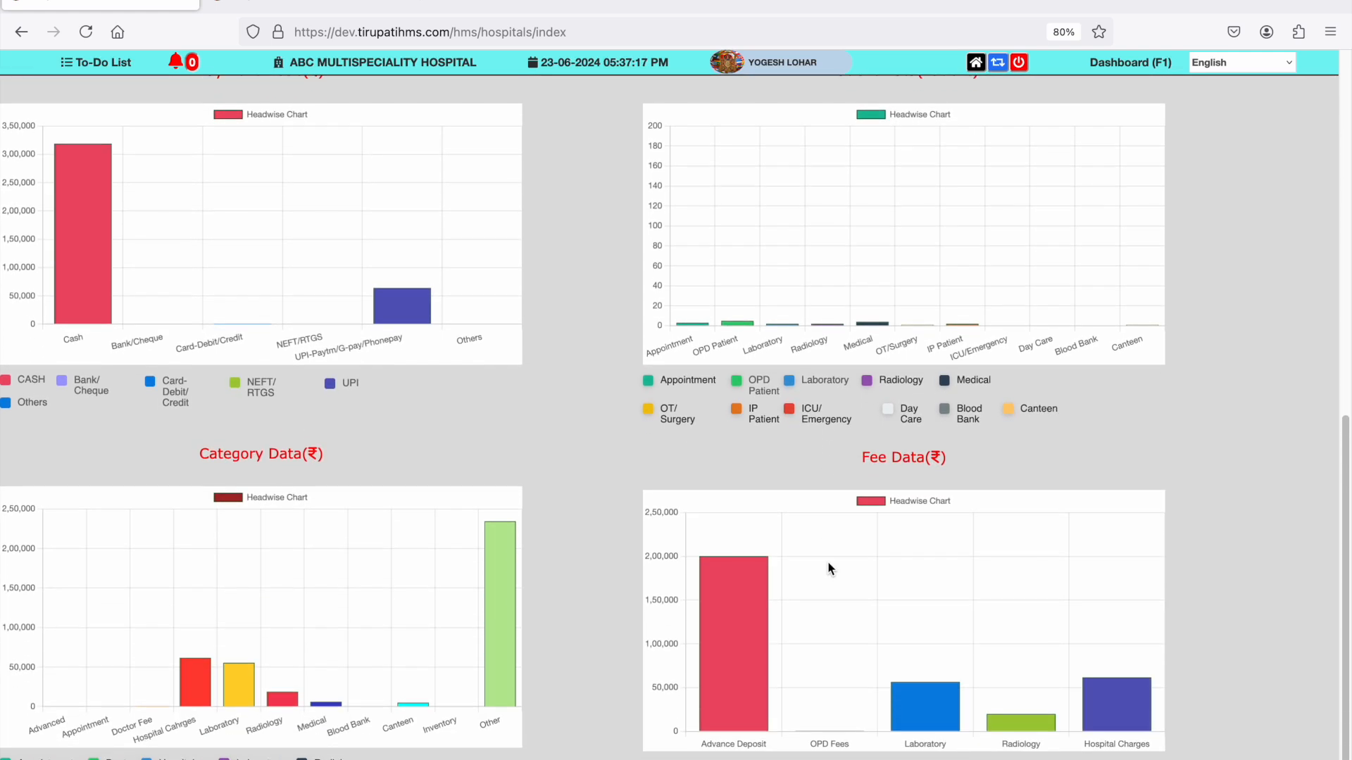
pyautogui.scroll(10, 828, 568)
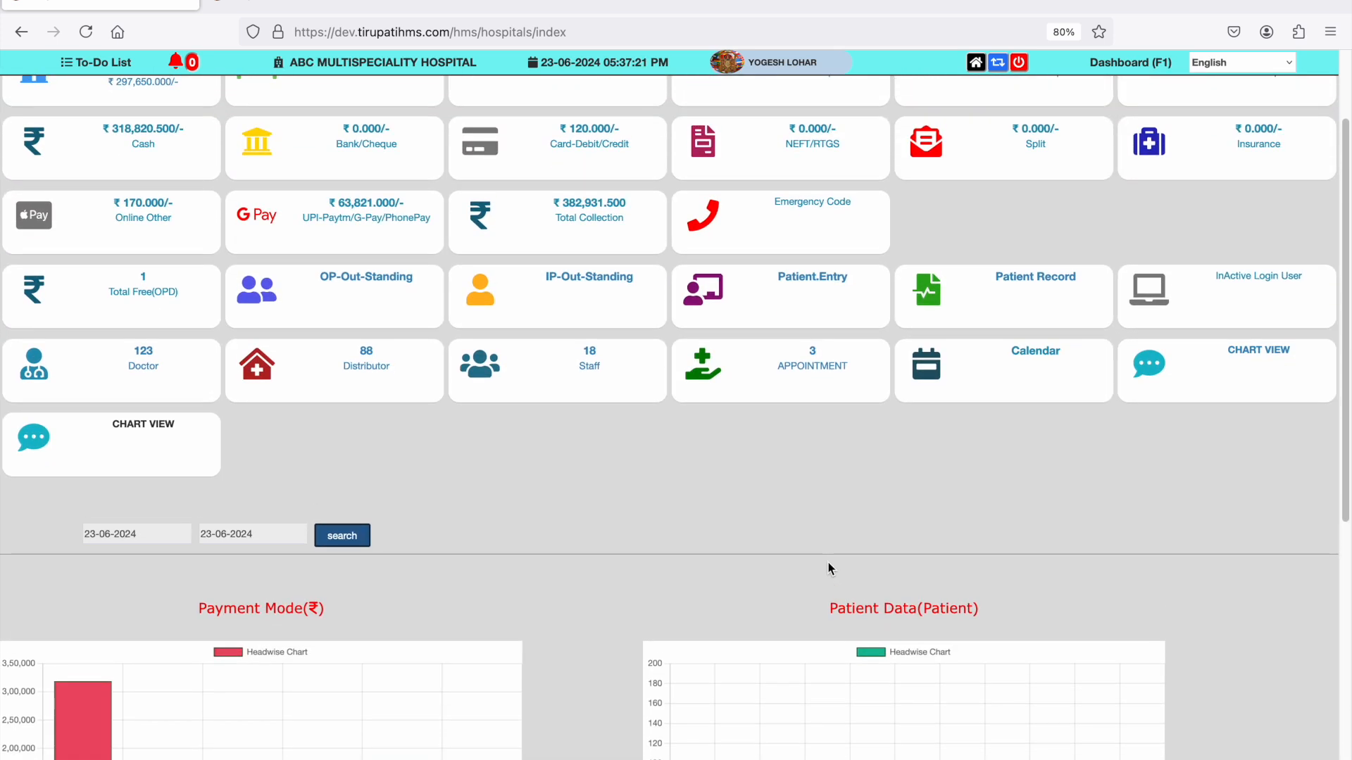
pyautogui.scroll(3, 829, 564)
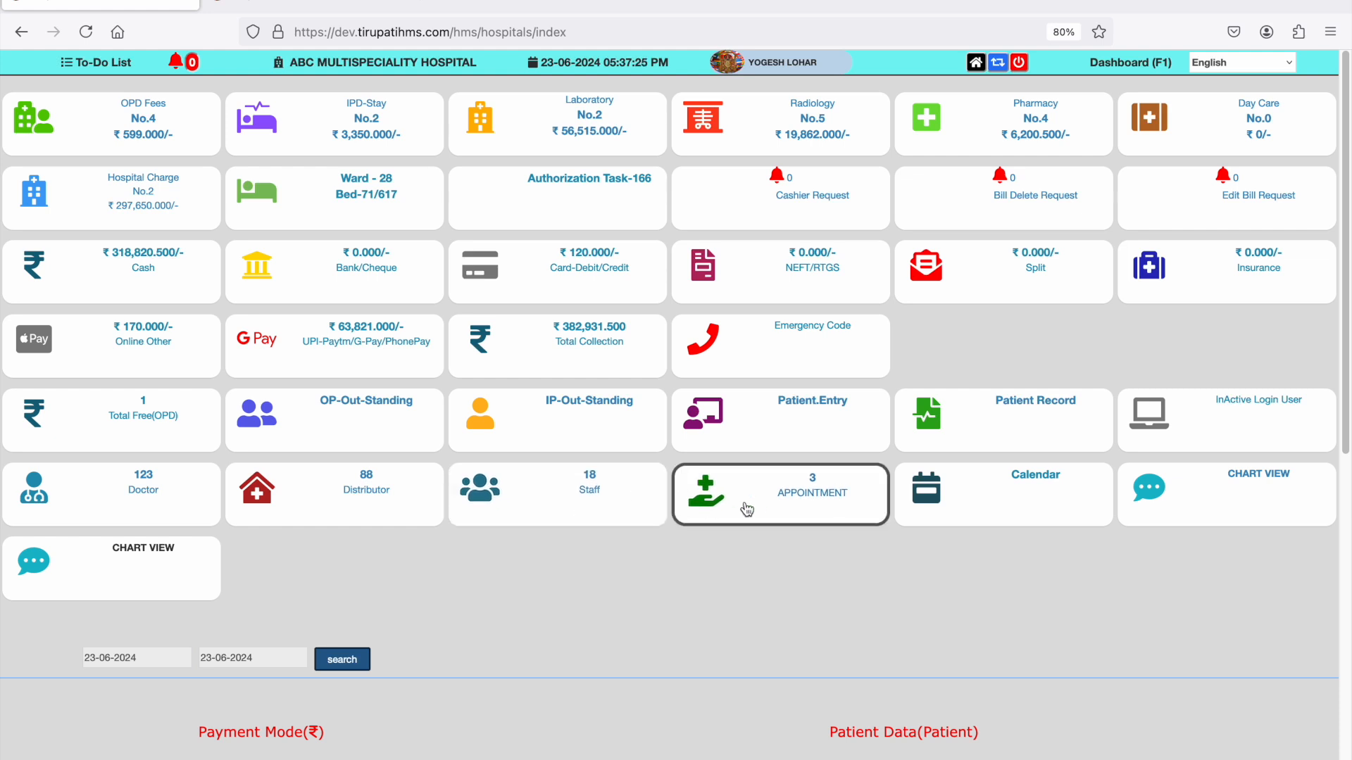
# - Check the appointment list from the dashboard, and open the Appointment module from the home page
pyautogui.click(810, 507)
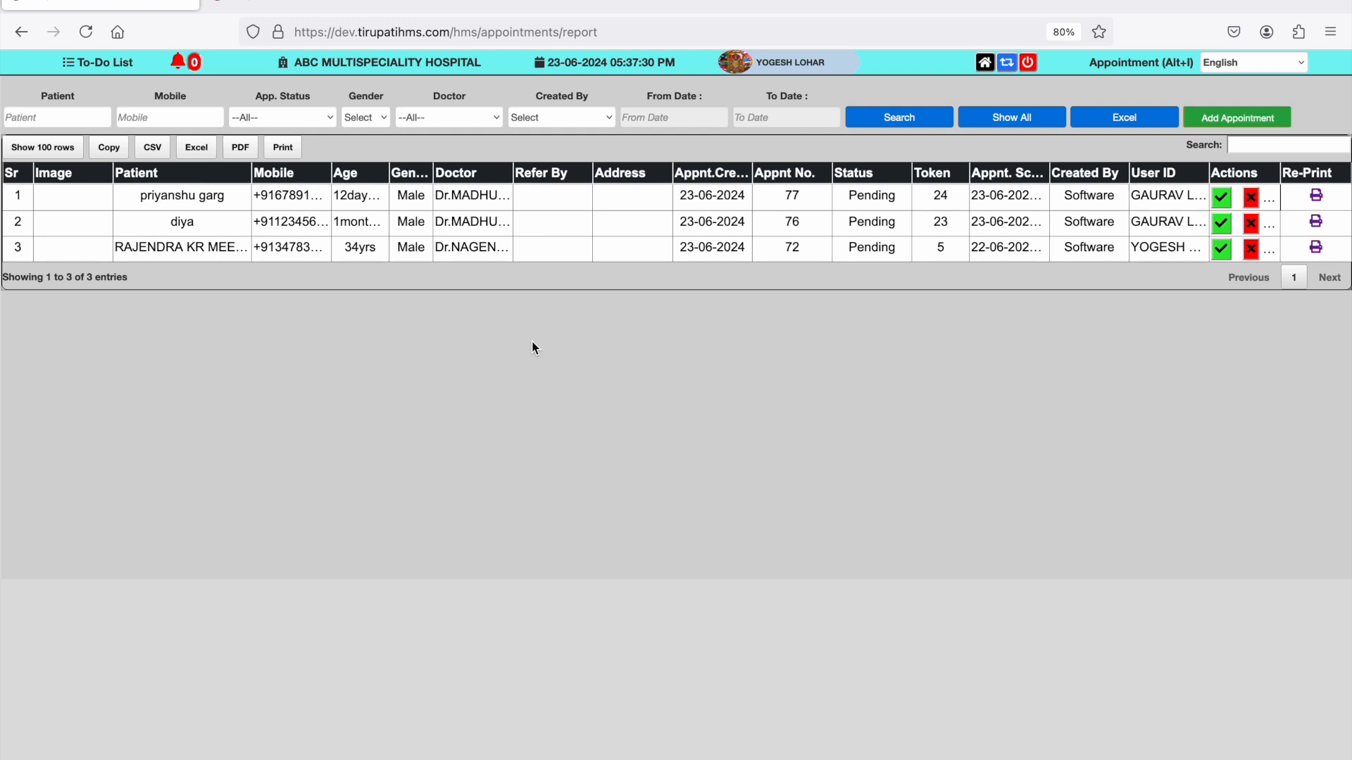
pyautogui.click(21, 32)
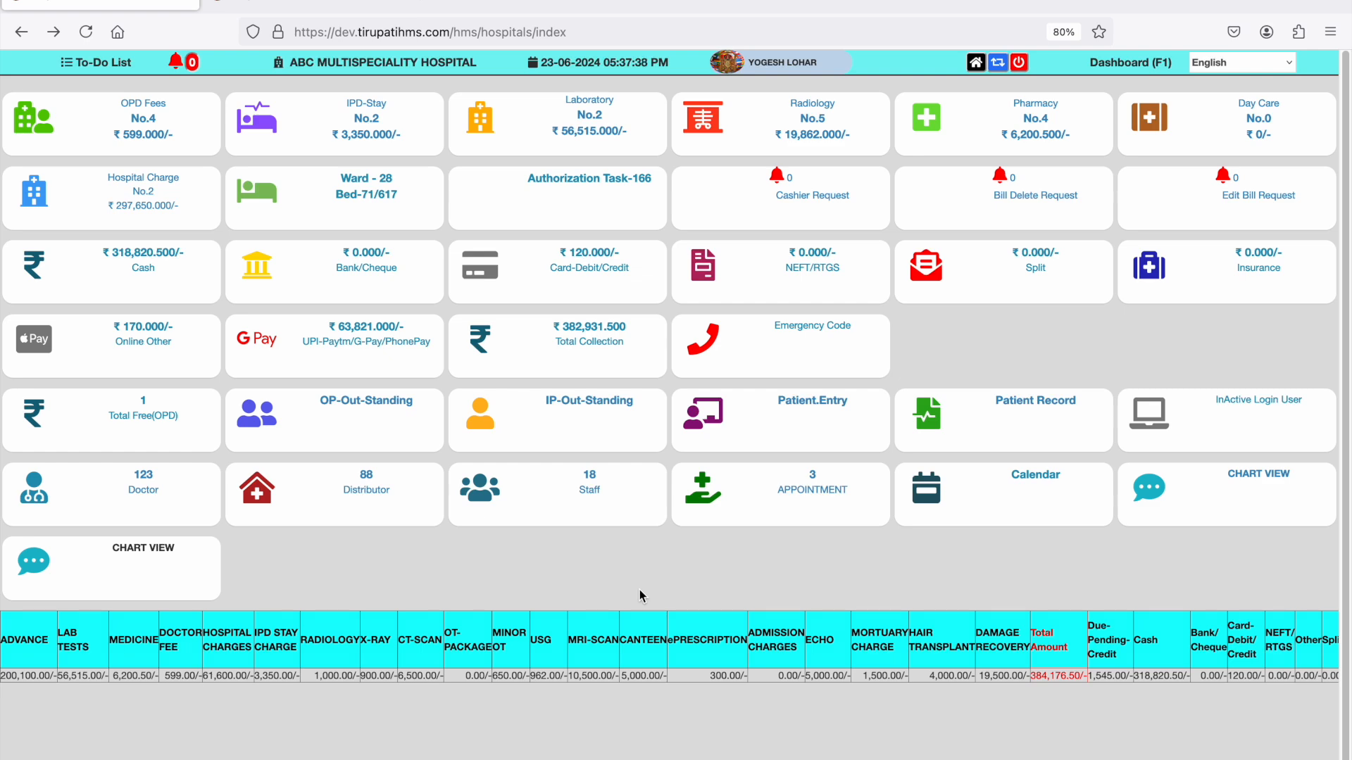
pyautogui.click(975, 65)
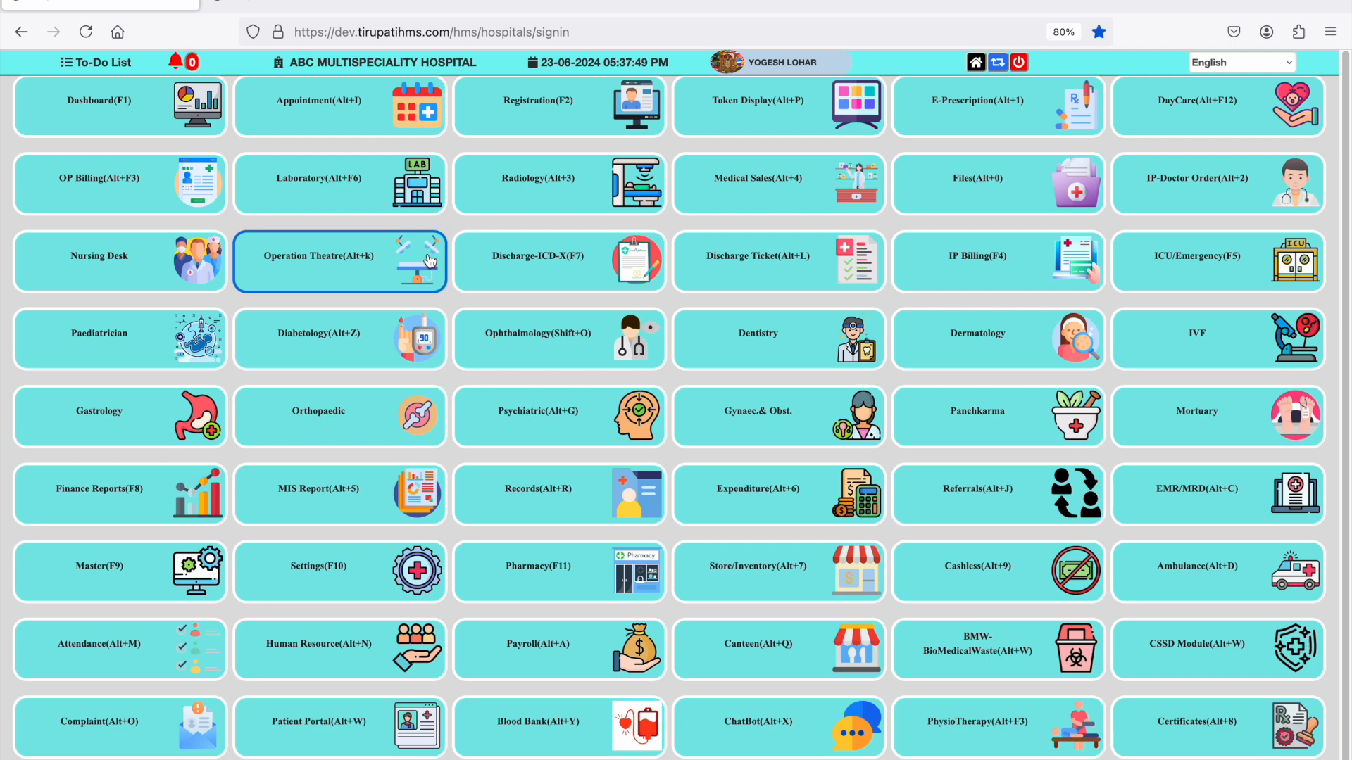
pyautogui.click(355, 125)
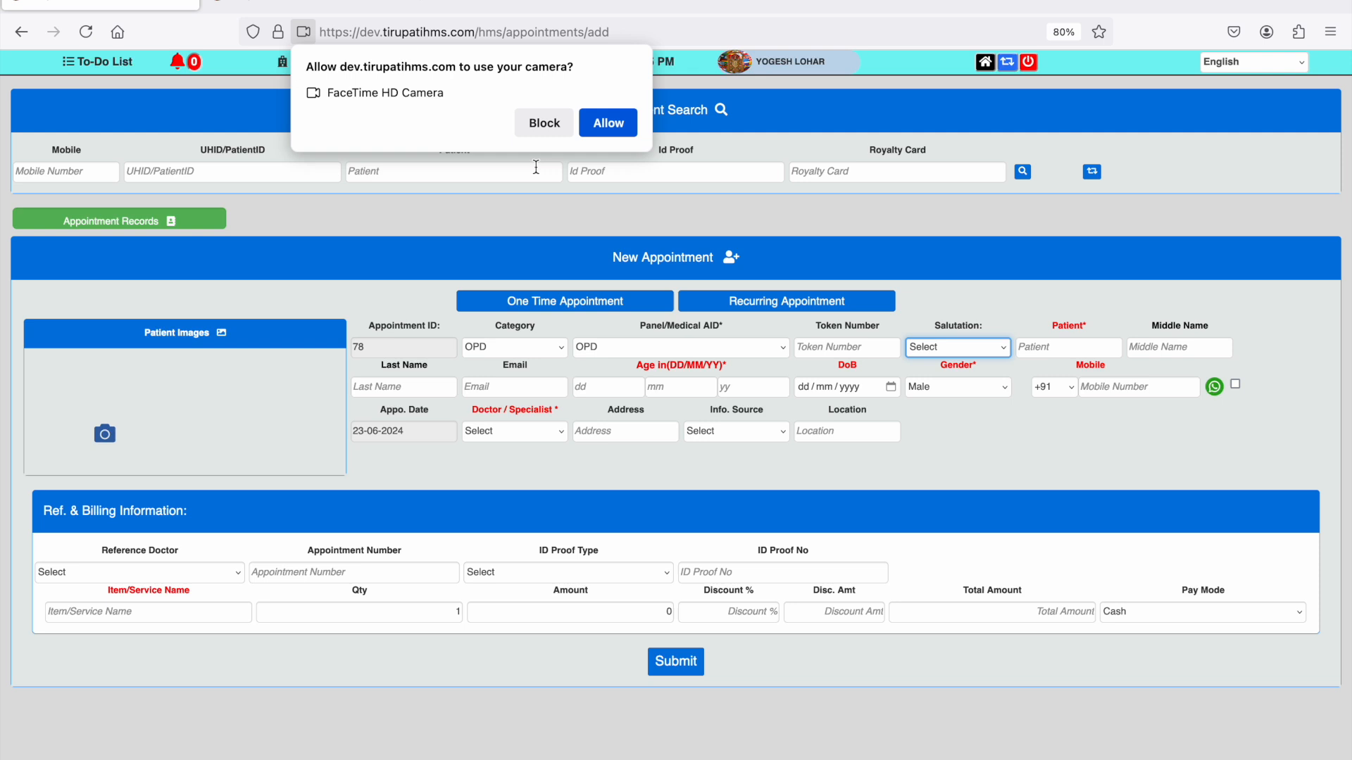
pyautogui.click(605, 124)
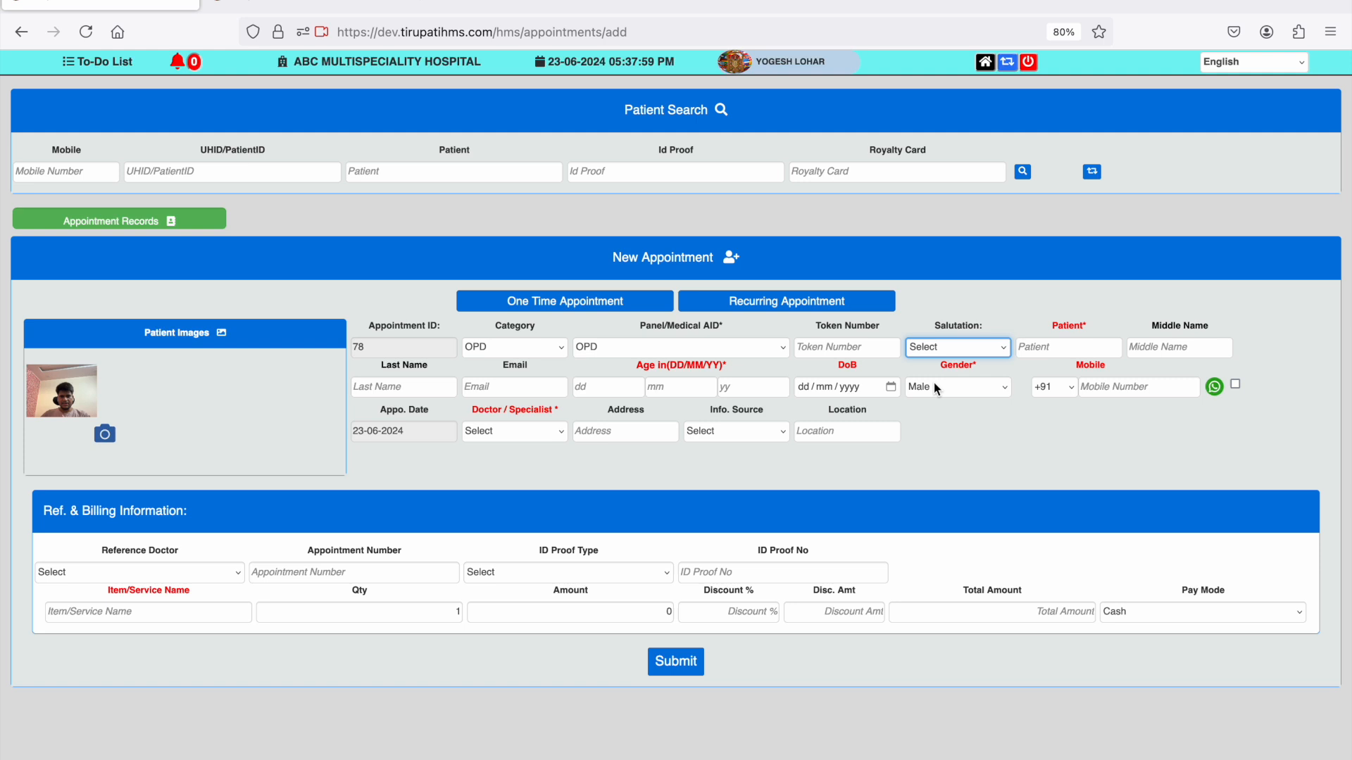
# - Set the salutation to Mr. and enter the patient's first, middle and last name in the new appointment
pyautogui.click(966, 348)
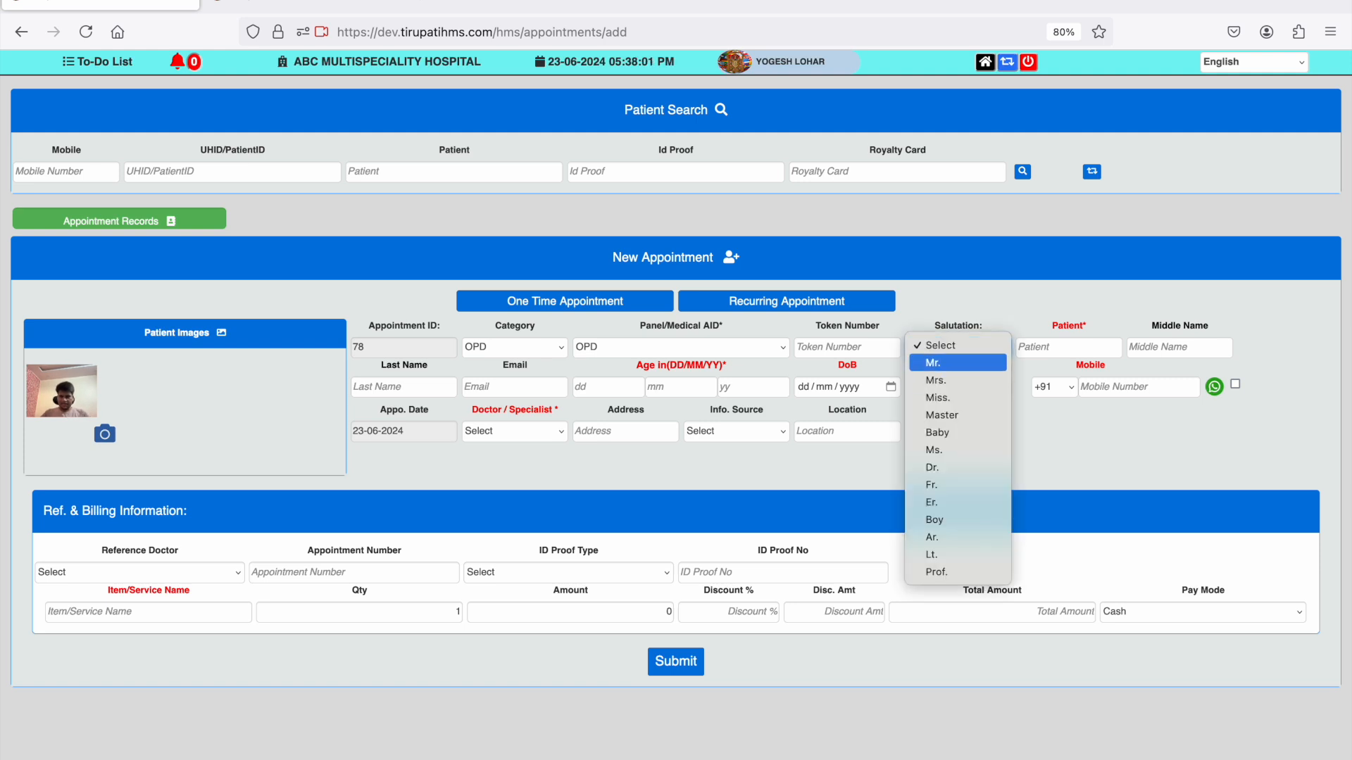
pyautogui.click(943, 362)
pyautogui.press('Tab')
pyautogui.write('raj')
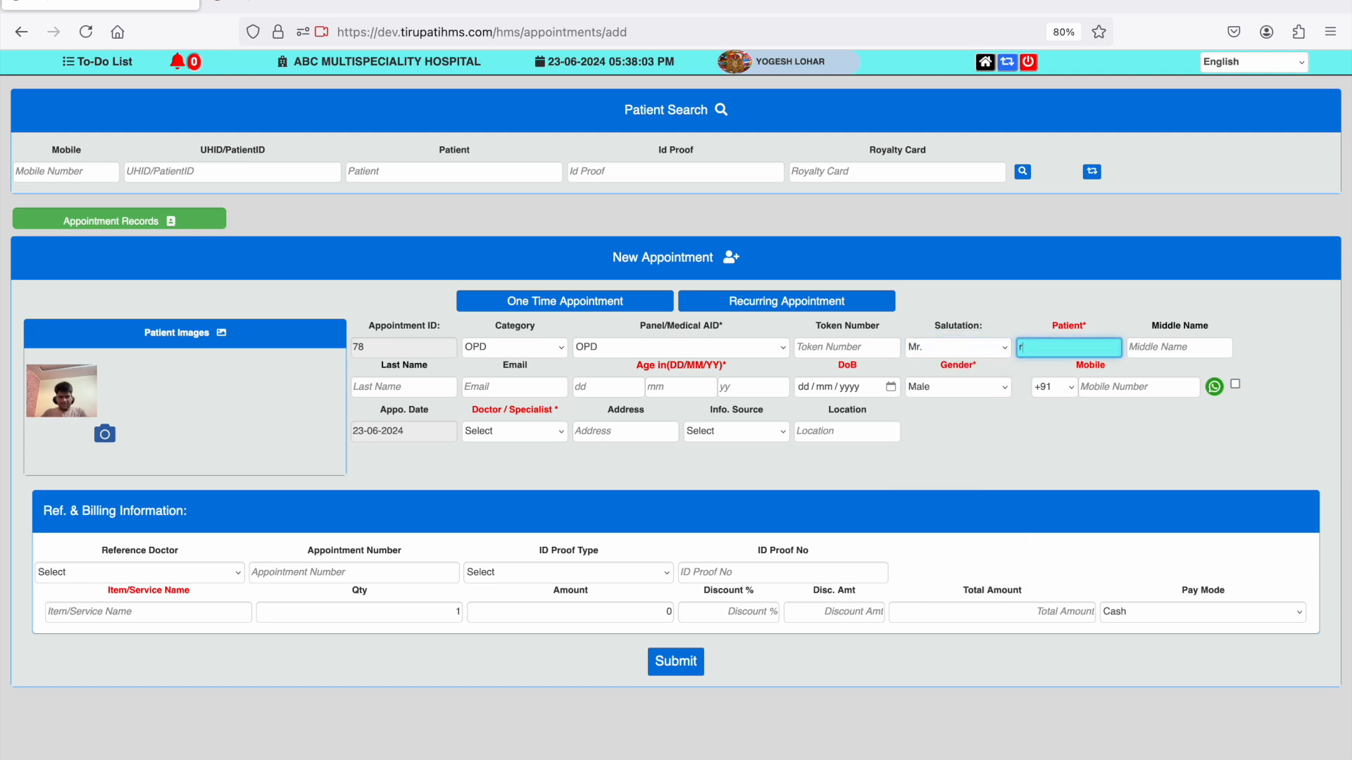
pyautogui.press('BackSpace')
pyautogui.press('BackSpace')
pyautogui.press('BackSpace')
pyautogui.press('Tab')
pyautogui.press('Tab')
# - Set the patient's age to 34 years and enter the mobile number in the new appointment
pyautogui.press('Tab')
pyautogui.press('Tab')
pyautogui.press('Tab')
pyautogui.press('Tab')
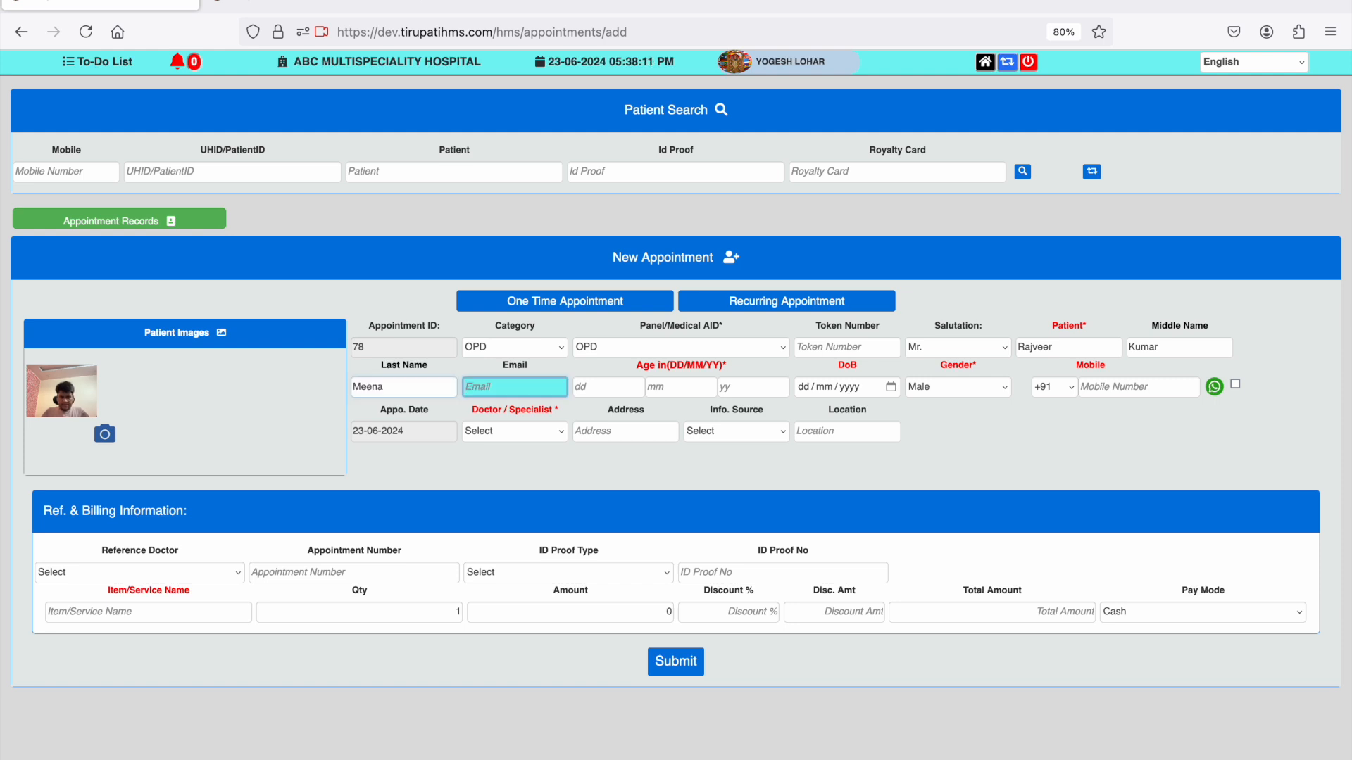
pyautogui.write('34')
pyautogui.press('Tab')
pyautogui.press('Tab')
pyautogui.press('Tab')
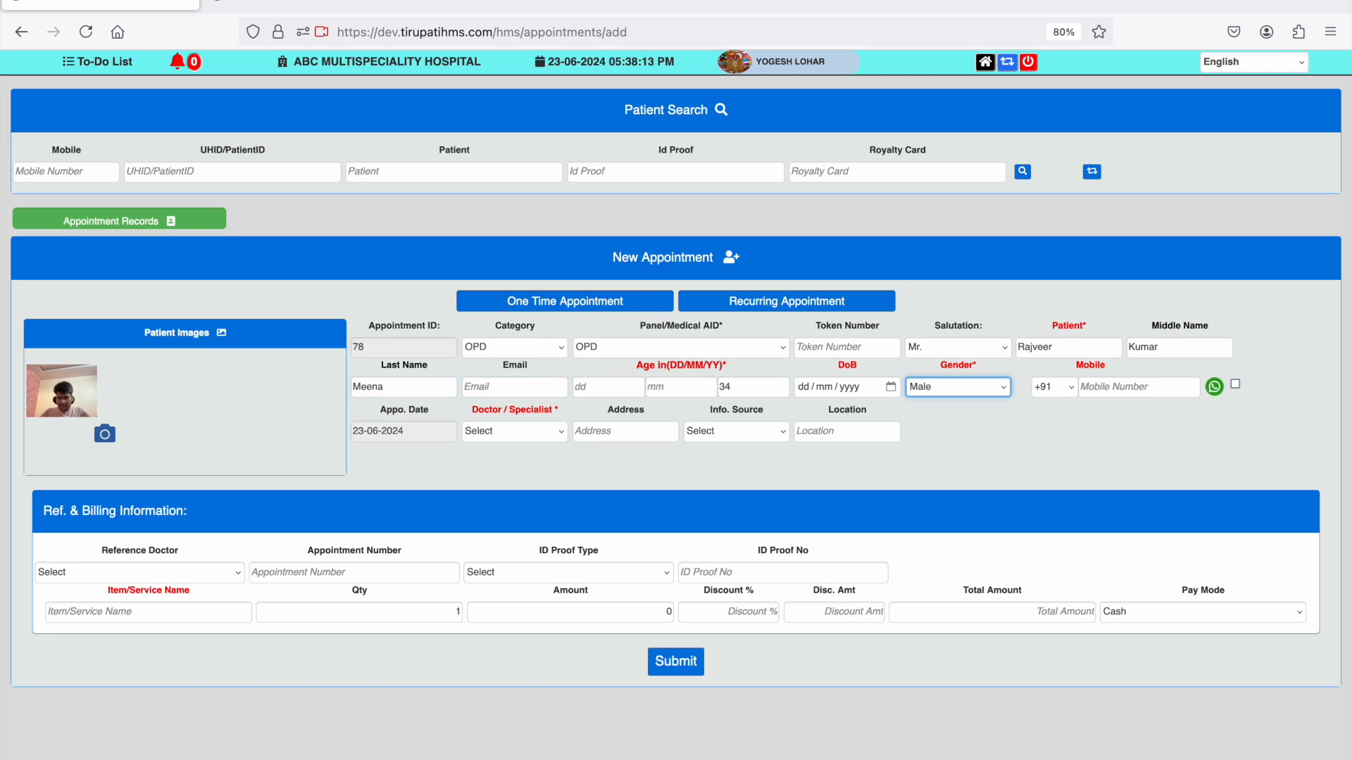
pyautogui.write('123453')
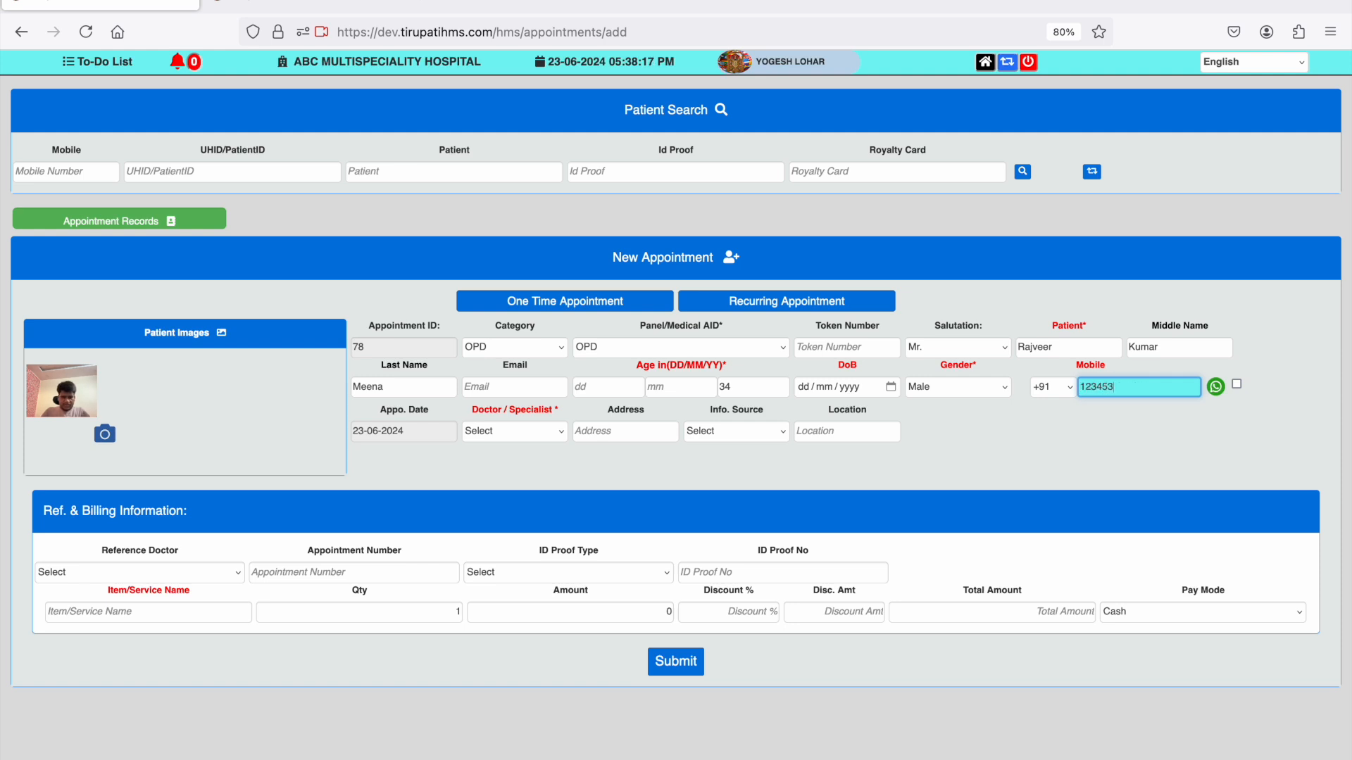
pyautogui.write('6200')
# - Schedule the appointment for 23-06-2024 with the first General Medicine doctor in the 17:30-17:40 Tok29 time slot
pyautogui.click(442, 432)
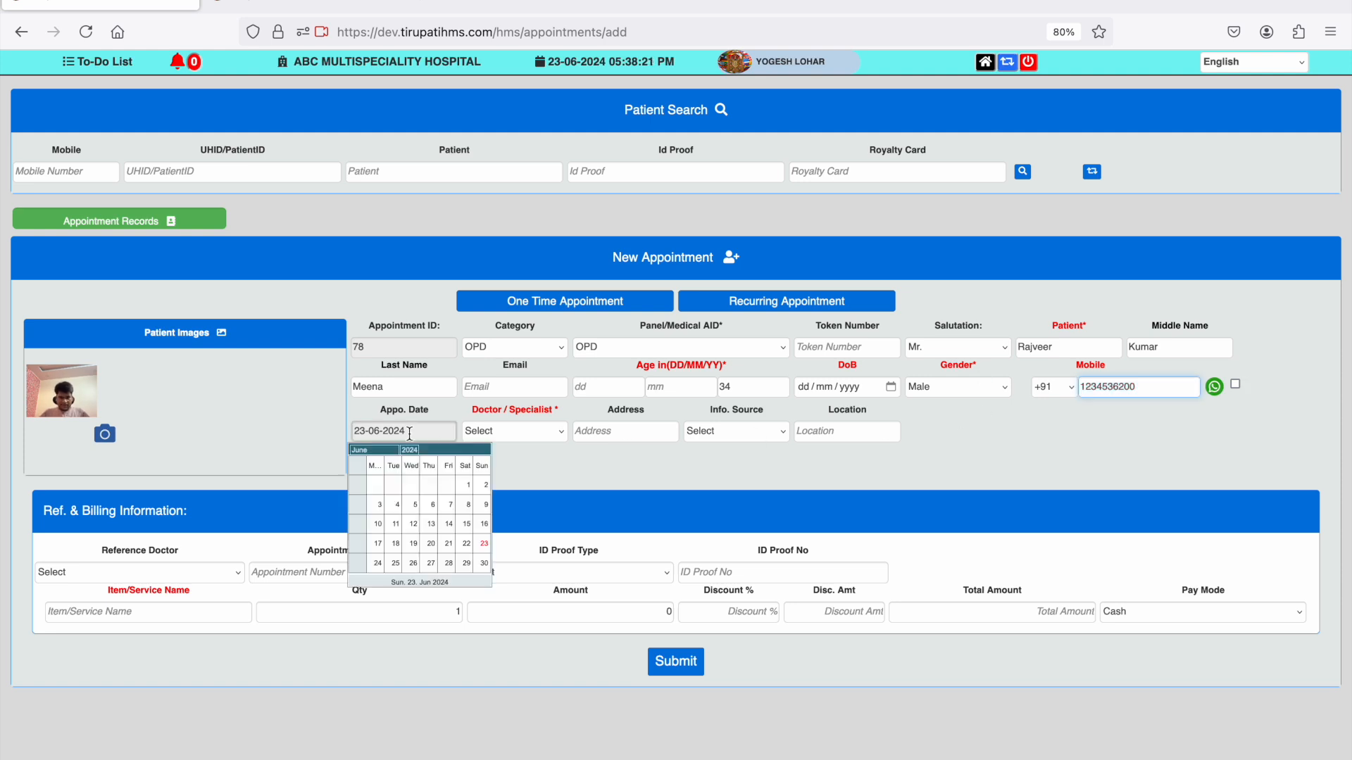
pyautogui.click(819, 462)
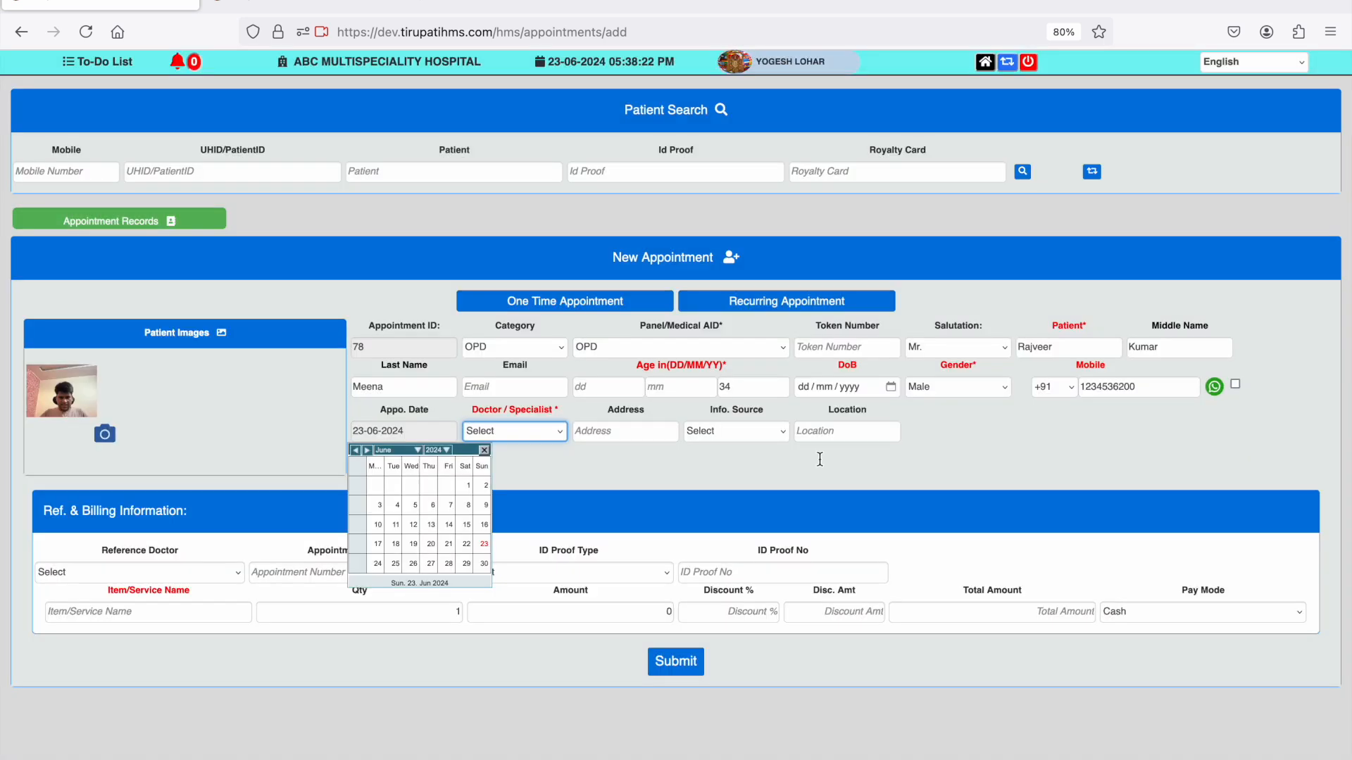
pyautogui.click(484, 543)
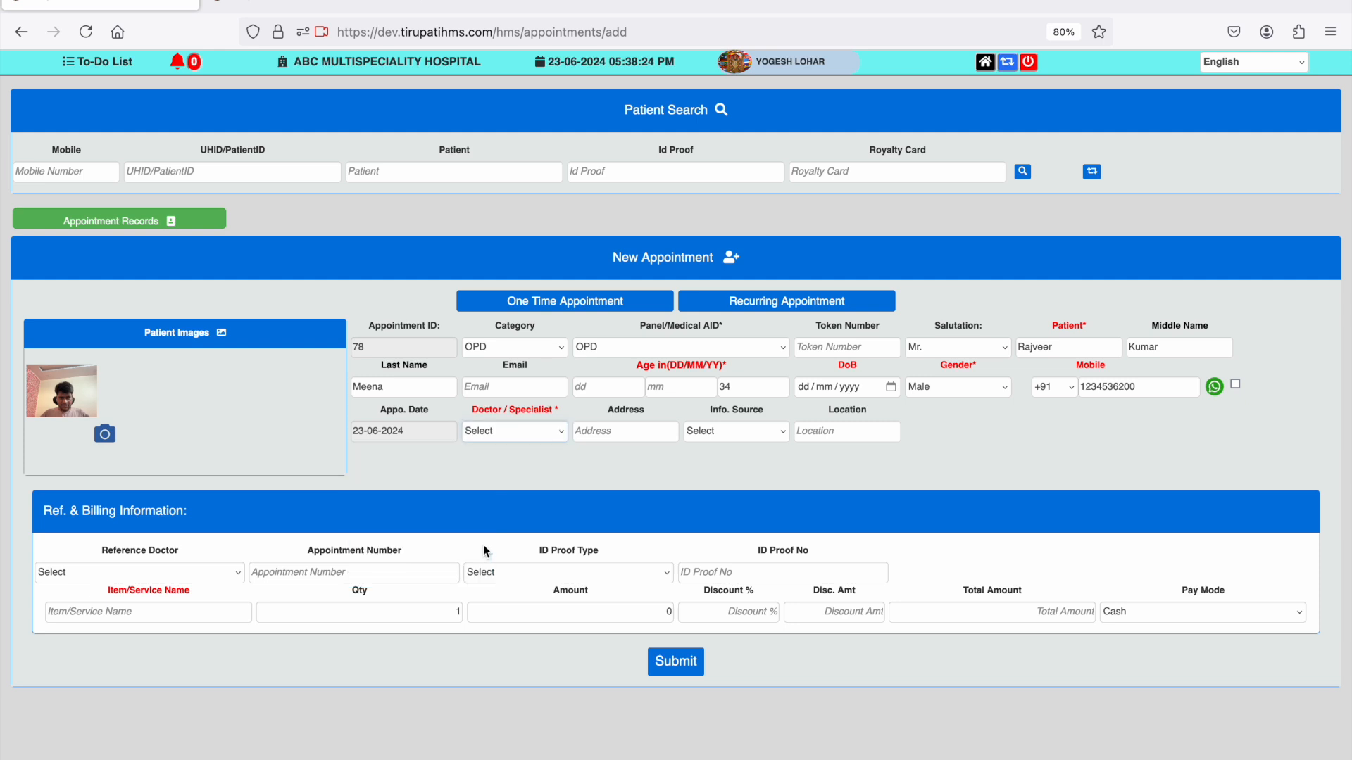
pyautogui.click(538, 431)
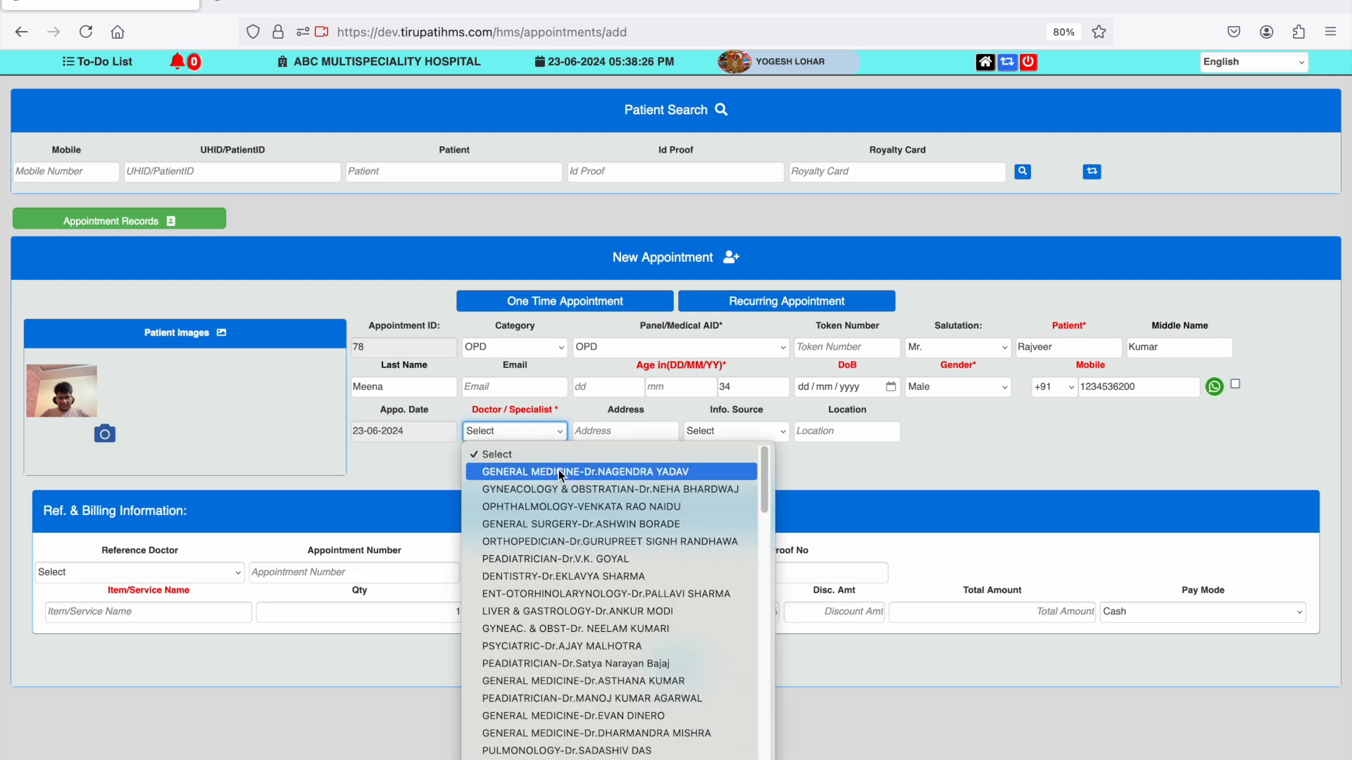
pyautogui.click(587, 463)
pyautogui.click(623, 431)
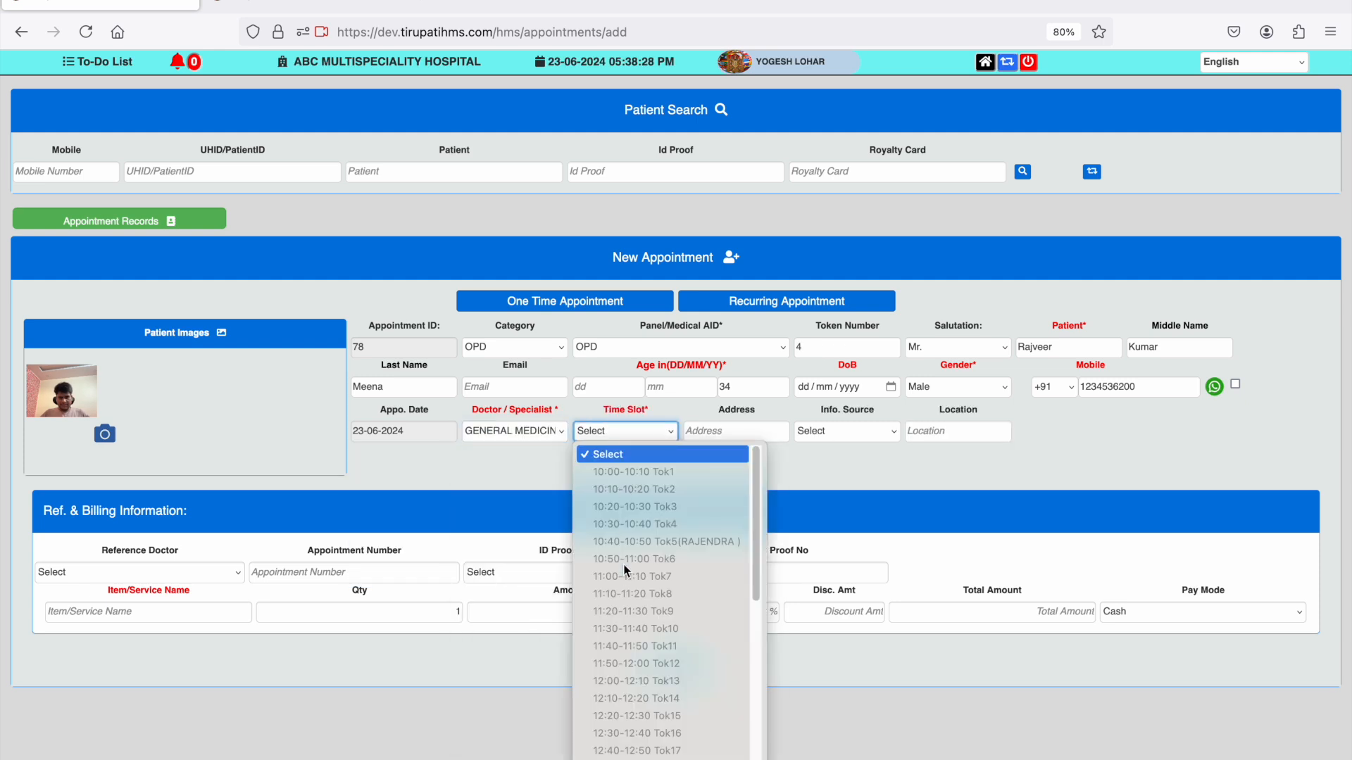
pyautogui.scroll(-8, 626, 571)
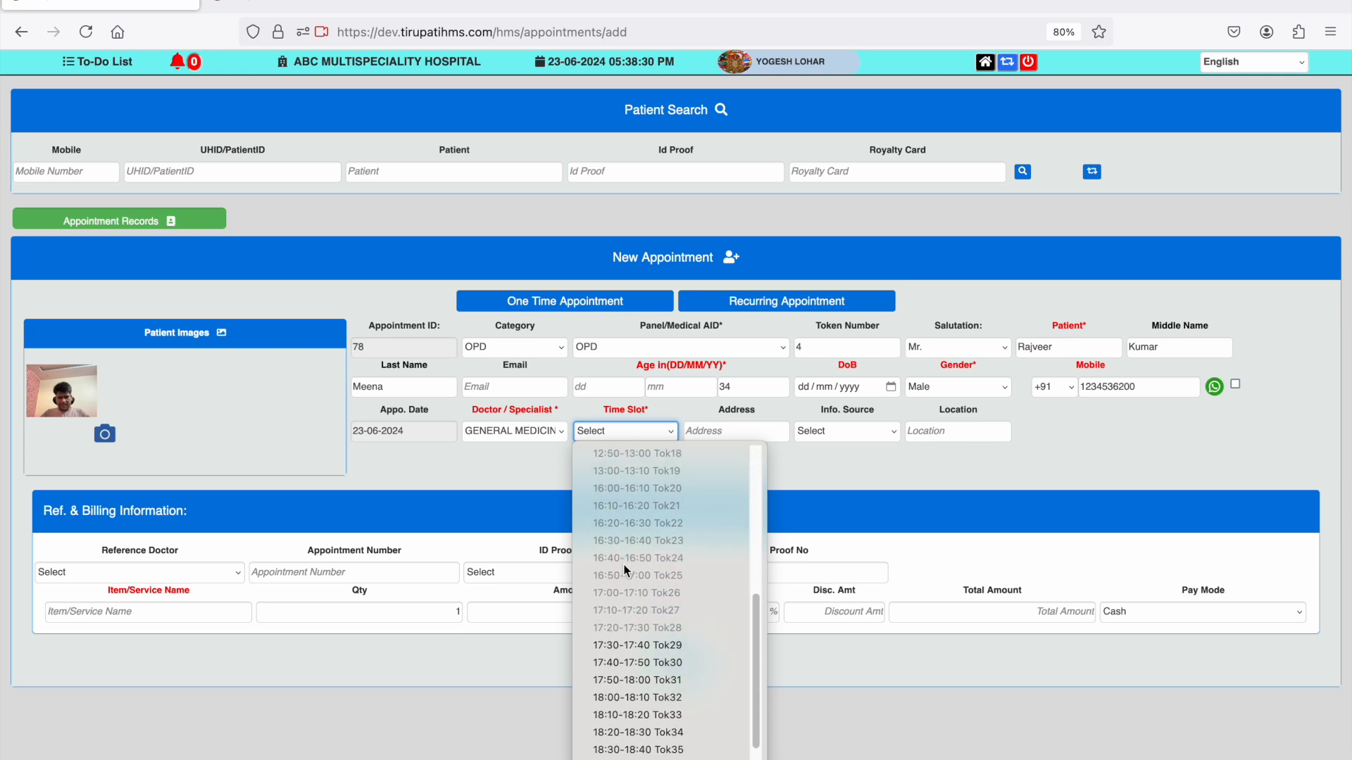
pyautogui.click(638, 641)
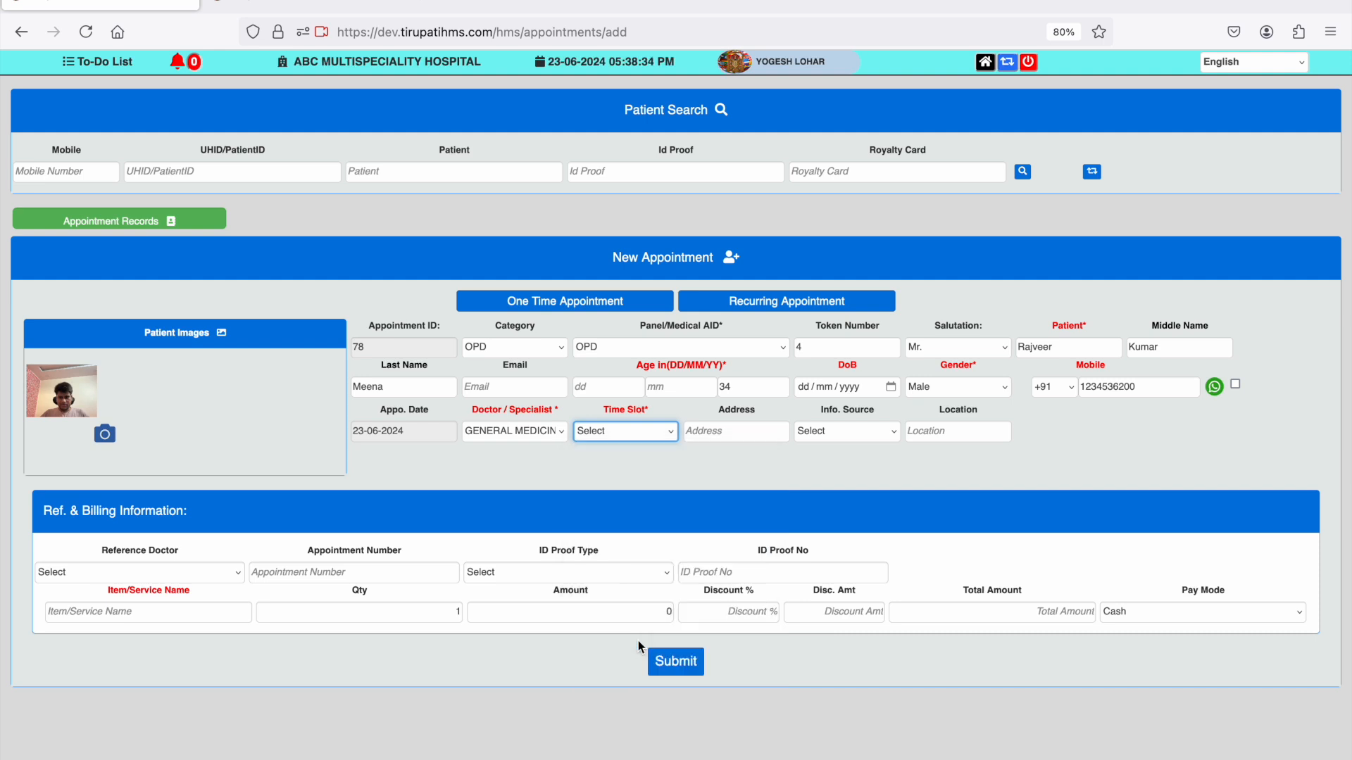
# - Enter the patient's address in the new appointment
pyautogui.click(758, 436)
pyautogui.write('Mal')
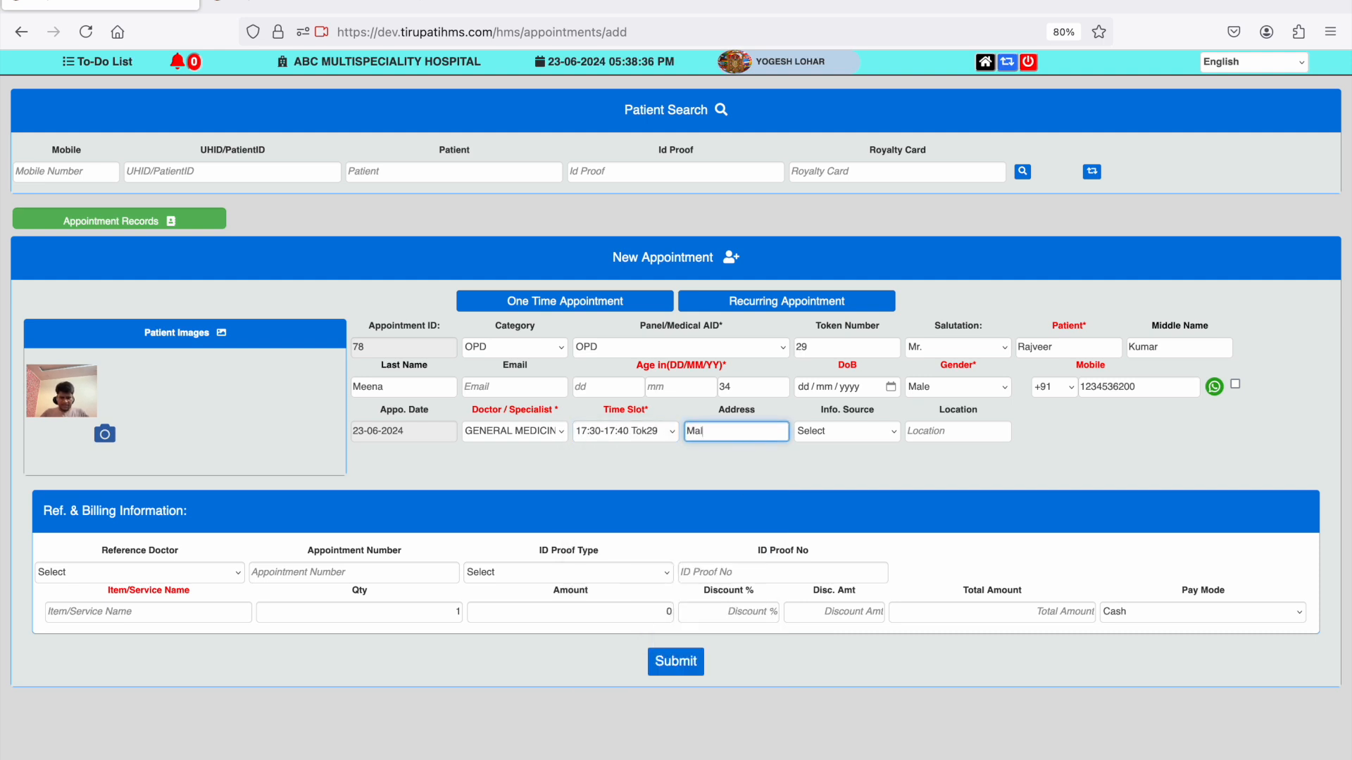
pyautogui.write('viya Nagar, Jpr')
# - Add OPD Entry Fee as the billed service, keep Cash as the pay mode and submit the appointment
pyautogui.click(224, 616)
pyautogui.write('op')
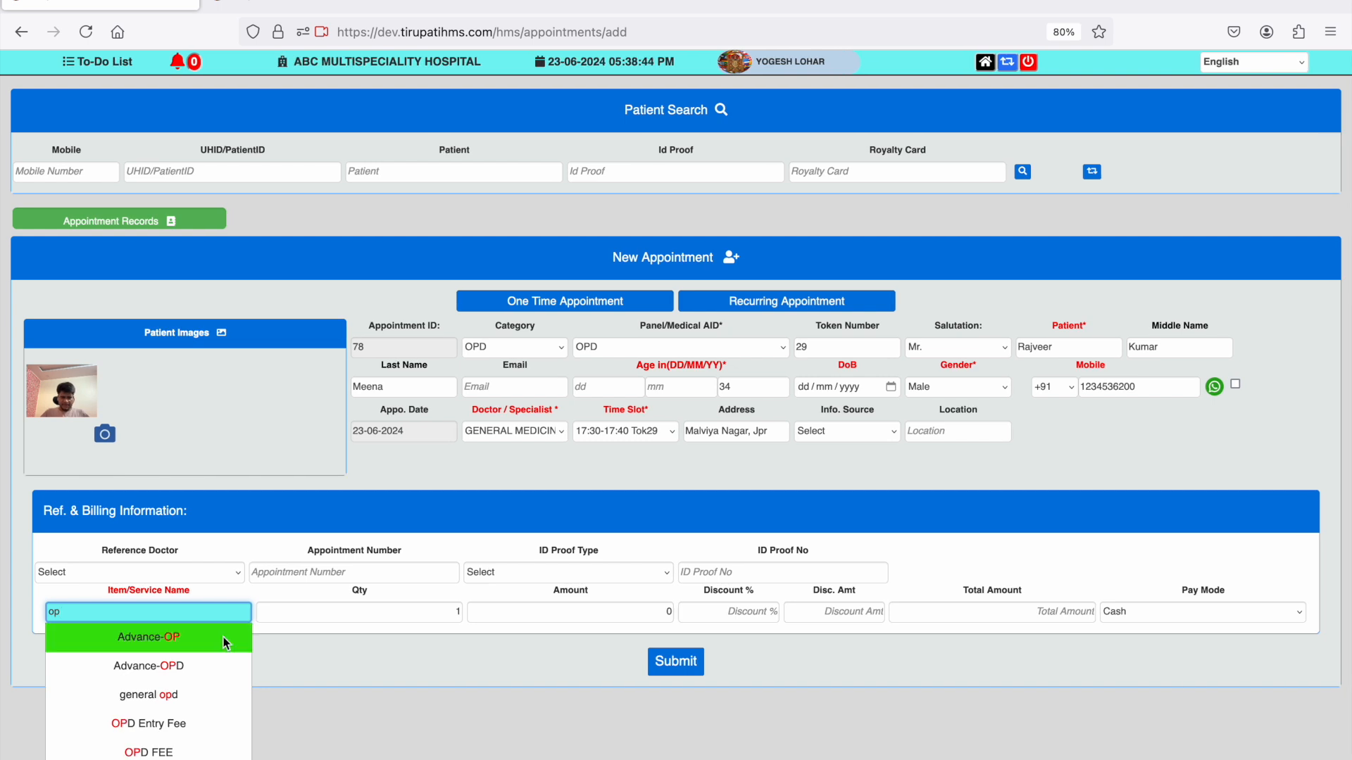
pyautogui.click(182, 724)
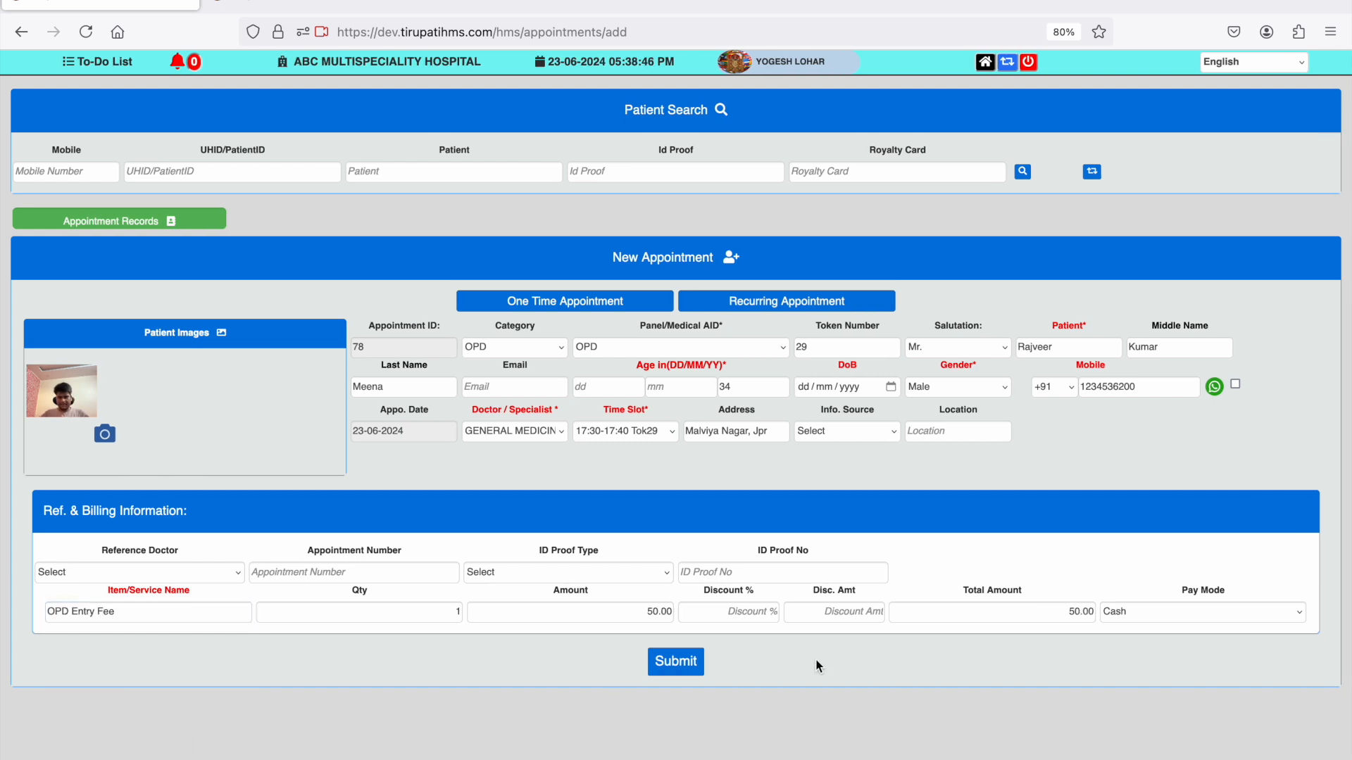
pyautogui.click(1140, 612)
pyautogui.click(1142, 612)
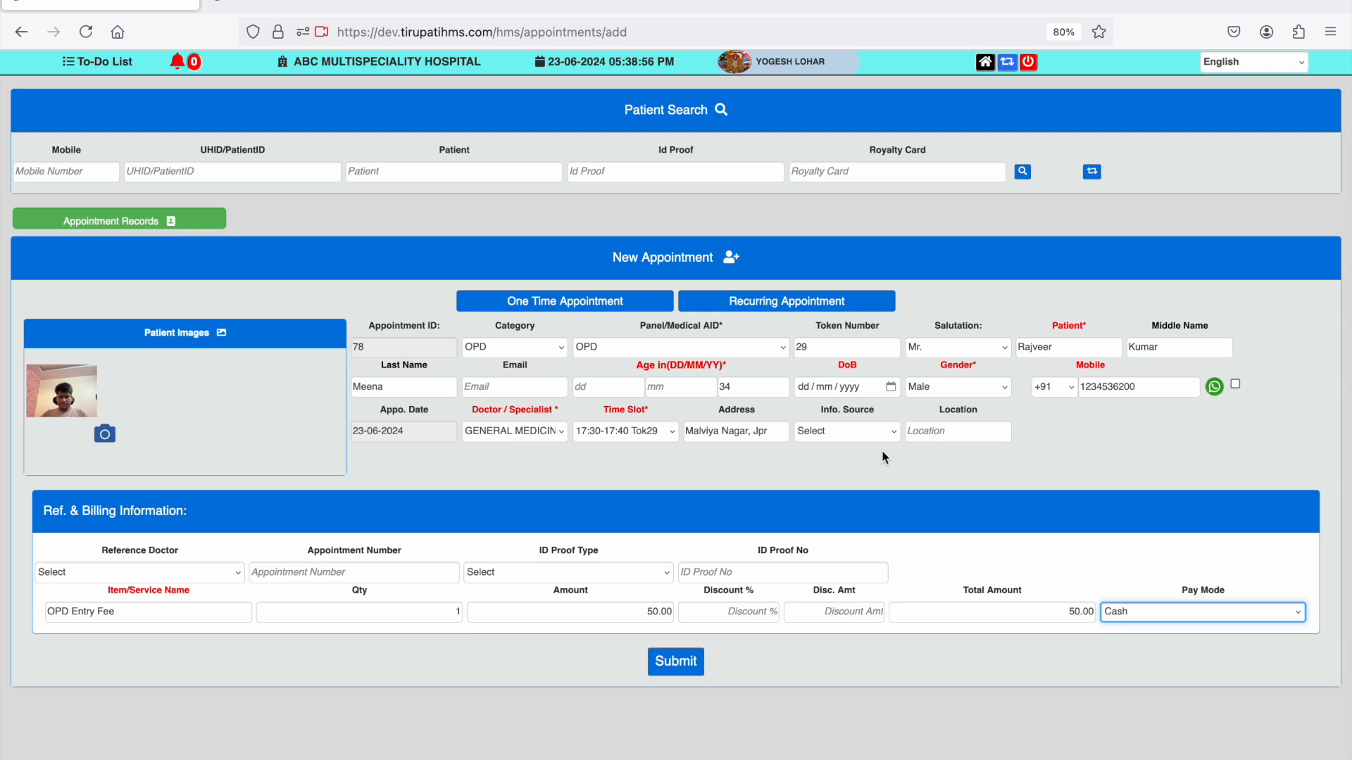
pyautogui.click(695, 664)
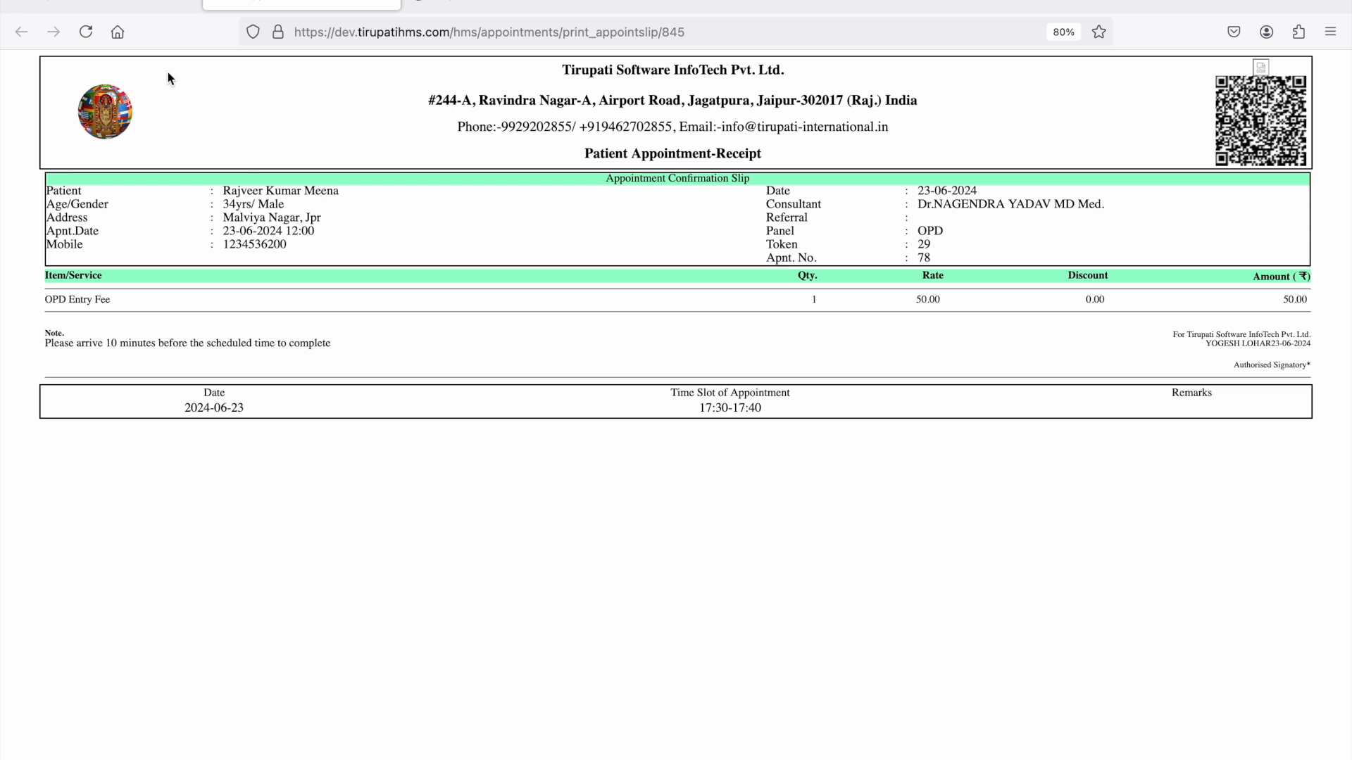
# - Open the appointment records from the appointment form and accept the newly added appointment for patient registration
pyautogui.click(114, 3)
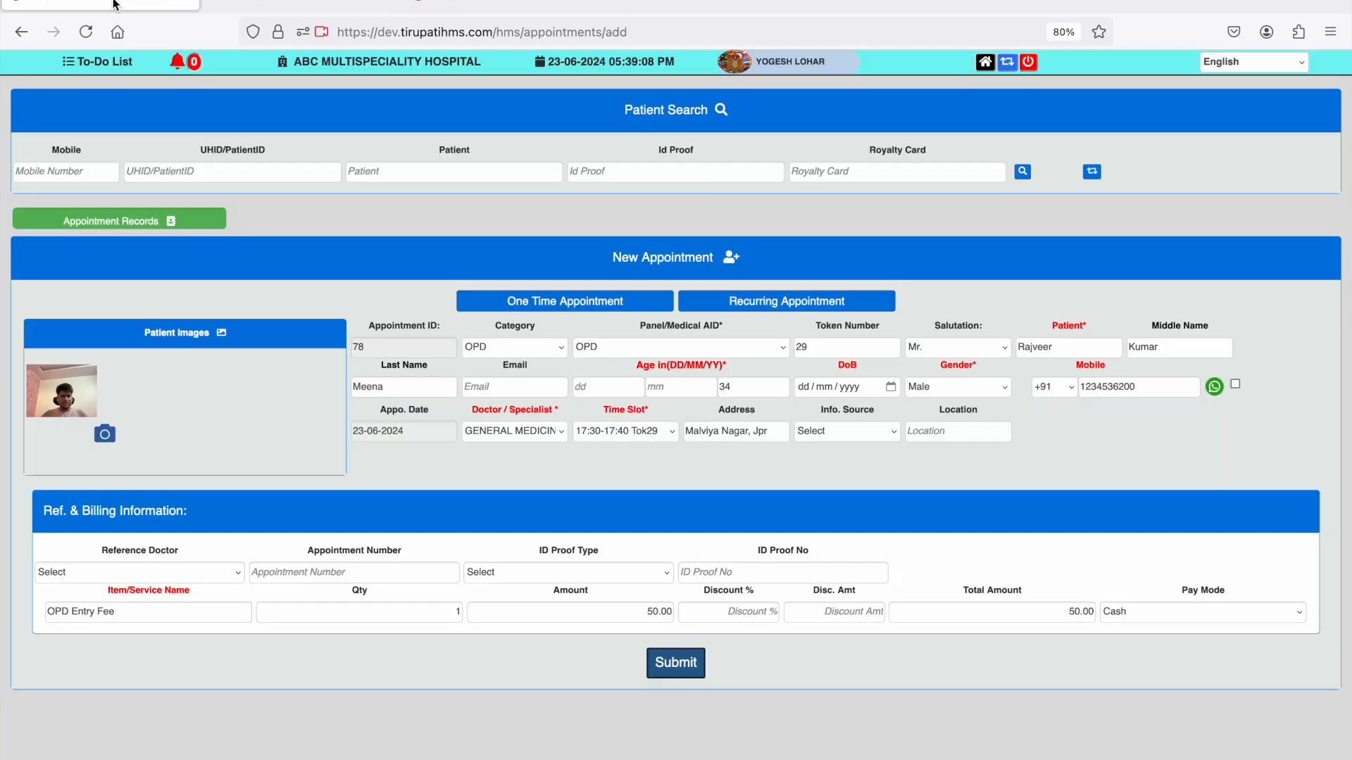
pyautogui.click(154, 224)
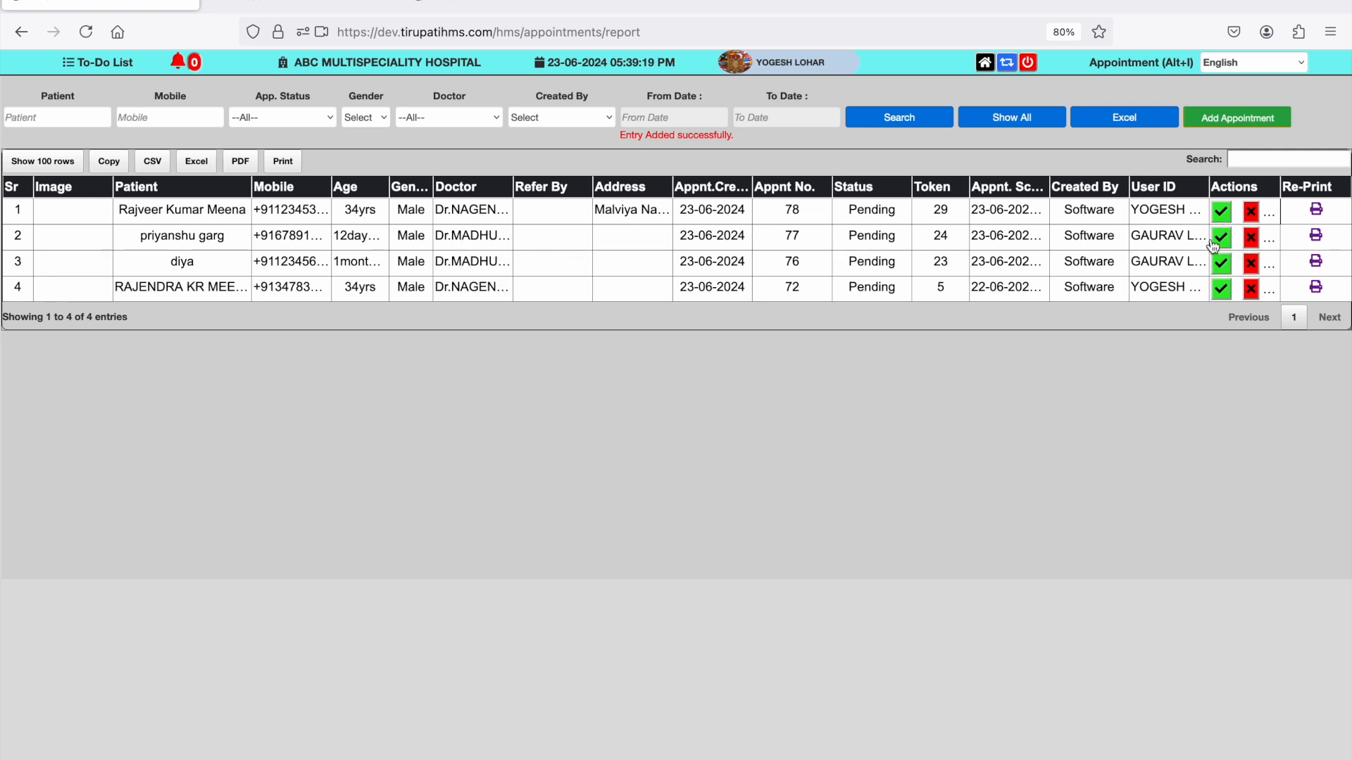
pyautogui.click(1229, 221)
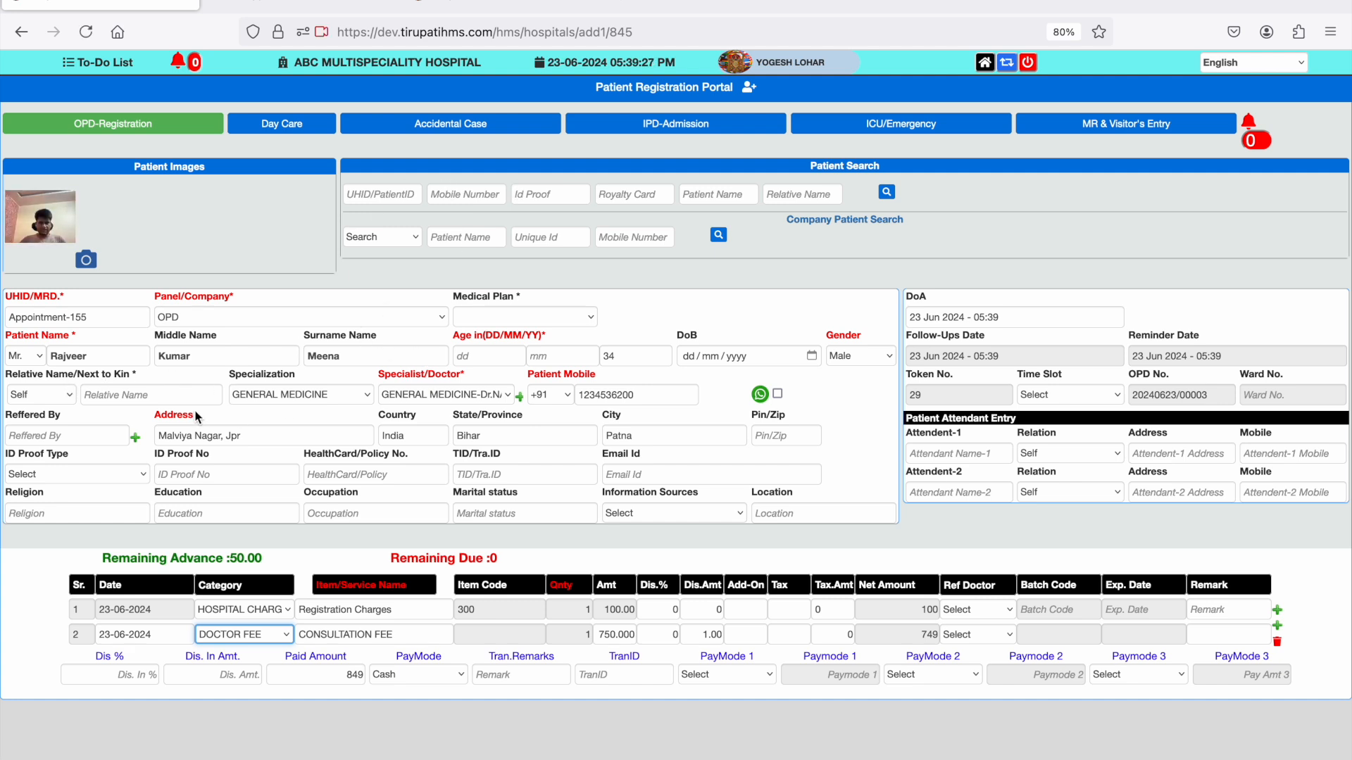
# - Enter the relative's name and the postal code in the patient's OPD registration
pyautogui.click(145, 399)
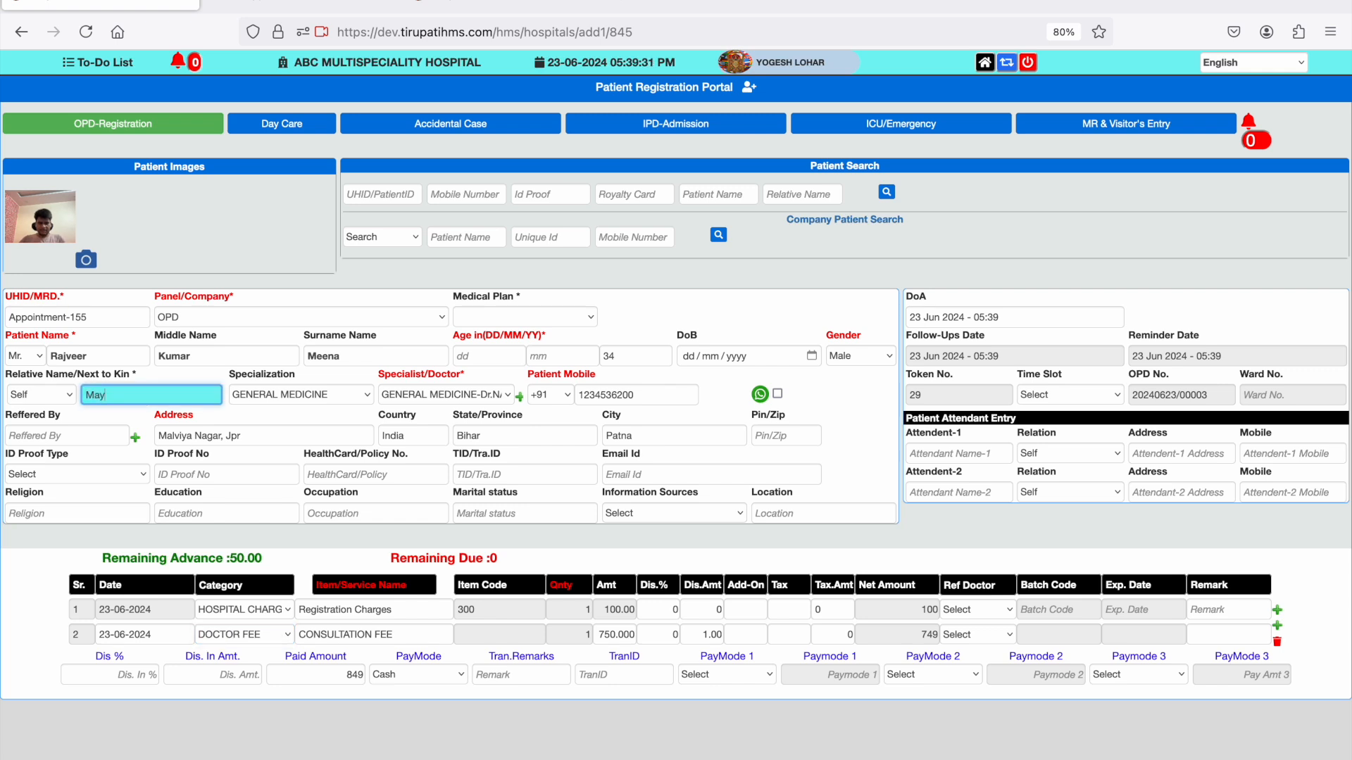
pyautogui.click(761, 437)
pyautogui.write('312323')
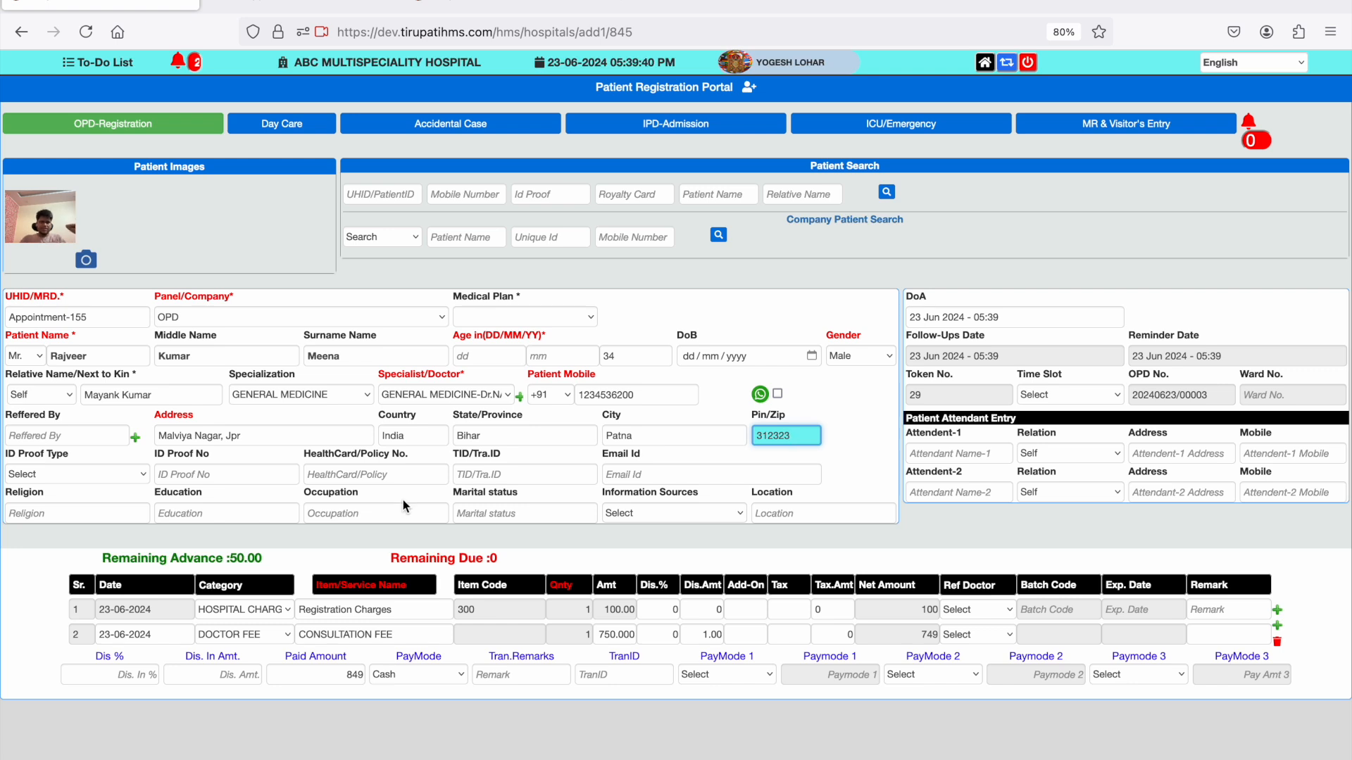
# - Set the ID proof type to Employee ID, enter the patient's ID proof number and submit the OPD registration
pyautogui.click(137, 479)
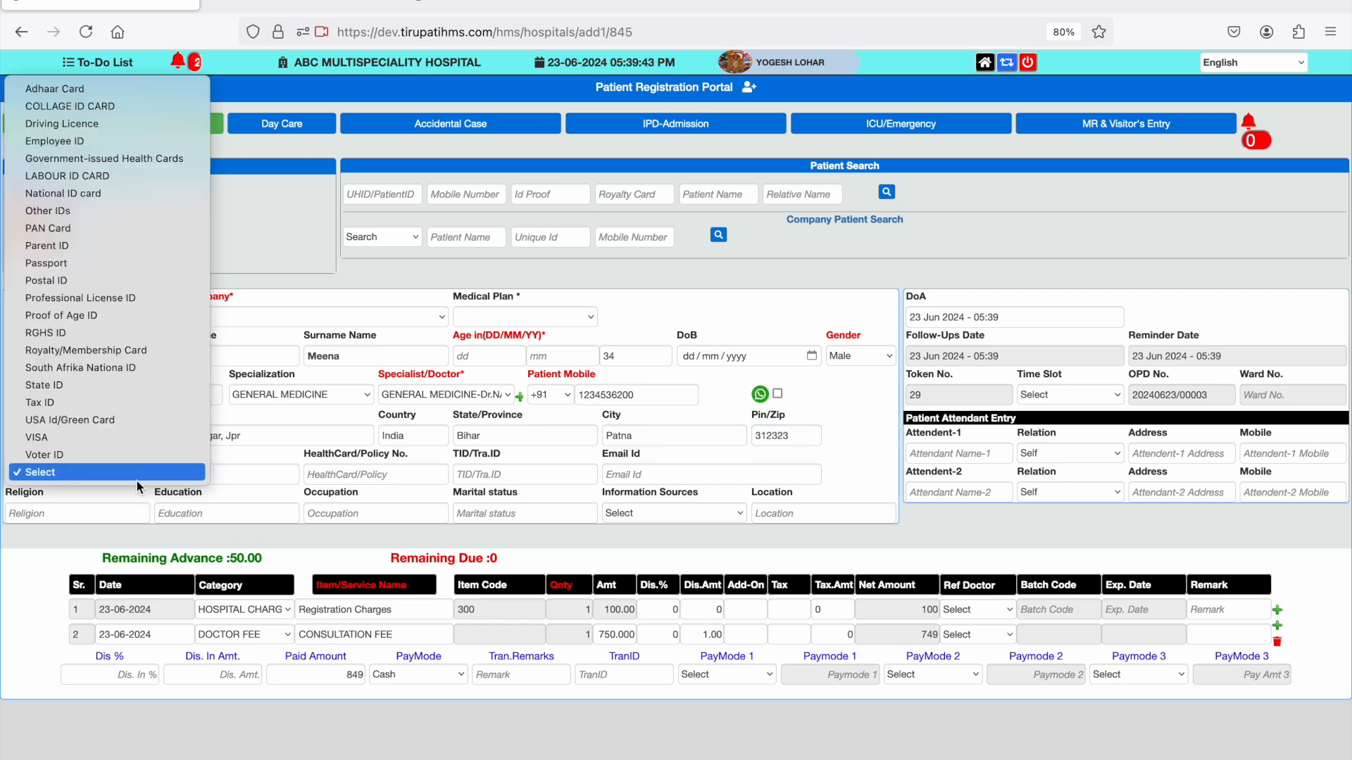
pyautogui.click(119, 144)
pyautogui.click(224, 473)
pyautogui.write('3223')
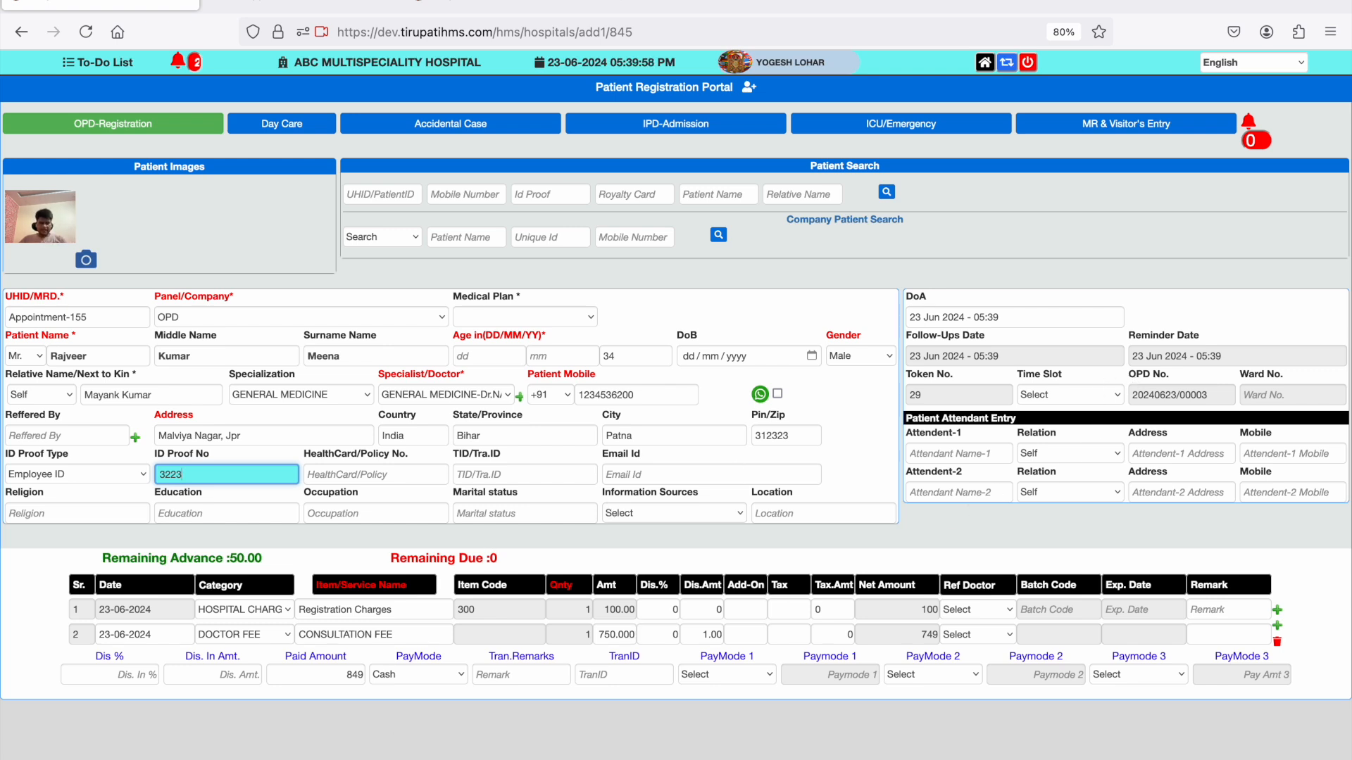
pyautogui.press('Return')
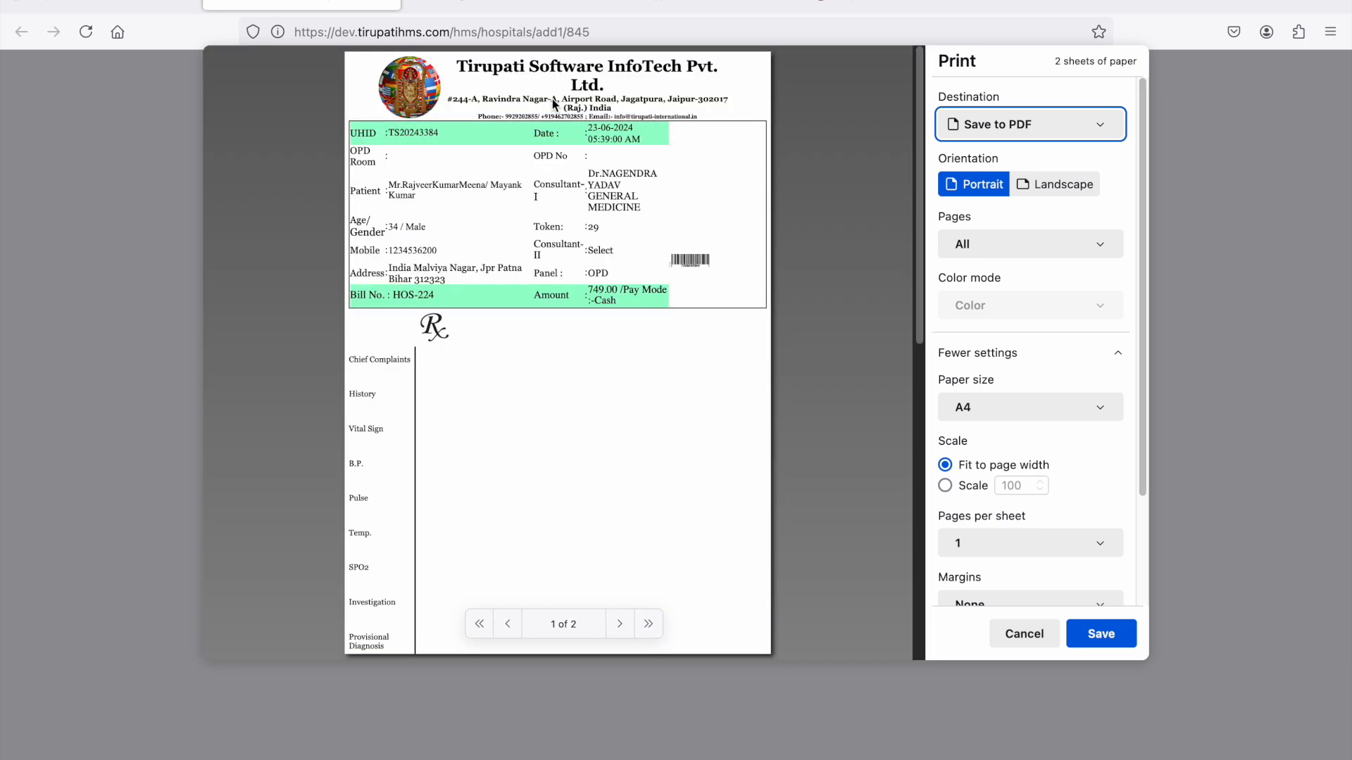
# - Dismiss the print dialogs and review the OPD prescription slip, the OPD receipt and the appointment slip before returning to the registration form
pyautogui.click(1038, 636)
pyautogui.click(525, 10)
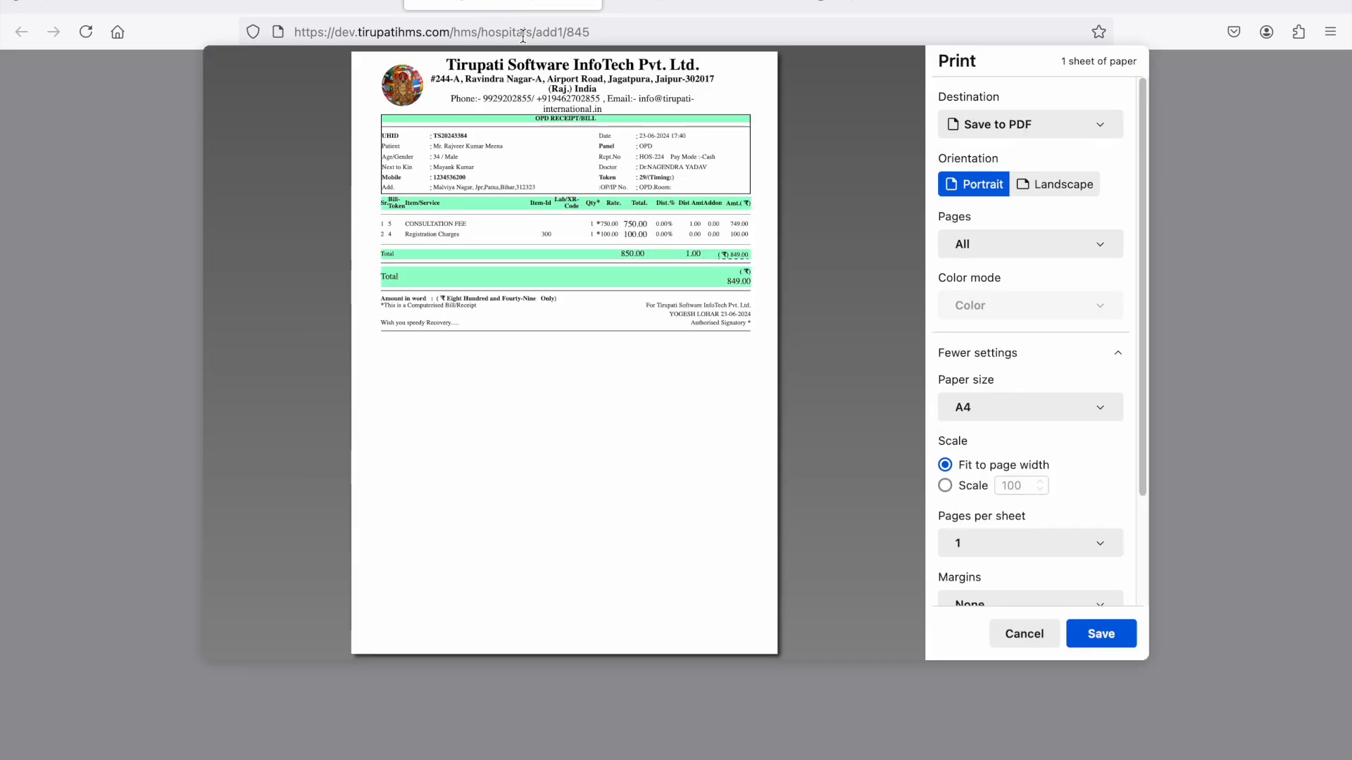
pyautogui.click(1022, 634)
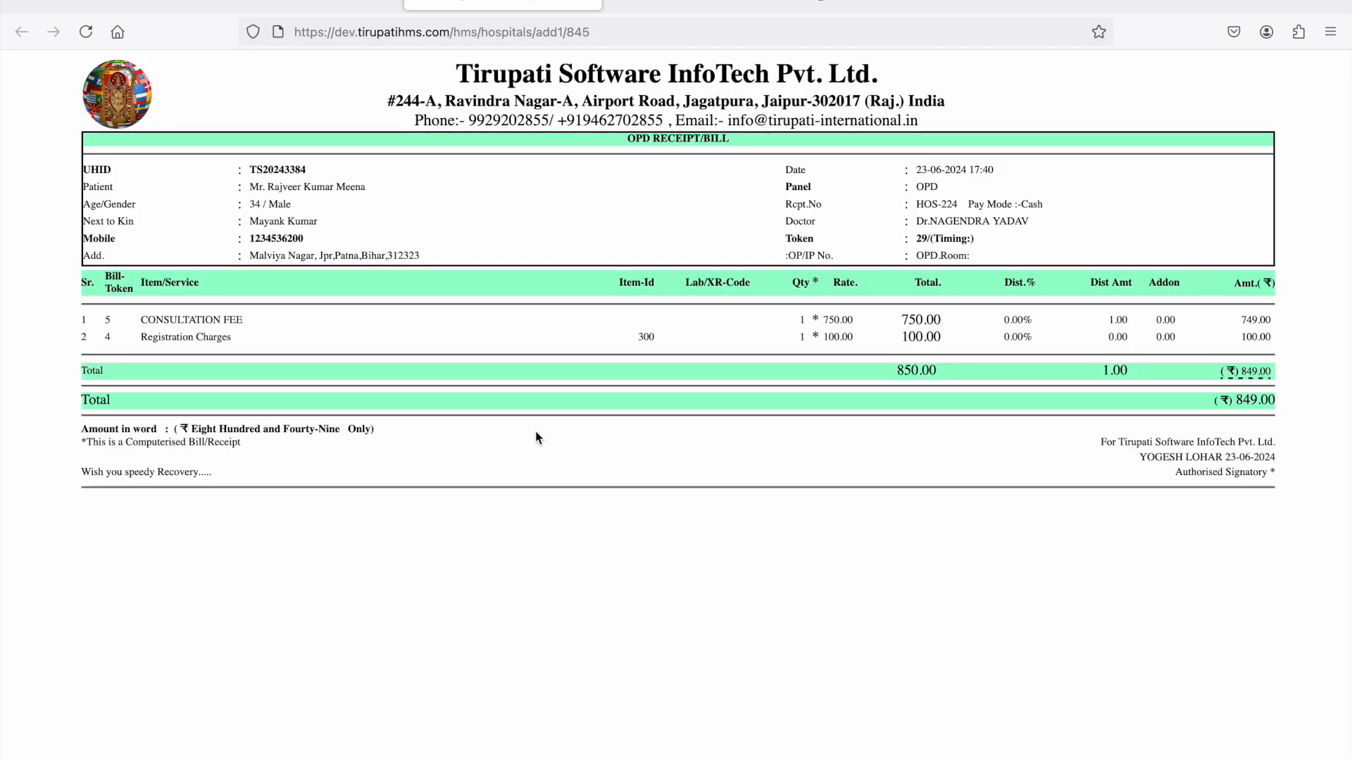
pyautogui.click(300, 5)
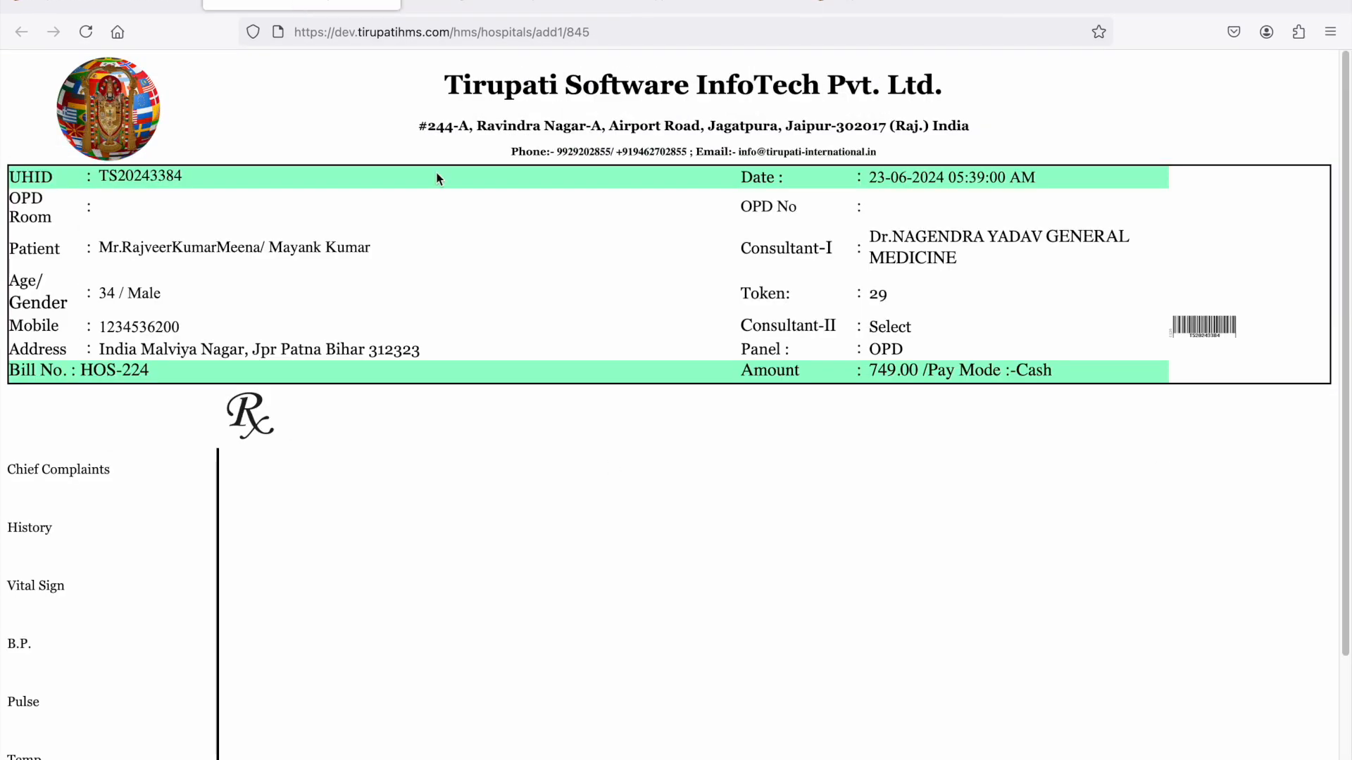
pyautogui.click(697, 8)
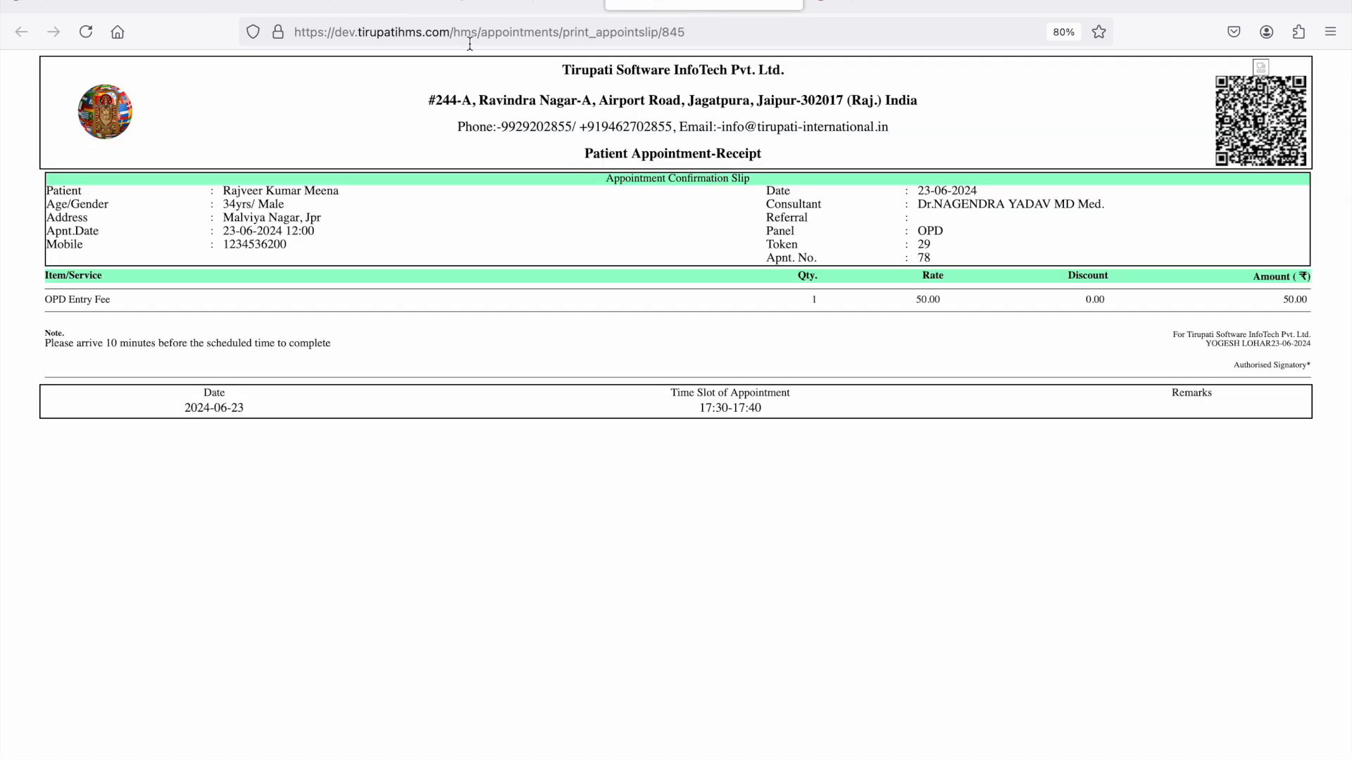
pyautogui.click(302, 8)
pyautogui.click(110, 4)
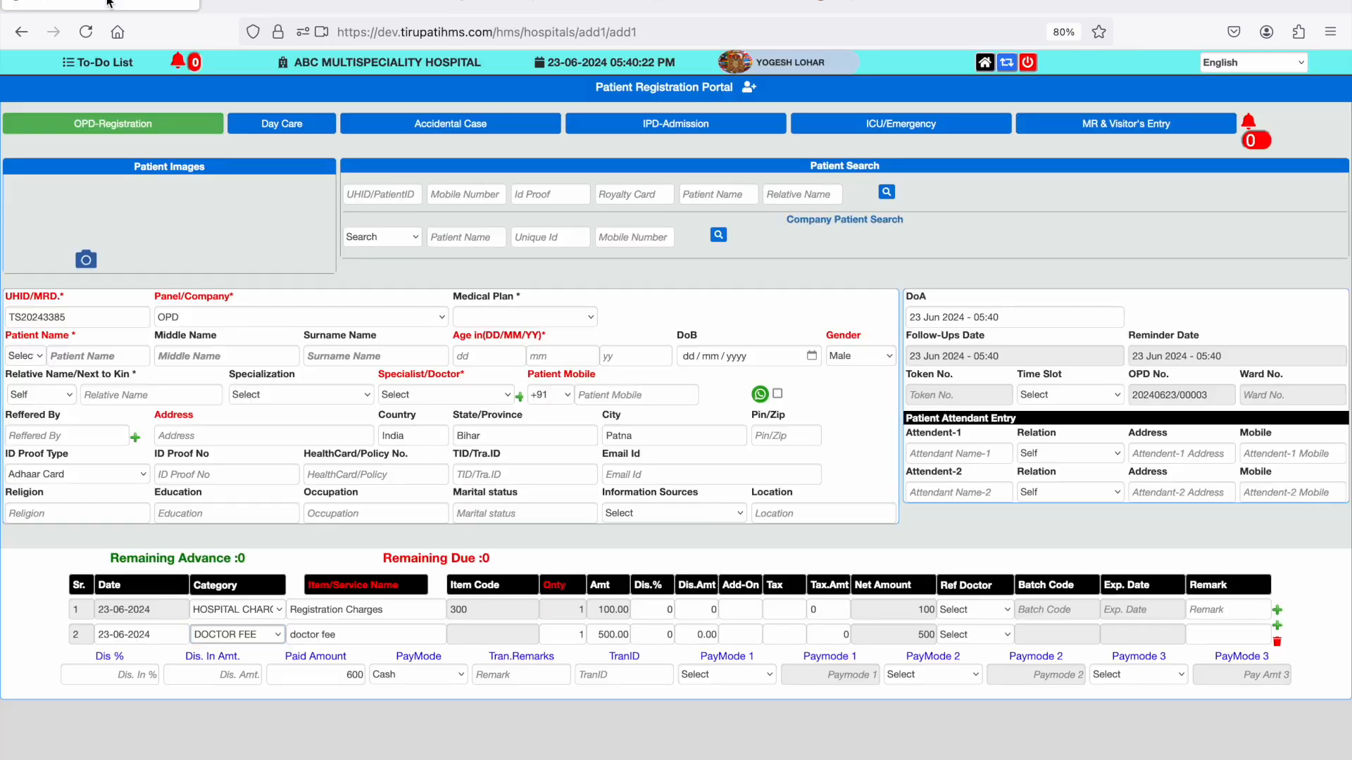
# - Open the Token Display module from the home page, view the token screen and close it again
pyautogui.click(984, 63)
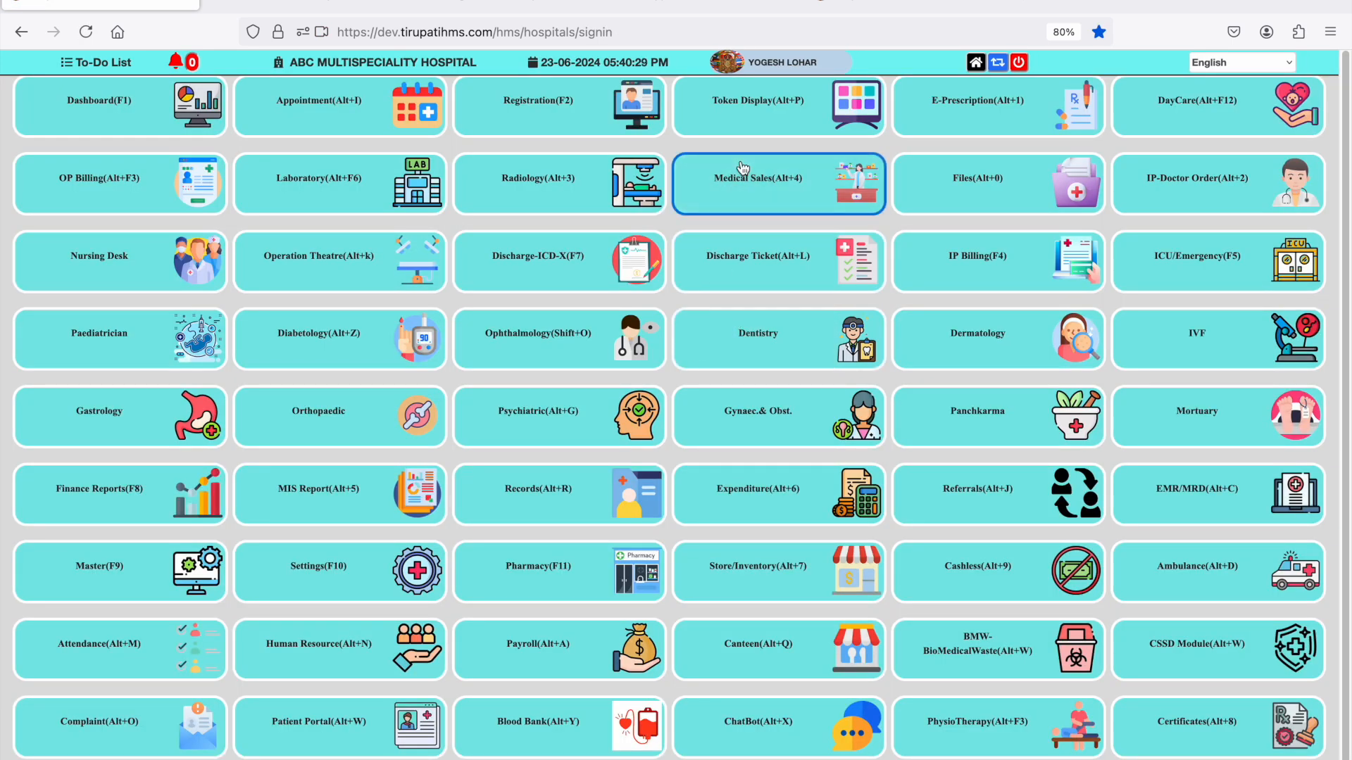
pyautogui.click(764, 126)
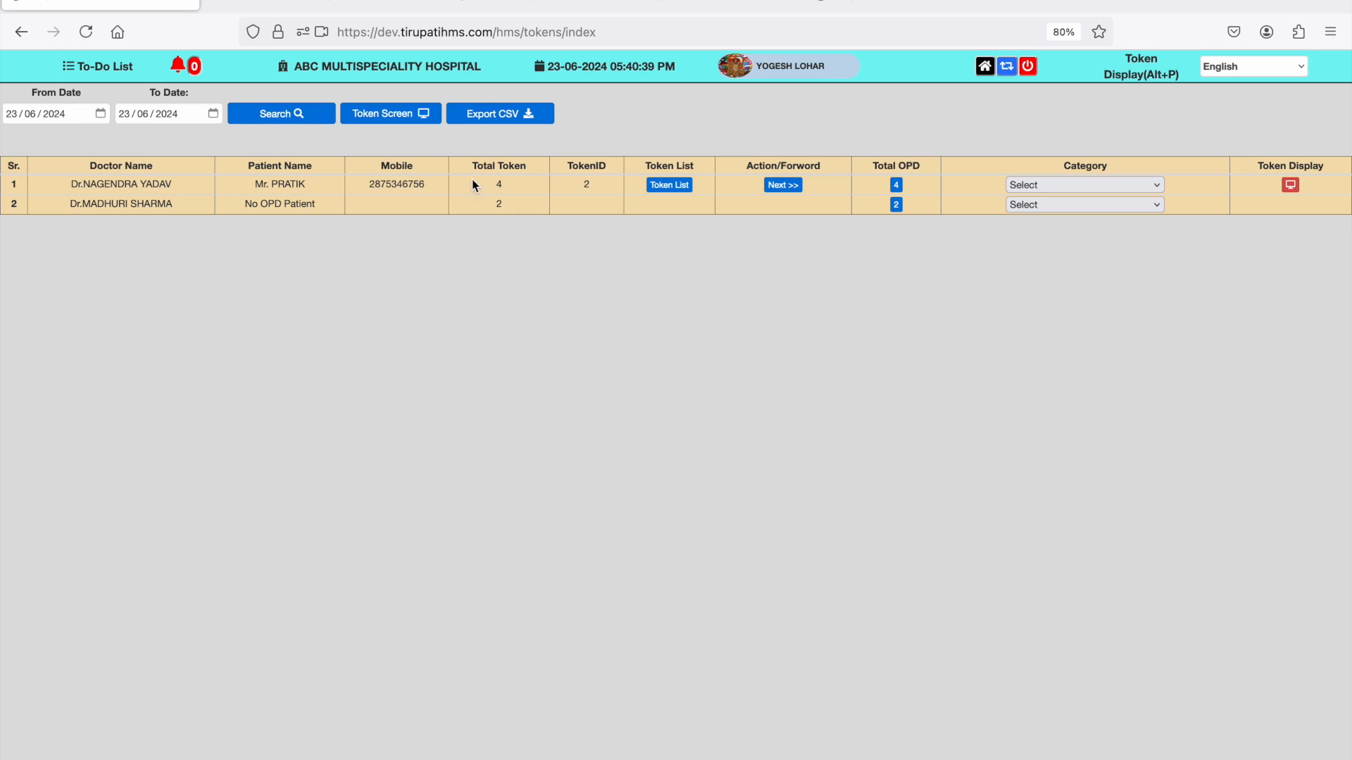
pyautogui.click(397, 114)
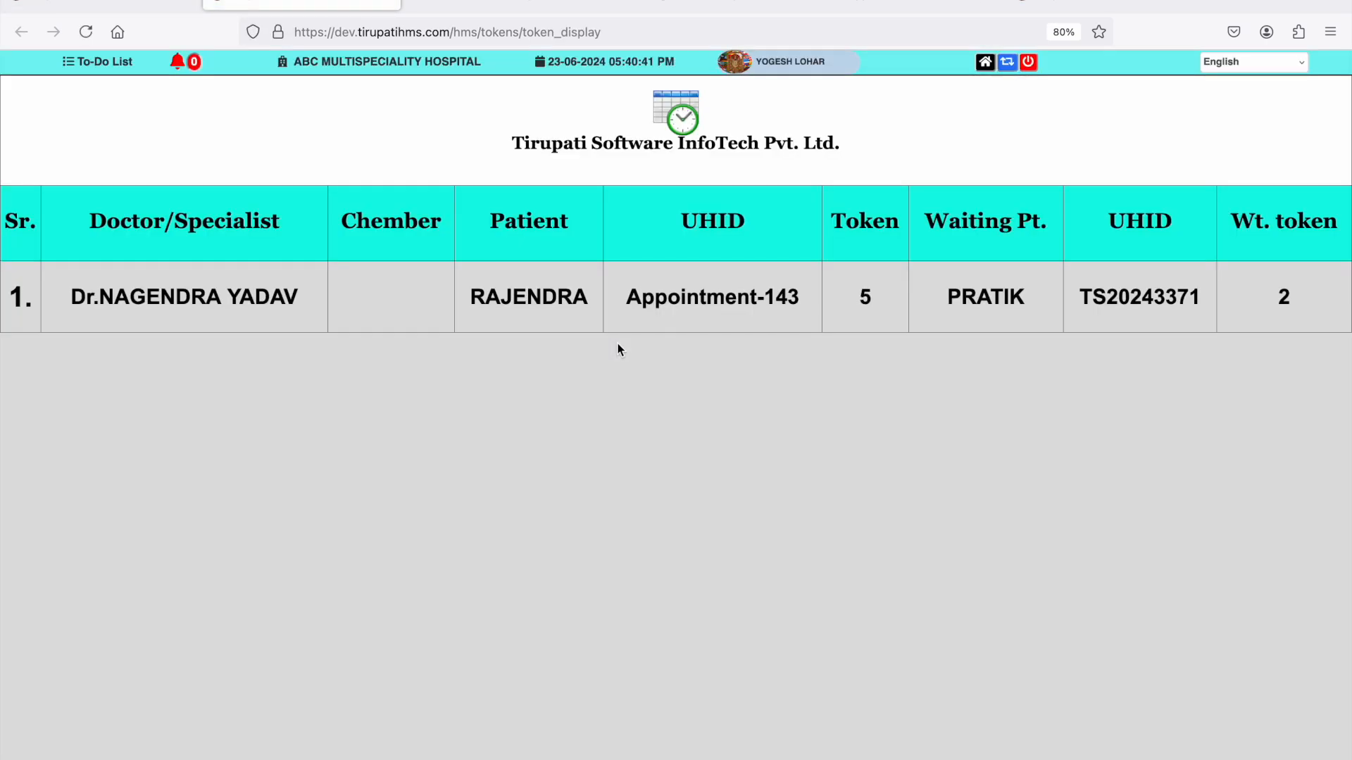
pyautogui.click(392, 3)
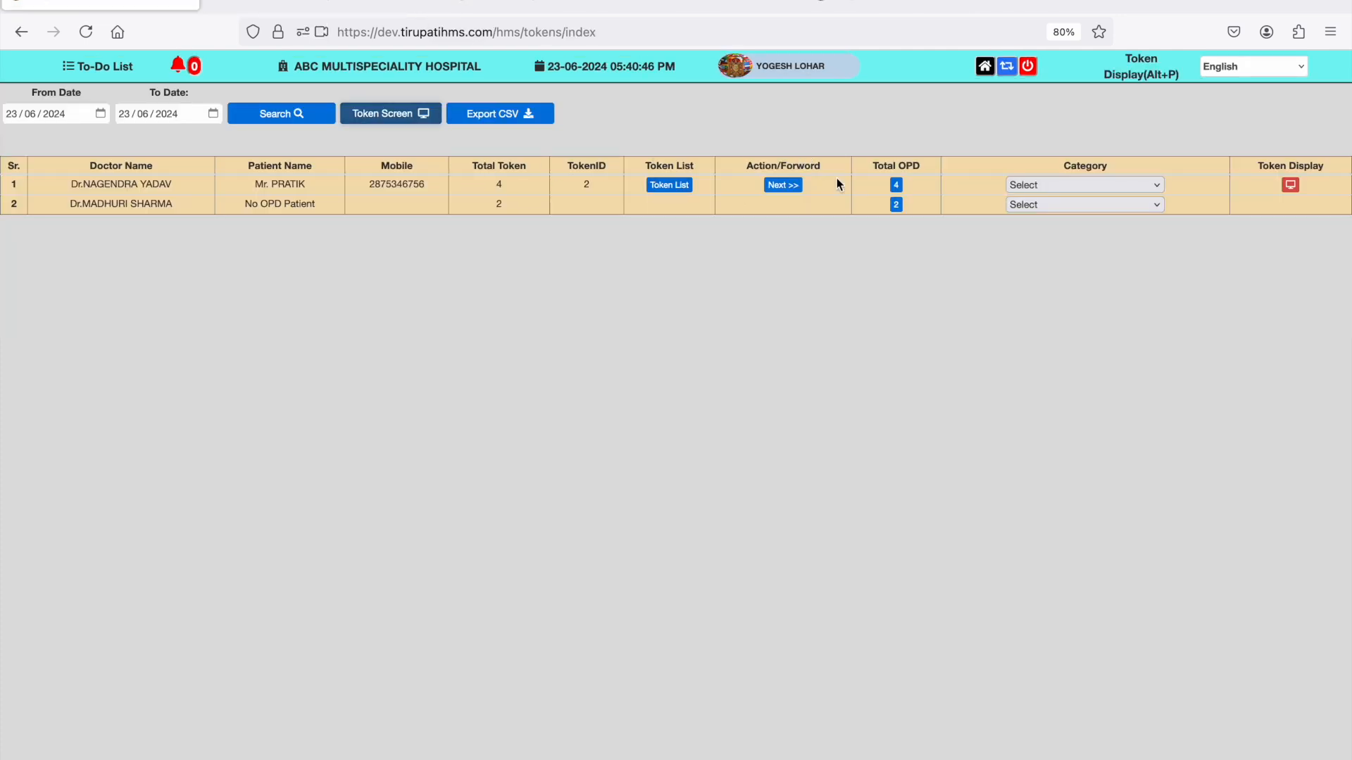
# - From the first doctor's OPD patients, open the vitals of the token 29 patient and enter B.P. 120/86, pulse 76 and R.R. 18
pyautogui.click(896, 186)
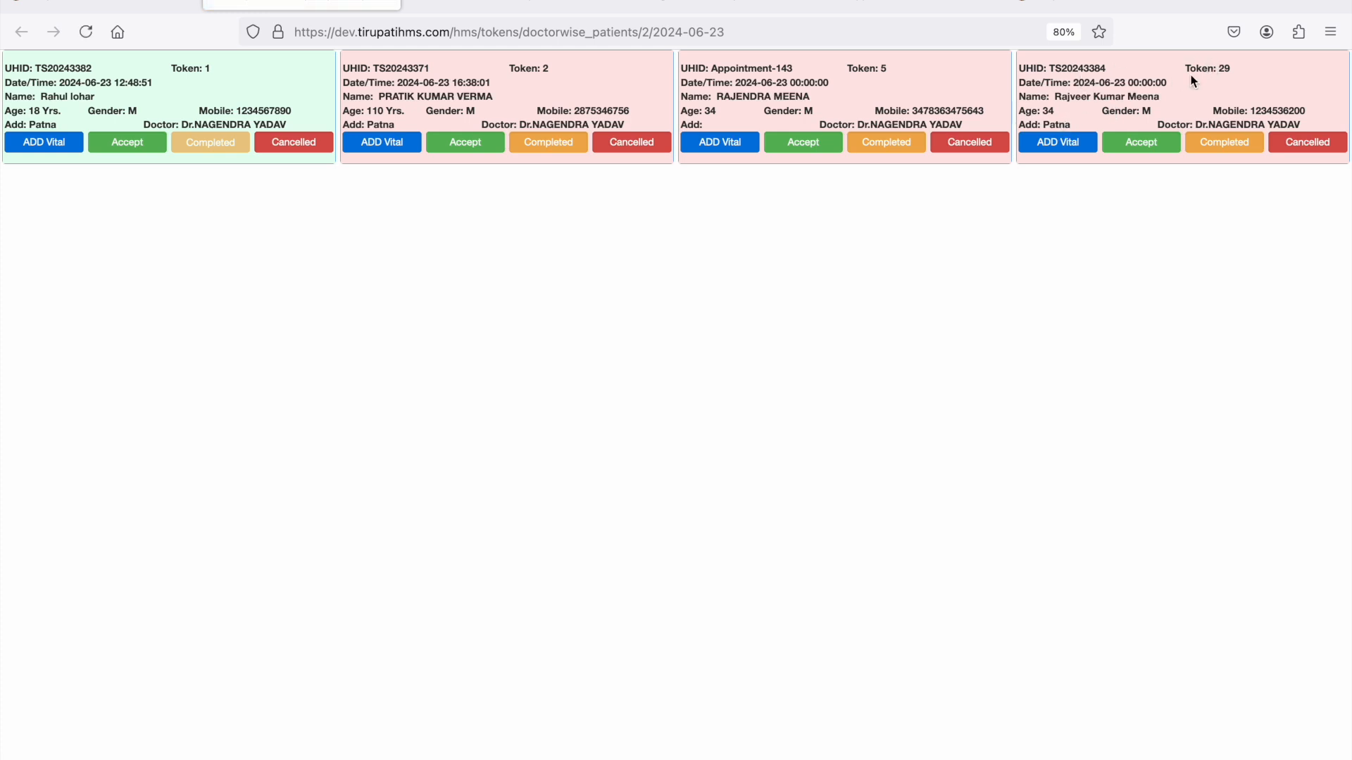
pyautogui.click(1067, 145)
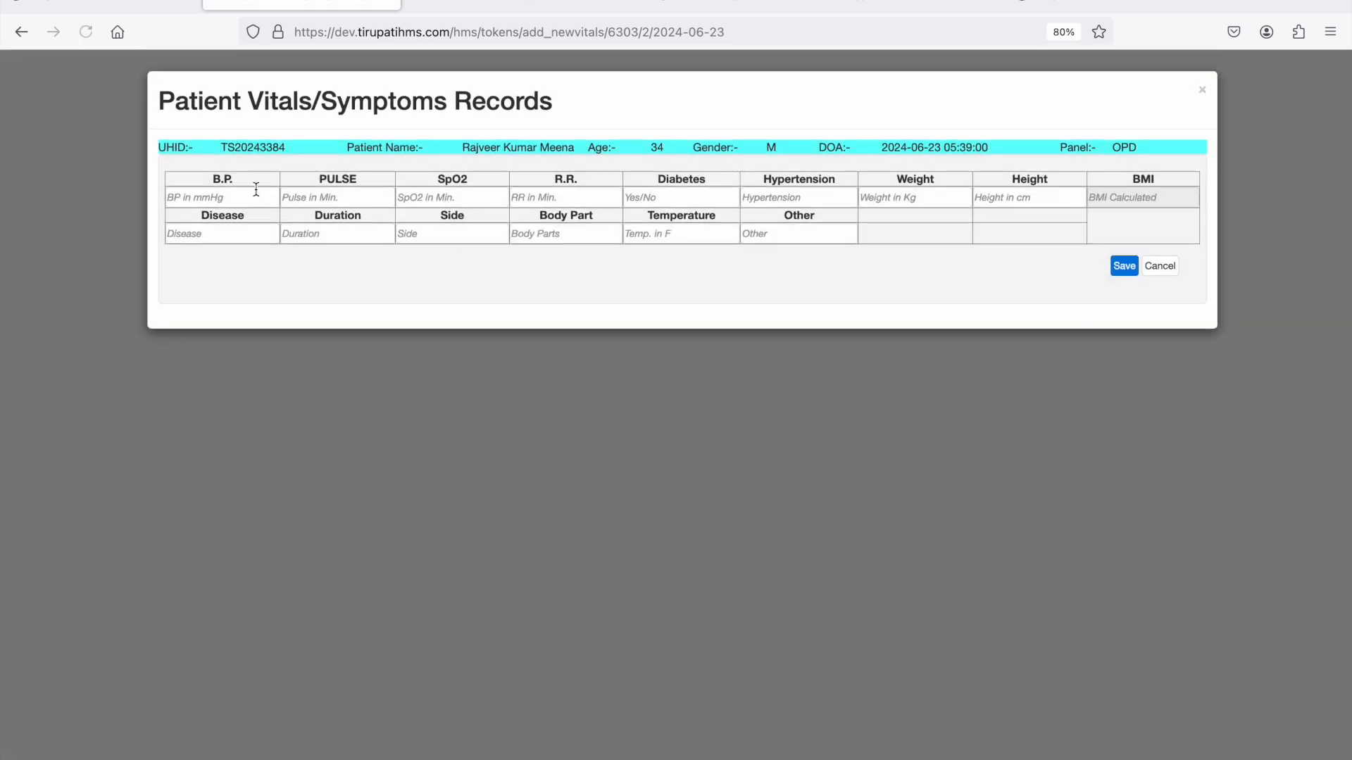
pyautogui.click(203, 200)
pyautogui.write('120/')
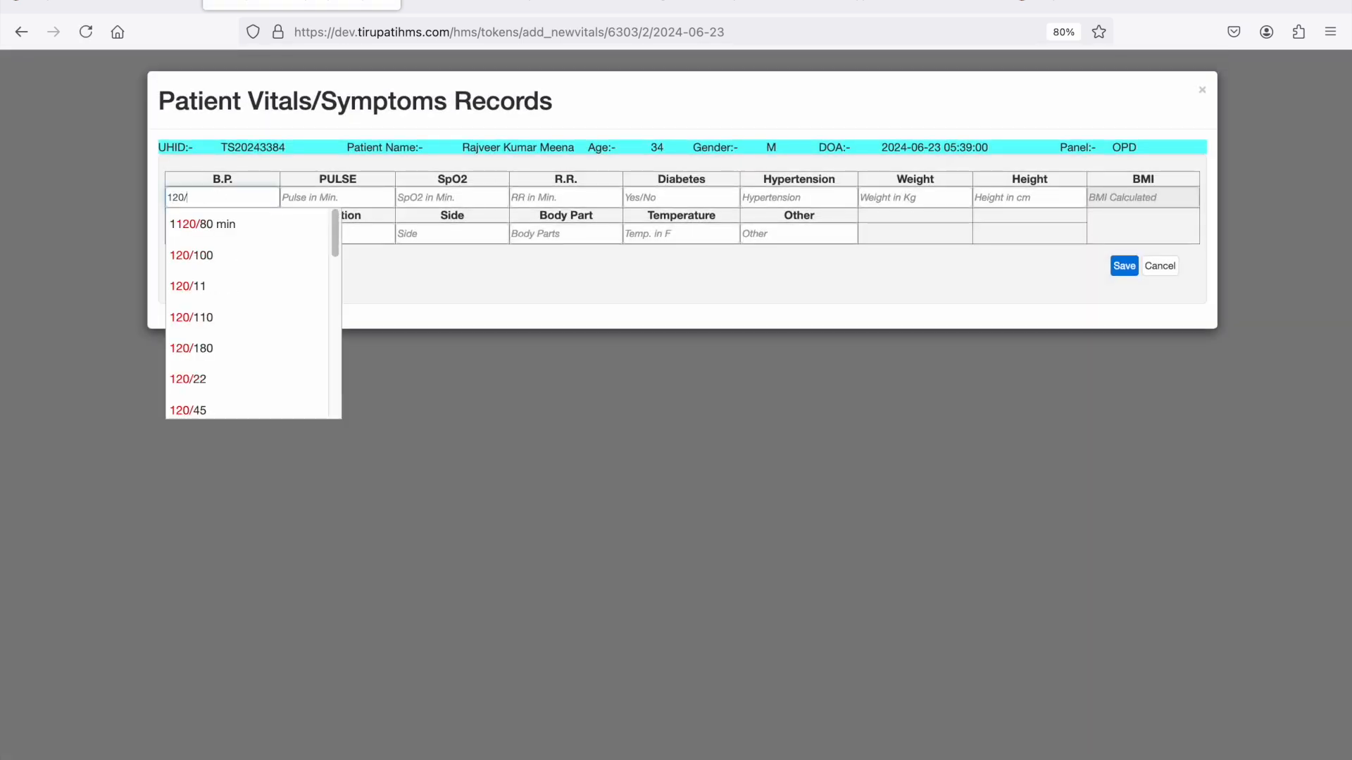
pyautogui.write('86')
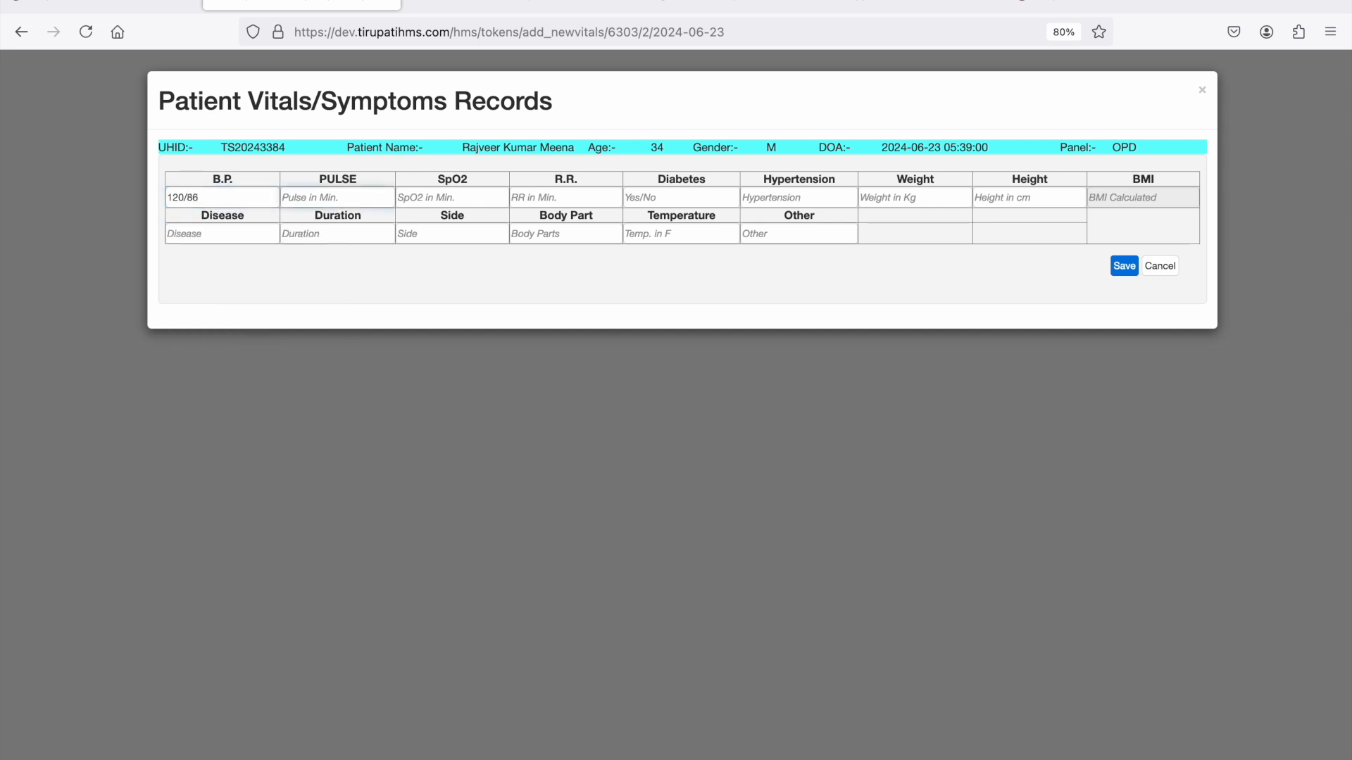
pyautogui.write('76')
pyautogui.press('Tab')
pyautogui.press('Tab')
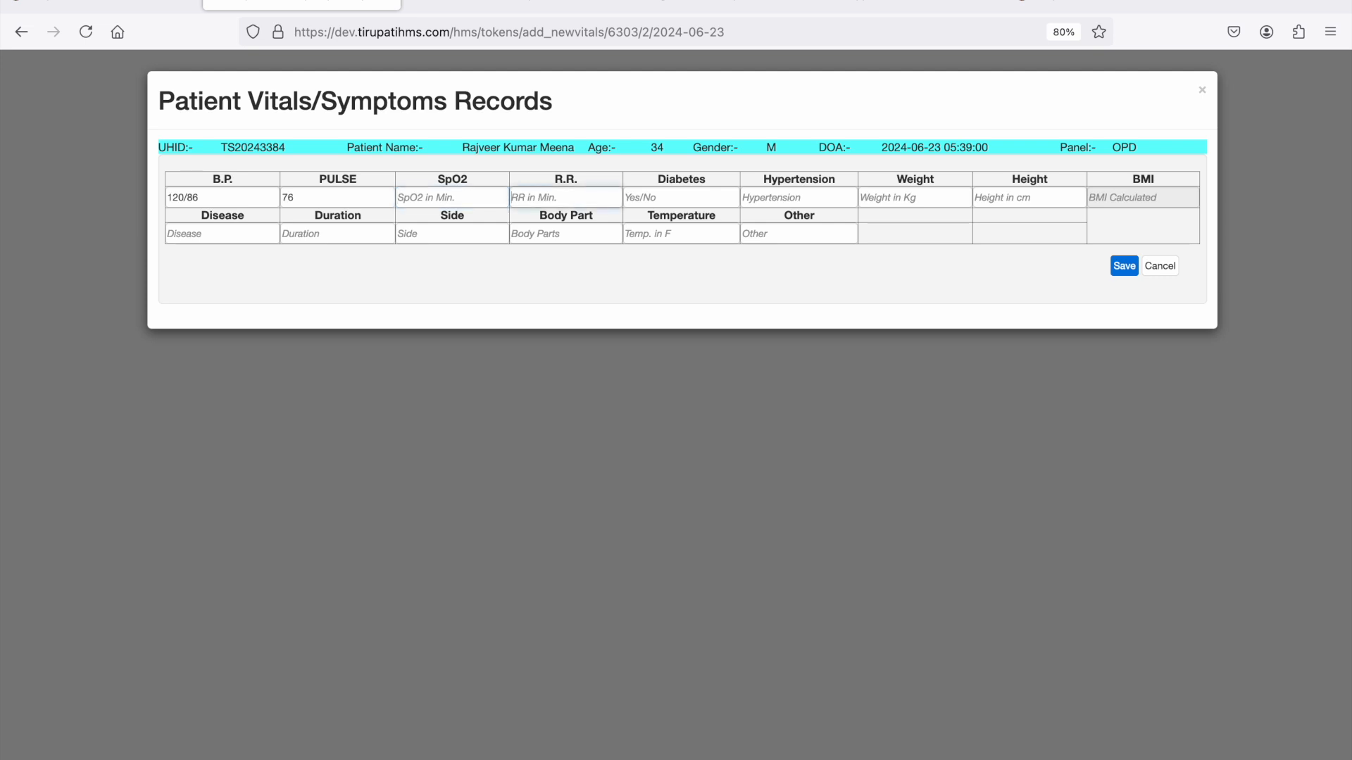
pyautogui.write('18')
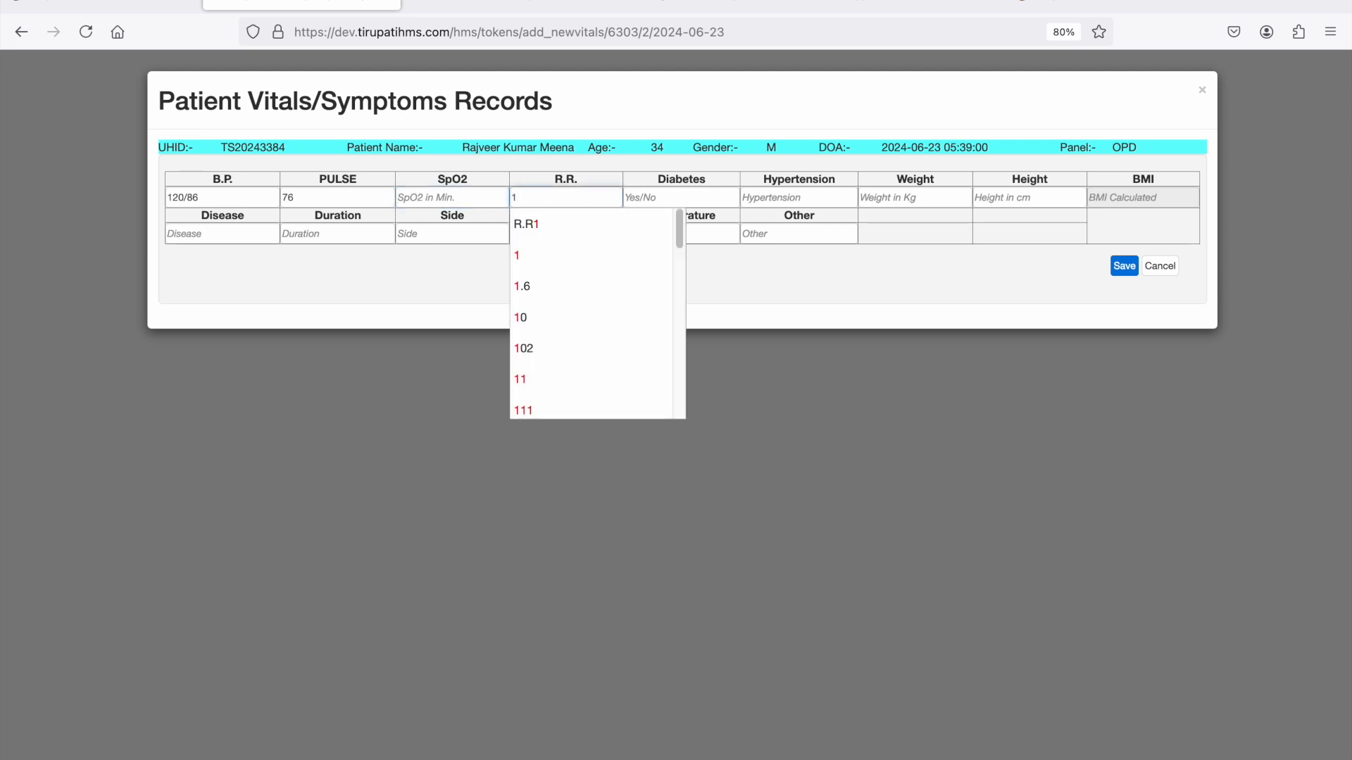
# - Enter a weight of 47 kg and a height of 120 cm in the patient's vitals
pyautogui.press('Tab')
pyautogui.press('Tab')
pyautogui.press('Tab')
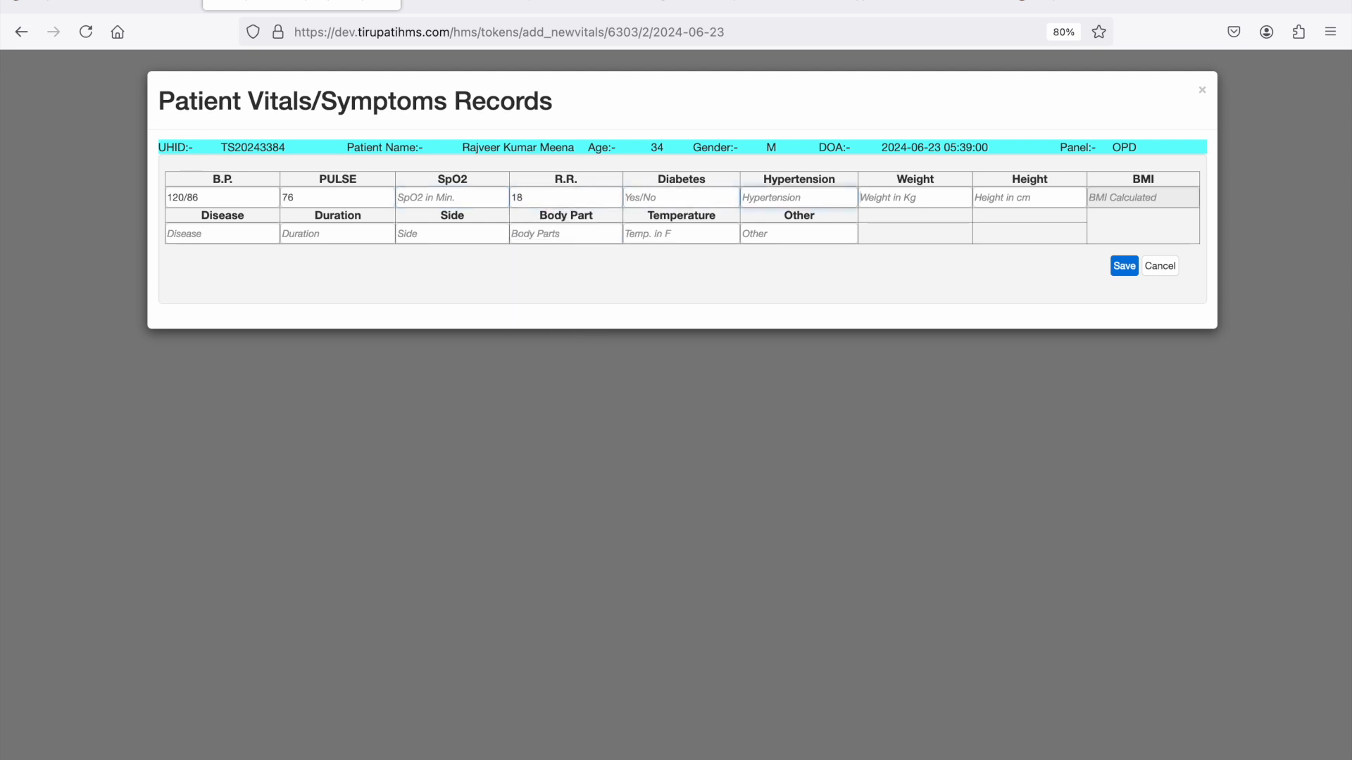
pyautogui.write('47')
pyautogui.press('Tab')
pyautogui.write('120')
pyautogui.press('Tab')
pyautogui.press('Tab')
# - Set the disease to COLD & FEVOR with a duration of 10 day in the vitals record
pyautogui.write('d')
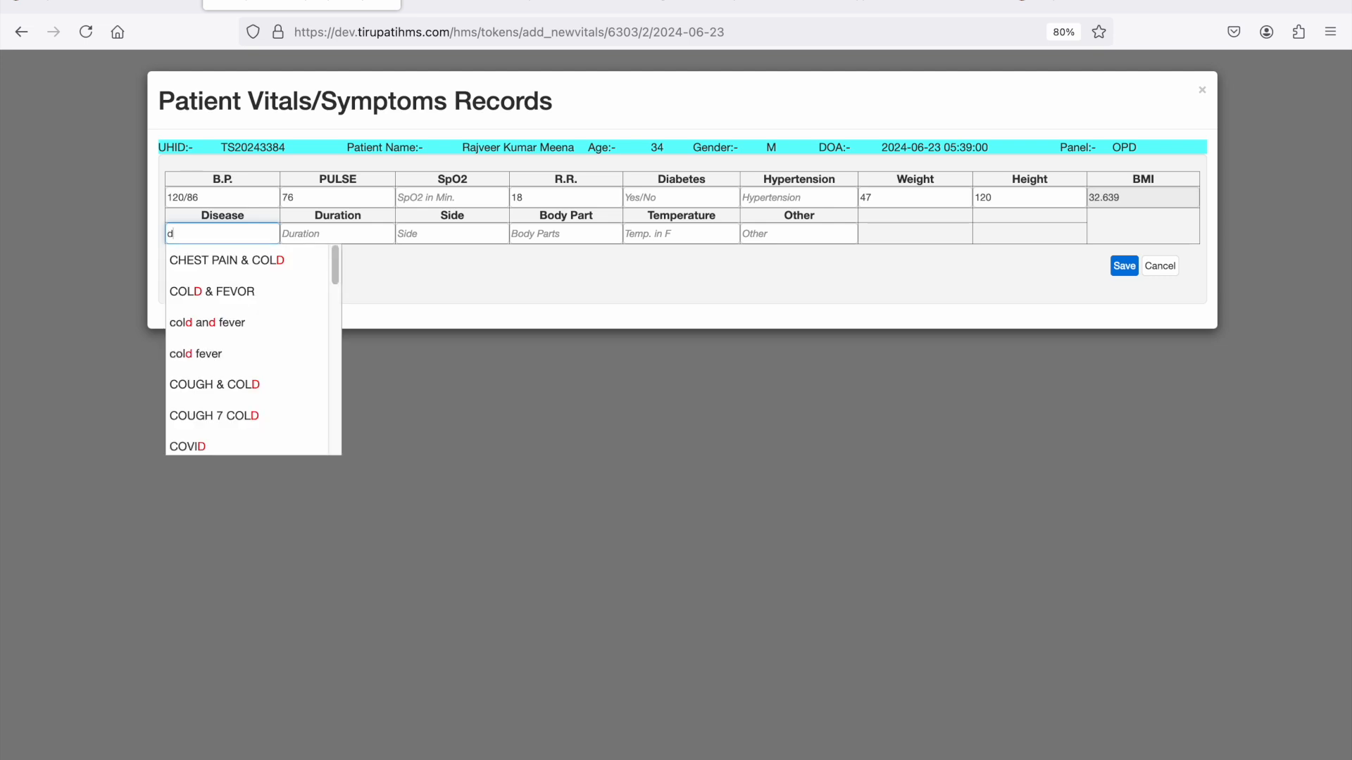
pyautogui.press('Down')
pyautogui.press('Down')
pyautogui.press('Return')
pyautogui.press('Tab')
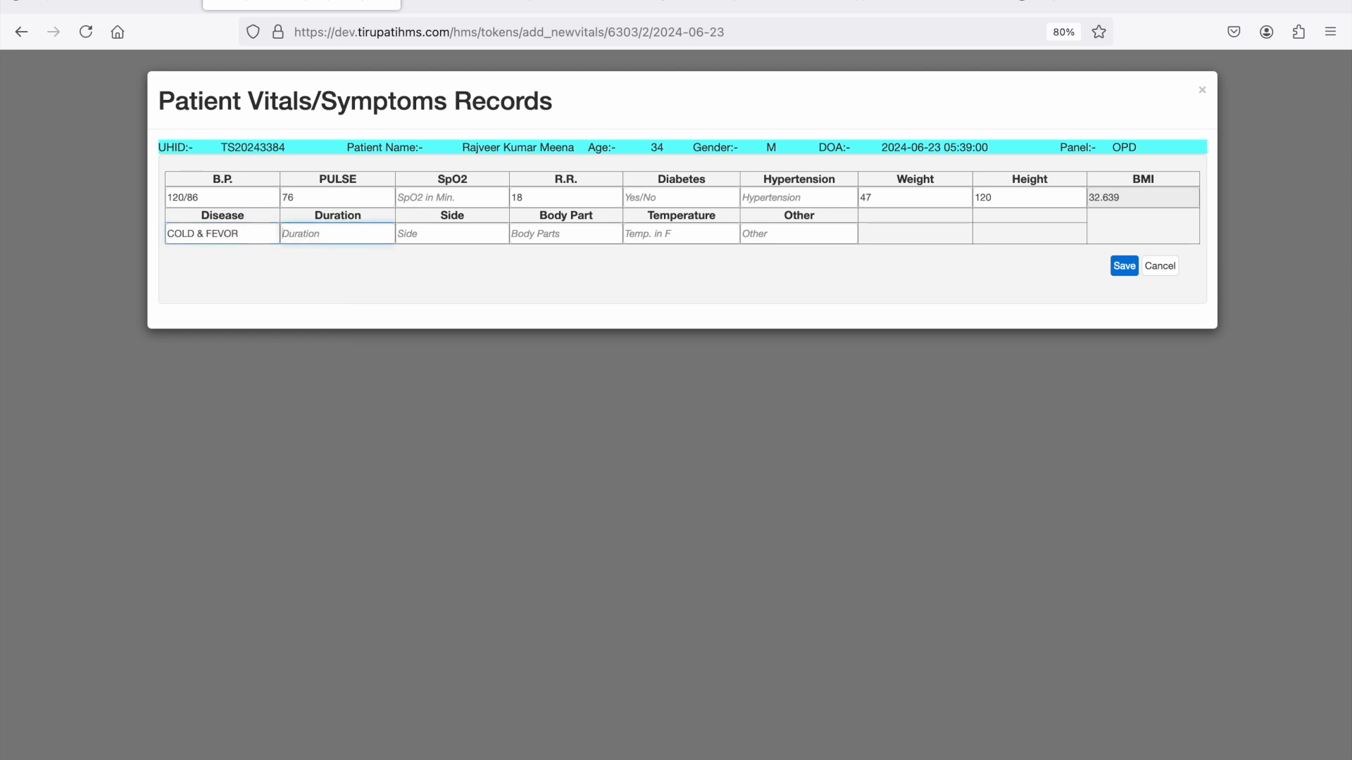
pyautogui.write('1')
pyautogui.press('Down')
pyautogui.press('Down')
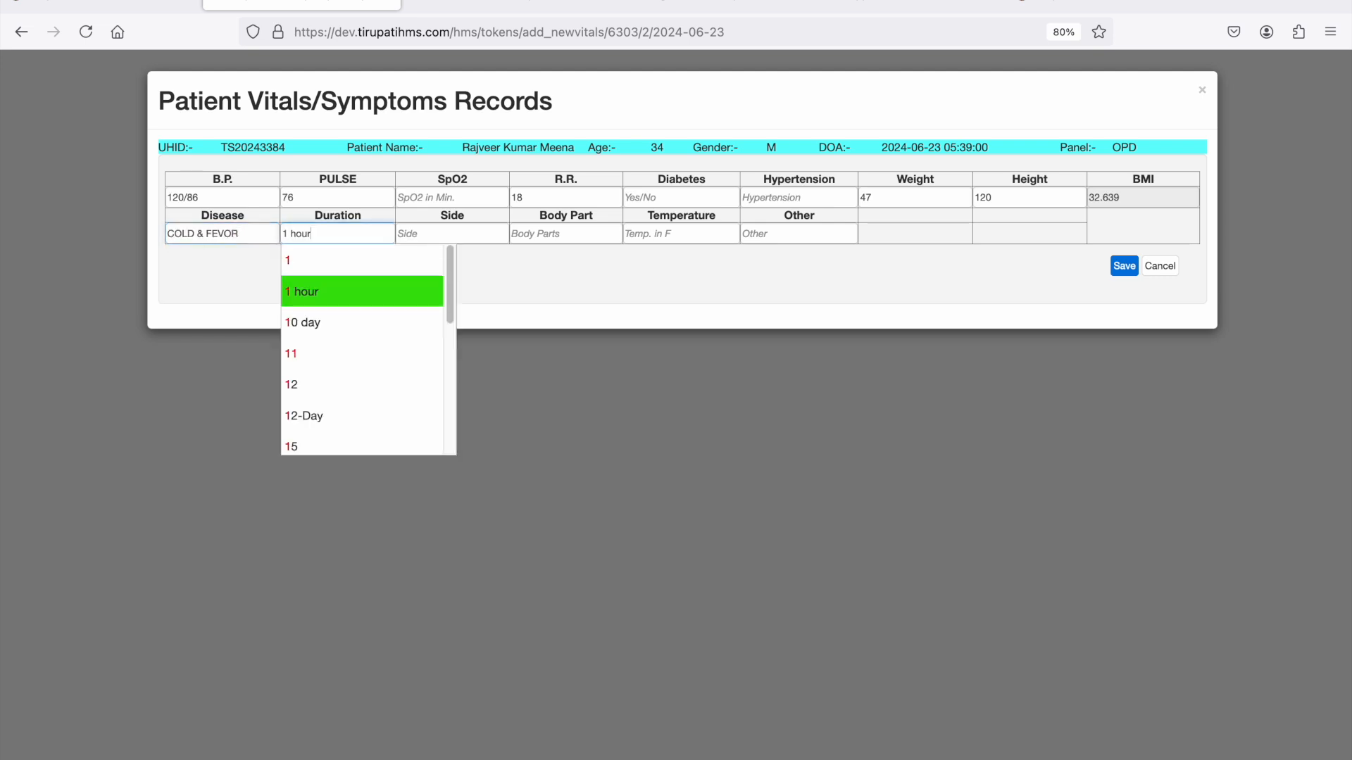
pyautogui.press('Return')
# - Enter 102 F as the temperature in the vitals record, leaving side and body part empty
pyautogui.press('Tab')
pyautogui.press('Tab')
pyautogui.press('Tab')
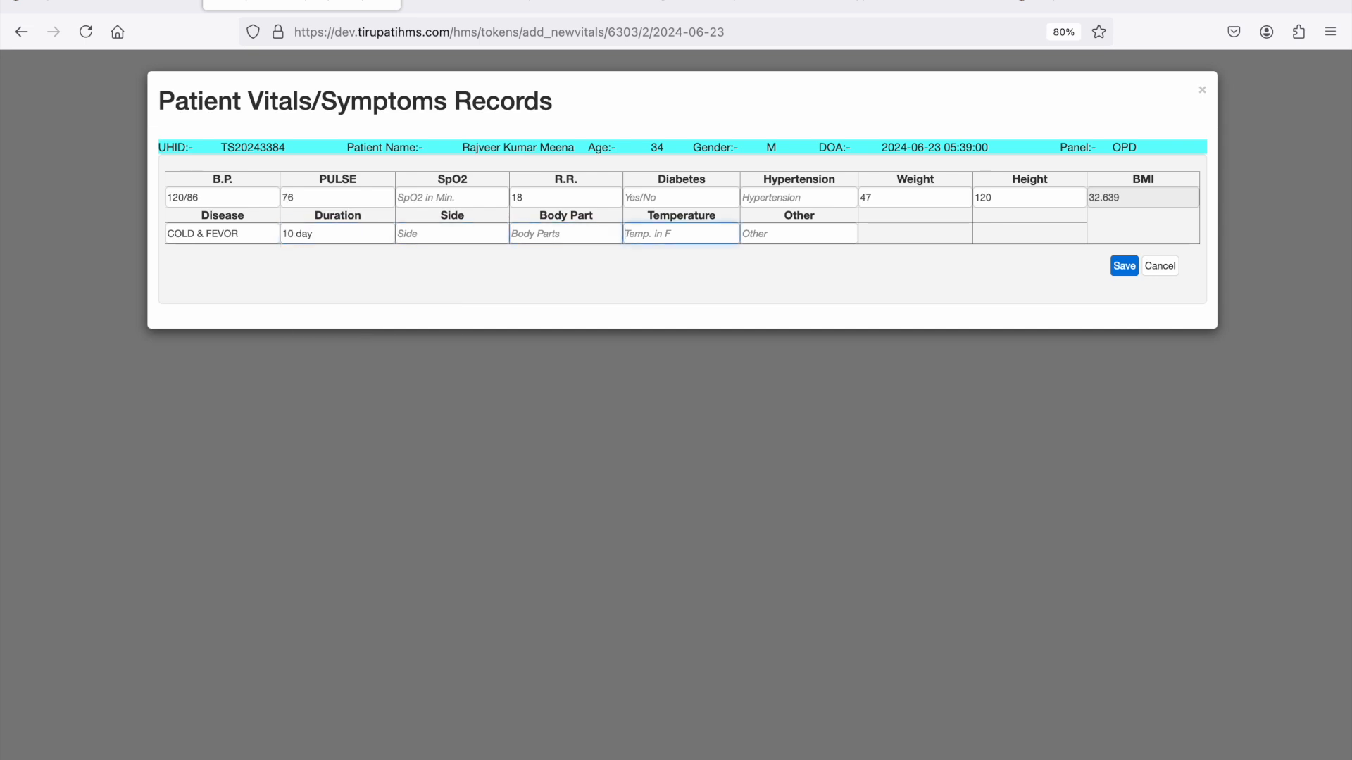
pyautogui.write('10')
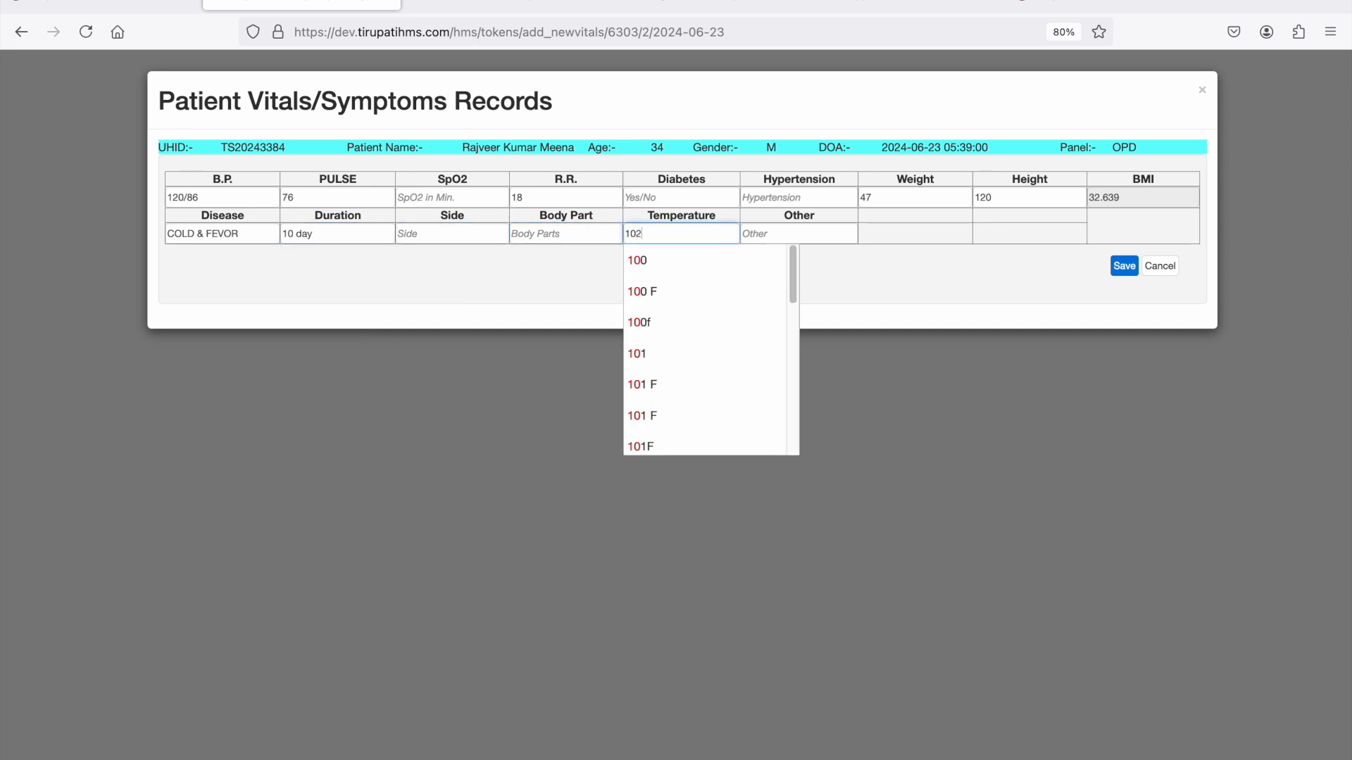
pyautogui.write('2 F')
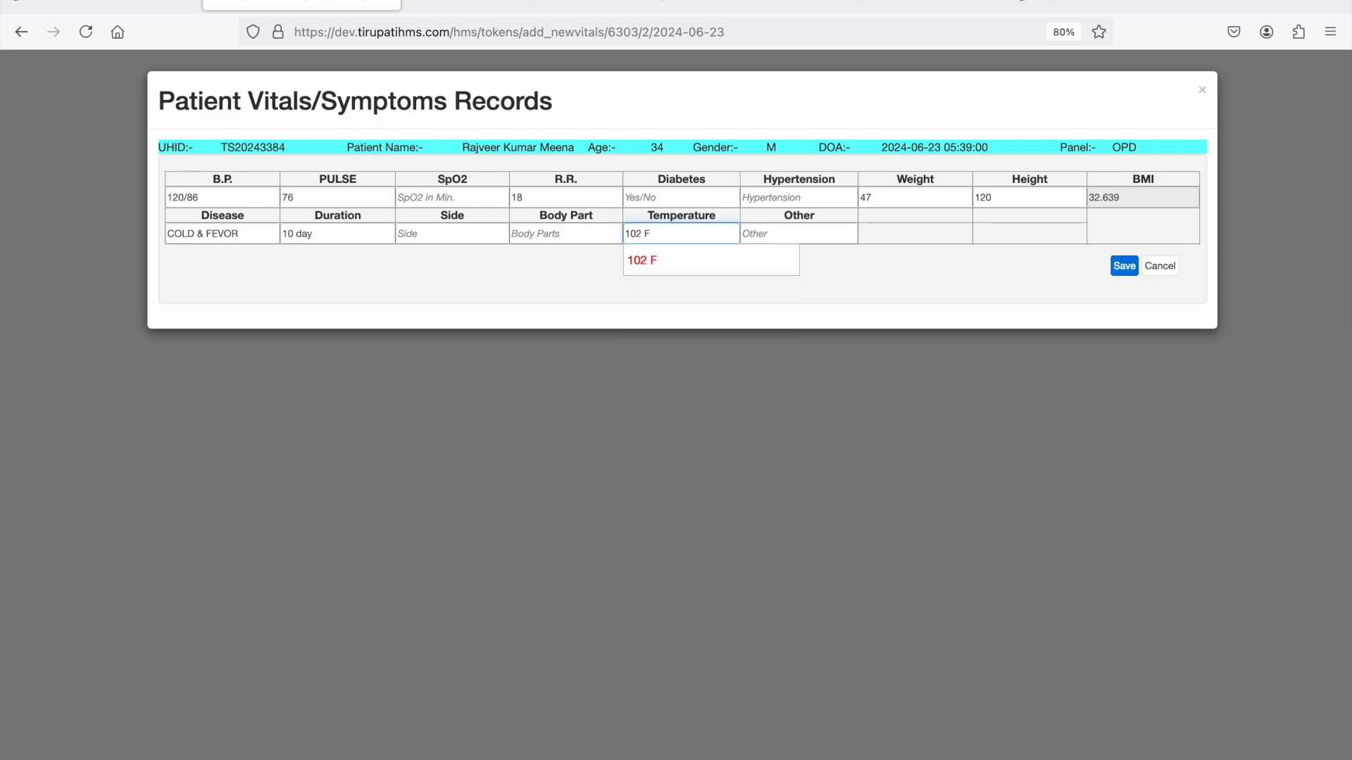
# - Save the vitals record and accept the token 29 patient for consultation
pyautogui.click(1125, 272)
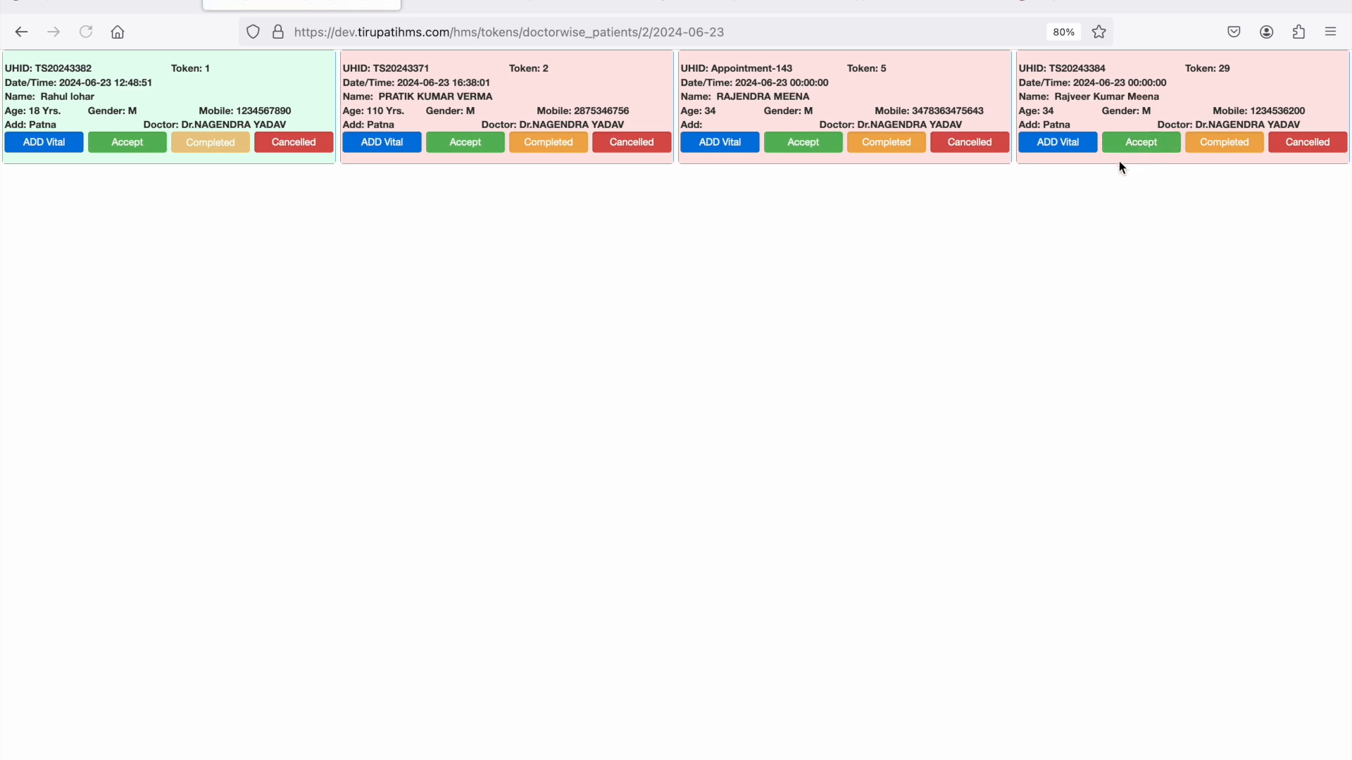
pyautogui.click(1142, 149)
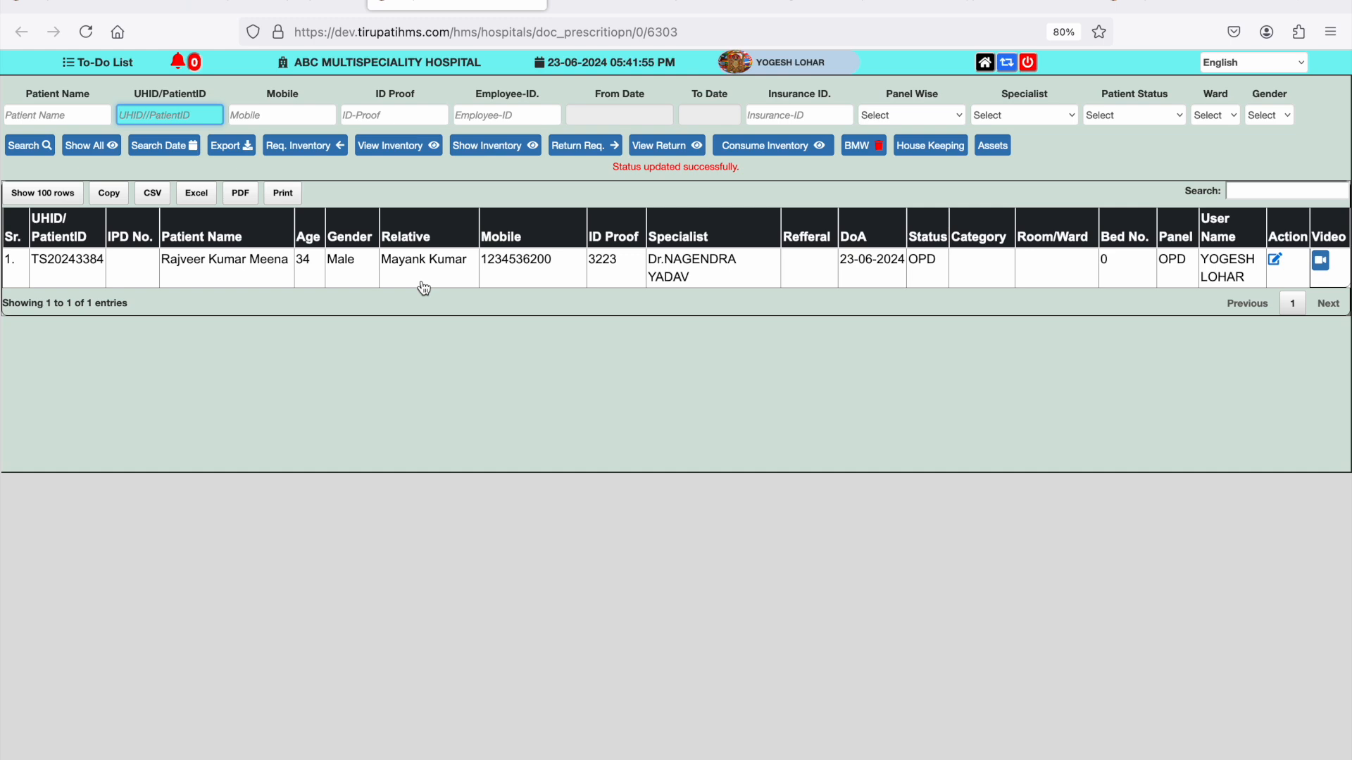
# - Return to the home page, open a new patient registration and allow the site to use the camera
pyautogui.click(984, 63)
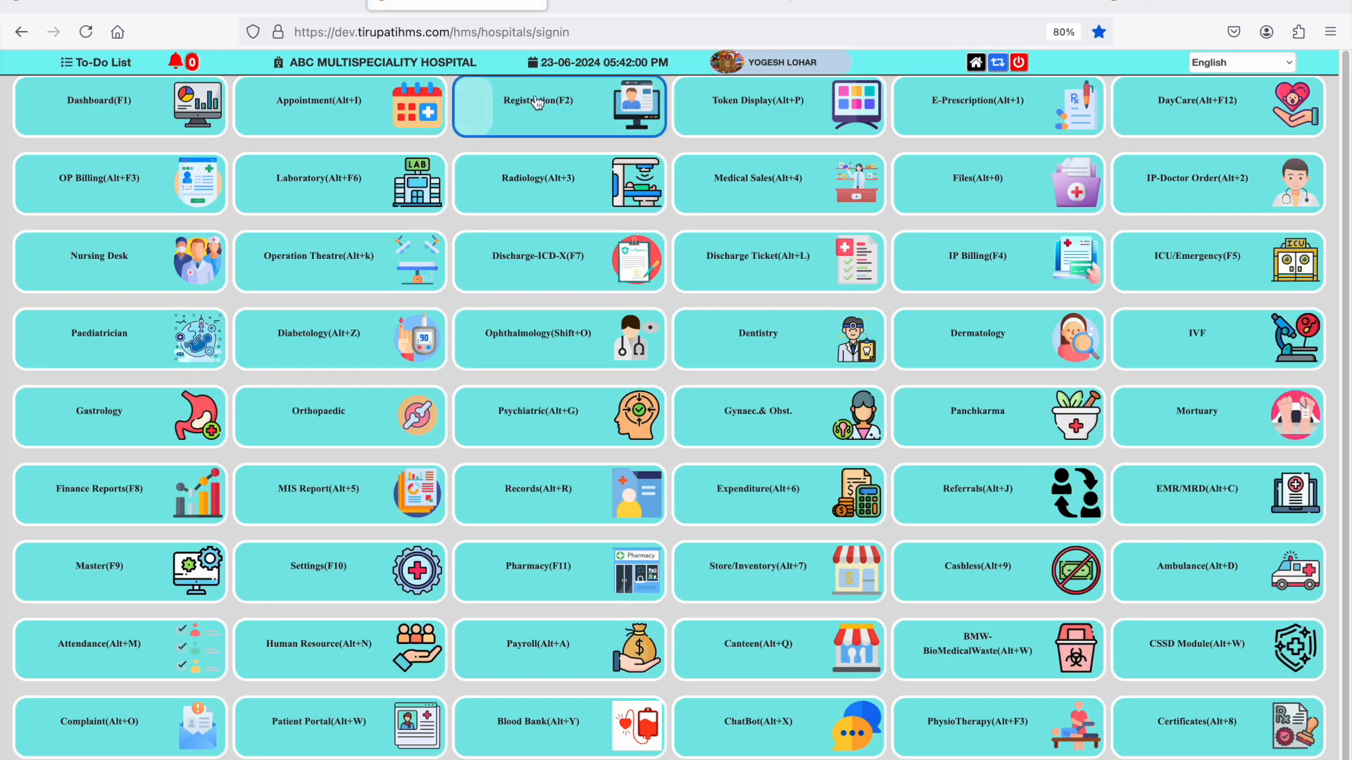
pyautogui.click(537, 102)
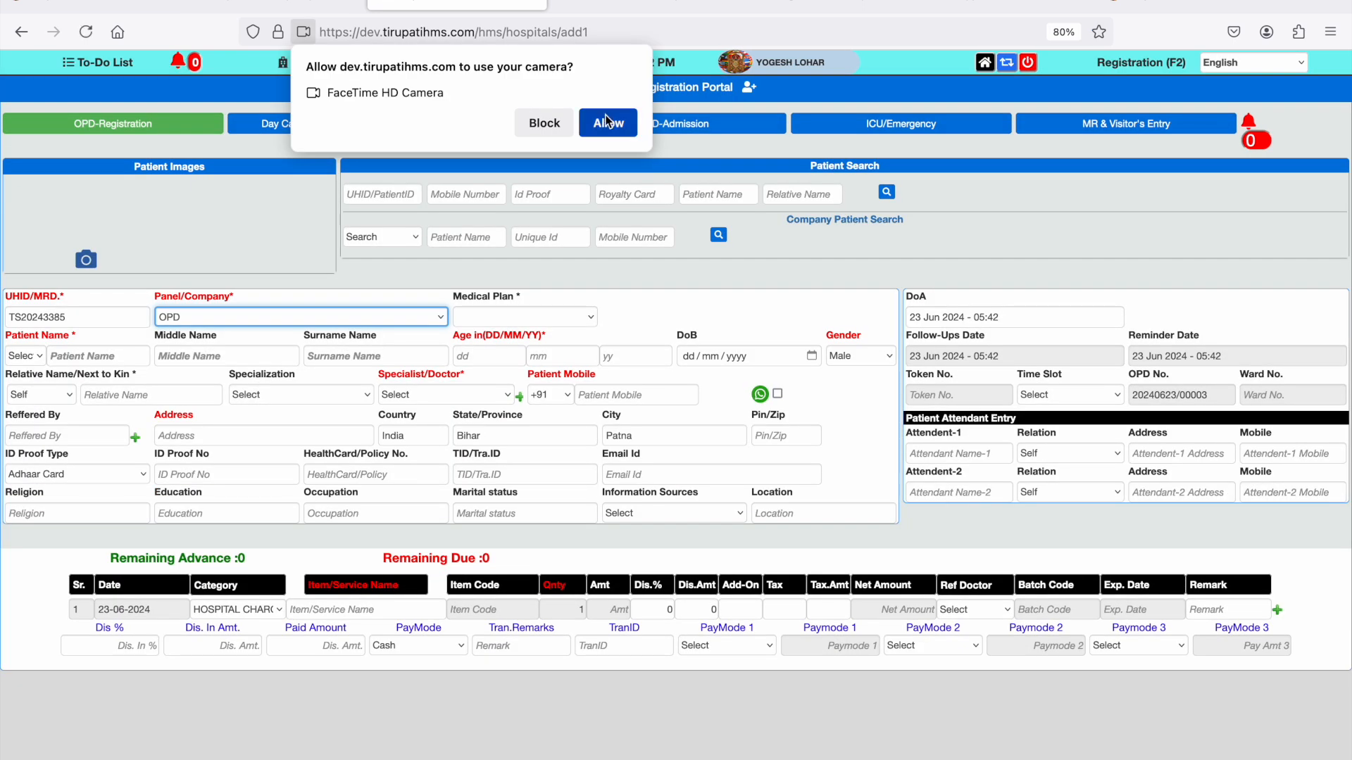
pyautogui.click(607, 121)
# - Set the new patient's title to Mr. and enter the first name, middle name and surname
pyautogui.click(30, 357)
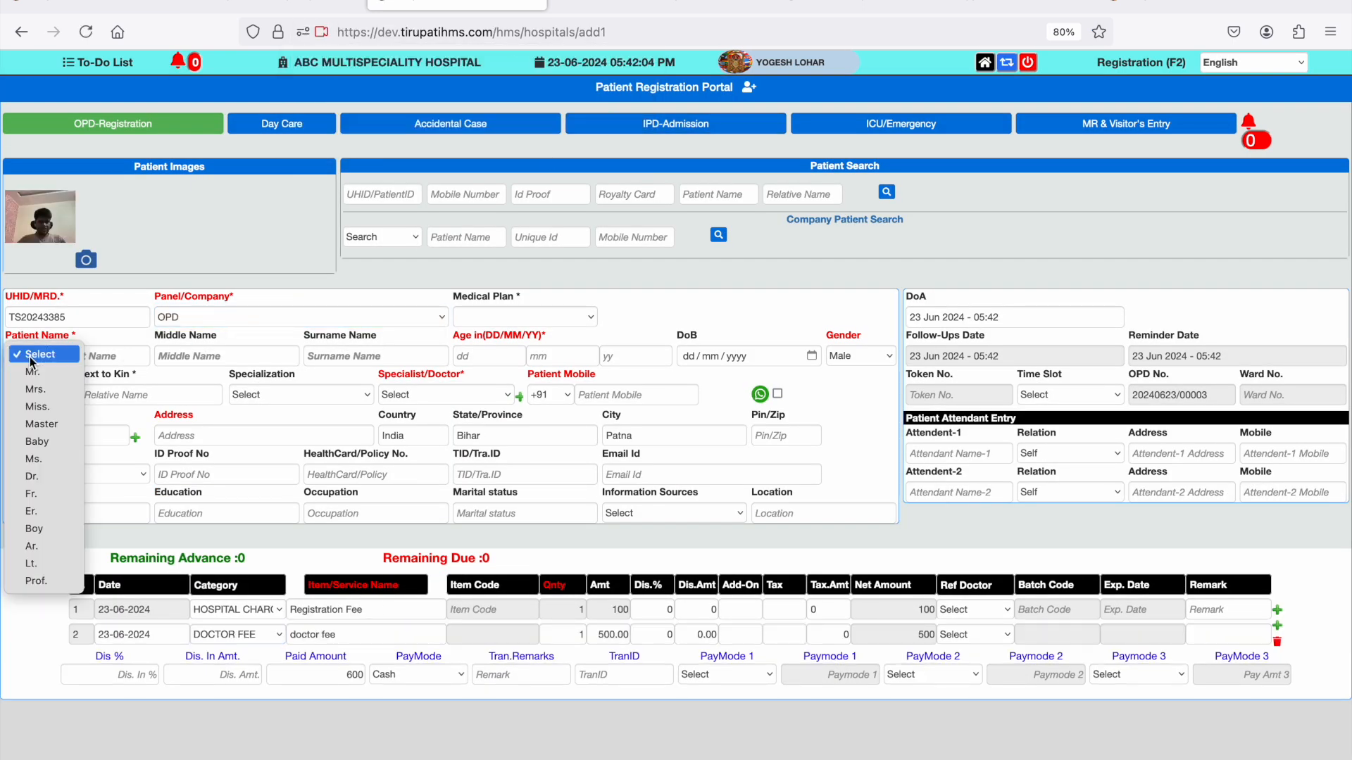
pyautogui.click(32, 371)
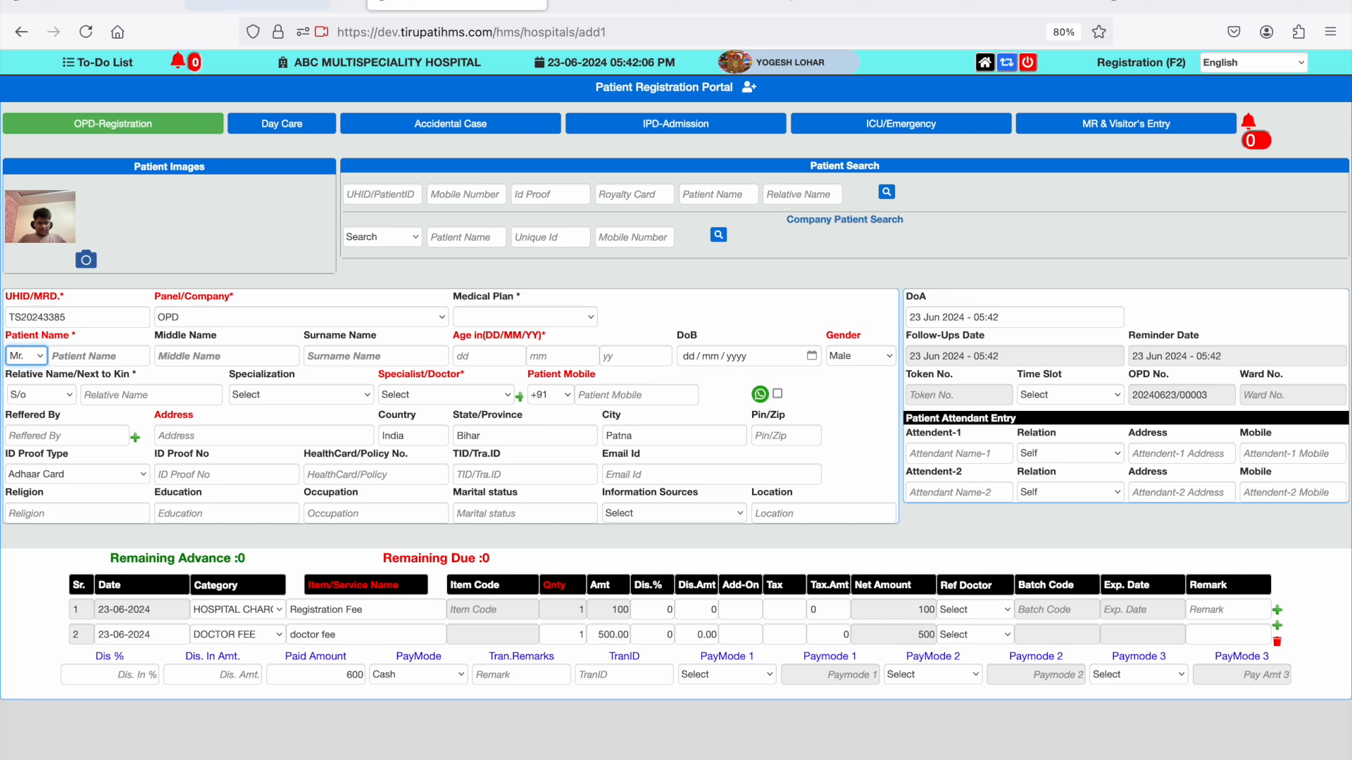
pyautogui.click(97, 356)
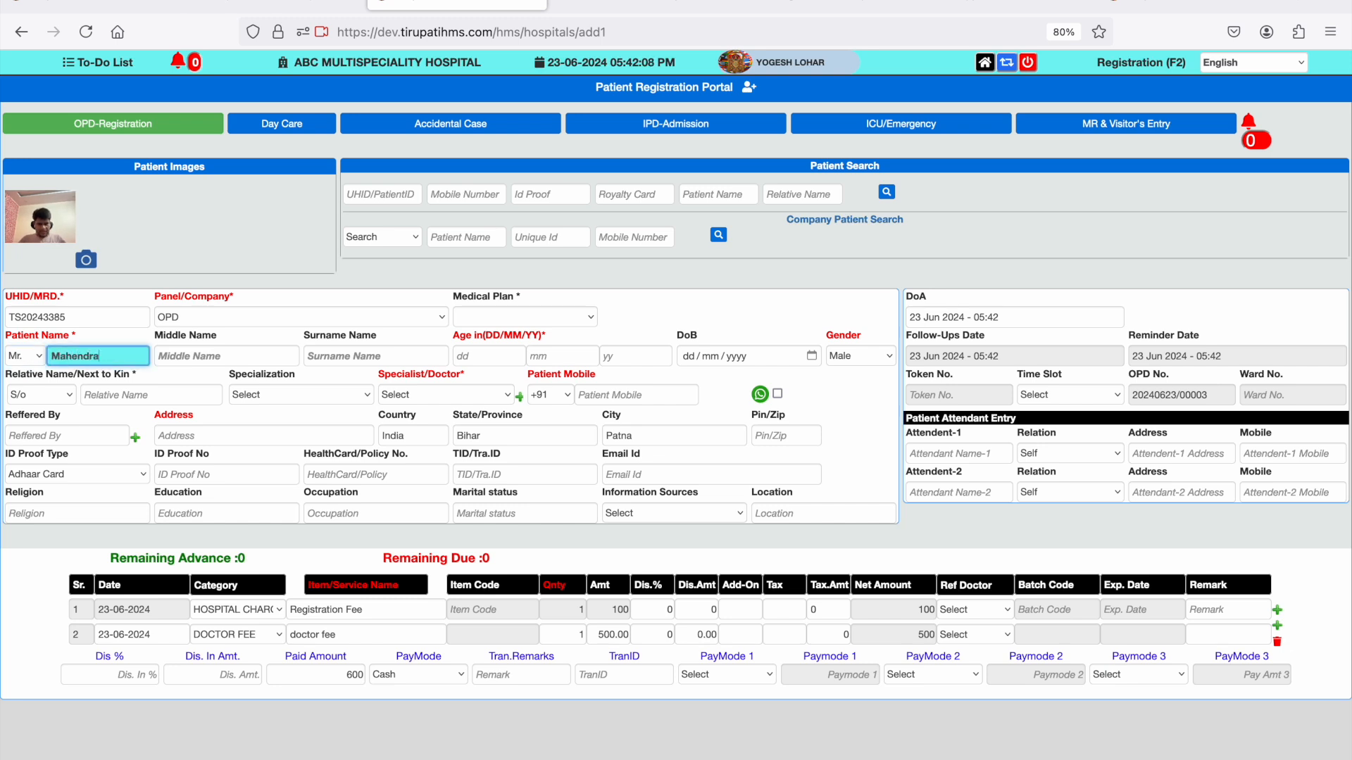
pyautogui.press('Tab')
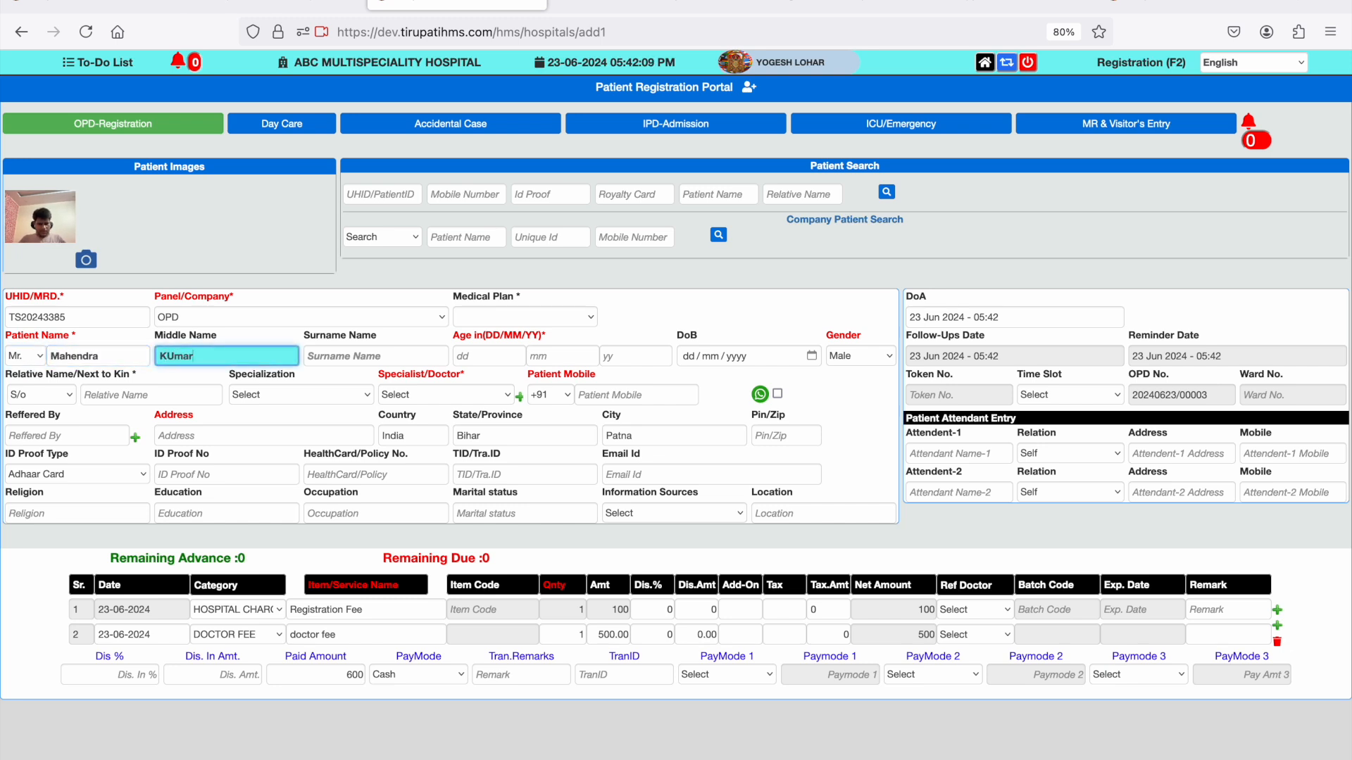
pyautogui.press('Tab')
pyautogui.hotkey('shift', 'Tab')
pyautogui.press('Tab')
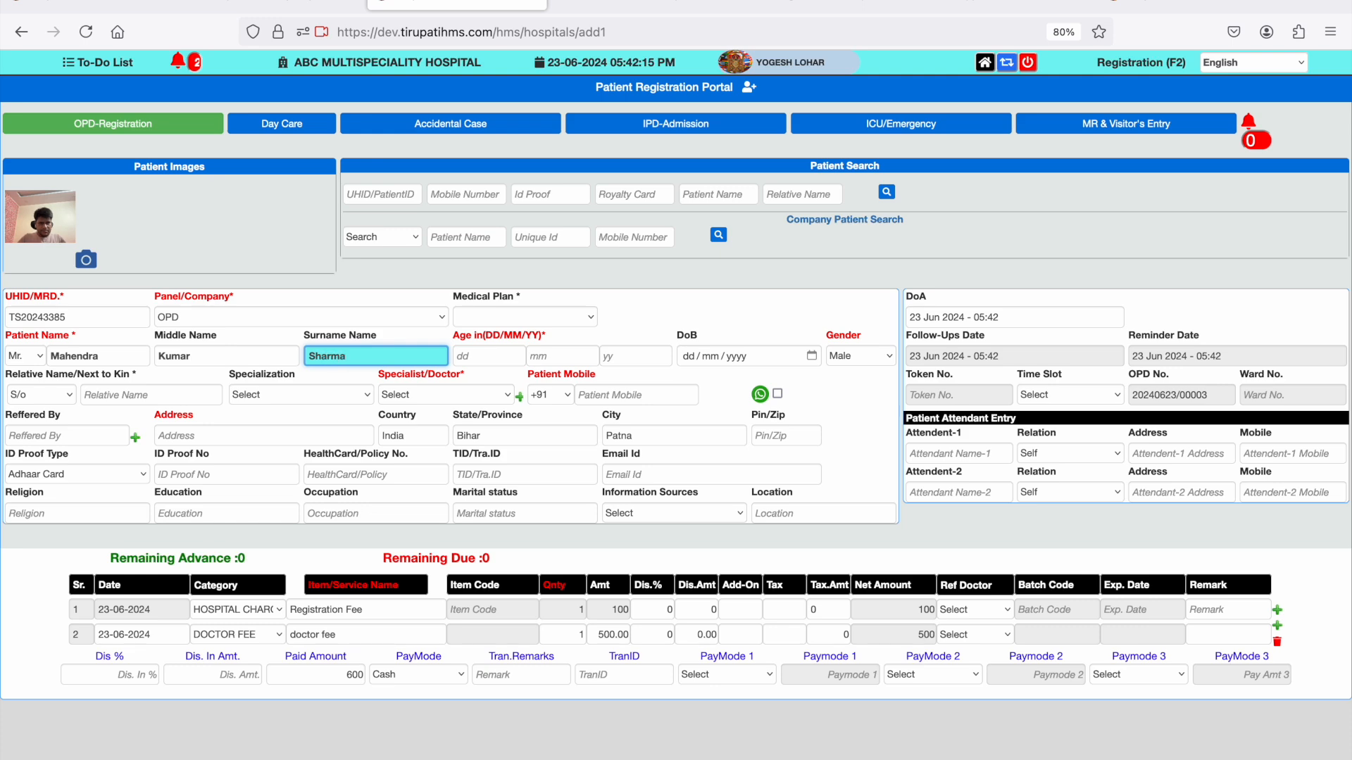
# - Set the new patient's age to 34 years
pyautogui.press('Tab')
pyautogui.press('Tab')
pyautogui.press('Tab')
pyautogui.write('34')
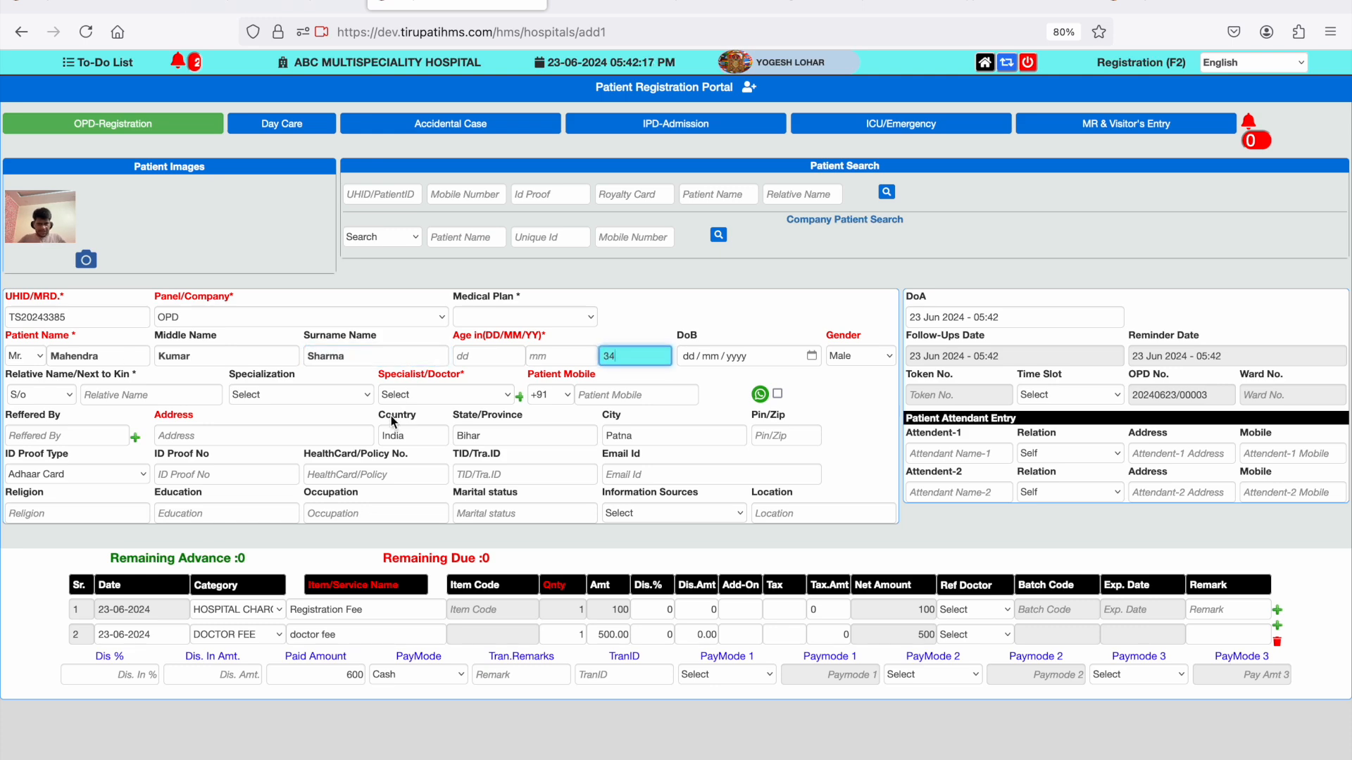
# - Assign the General Medicine specialist to the new patient and enter the patient's mobile number
pyautogui.click(441, 397)
pyautogui.click(455, 435)
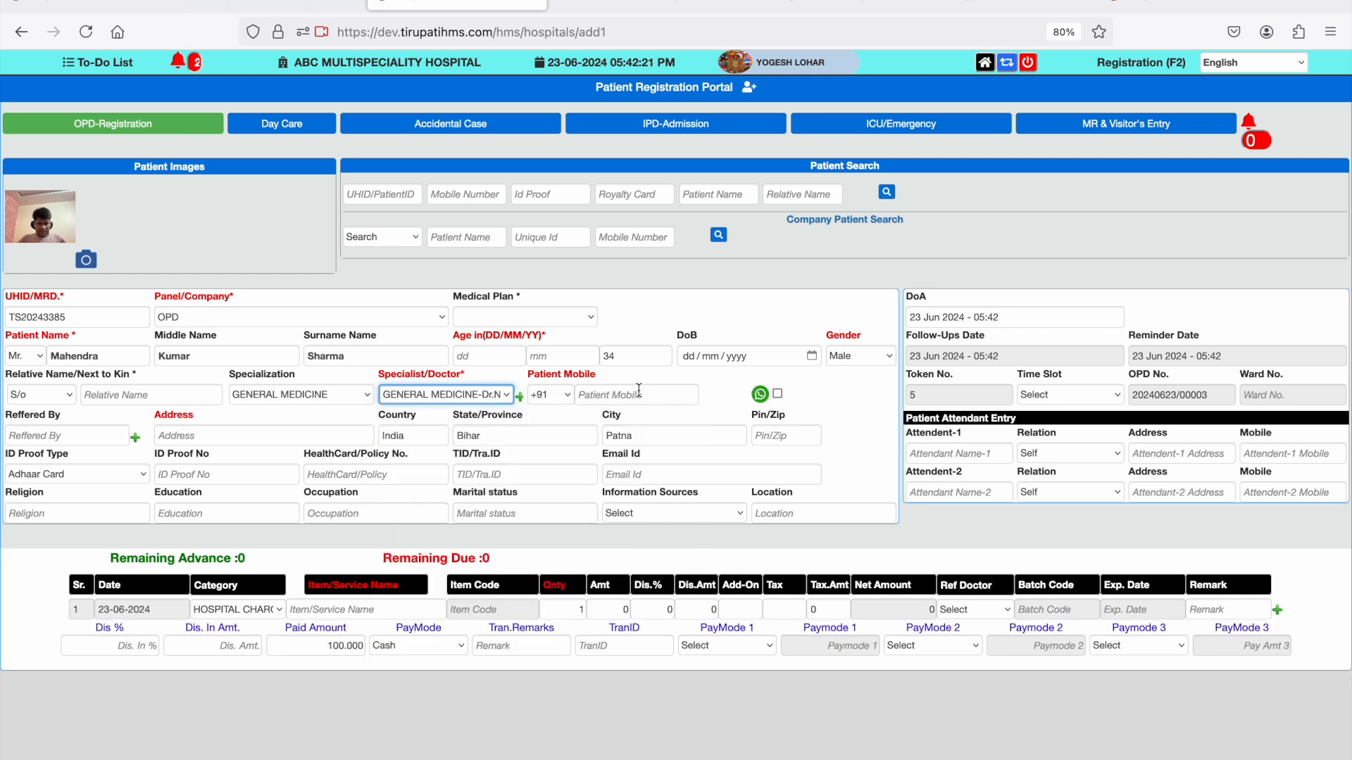
pyautogui.click(635, 395)
pyautogui.write('98')
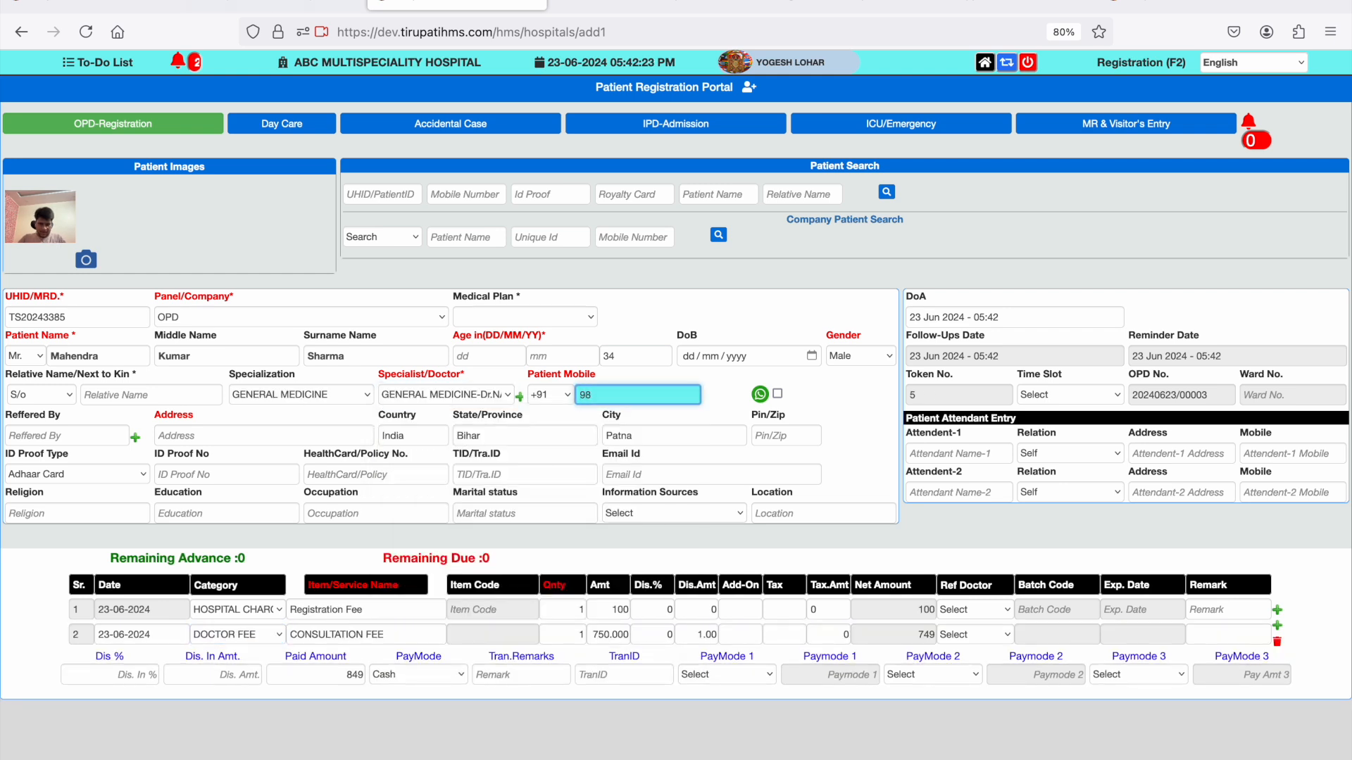
pyautogui.write('765443210')
pyautogui.press('Tab')
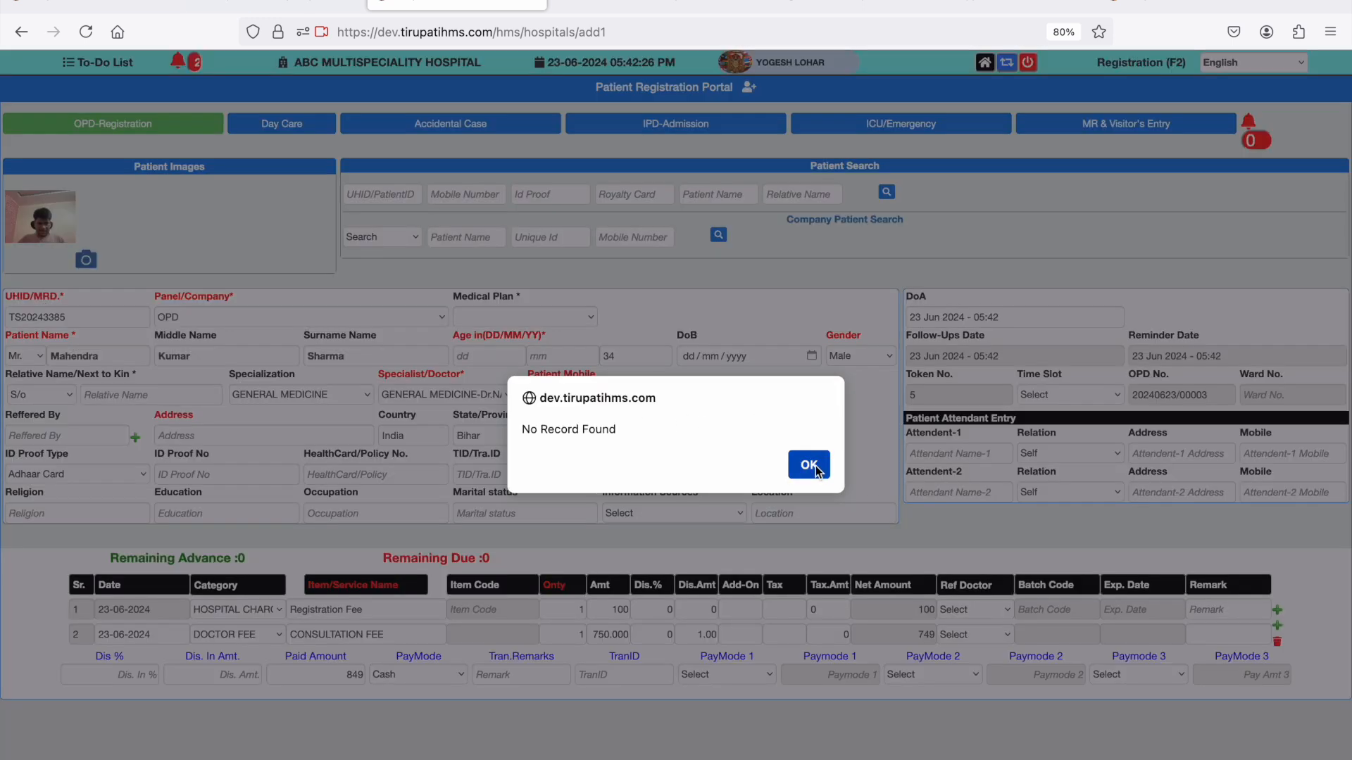
pyautogui.click(808, 463)
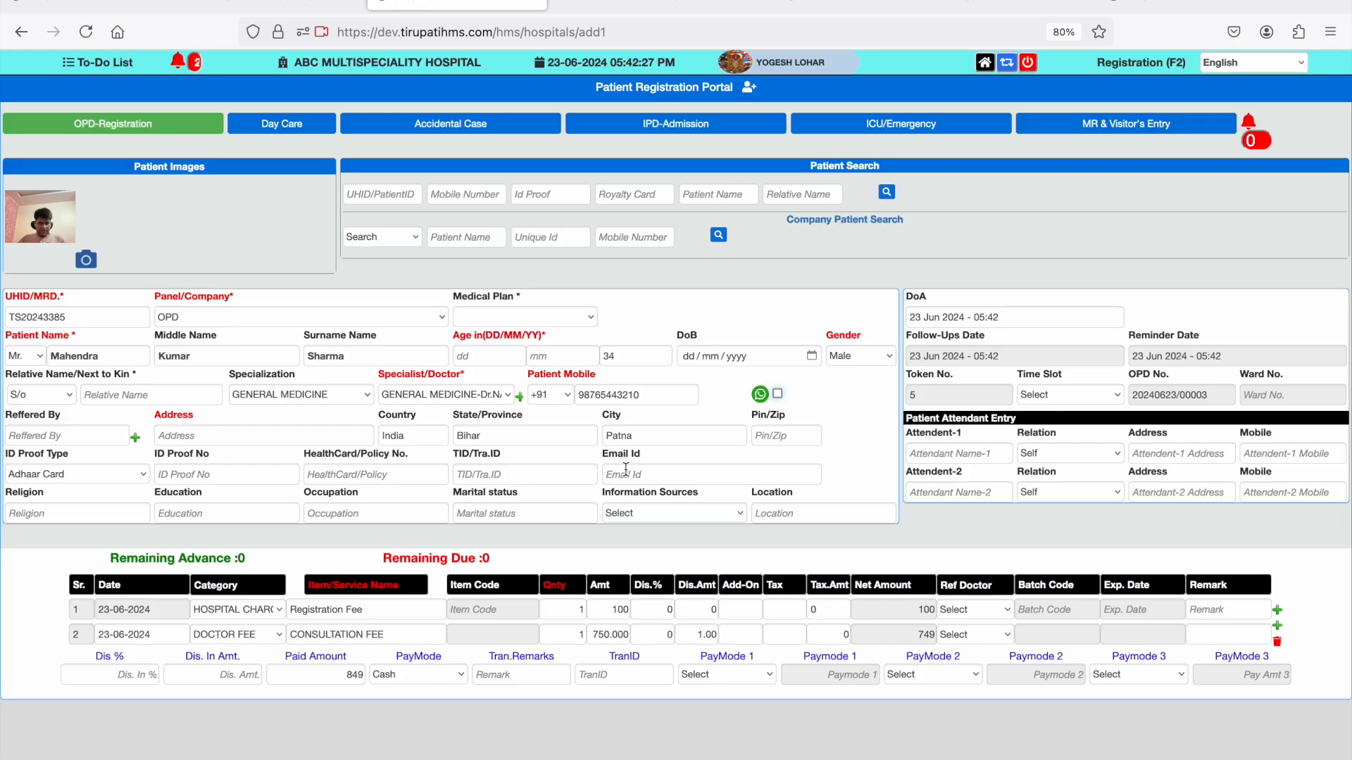
# - Fill in the patient's address from the saved address suggestions beginning with 24
pyautogui.click(351, 437)
pyautogui.write('24')
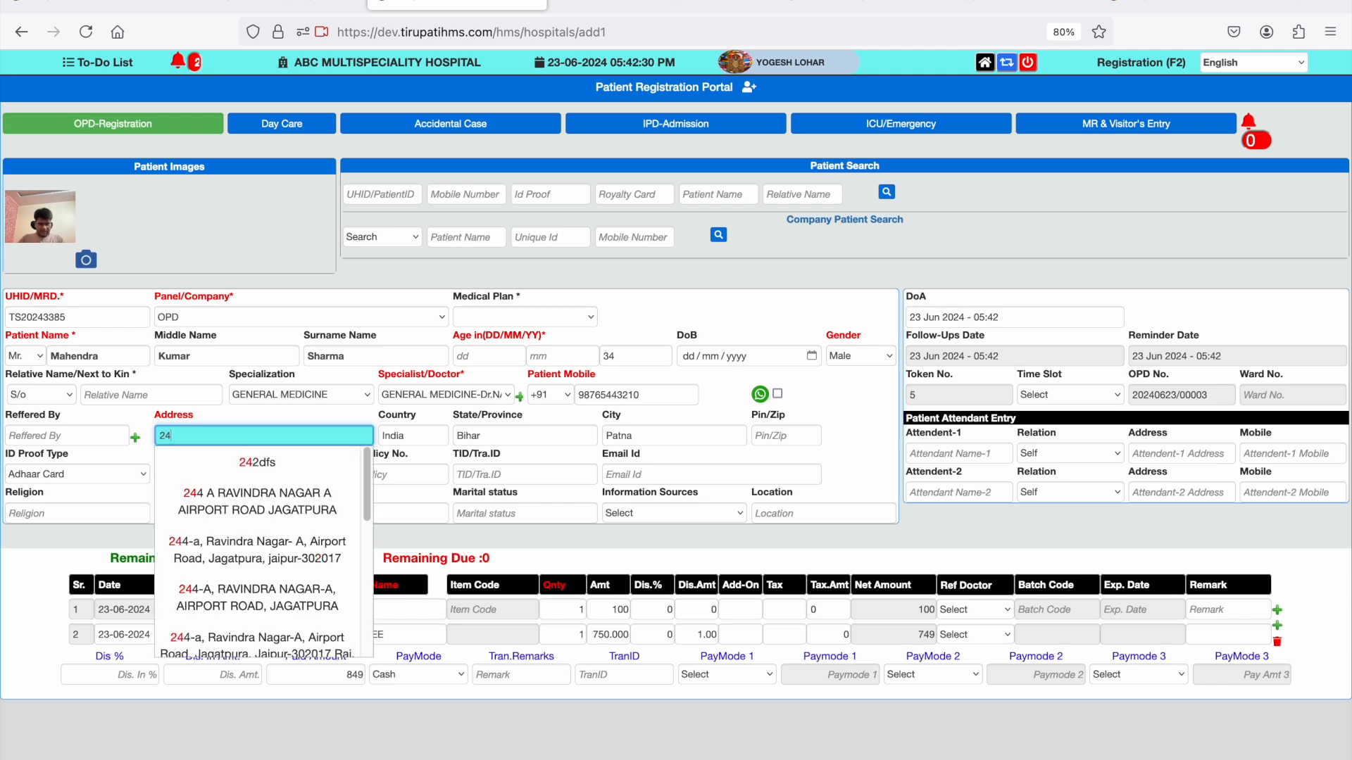
pyautogui.press('Down')
pyautogui.press('Down')
pyautogui.press('Return')
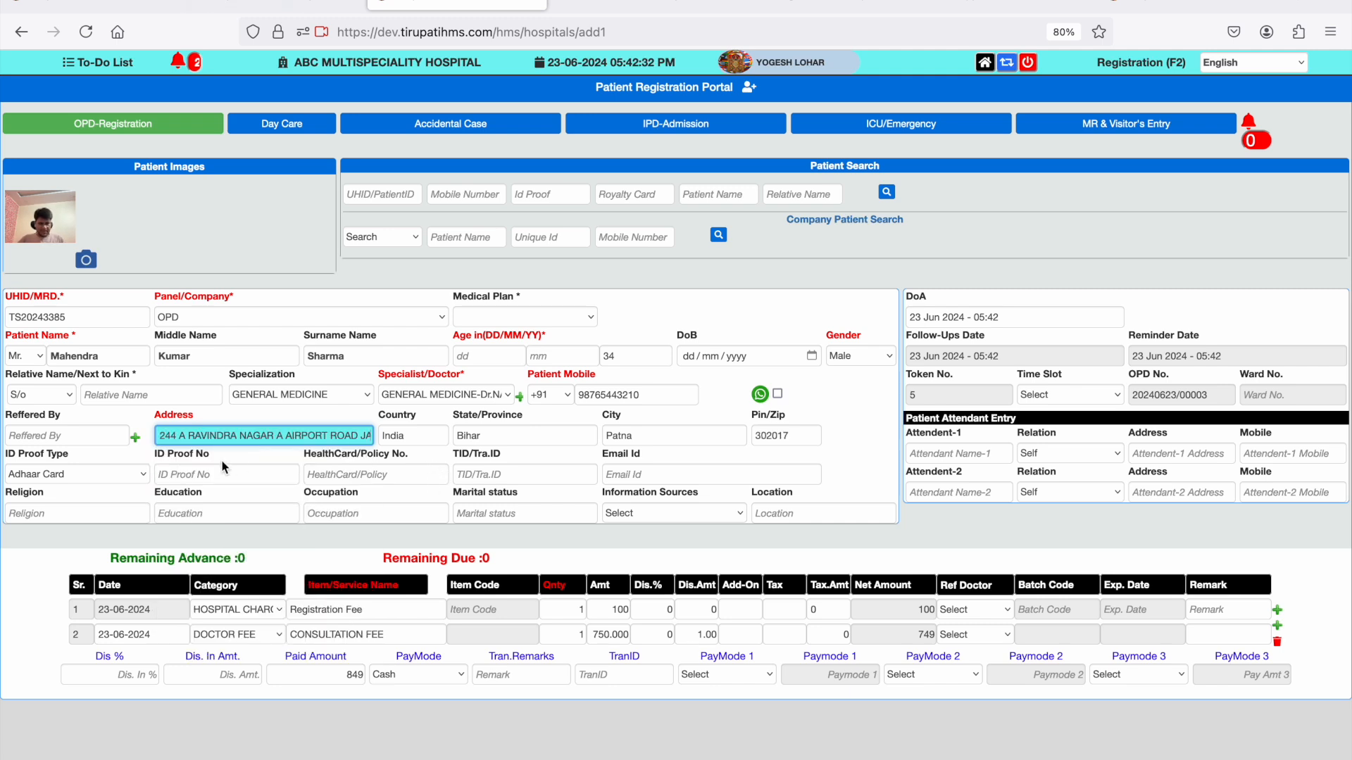
# - Choose the referring person from the suggestions for "as" and enter the patient's Adhaar Card ID proof number
pyautogui.click(100, 437)
pyautogui.write('as')
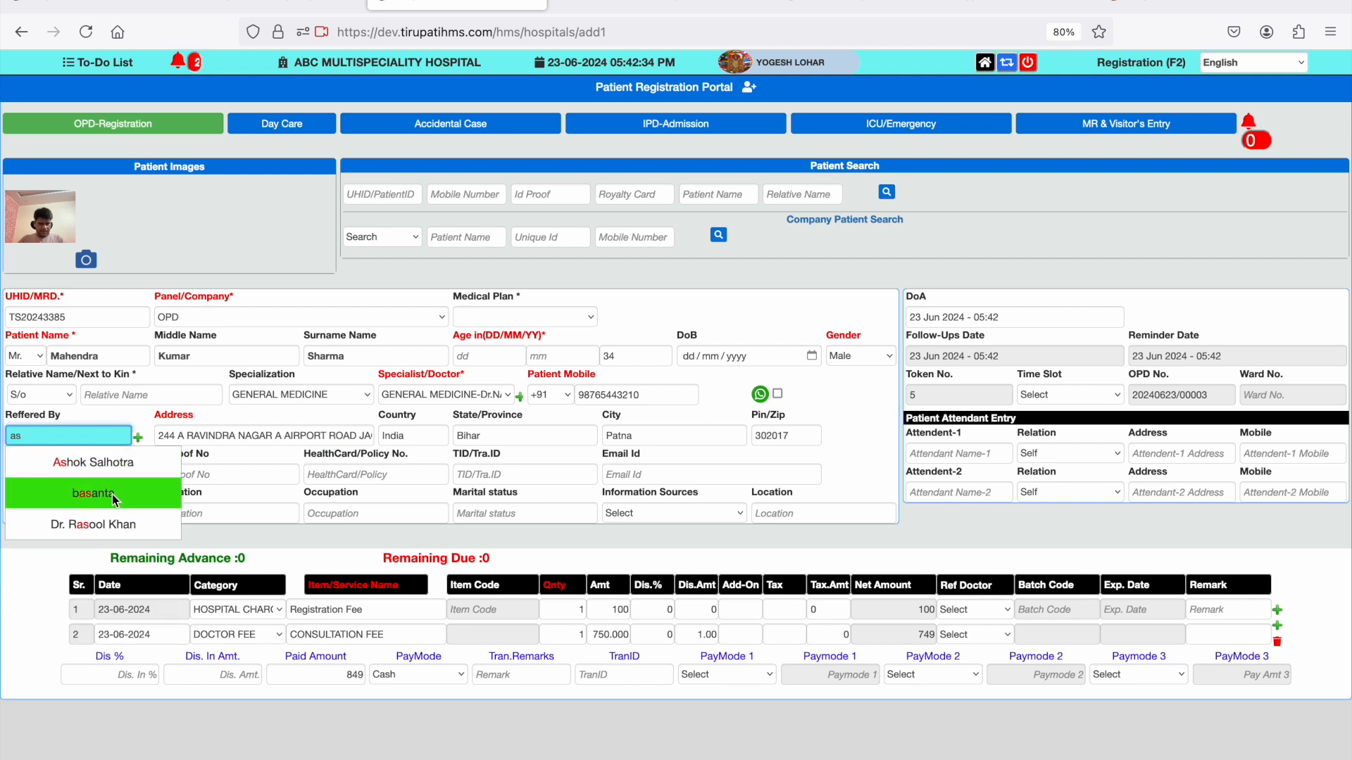
pyautogui.click(119, 472)
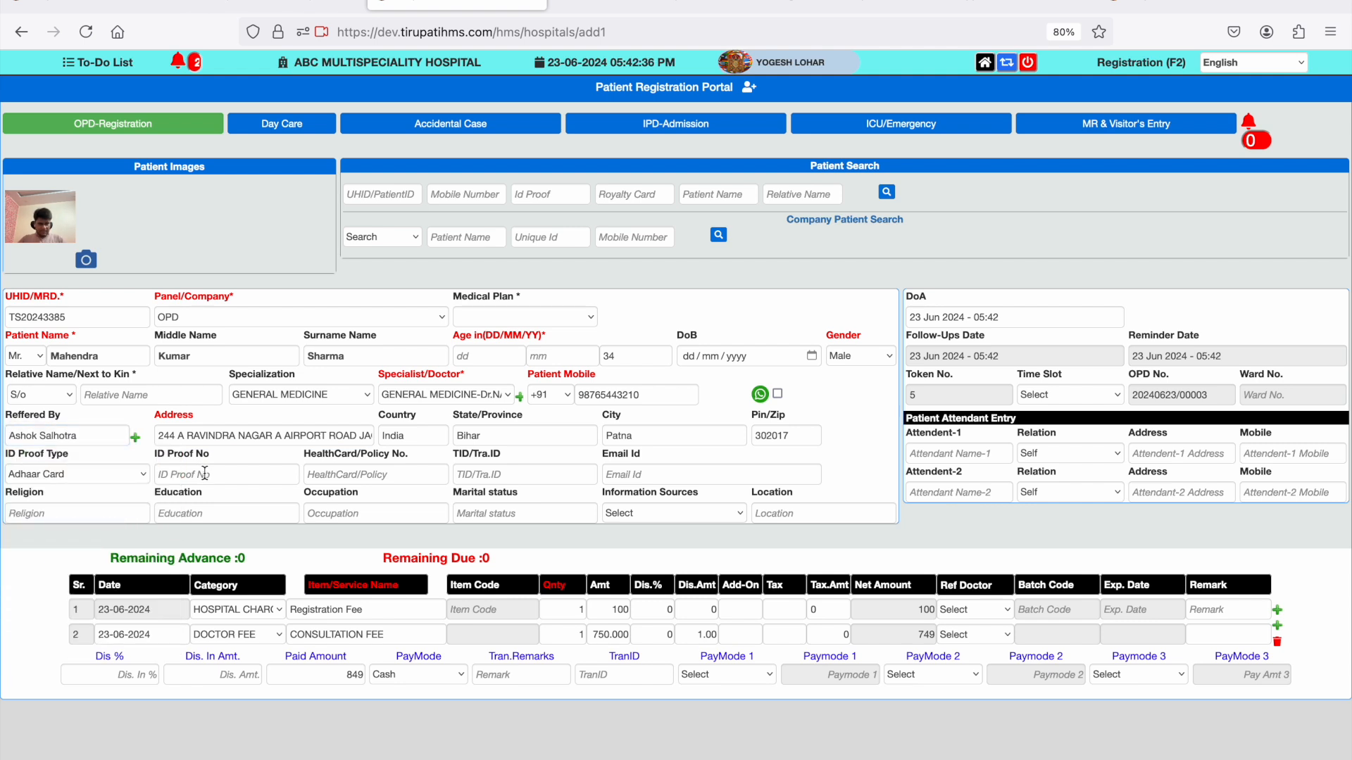
pyautogui.click(201, 473)
pyautogui.write('23324324')
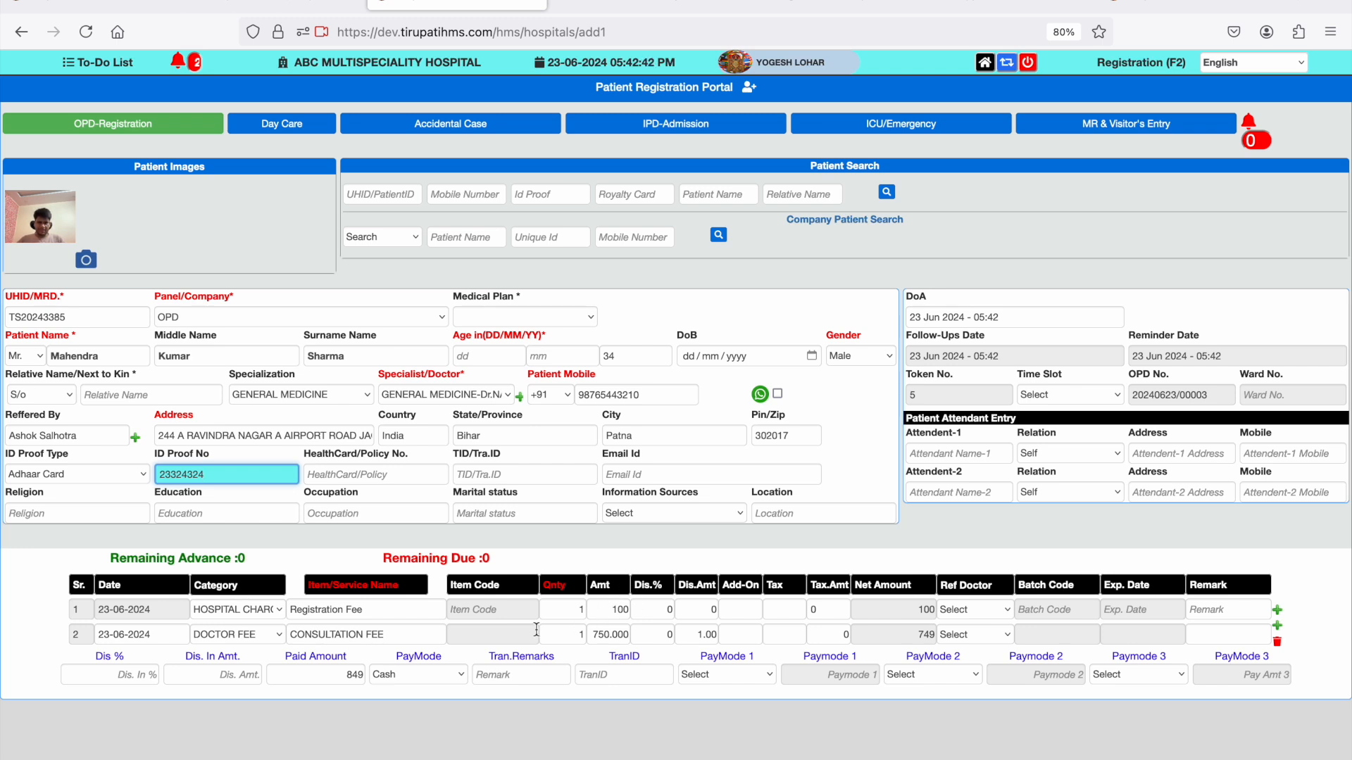
# - Save the registration with OPD kept as the panel and cancel printing of the OPD receipt
pyautogui.click(269, 318)
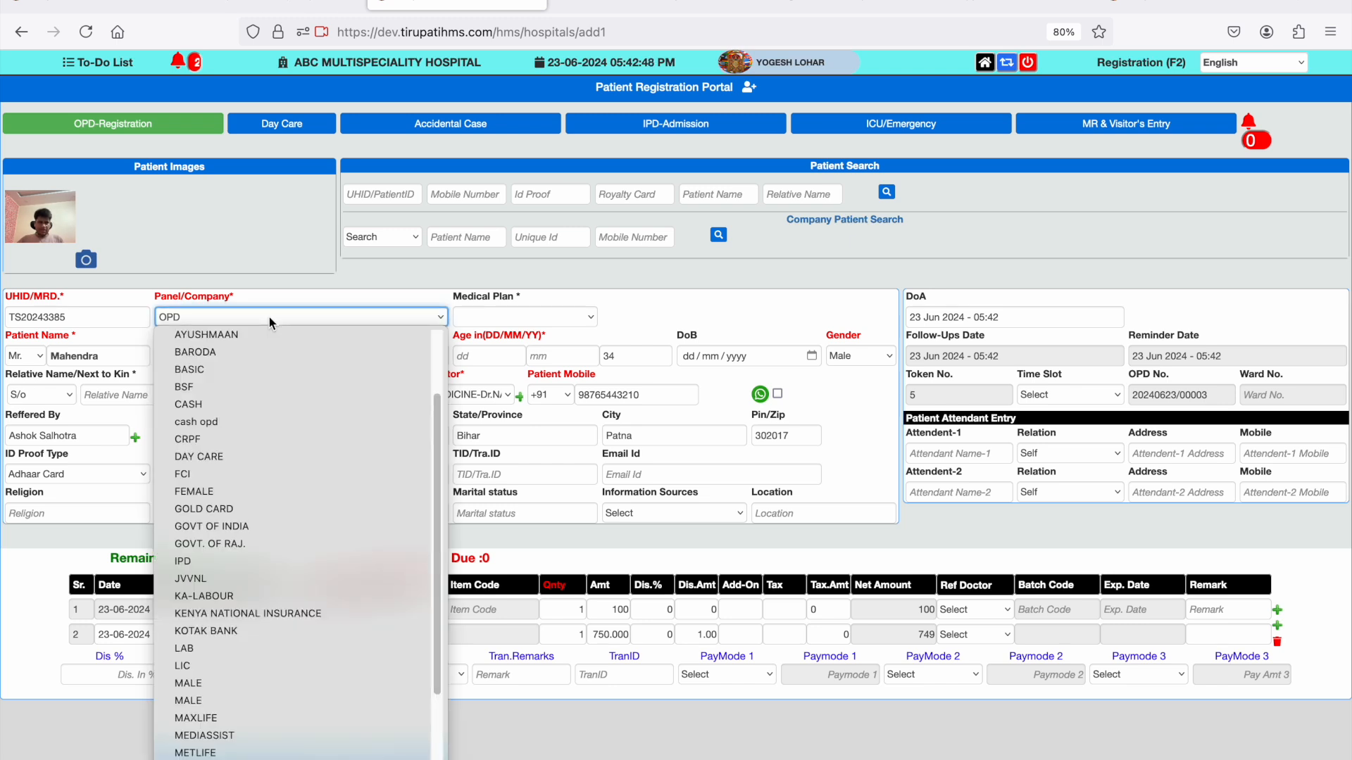
pyautogui.click(269, 317)
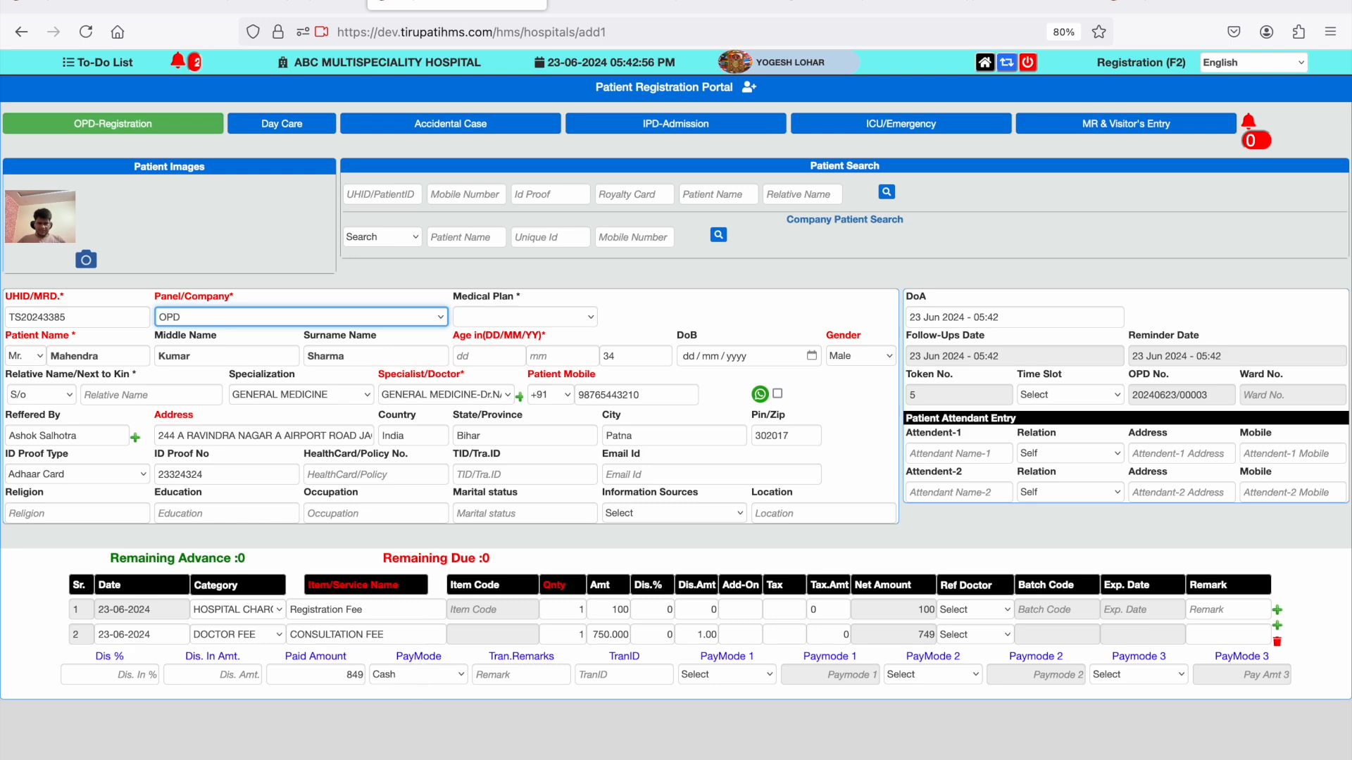
pyautogui.click(200, 1)
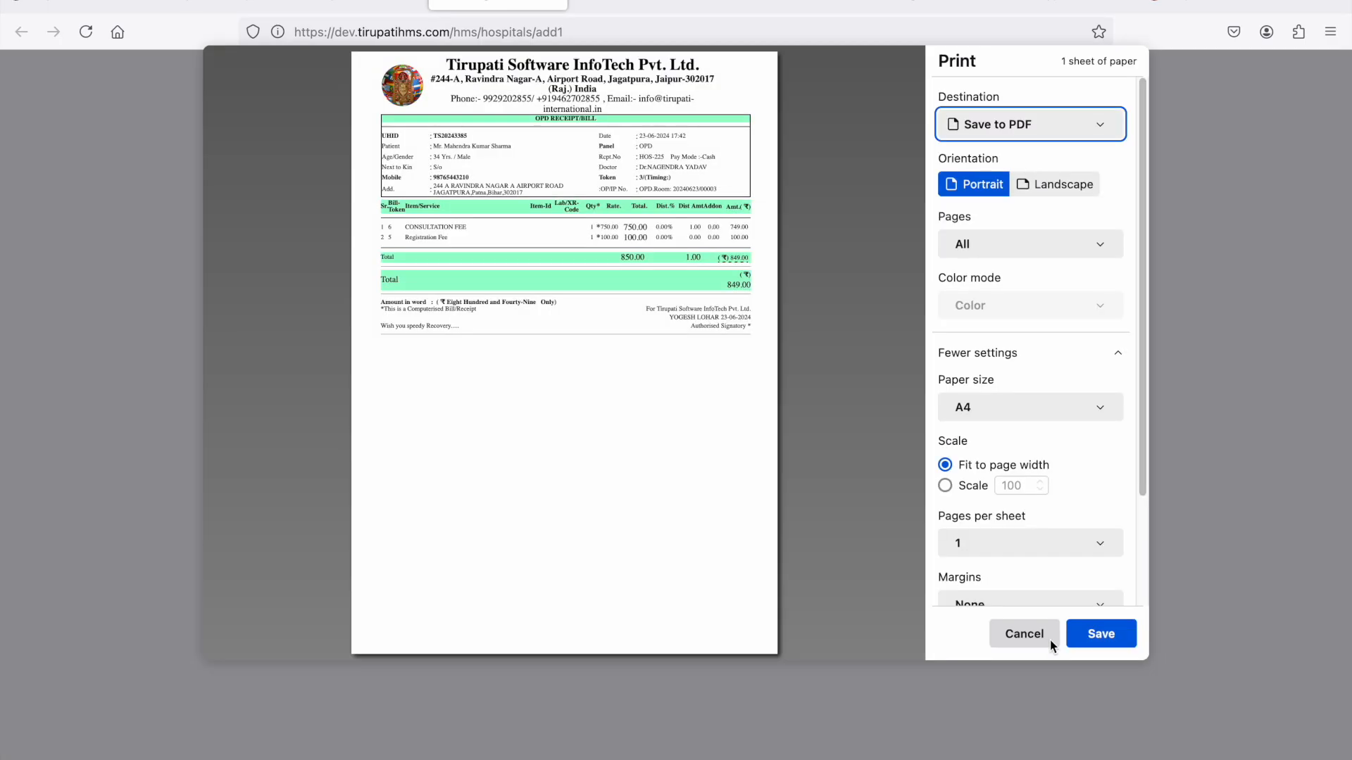
pyautogui.click(1049, 640)
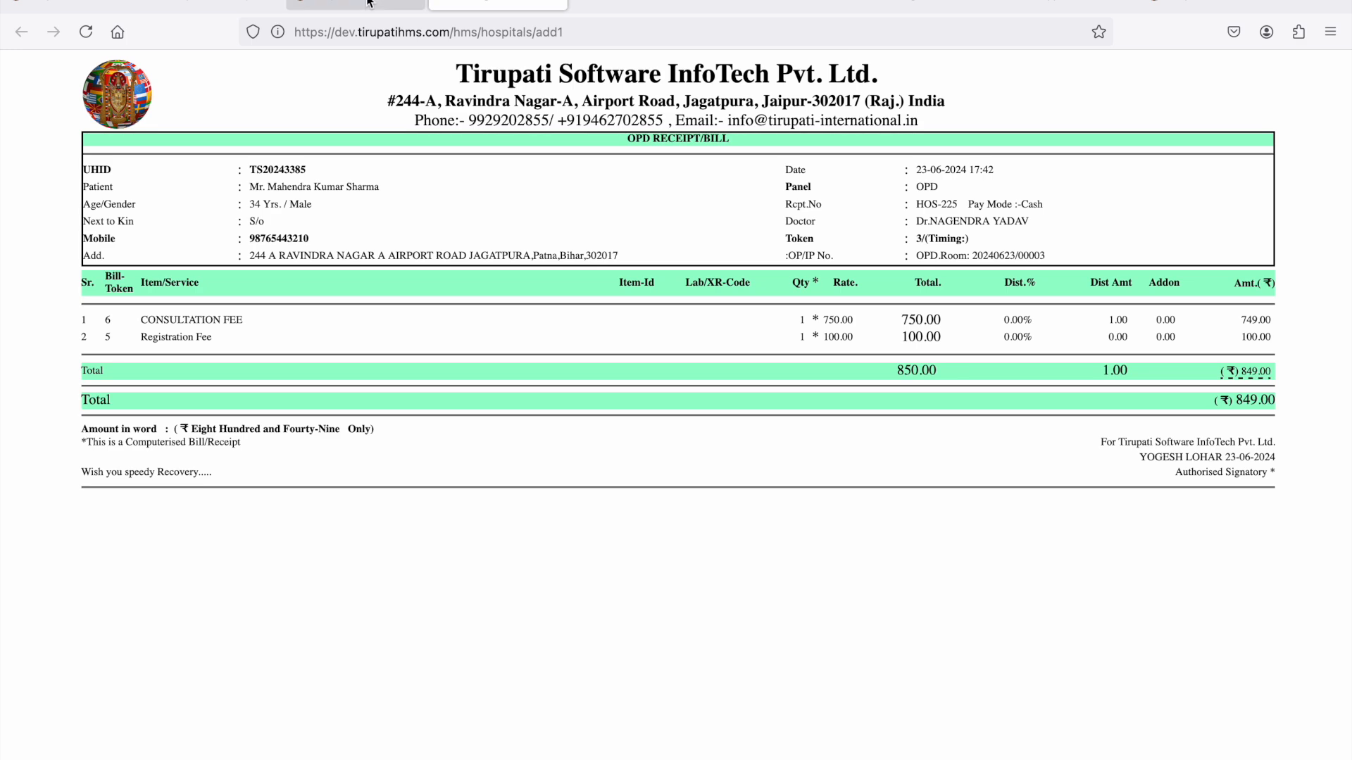
# - Return to the home page and open the E-Prescription patient list
pyautogui.click(367, 3)
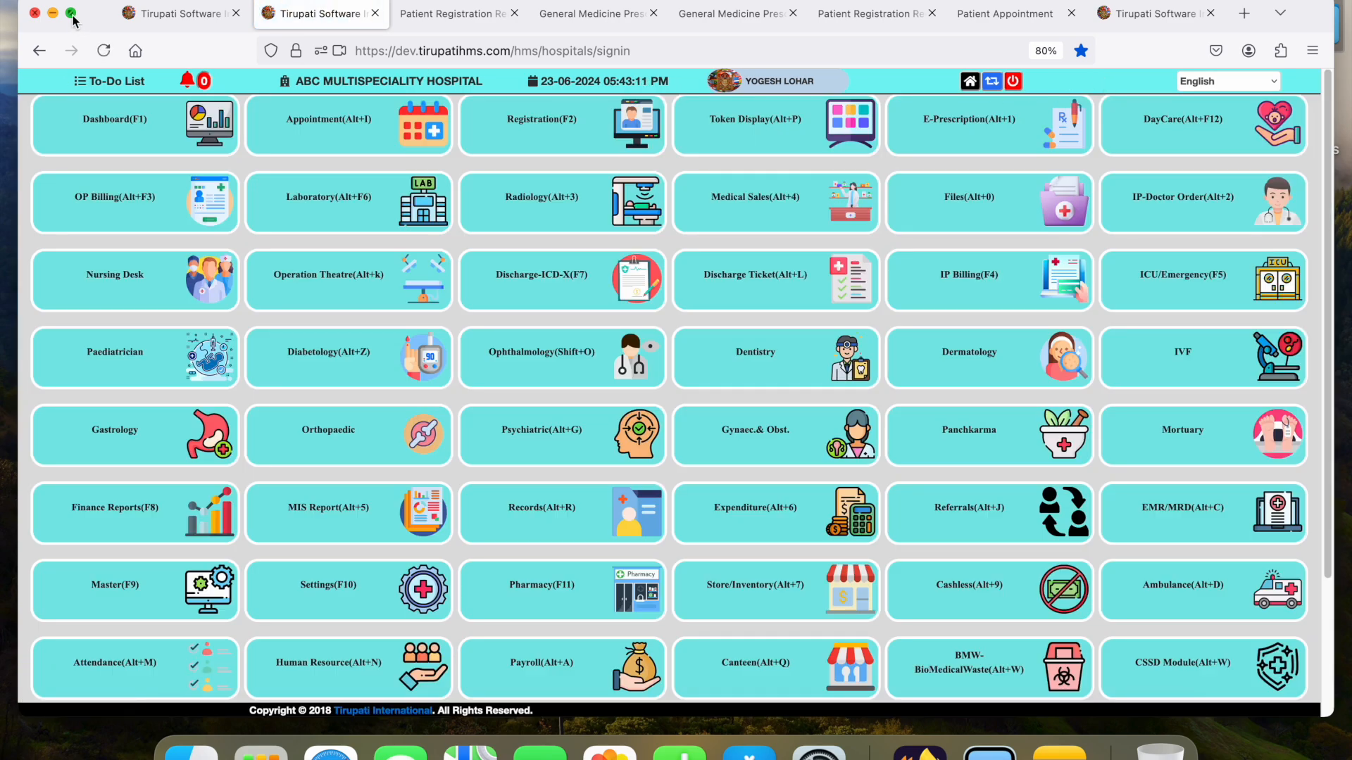
pyautogui.click(72, 15)
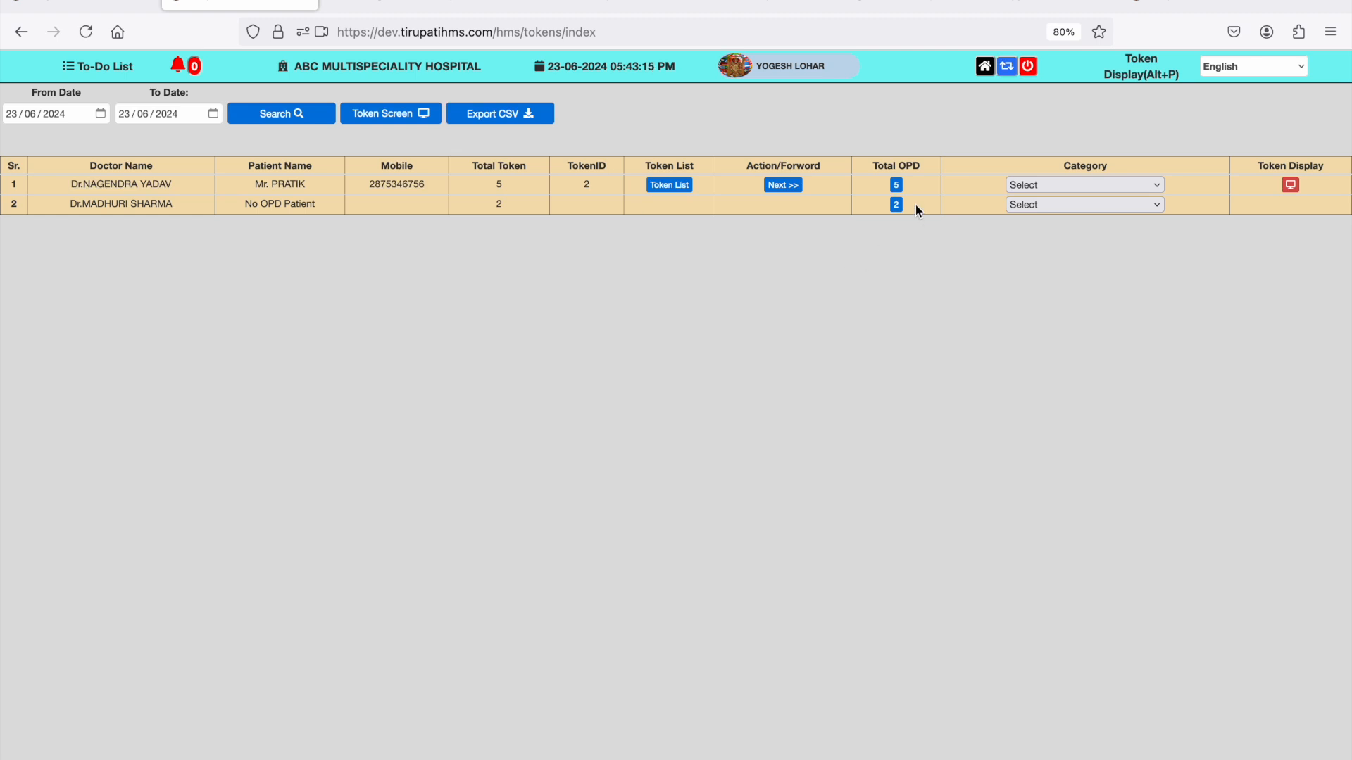
pyautogui.click(985, 68)
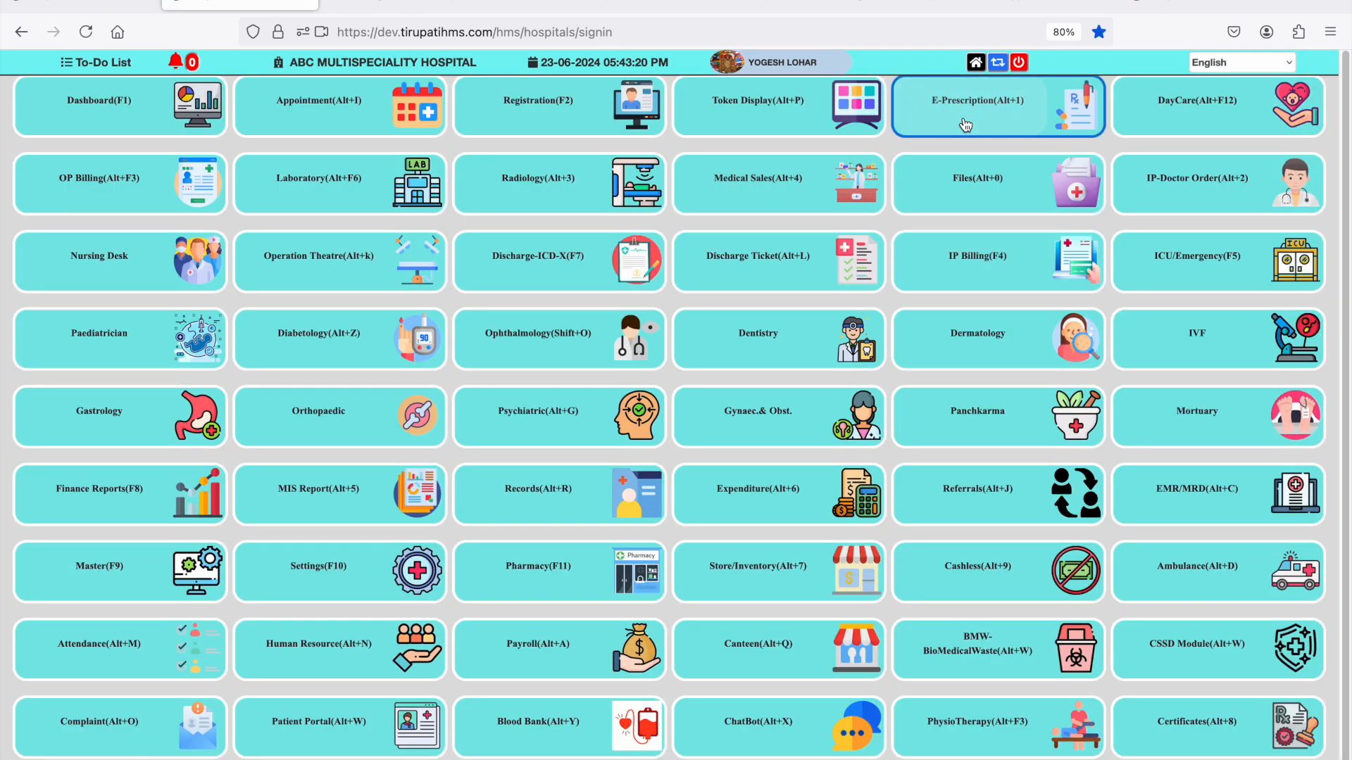
pyautogui.click(965, 125)
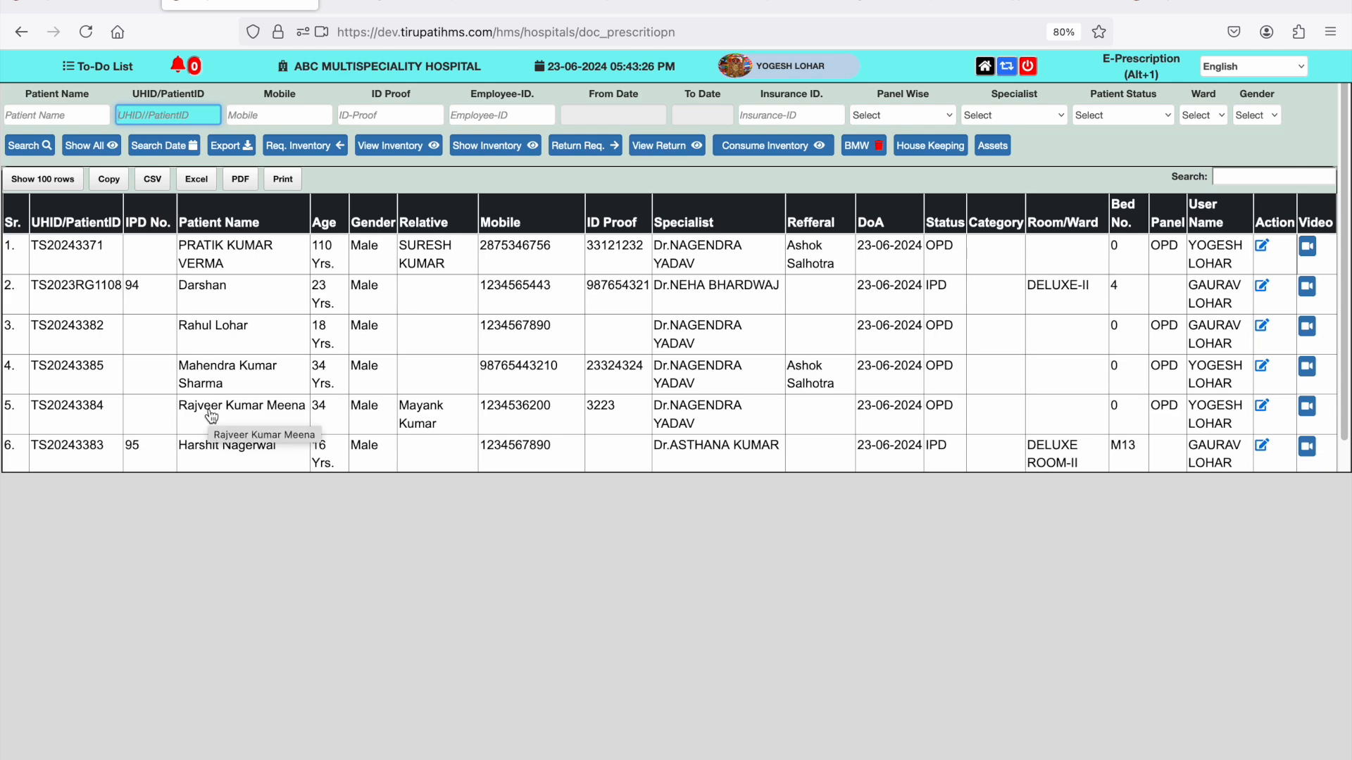
# - Open the patient's prescription form and load the MALERIA diagnosis format for age 0-25
pyautogui.scroll(-1, 211, 417)
pyautogui.click(155, 388)
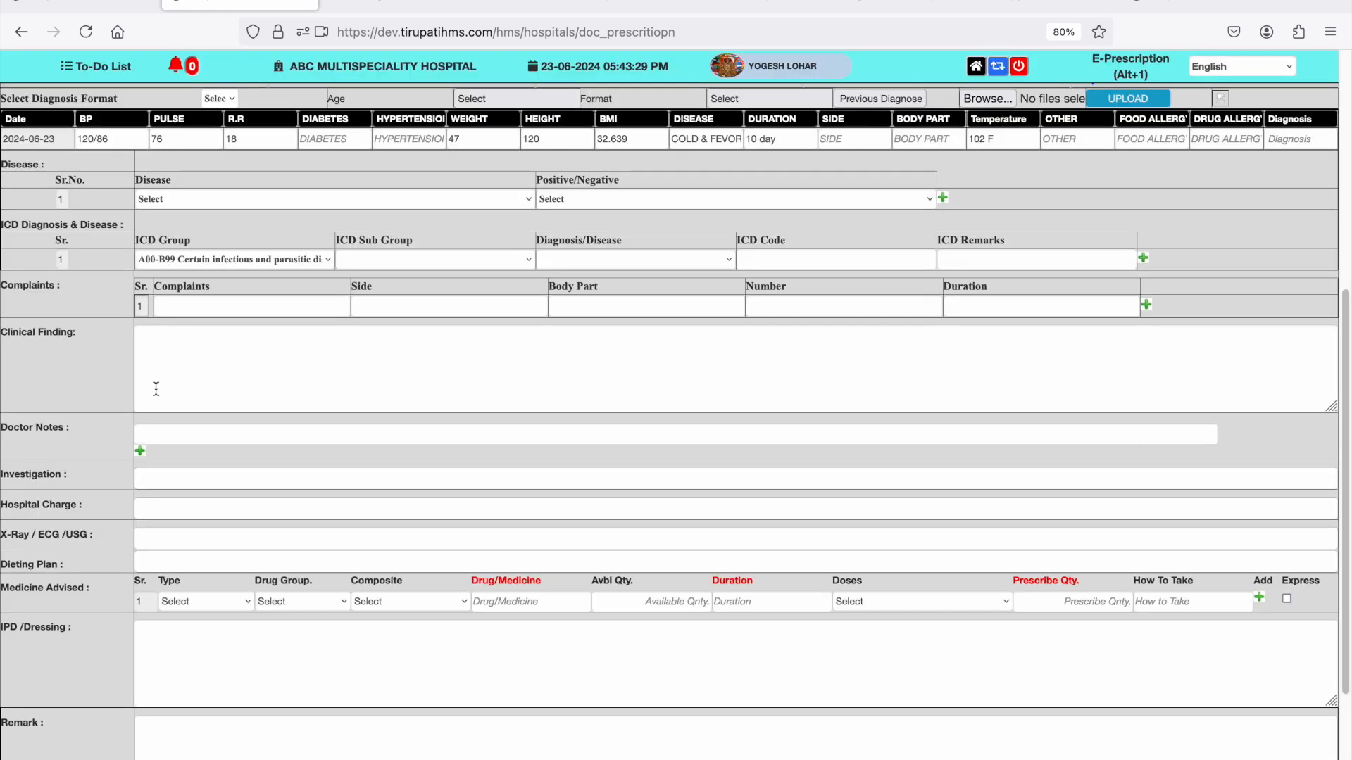
pyautogui.click(227, 99)
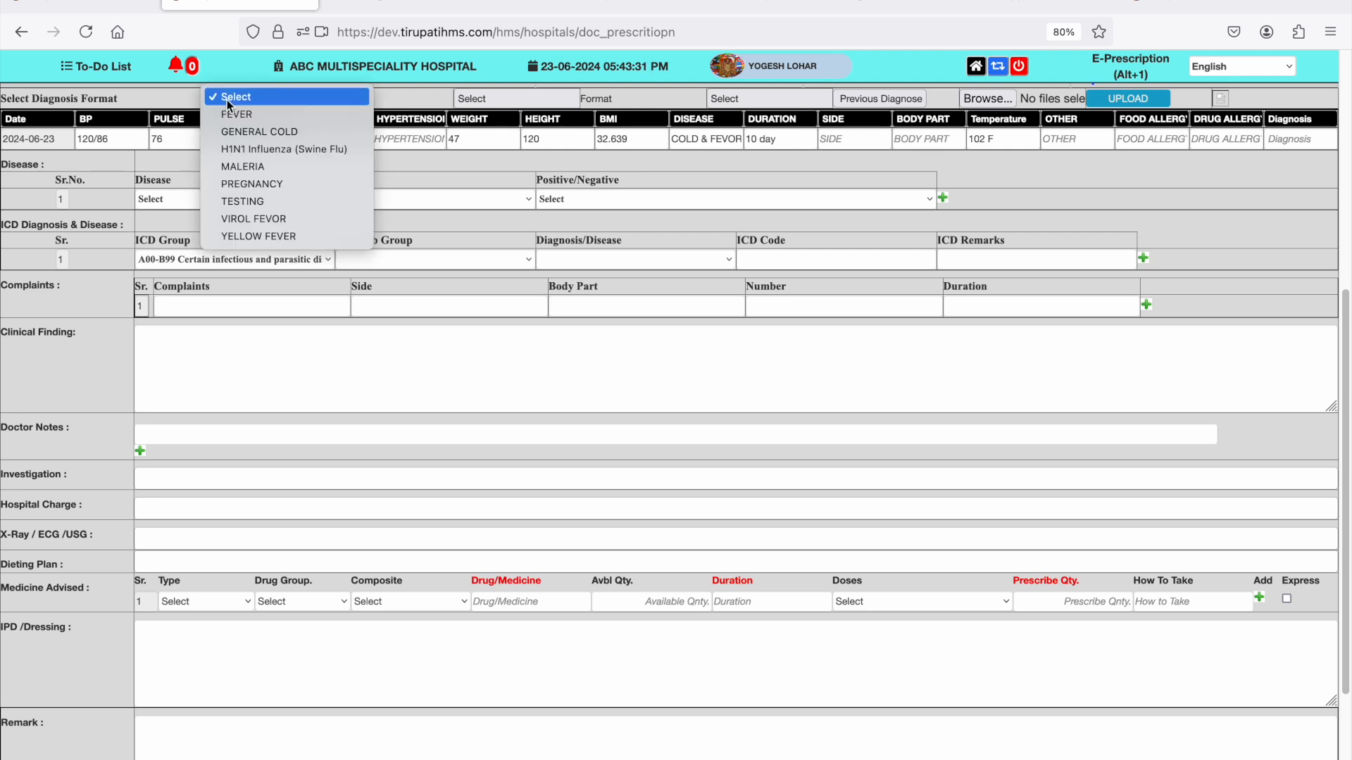
pyautogui.click(242, 167)
# - Go through the patient's recorded vitals from BP to weight
pyautogui.click(133, 144)
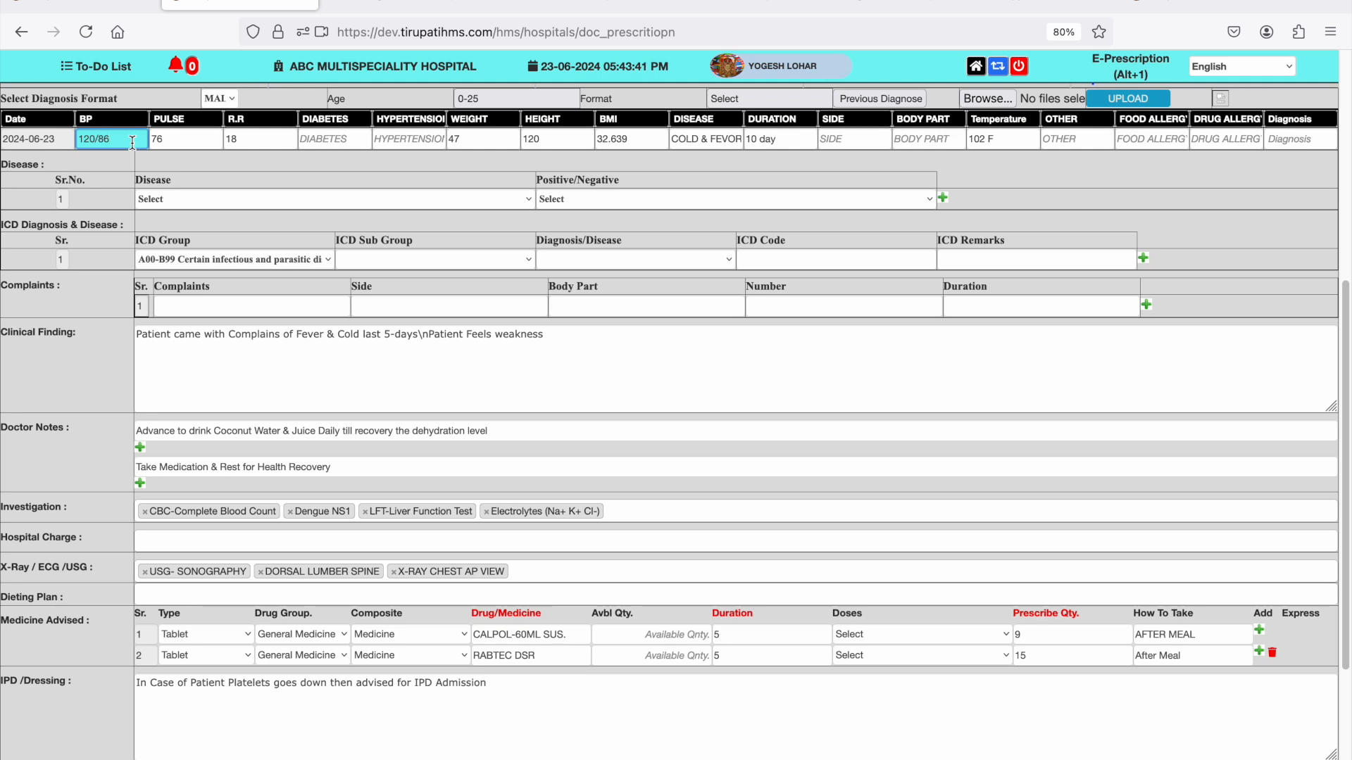
pyautogui.press('Tab')
pyautogui.press('Tab')
pyautogui.press('Tab')
pyautogui.press('Tab')
pyautogui.press('Tab')
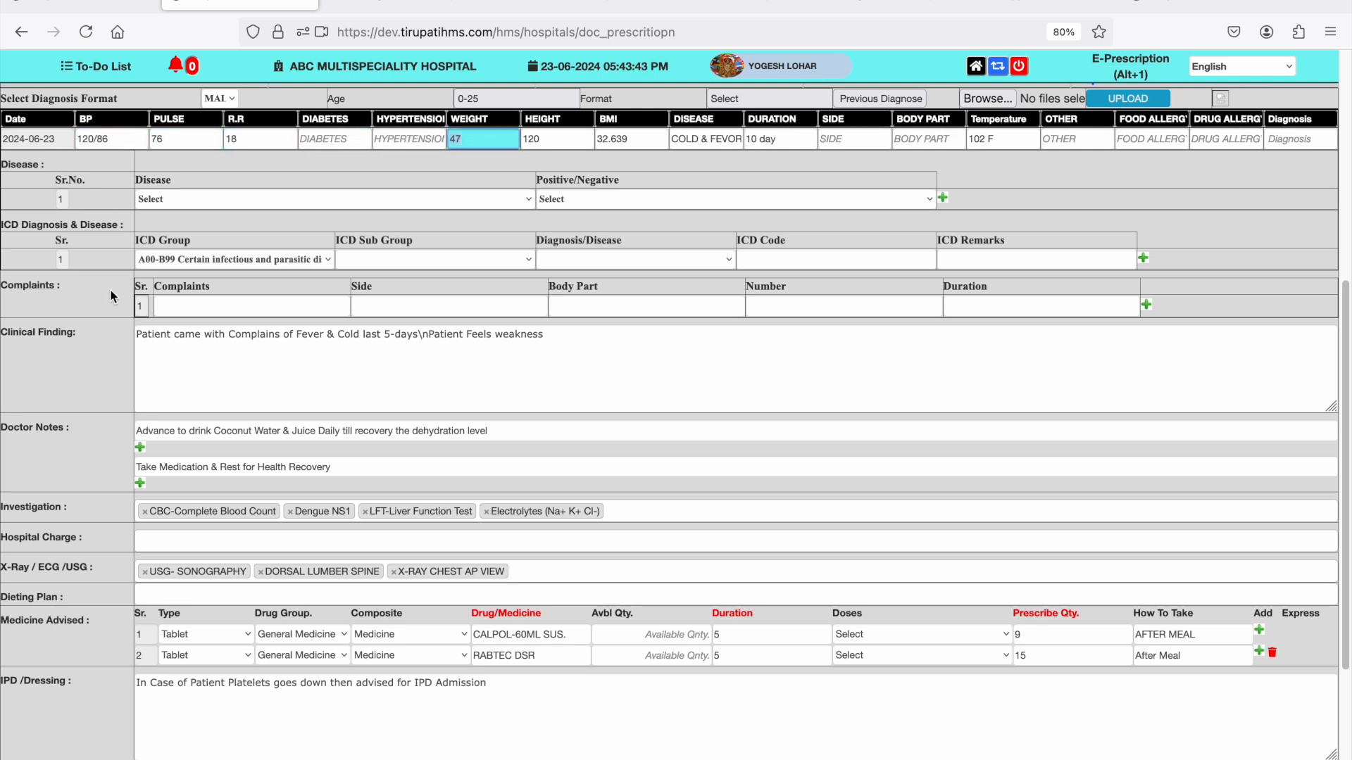
# - Fill the first complaint with the suggestion starting "GIVE LOTS OF WATER+LIME JUICE"
pyautogui.click(249, 309)
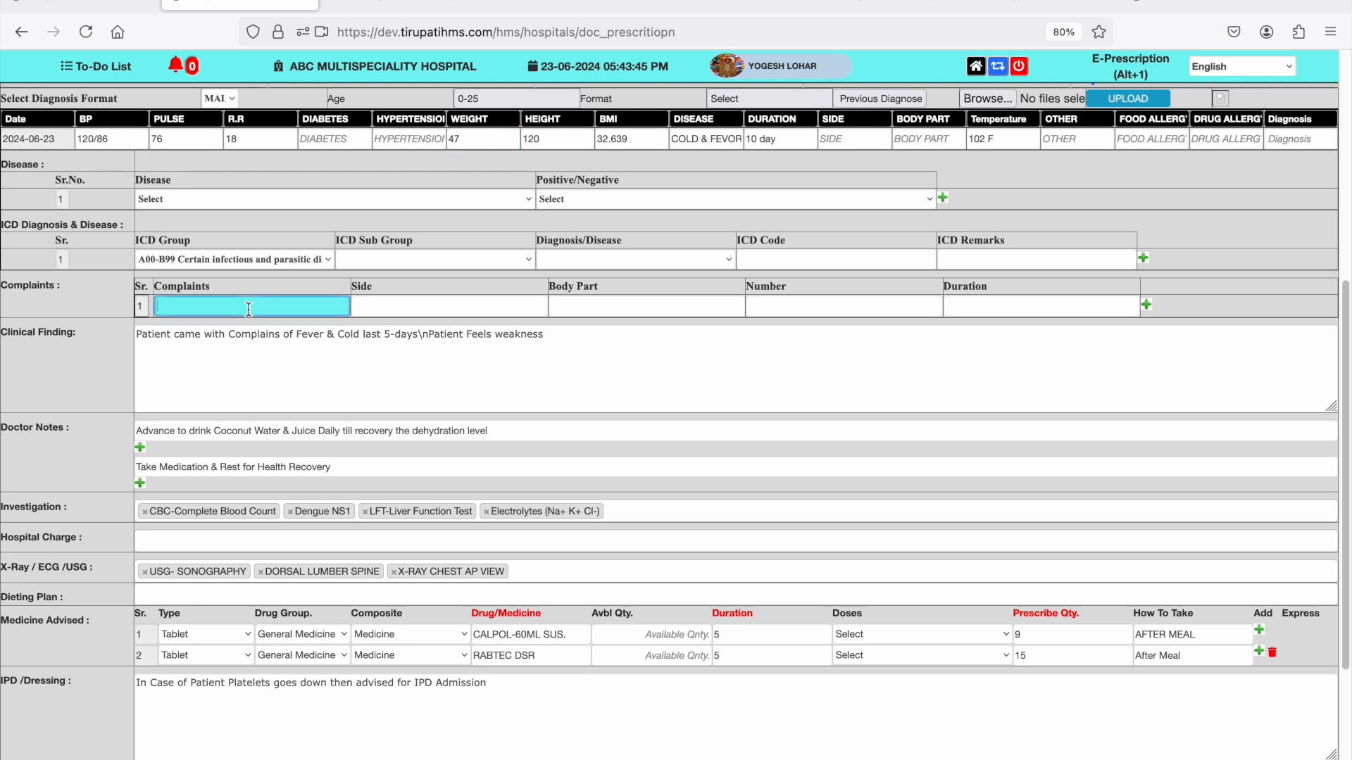
pyautogui.write('l')
pyautogui.press('Down')
pyautogui.press('Down')
pyautogui.press('Down')
pyautogui.press('Return')
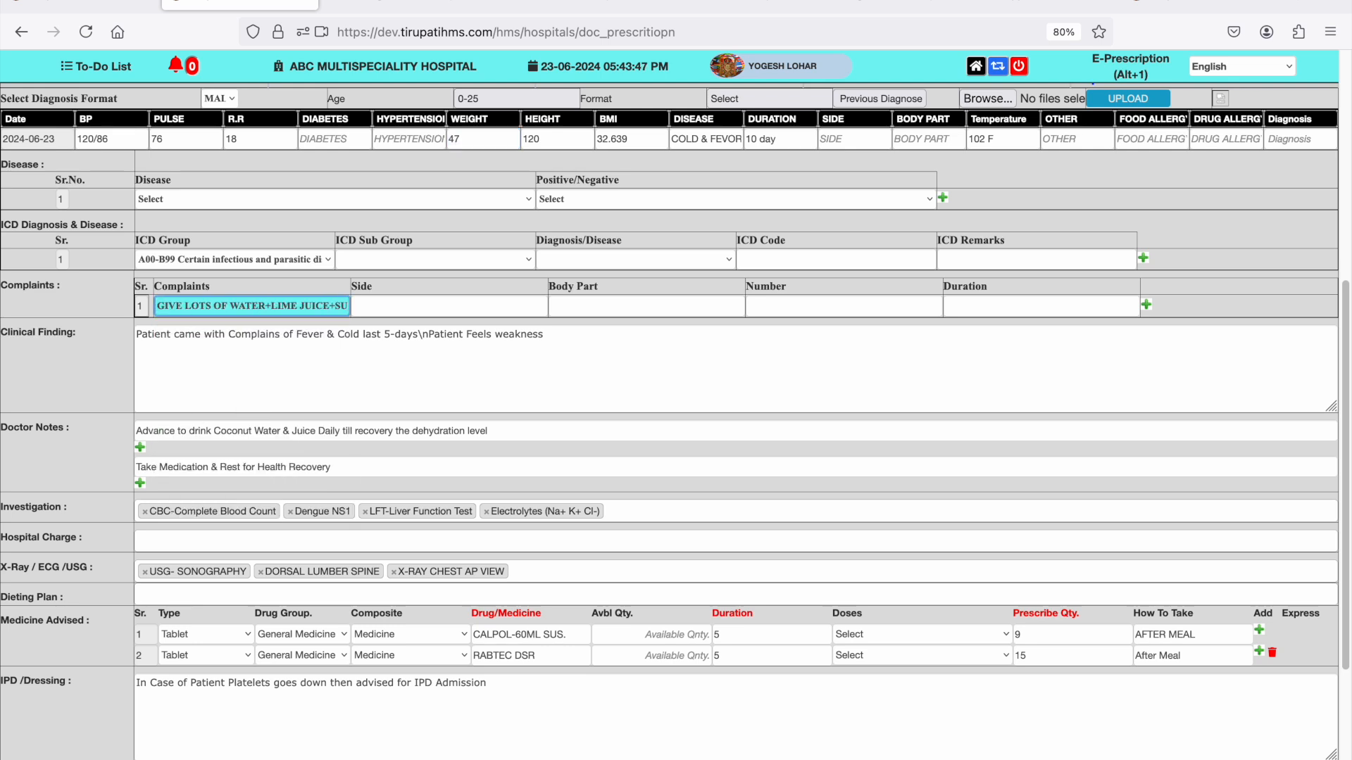
# - Set the complaint's side to LEFT SIDE and its body part to LUNGS
pyautogui.press('Tab')
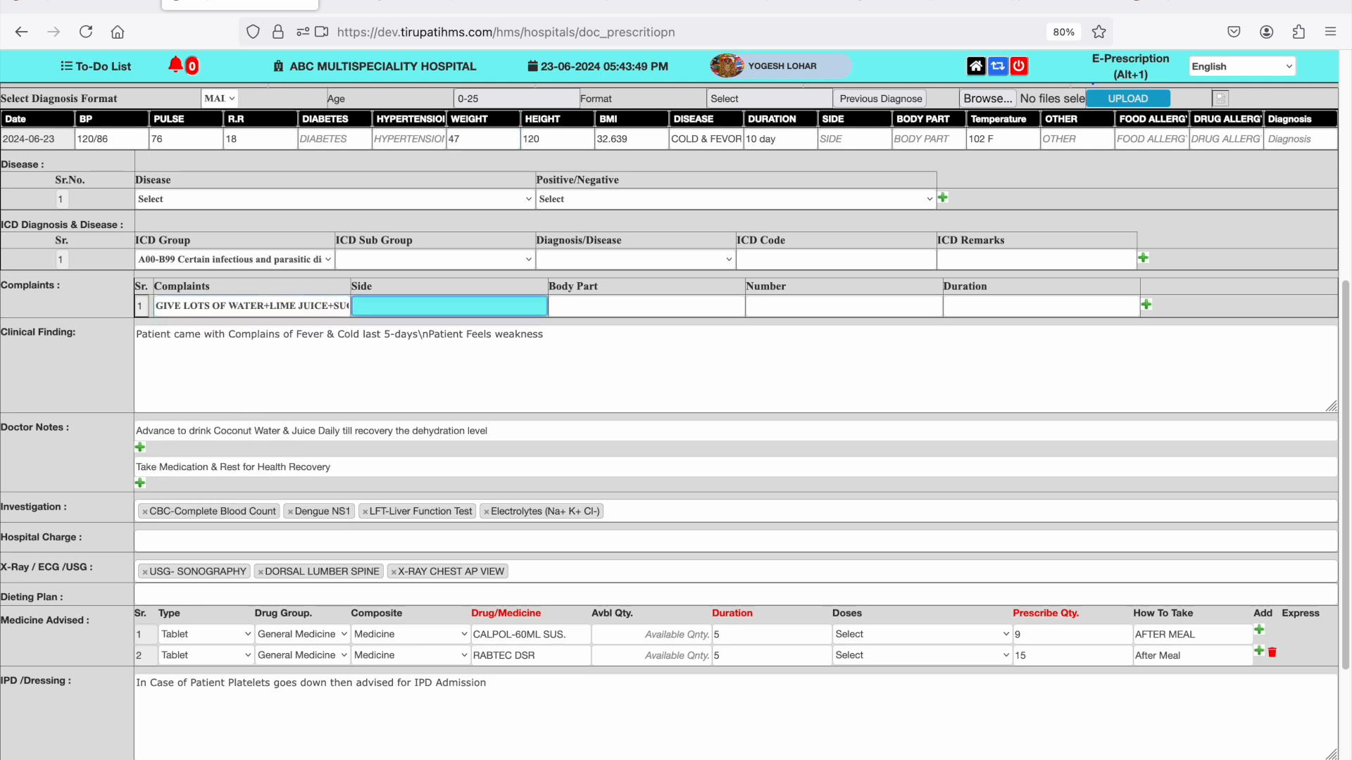
pyautogui.write('l')
pyautogui.press('Down')
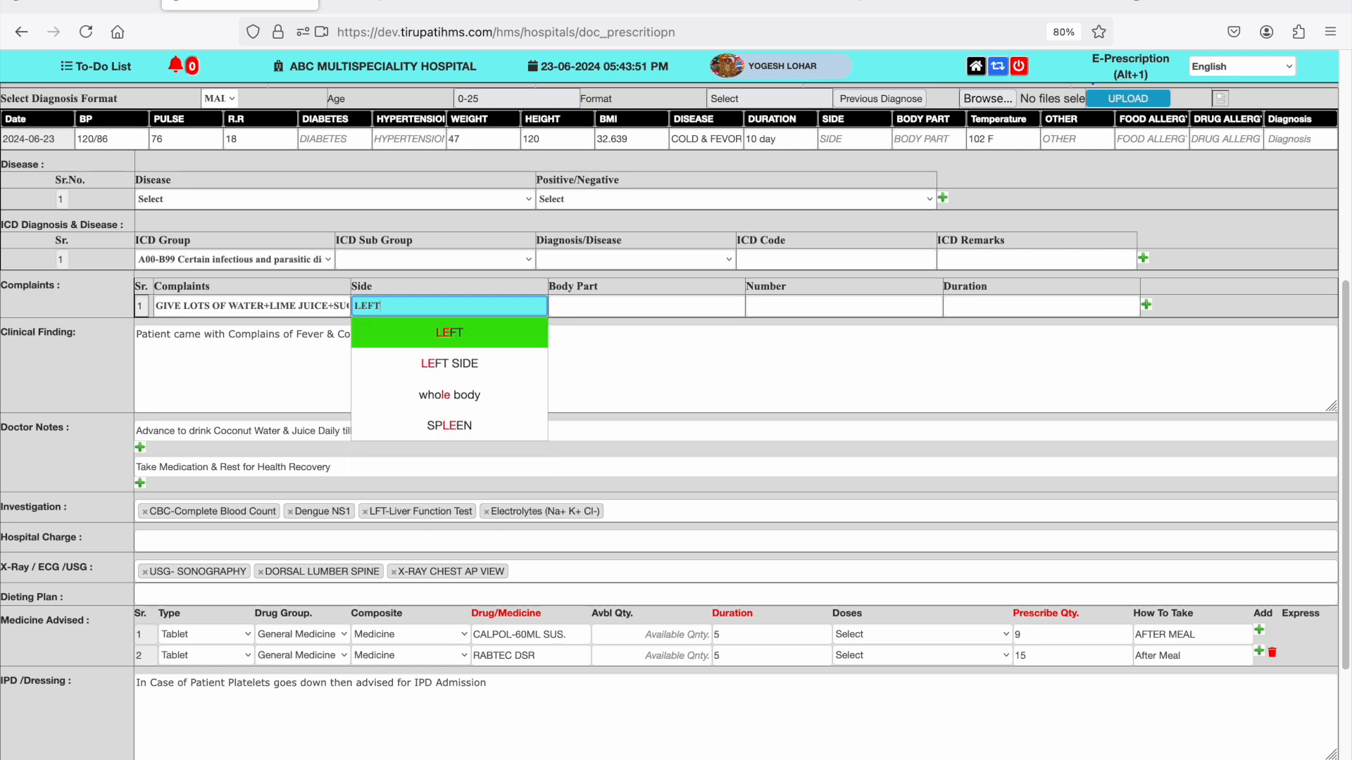
pyautogui.press('Down')
pyautogui.press('Return')
pyautogui.press('Tab')
pyautogui.write('lug')
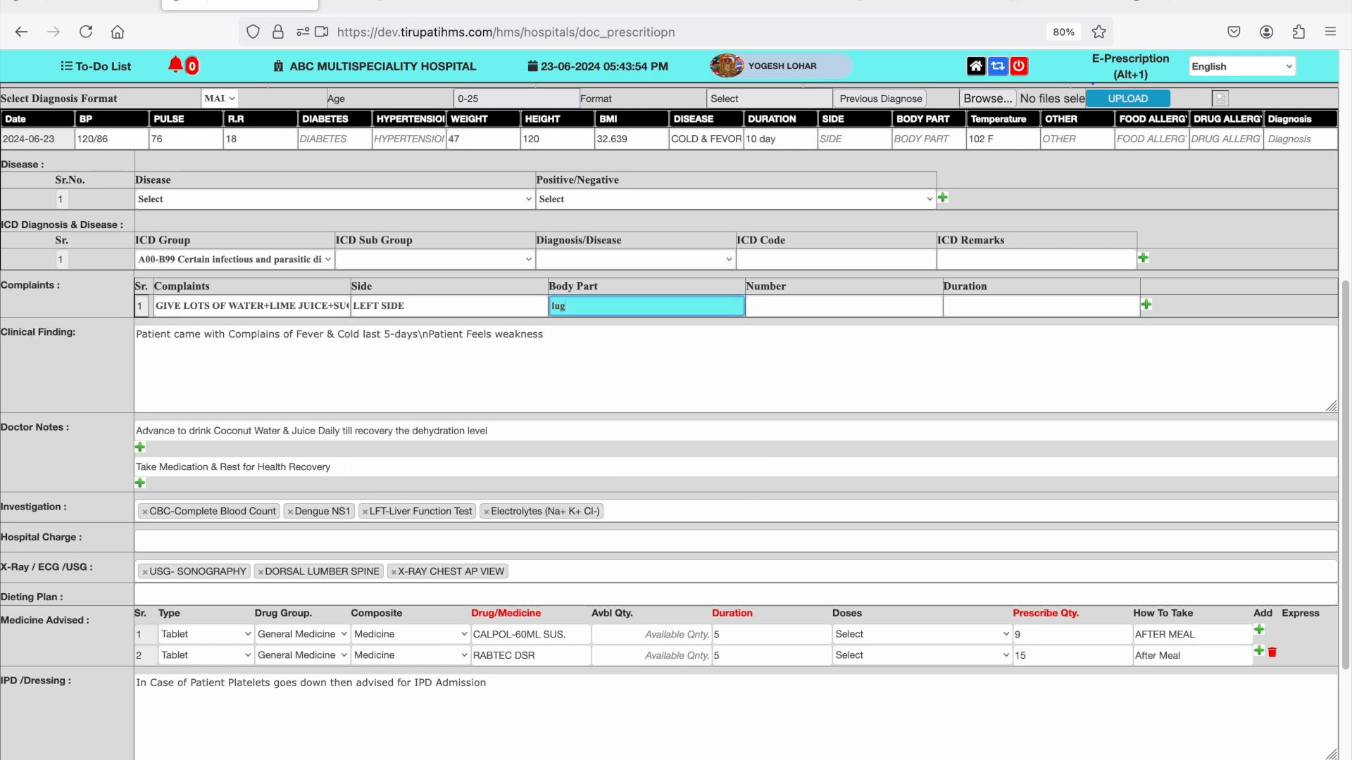
pyautogui.press('BackSpace')
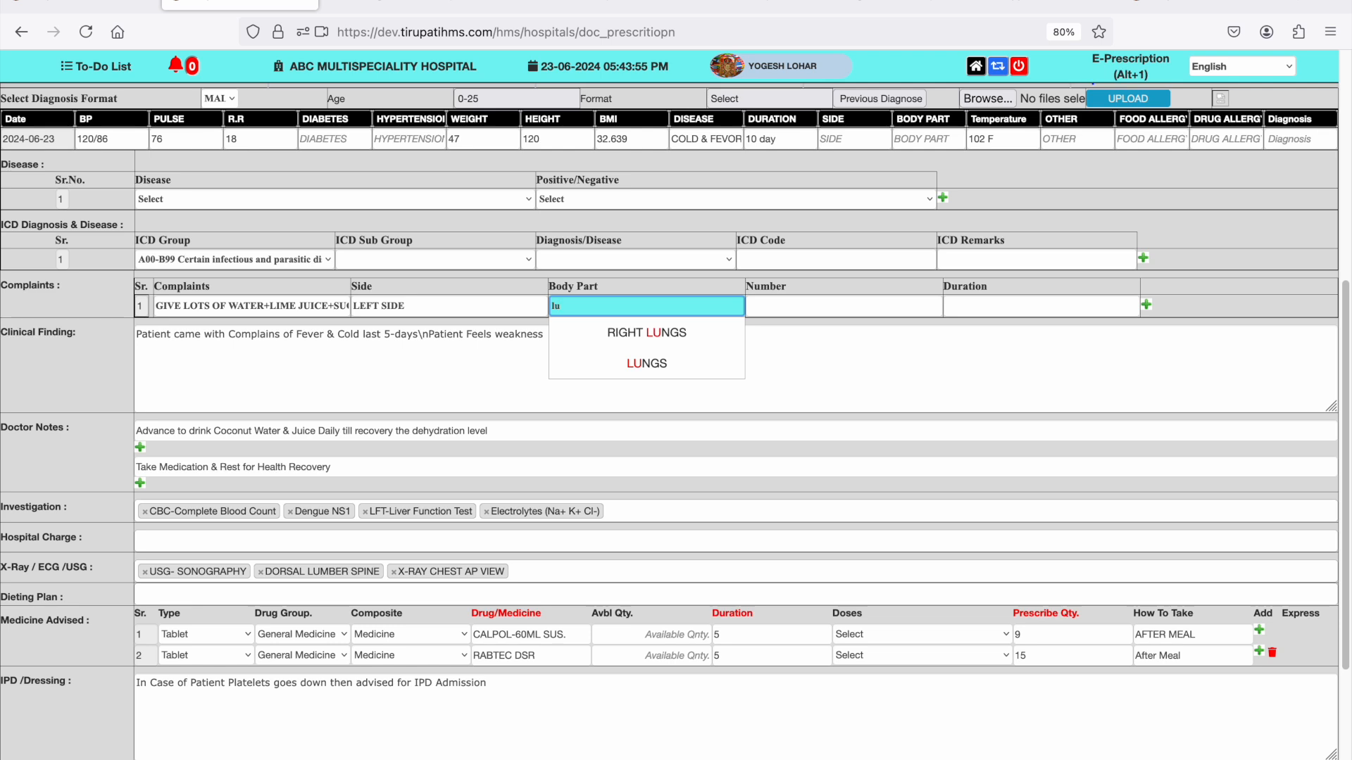
pyautogui.press('Down')
pyautogui.press('Down')
pyautogui.press('Return')
pyautogui.press('Tab')
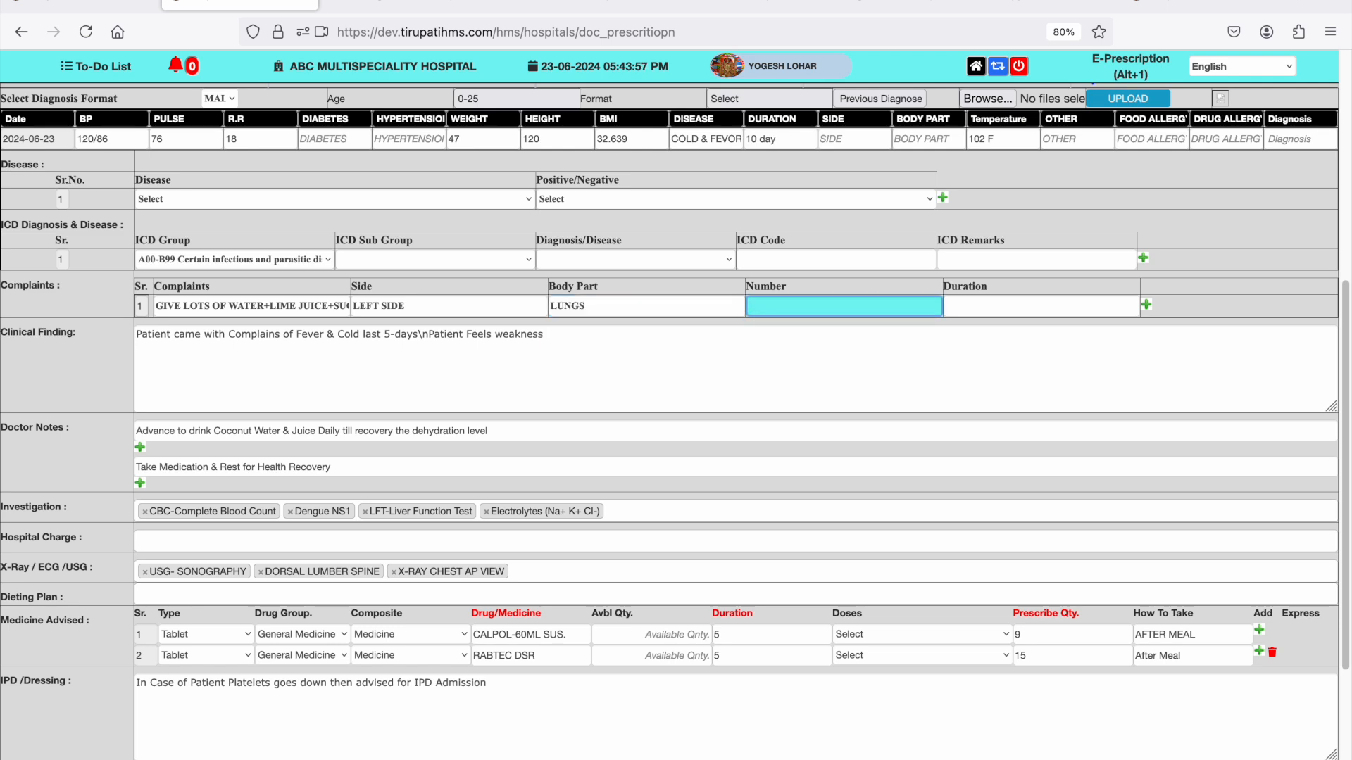
# - Set the complaint's number to "2-TIME A DAY1-TIME A DAY" and its duration to 17
pyautogui.write('2')
pyautogui.press('Down')
pyautogui.press('Return')
pyautogui.press('Tab')
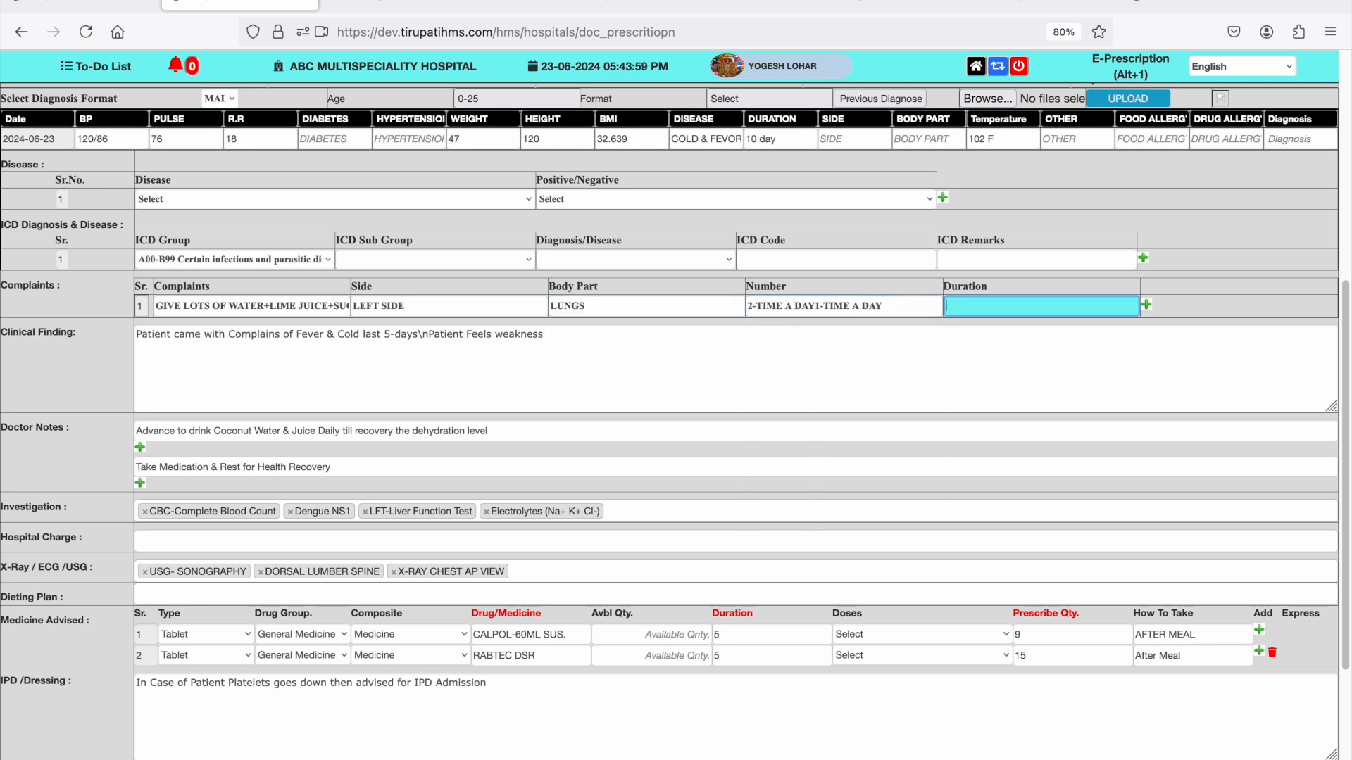
pyautogui.write('1')
pyautogui.press('Down')
pyautogui.press('Down')
pyautogui.press('Down')
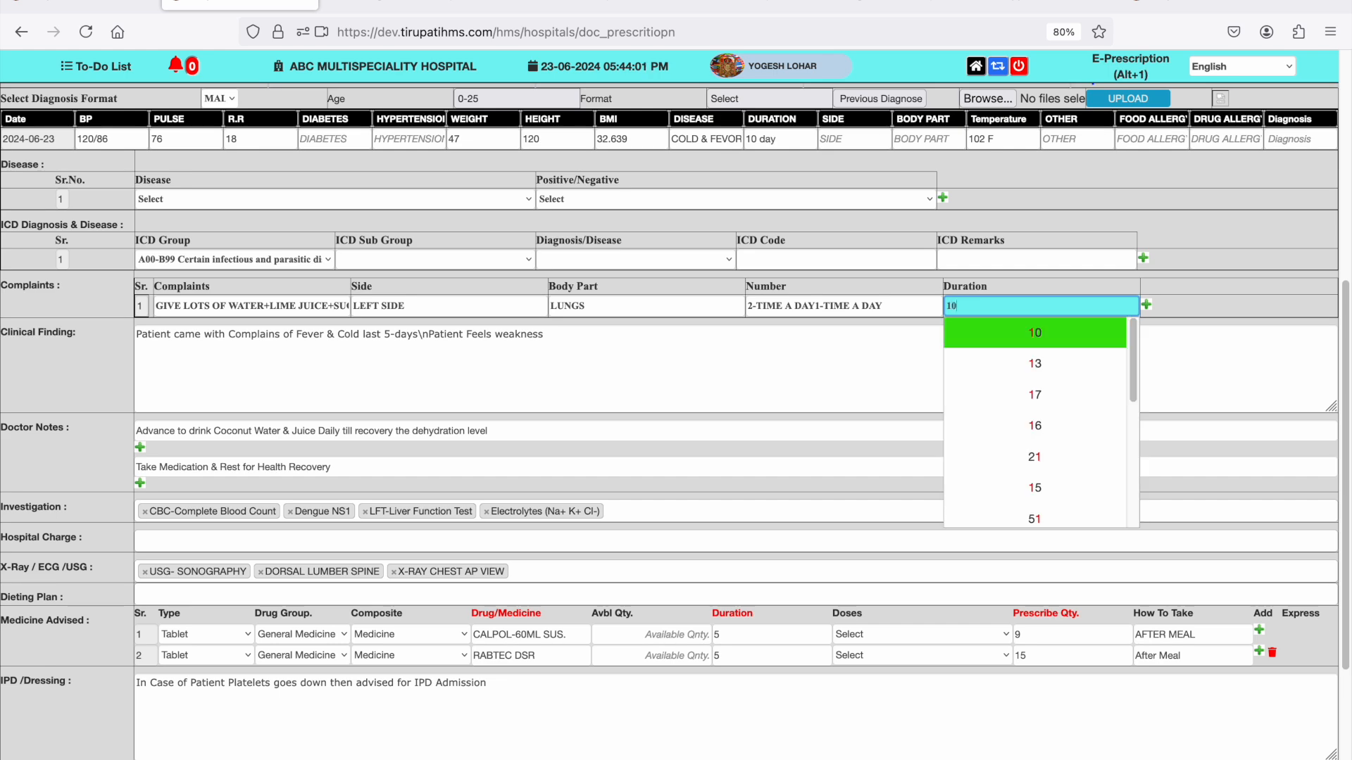
pyautogui.press('Return')
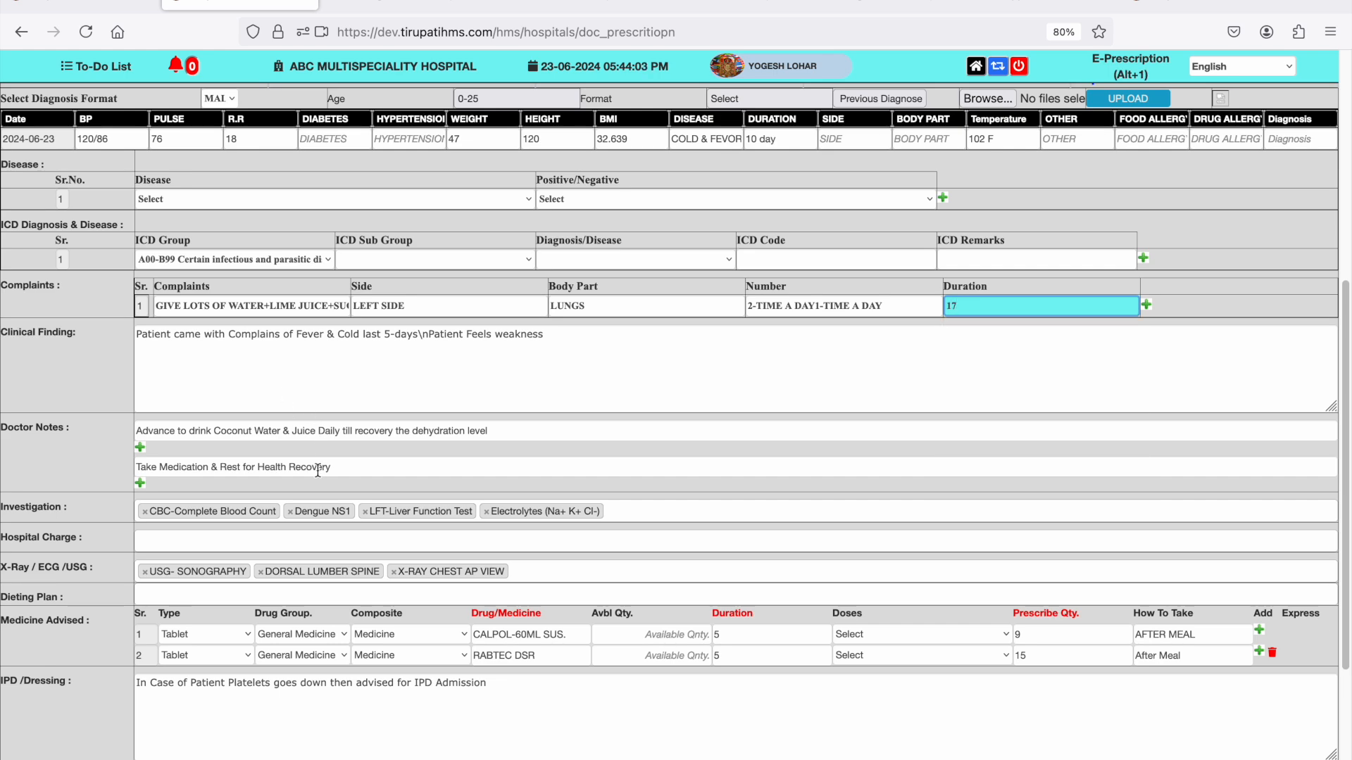
# - Try to add a test matching "ele" to the prescription's investigations
pyautogui.scroll(-2, 319, 466)
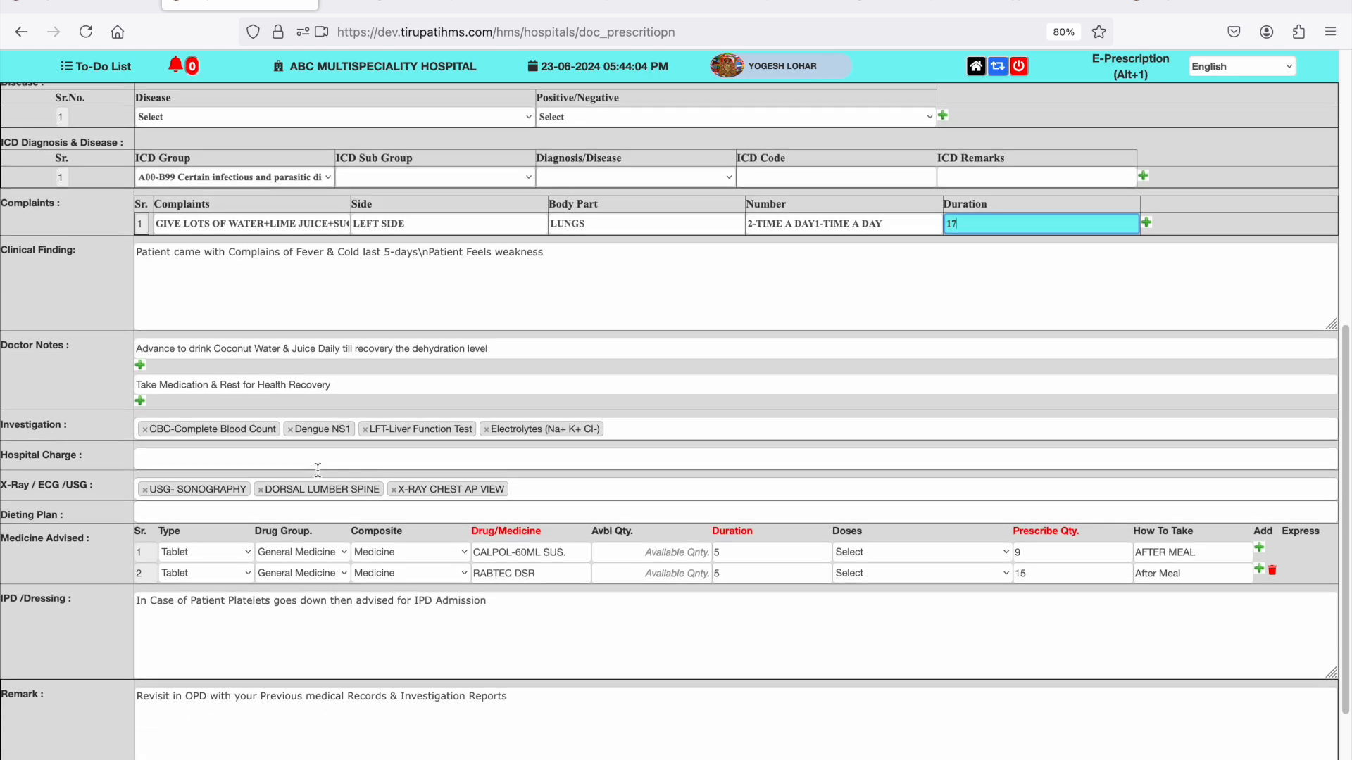
pyautogui.click(274, 291)
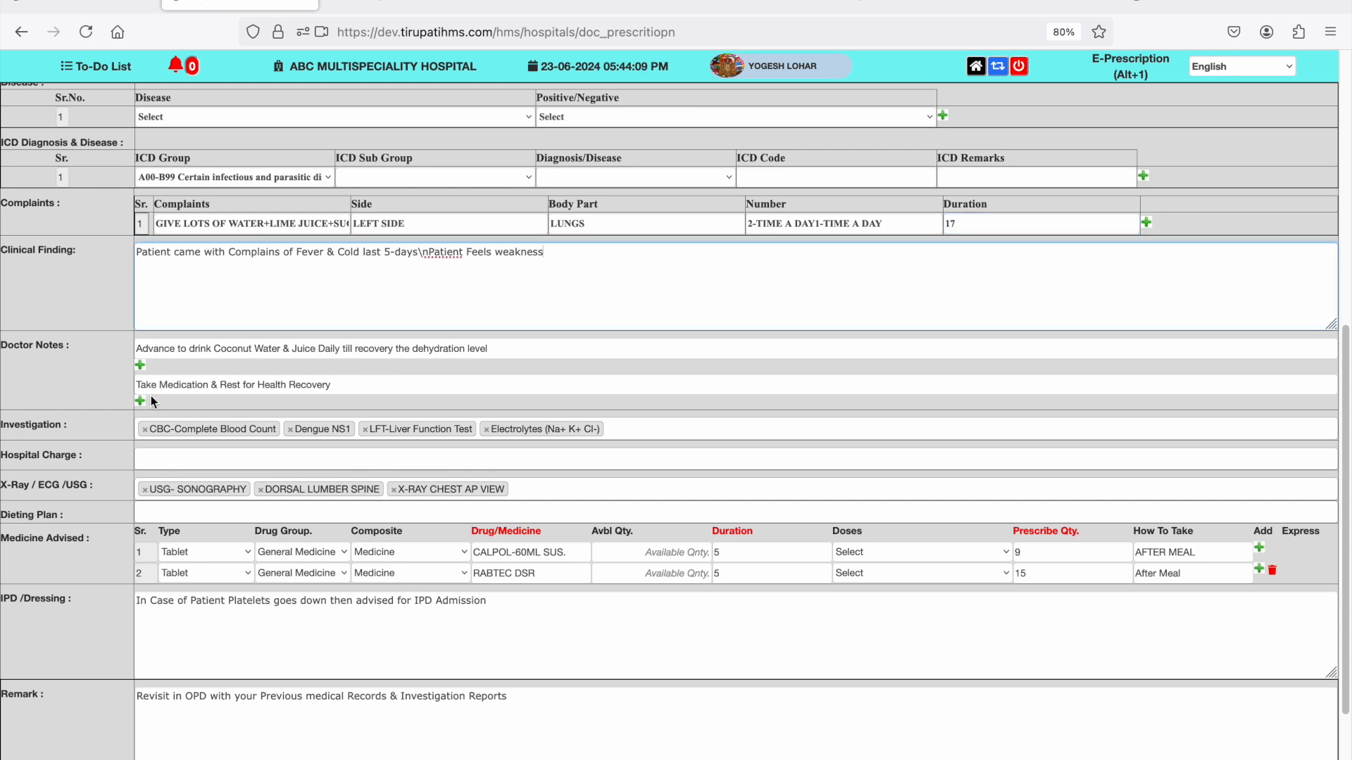
pyautogui.click(642, 431)
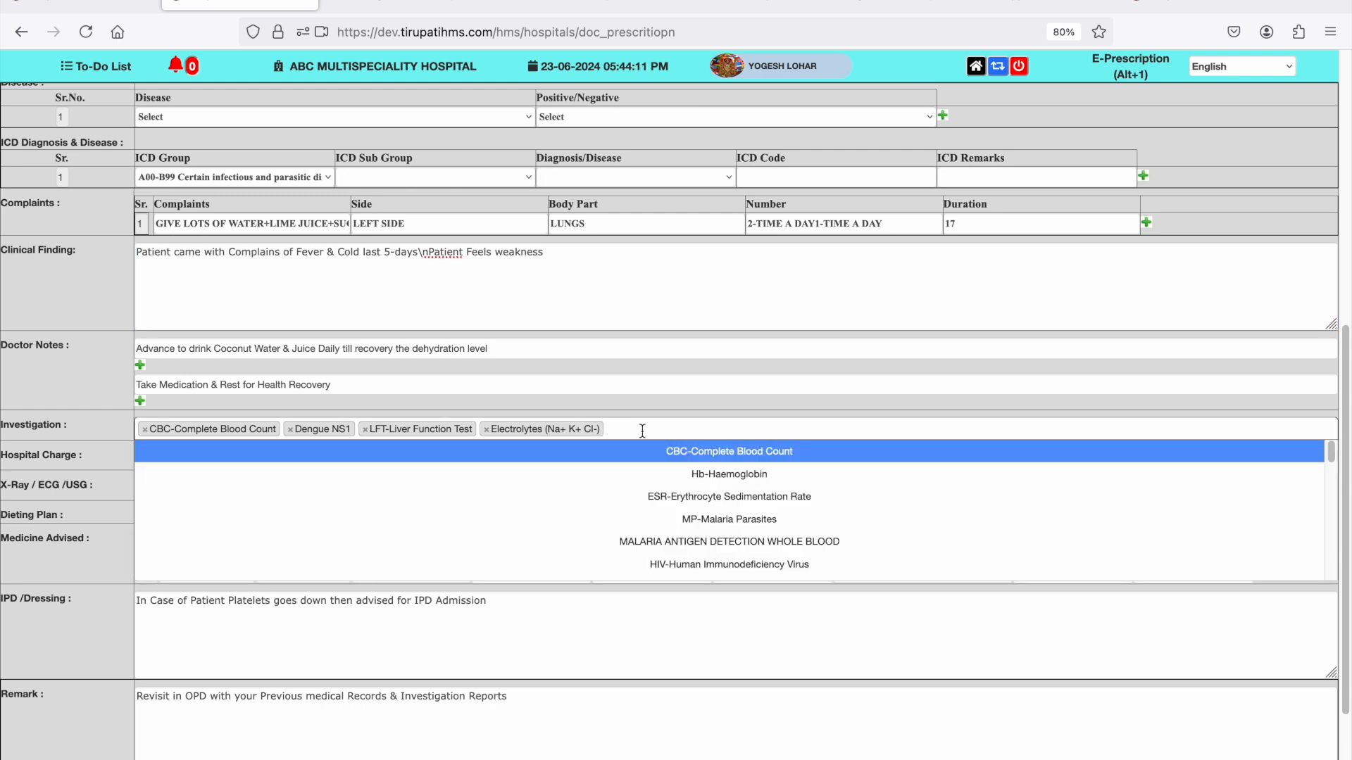
pyautogui.write('sle')
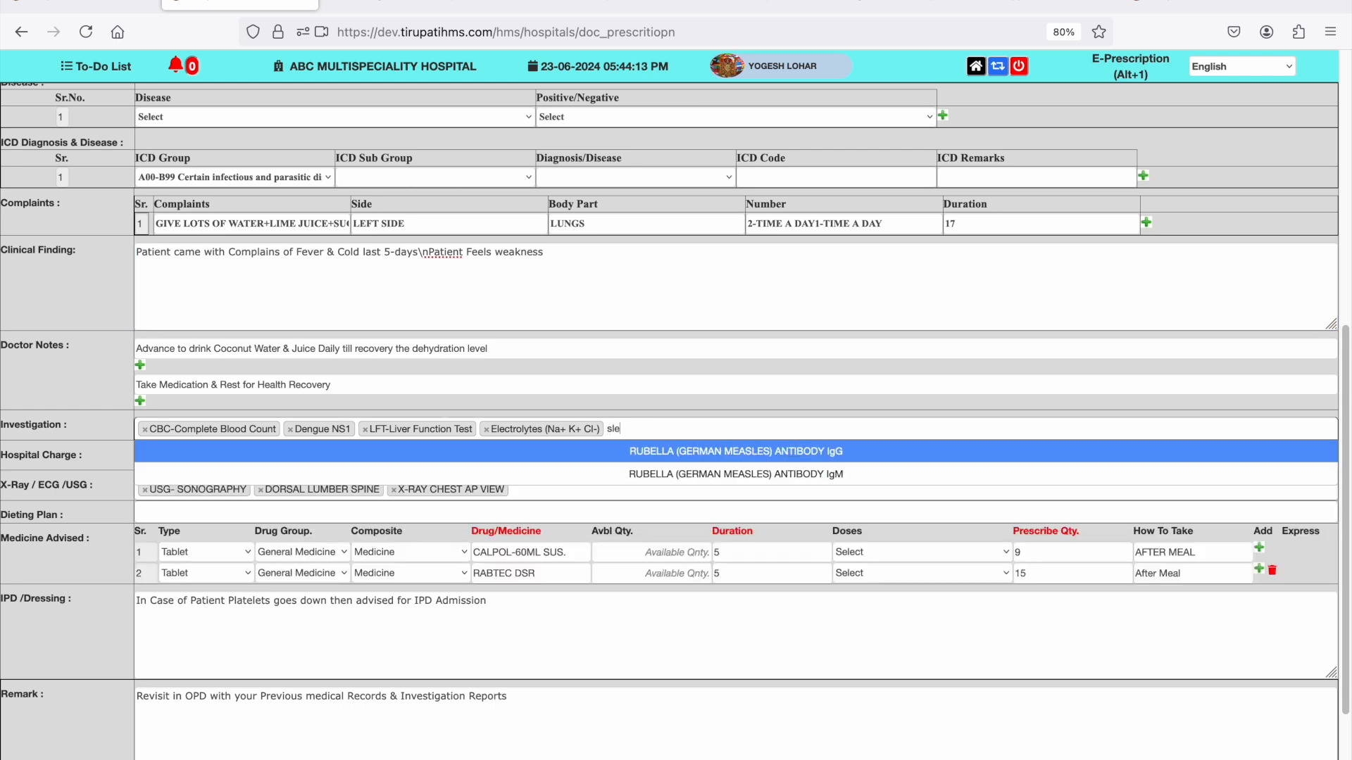
pyautogui.press('BackSpace')
pyautogui.press('BackSpace')
pyautogui.press('BackSpace')
pyautogui.write('ele')
pyautogui.press('Return')
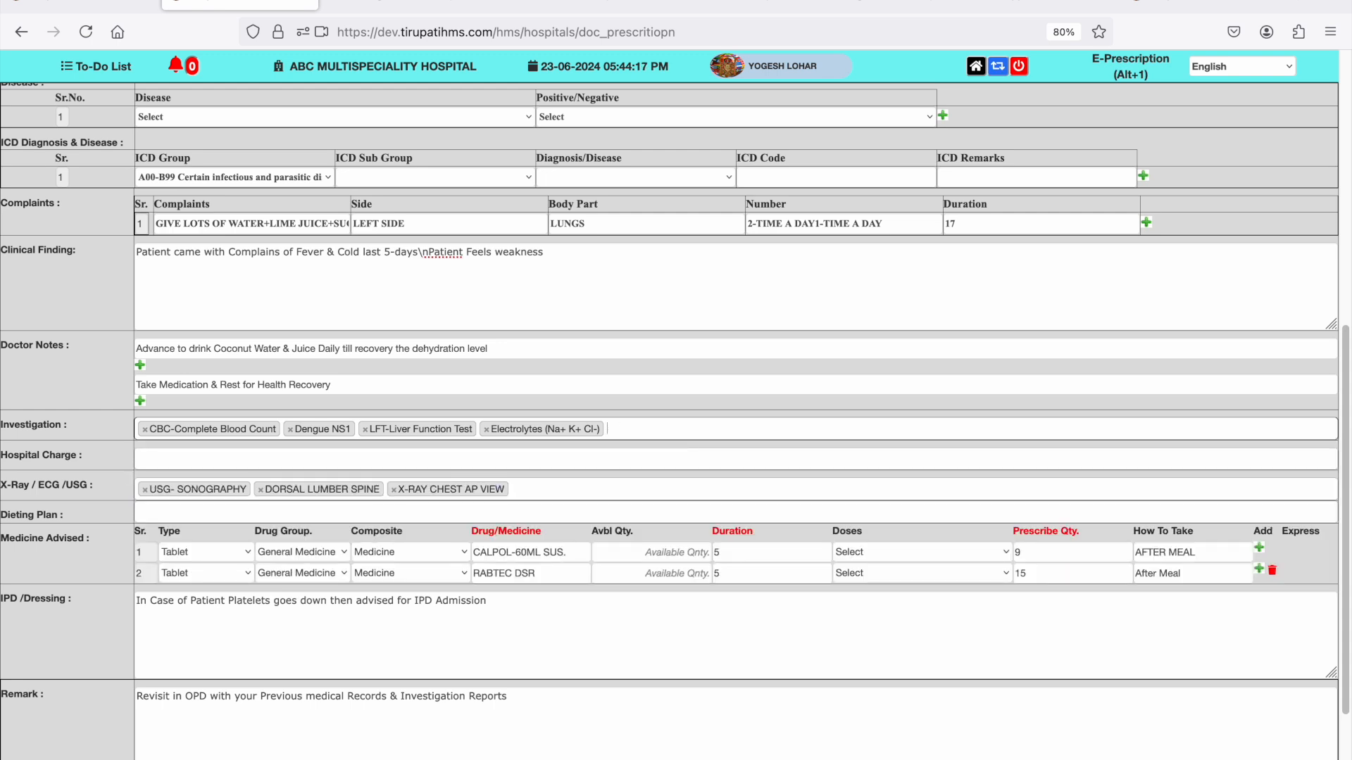
# - Add Blood Sugar (F/PP/R) to the prescription's investigations
pyautogui.write('sugar')
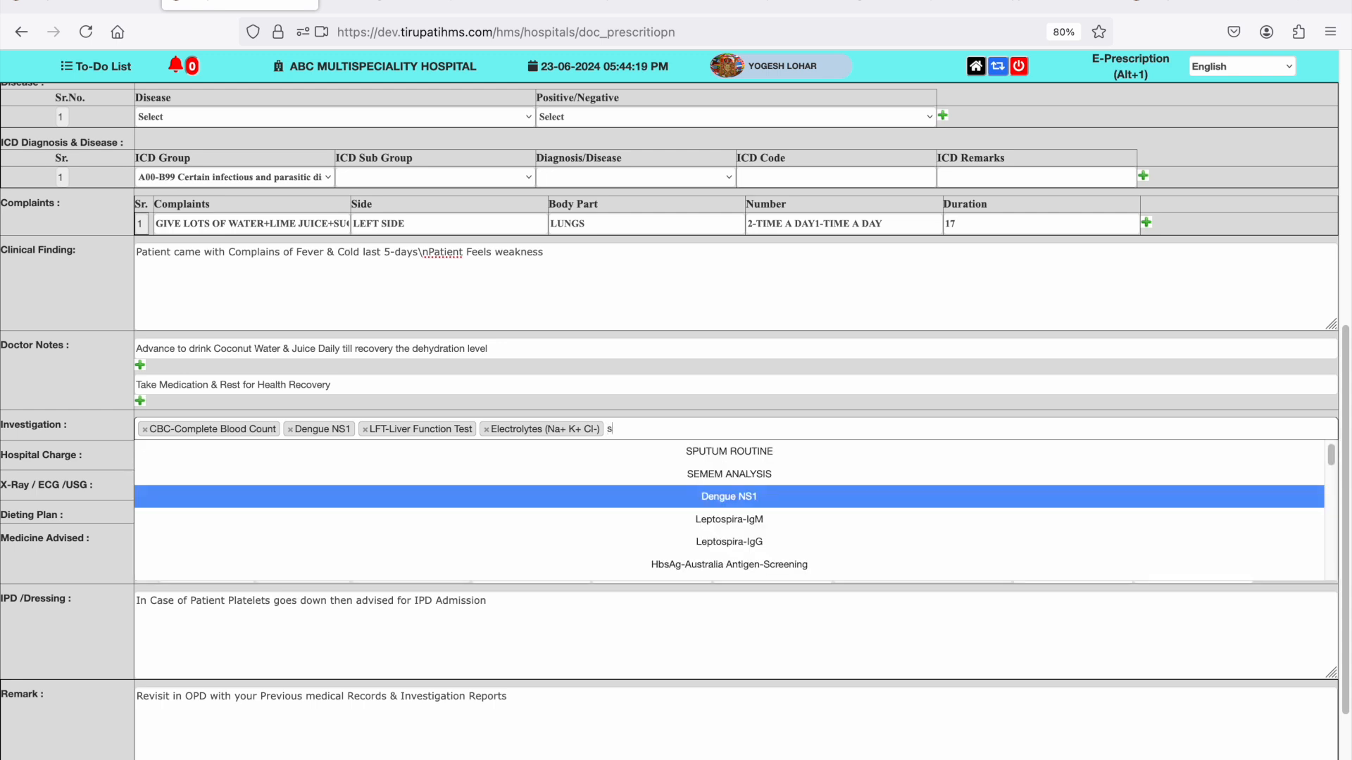
pyautogui.press('Down')
pyautogui.press('Down')
pyautogui.press('Down')
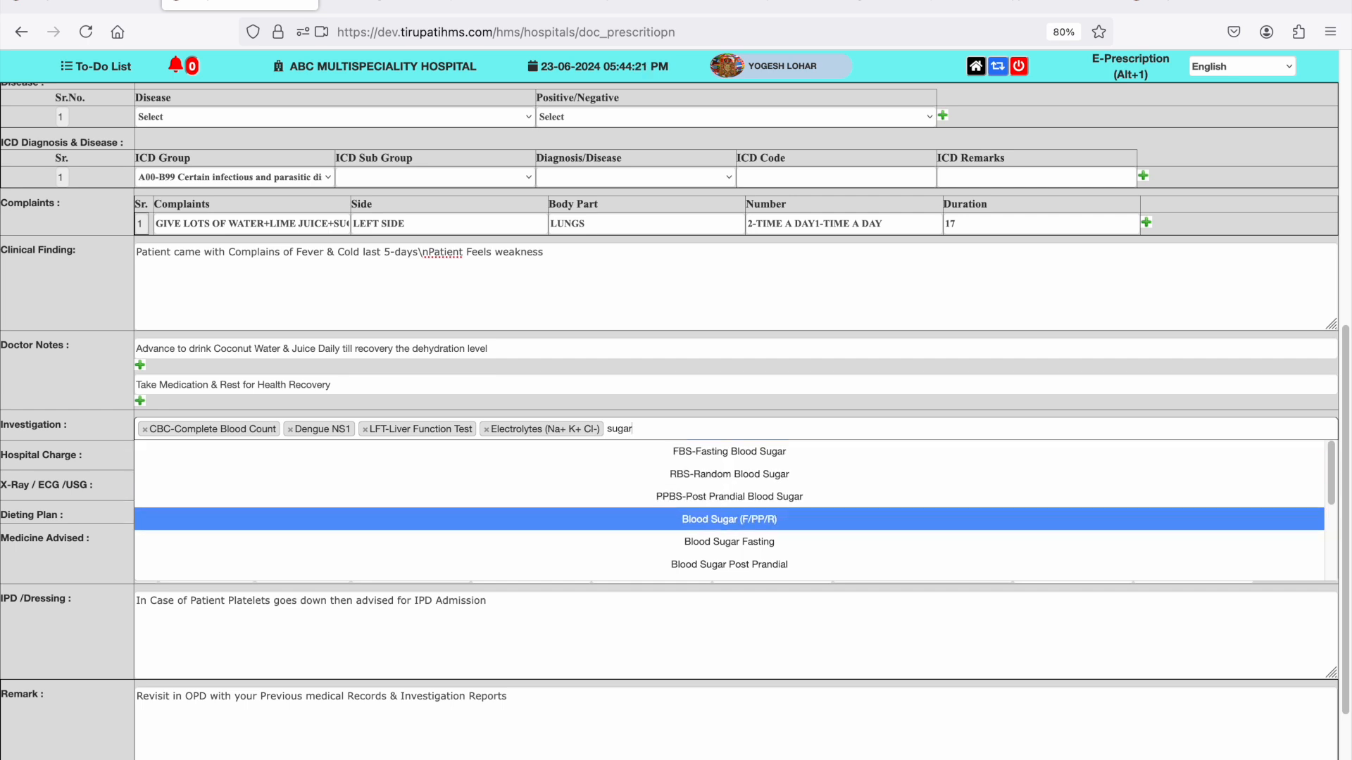
pyautogui.press('Return')
# - Add DRESSING CHARGES as the hospital charge
pyautogui.press('Tab')
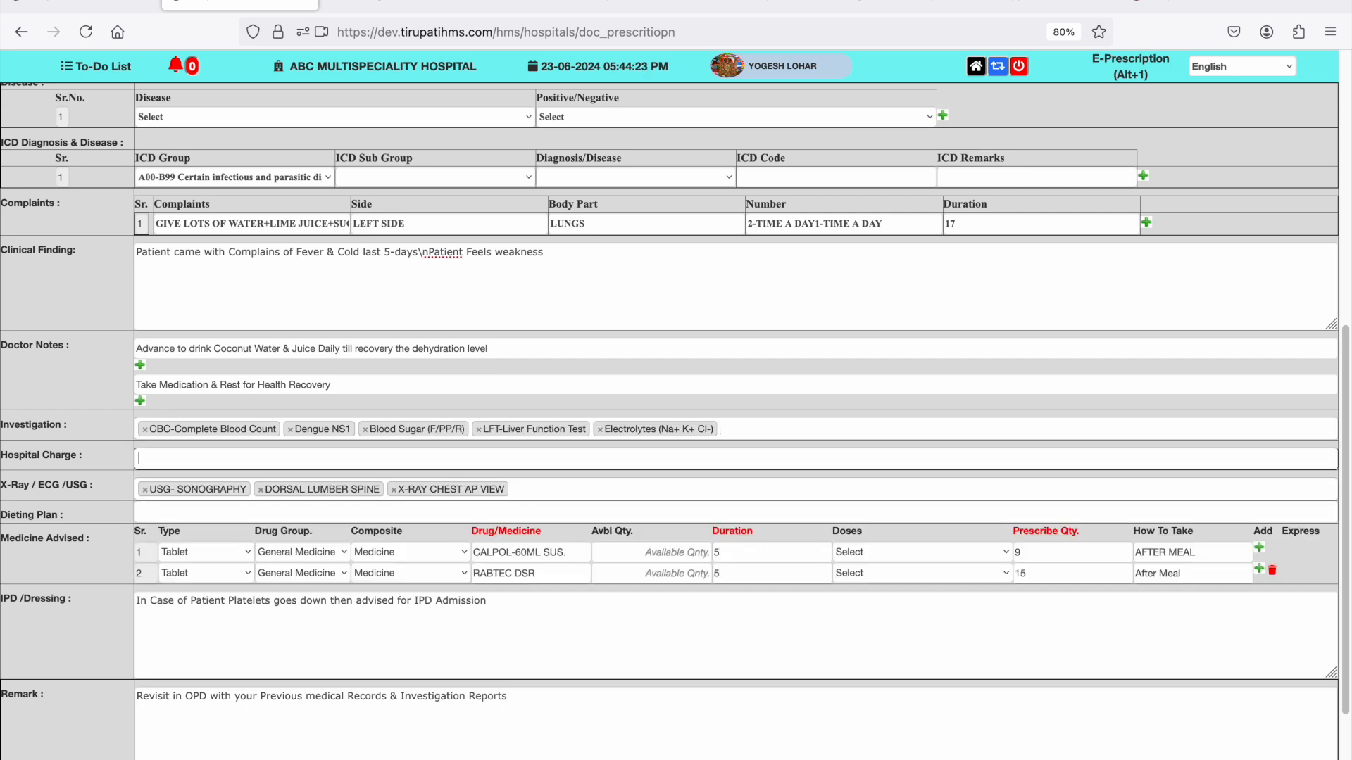
pyautogui.write('dres')
pyautogui.press('Down')
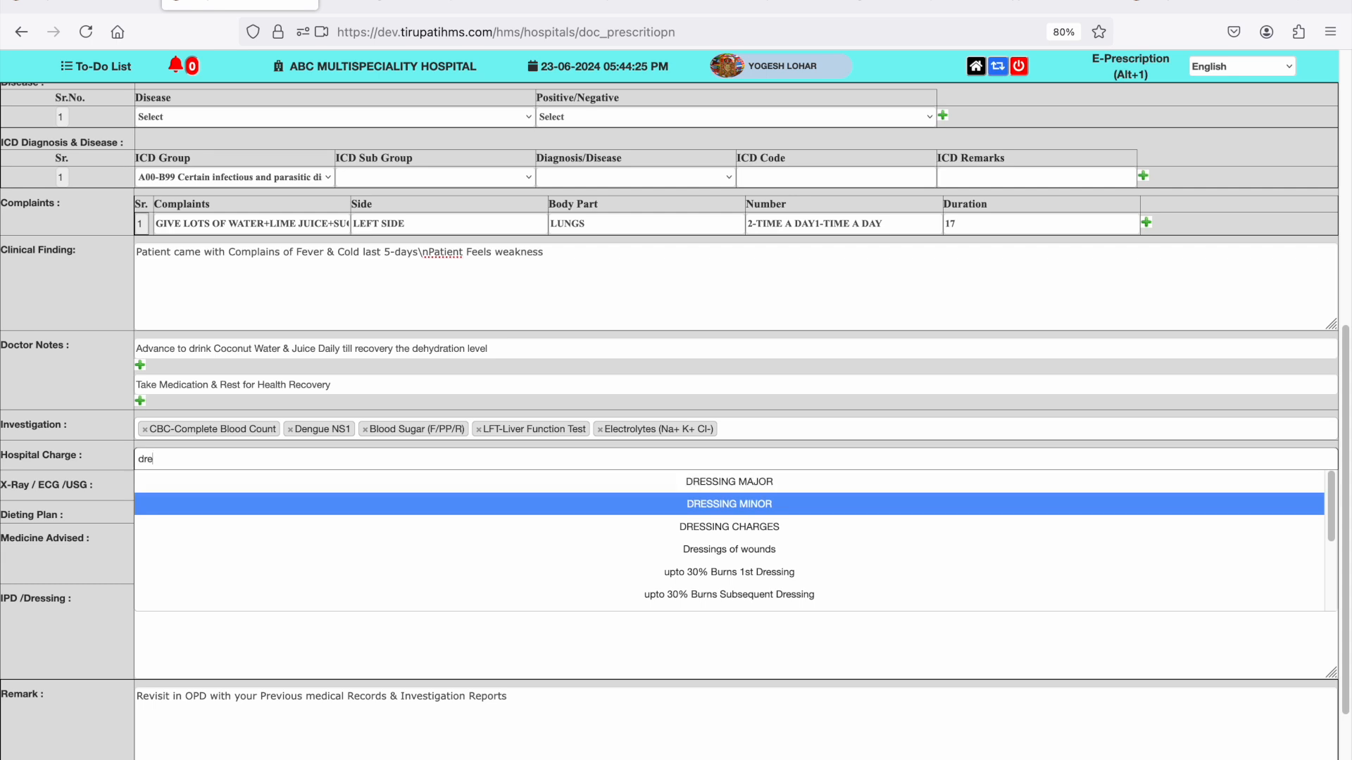
pyautogui.press('Down')
pyautogui.press('Return')
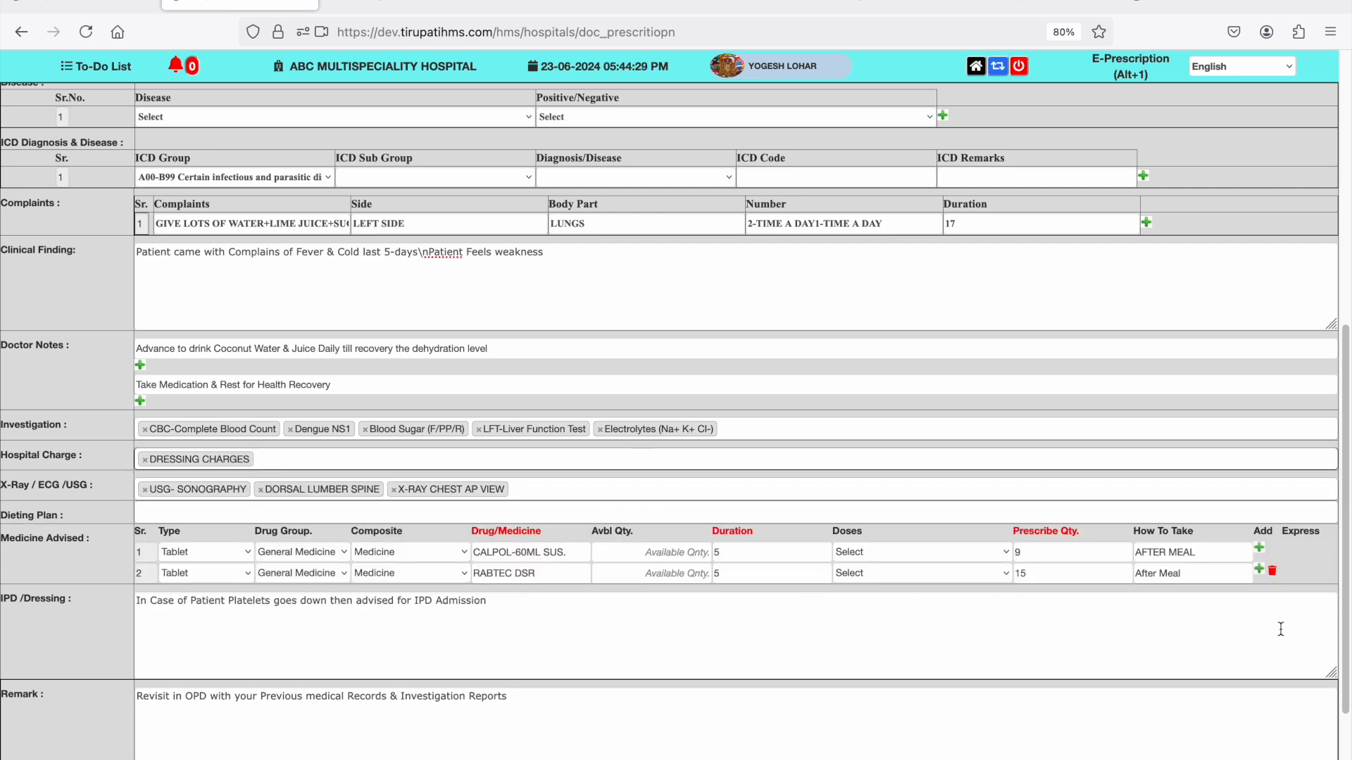
# - Add a third row to the advised medicines and choose AZEE-100 DT TAB as its drug
pyautogui.click(1259, 572)
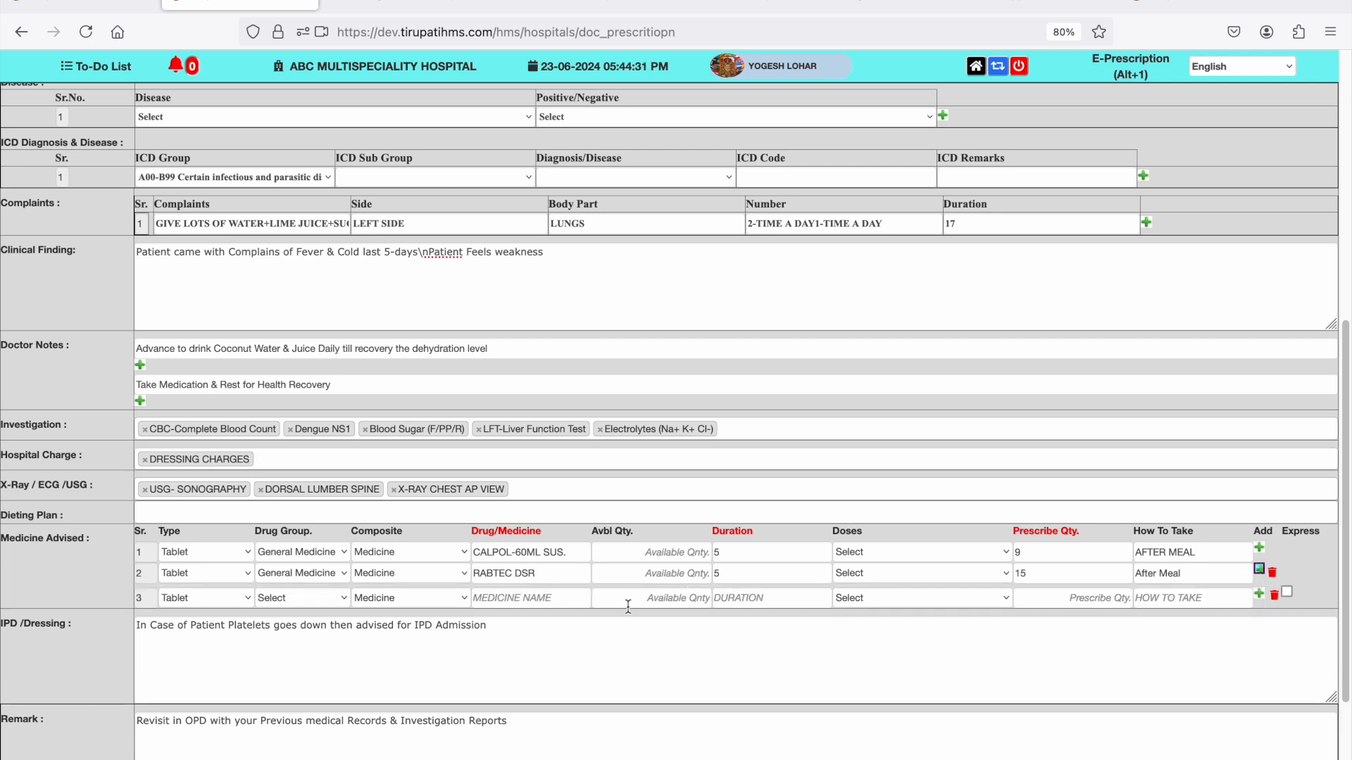
pyautogui.click(562, 601)
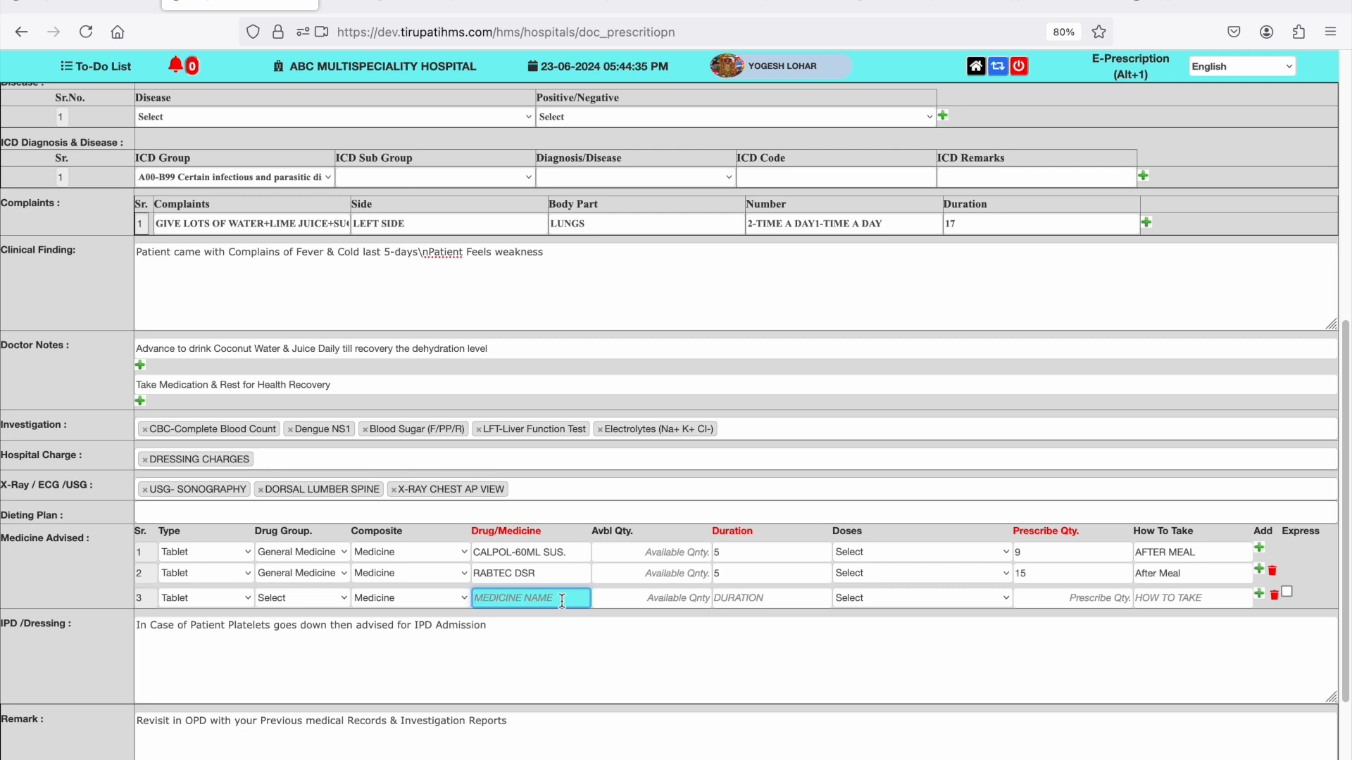
pyautogui.write('a')
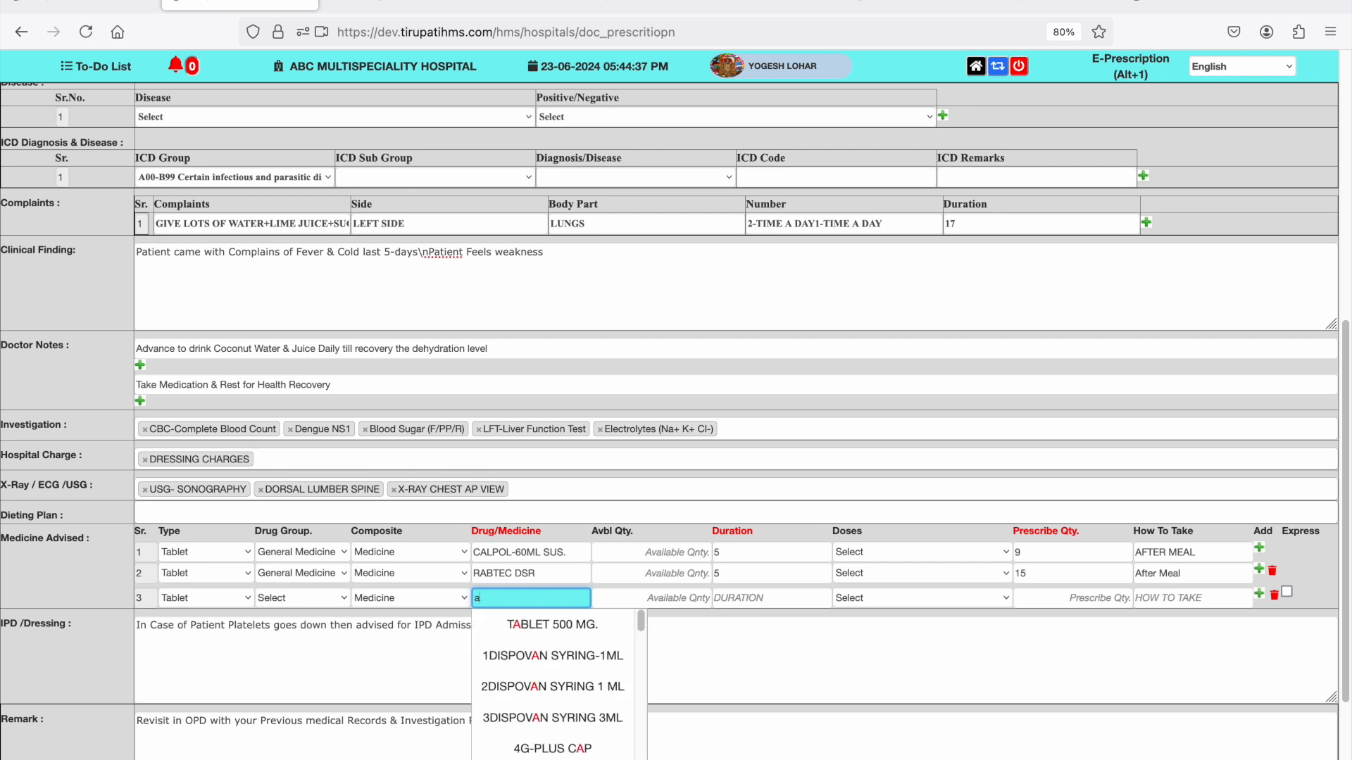
pyautogui.write('z')
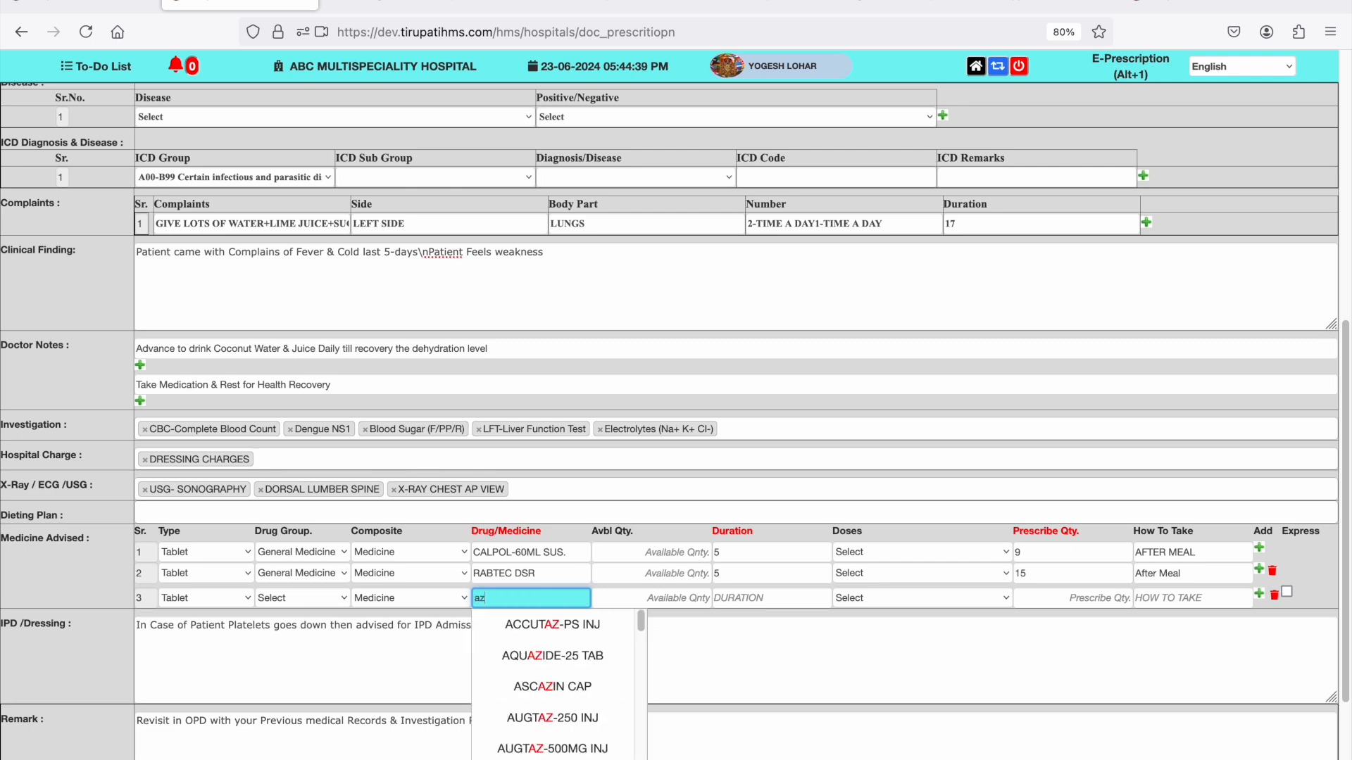
pyautogui.press('BackSpace')
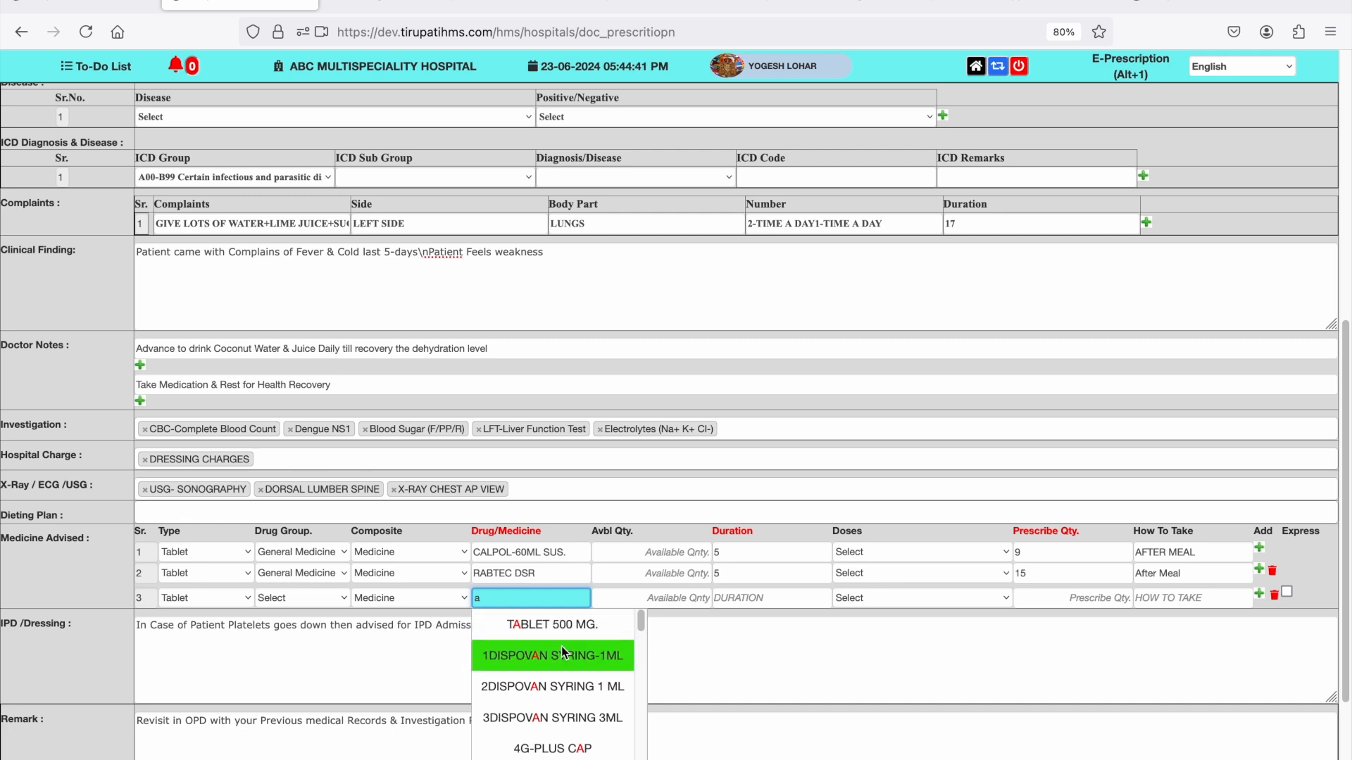
pyautogui.write('zee')
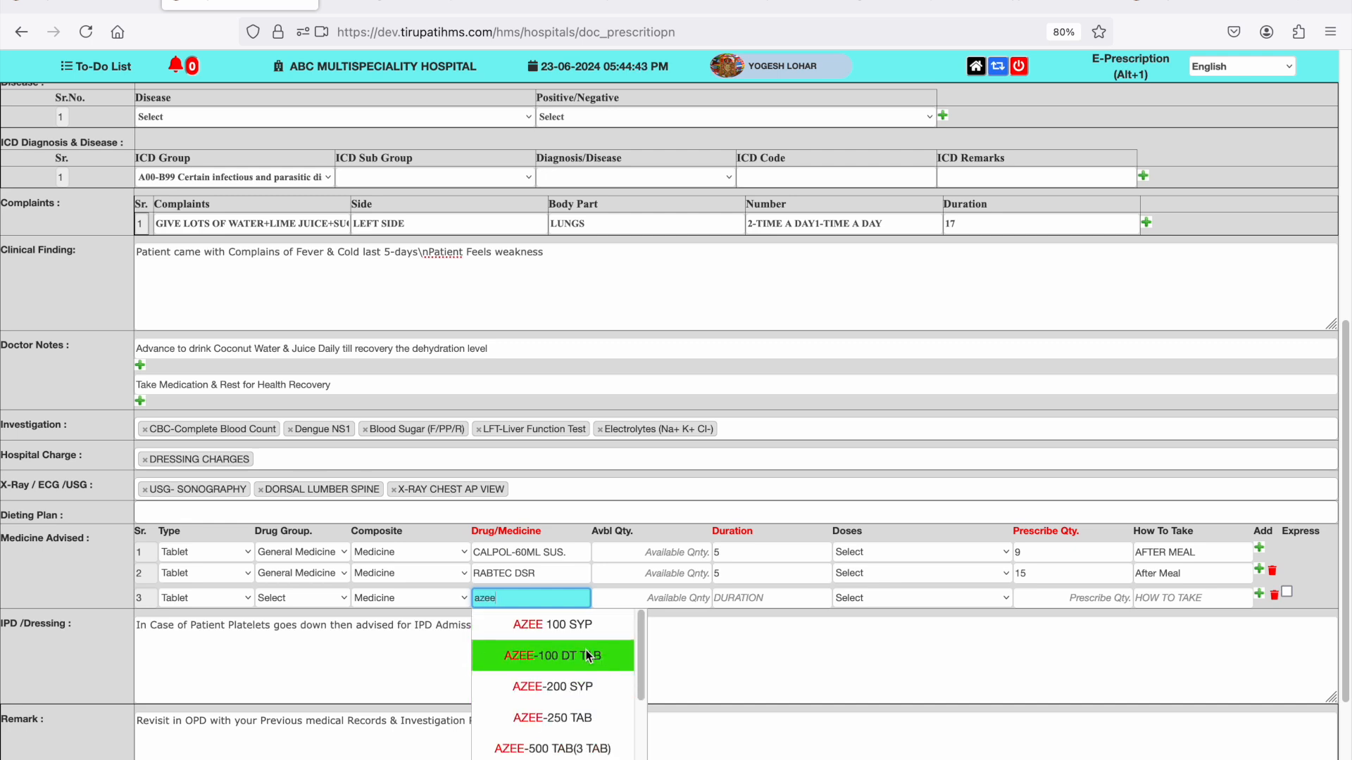
pyautogui.click(590, 656)
# - Give AZEE-100 DT TAB a duration of 10 and a TDS(1-1-1) dose
pyautogui.click(725, 597)
pyautogui.write('10')
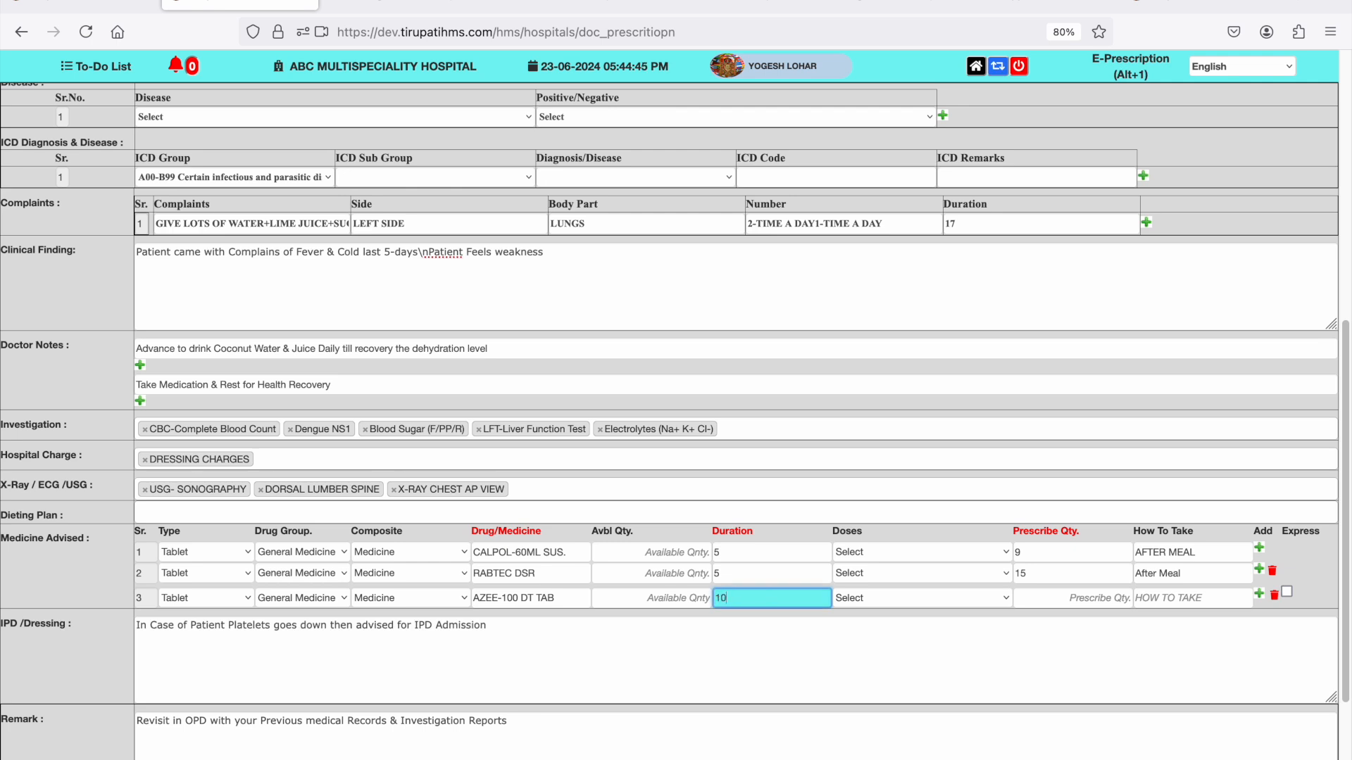
pyautogui.press('Tab')
pyautogui.press('t')
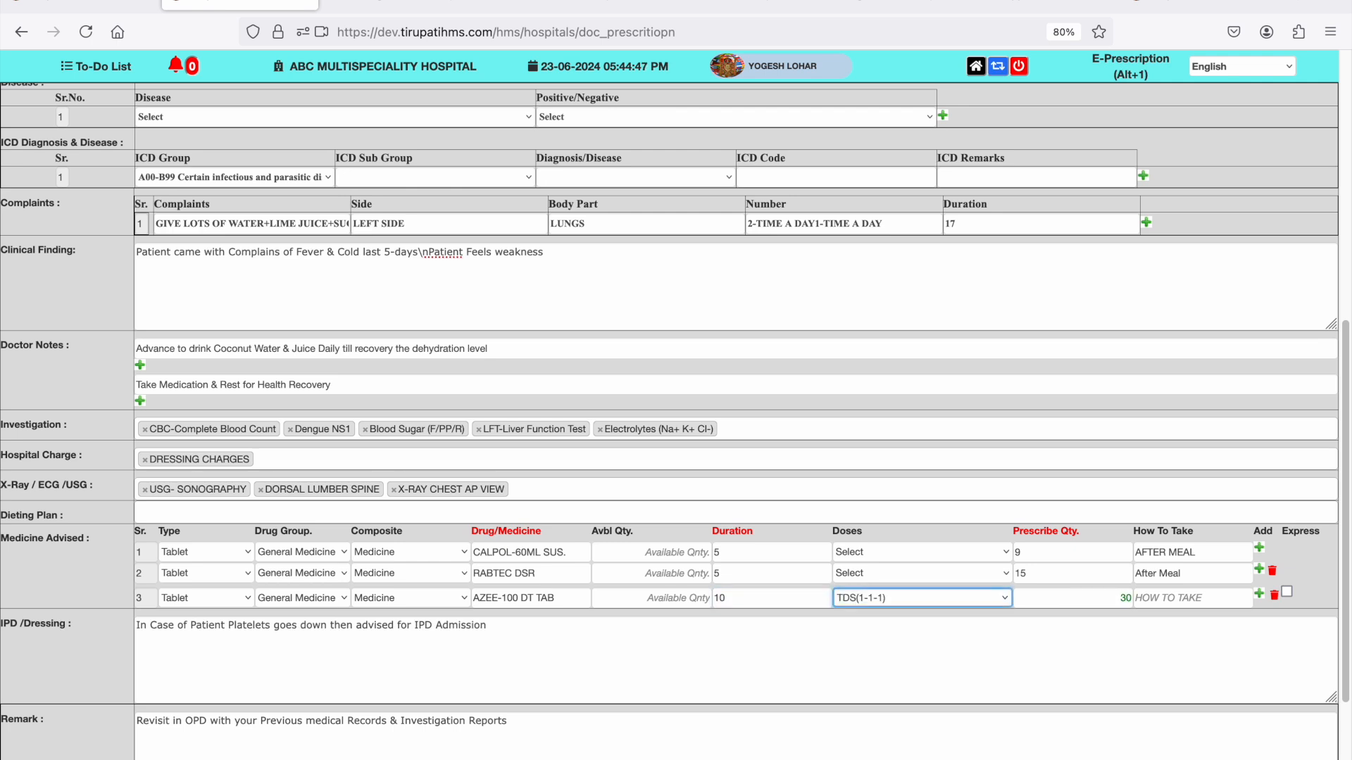
# - Set the dose of RABTEC DSR to BDS(0-1-1) and of CALPOL-60ML SUS. to TDS(1-1-1)
pyautogui.click(939, 574)
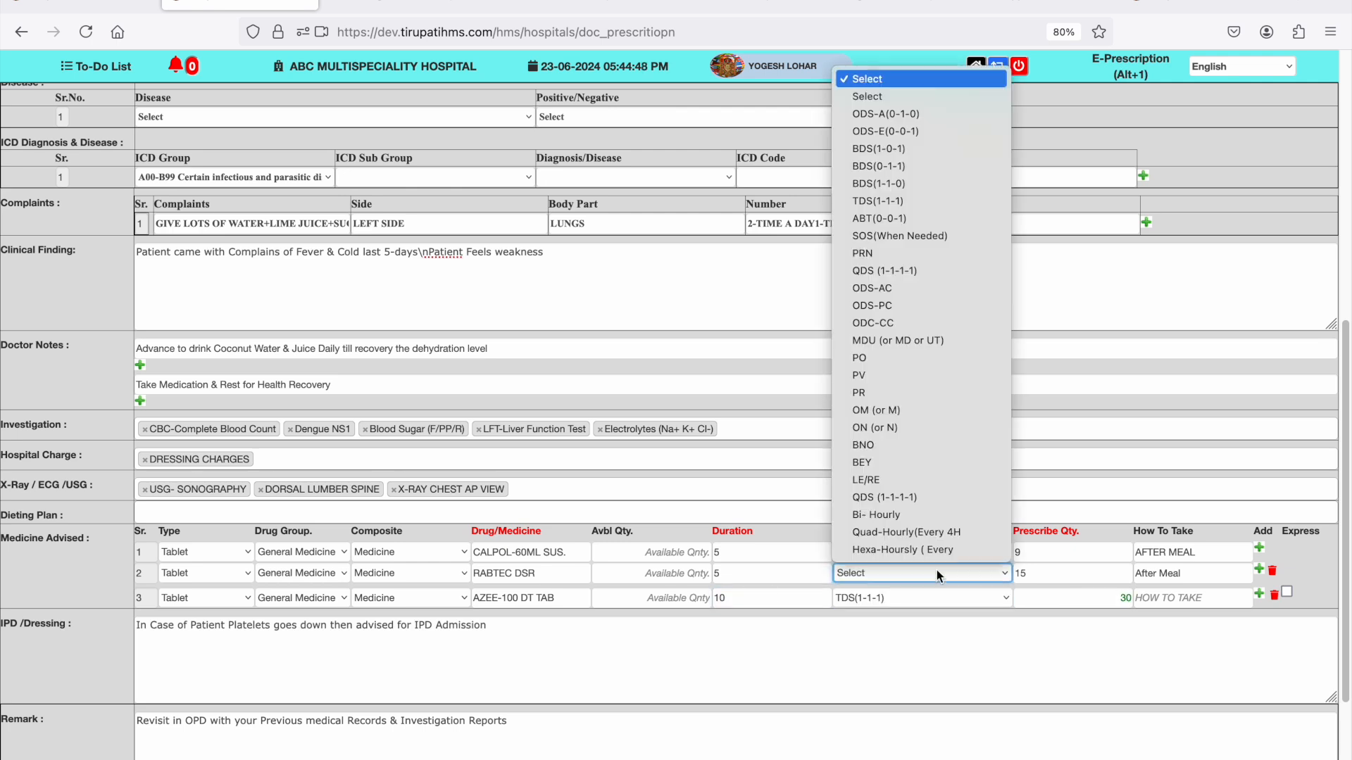
pyautogui.click(898, 171)
pyautogui.click(904, 554)
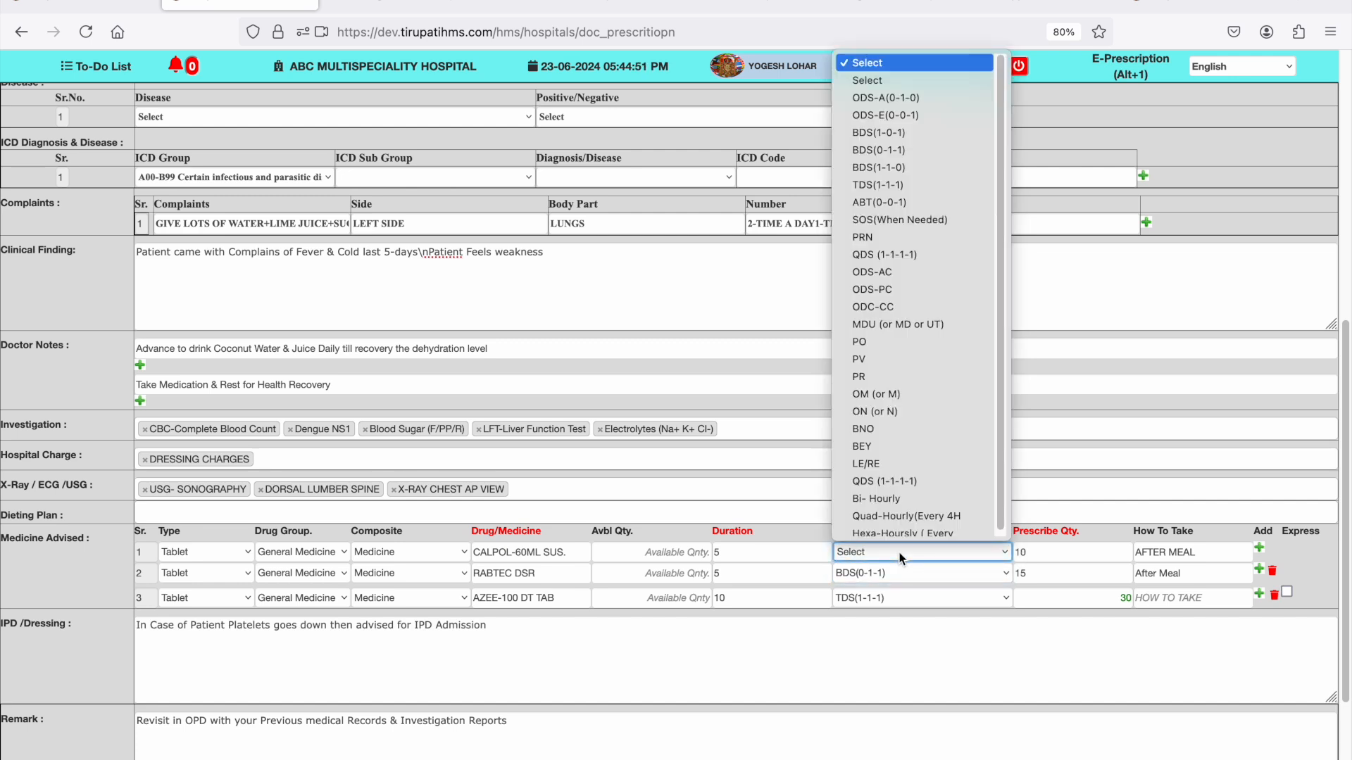
pyautogui.press('t')
pyautogui.press('Return')
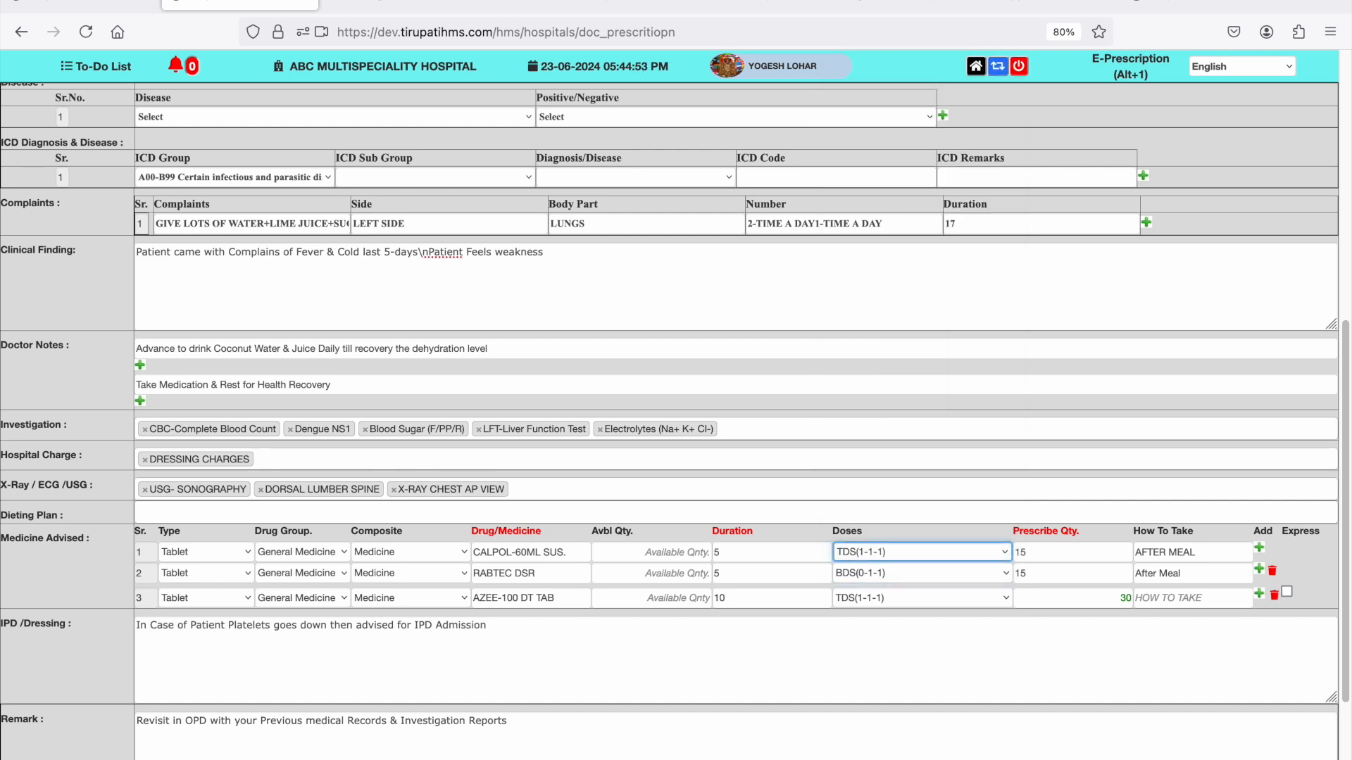
# - Enter "before Meal" as how to take AZEE-100 DT TAB
pyautogui.click(1197, 597)
pyautogui.write('before Meal')
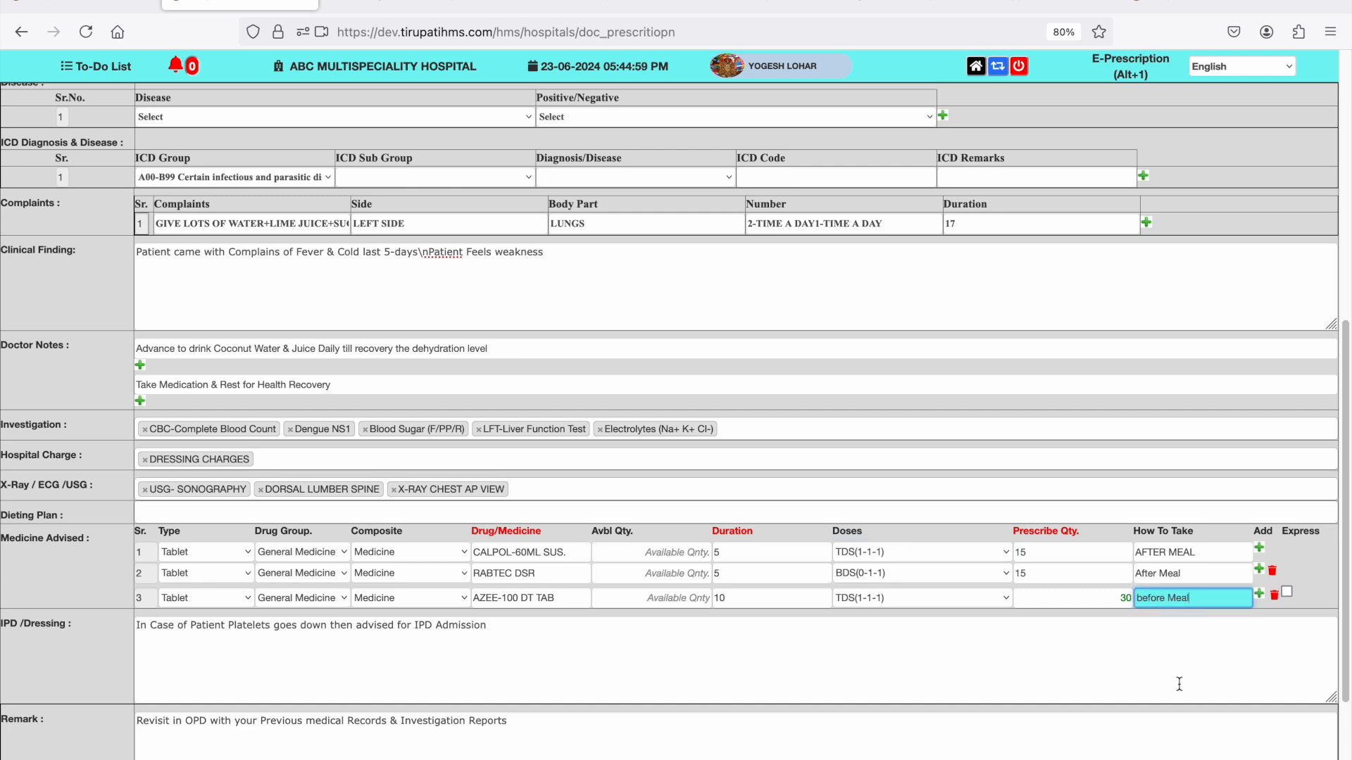
pyautogui.scroll(-2, 1179, 681)
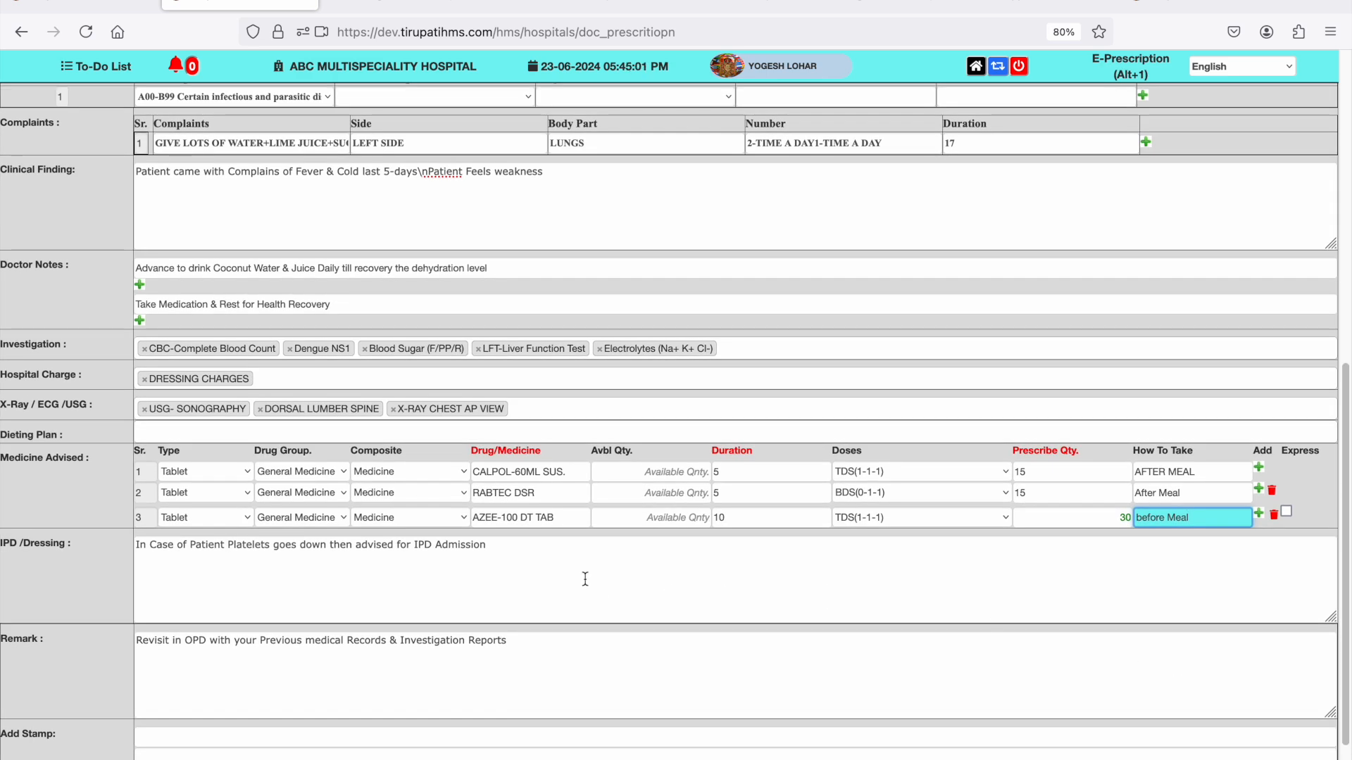
pyautogui.click(585, 579)
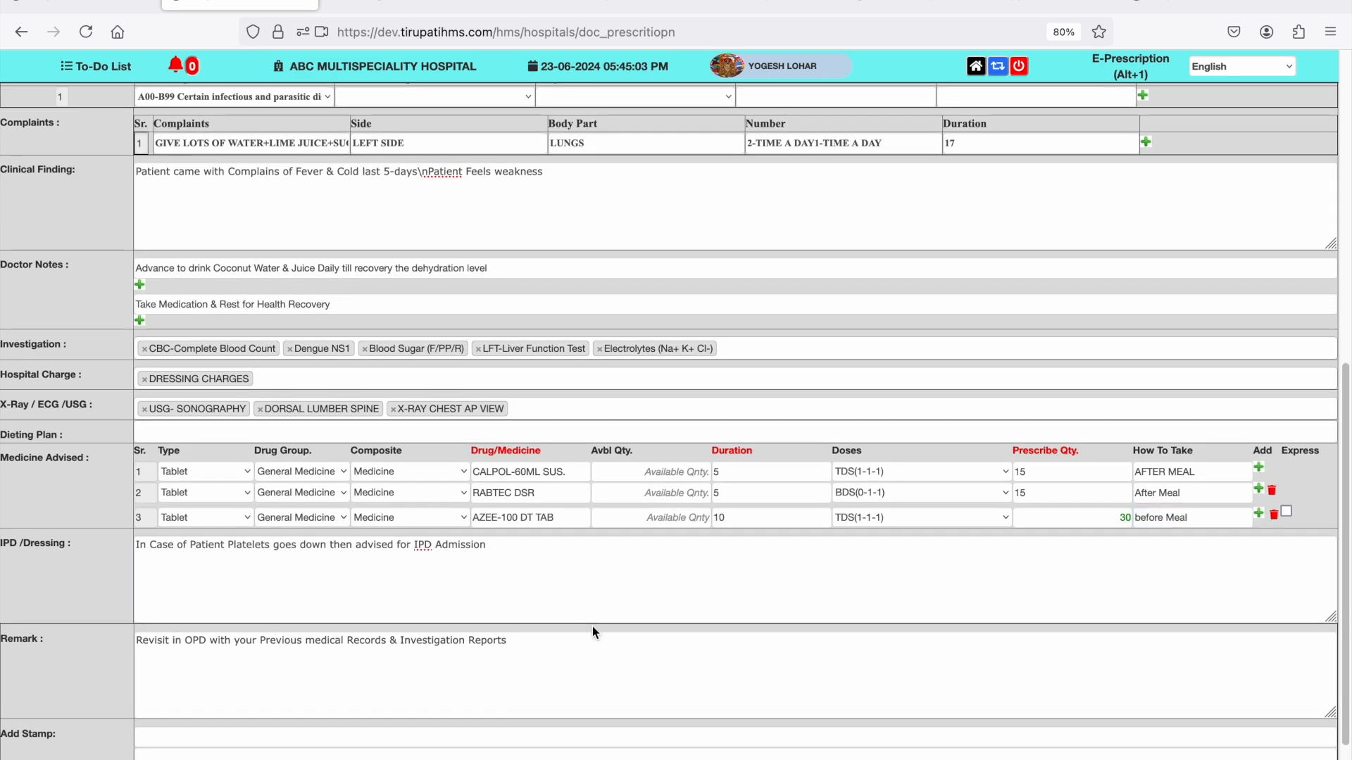
# - Save the completed E-Prescription and open its printable OPD Doctor Prescription
pyautogui.scroll(-2, 593, 627)
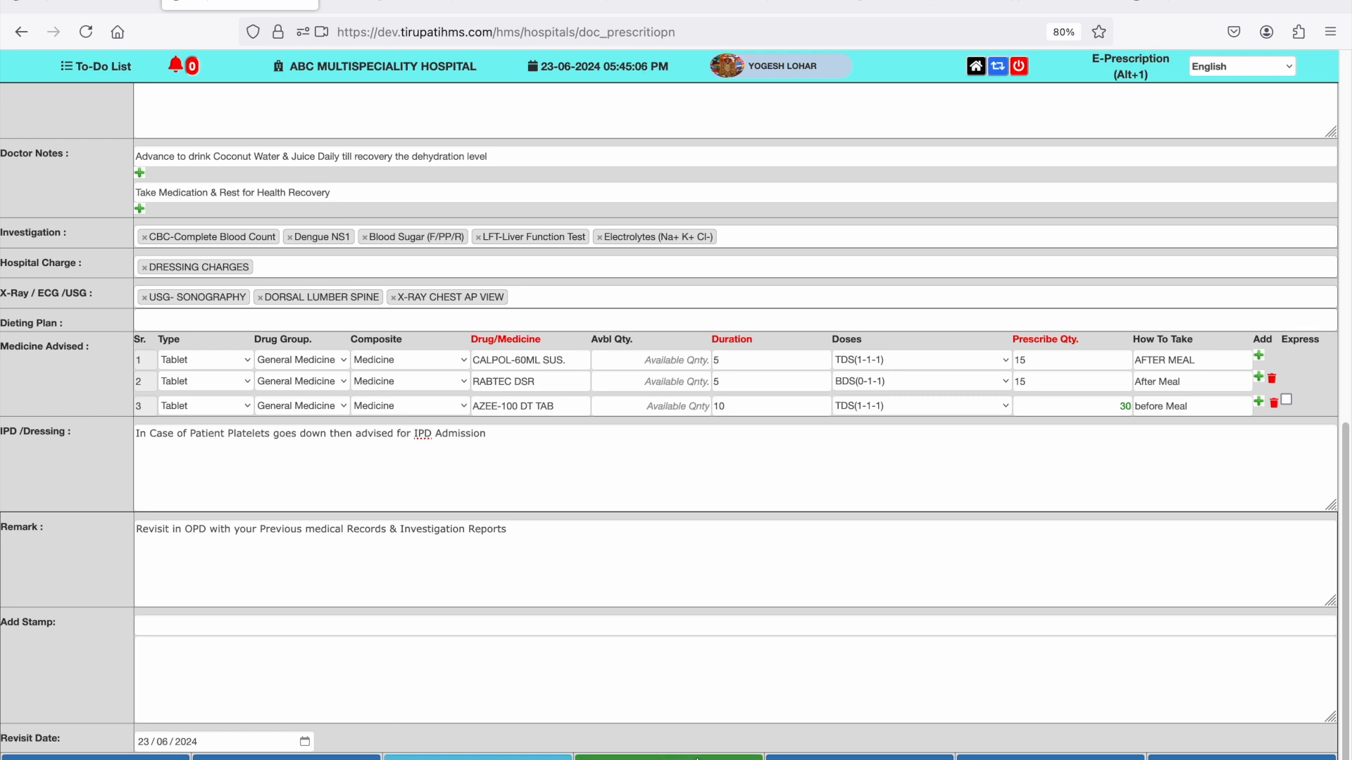
pyautogui.click(697, 758)
pyautogui.click(809, 466)
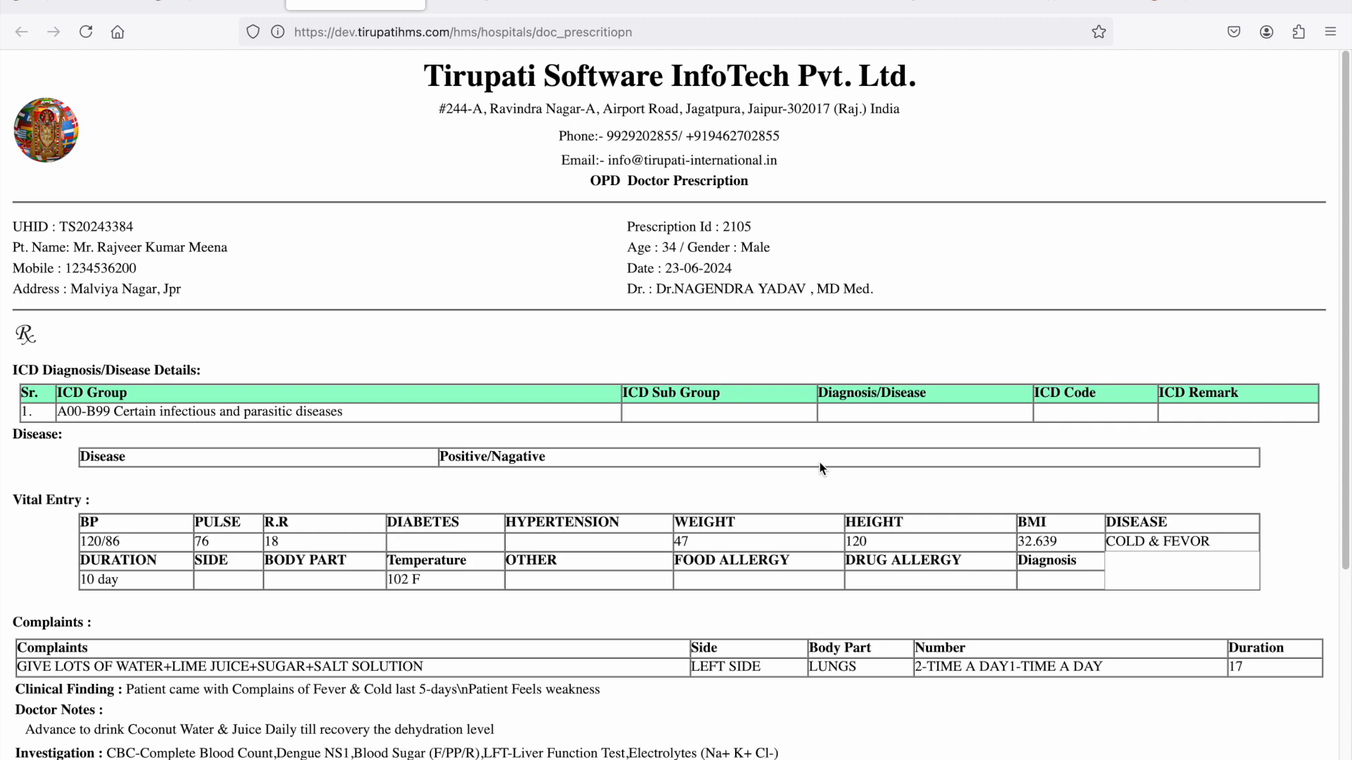
# - Review the printable prescription from the patient details through complaints and medicines to the signature
pyautogui.scroll(-5, 821, 468)
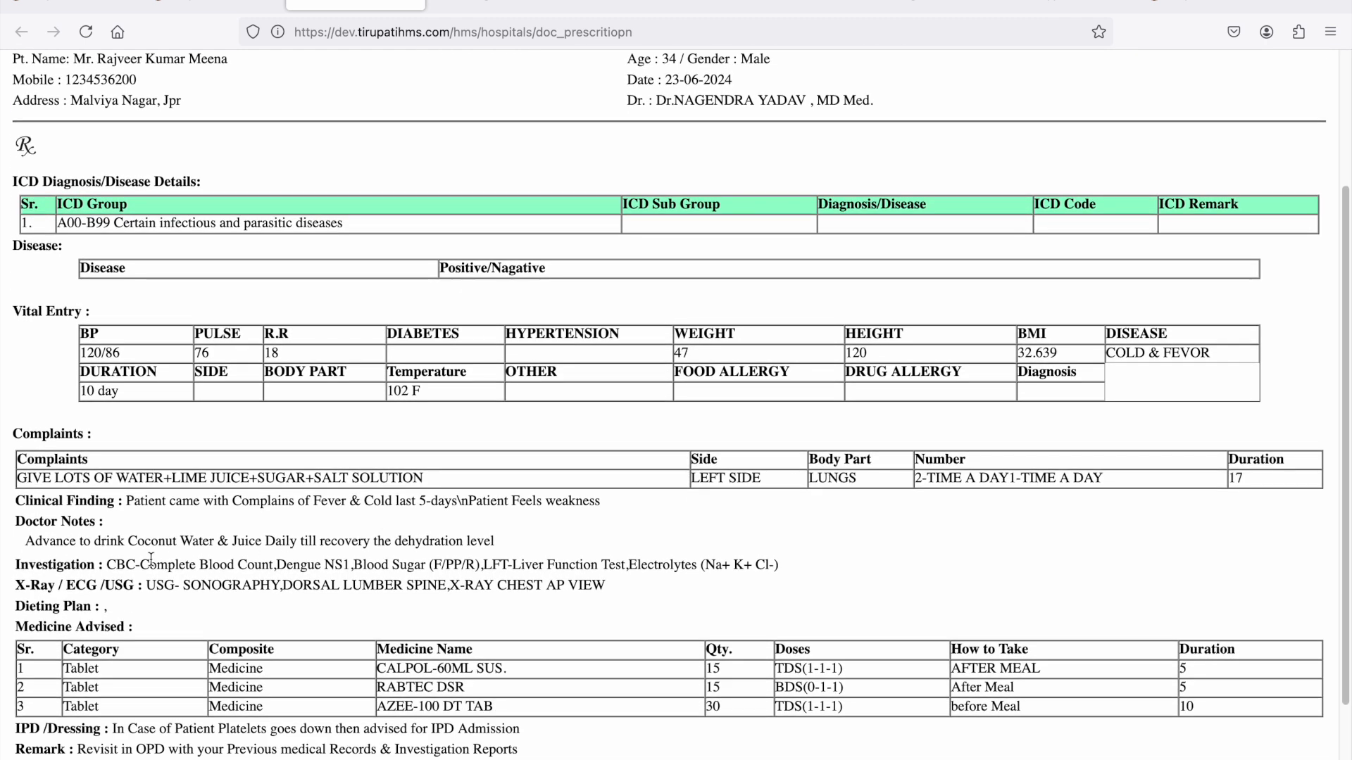
pyautogui.scroll(-4, 150, 561)
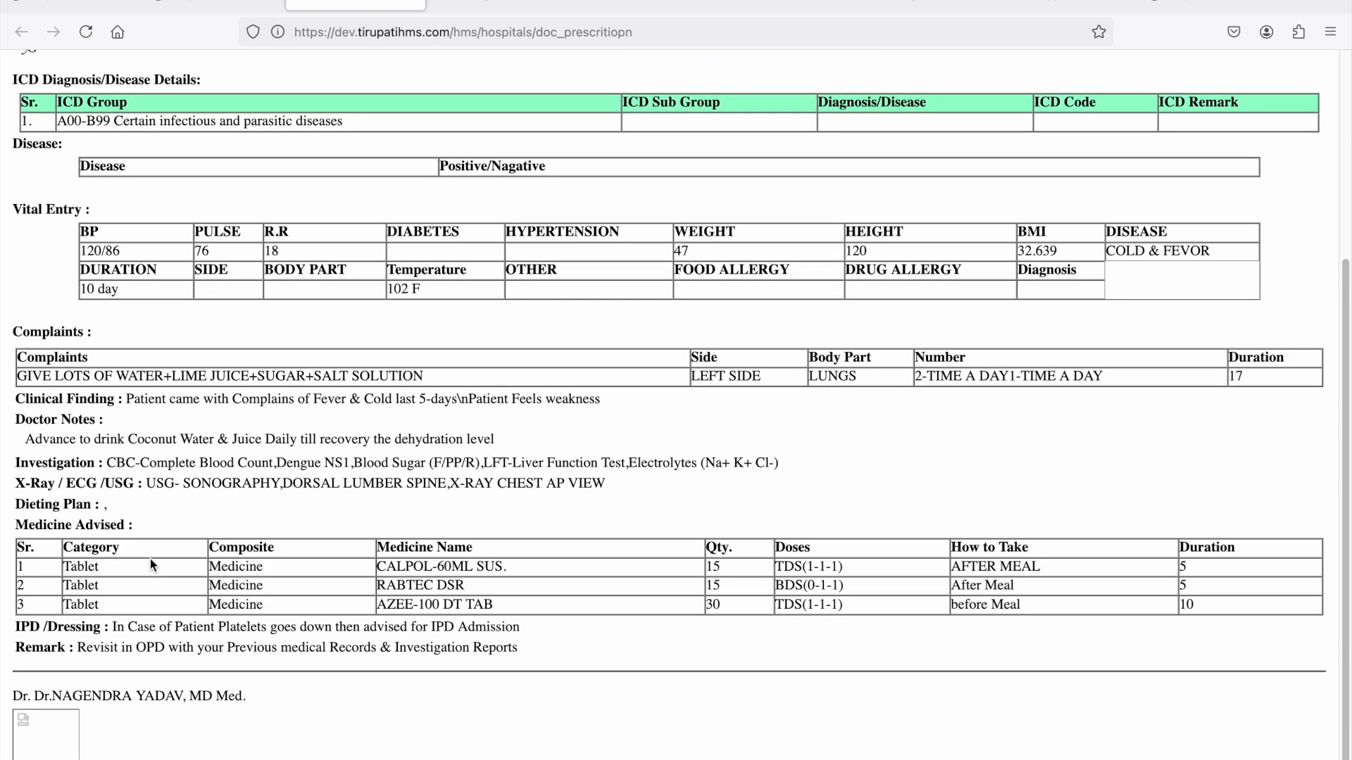
pyautogui.scroll(-1, 150, 564)
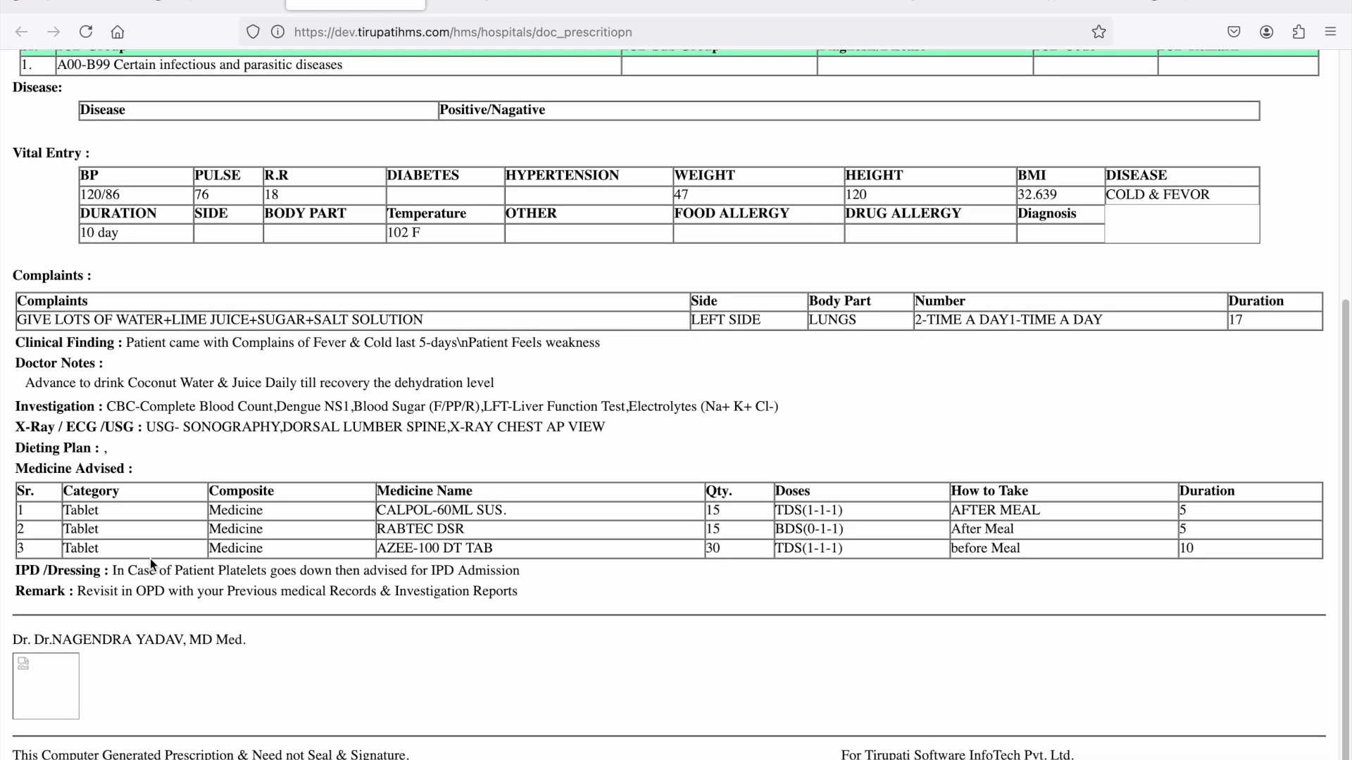
pyautogui.scroll(9, 150, 559)
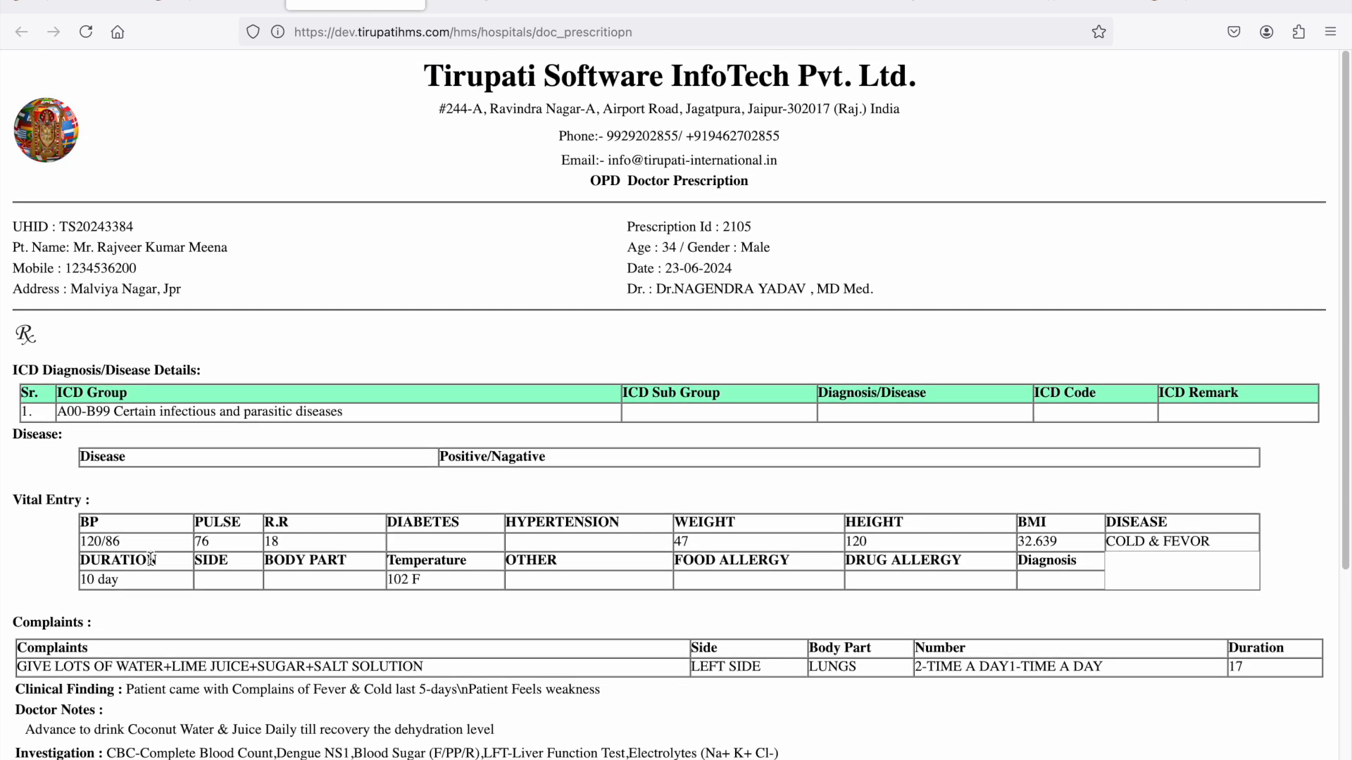
# - Return to the E-Prescription page and view the patient list and the saved prescription document entry
pyautogui.click(211, 4)
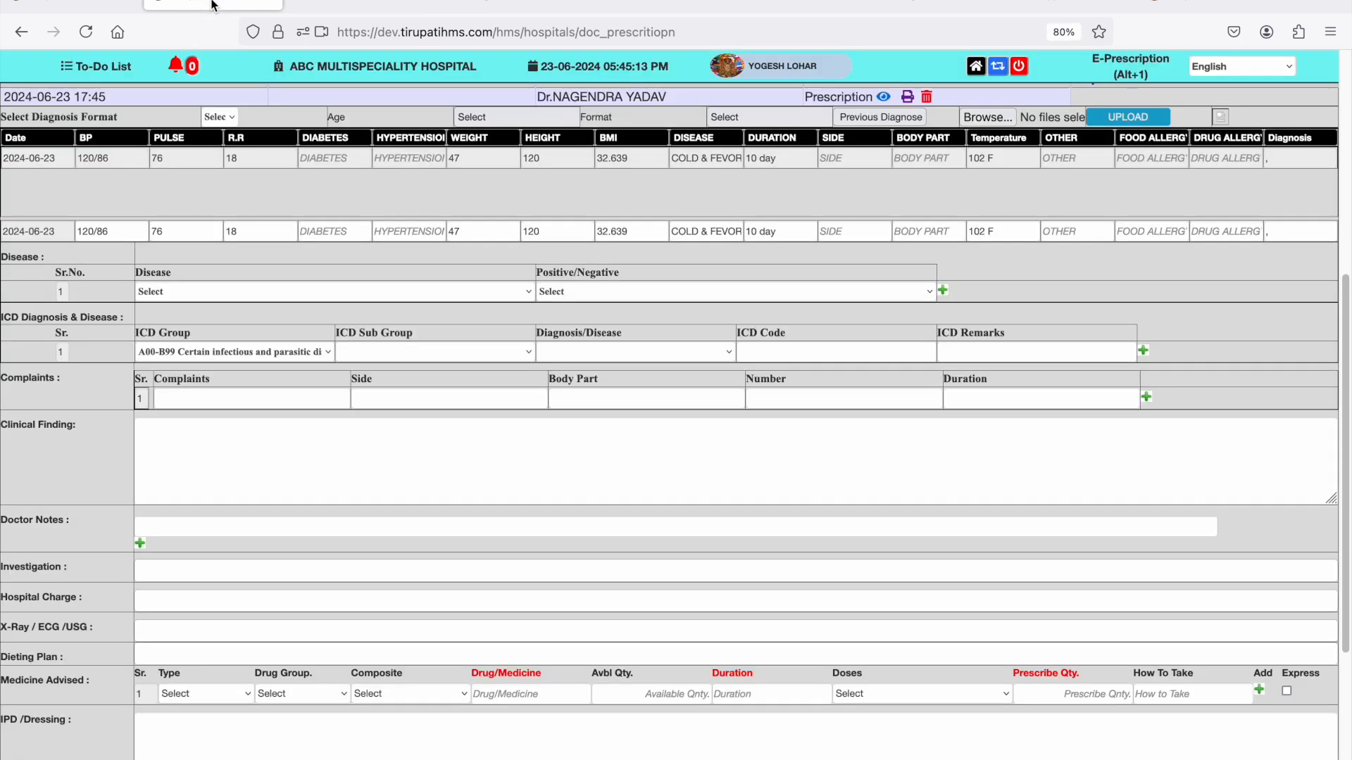
pyautogui.scroll(3, 971, 81)
pyautogui.scroll(6, 972, 81)
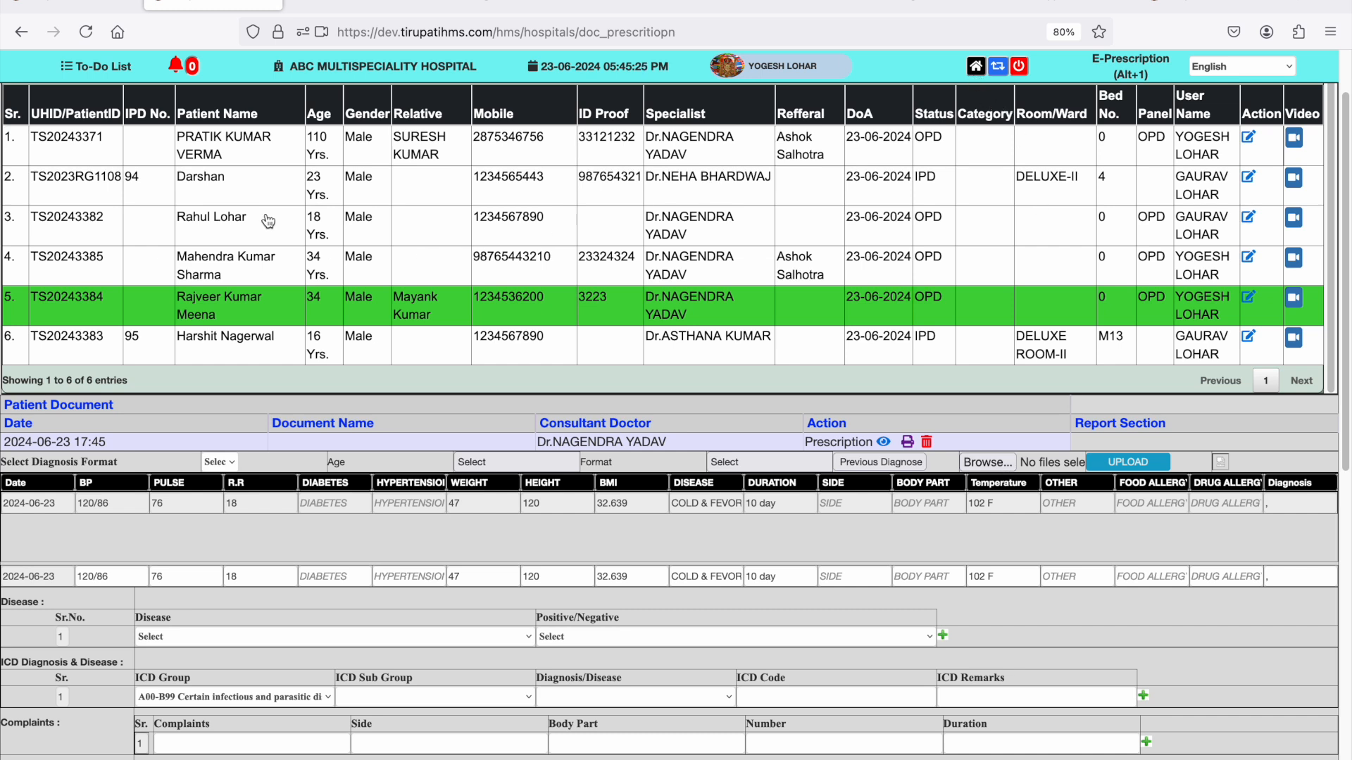
# - Switch to OP Billing and load the prescribed charges of the patient flagged with an alert
pyautogui.click(975, 66)
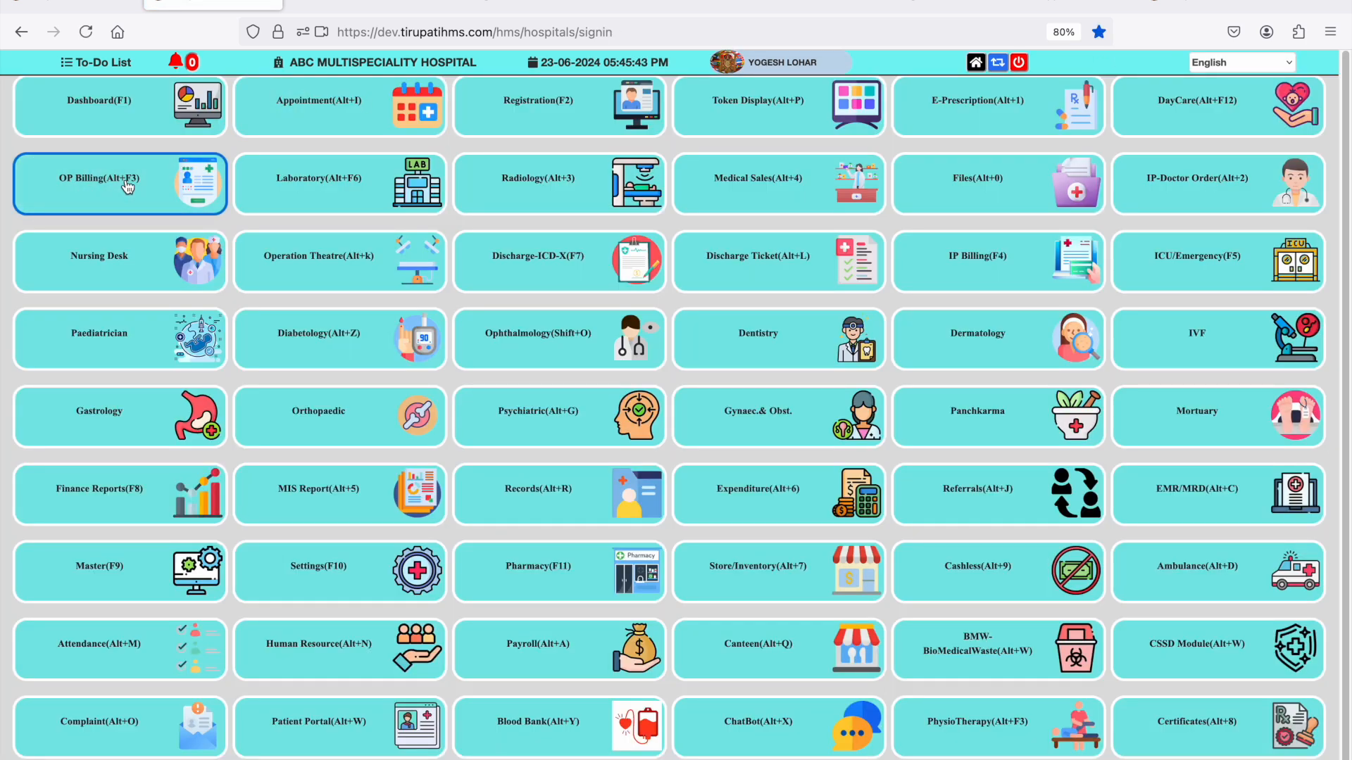
pyautogui.click(128, 187)
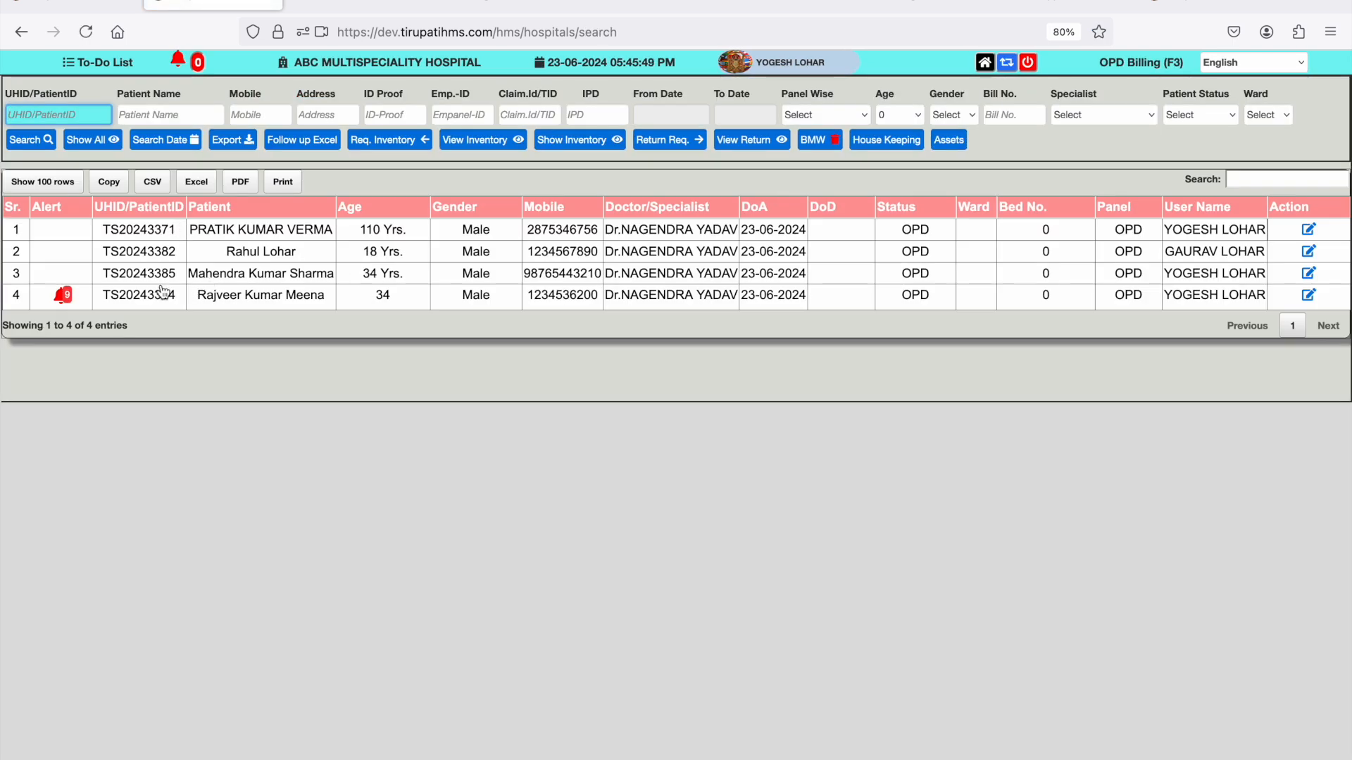
pyautogui.click(70, 305)
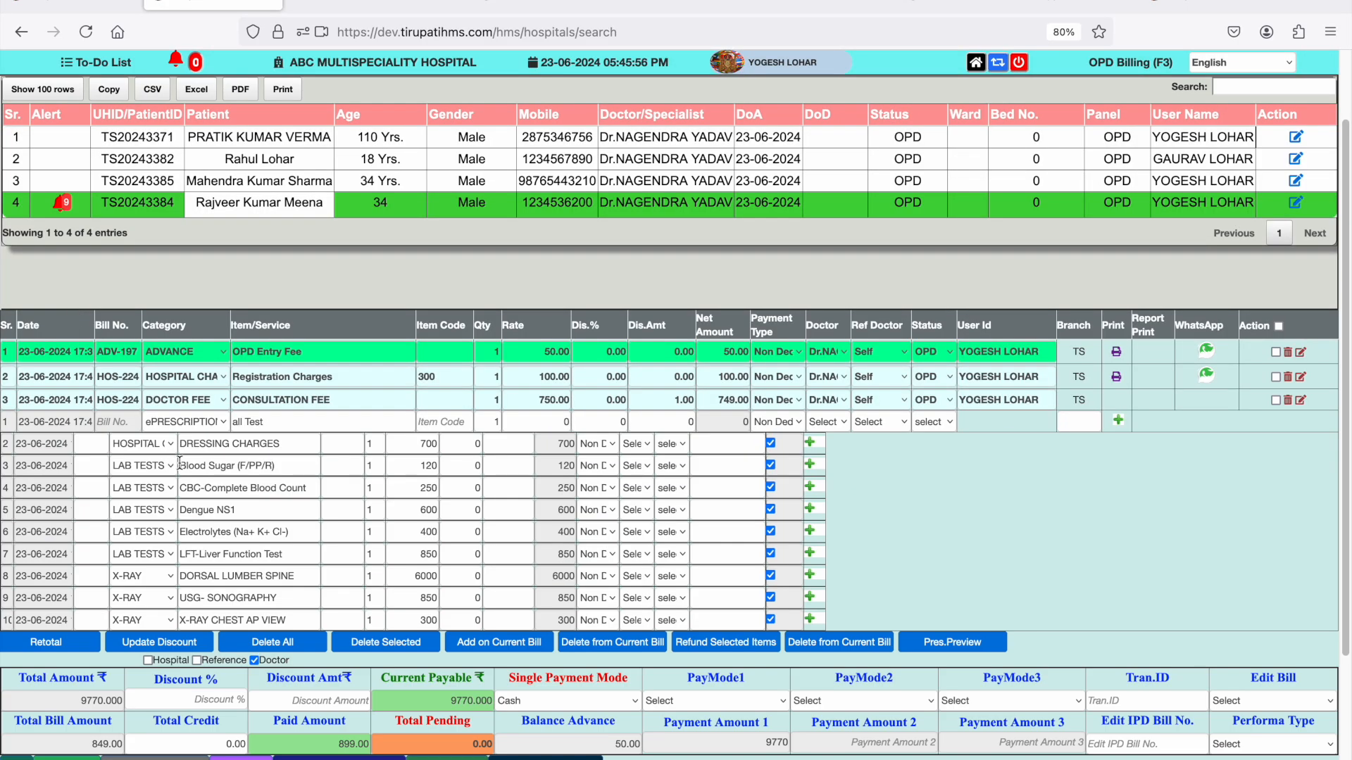
# - Exclude the DORSAL LUMBER SPINE charge from the patient's bill and include it again
pyautogui.scroll(-4, 180, 462)
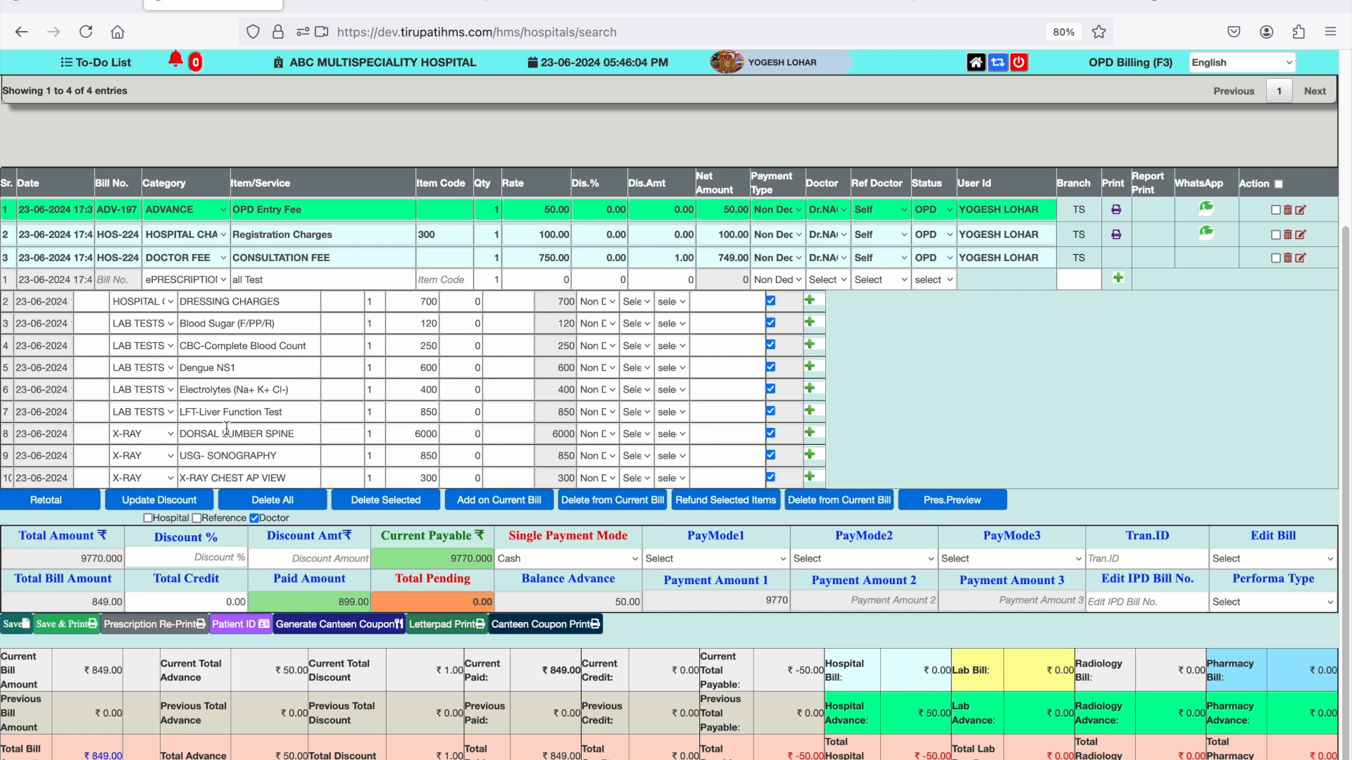
pyautogui.click(91, 556)
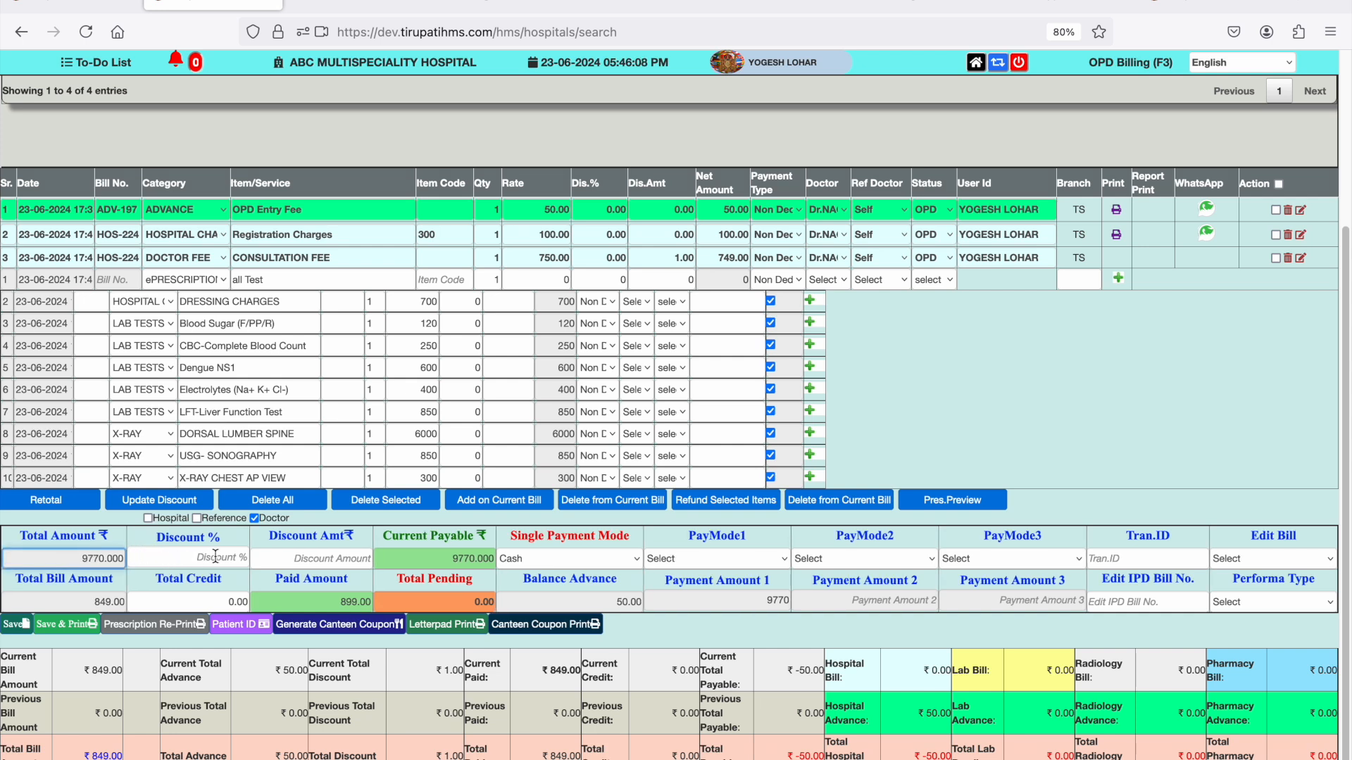
pyautogui.click(771, 434)
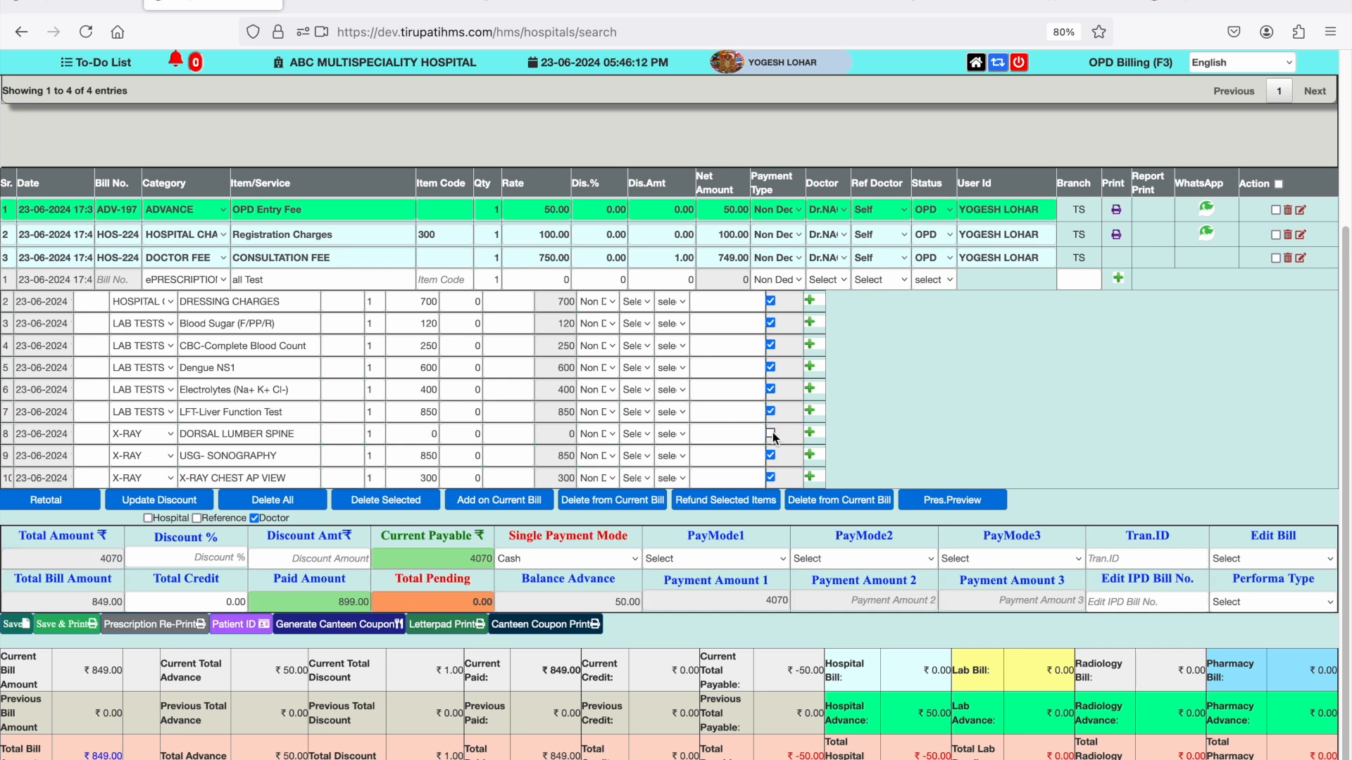
pyautogui.click(771, 433)
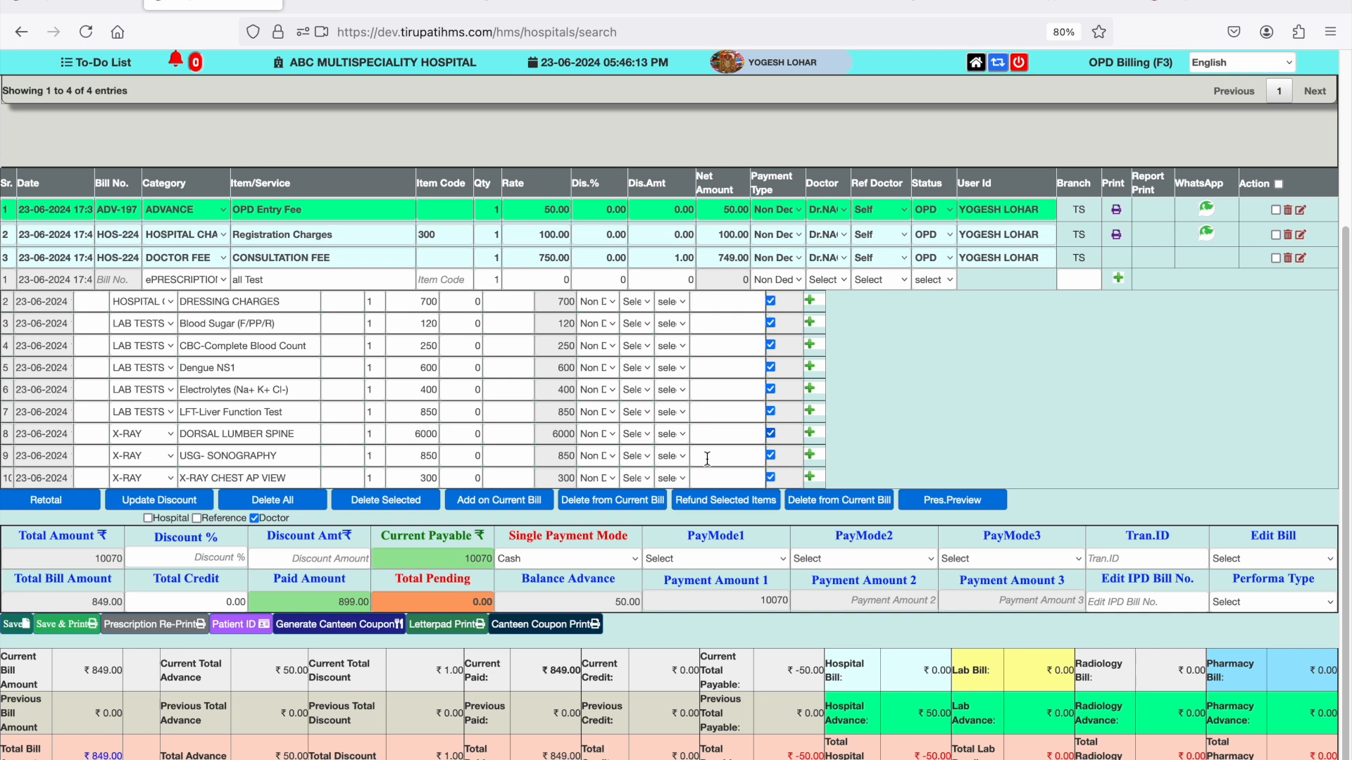
# - Apply a discount amount of 70 to the current bill
pyautogui.click(235, 560)
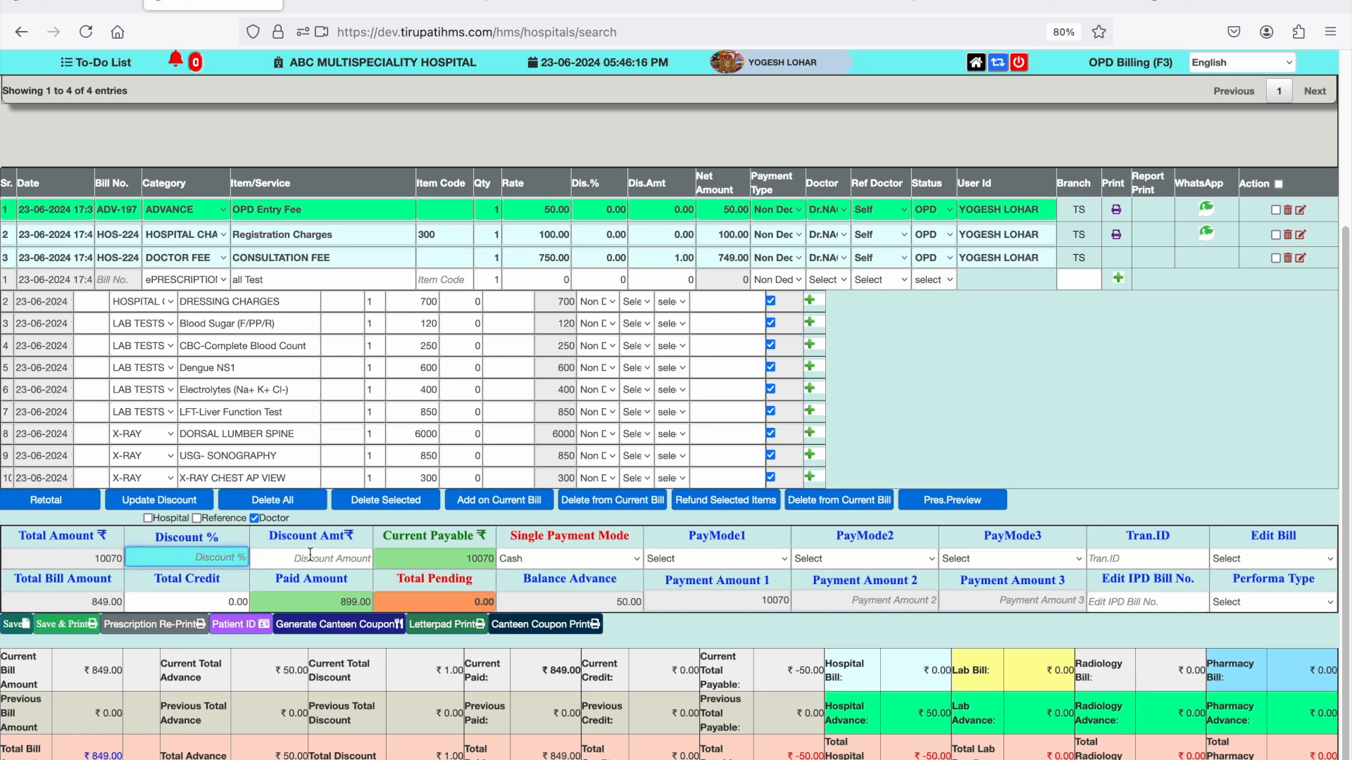
pyautogui.press('Tab')
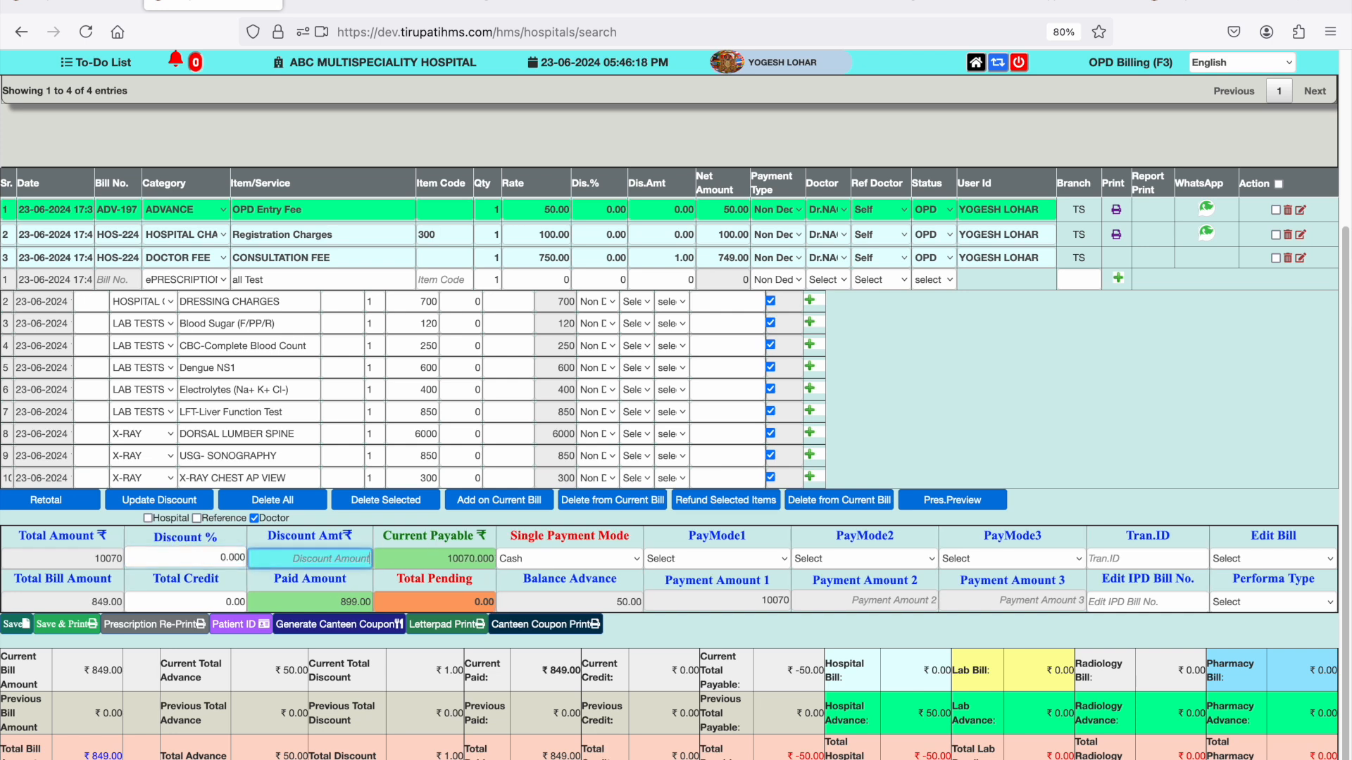
pyautogui.write('70')
# - Split the bill payment into 5000 by Cash and 4000 by Card-Debit/Credit
pyautogui.click(700, 563)
pyautogui.click(692, 580)
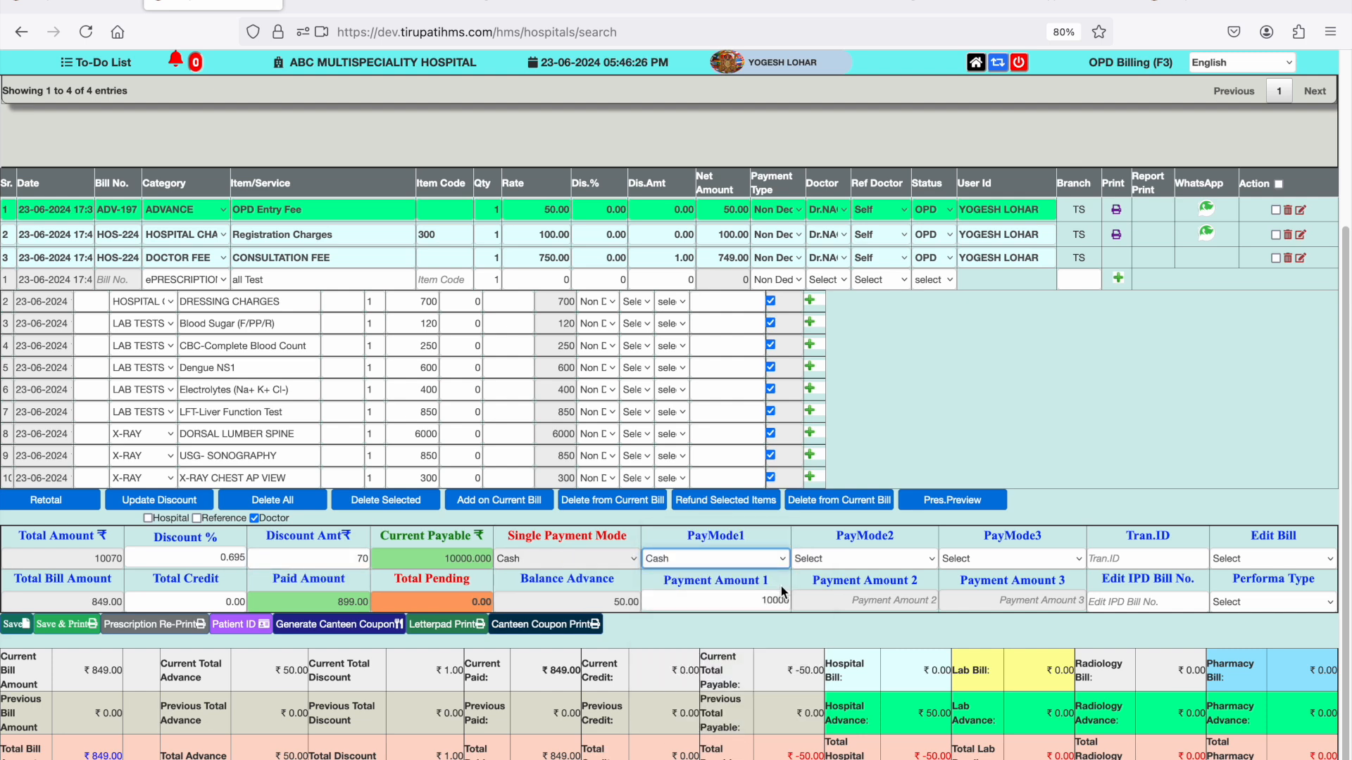
pyautogui.click(772, 600)
pyautogui.press('BackSpace')
pyautogui.press('BackSpace')
pyautogui.write('5')
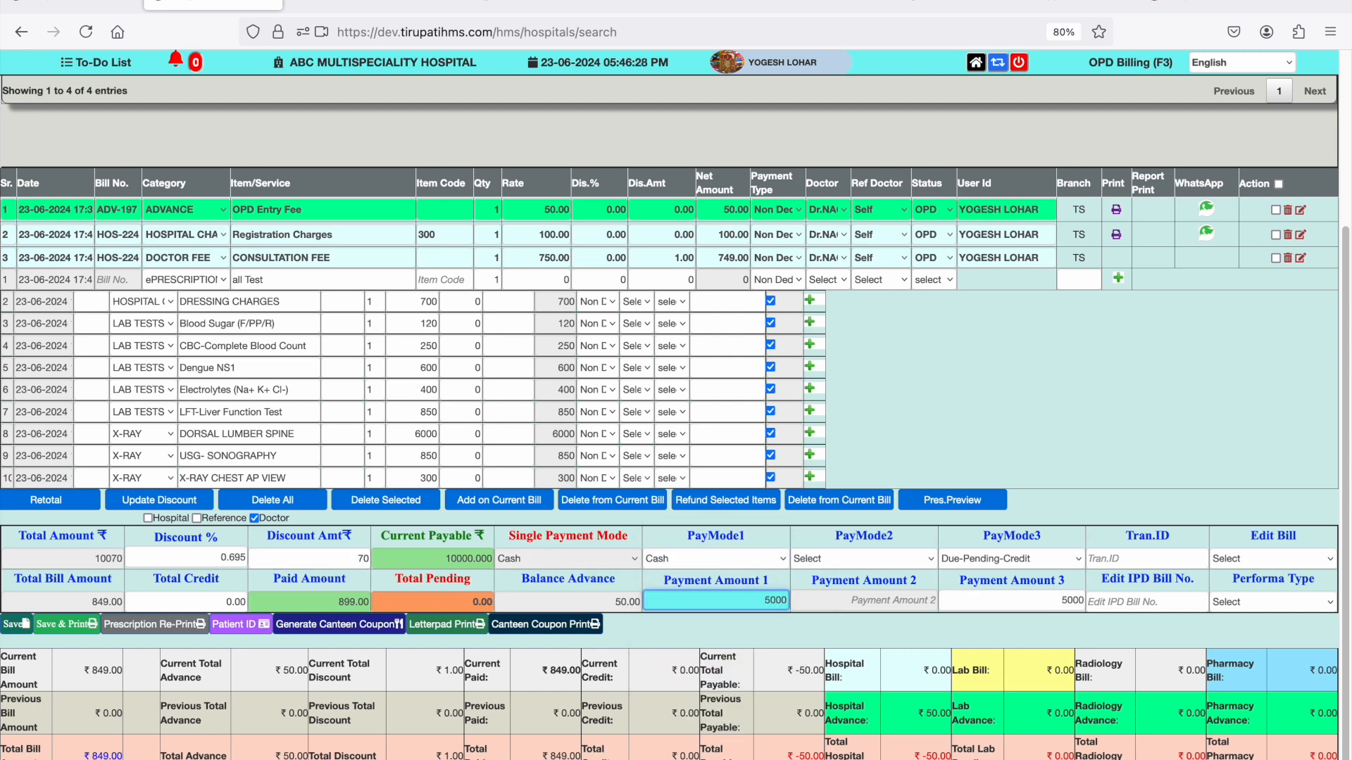
pyautogui.click(899, 557)
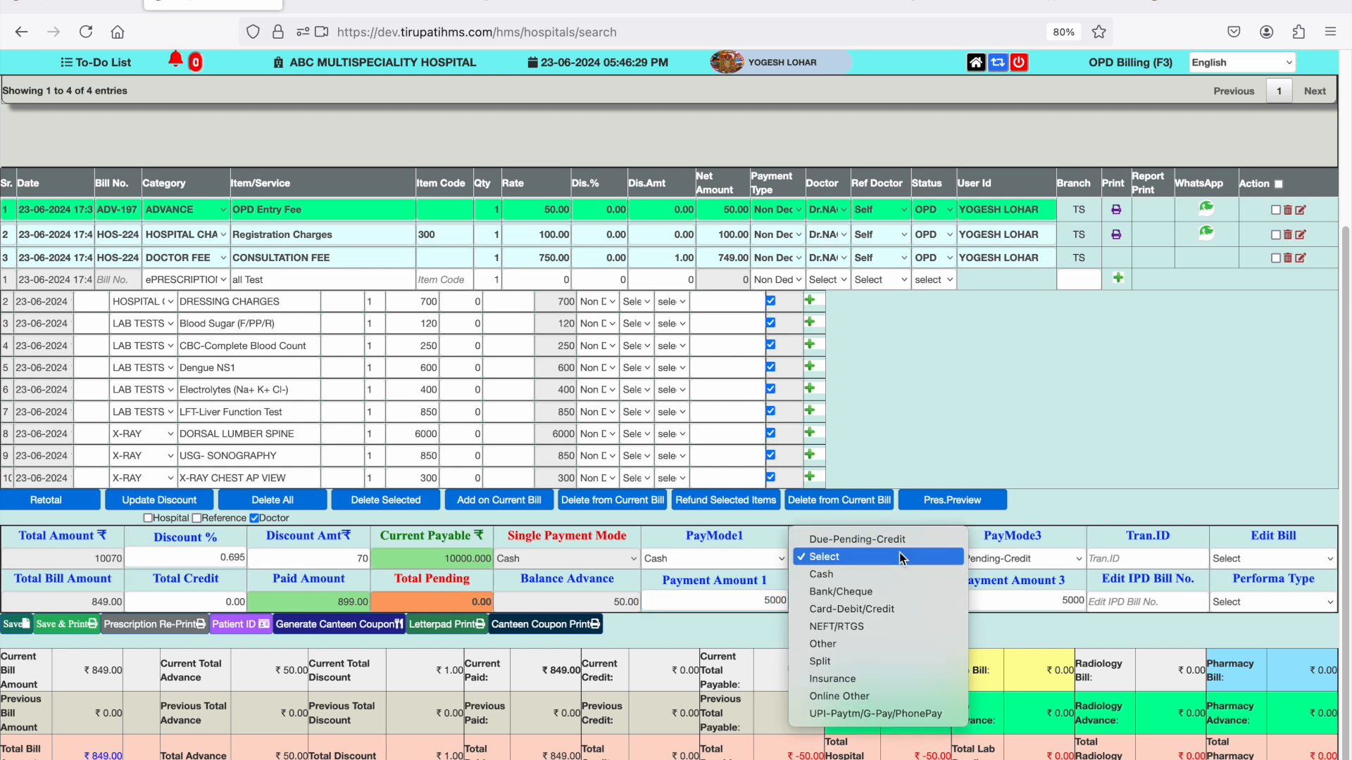
pyautogui.click(882, 610)
pyautogui.click(914, 600)
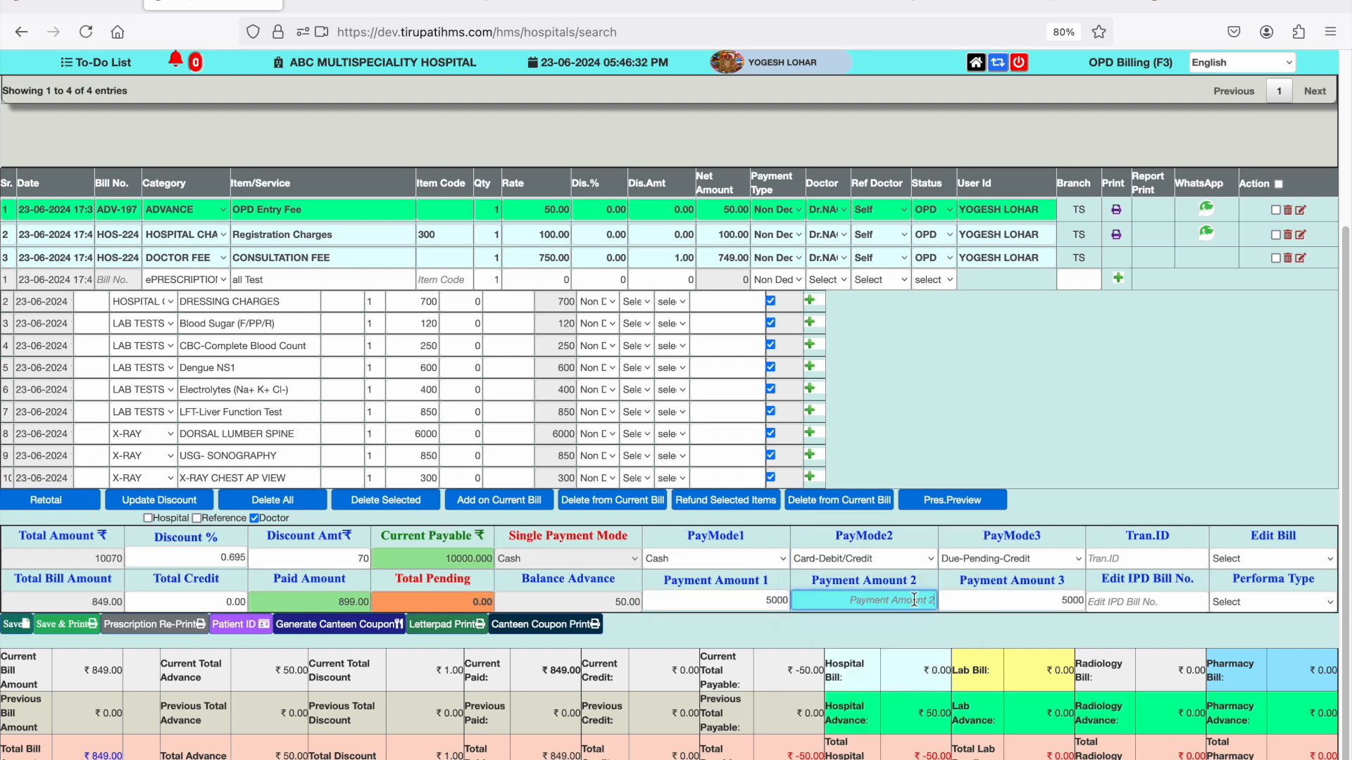
pyautogui.write('4000')
# - Save and print the bill, dismiss the print dialog and close the OPD receipt
pyautogui.click(68, 625)
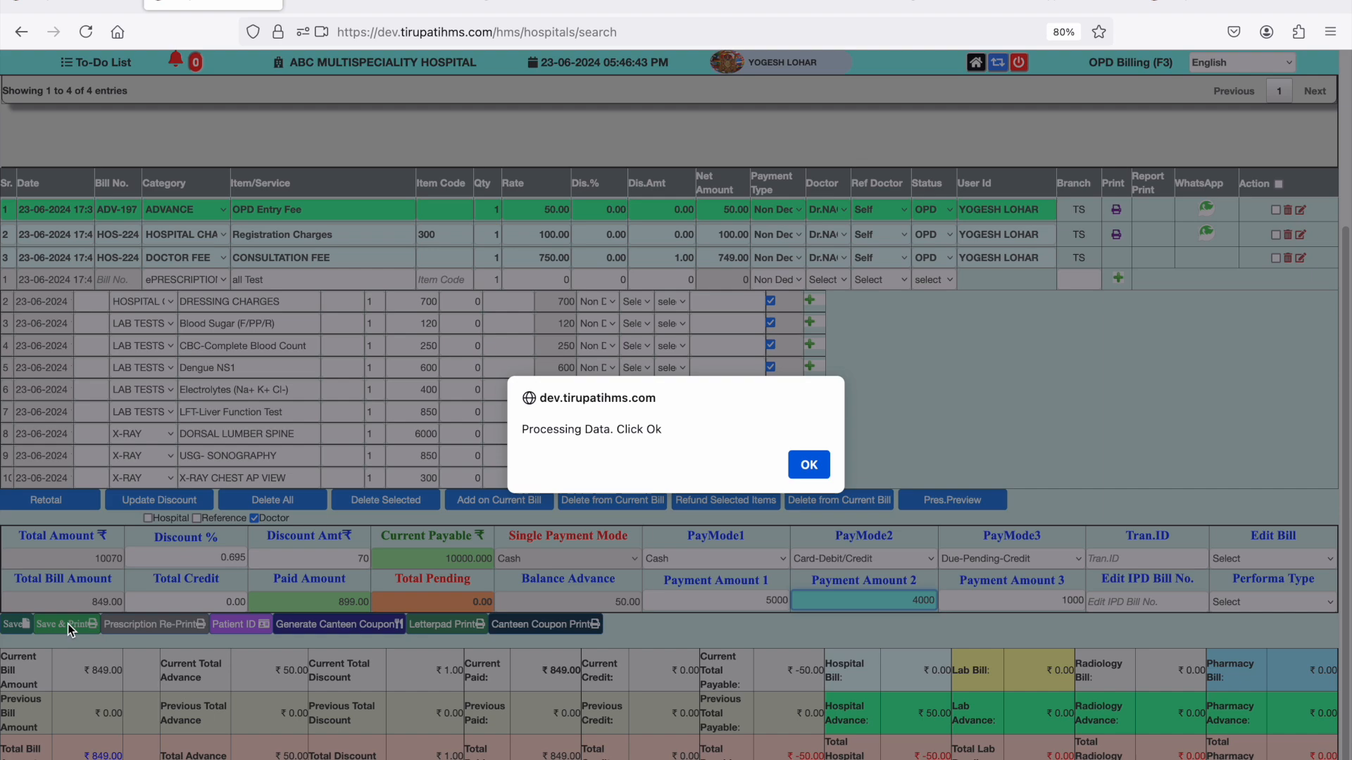
pyautogui.click(809, 465)
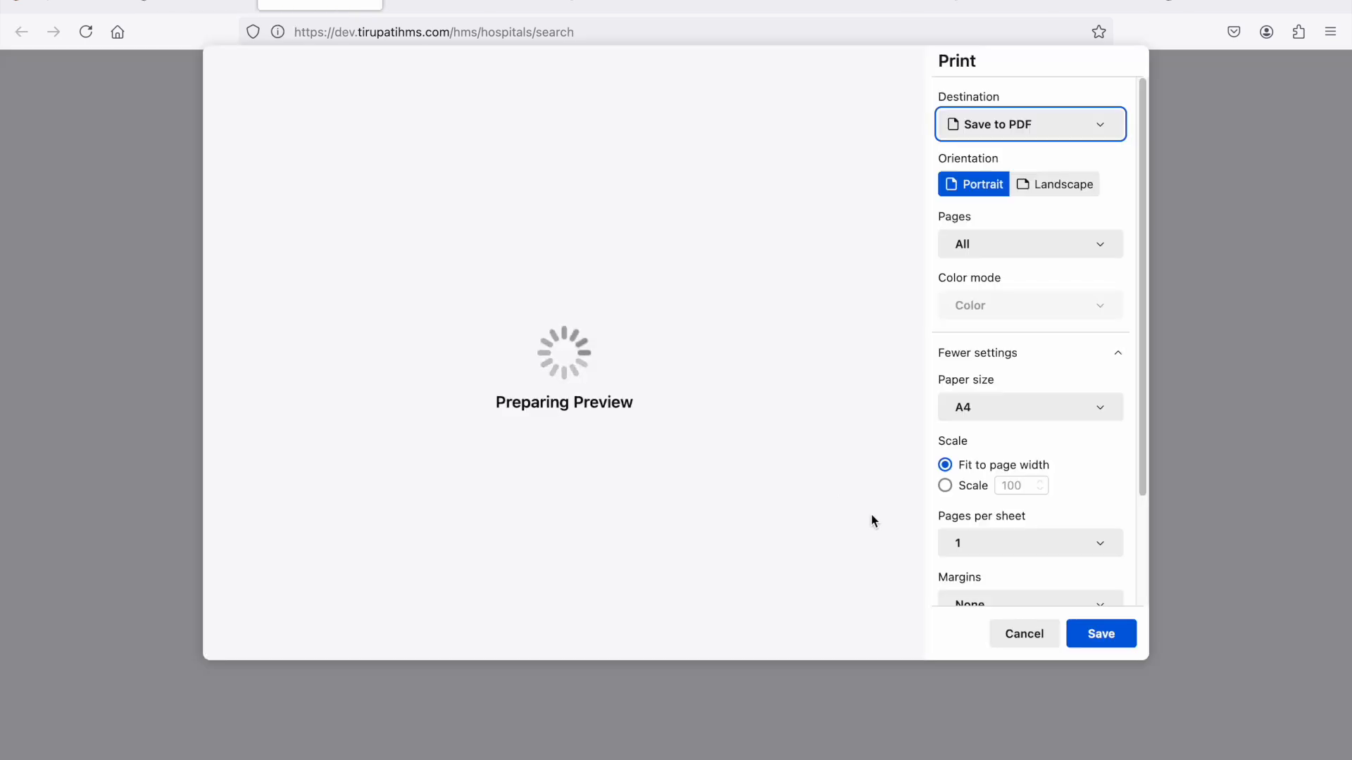
pyautogui.click(1023, 636)
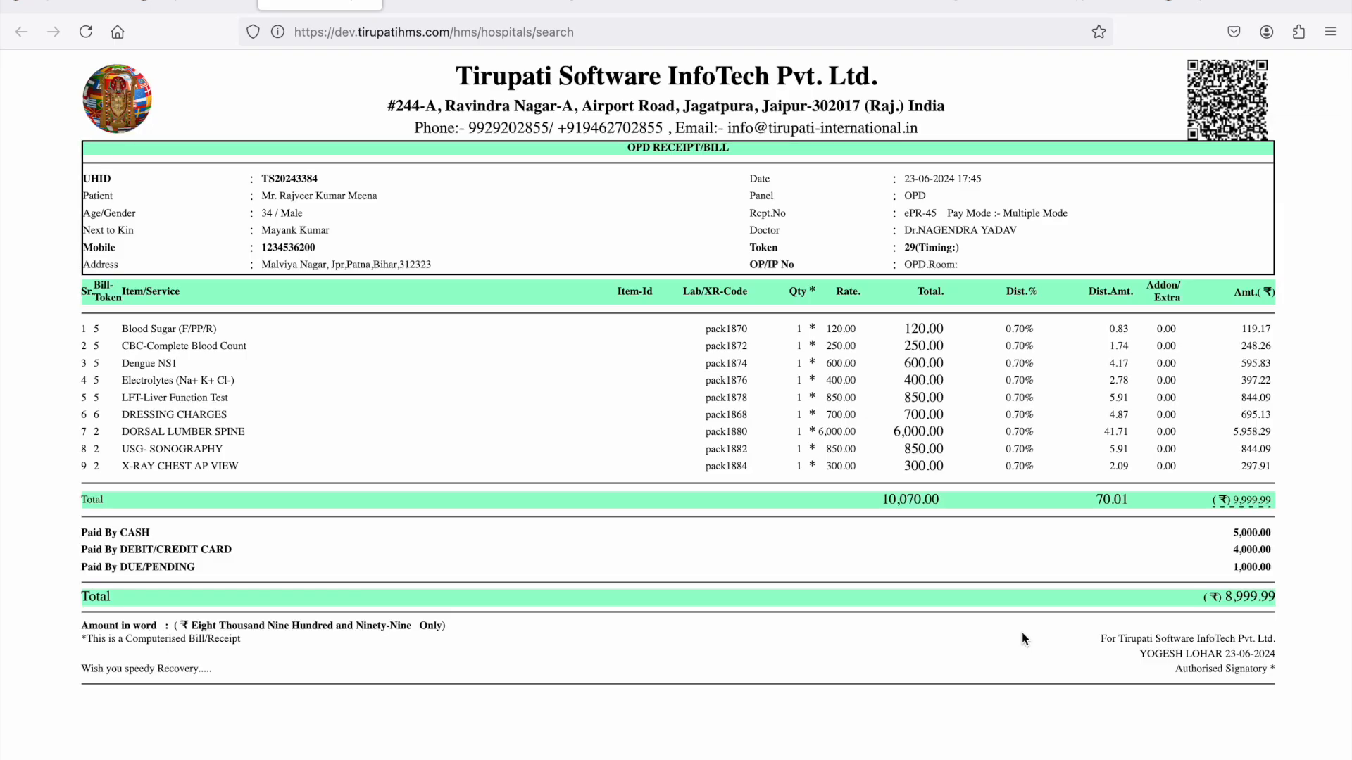
pyautogui.click(372, 6)
# - Return to OP Billing through the module home page and load the first listed patient's bill
pyautogui.press('F2')
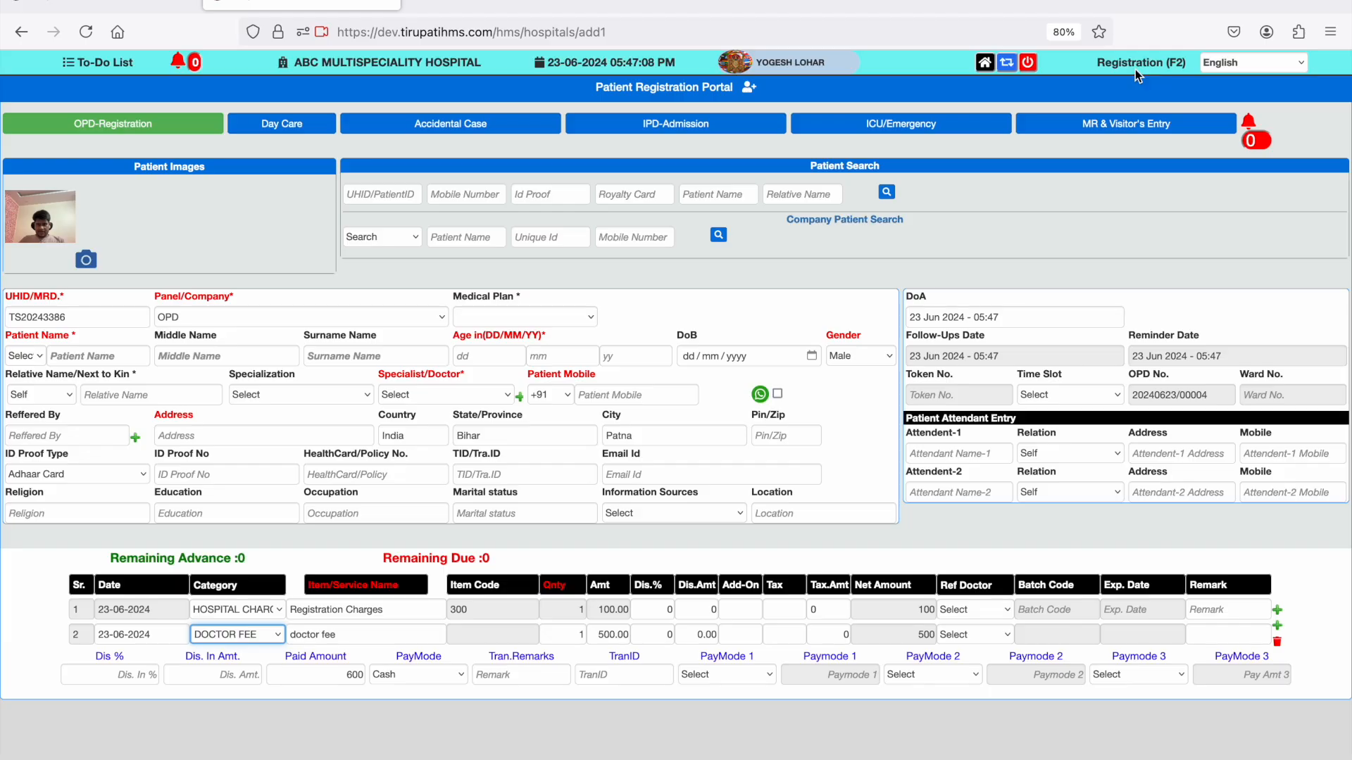
pyautogui.click(990, 68)
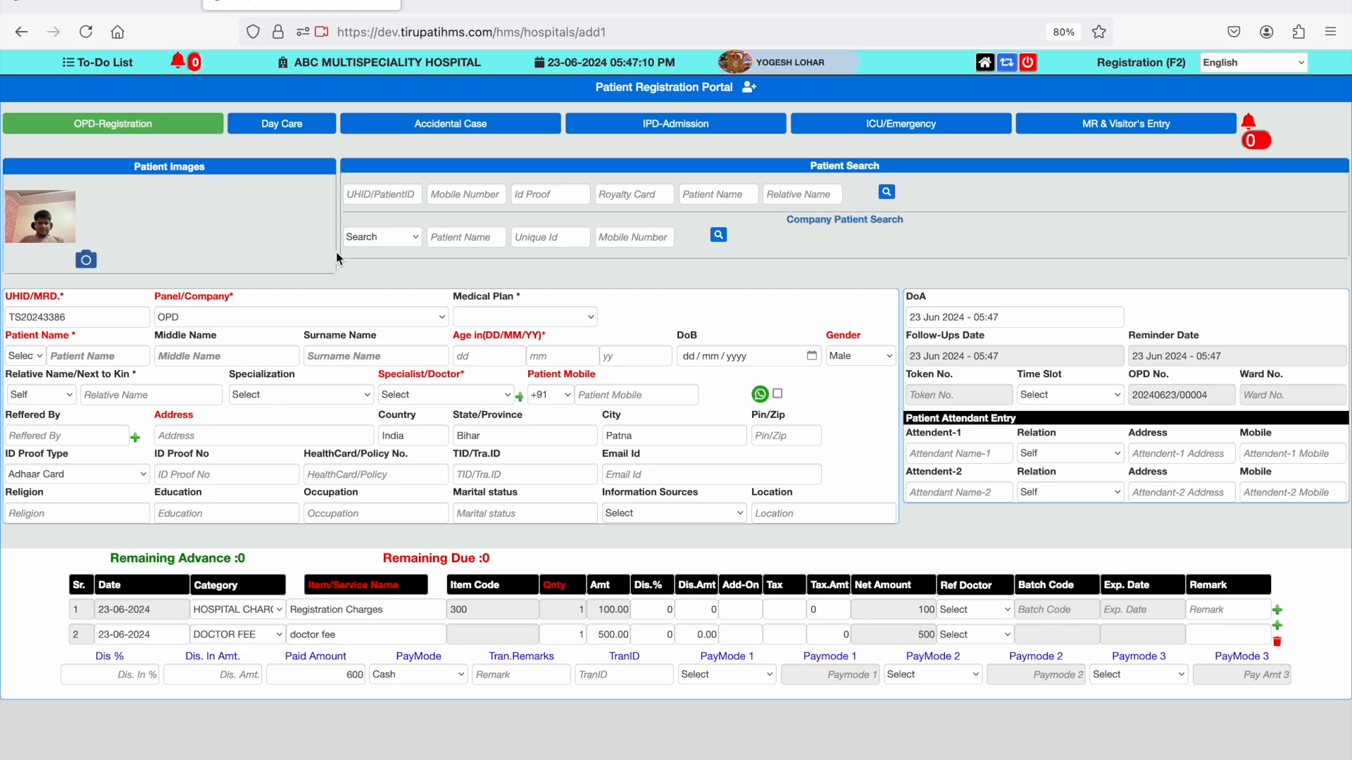
pyautogui.click(984, 64)
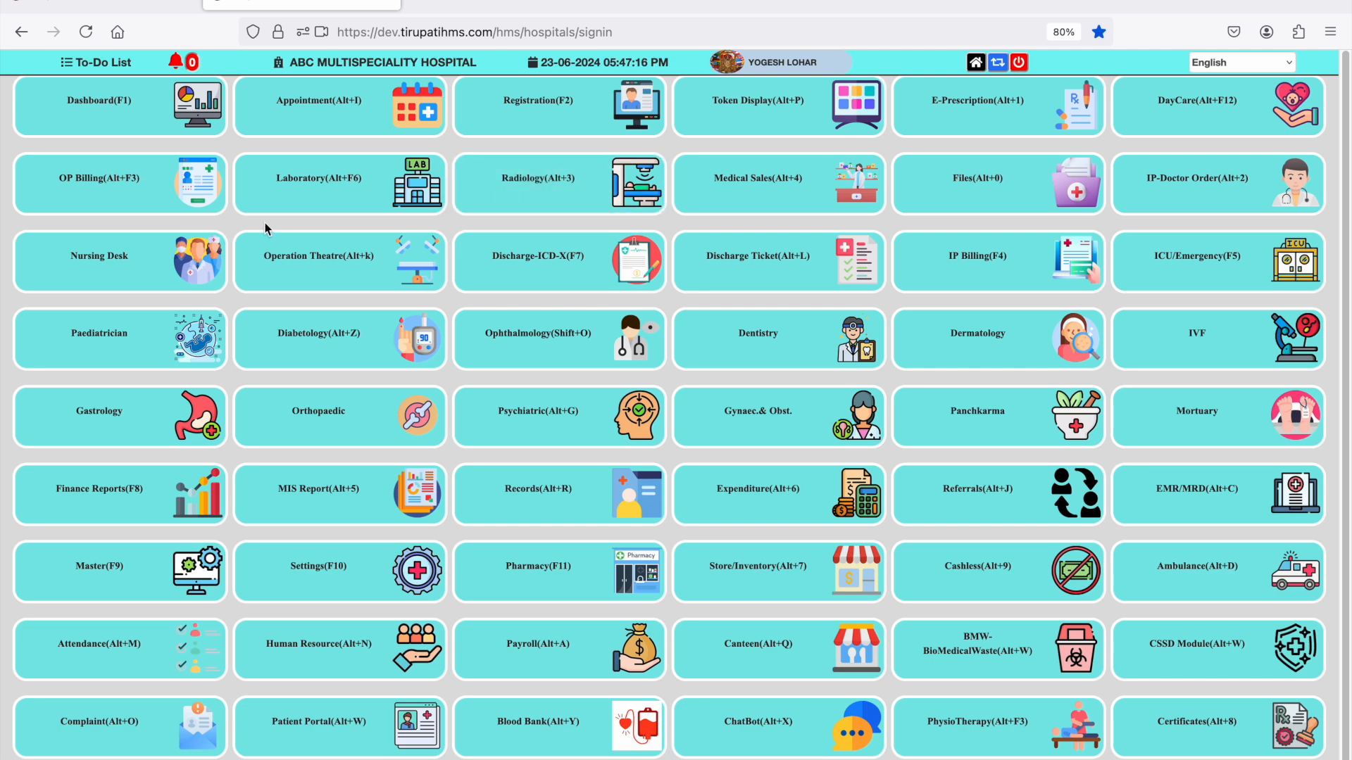
pyautogui.click(130, 193)
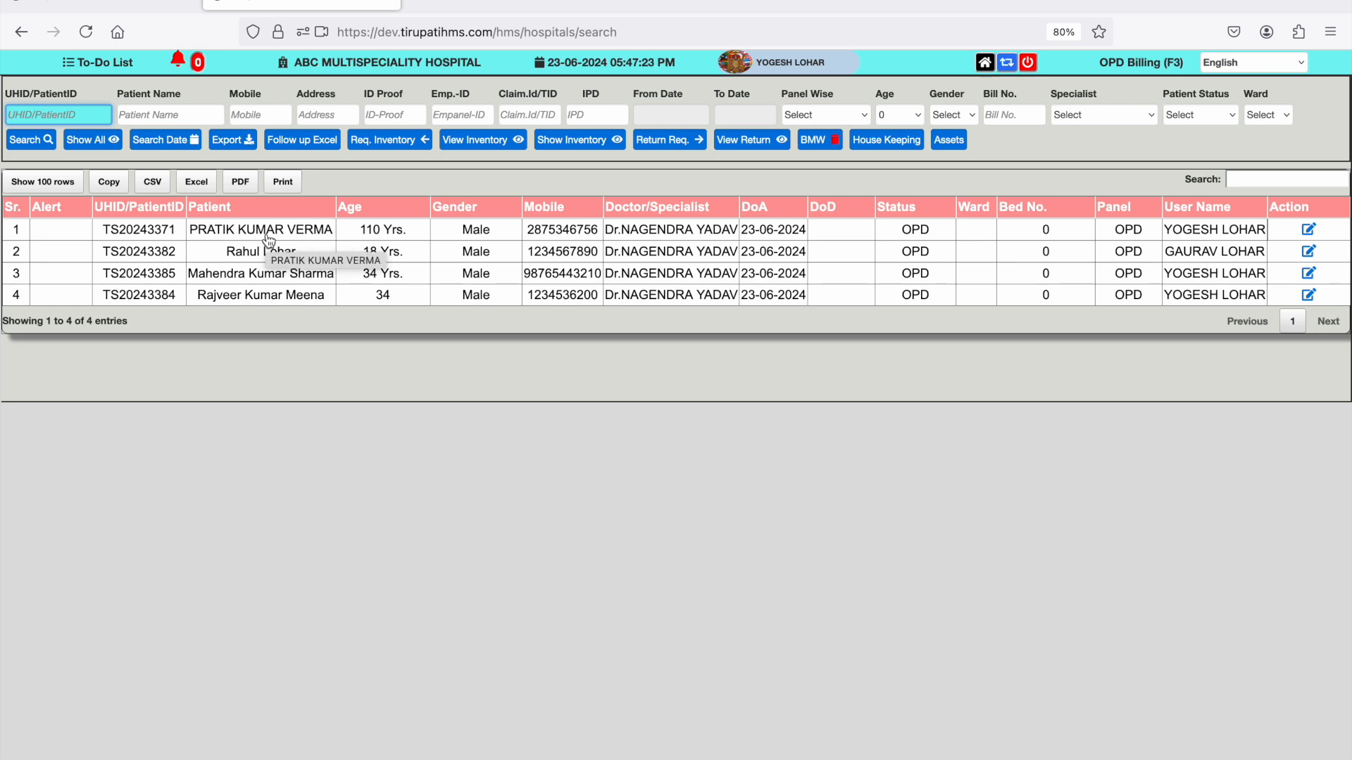
pyautogui.click(267, 240)
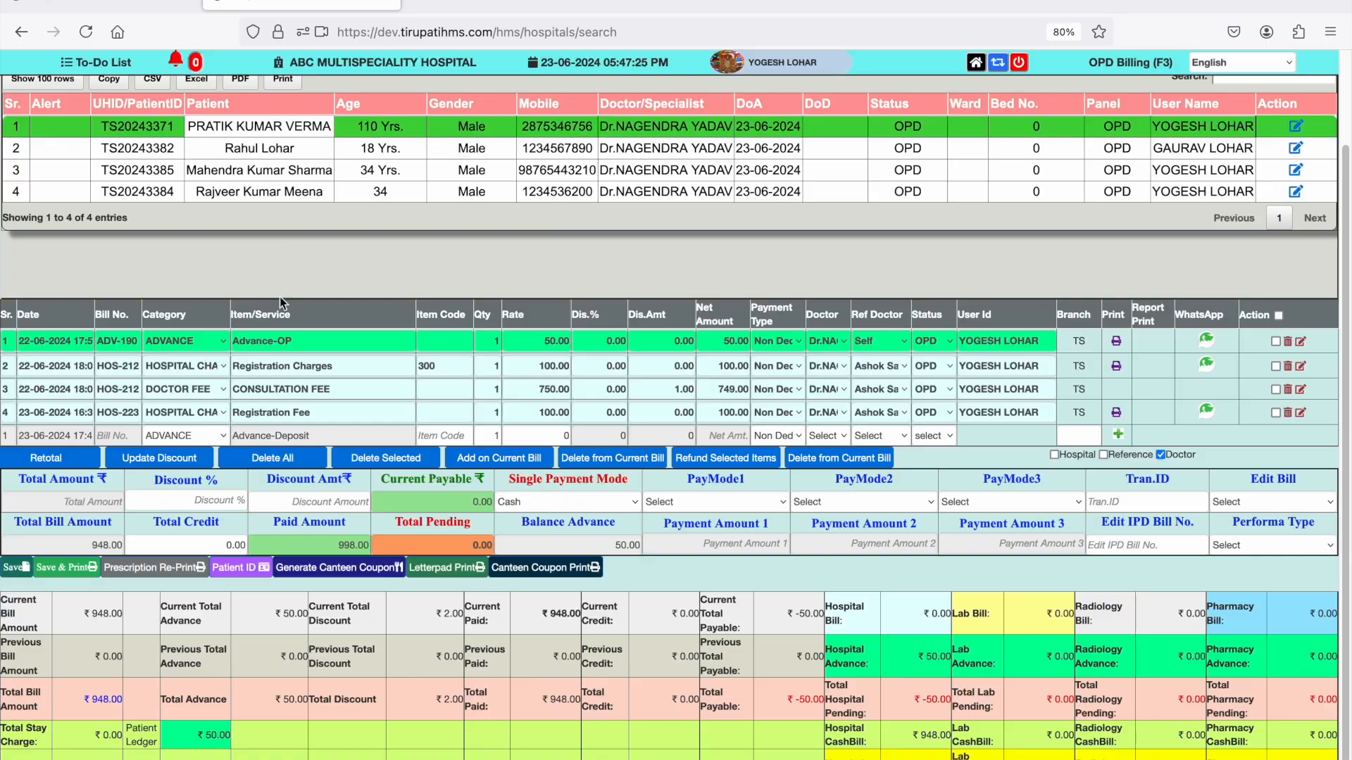
# - Add the lab test CBC-Complete Blood Count as a charge on the first patient's bill
pyautogui.click(206, 433)
pyautogui.press('l')
pyautogui.press('Down')
pyautogui.press('Return')
pyautogui.write('cbc')
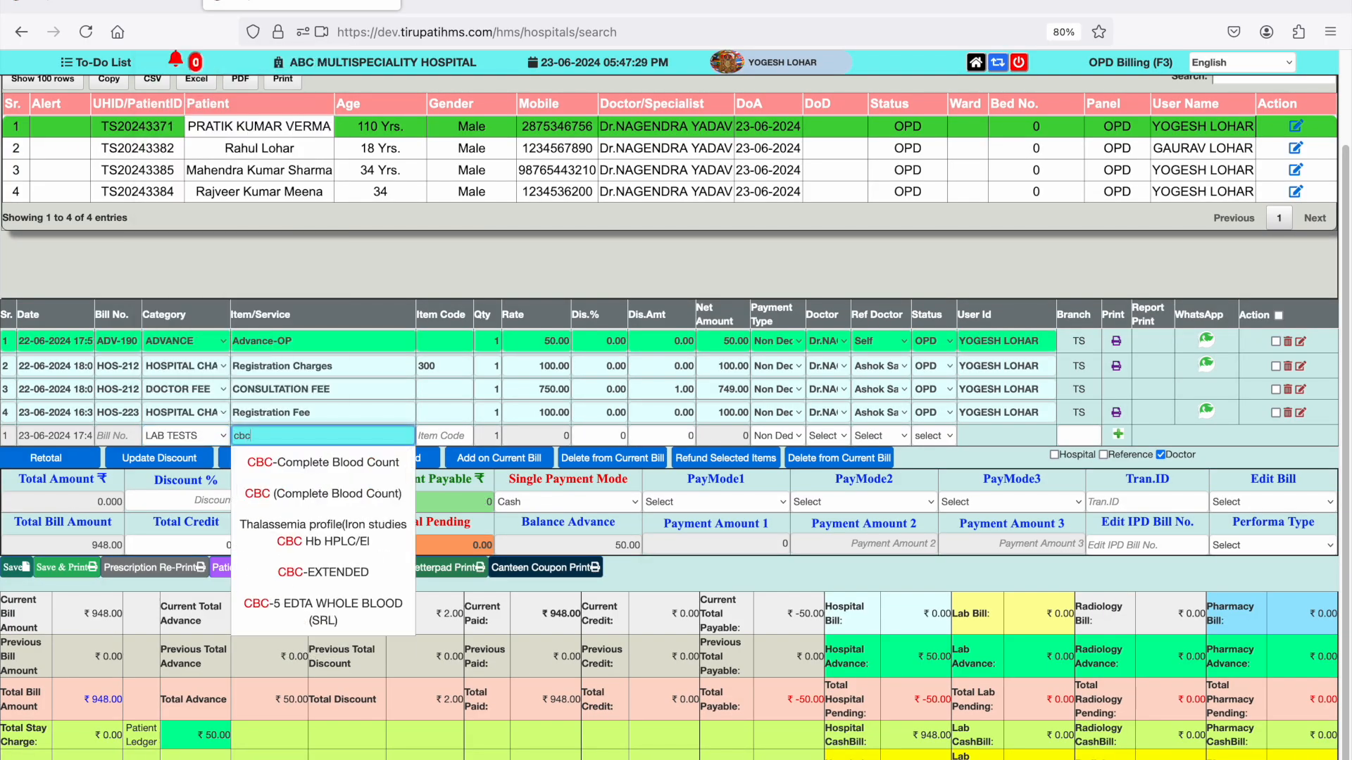
pyautogui.press('Down')
pyautogui.press('Return')
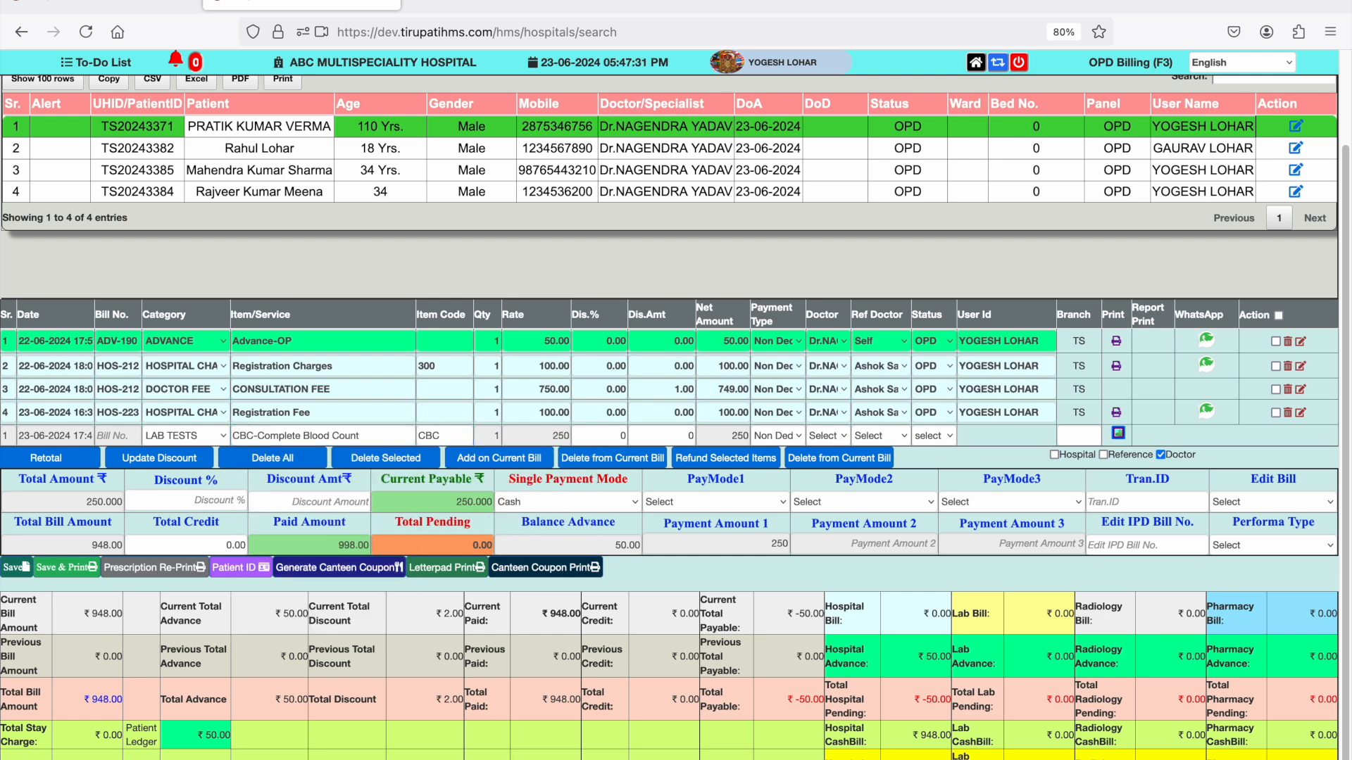
# - Add an X-RAY charge for X-RAY CHEST AP VIEW to the bill
pyautogui.press('x')
pyautogui.press('Return')
pyautogui.write('x')
pyautogui.press('Down')
pyautogui.press('Return')
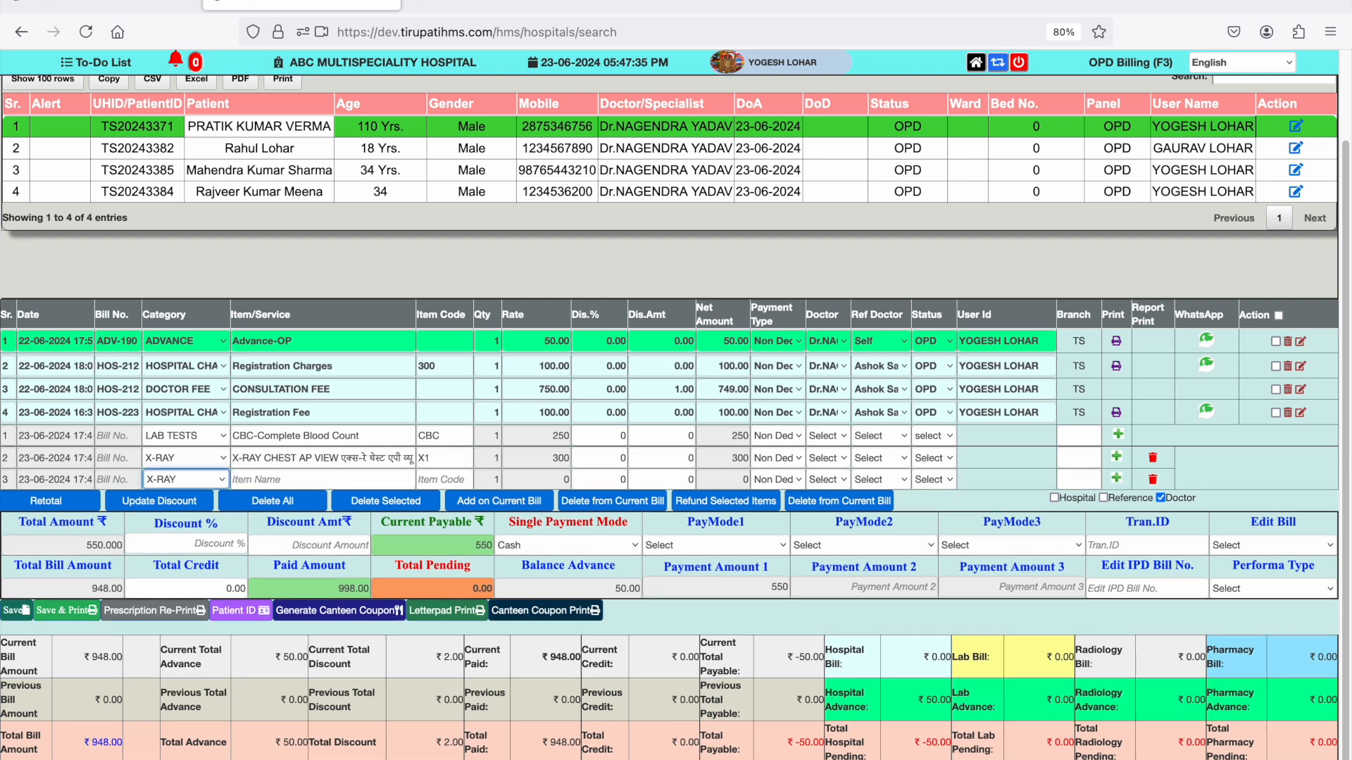
# - Add DRESSING MAJOR to the bill under the hospital charges category
pyautogui.press('h')
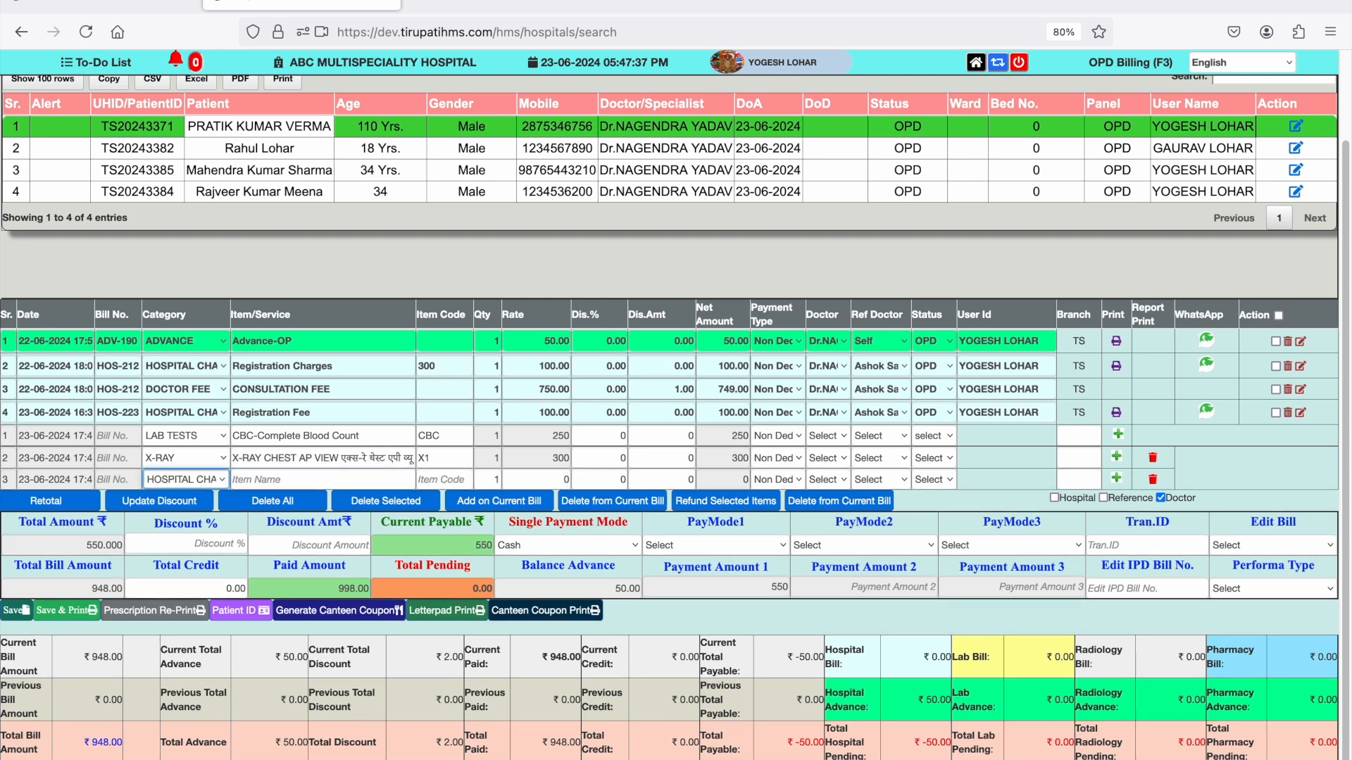
pyautogui.press('Return')
pyautogui.write('dre')
pyautogui.press('Down')
pyautogui.press('Return')
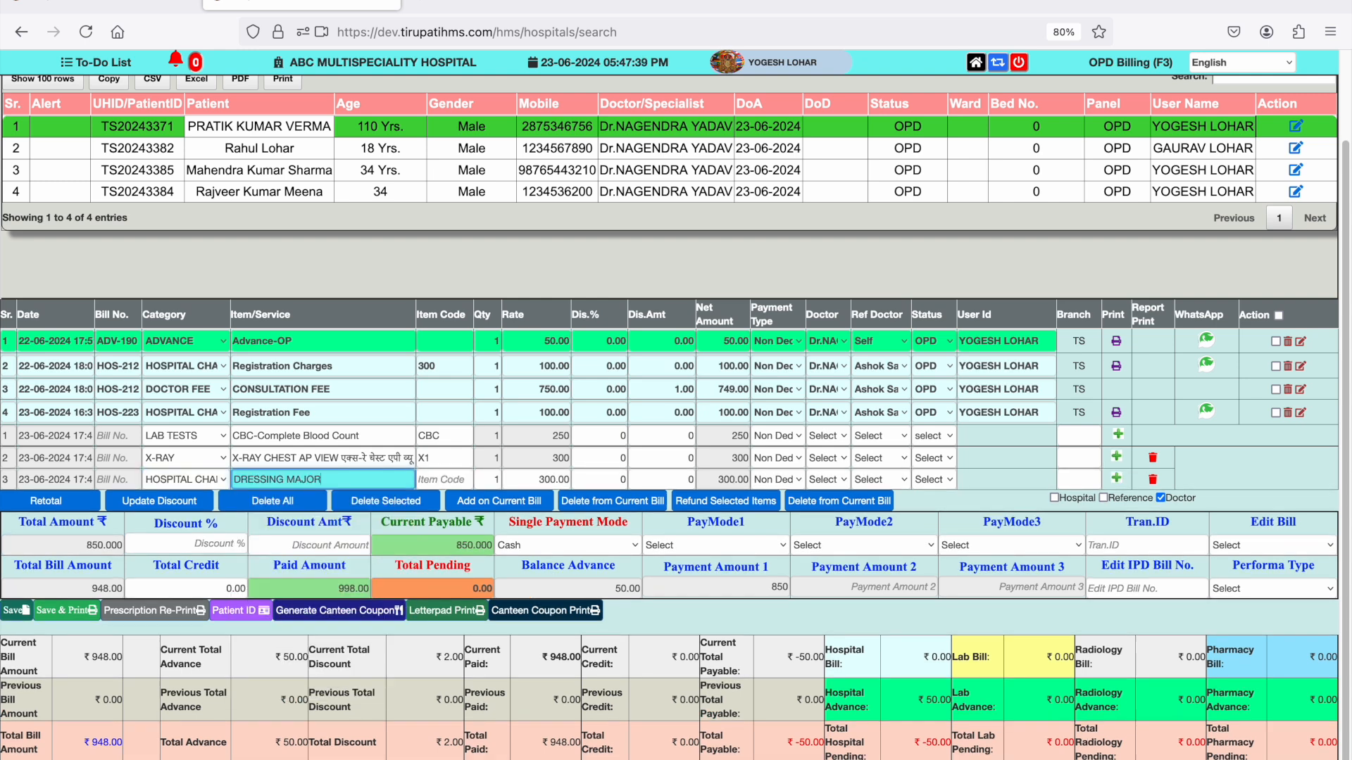
# - Add a USG charge for USG- SONOGRAPHY to the bill
pyautogui.press('u')
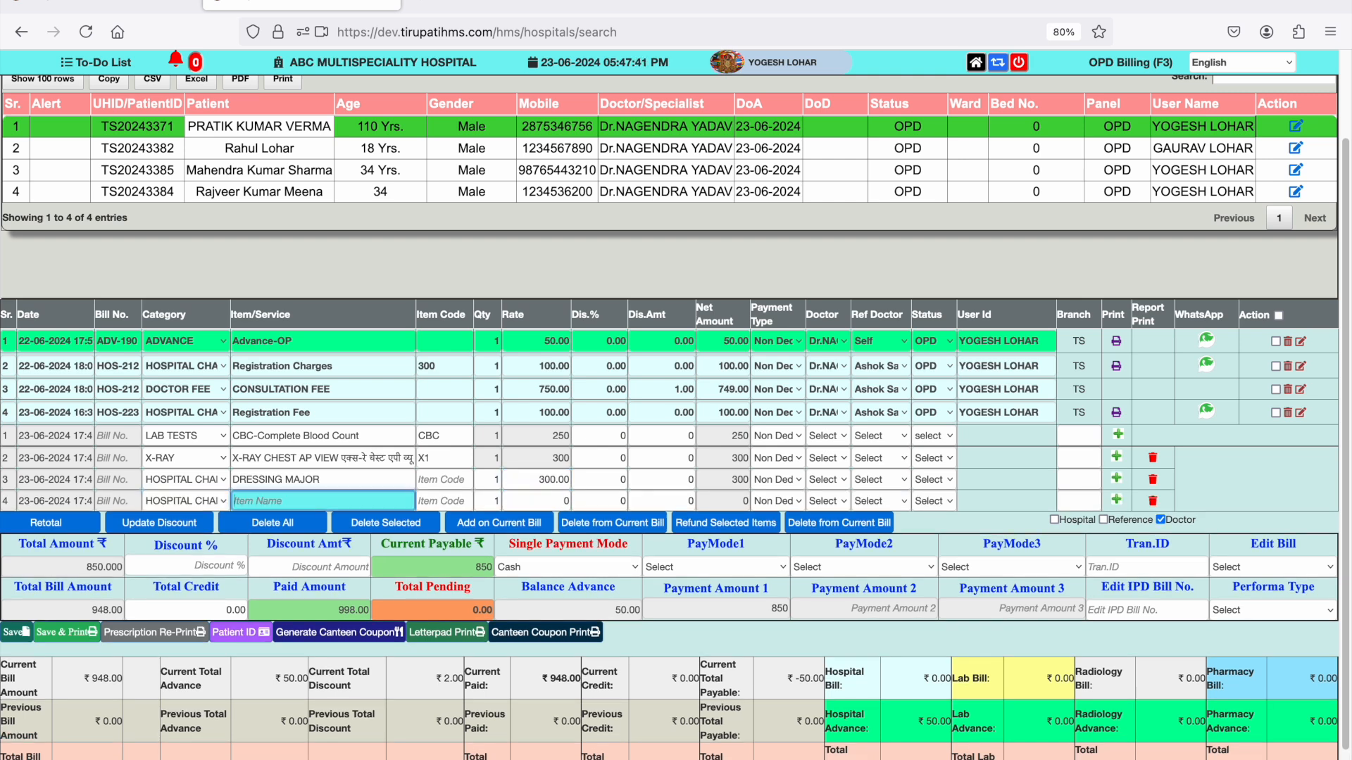
pyautogui.press('Return')
pyautogui.write('uy')
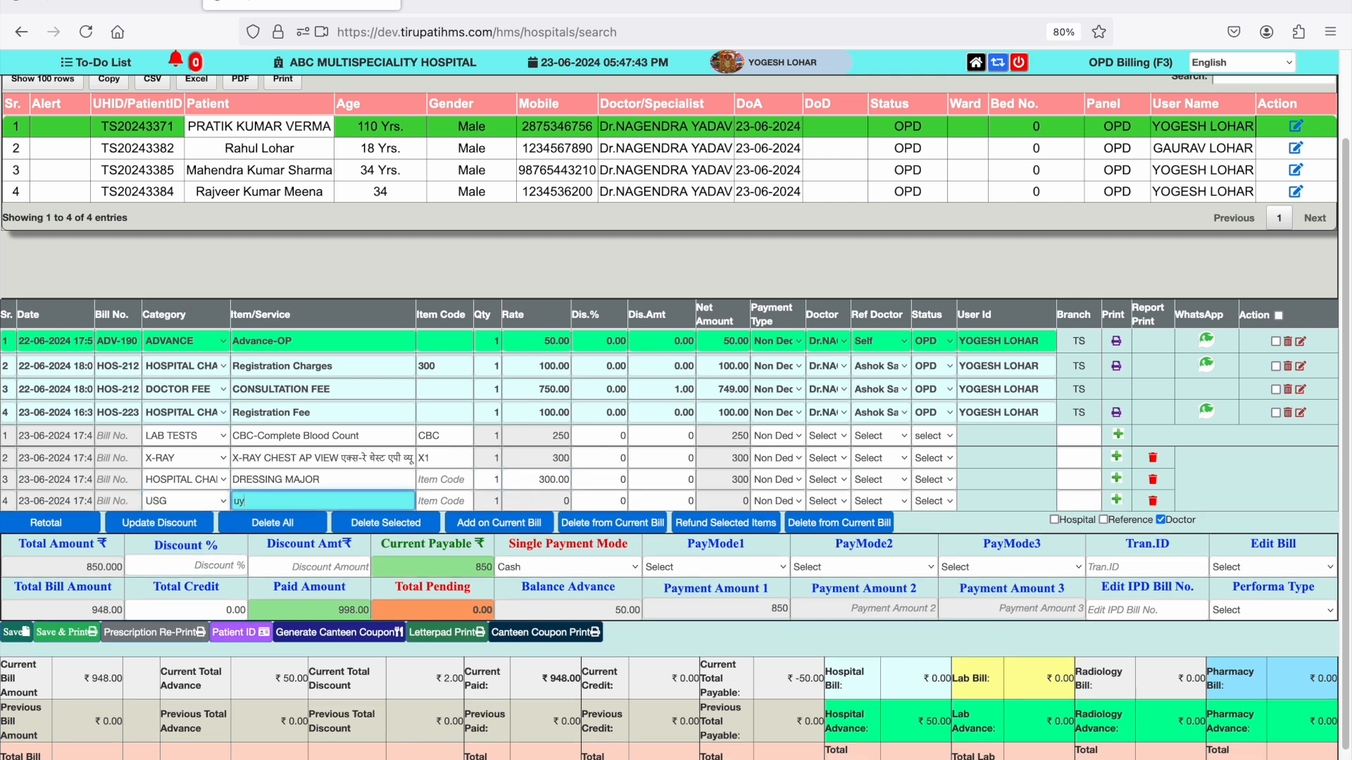
pyautogui.press('Down')
pyautogui.press('Down')
pyautogui.press('Down')
pyautogui.press('Down')
pyautogui.press('Return')
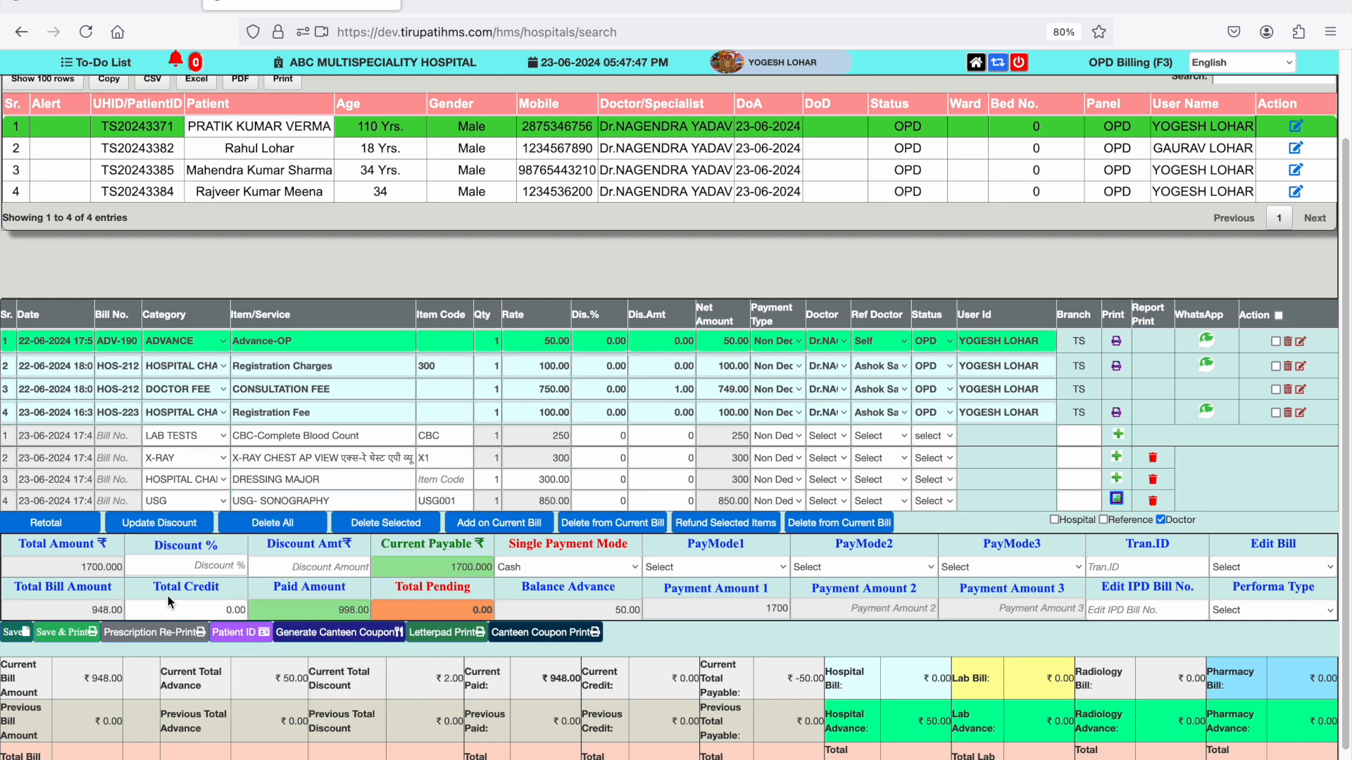
# - Keep Cash as the single payment mode, save and print the bill, and dismiss the print dialog
pyautogui.click(547, 561)
pyautogui.click(546, 564)
pyautogui.click(71, 635)
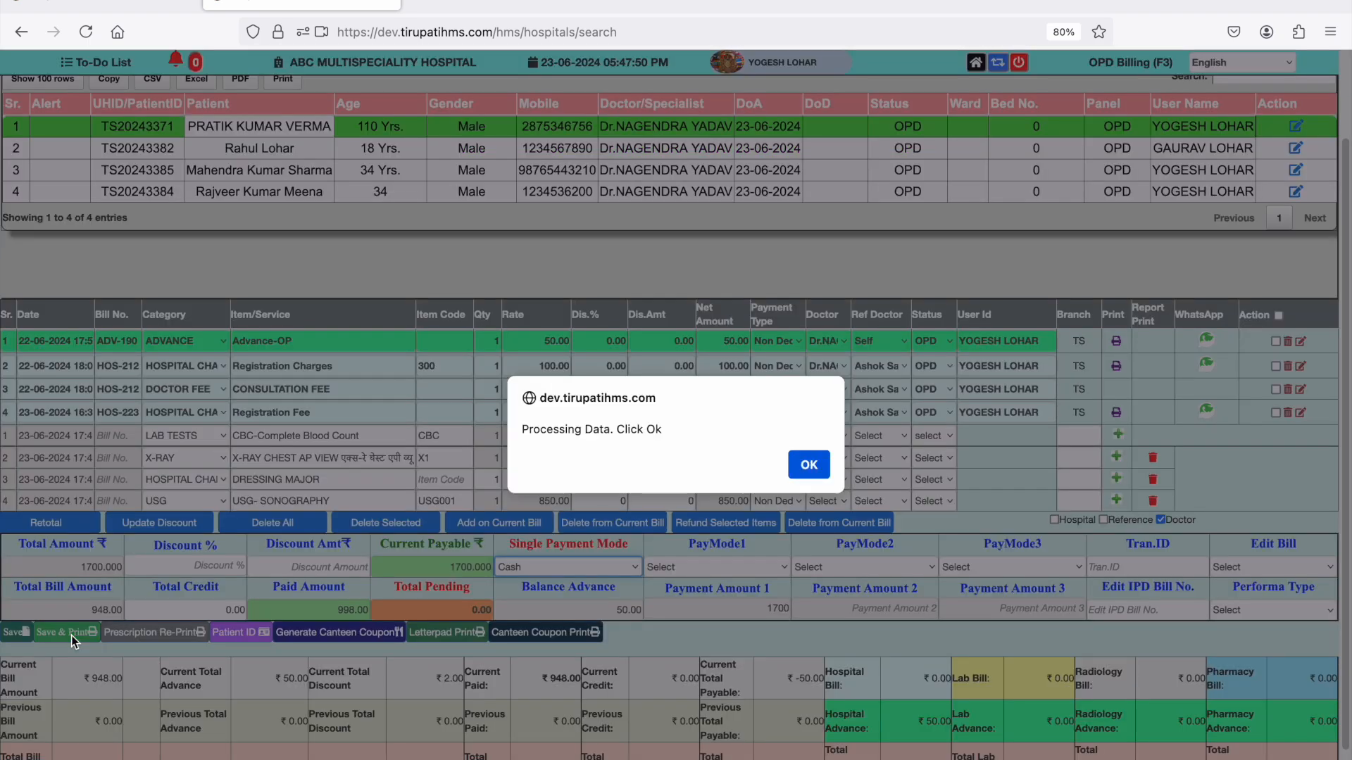
pyautogui.press('Return')
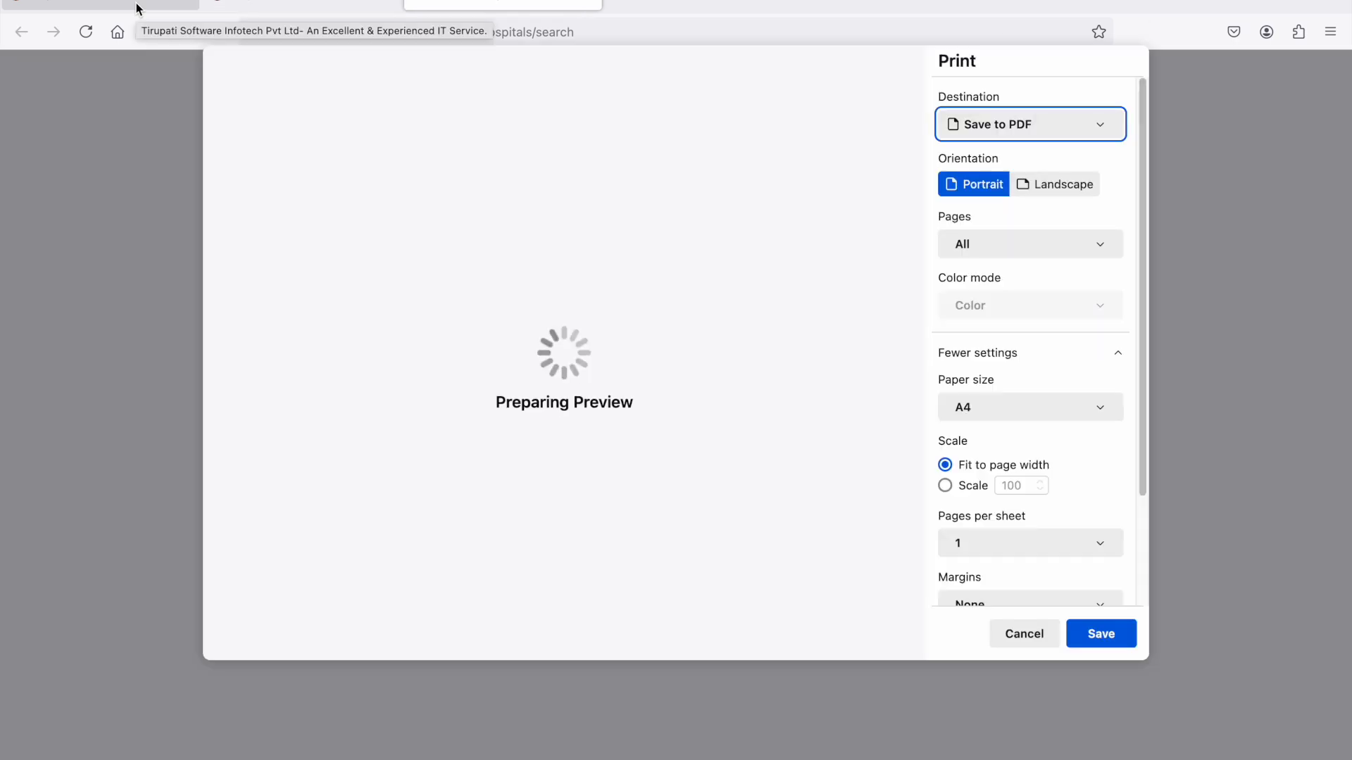
pyautogui.click(1022, 633)
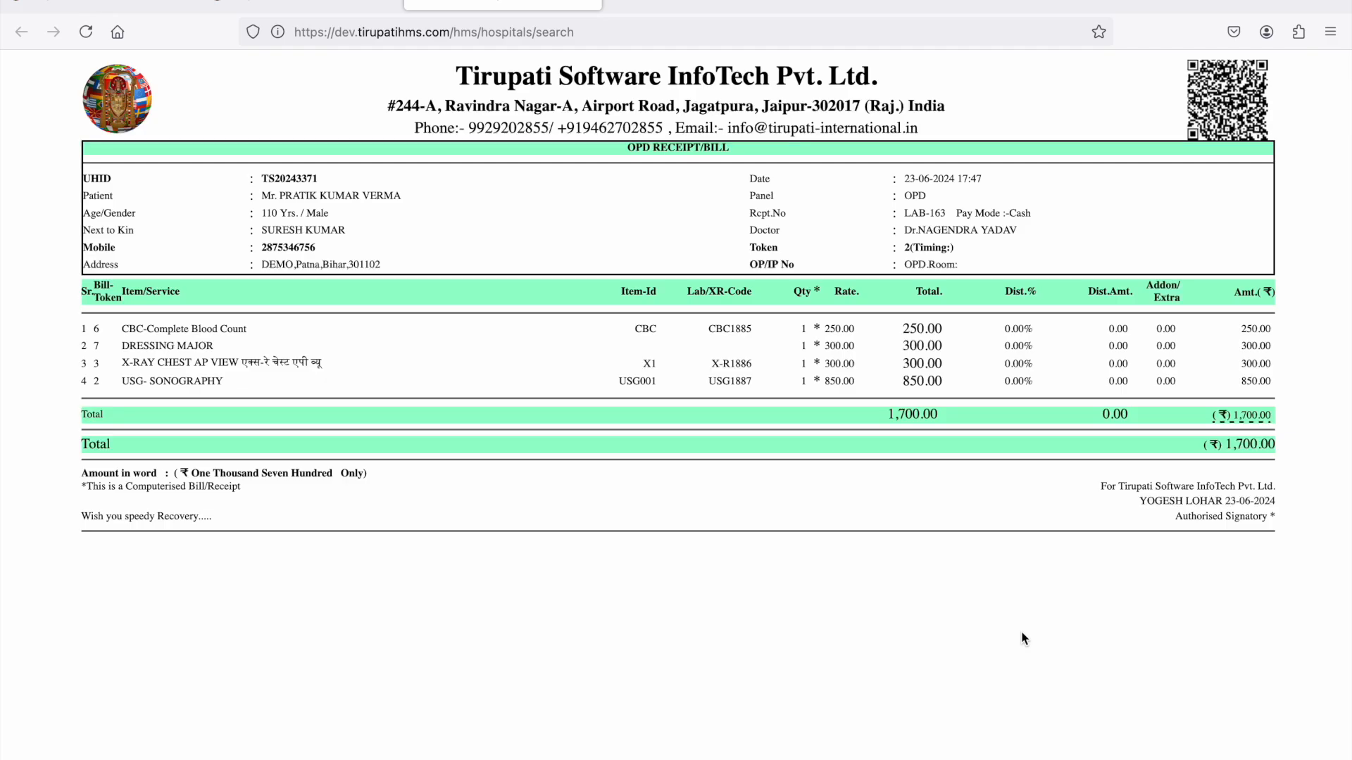
# - Leave the receipt and open the Laboratory module from the home page
pyautogui.click(156, 6)
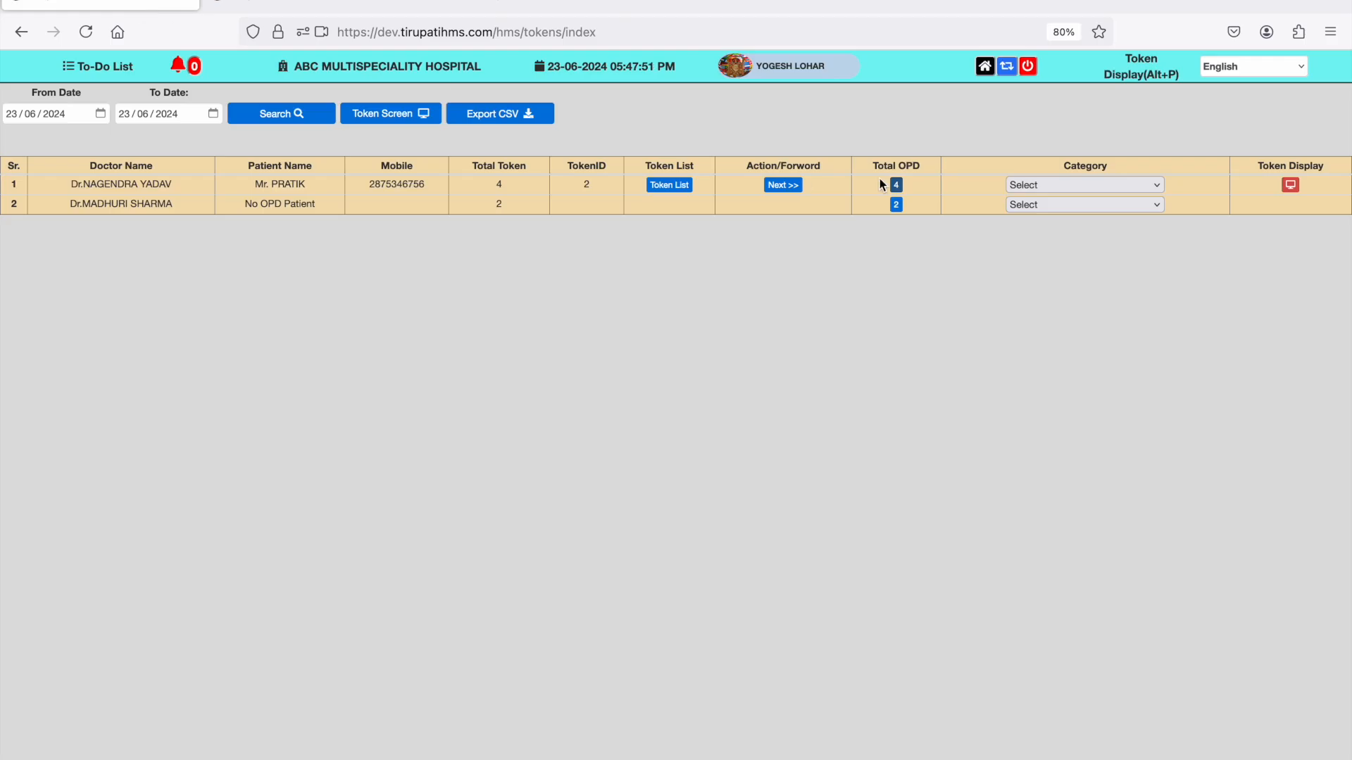
pyautogui.click(985, 68)
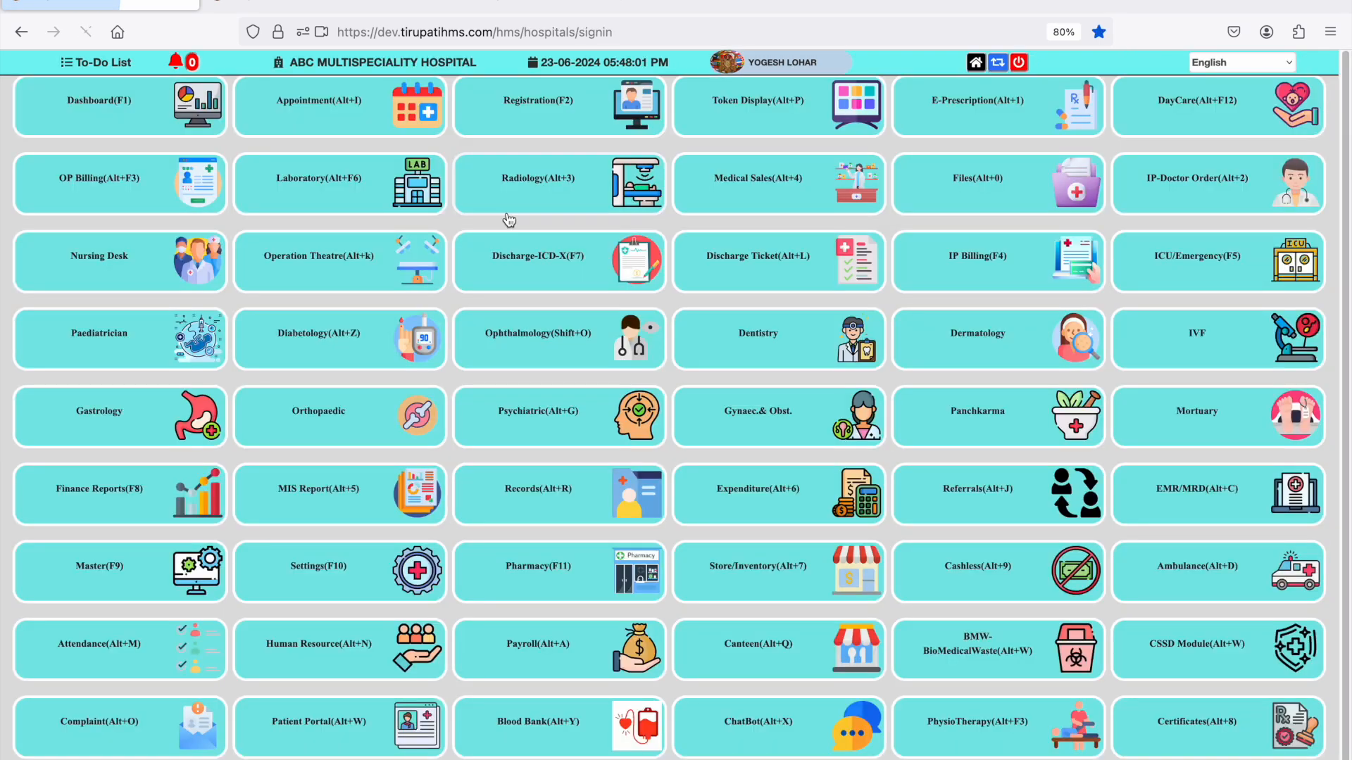
pyautogui.click(322, 205)
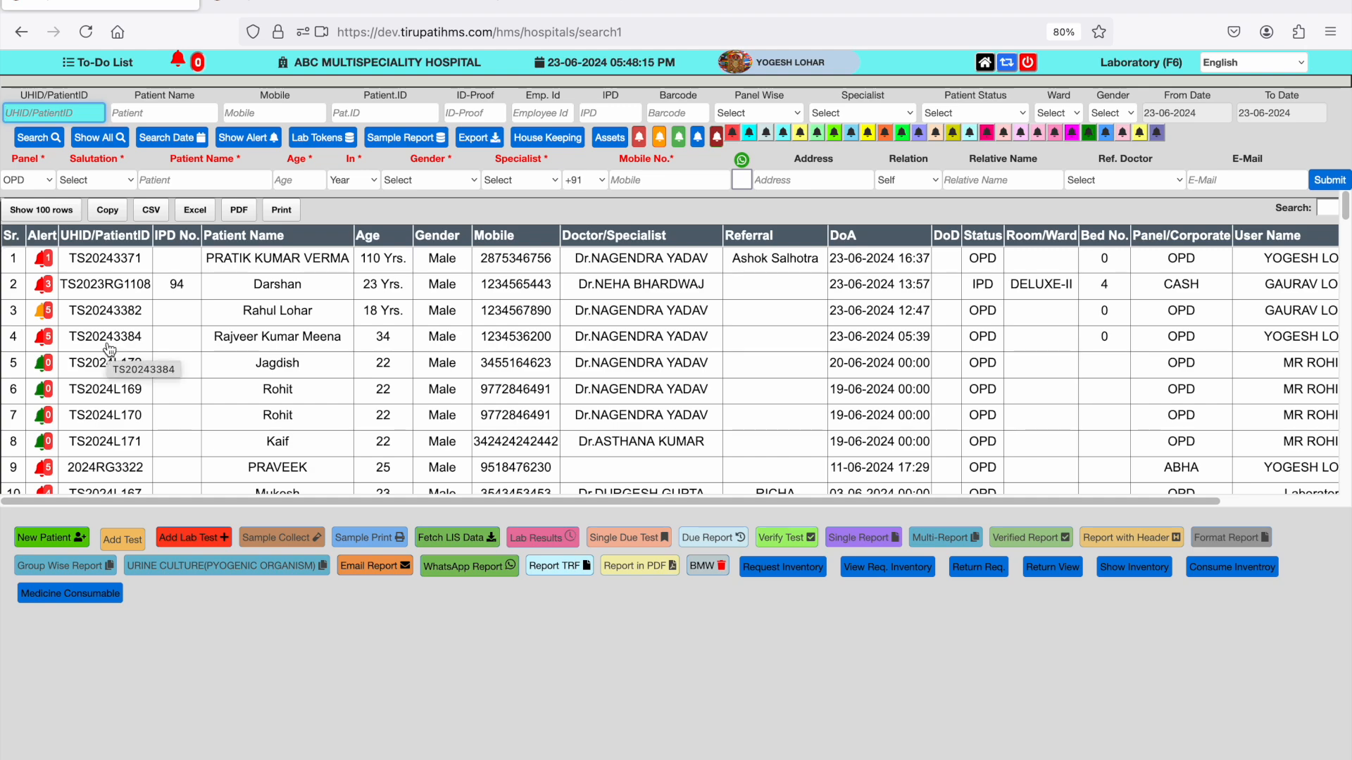
# - Load the fourth patient's lab tests and select Blood Sugar, CBC, Dengue NS1, Electrolytes and LFT-Liver Function Test
pyautogui.click(219, 339)
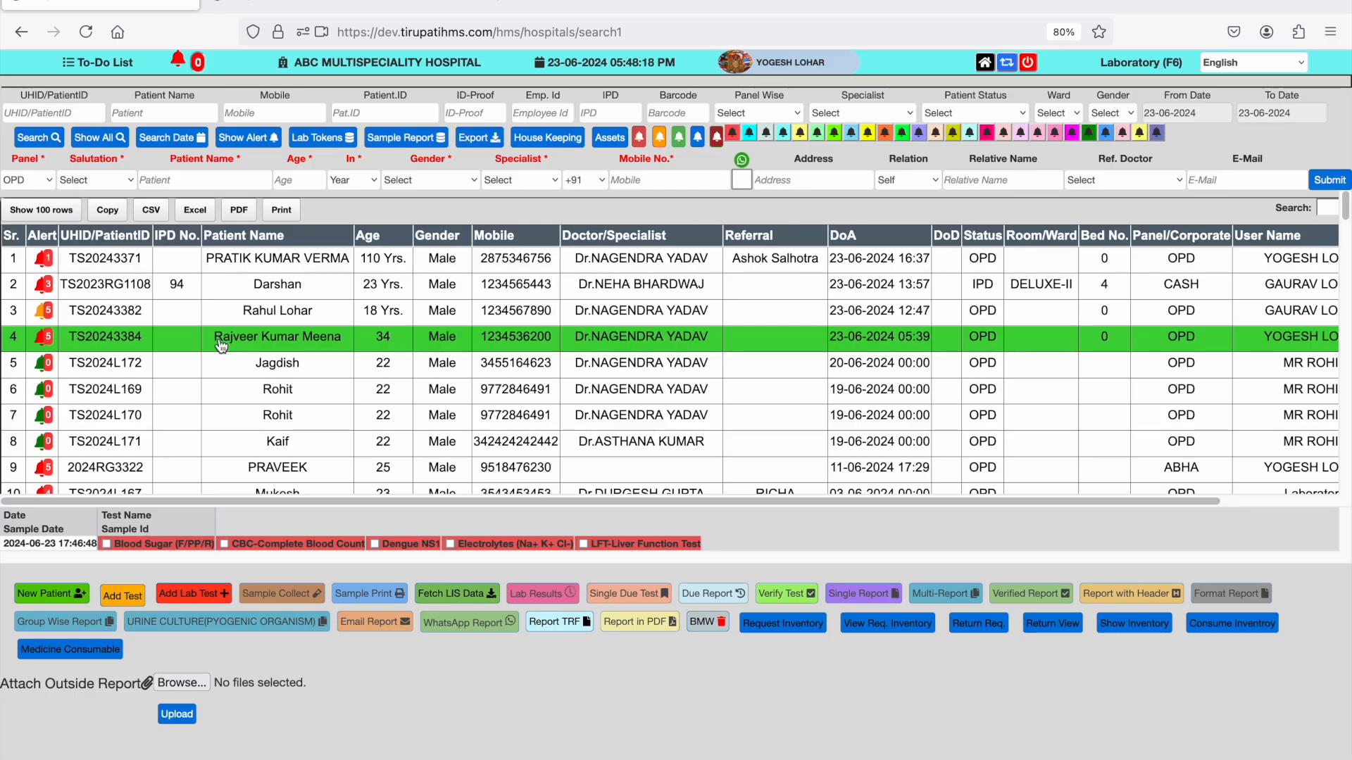
pyautogui.click(107, 544)
pyautogui.click(224, 545)
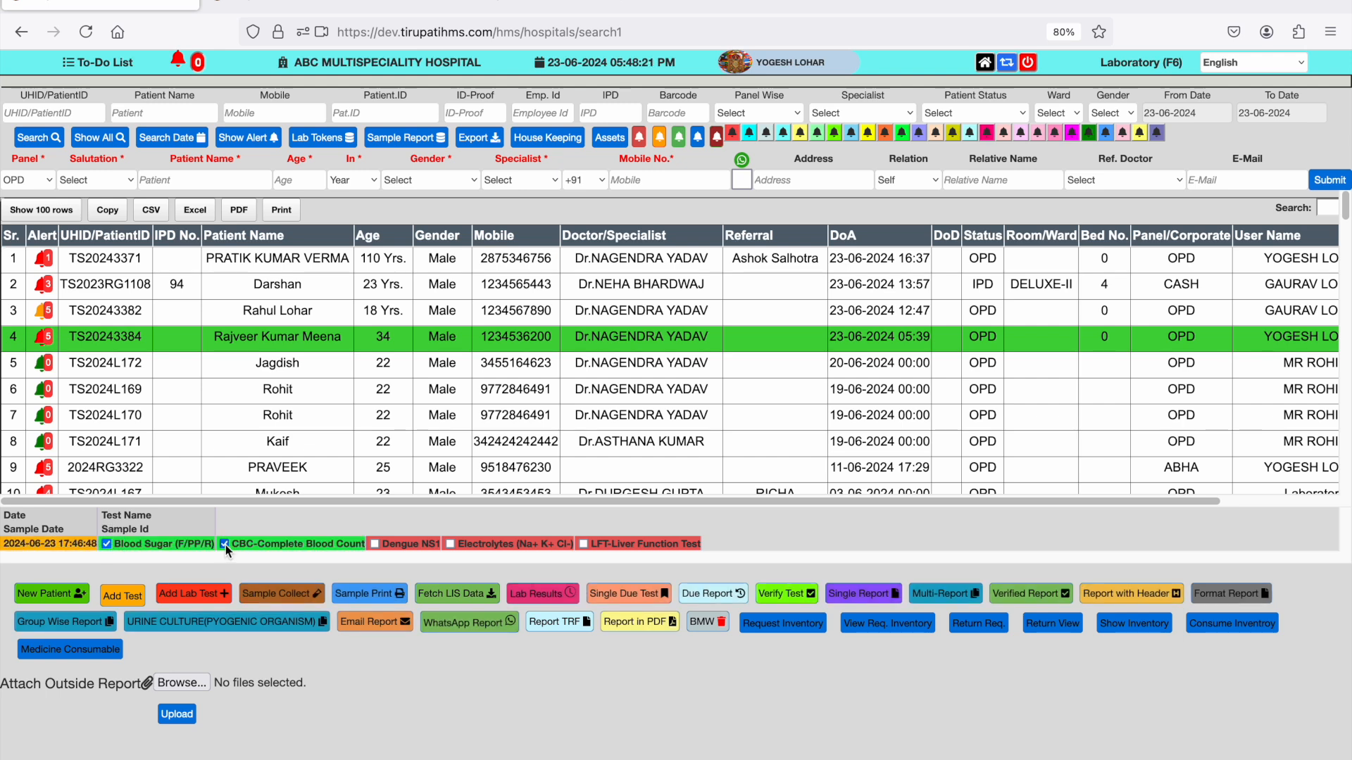
pyautogui.click(375, 544)
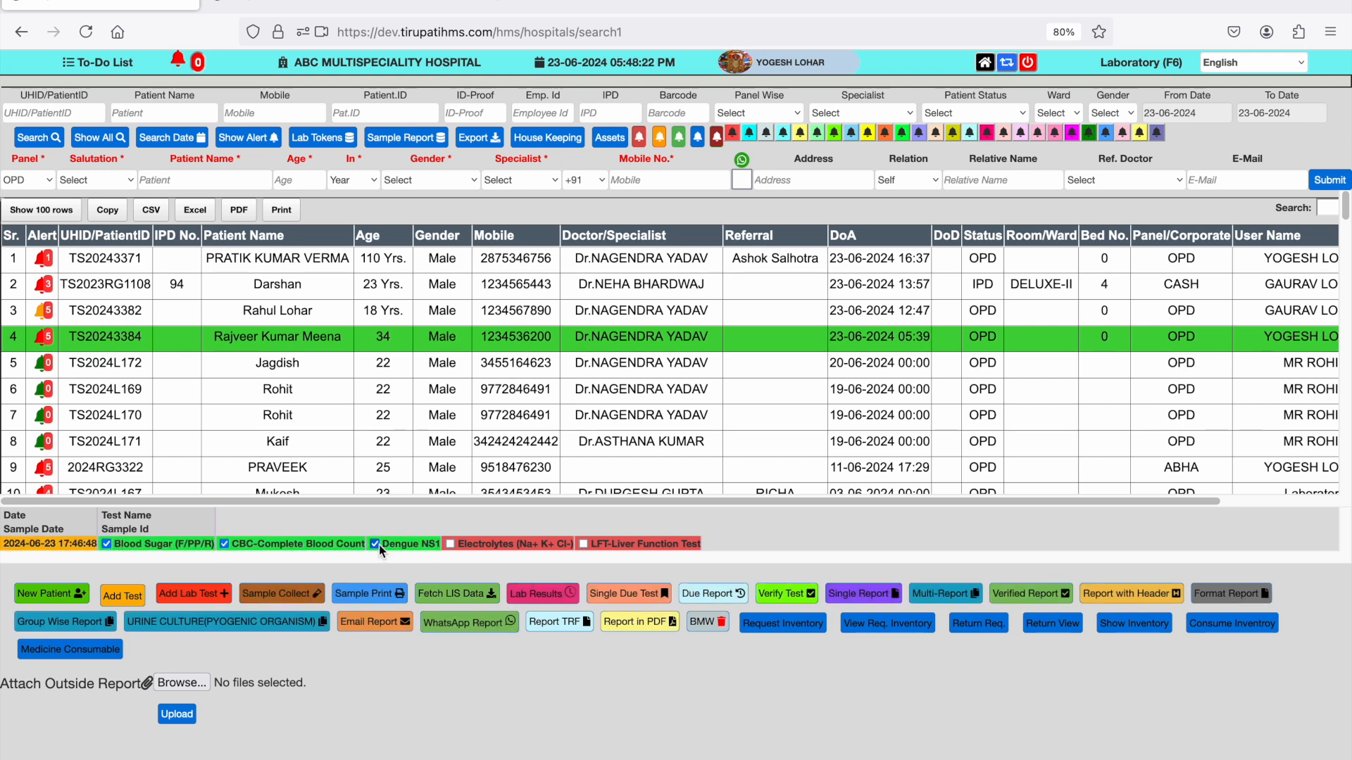
pyautogui.click(450, 545)
pyautogui.click(582, 544)
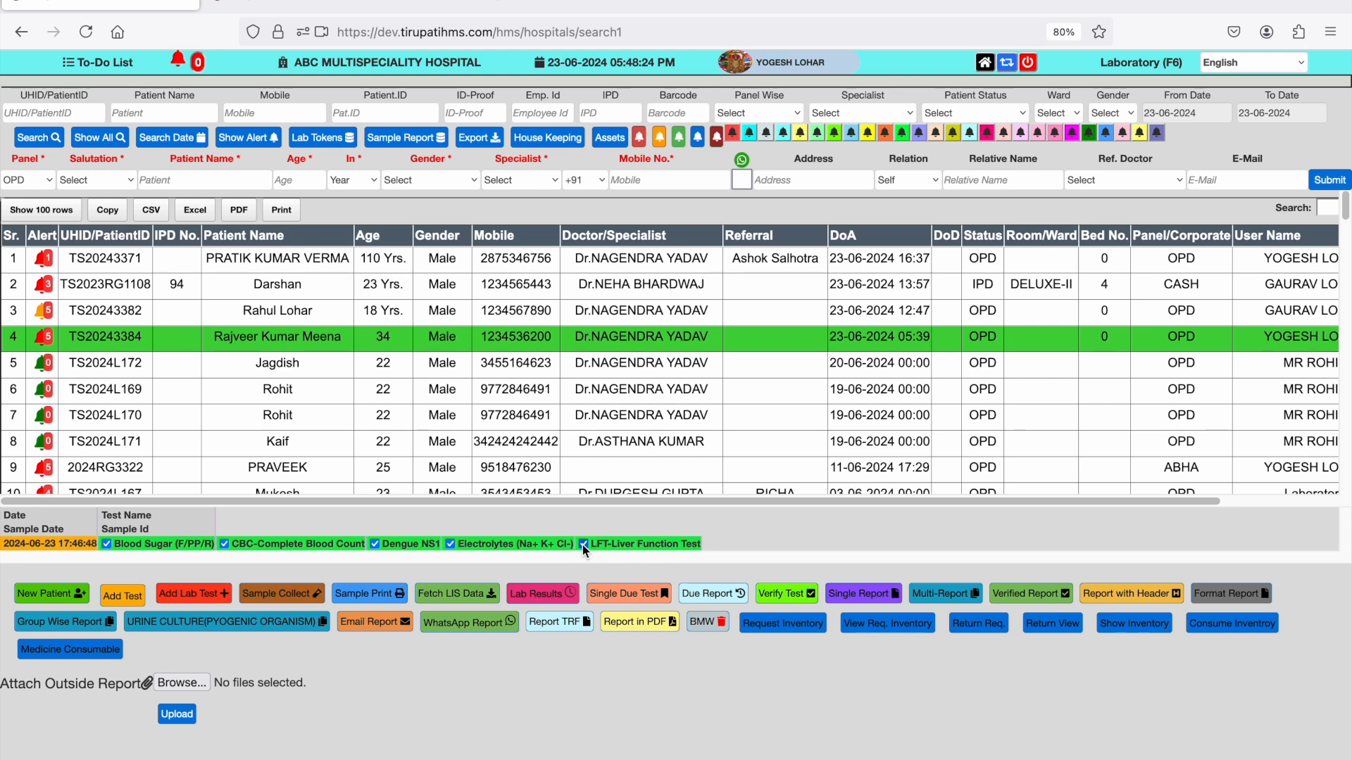
# - Record sample collection for the selected tests with a quantity of 10 for Electrolytes, submit it and dismiss the label print dialog
pyautogui.click(313, 600)
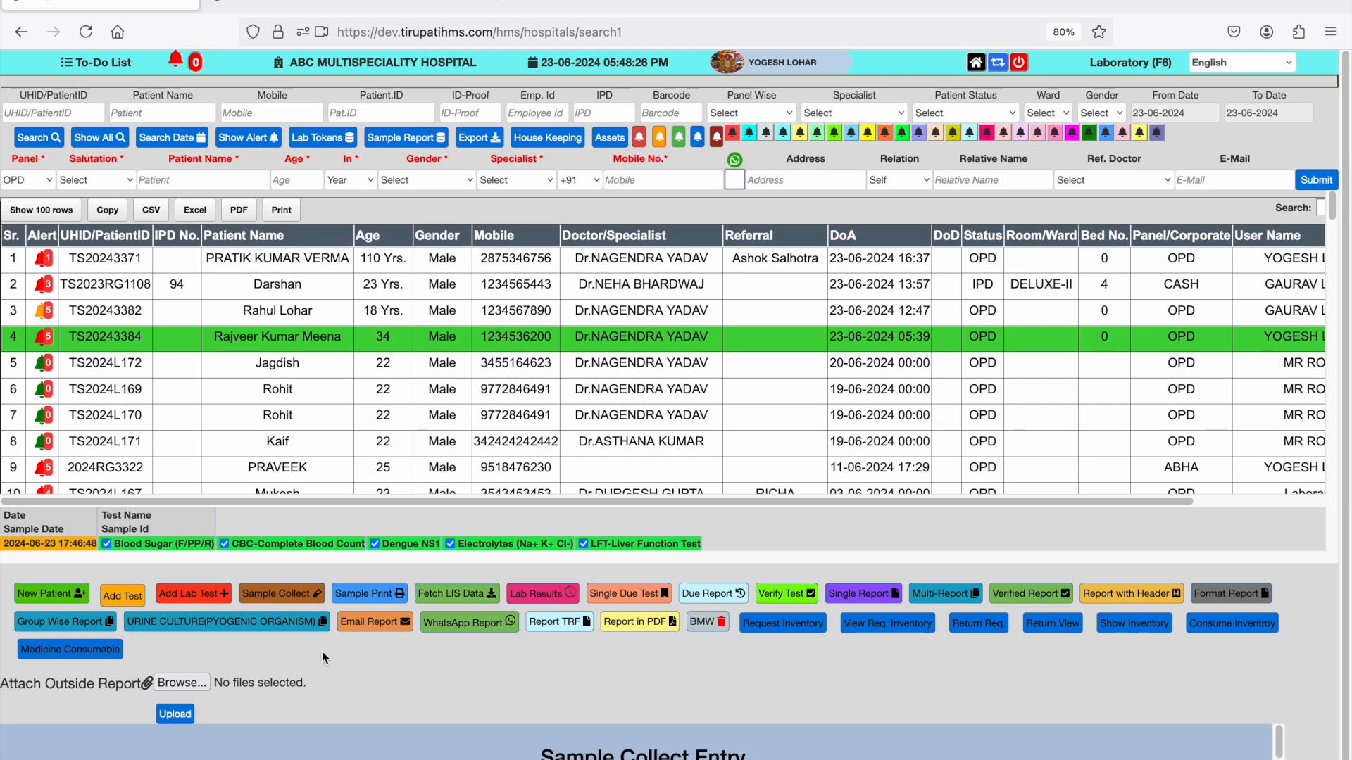
pyautogui.scroll(-1, 322, 652)
pyautogui.scroll(-3, 336, 681)
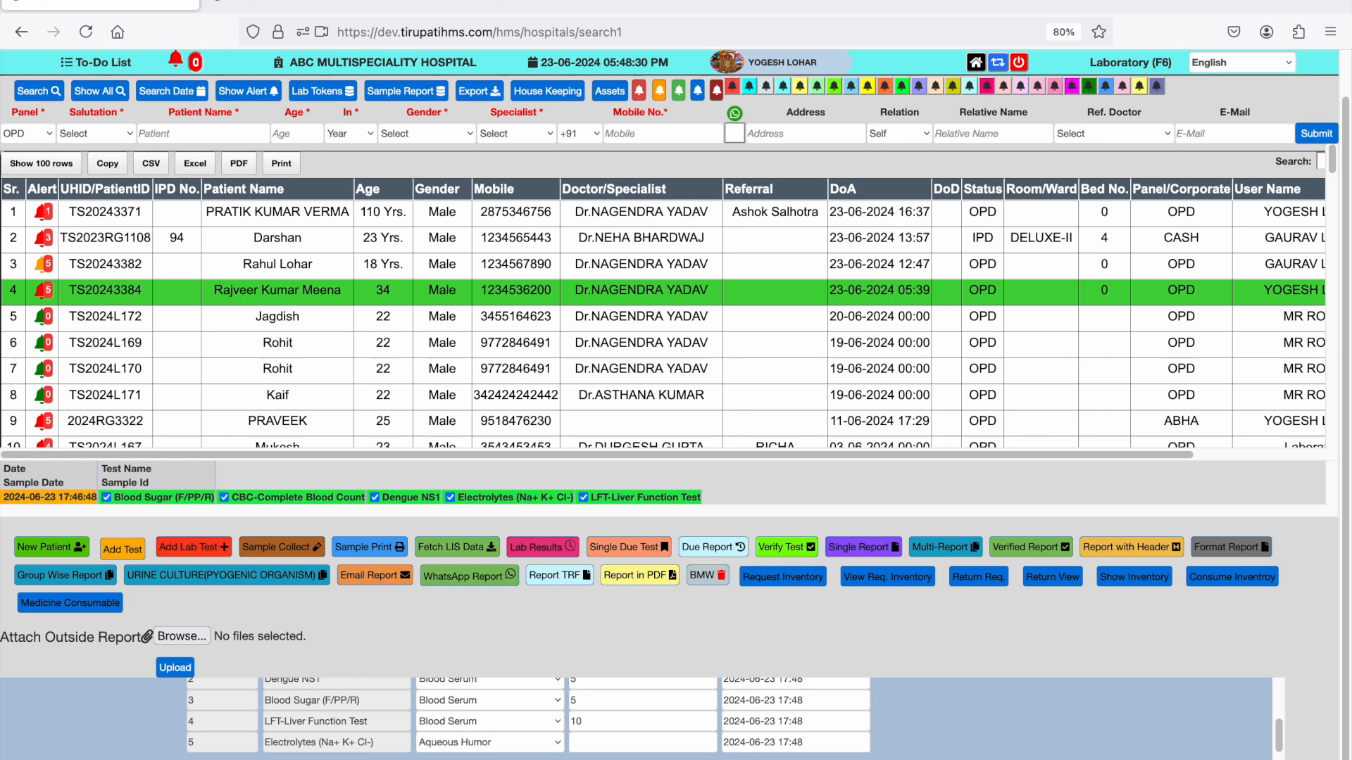
pyautogui.click(636, 743)
pyautogui.write('10')
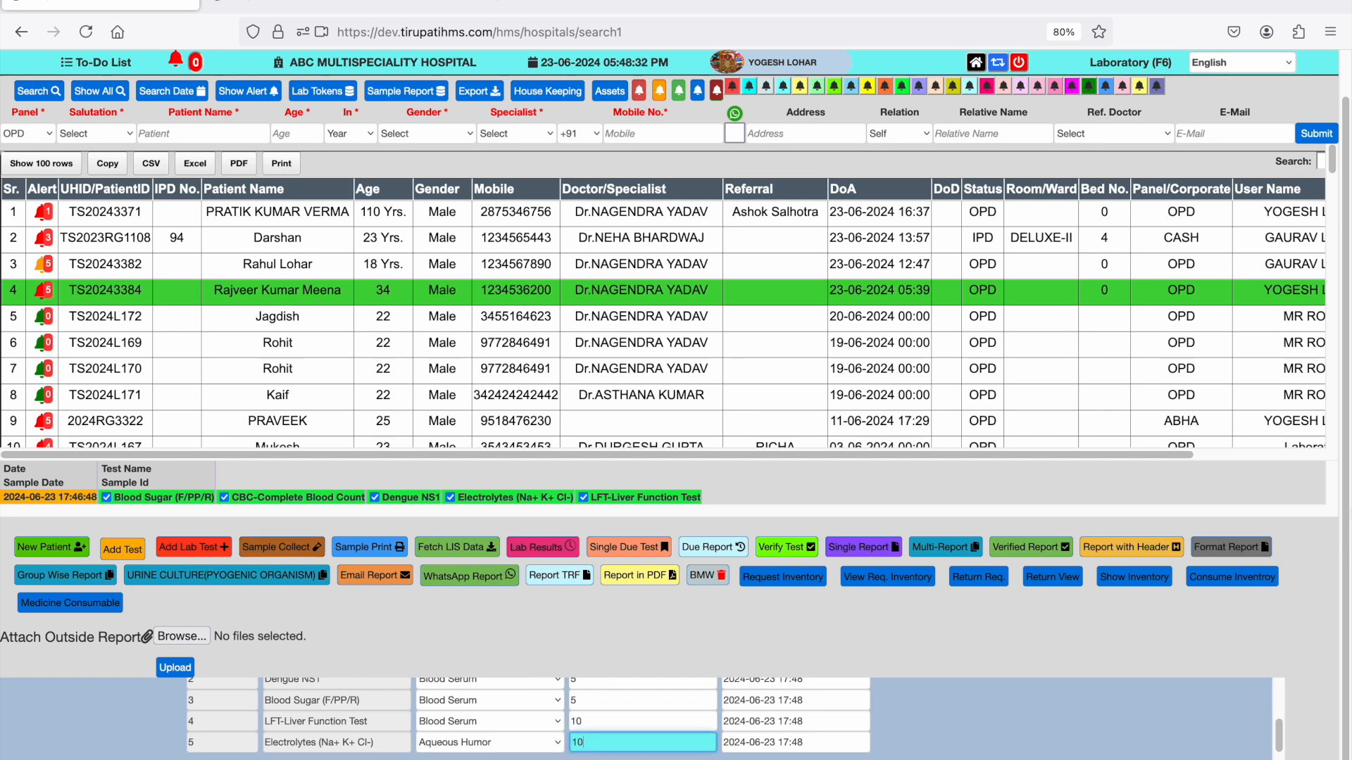
pyautogui.press('Return')
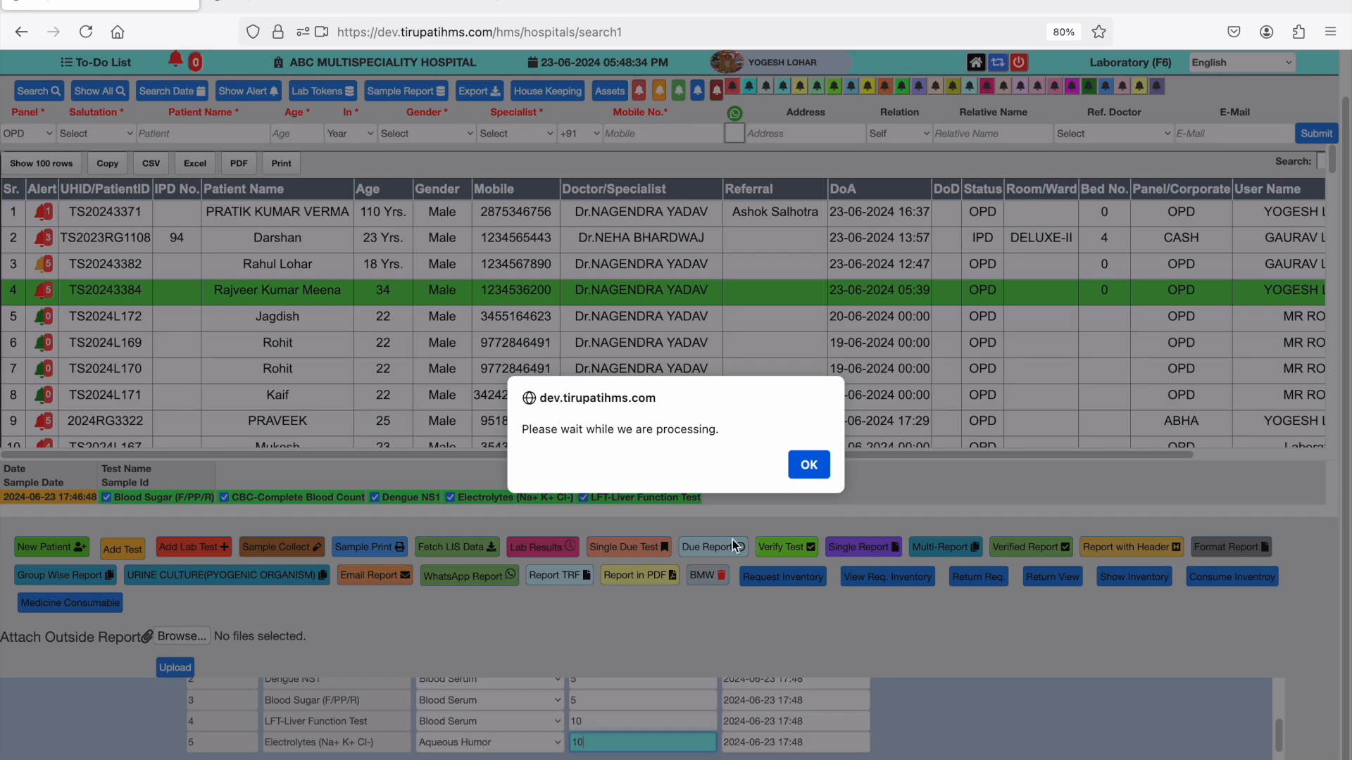
pyautogui.click(819, 466)
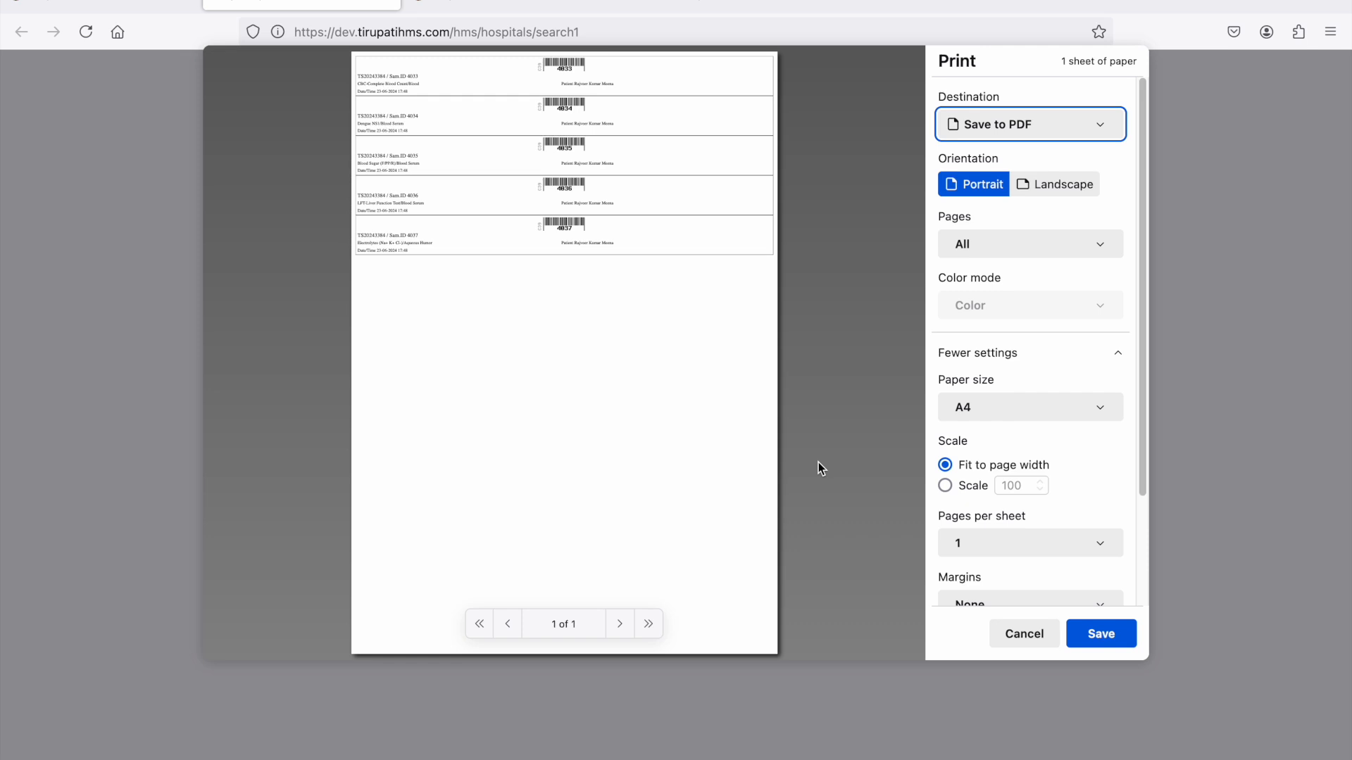
pyautogui.click(1014, 642)
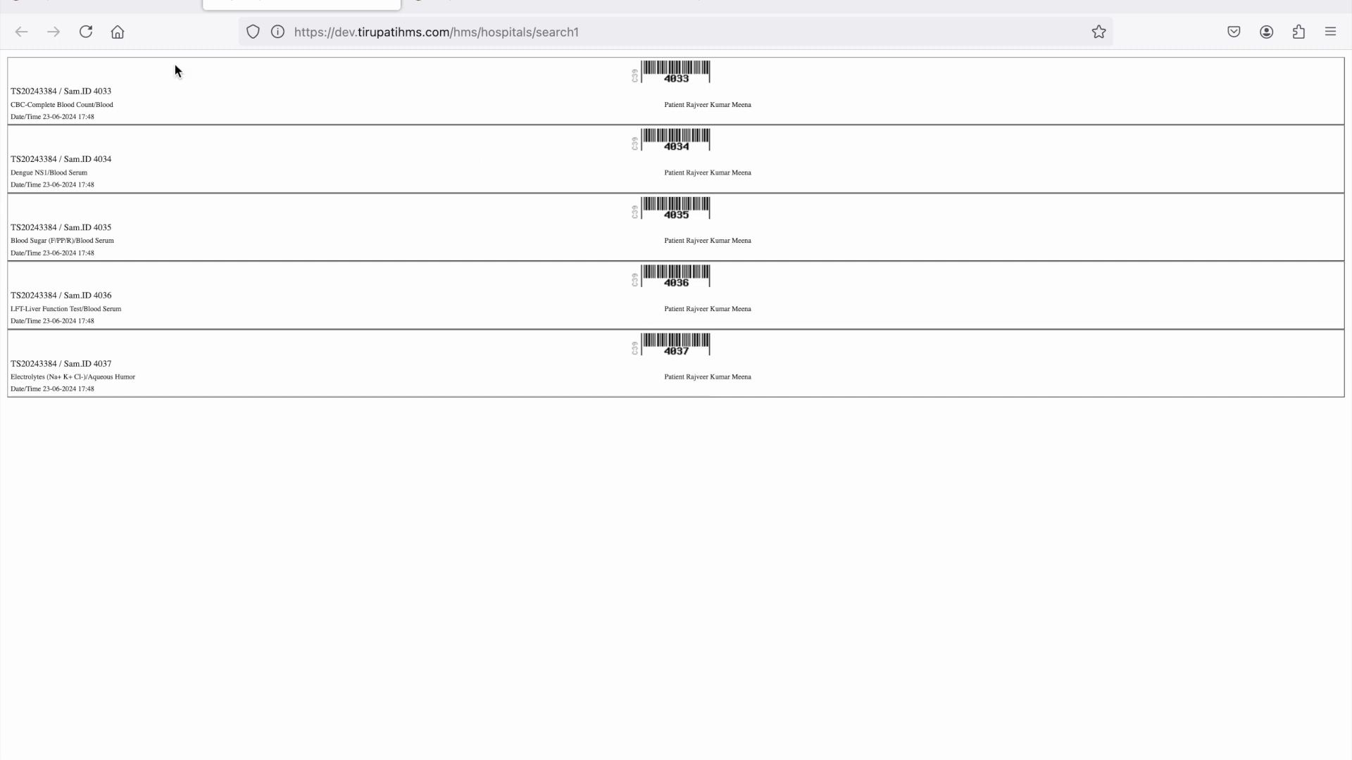
# - Return to the Laboratory patient list, reload the fourth patient's tests and open their lab result entry form
pyautogui.click(62, 4)
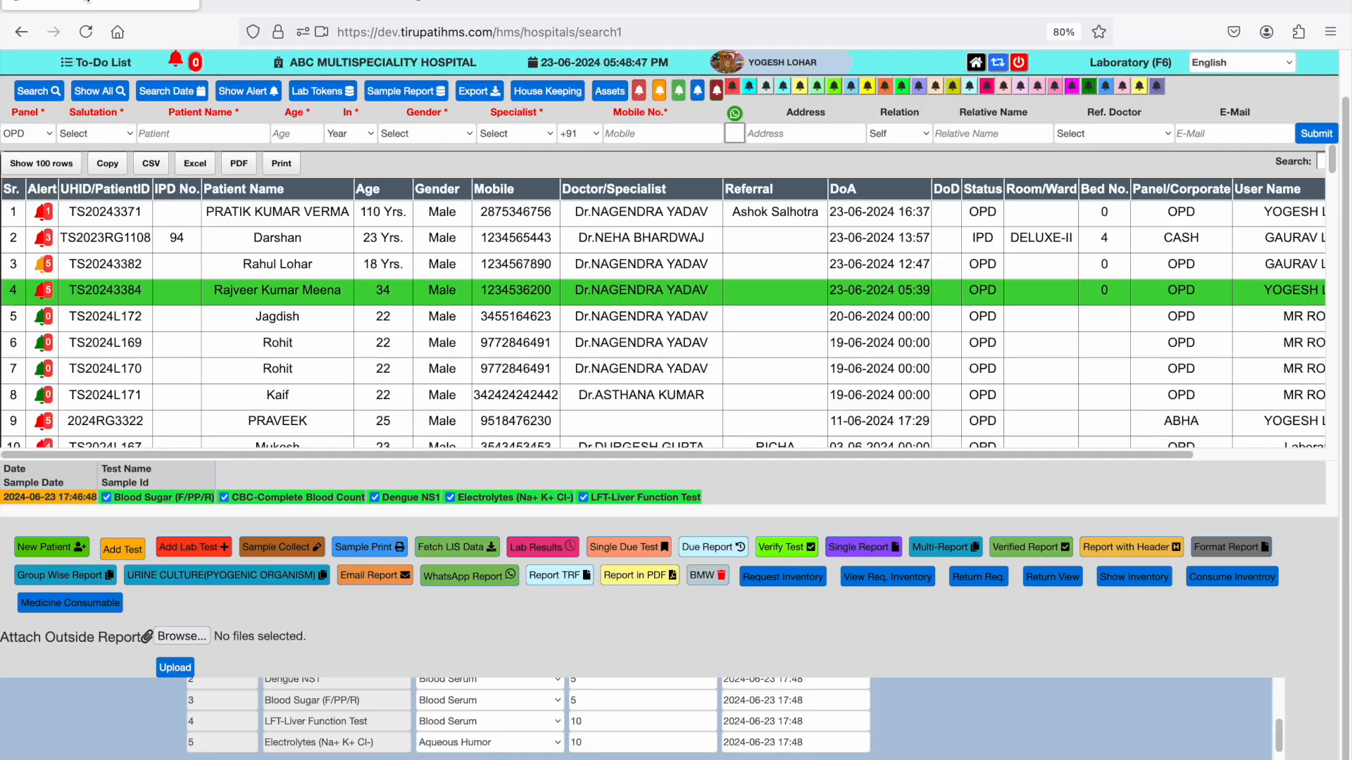
pyautogui.click(153, 297)
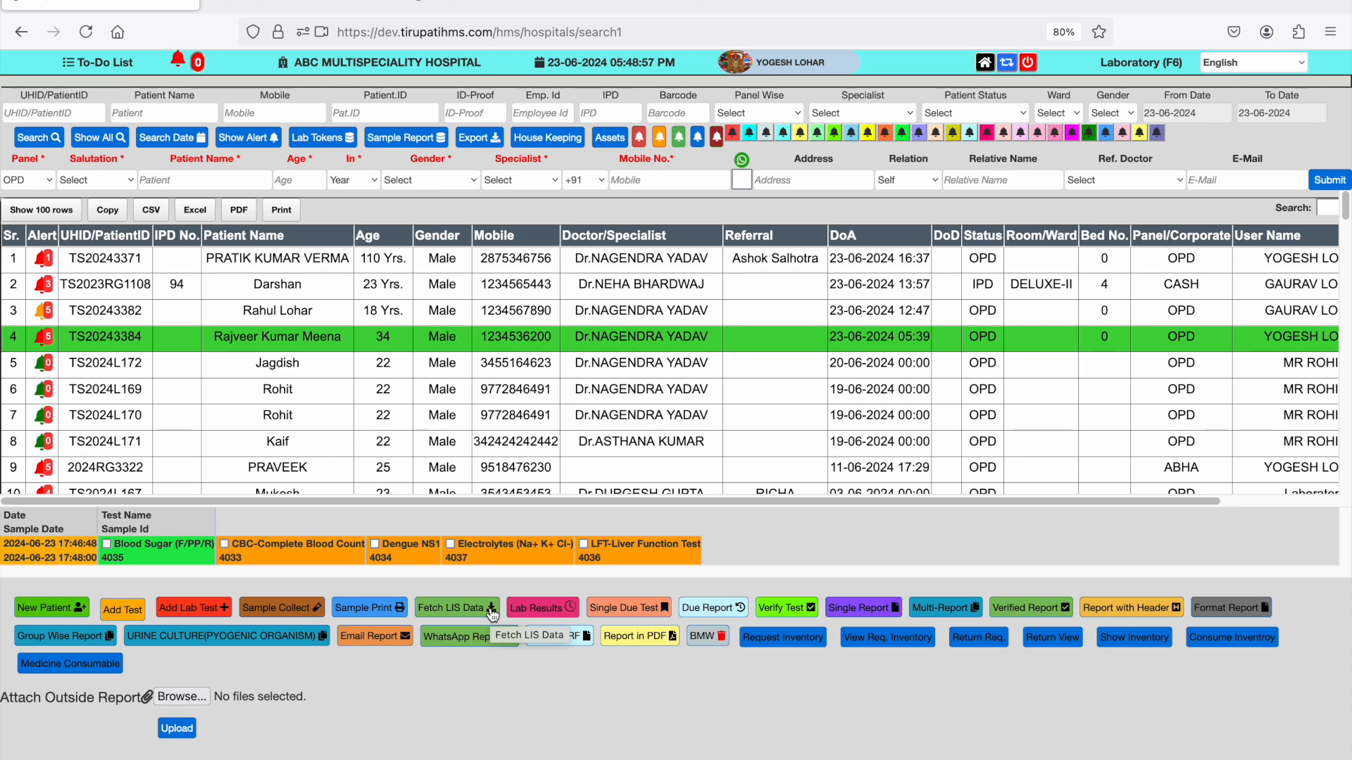
pyautogui.click(568, 607)
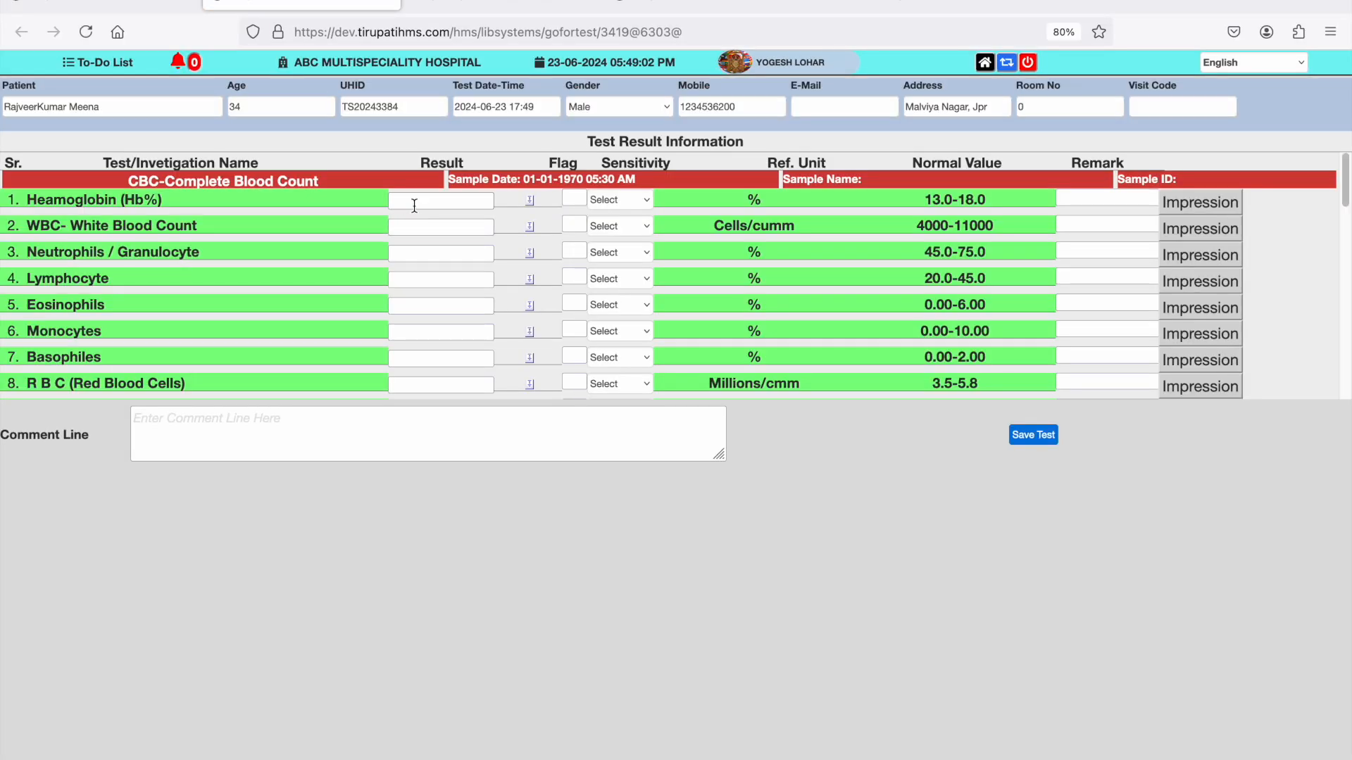
# - Enter the CBC results Heamoglobin 12.5, WBC 11200, Neutrophils 45 and Lymphocyte 20
pyautogui.click(414, 206)
pyautogui.write('12.')
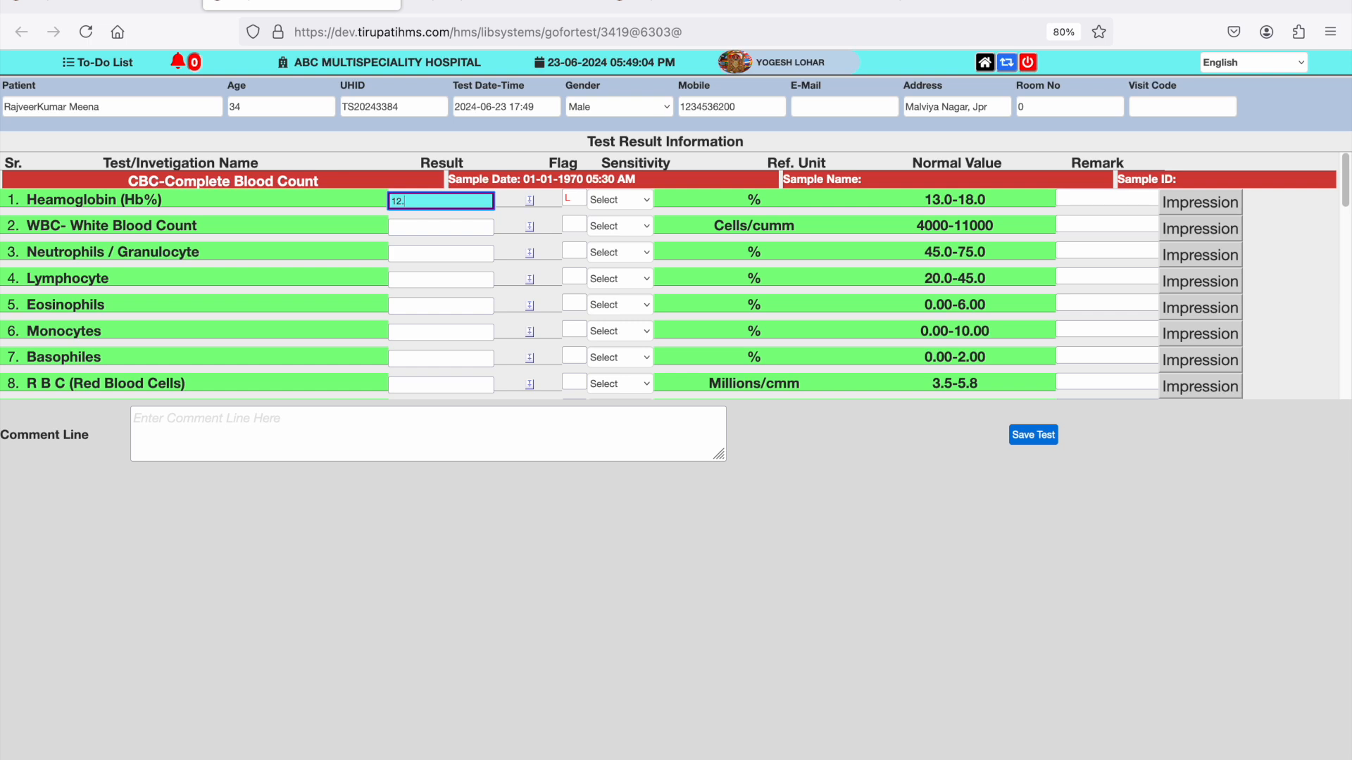
pyautogui.write('5')
pyautogui.press('Tab')
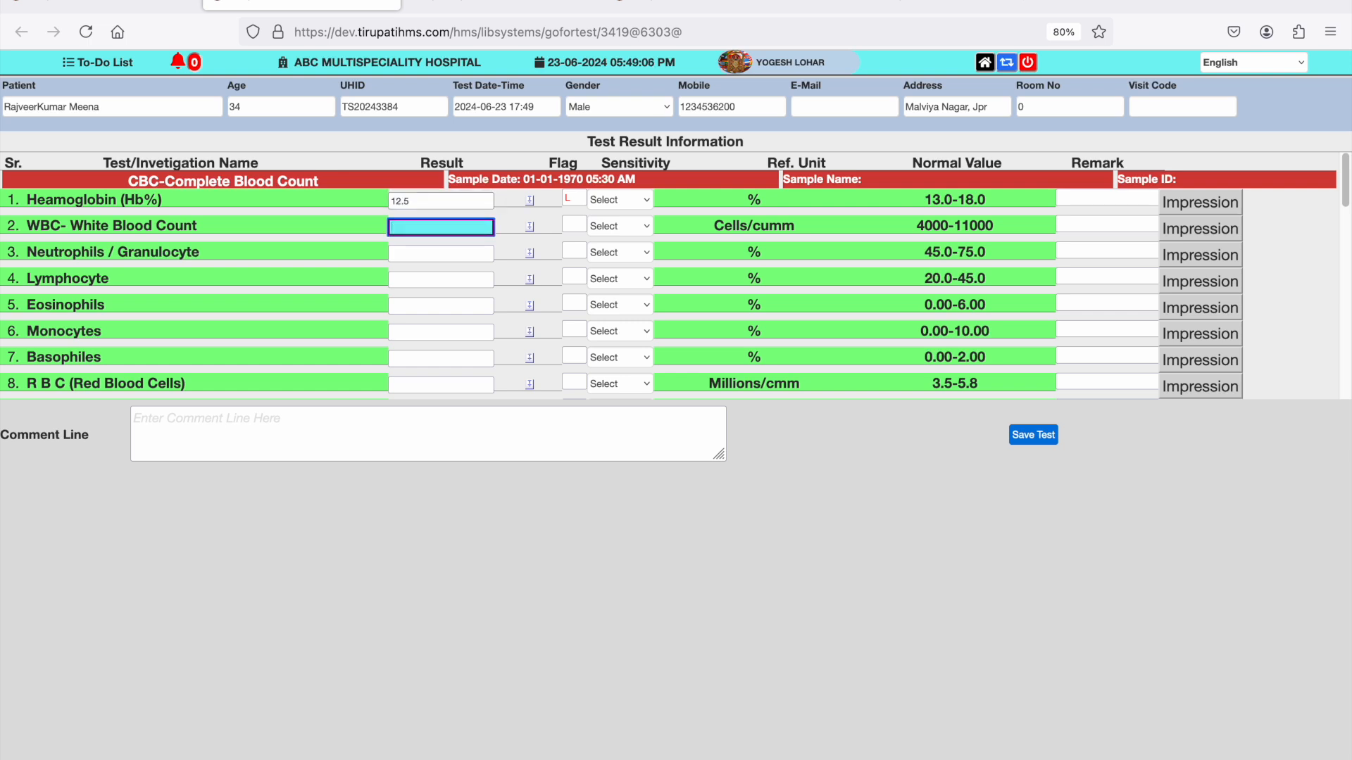
pyautogui.write('11200')
pyautogui.press('Tab')
pyautogui.write('45')
pyautogui.press('Tab')
pyautogui.write('20')
# - Enter the CBC results Eosinophils 15, Monocytes 14, Basophiles 6.000 and R B C 2.2
pyautogui.press('Tab')
pyautogui.write('15')
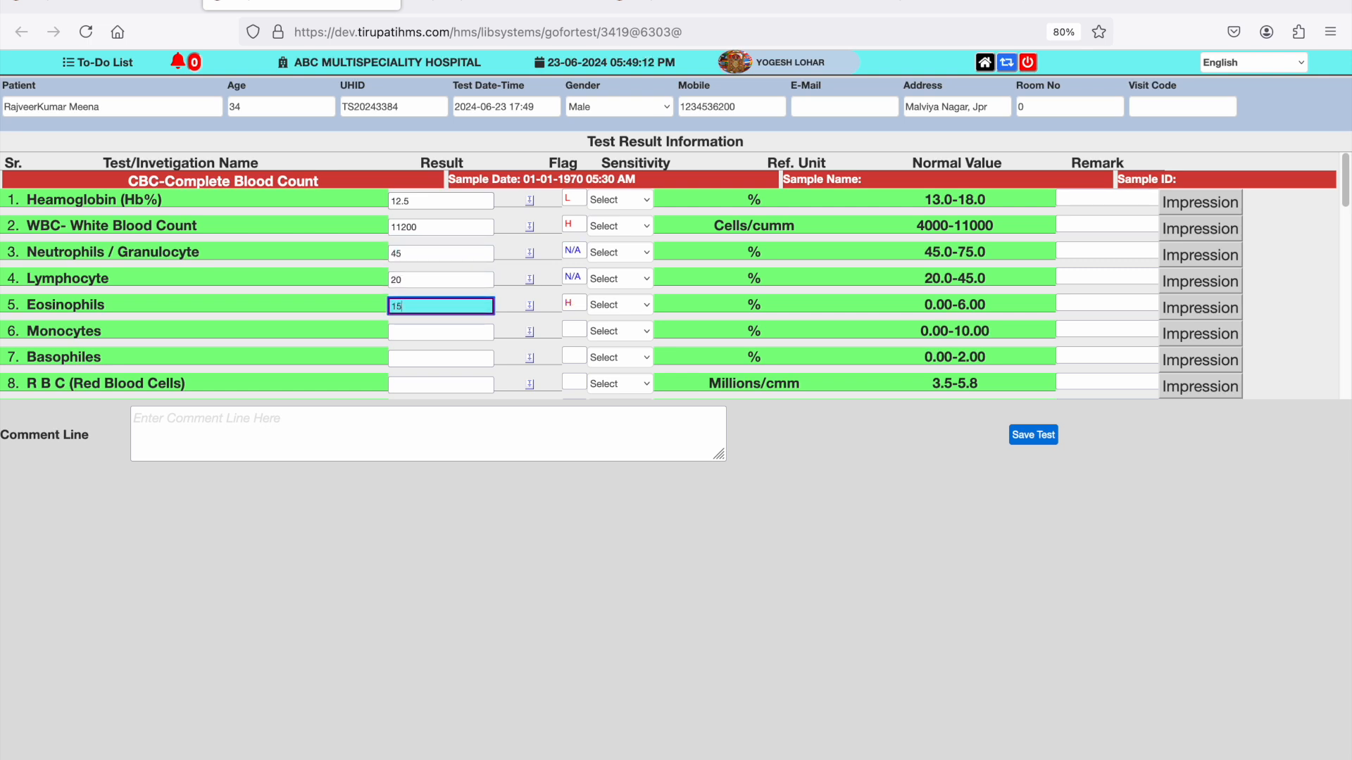
pyautogui.press('Tab')
pyautogui.write('14')
pyautogui.press('Tab')
pyautogui.write('6.000')
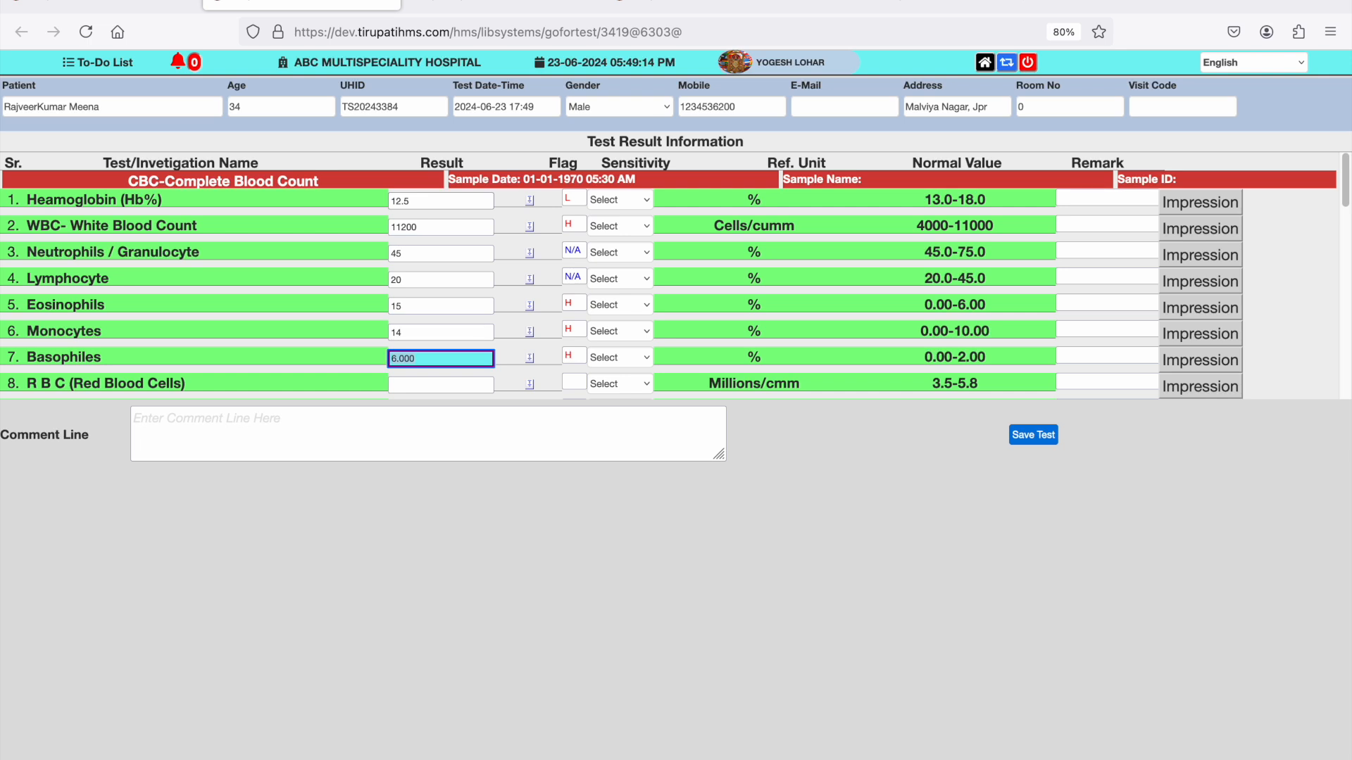
pyautogui.press('Tab')
pyautogui.write('2.2')
# - Enter the CBC results PLT-Platelet Counts 1.5, P.C.V / Haematocrit 40 and M C V 100
pyautogui.press('Tab')
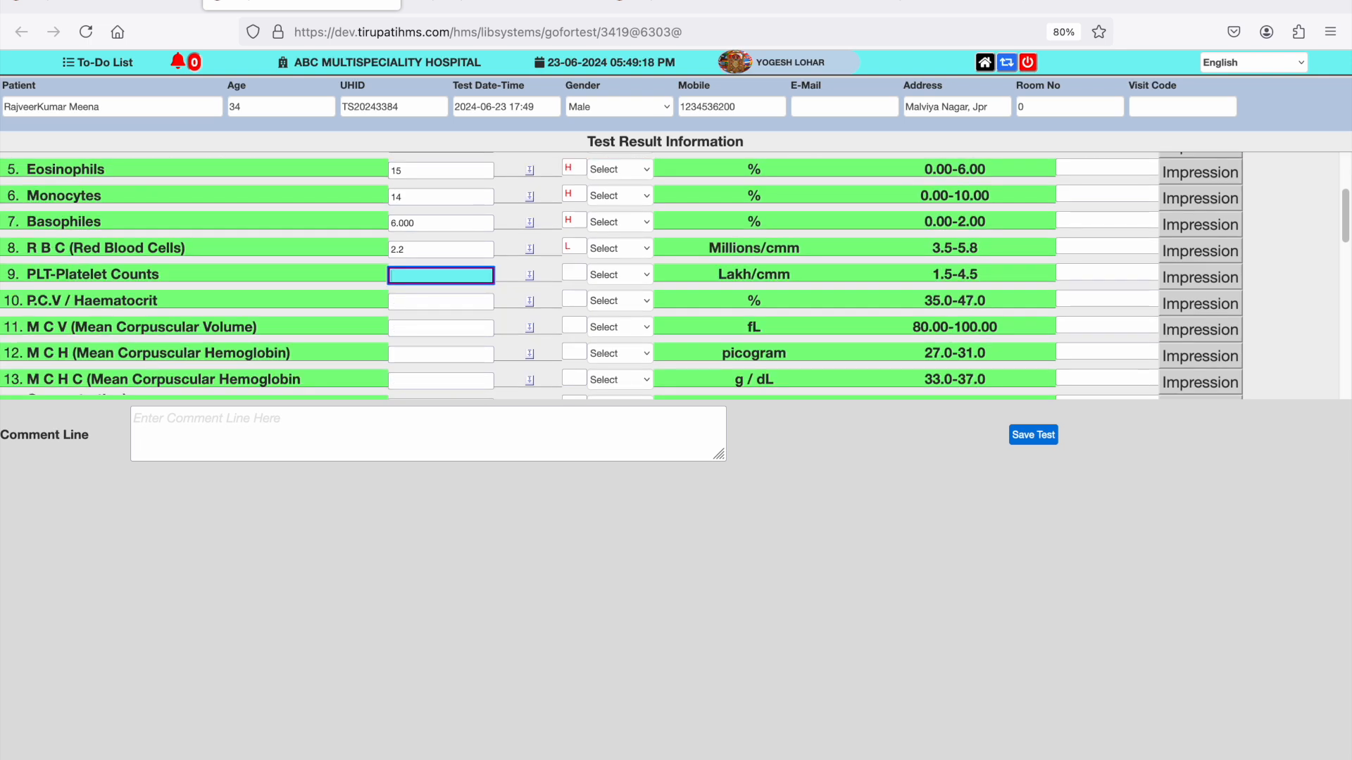
pyautogui.write('1.5')
pyautogui.press('Tab')
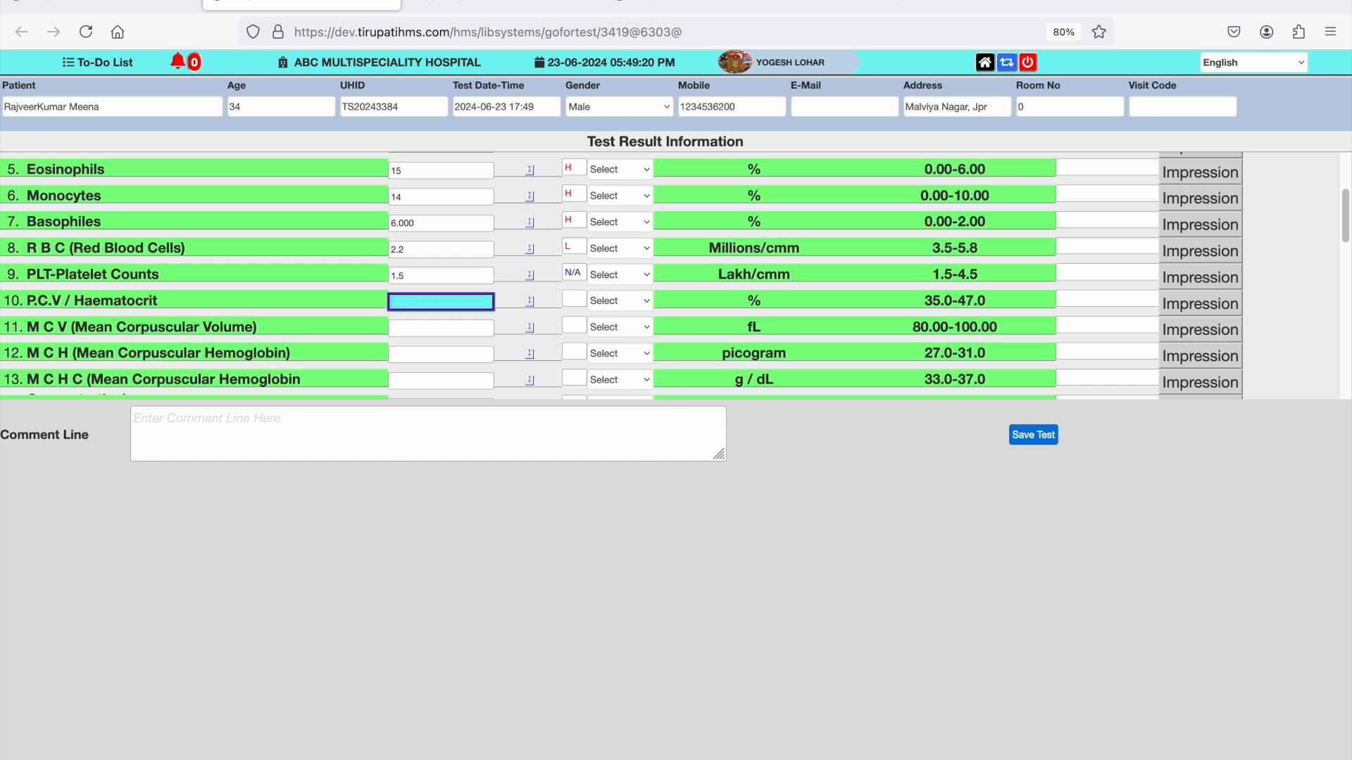
pyautogui.write('40')
pyautogui.press('Tab')
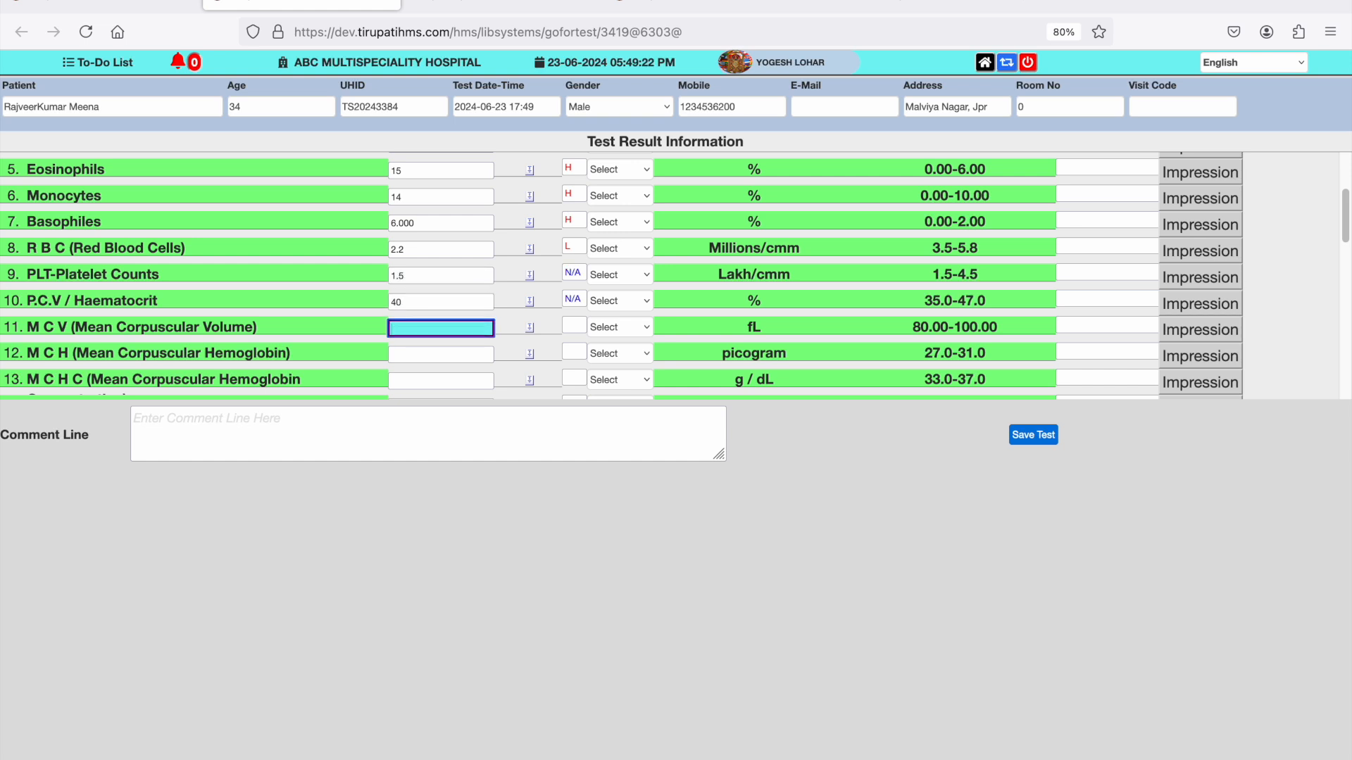
pyautogui.write('100')
# - Enter the CBC results M C H 21.0, M C H C 45.0 and RDW (CV) 10
pyautogui.press('Tab')
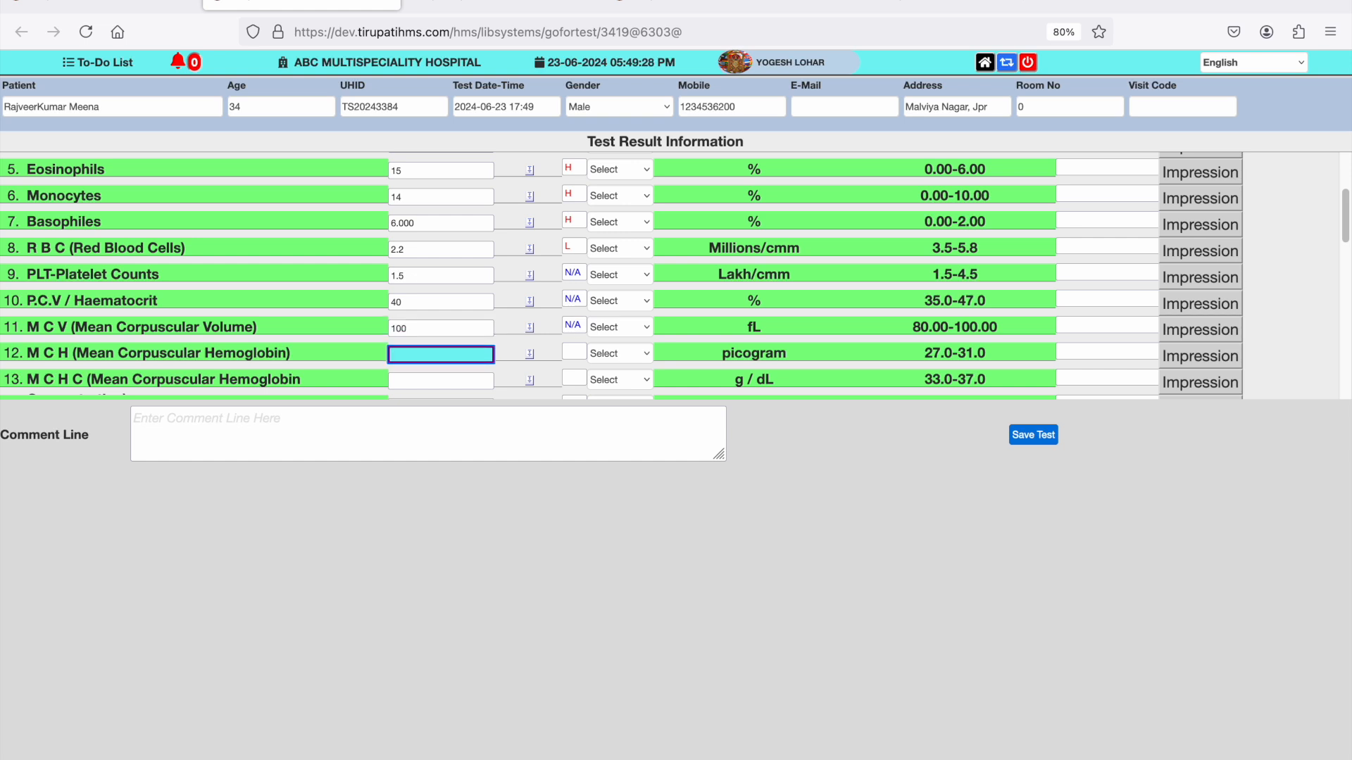
pyautogui.write('21.0')
pyautogui.press('Tab')
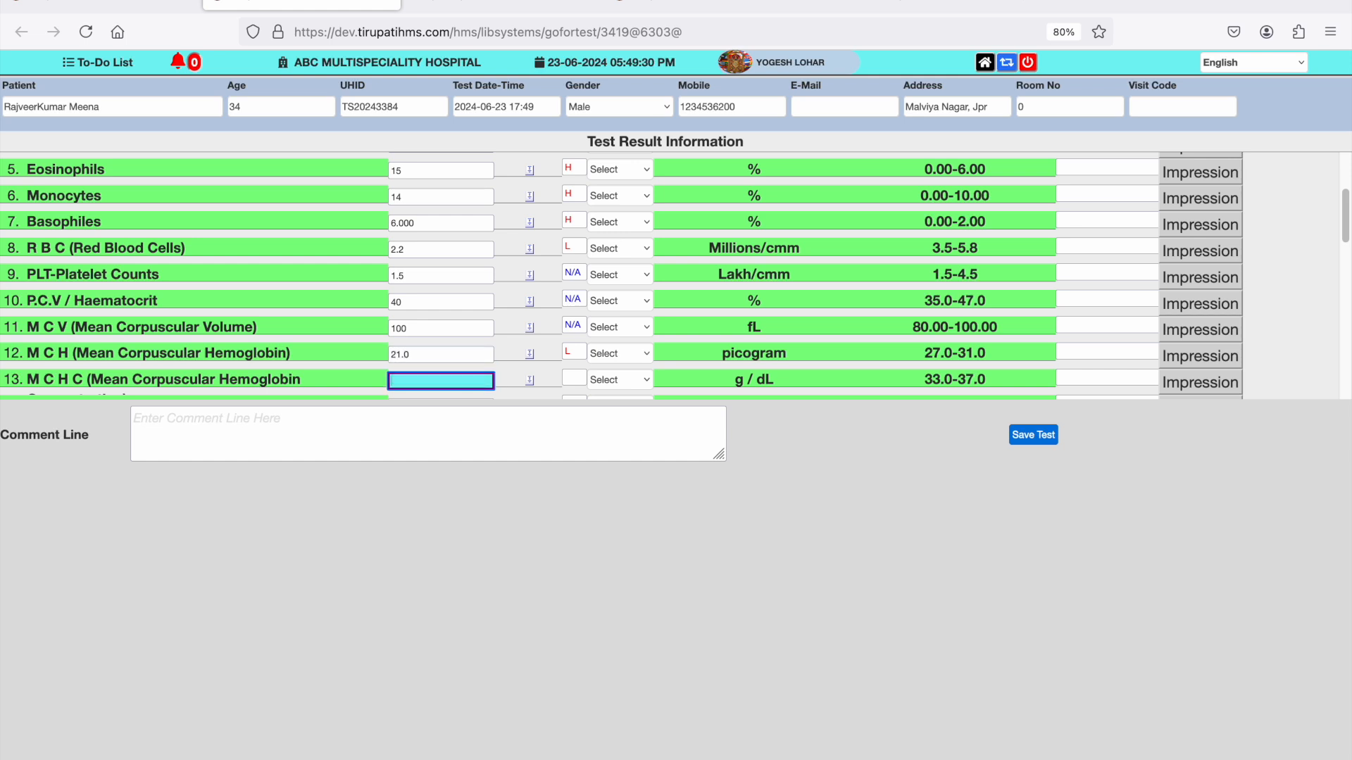
pyautogui.write('45.0')
pyautogui.press('Tab')
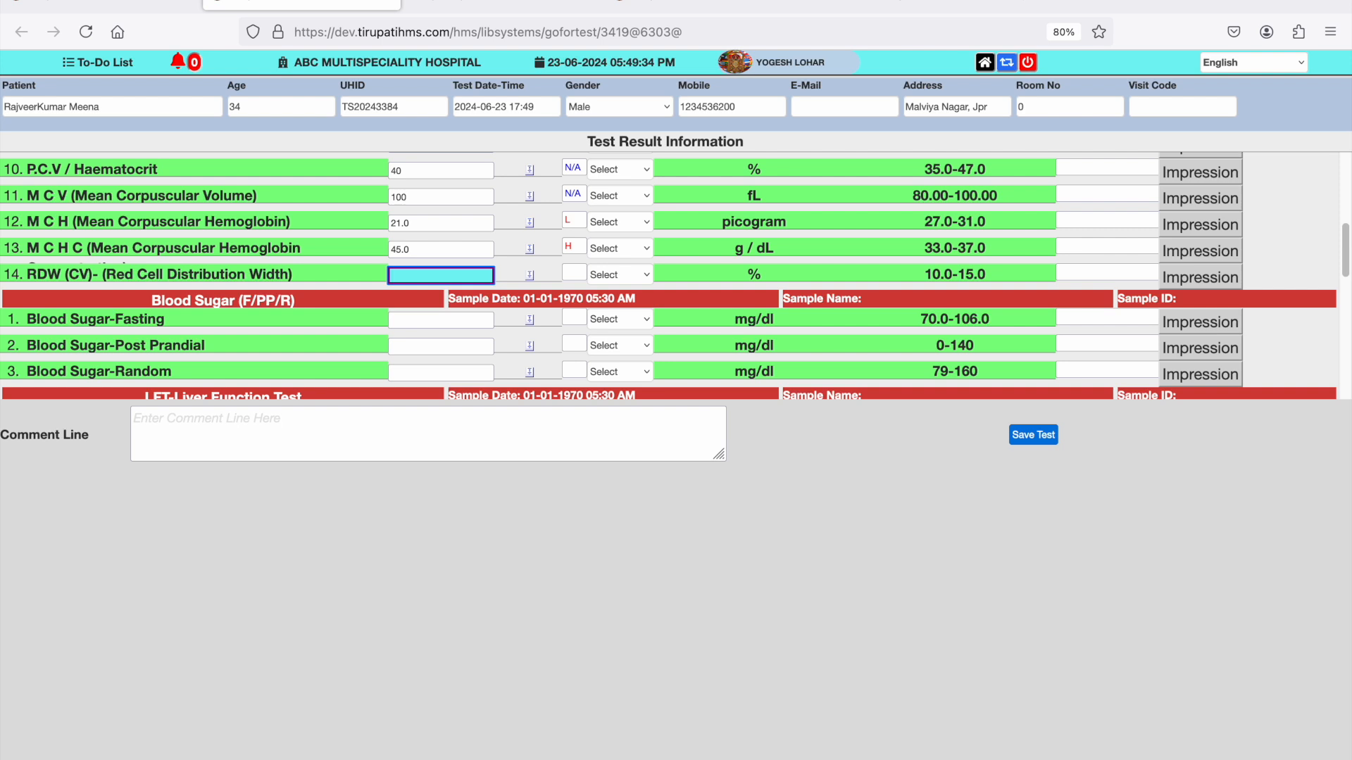
pyautogui.write('10')
# - Enter the Blood Sugar results as 85 for Fasting, 120 for Post Prandial and 180 for Random
pyautogui.press('Tab')
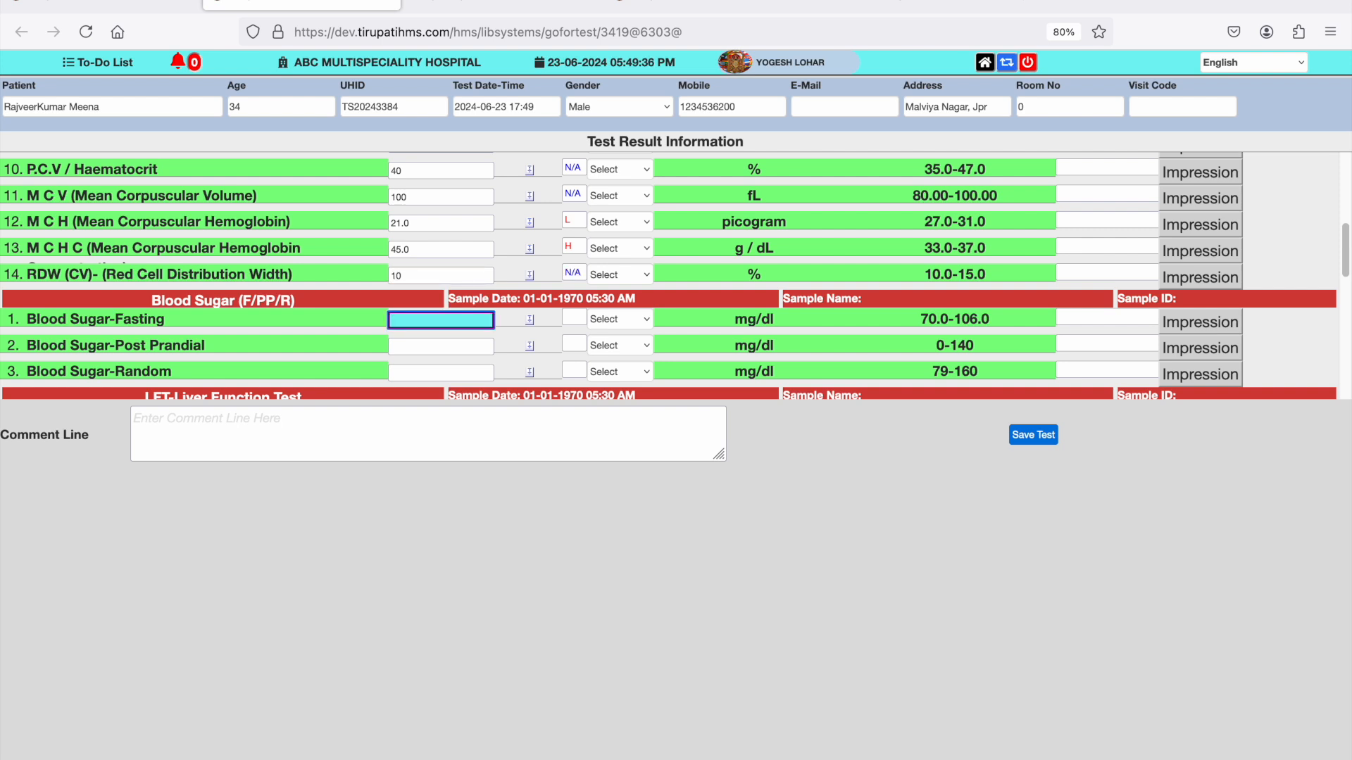
pyautogui.write('5')
pyautogui.press('Tab')
pyautogui.write('120')
pyautogui.press('Tab')
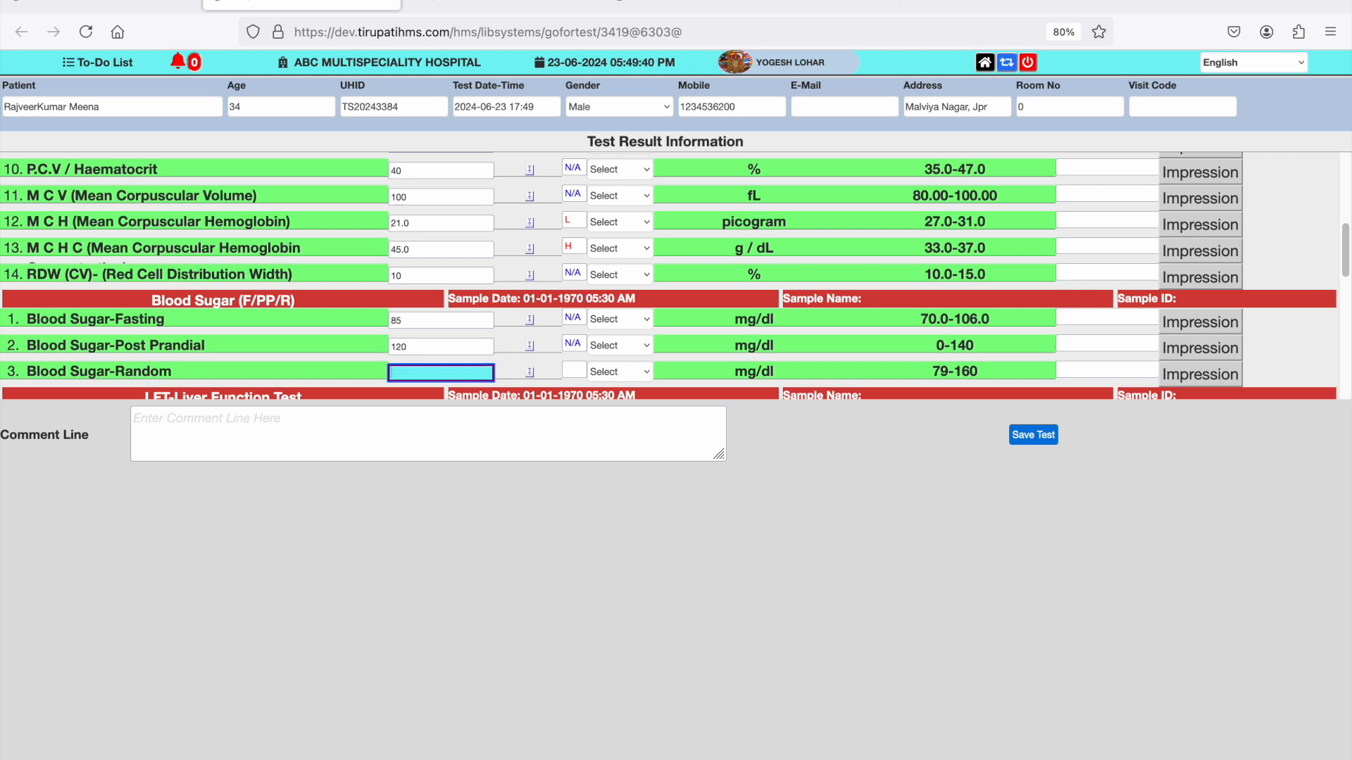
pyautogui.write('180')
# - Enter the liver function results AST/SGOT 10, ALT/SGPT 34, Alkaline Phosphatase 98 and Bilirubin Total 1.2
pyautogui.press('Tab')
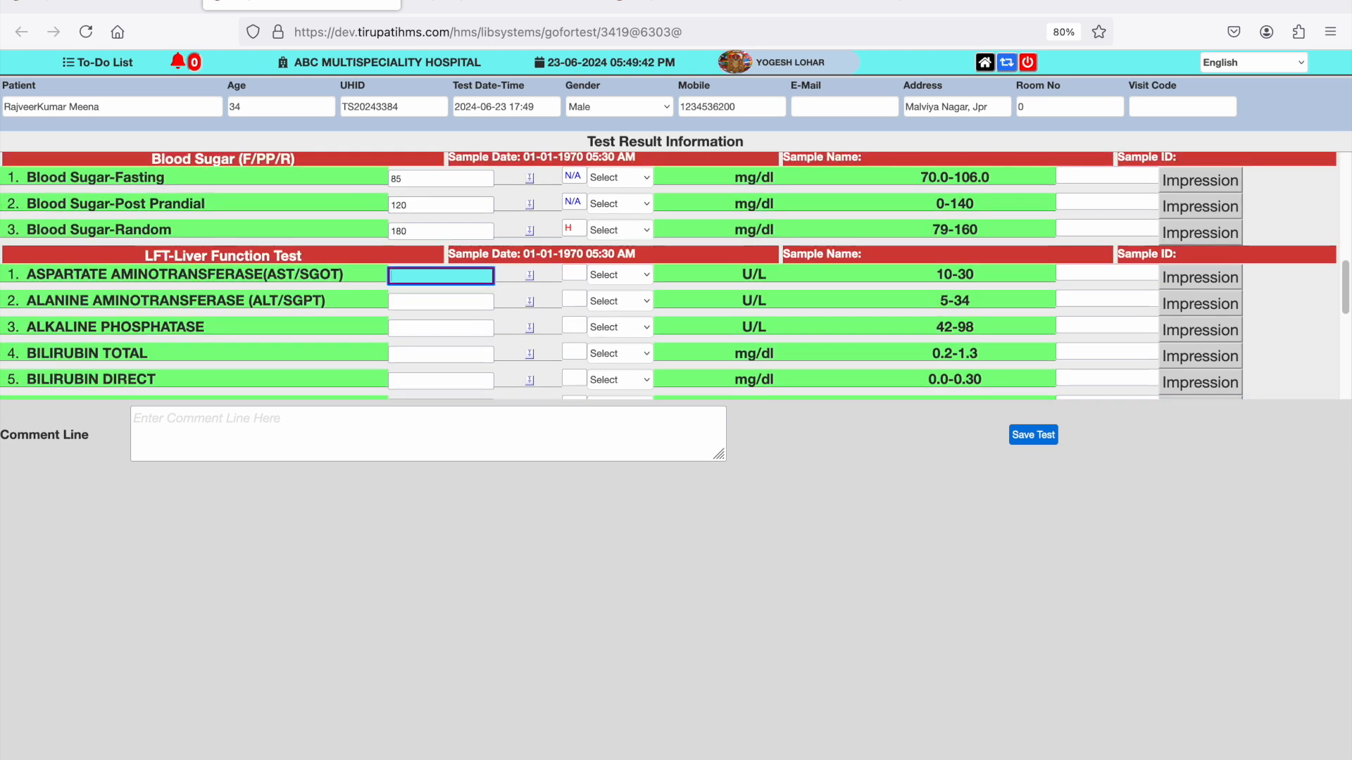
pyautogui.write('10')
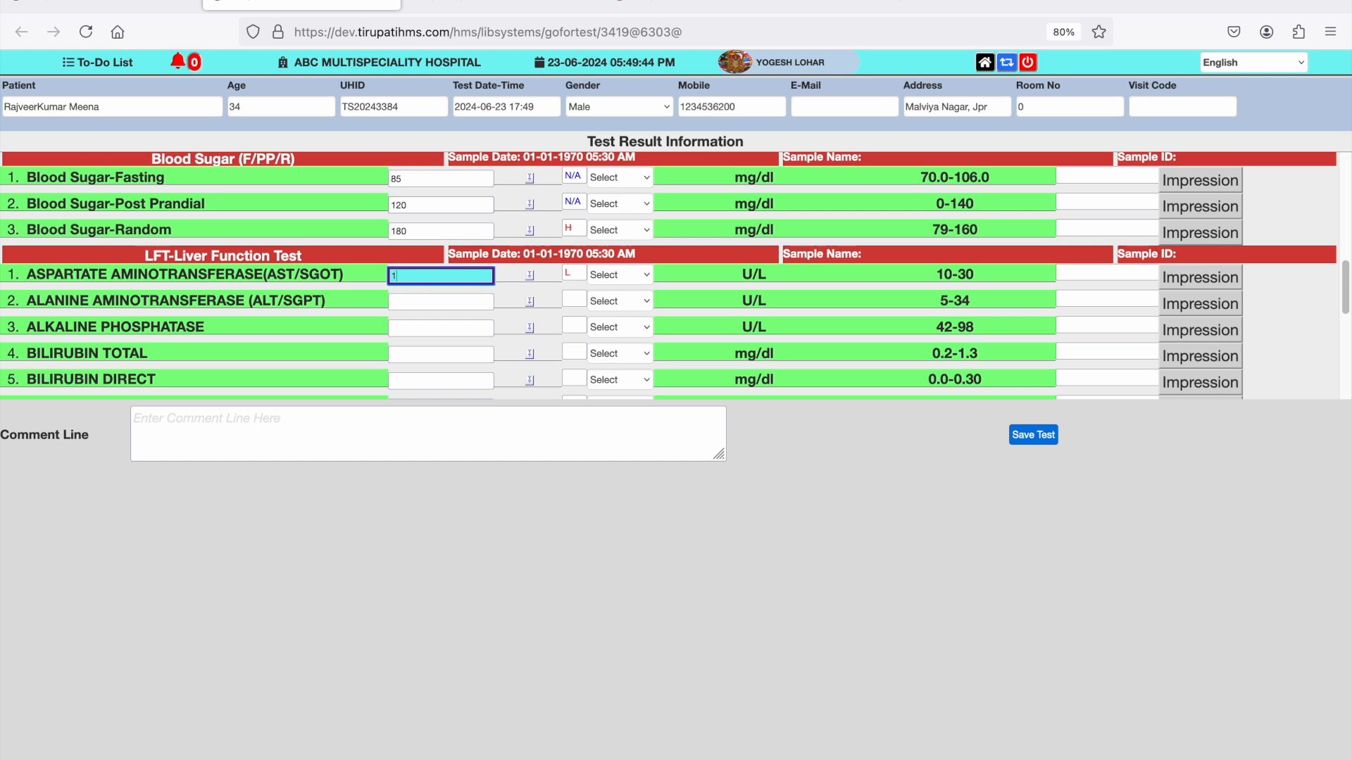
pyautogui.press('Tab')
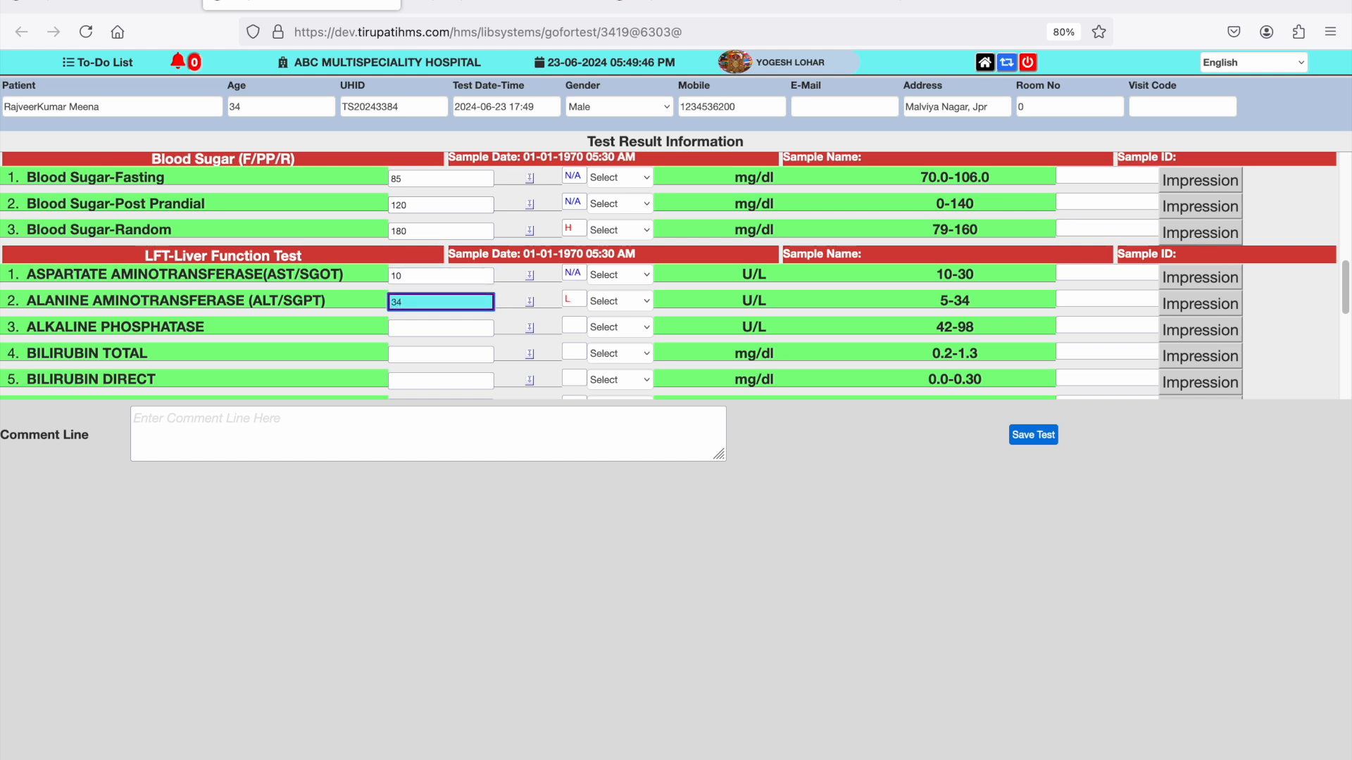
pyautogui.press('Tab')
pyautogui.write('9')
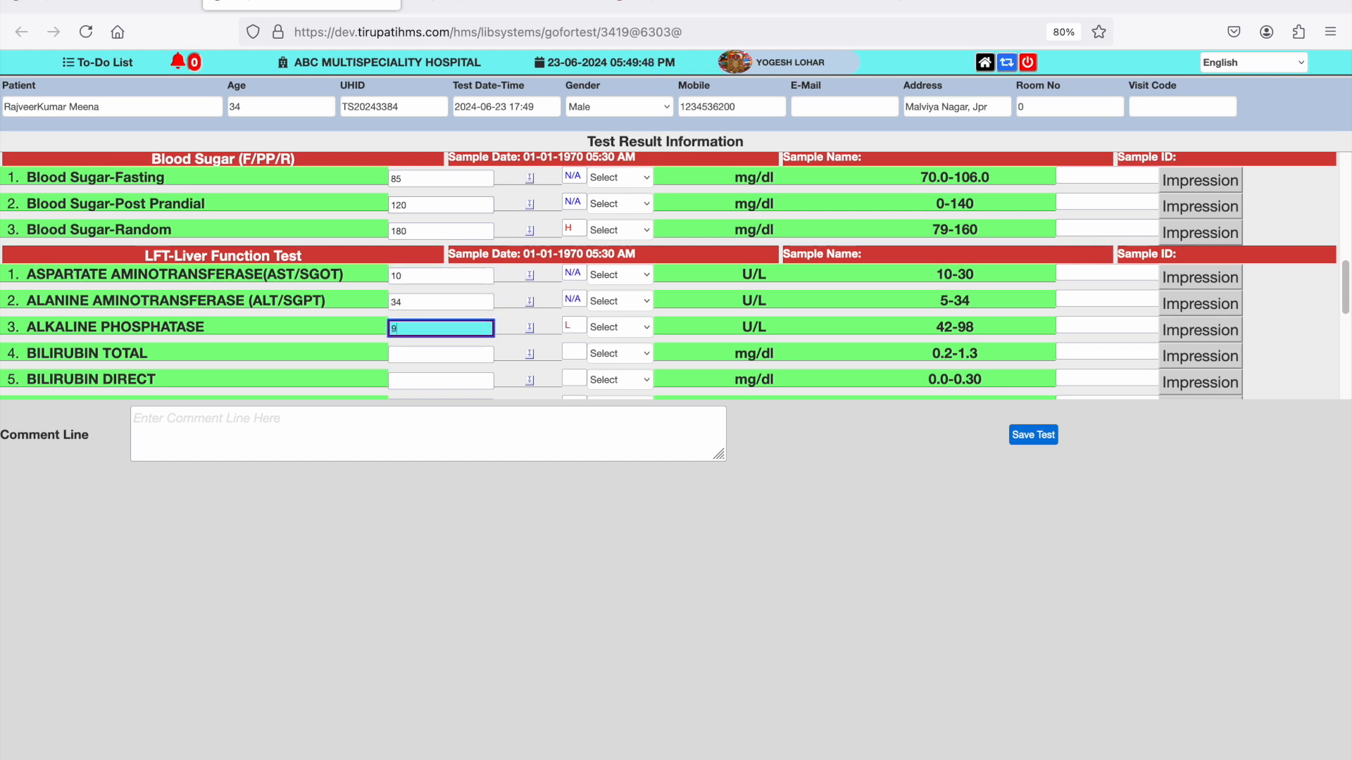
pyautogui.write('8')
pyautogui.press('Tab')
pyautogui.write('1')
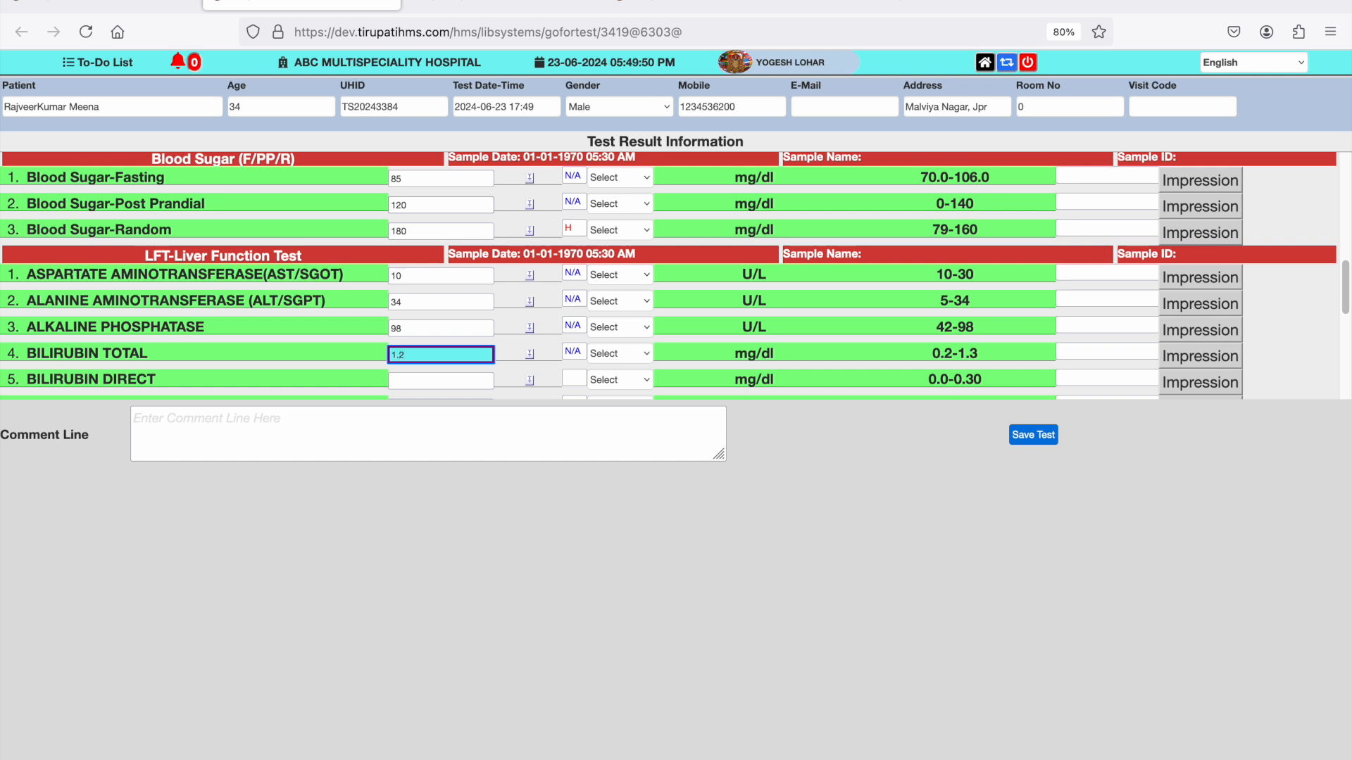
# - Enter the liver function results Bilirubin Direct 0.10, Bilirubin Indirect 45, Total Protein 5 and Serum Albumin 4
pyautogui.press('Tab')
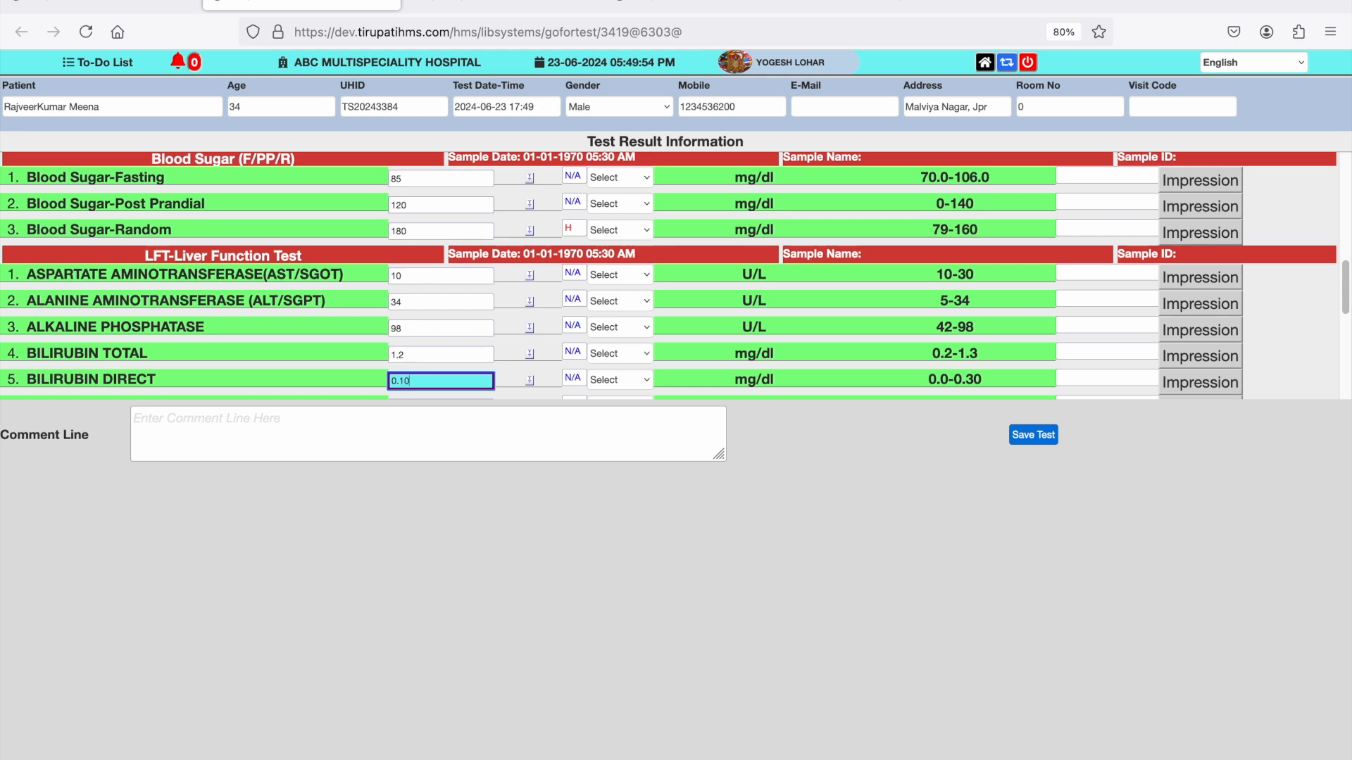
pyautogui.press('Tab')
pyautogui.write('45')
pyautogui.press('Tab')
pyautogui.write('5')
pyautogui.press('Tab')
pyautogui.write('4')
# - Enter Serum Globulin 43, A/G ratio 4 and GGT 46, plus the electrolyte results Serum Sodium 55 and S. Potassium 6
pyautogui.press('Tab')
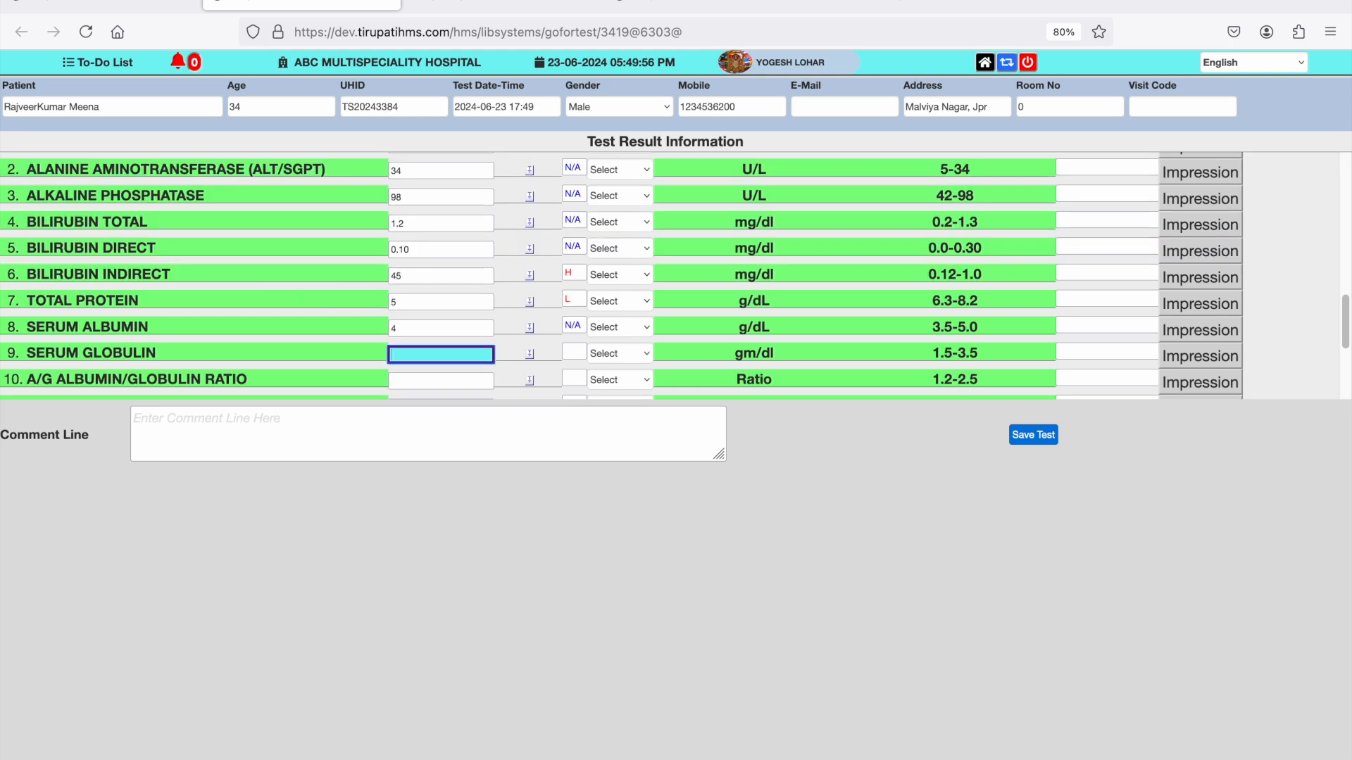
pyautogui.write('43')
pyautogui.press('Tab')
pyautogui.press('Tab')
pyautogui.write('6')
pyautogui.press('Tab')
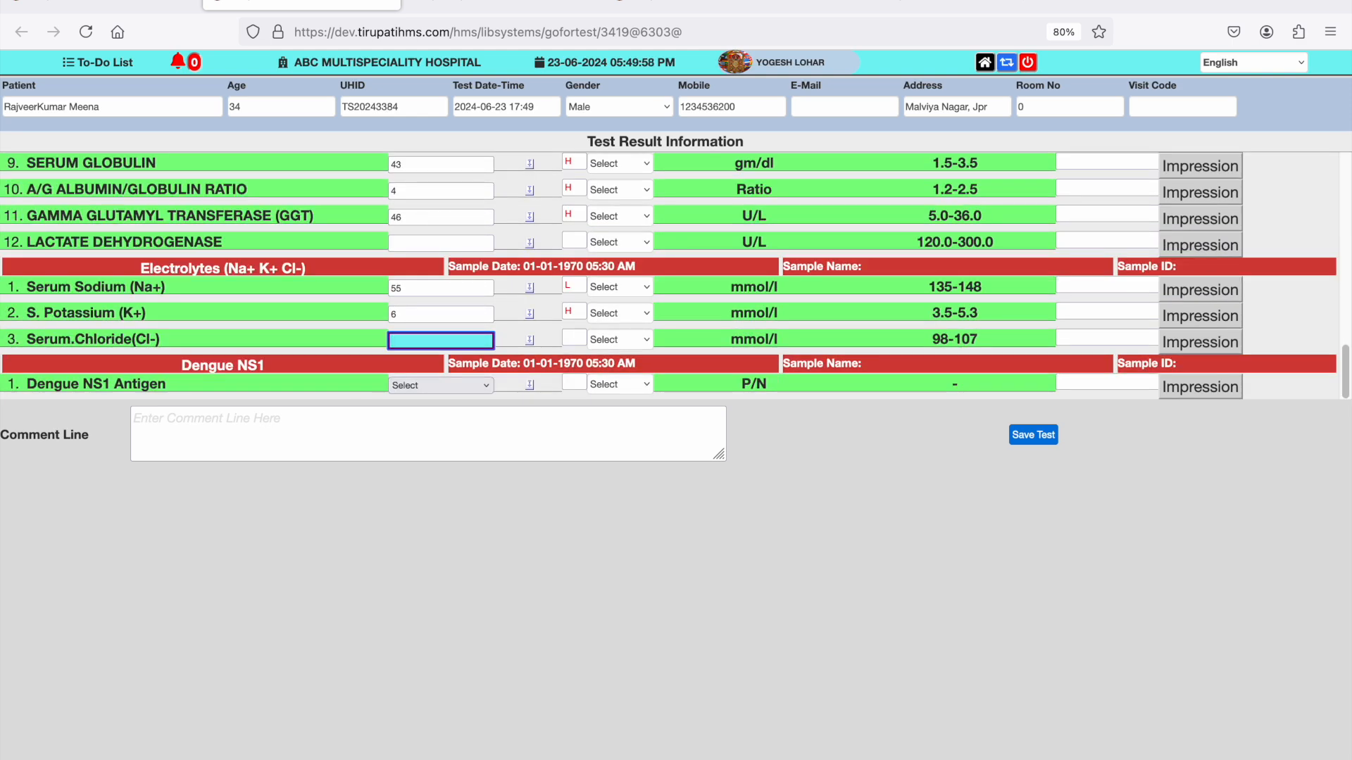
# - Enter 100 for Serum Chloride and set the Dengue NS1 Antigen result to Negative
pyautogui.click(437, 290)
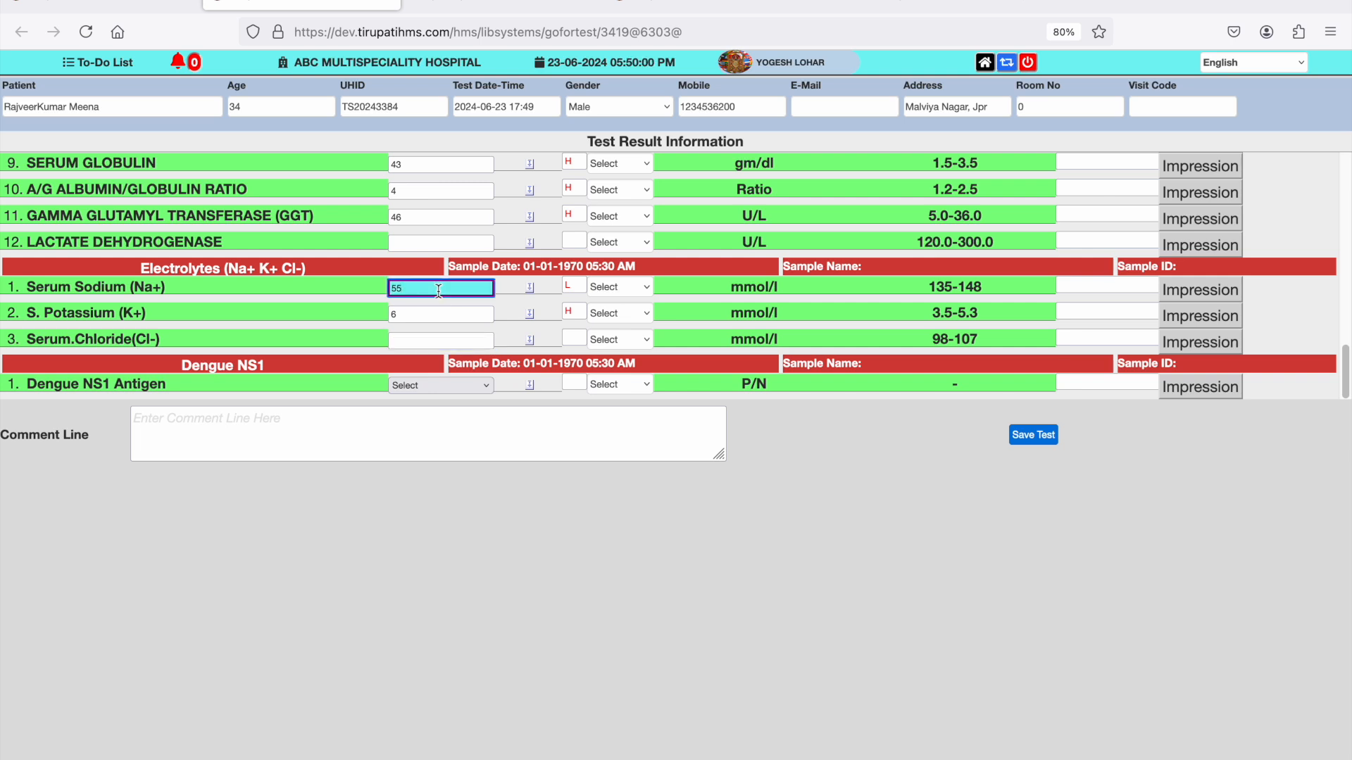
pyautogui.press('Tab')
pyautogui.press('Tab')
pyautogui.write('100')
pyautogui.press('Tab')
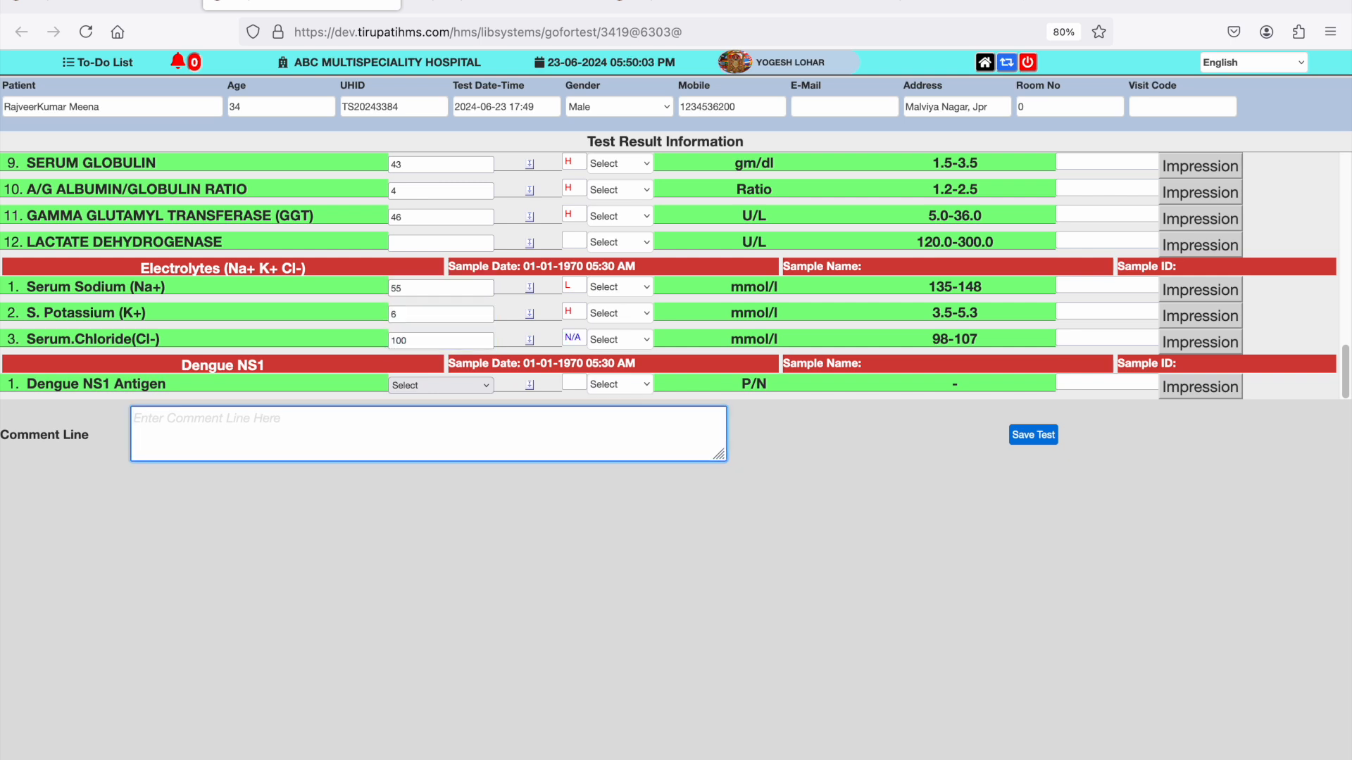
pyautogui.click(440, 385)
pyautogui.click(450, 403)
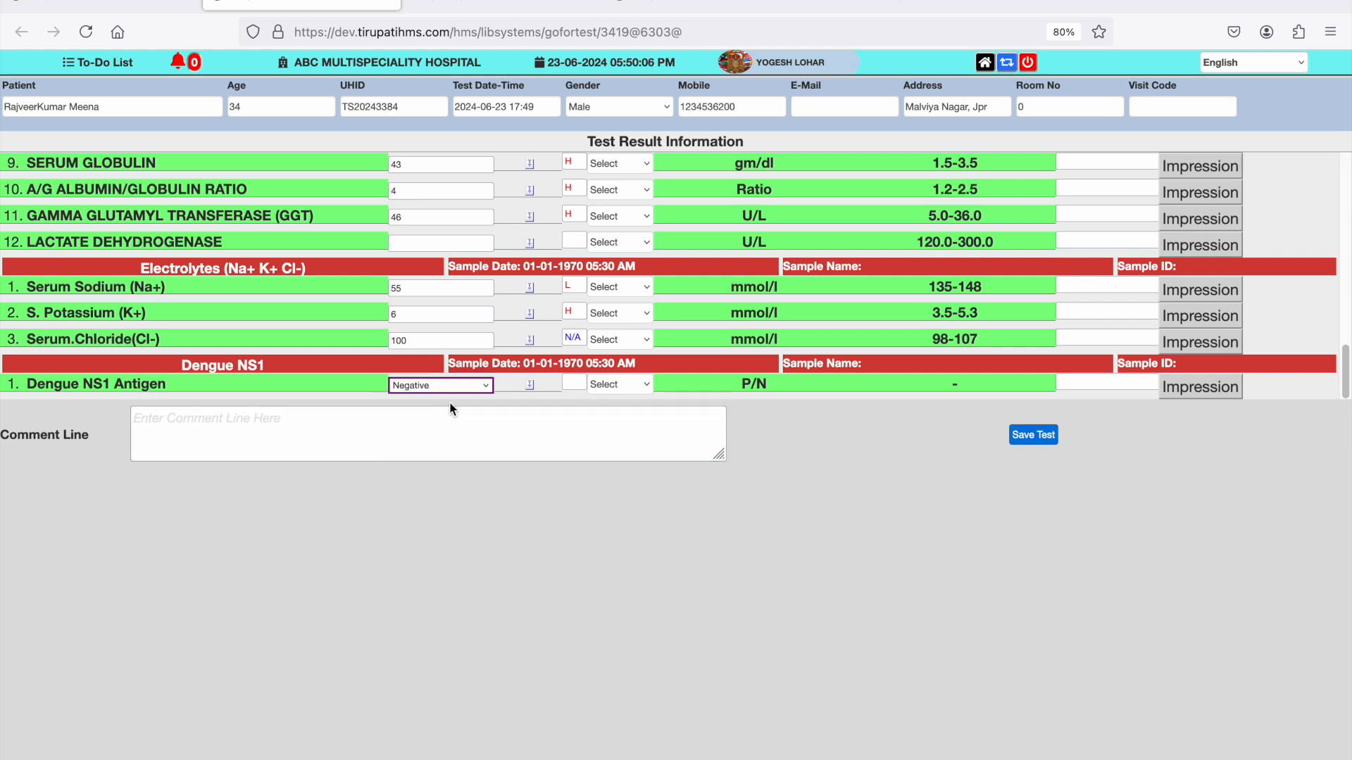
# - Save the test results, agree to print the report despite the outstanding payment, and close the report
pyautogui.click(1047, 436)
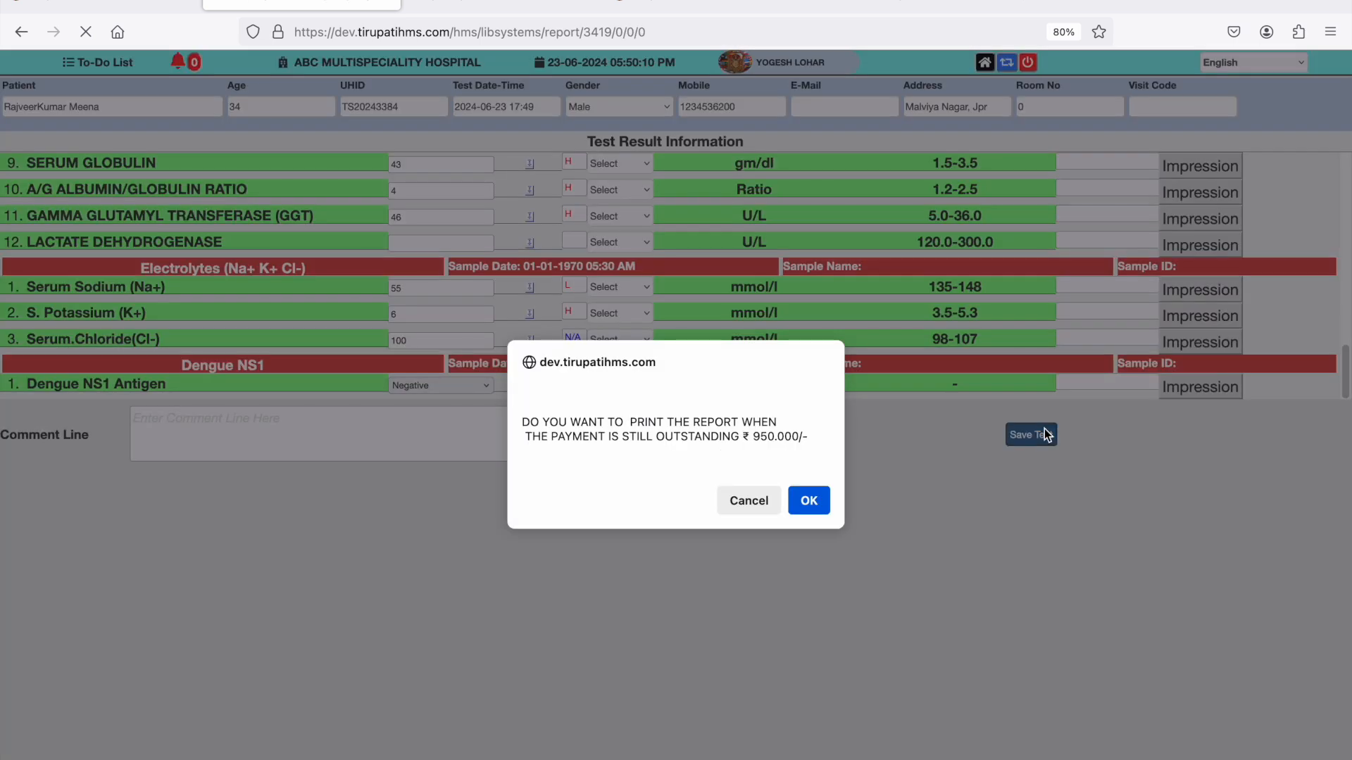
pyautogui.click(818, 503)
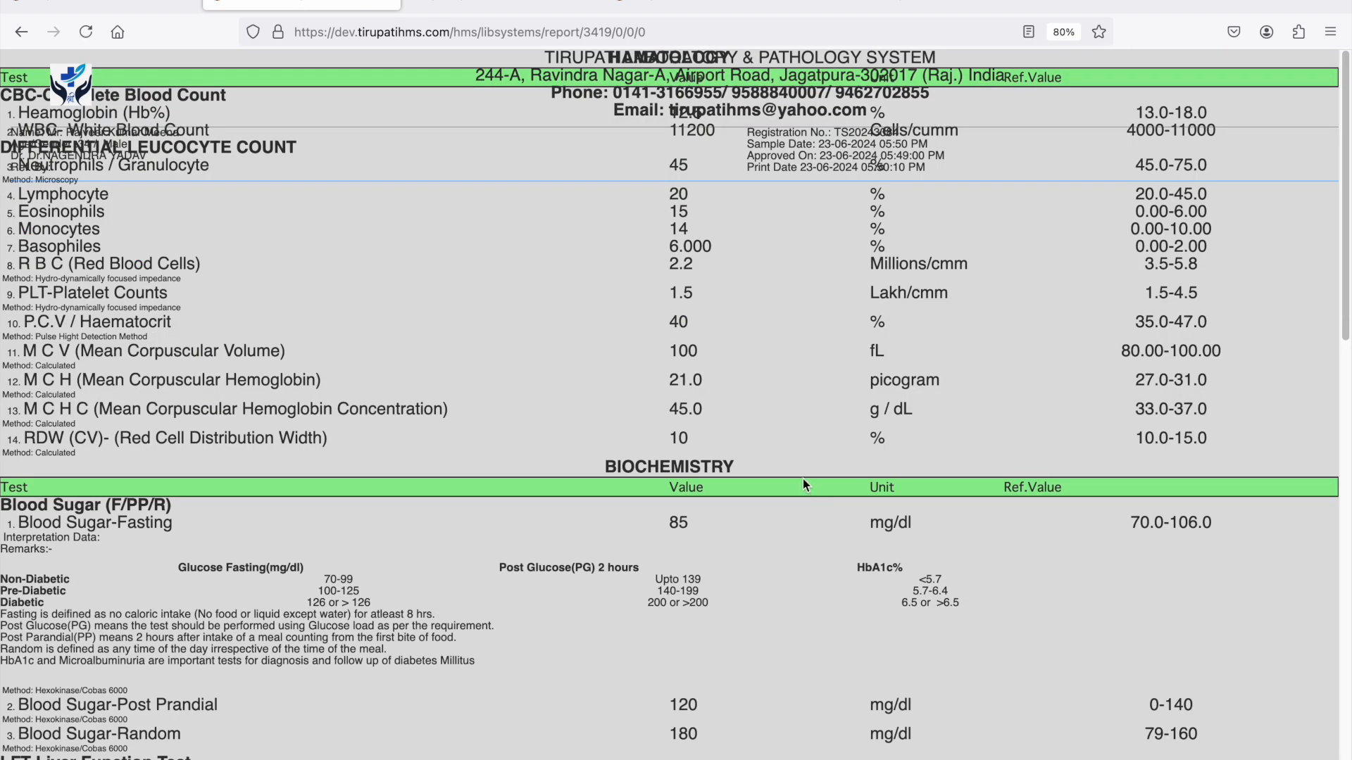
pyautogui.click(389, 4)
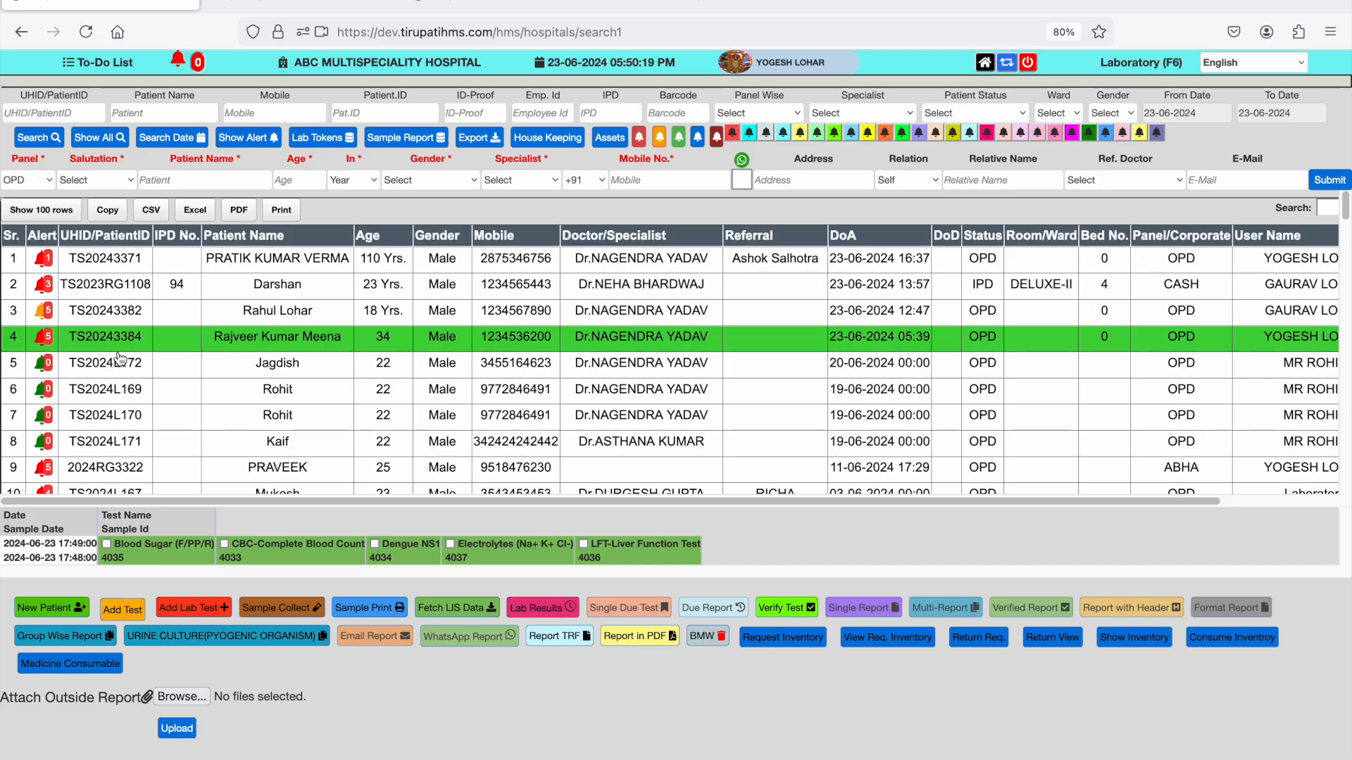
pyautogui.click(106, 543)
pyautogui.click(224, 543)
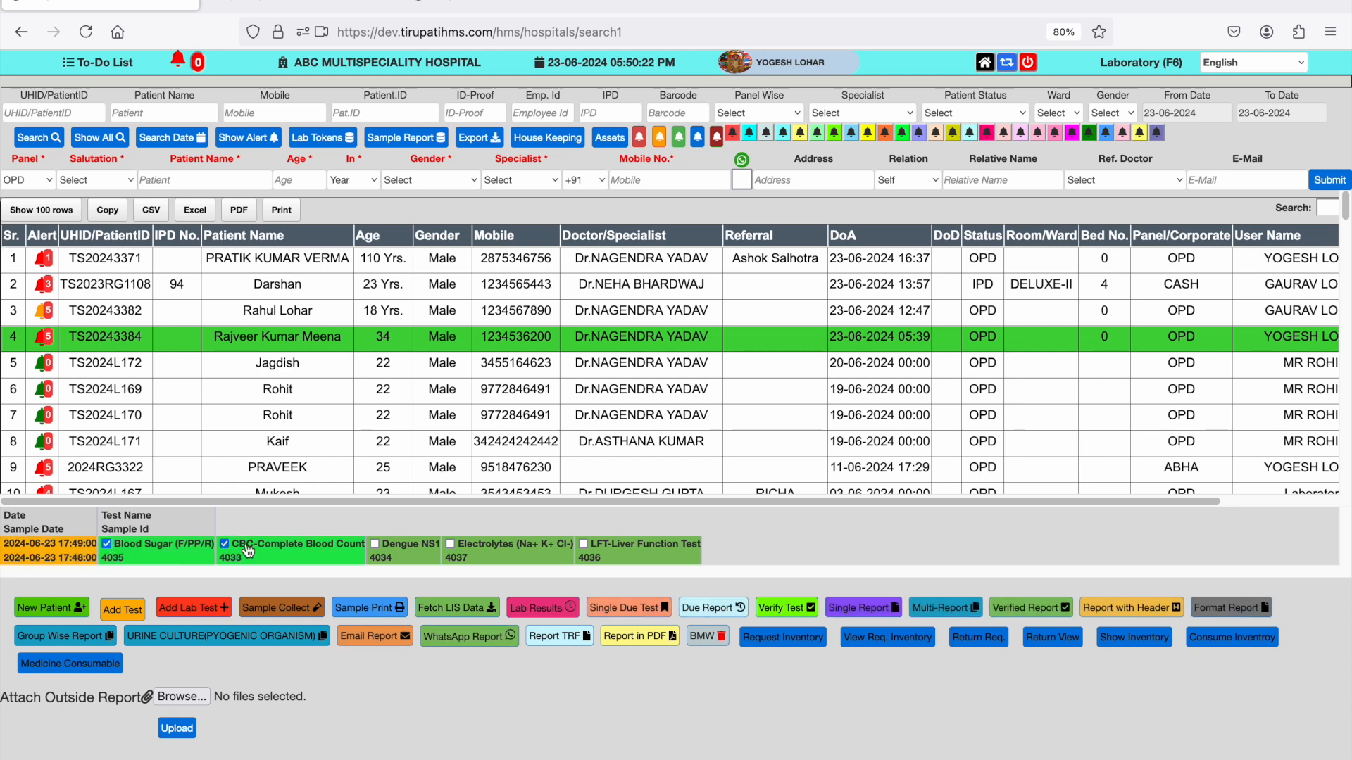
pyautogui.click(375, 543)
pyautogui.click(450, 544)
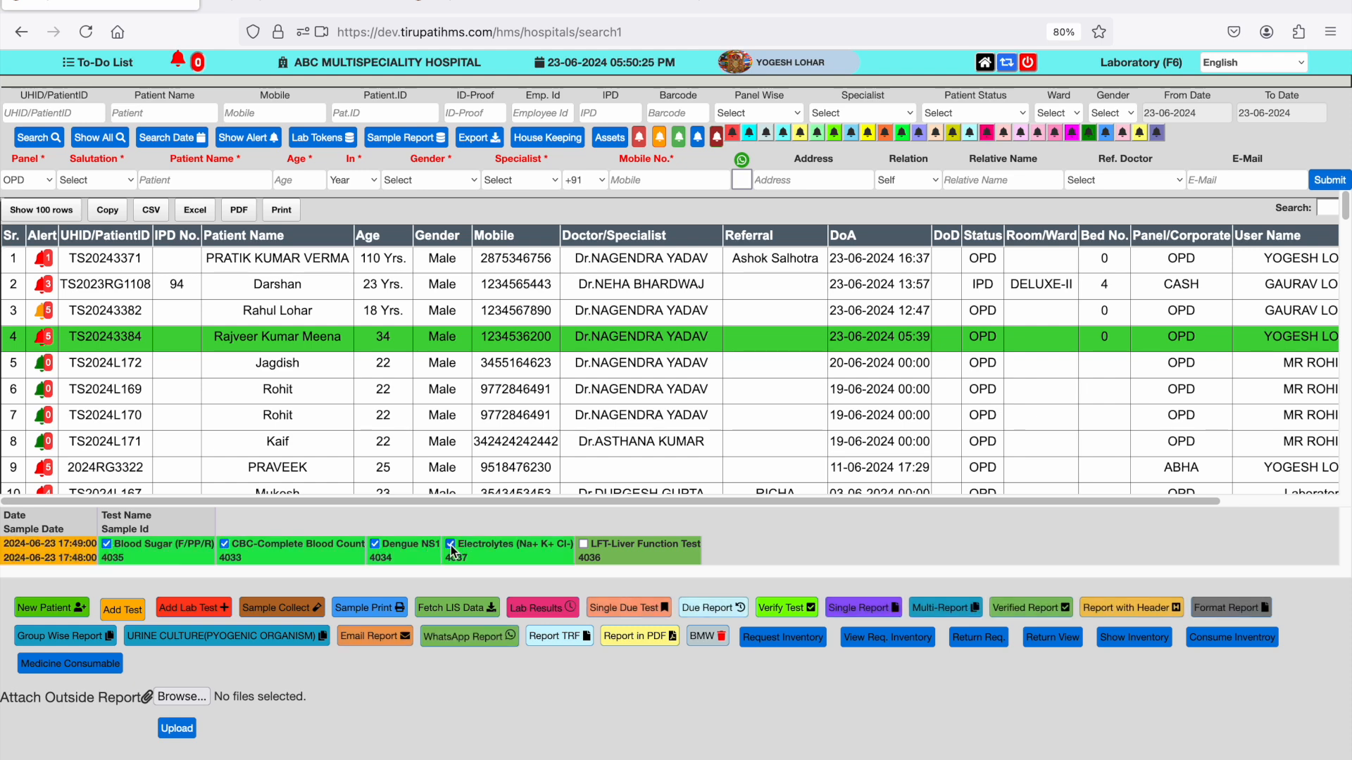
pyautogui.click(585, 545)
pyautogui.click(793, 605)
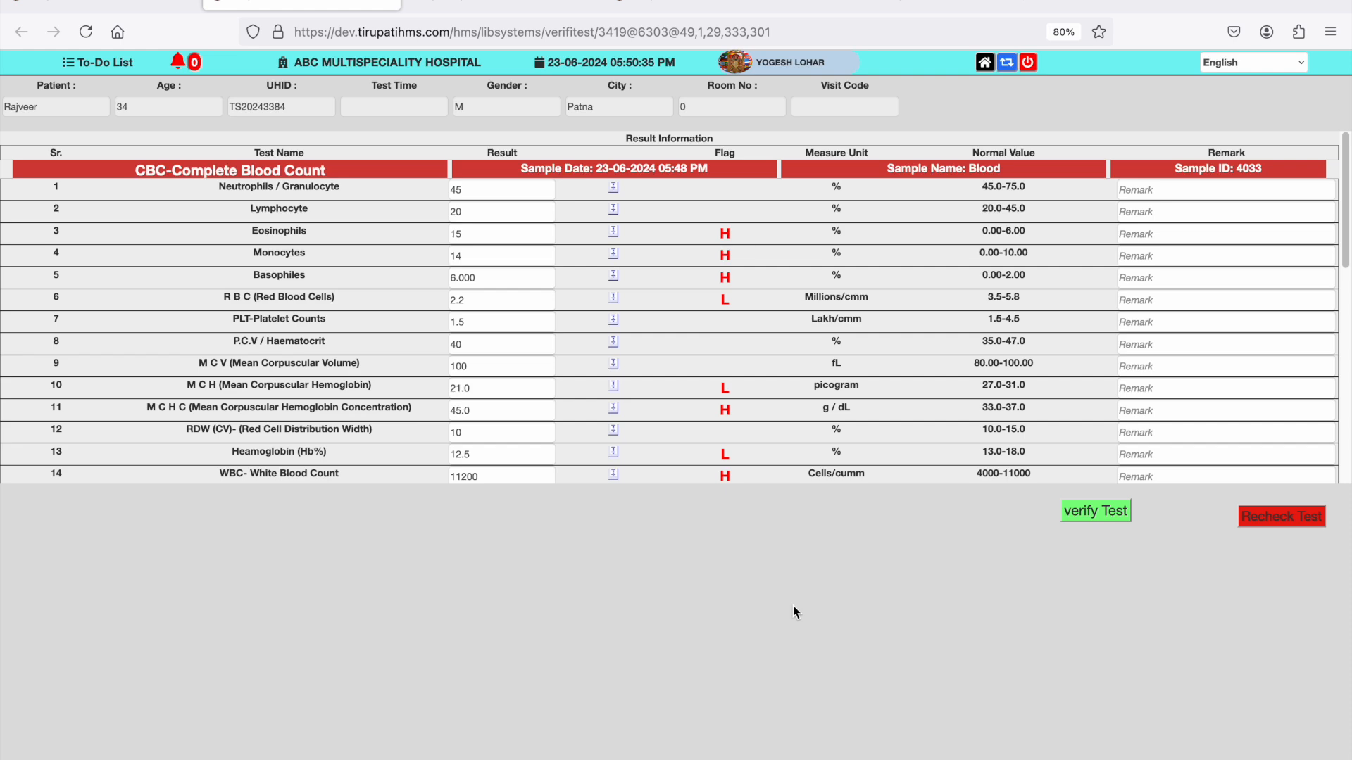
# - Choose the Dengue NS1 Antigen result and verify the patient's tests
pyautogui.scroll(-10, 867, 333)
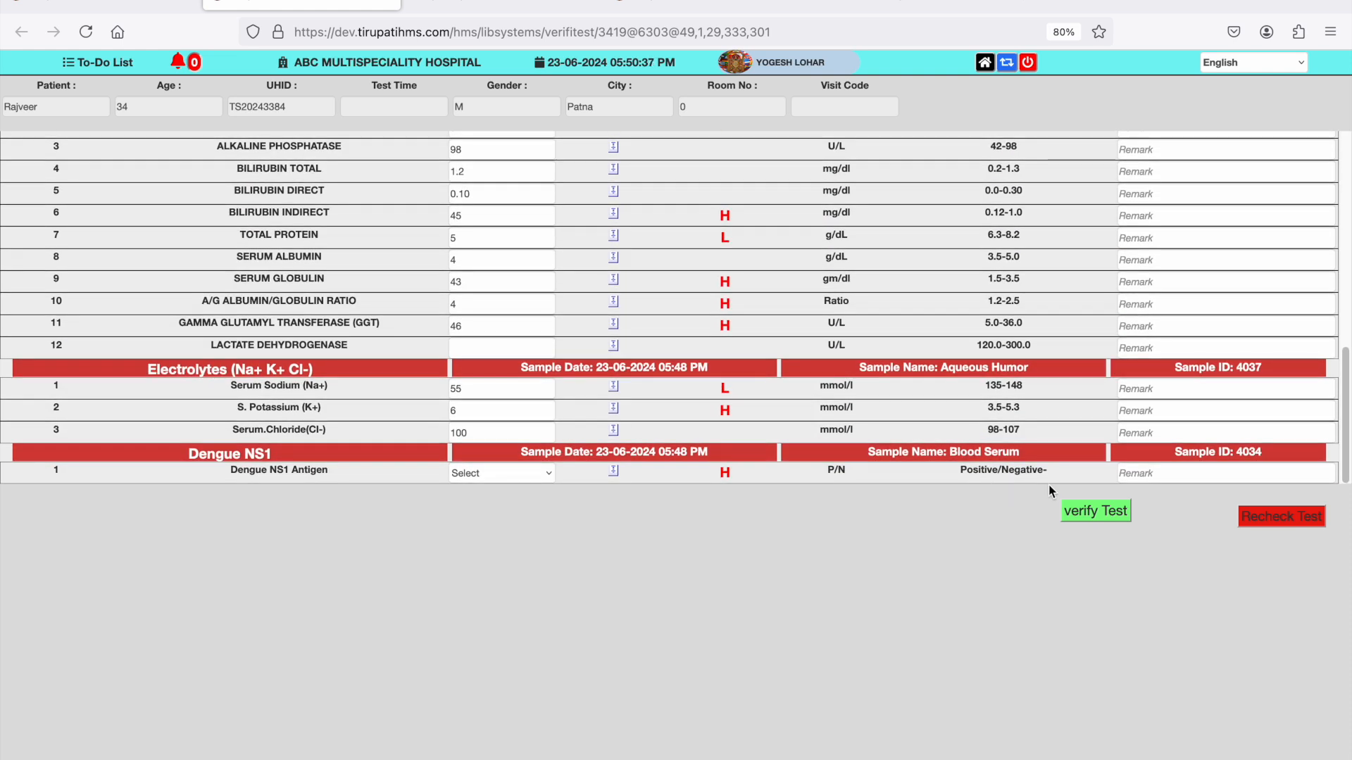
pyautogui.click(505, 475)
pyautogui.click(501, 492)
pyautogui.click(1096, 518)
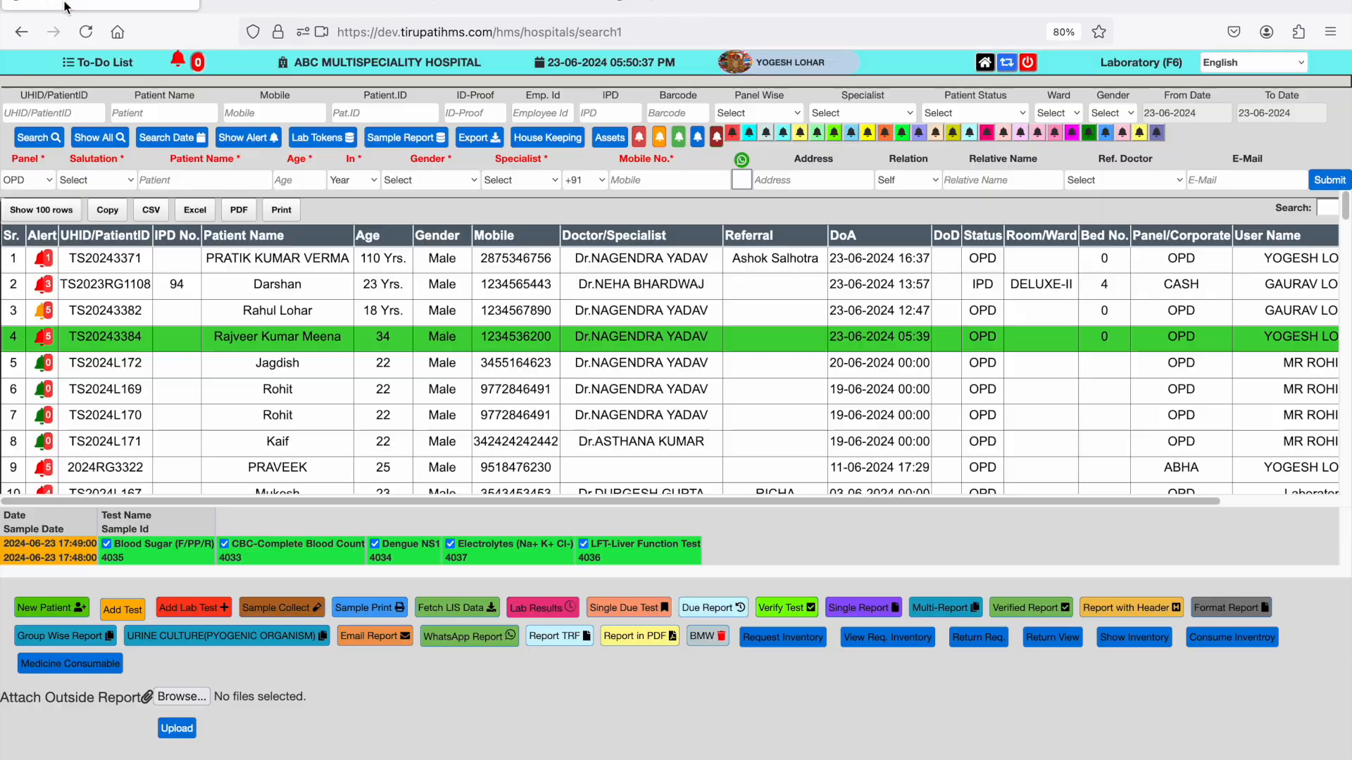
pyautogui.click(297, 345)
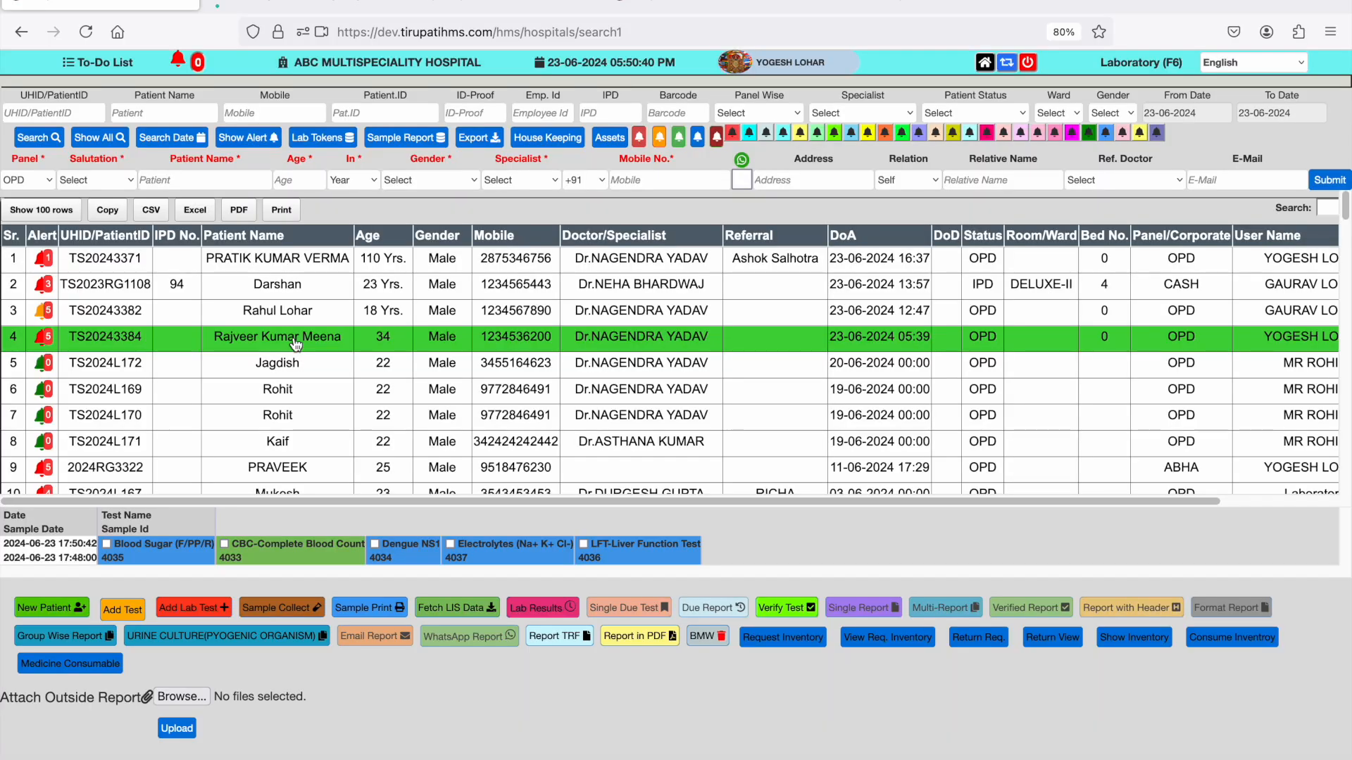
pyautogui.click(107, 545)
pyautogui.click(225, 545)
pyautogui.click(375, 544)
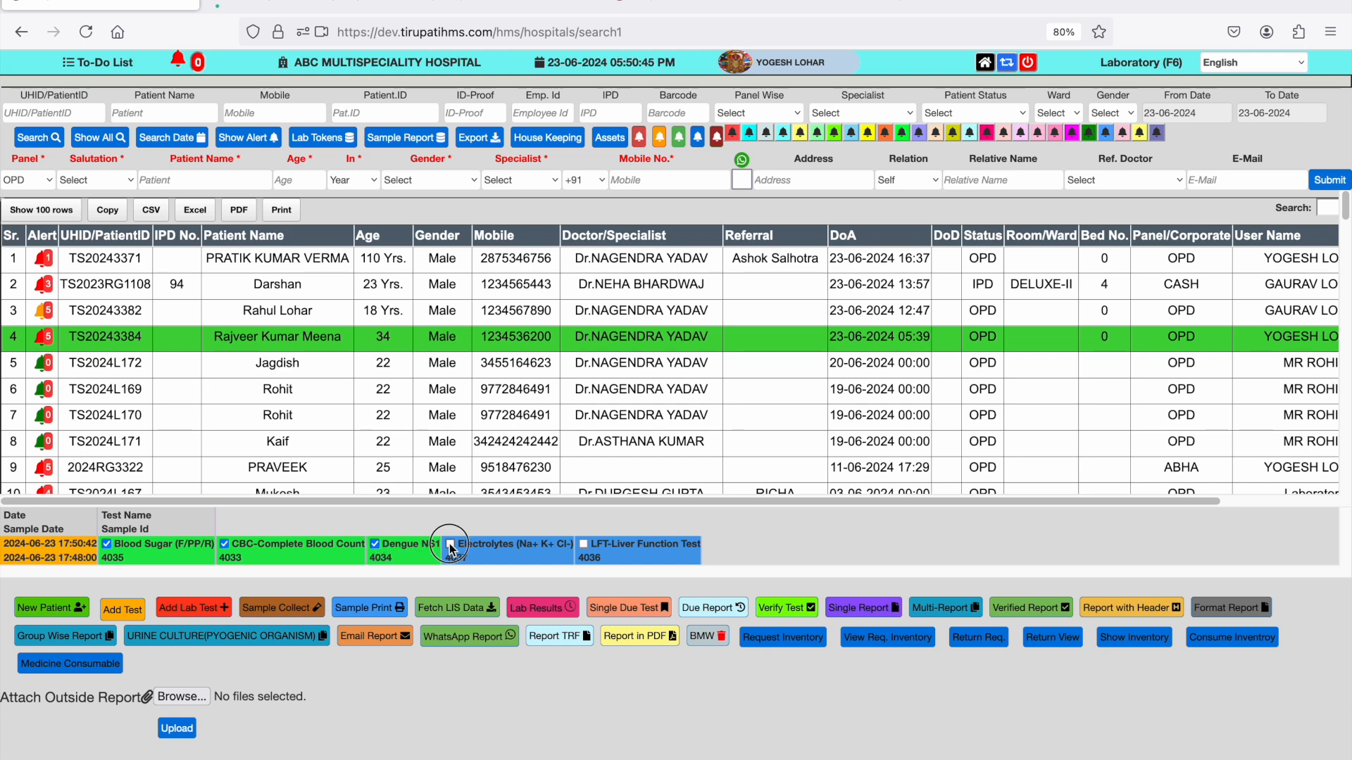
pyautogui.click(449, 544)
pyautogui.click(583, 544)
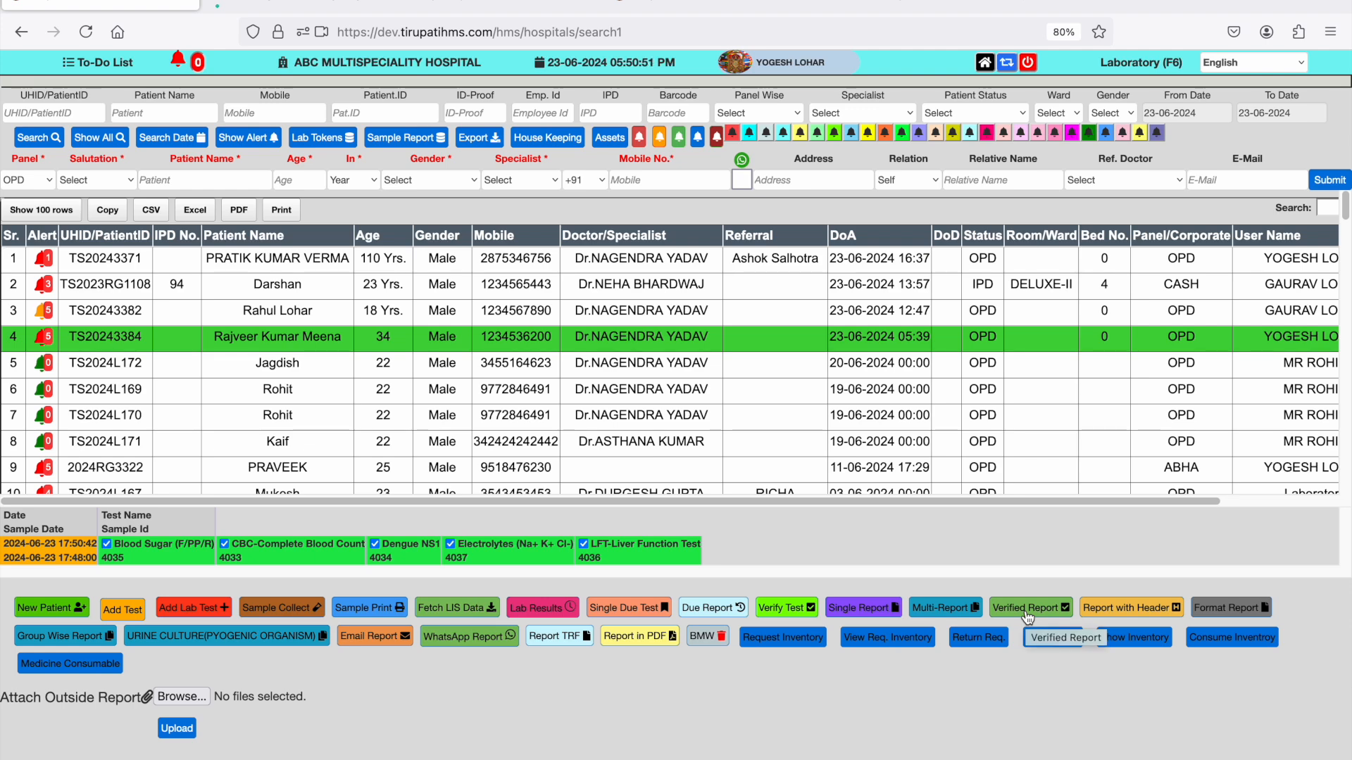
pyautogui.click(1027, 609)
pyautogui.click(809, 504)
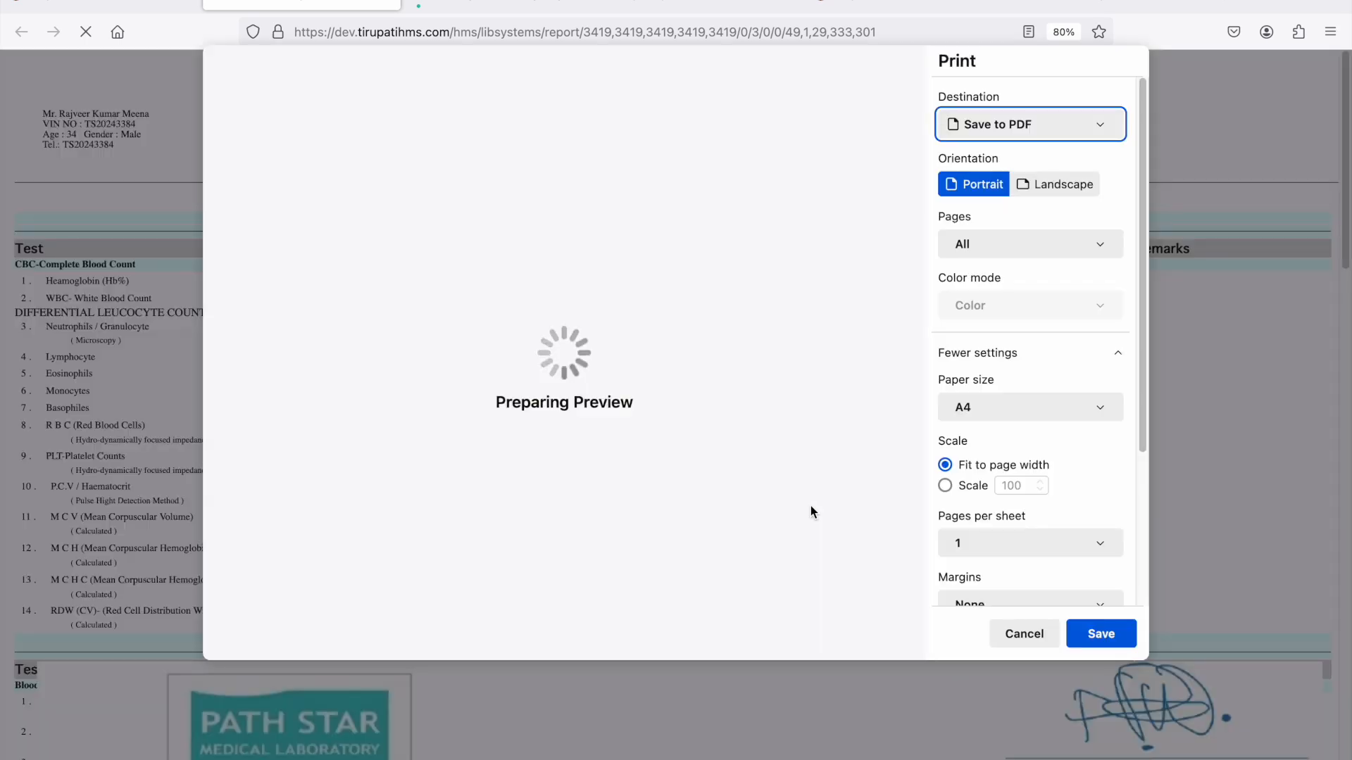
# - Review the verified report through to its last page in the print preview, cancel printing and close the report
pyautogui.click(1016, 637)
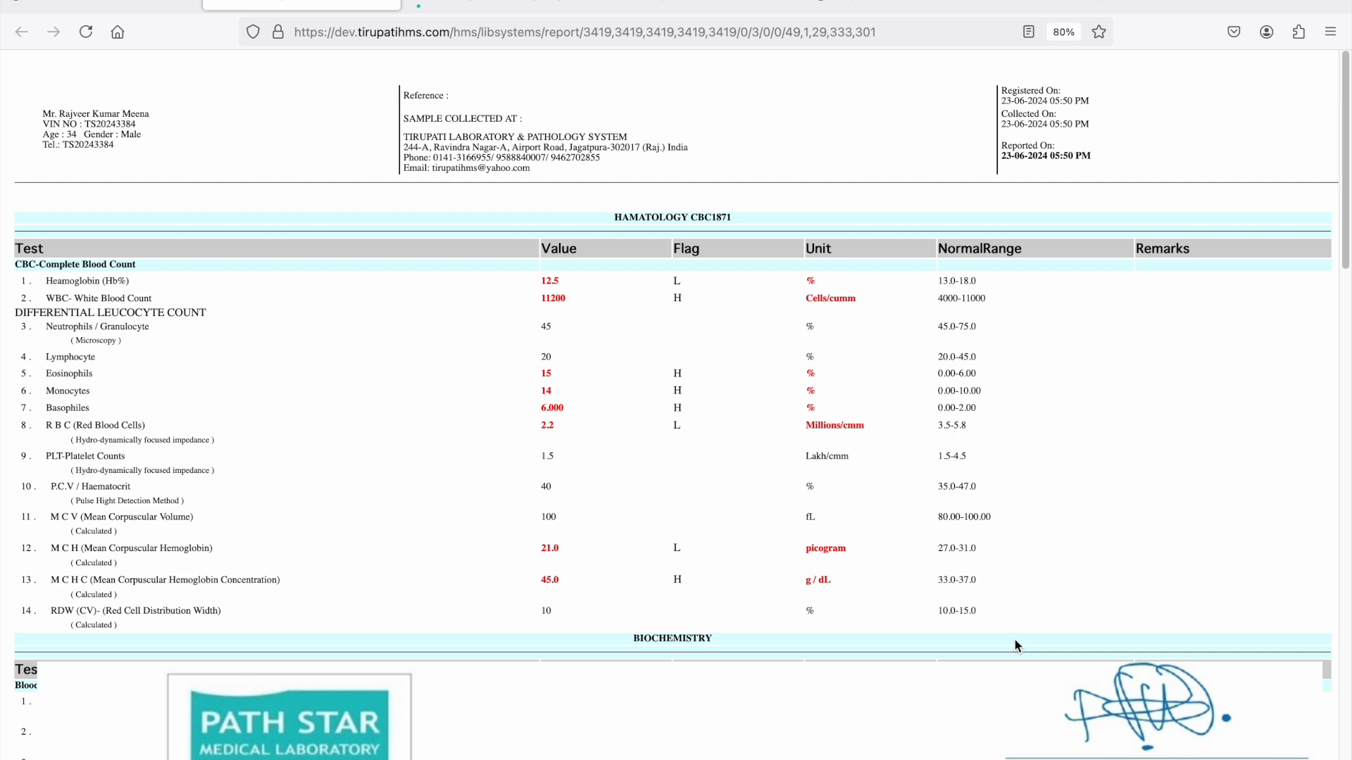
pyautogui.press('super+p')
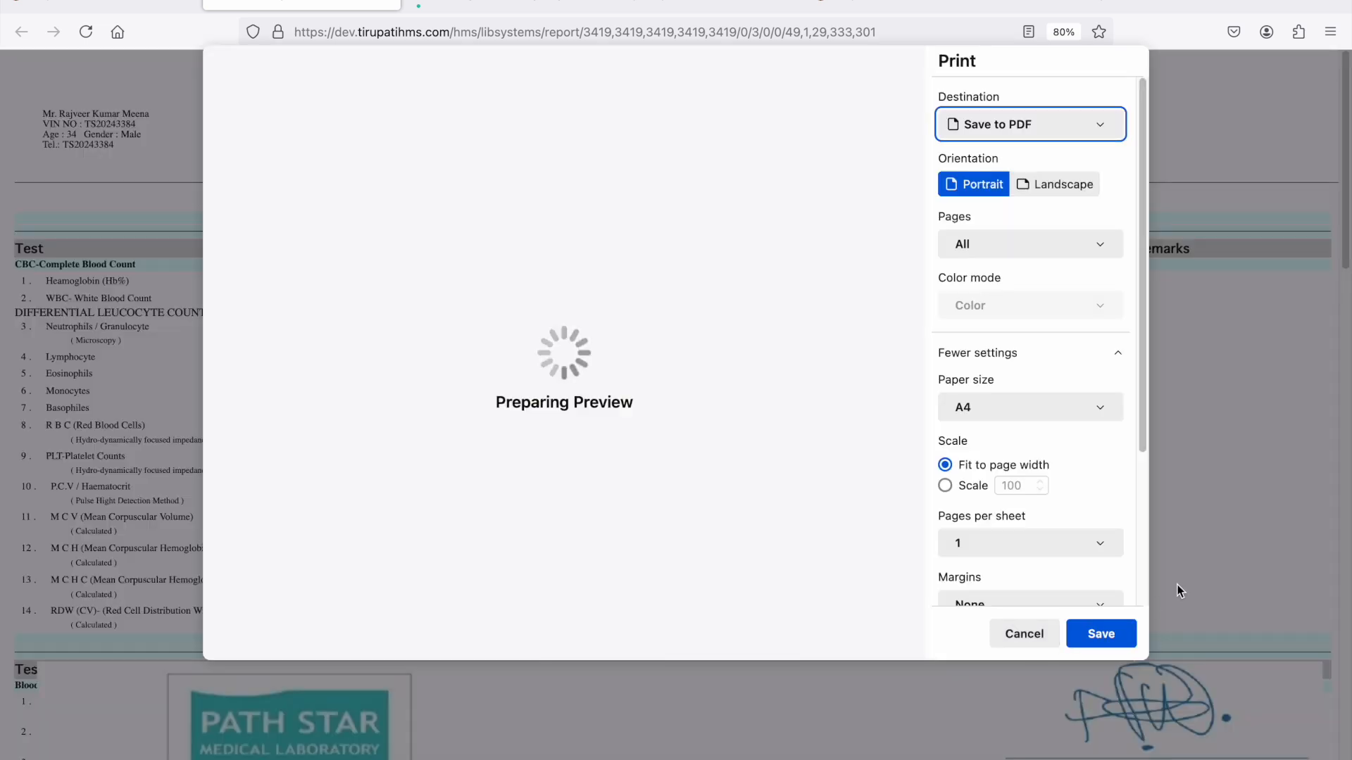
pyautogui.moveTo(919, 224); pyautogui.dragTo(924, 640)
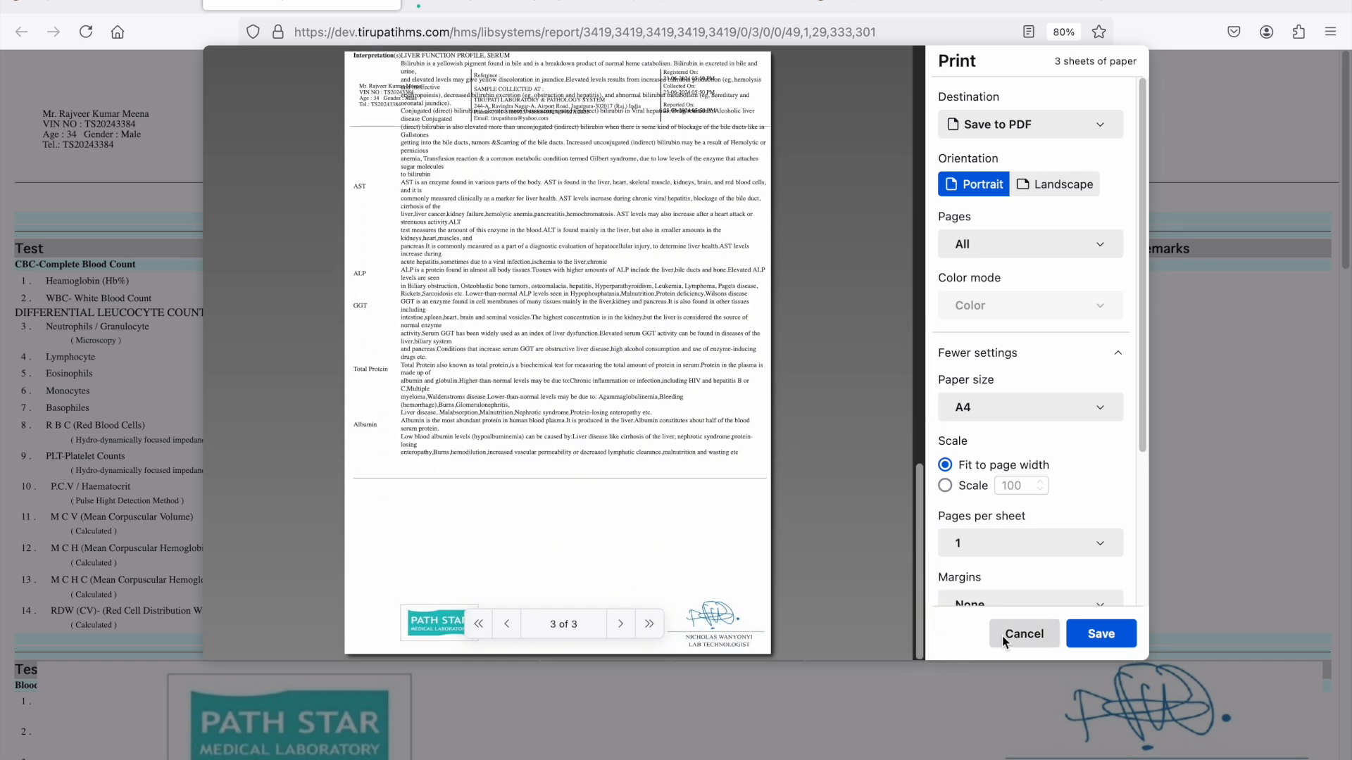
pyautogui.click(1022, 634)
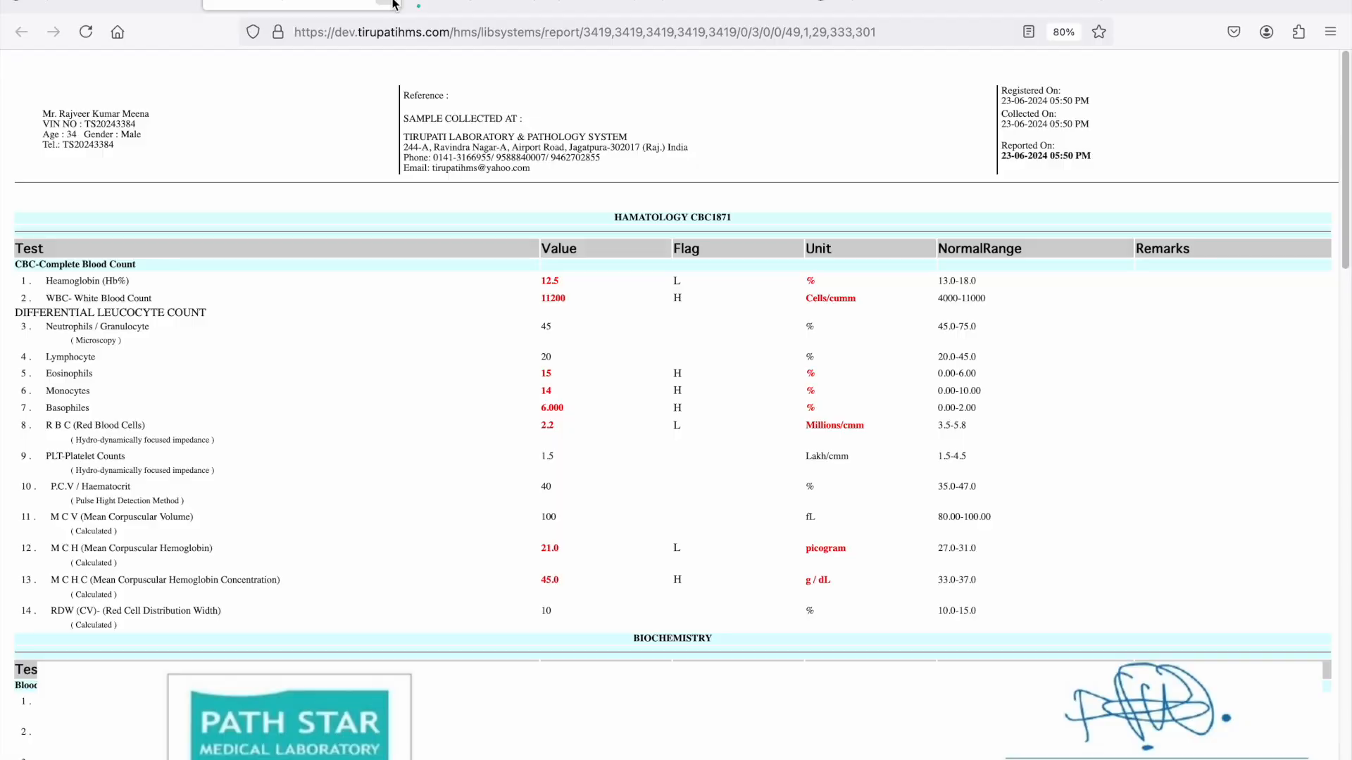
pyautogui.click(386, 19)
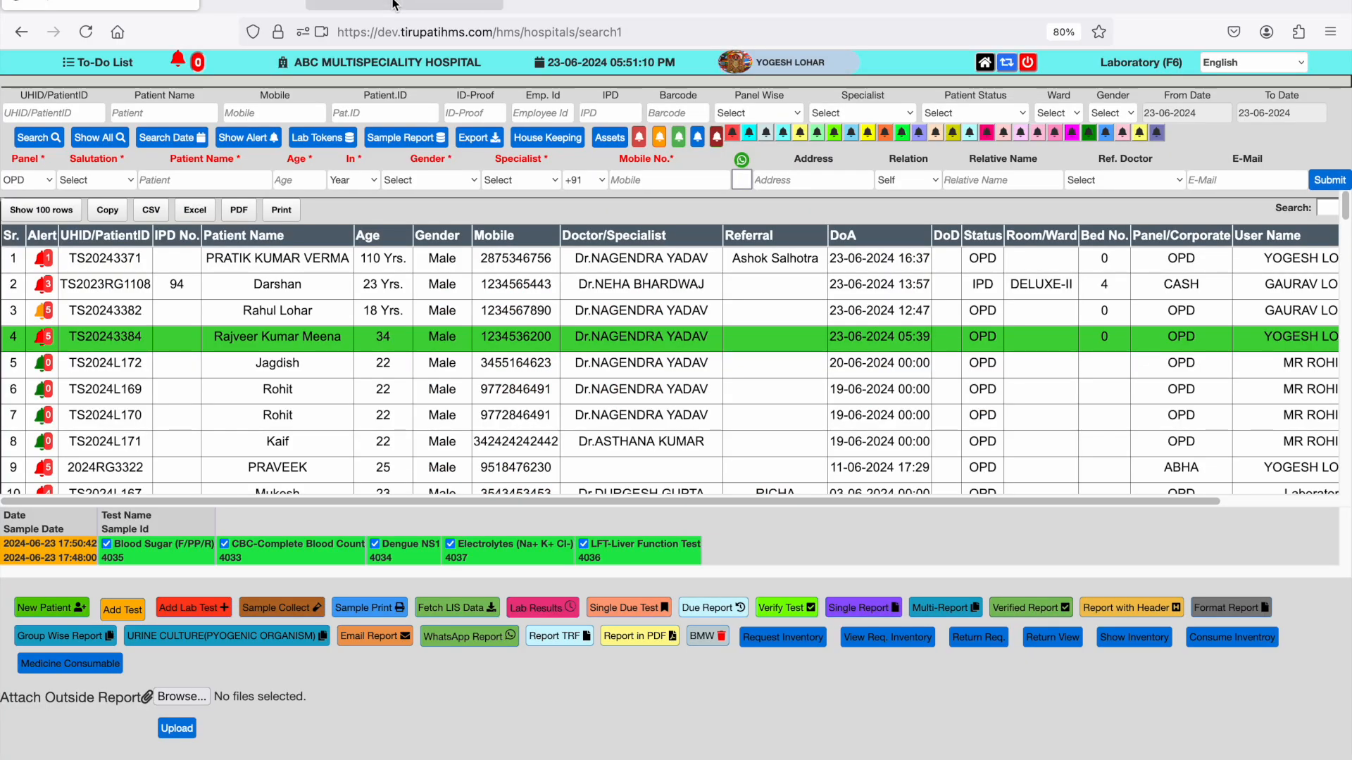
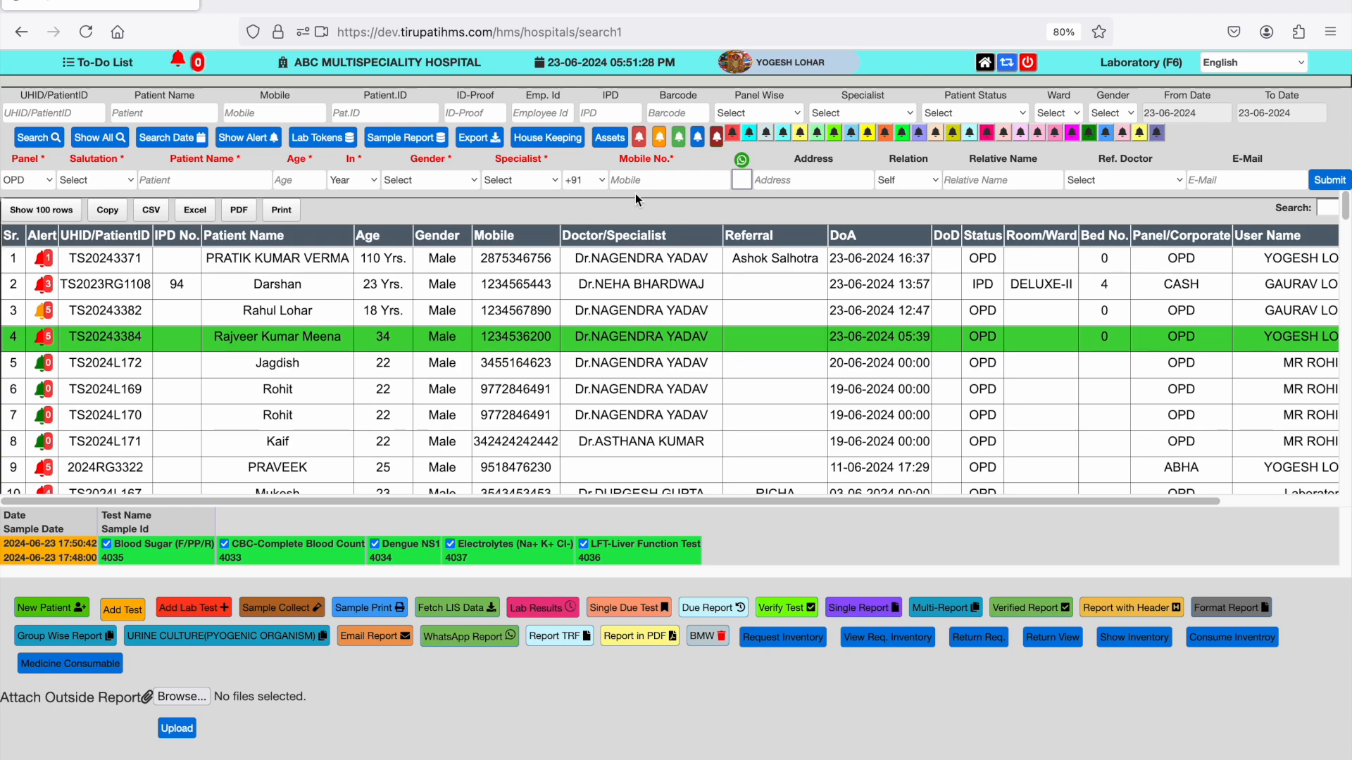
# - In the Radiology module, select the fourth listed patient's DORSAL LUMBER SPINE test and open radiology result entry
pyautogui.click(984, 65)
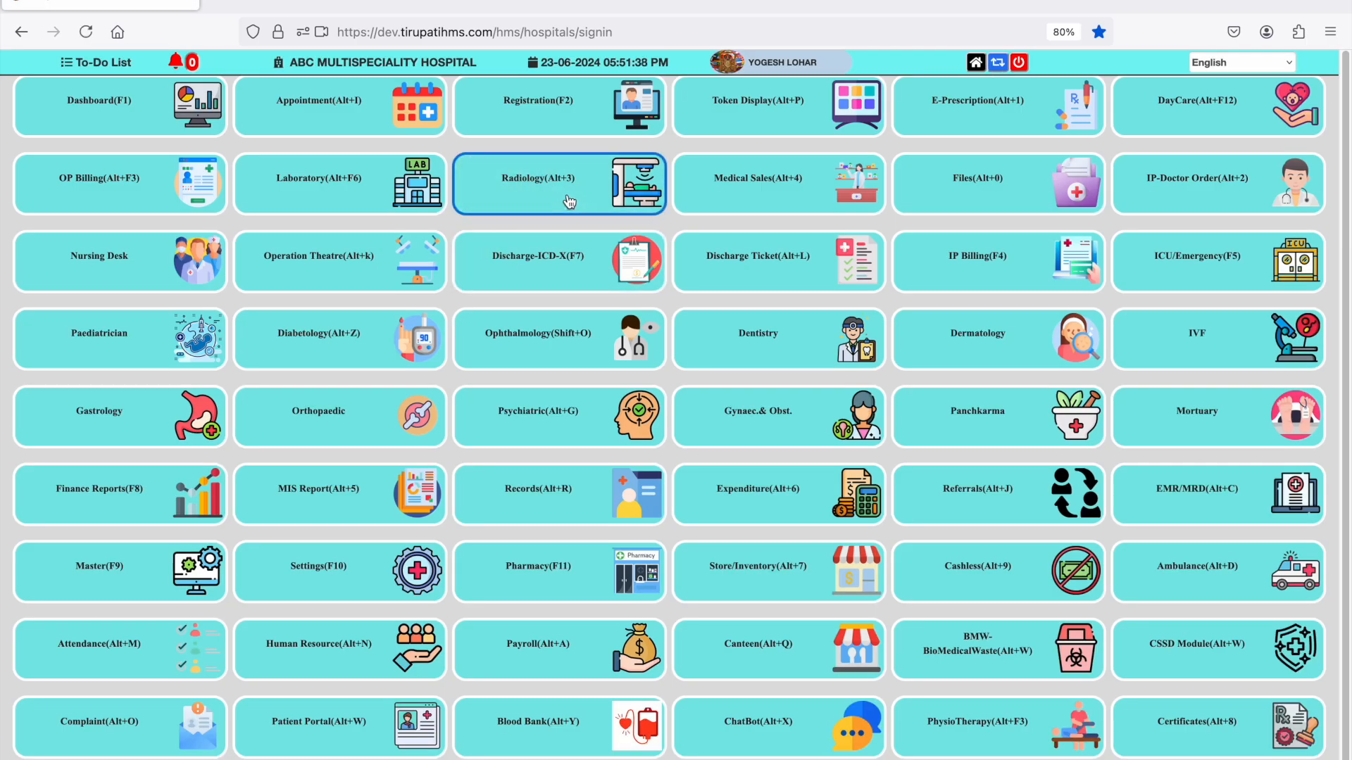
pyautogui.click(569, 202)
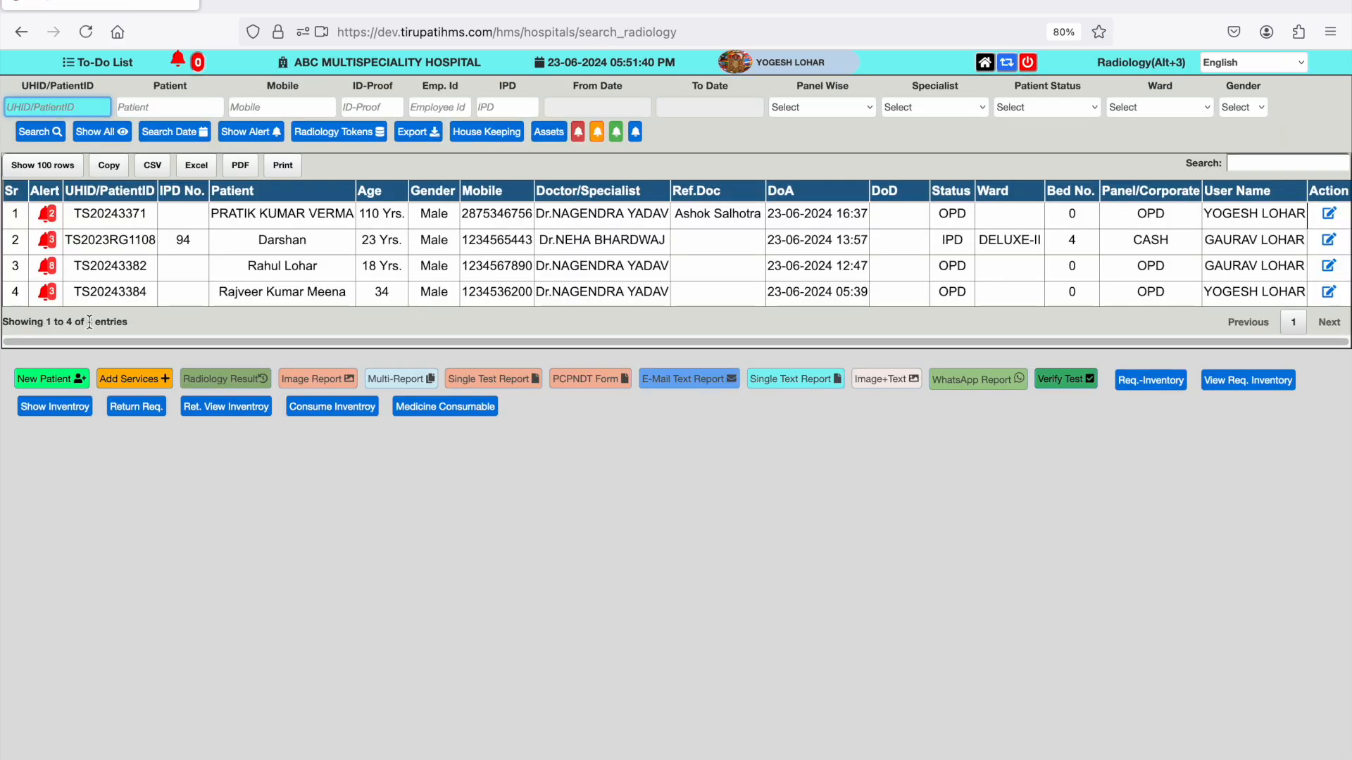
pyautogui.click(96, 222)
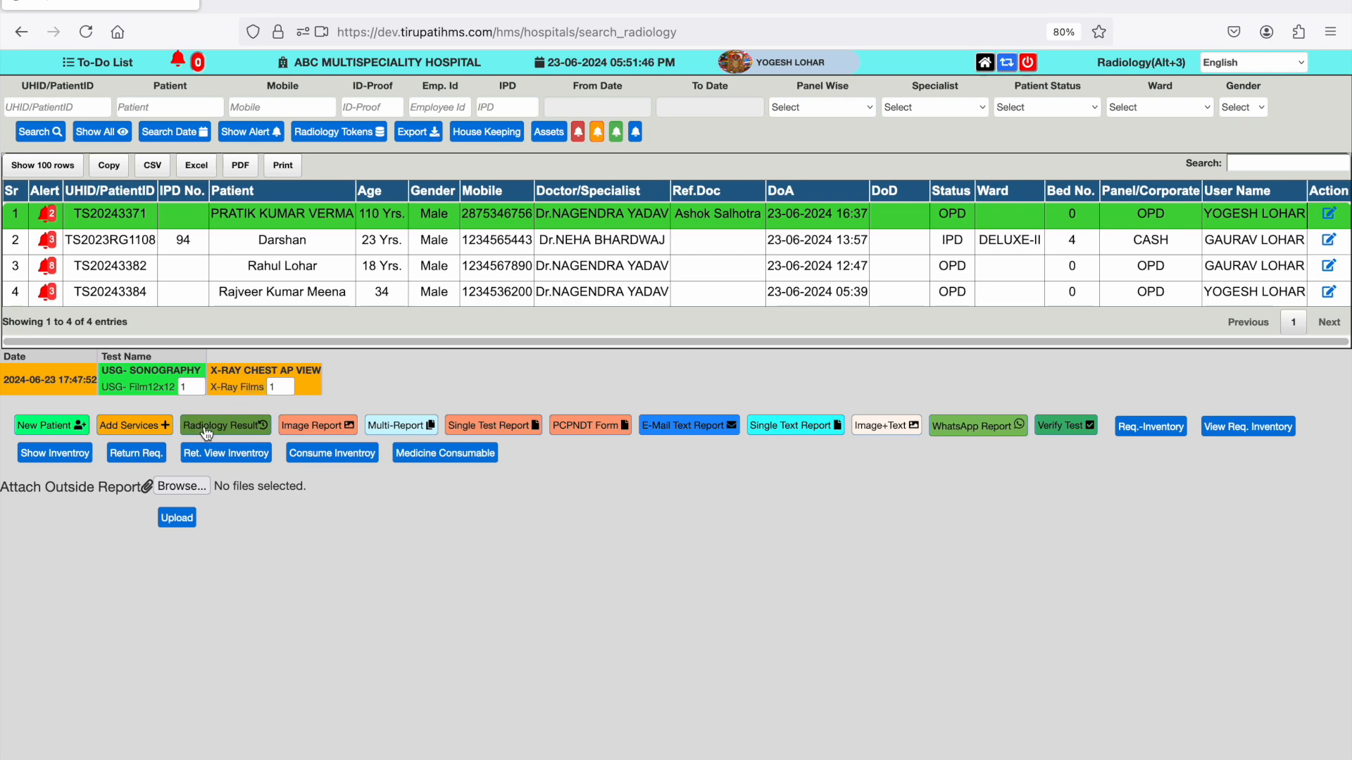
pyautogui.click(200, 293)
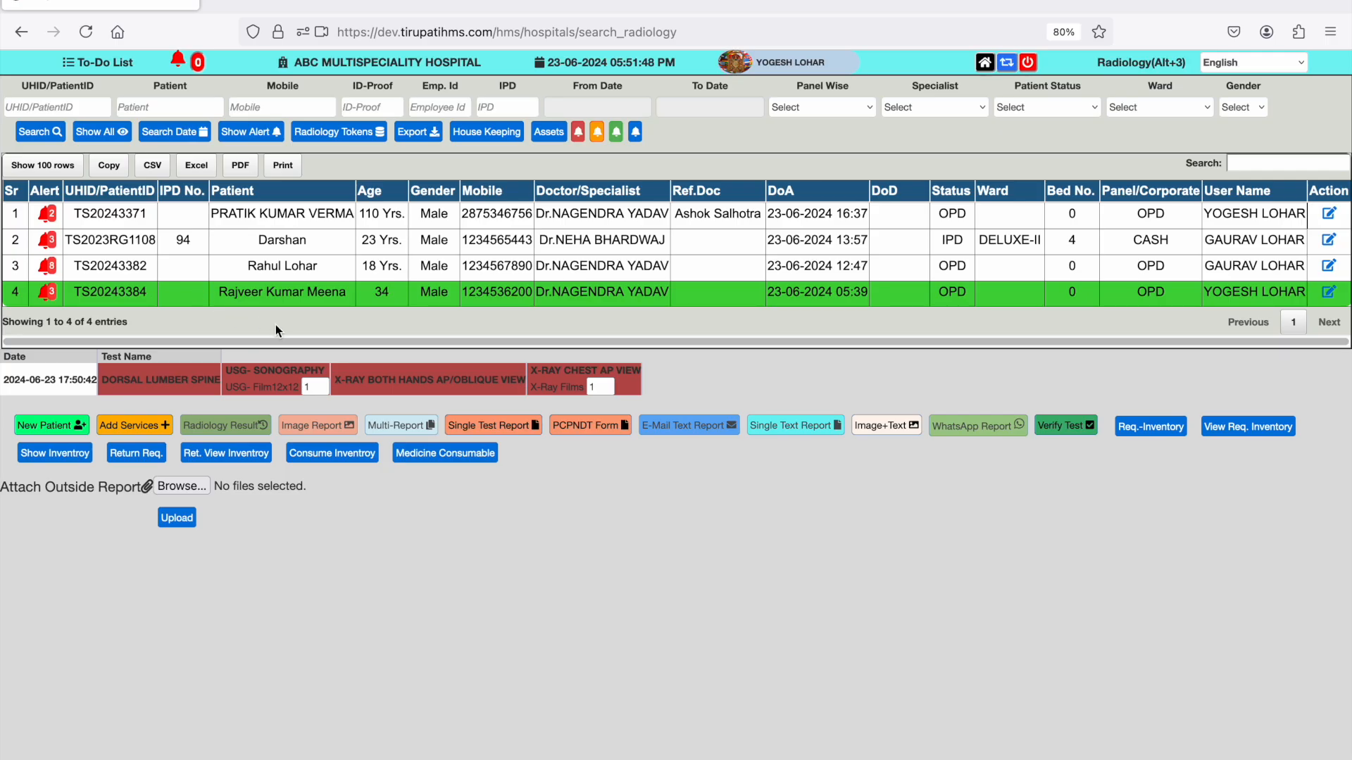
pyautogui.click(190, 392)
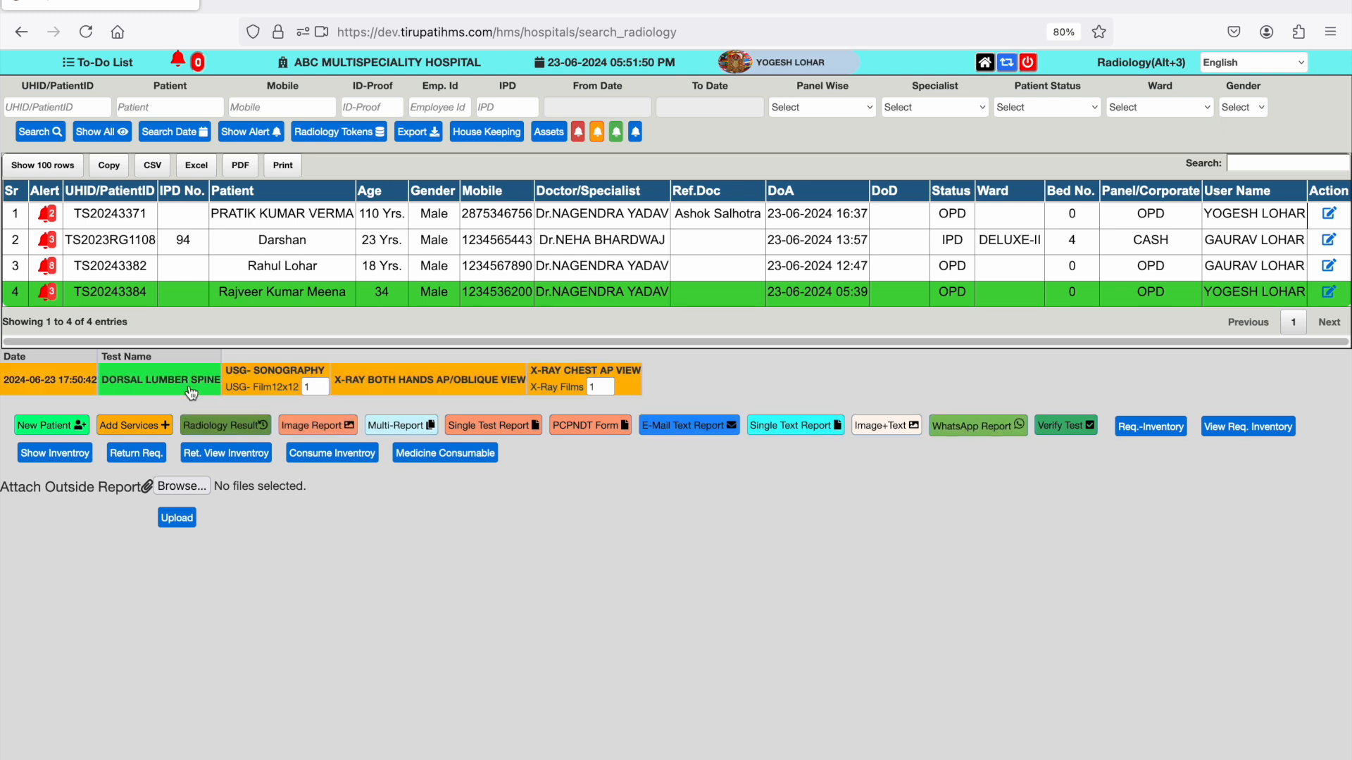
pyautogui.click(262, 428)
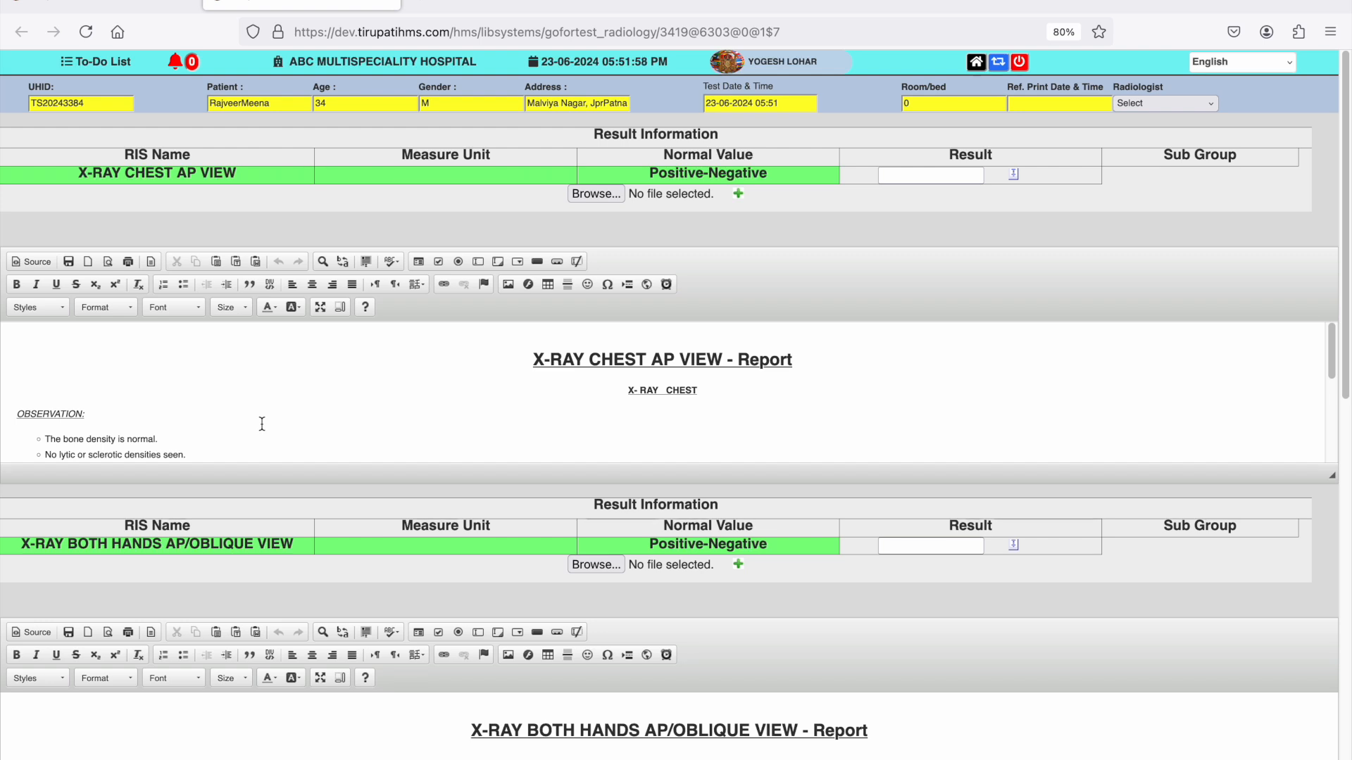
# - Attach X-RAY-ABDOMEN.jpeg from the Pictures folder to the X-RAY CHEST AP VIEW result
pyautogui.scroll(-2, 262, 424)
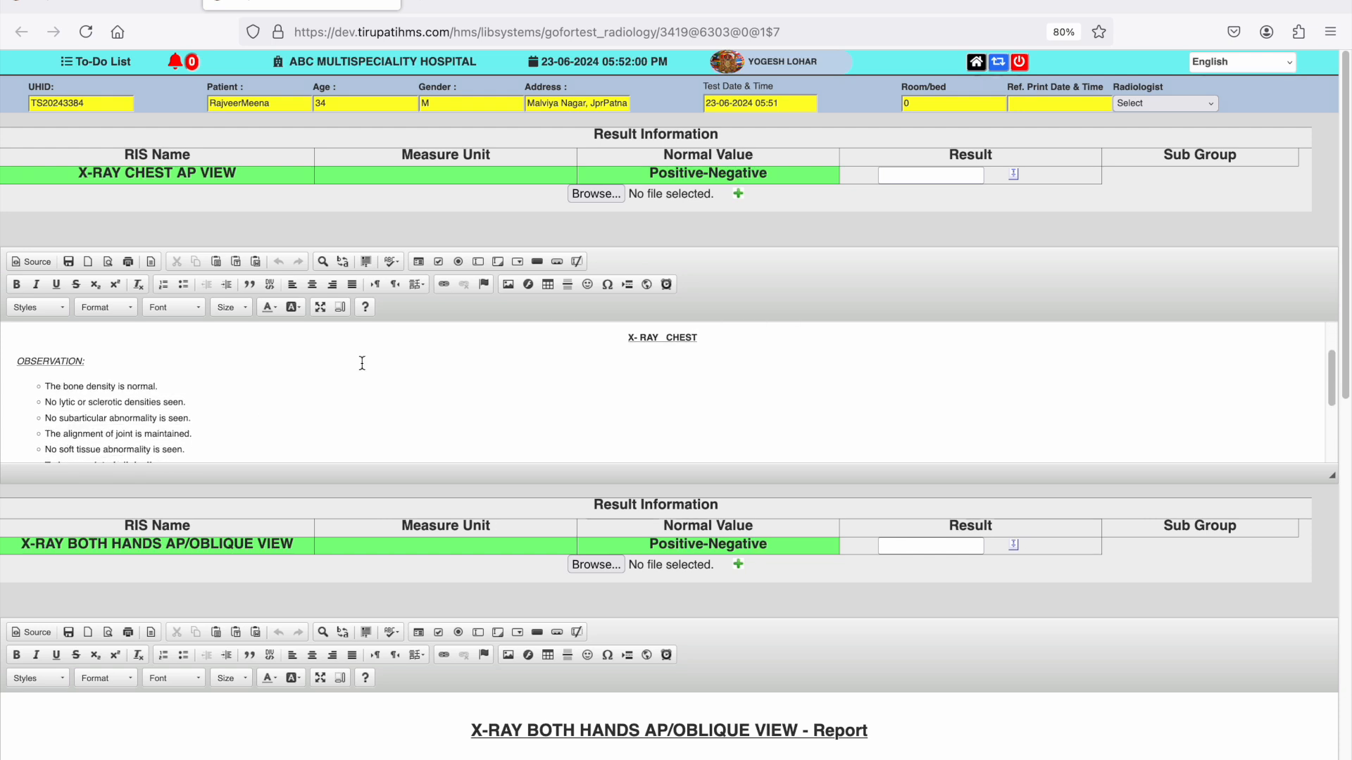
pyautogui.click(597, 195)
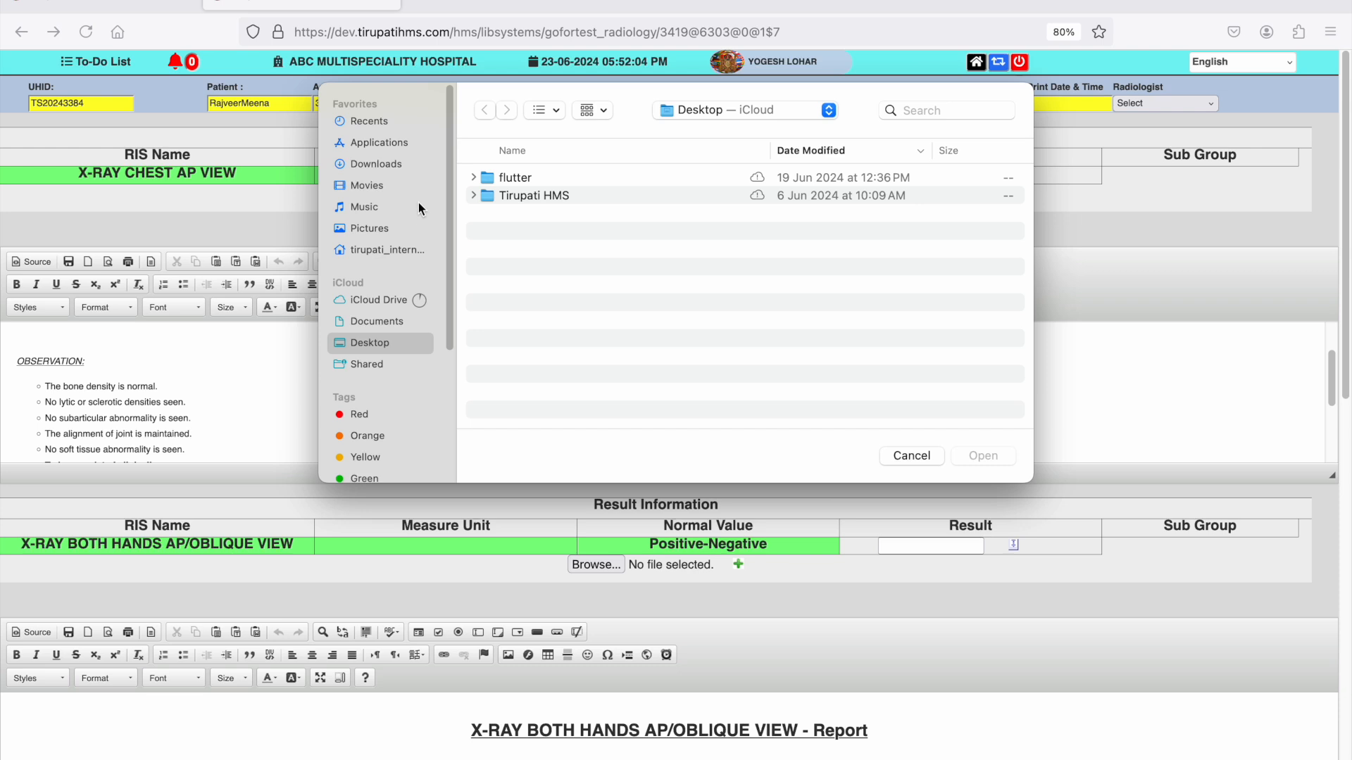
pyautogui.click(369, 228)
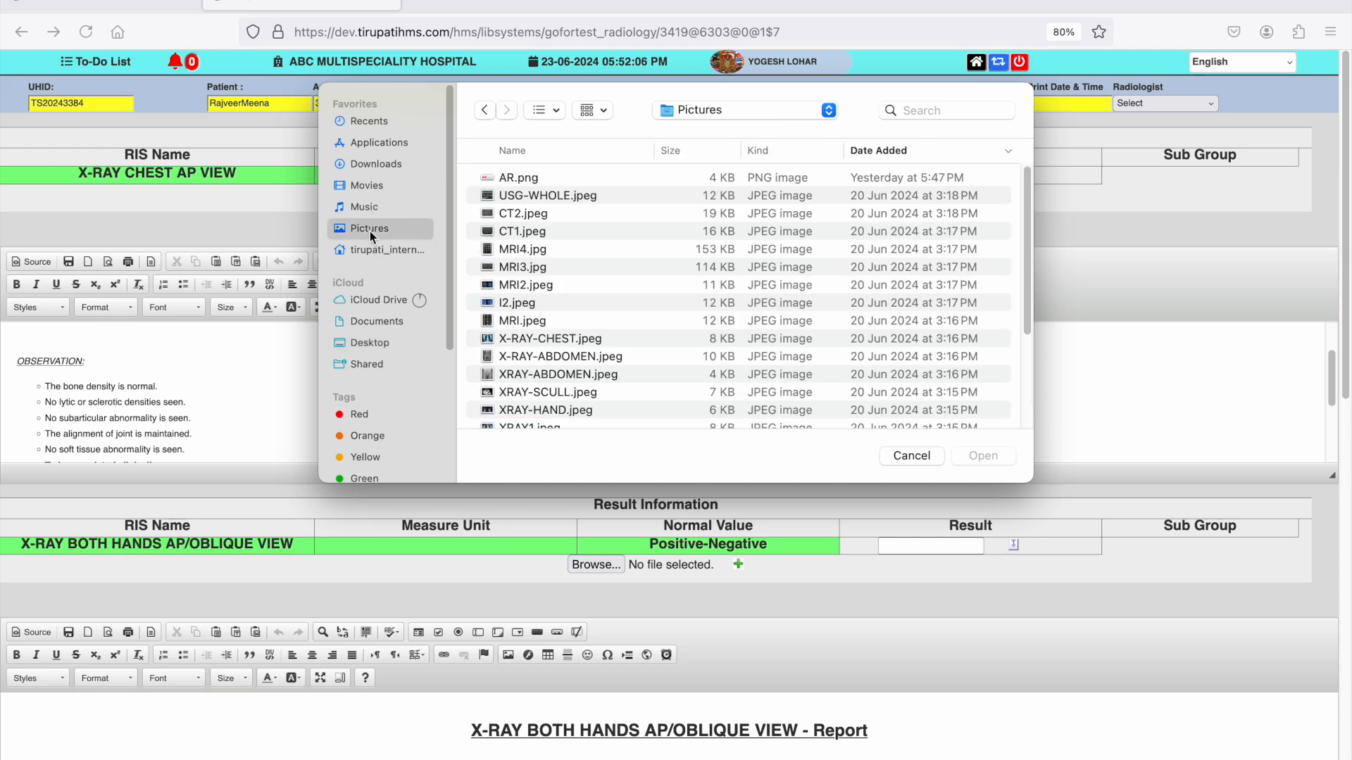
pyautogui.click(574, 233)
pyautogui.click(563, 357)
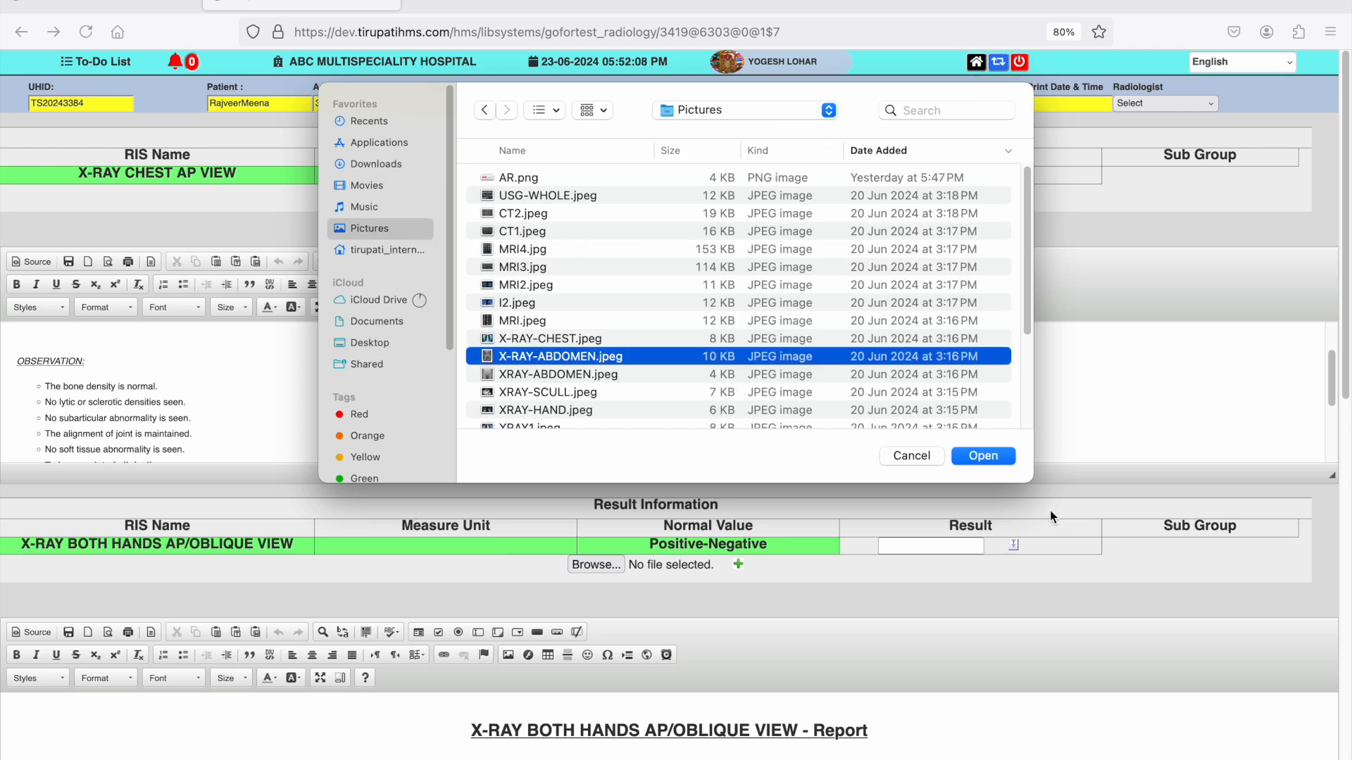
pyautogui.click(983, 456)
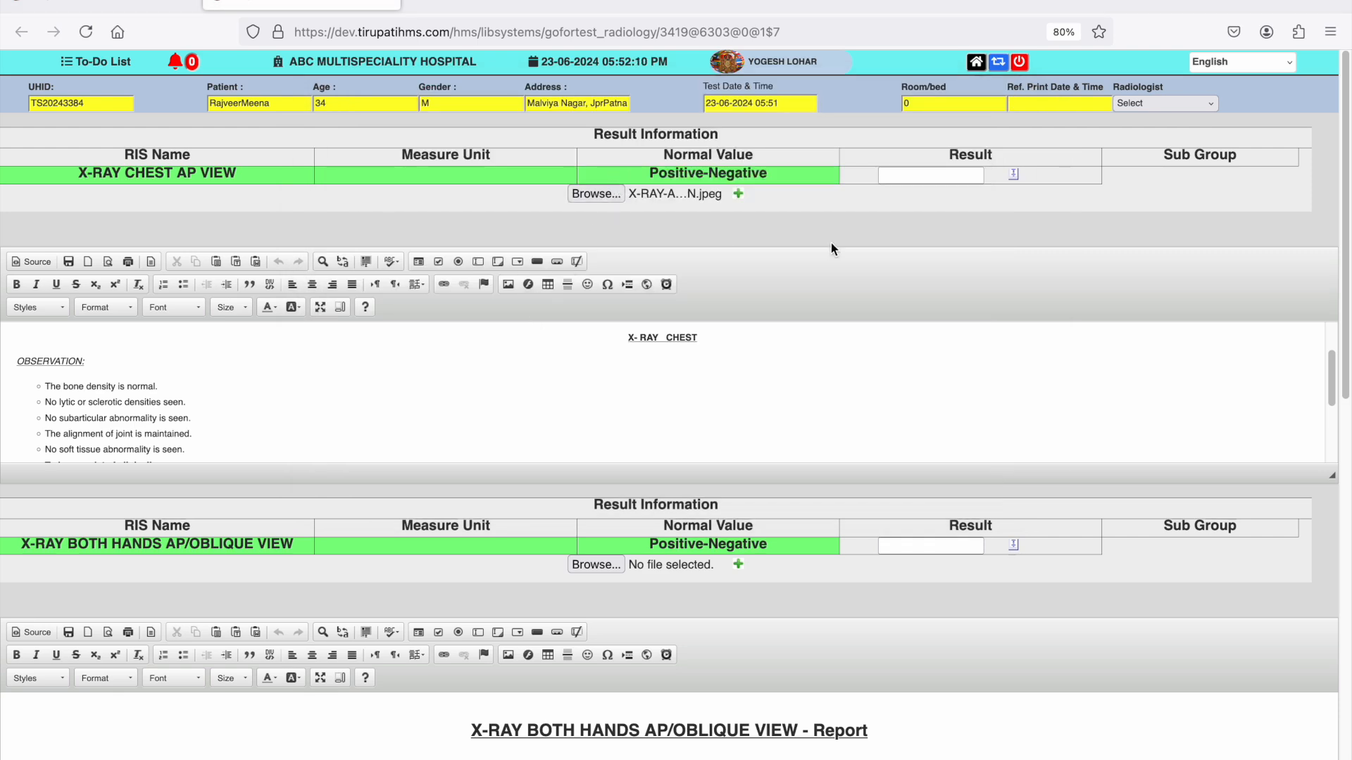
# - Attach XRAY-HAND.jpeg from the Pictures folder to the X-RAY BOTH HANDS AP/OBLIQUE VIEW result
pyautogui.scroll(-3, 619, 432)
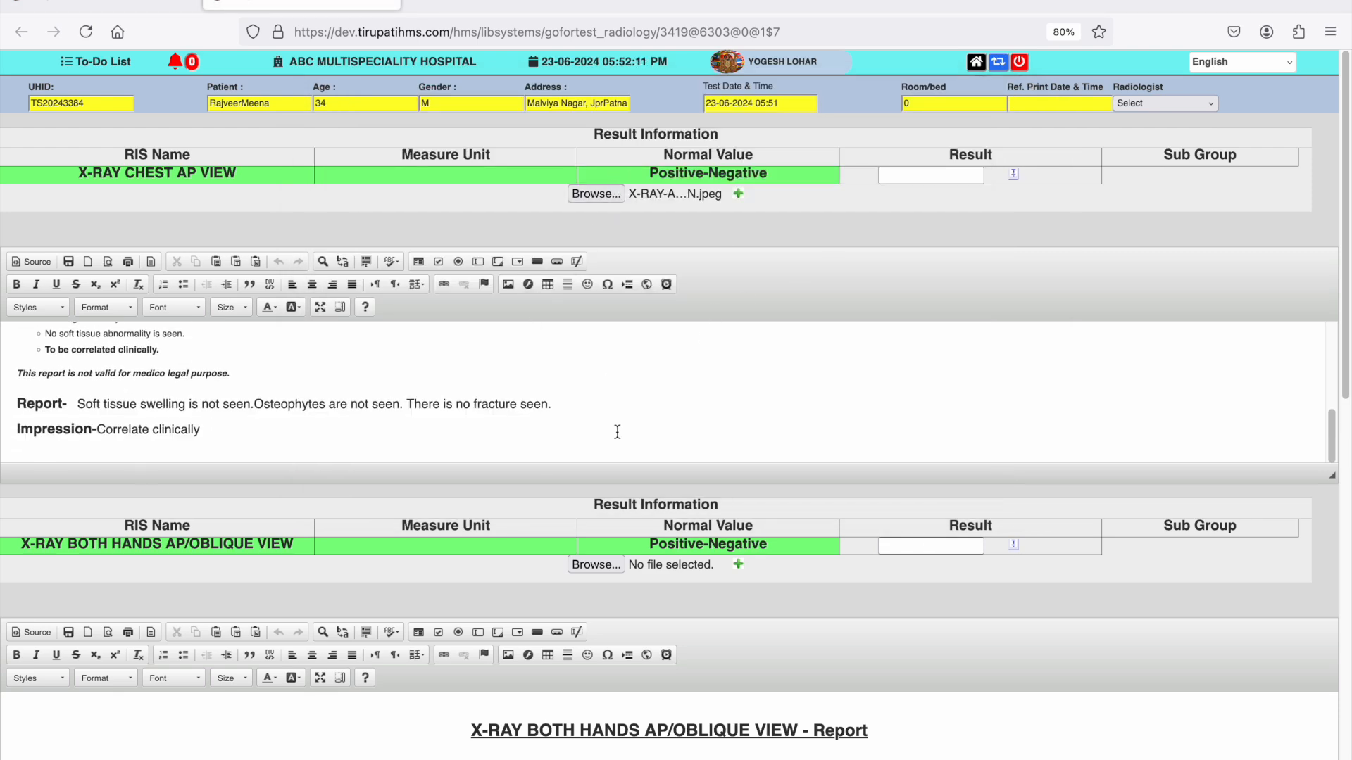
pyautogui.click(596, 565)
pyautogui.click(568, 358)
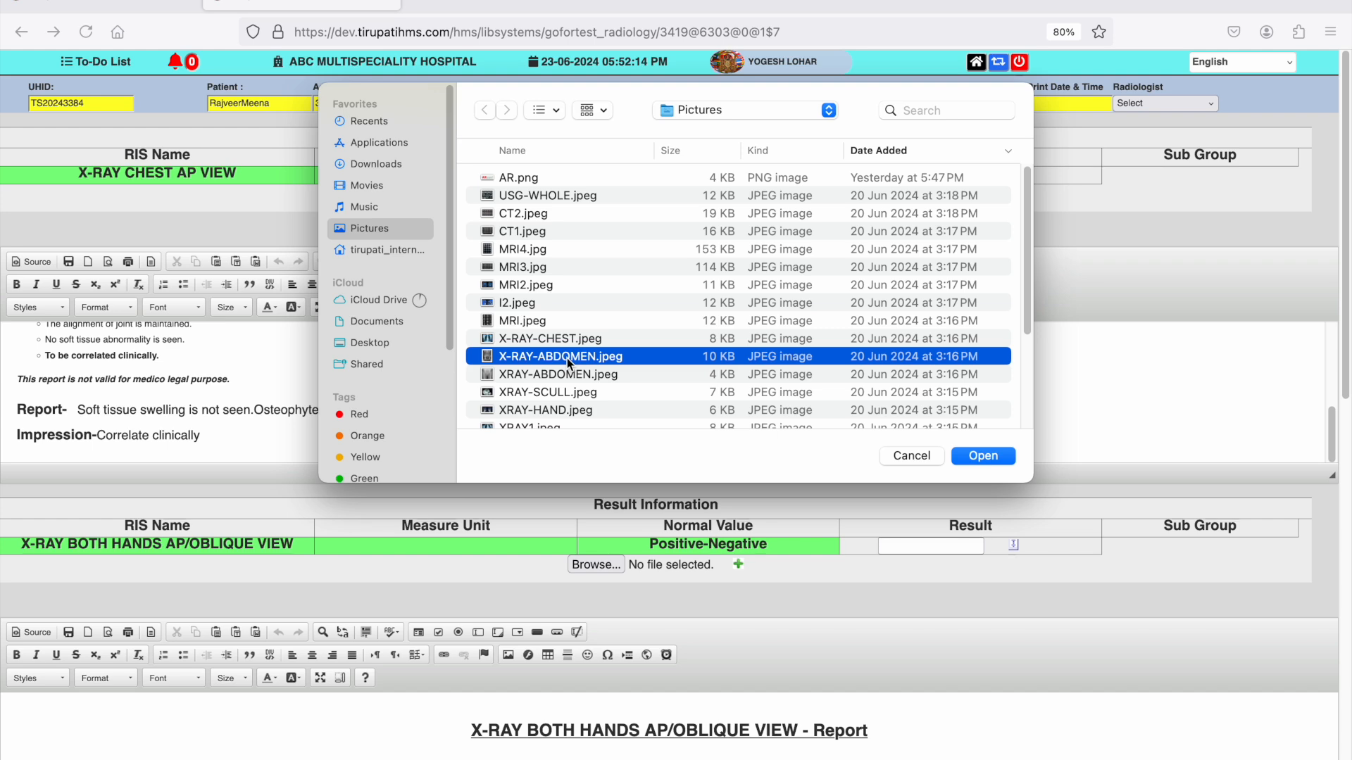
pyautogui.click(577, 410)
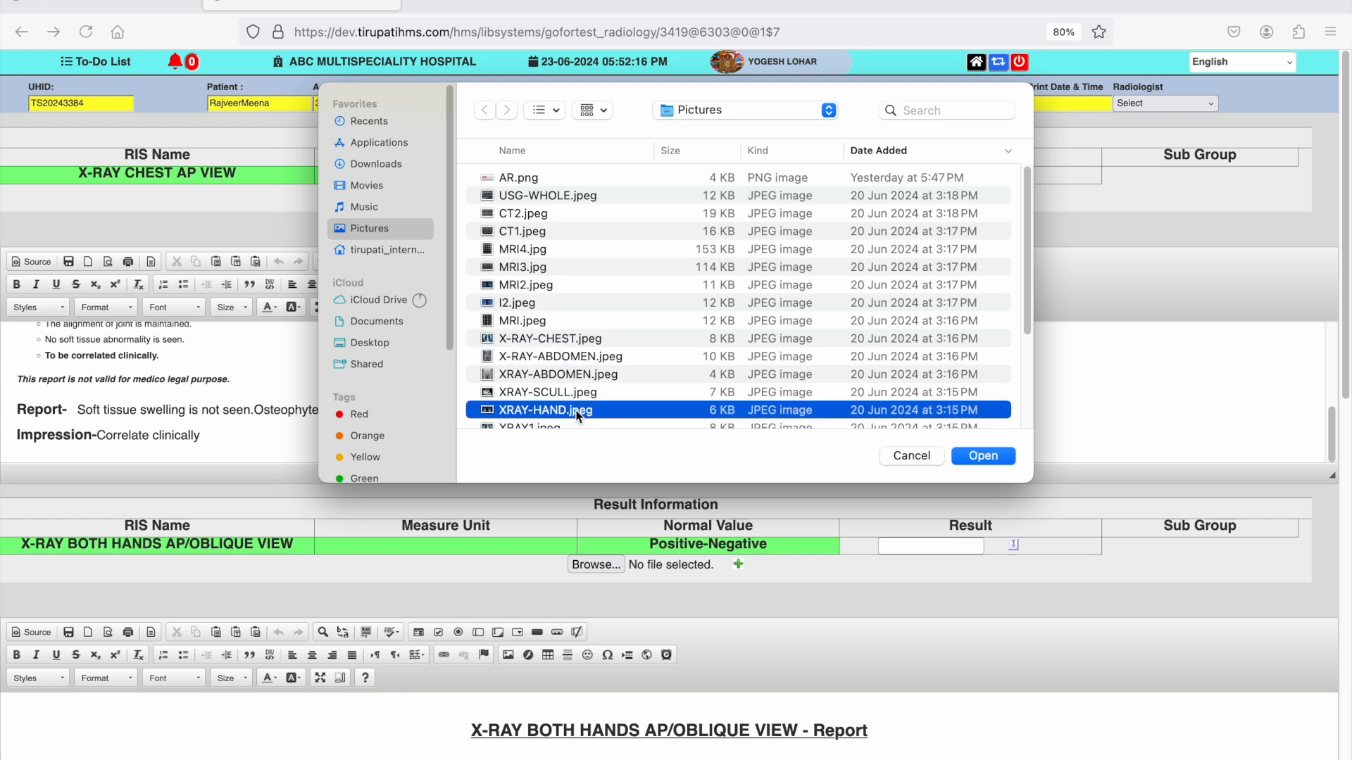
pyautogui.click(999, 455)
# - Choose the WHOLE ABDOMEN sub group for USG- SONOGRAPHY and review its report template
pyautogui.scroll(-5, 999, 453)
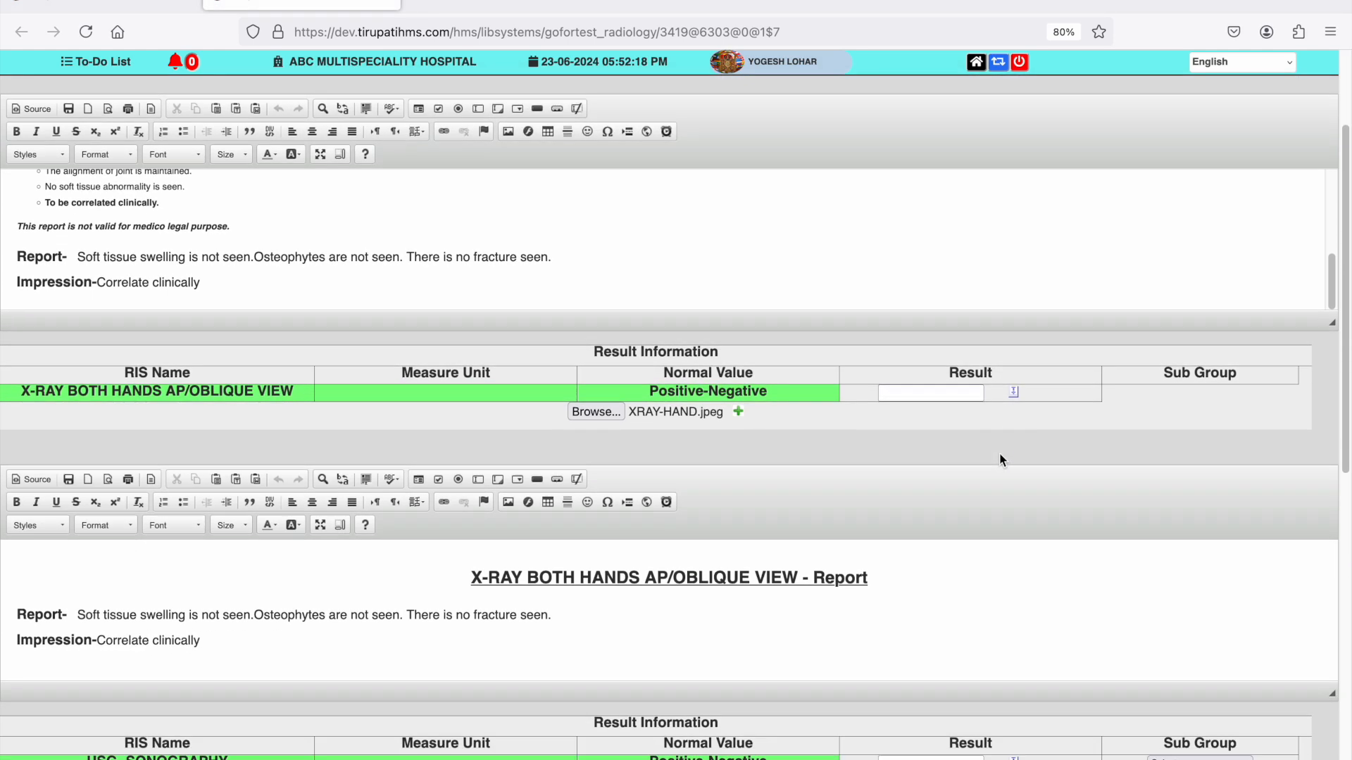
pyautogui.scroll(-1, 999, 453)
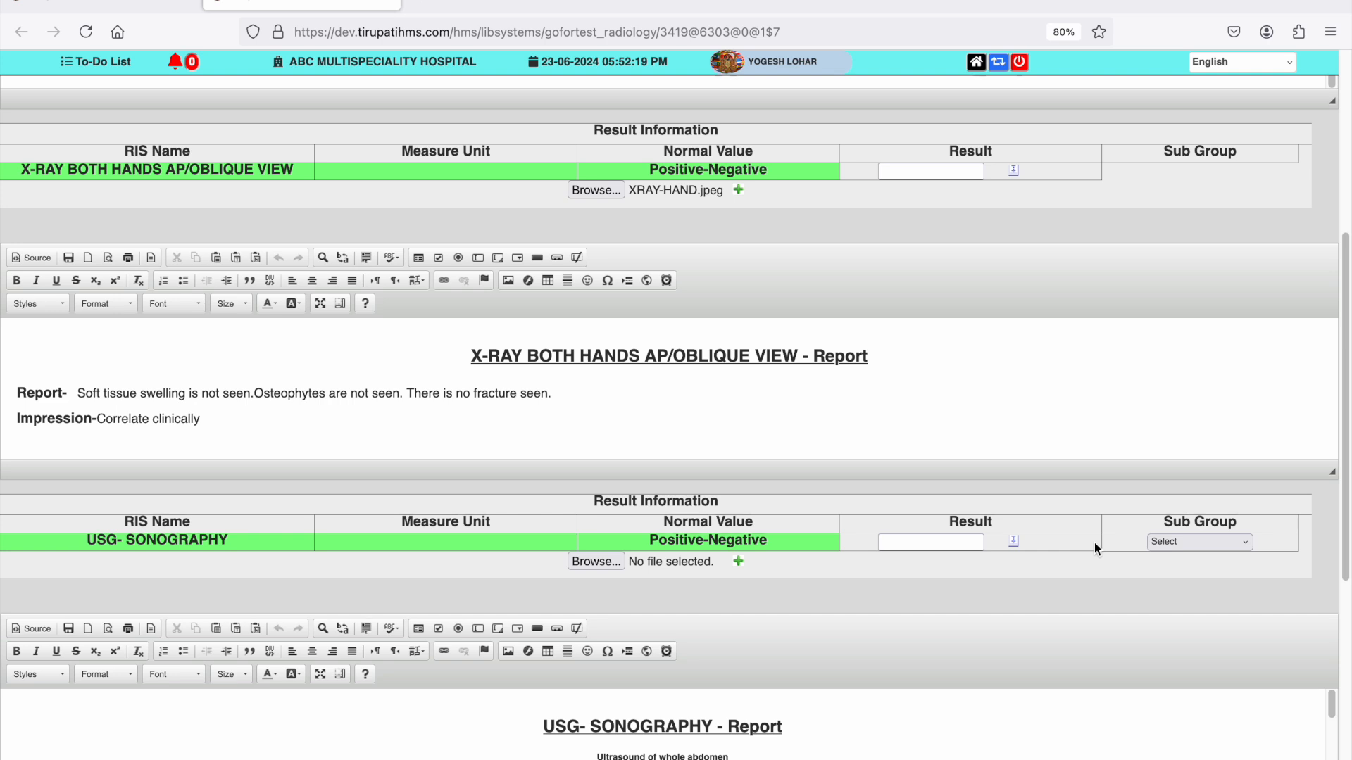
pyautogui.click(1172, 541)
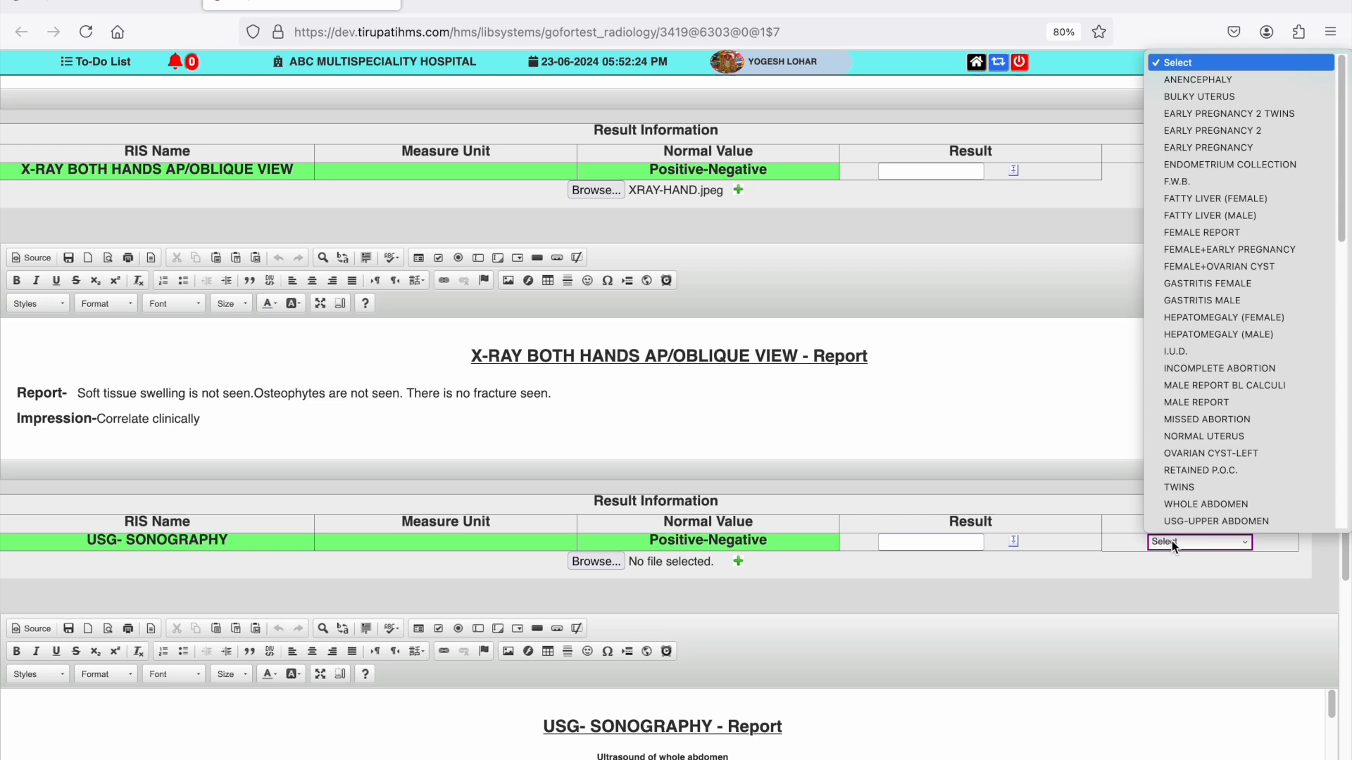
pyautogui.click(1187, 504)
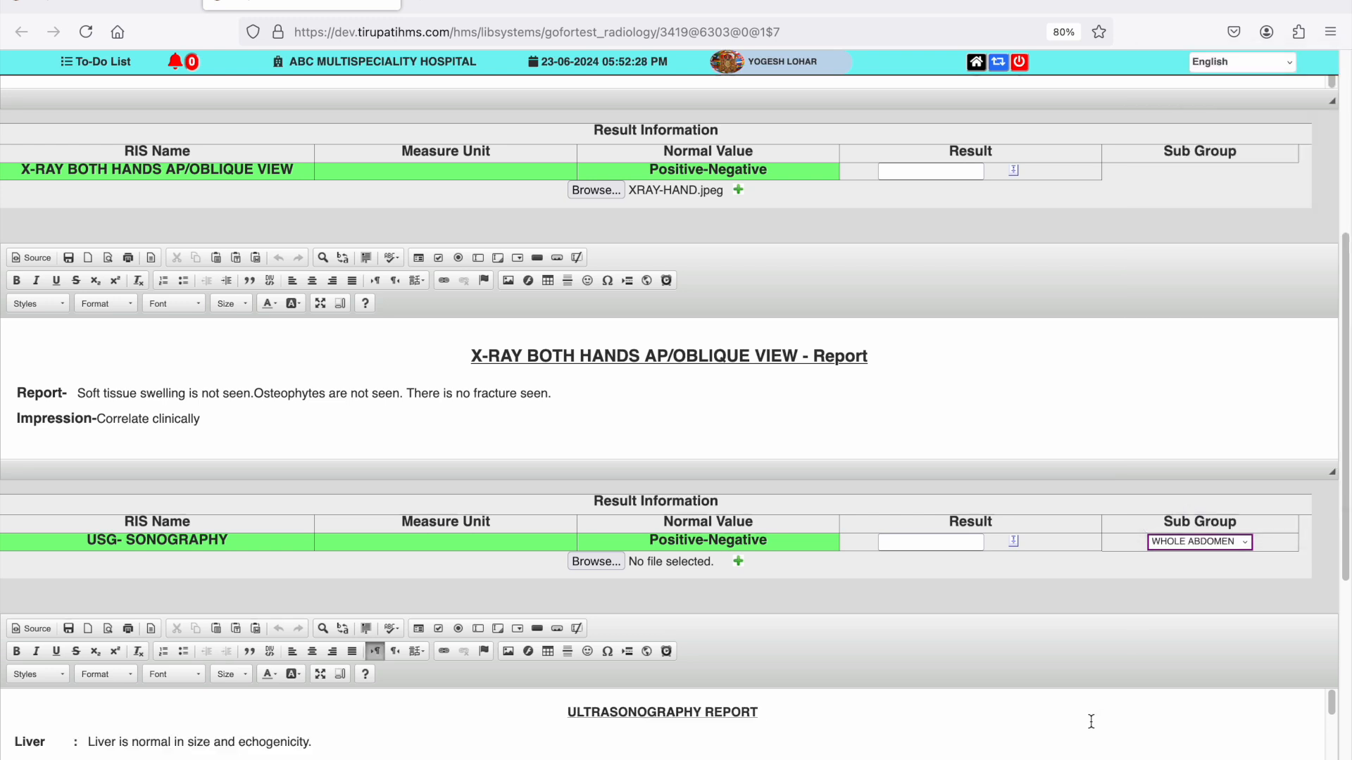
pyautogui.scroll(-2, 1091, 721)
pyautogui.scroll(-2, 1090, 722)
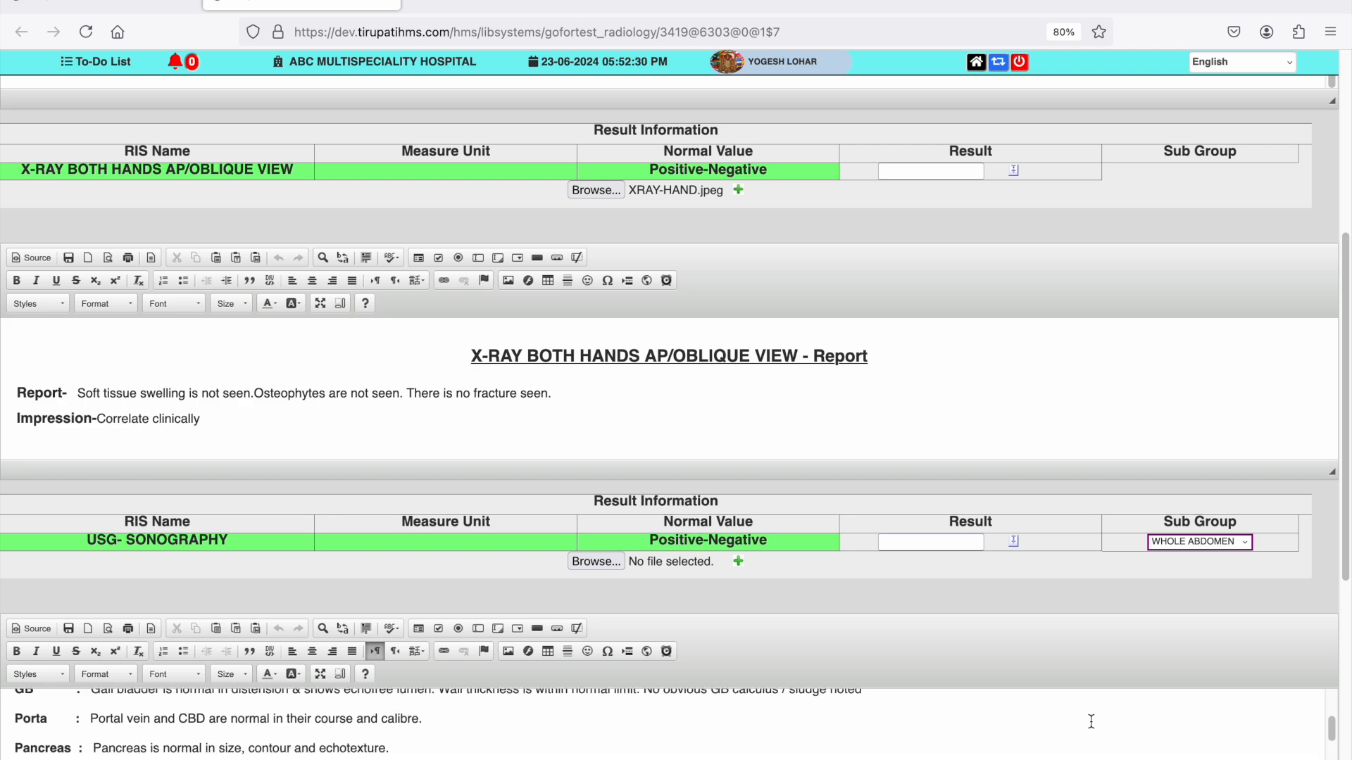
pyautogui.scroll(-5, 1083, 420)
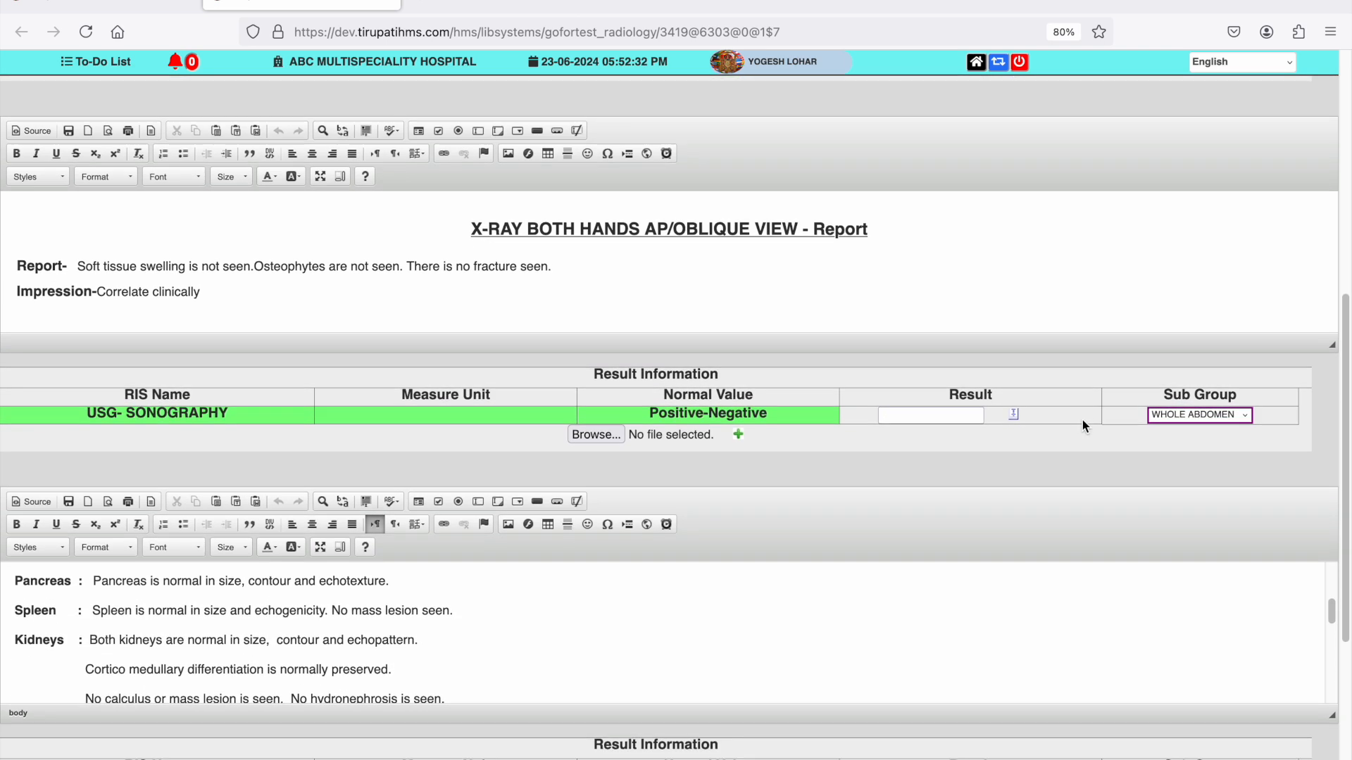
# - Set the USG- SONOGRAPHY sub group to MALE REPORT and append "All Value are normla no needed any aoverstion" to the report's Liver line
pyautogui.click(1197, 290)
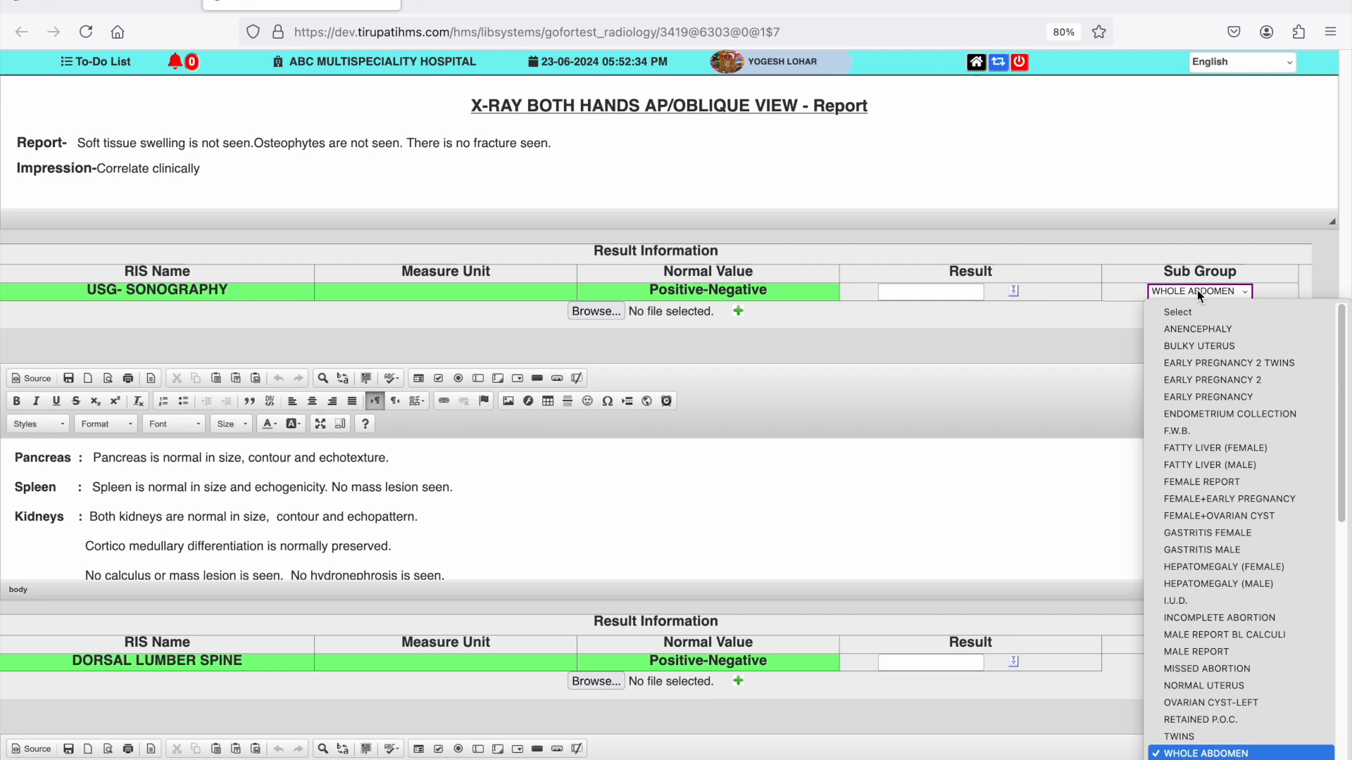
pyautogui.click(1194, 651)
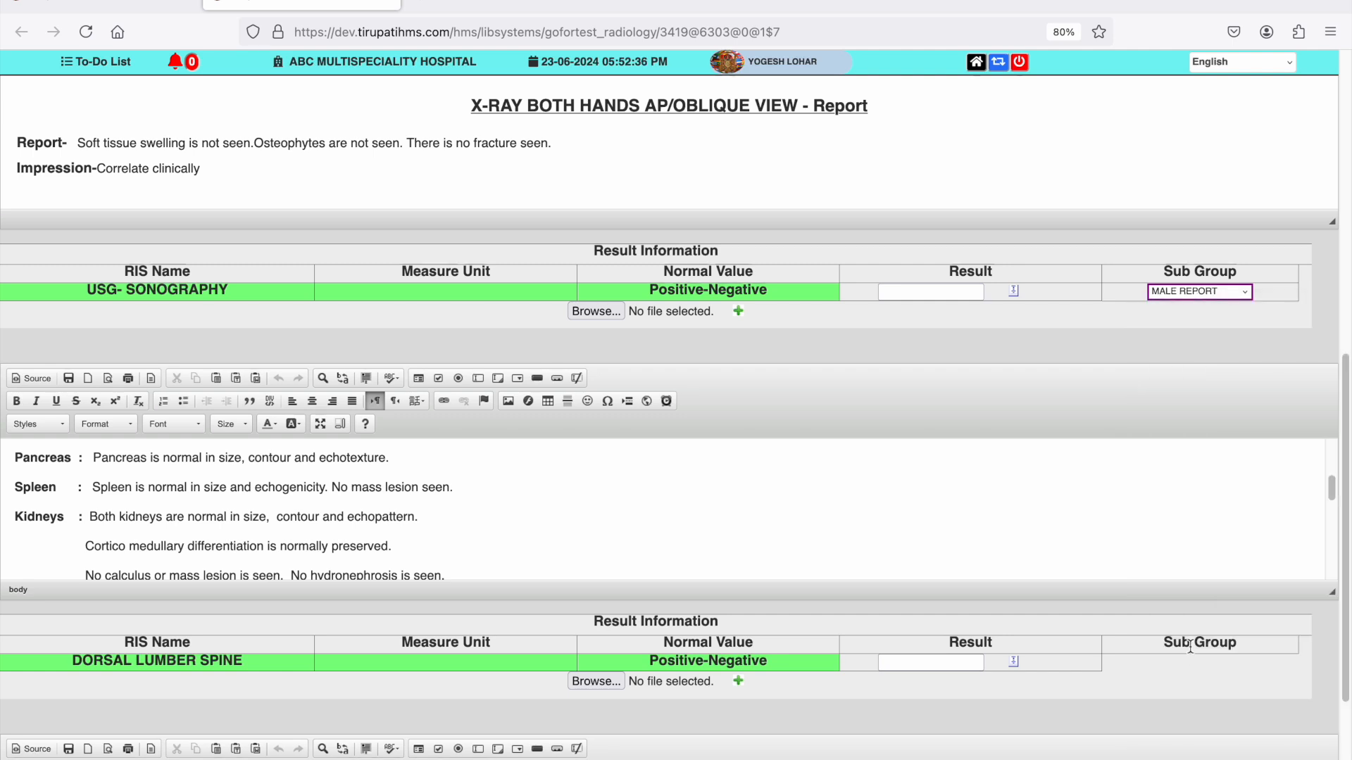
pyautogui.click(427, 497)
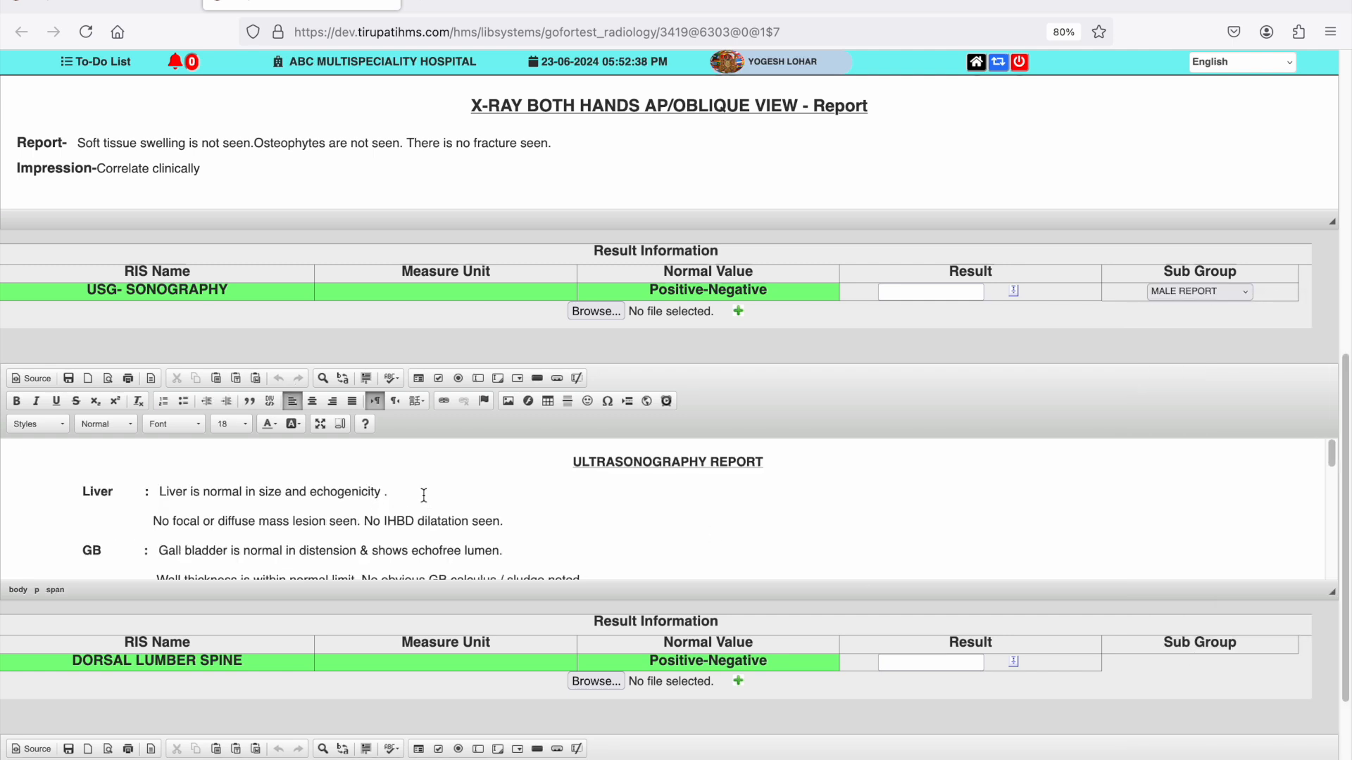
pyautogui.doubleClick(424, 492)
pyautogui.press('Right')
pyautogui.write('All Value are normla')
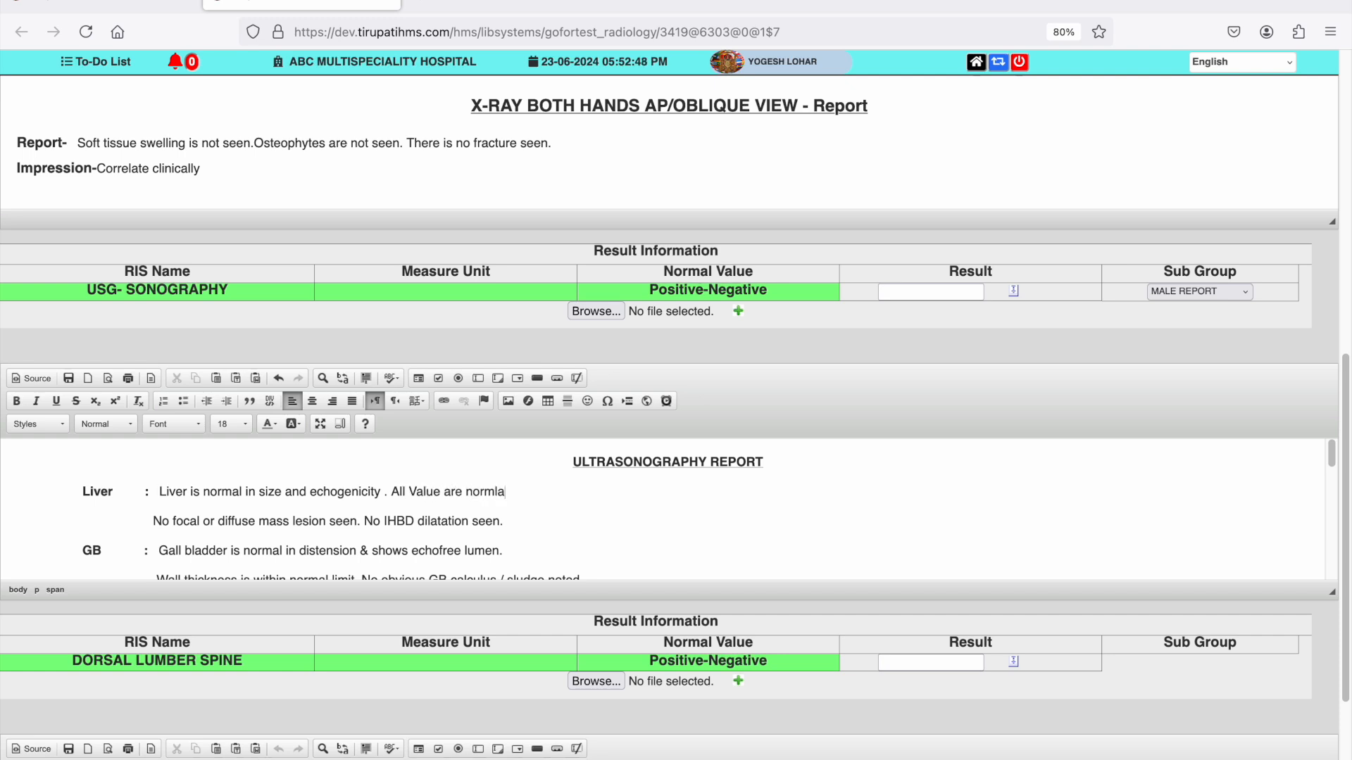
pyautogui.write(' no needed any aoverstion')
# - Attach USG-WHOLE.jpeg from the Pictures folder to the USG- SONOGRAPHY result
pyautogui.scroll(-10, 440, 535)
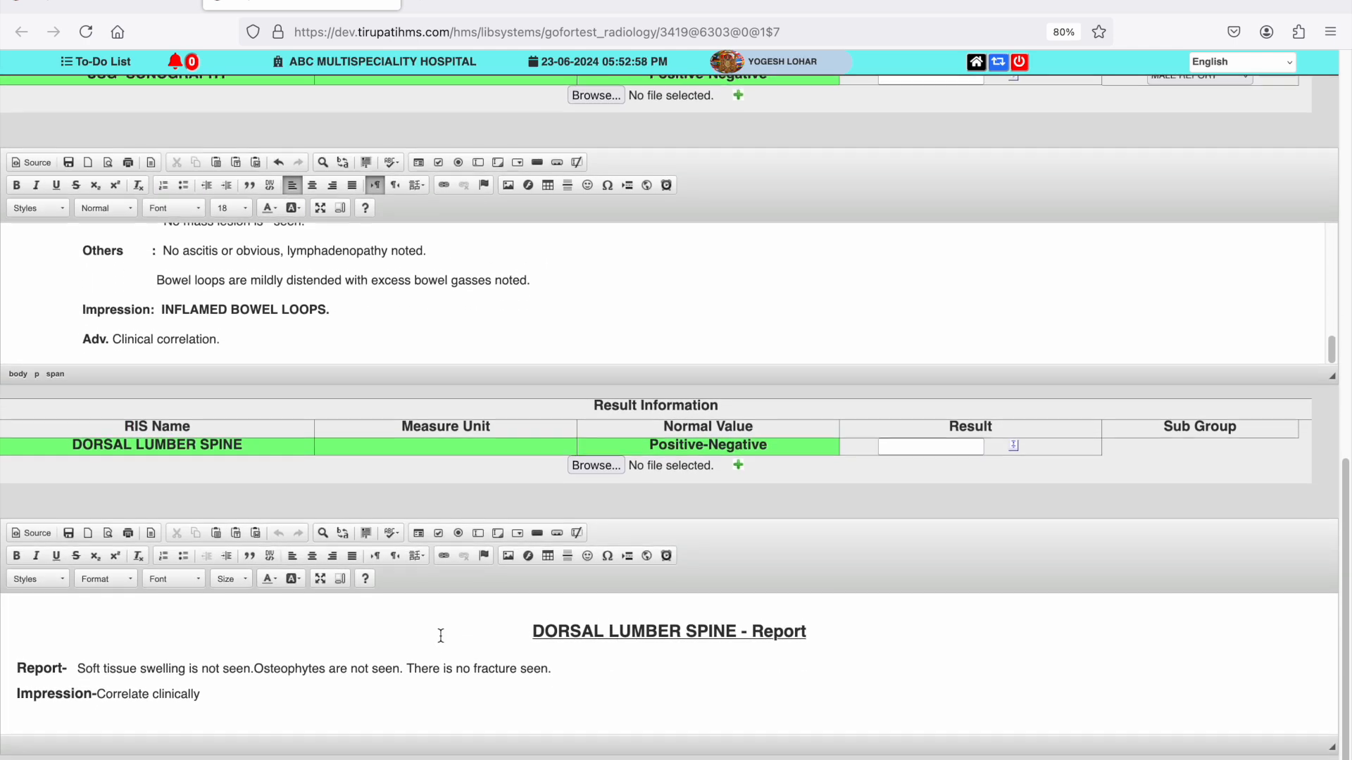
pyautogui.scroll(3, 453, 542)
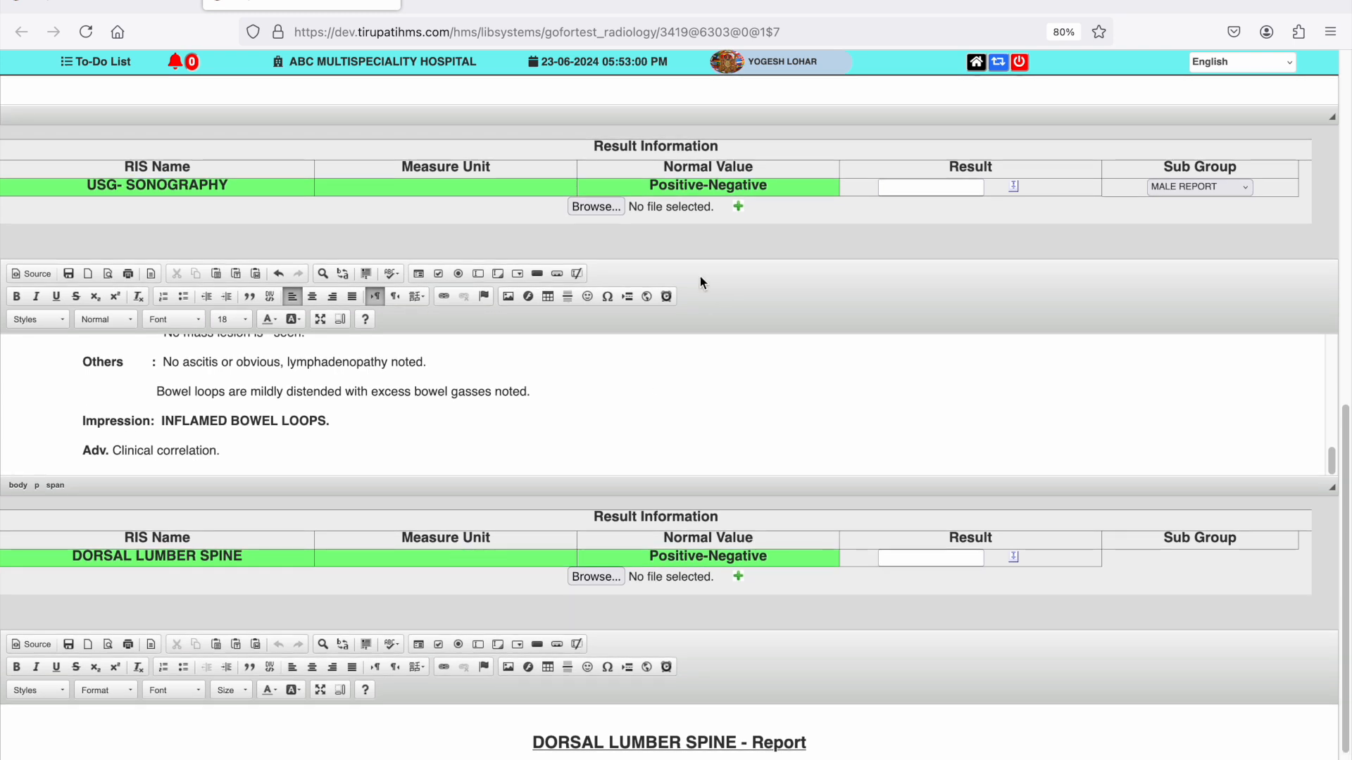
pyautogui.click(587, 206)
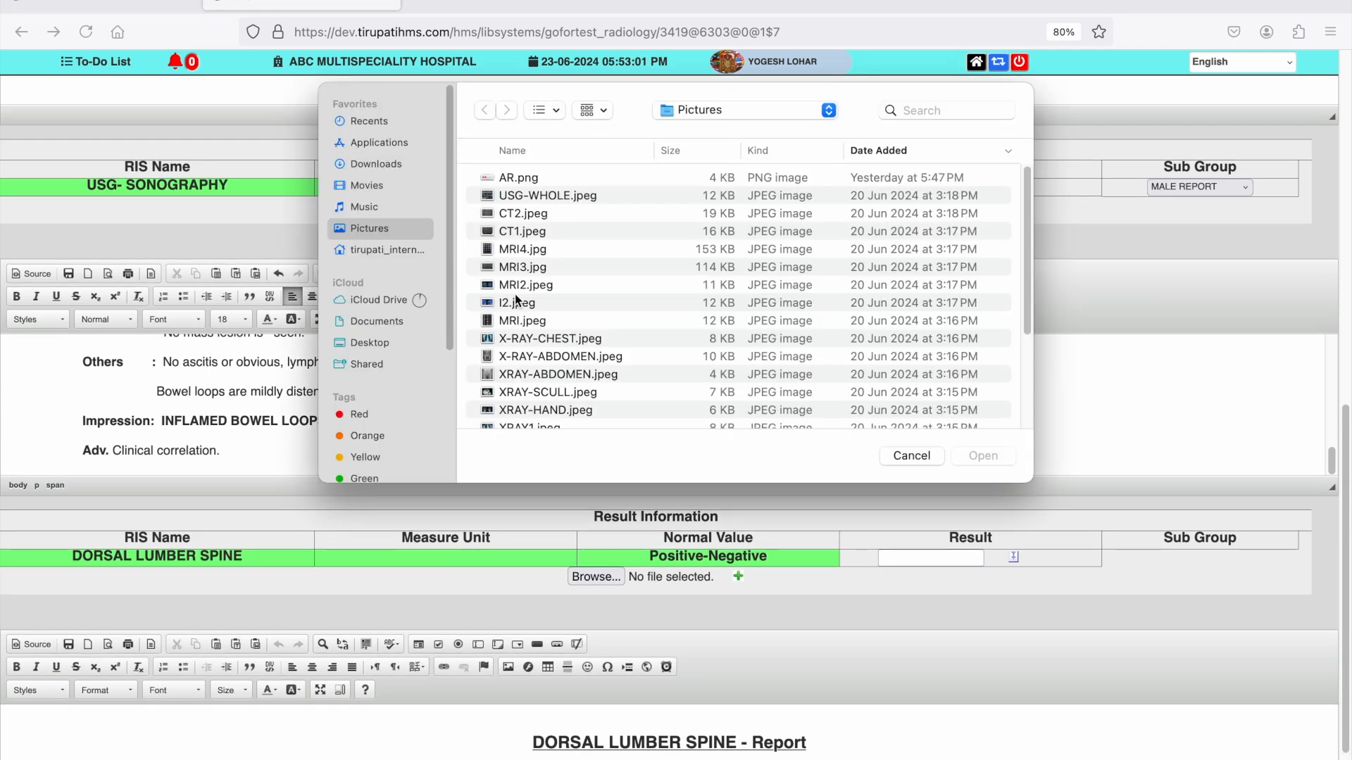
pyautogui.click(535, 248)
pyautogui.press('Up')
pyautogui.press('Up')
pyautogui.press('Up')
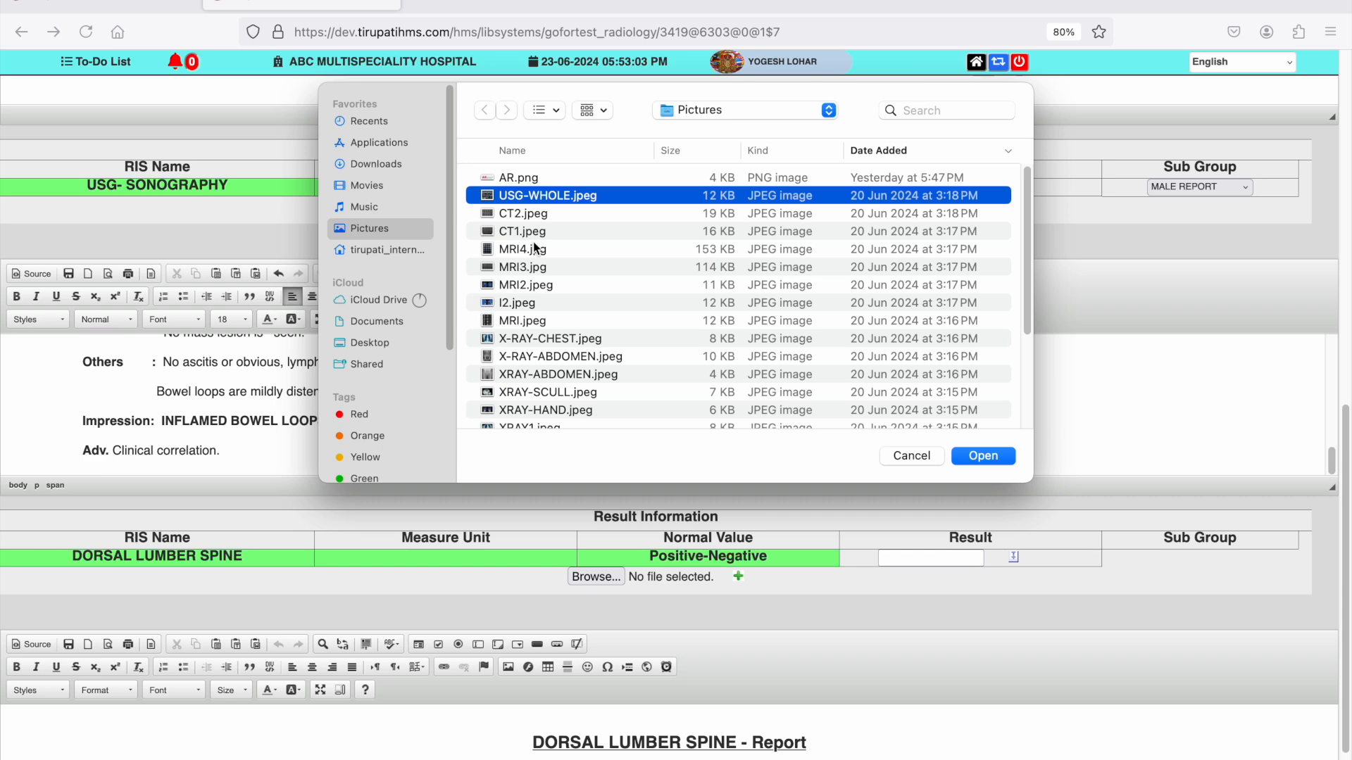
pyautogui.press('Return')
# - Submit the entered radiology results and return to the radiology patient list
pyautogui.scroll(-3, 701, 428)
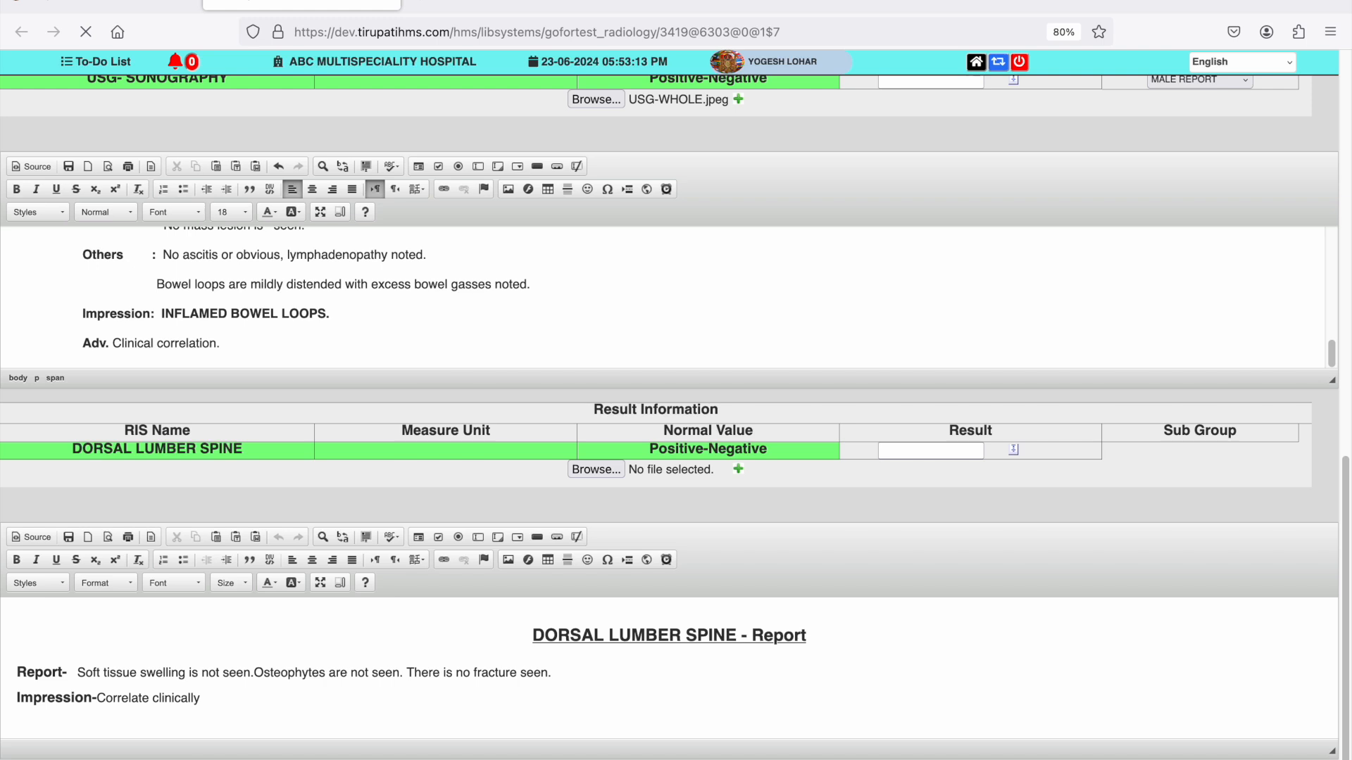
pyautogui.click(109, 7)
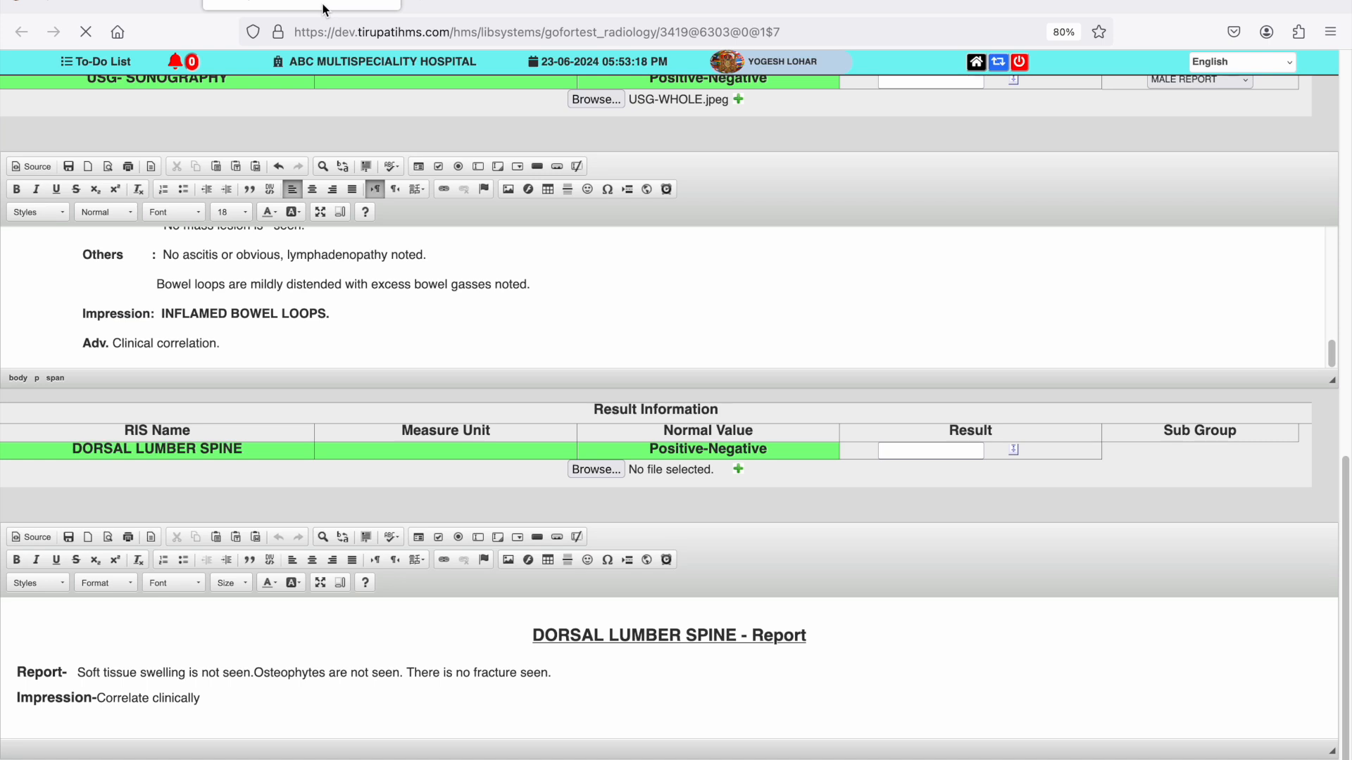
pyautogui.click(326, 10)
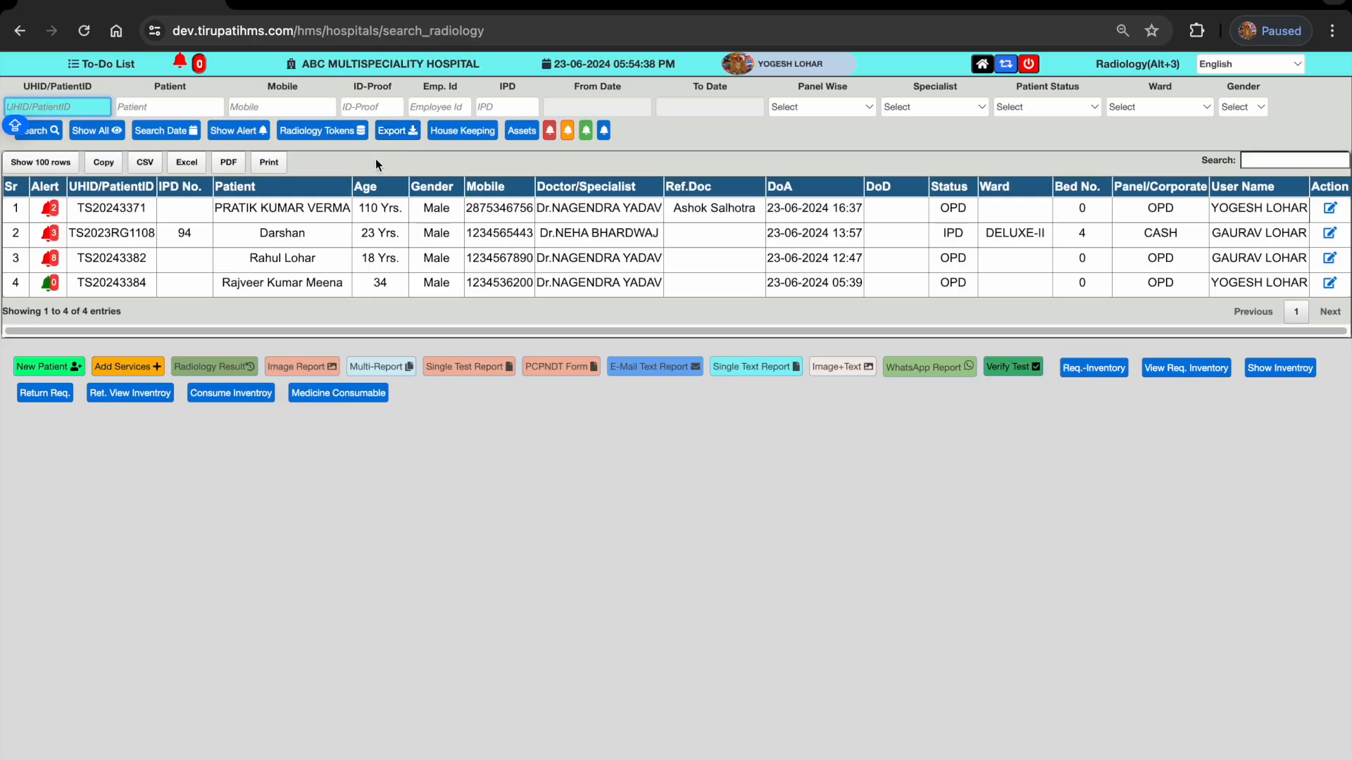
# - Select the fourth listed patient's USG- SONOGRAPHY test and open its combined image and text report for review
pyautogui.click(274, 289)
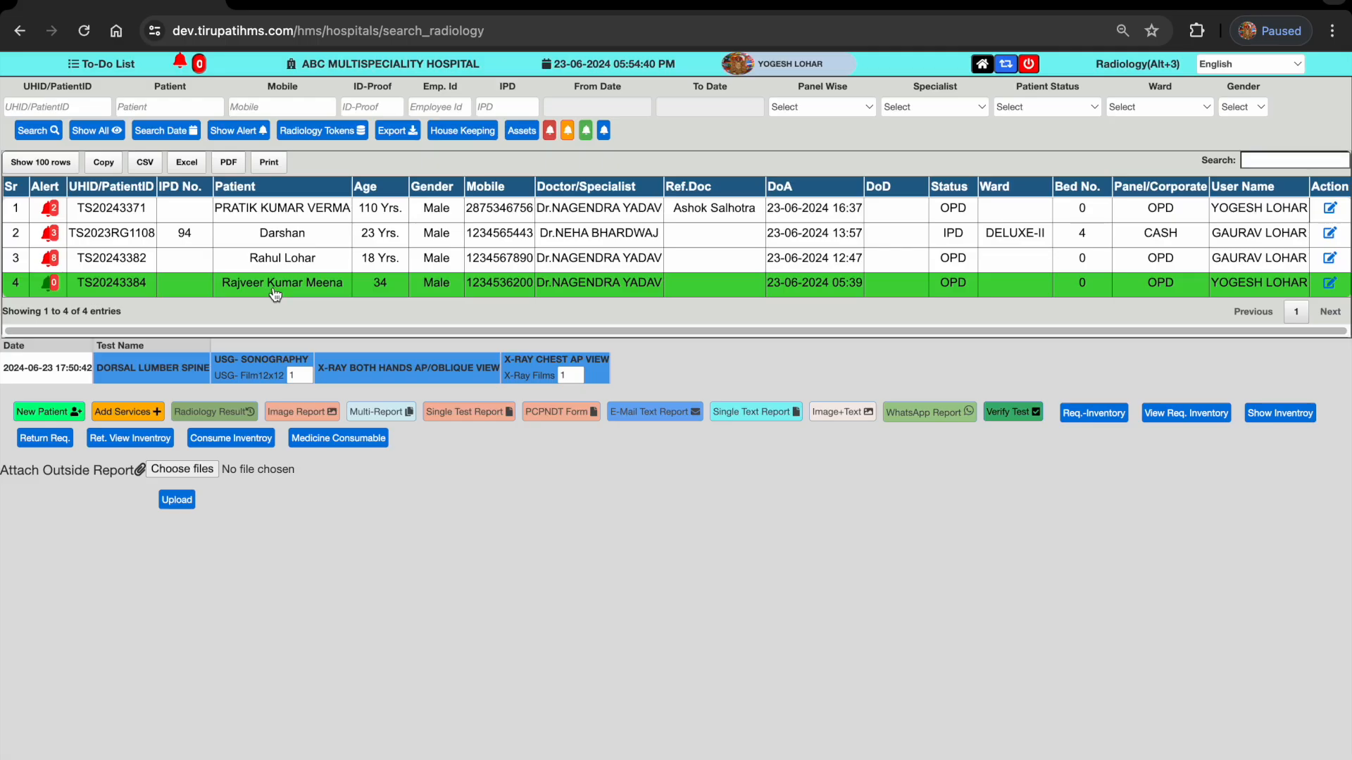
pyautogui.click(227, 374)
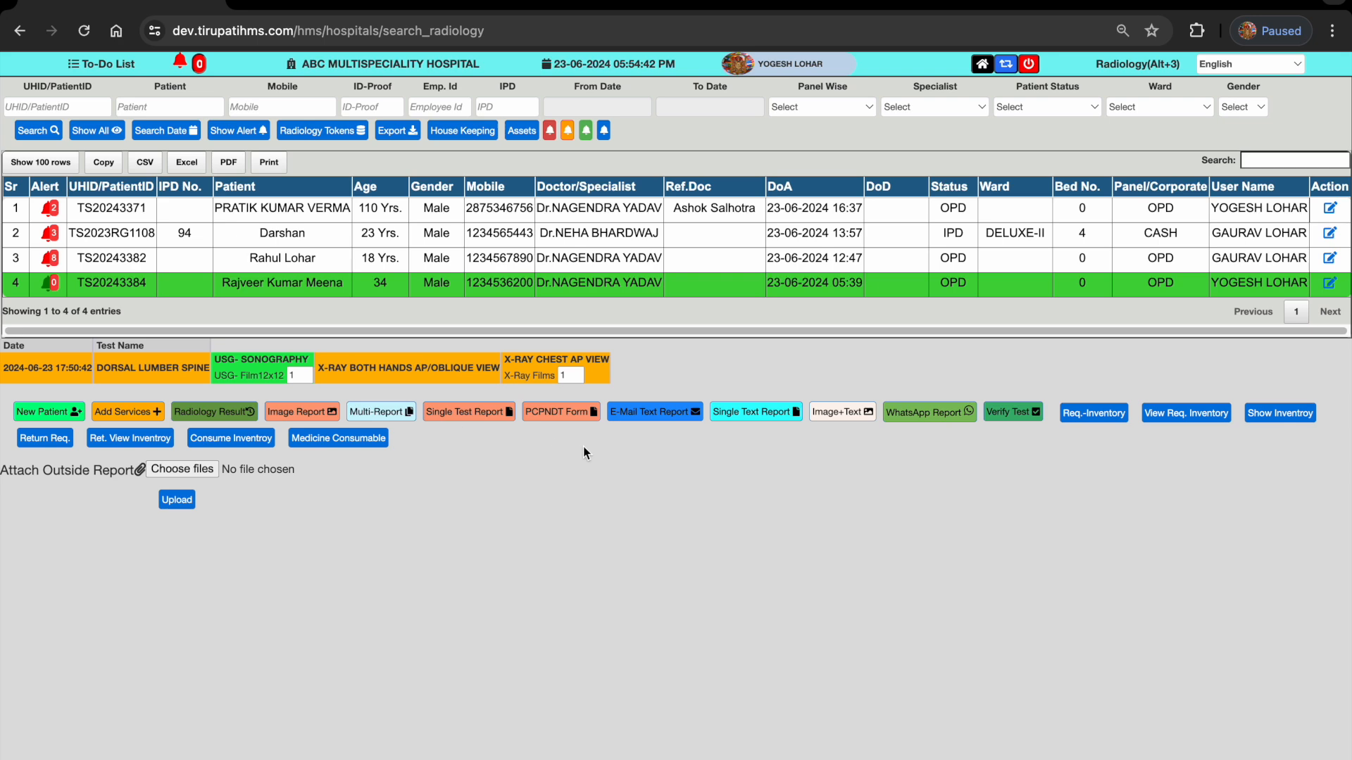
pyautogui.click(849, 420)
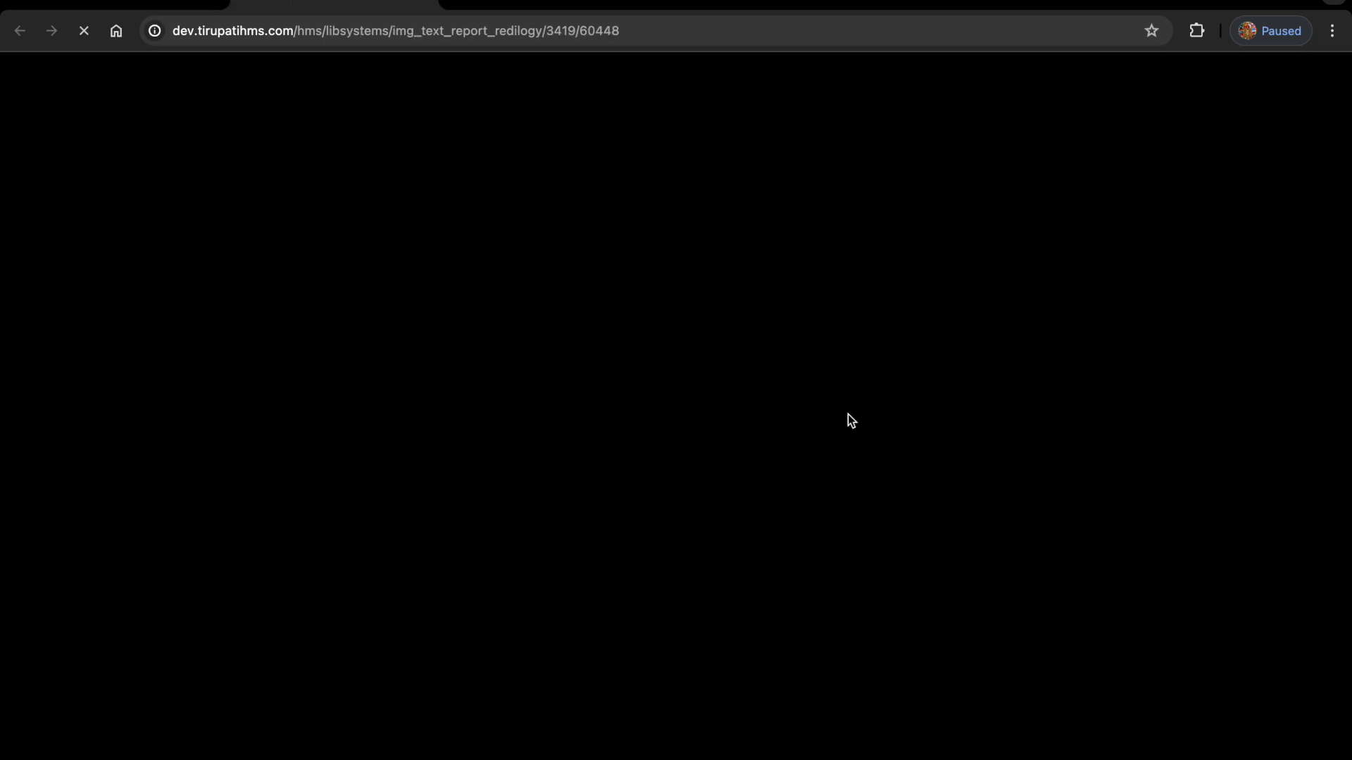
pyautogui.scroll(-3, 848, 420)
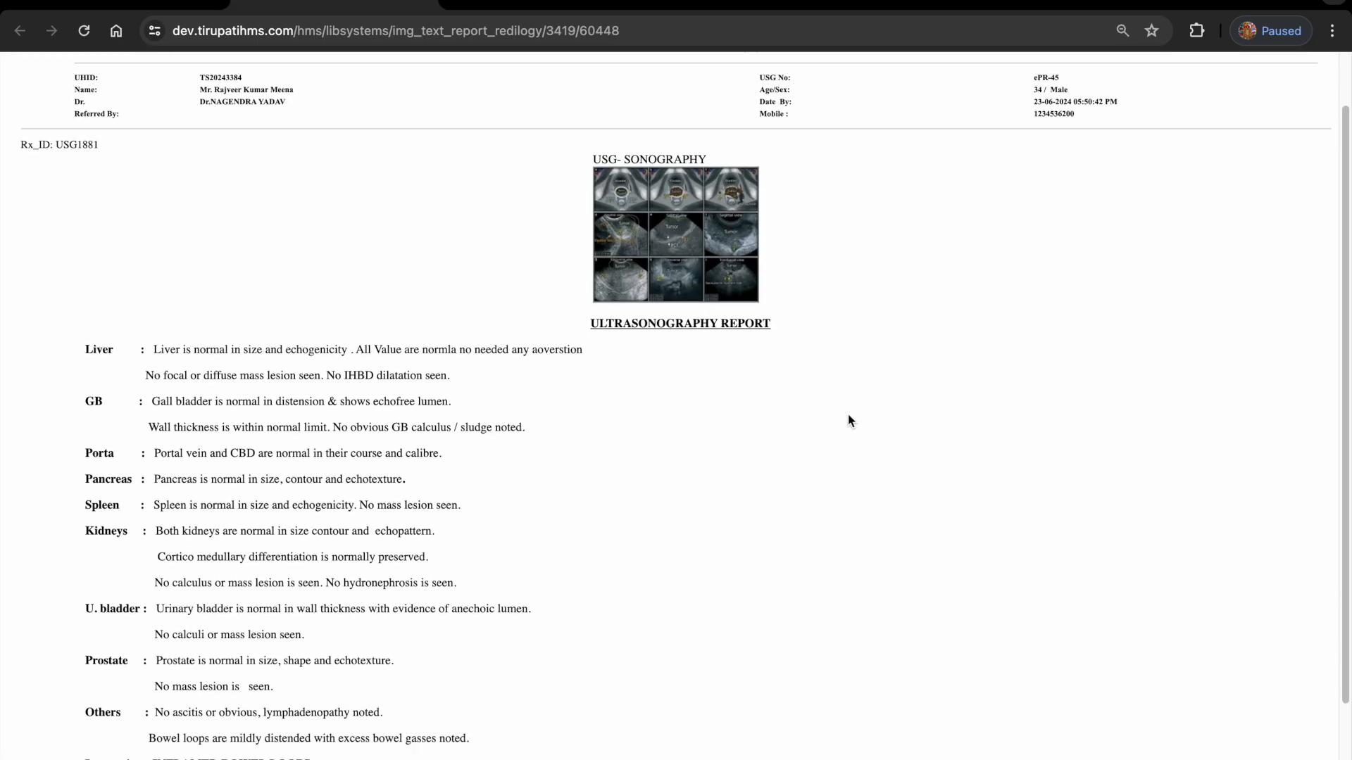
# - Return from the sonography report, review the X-RAY CHEST AP VIEW test's combined image and text report, and go back to the radiology list
pyautogui.scroll(3, 848, 420)
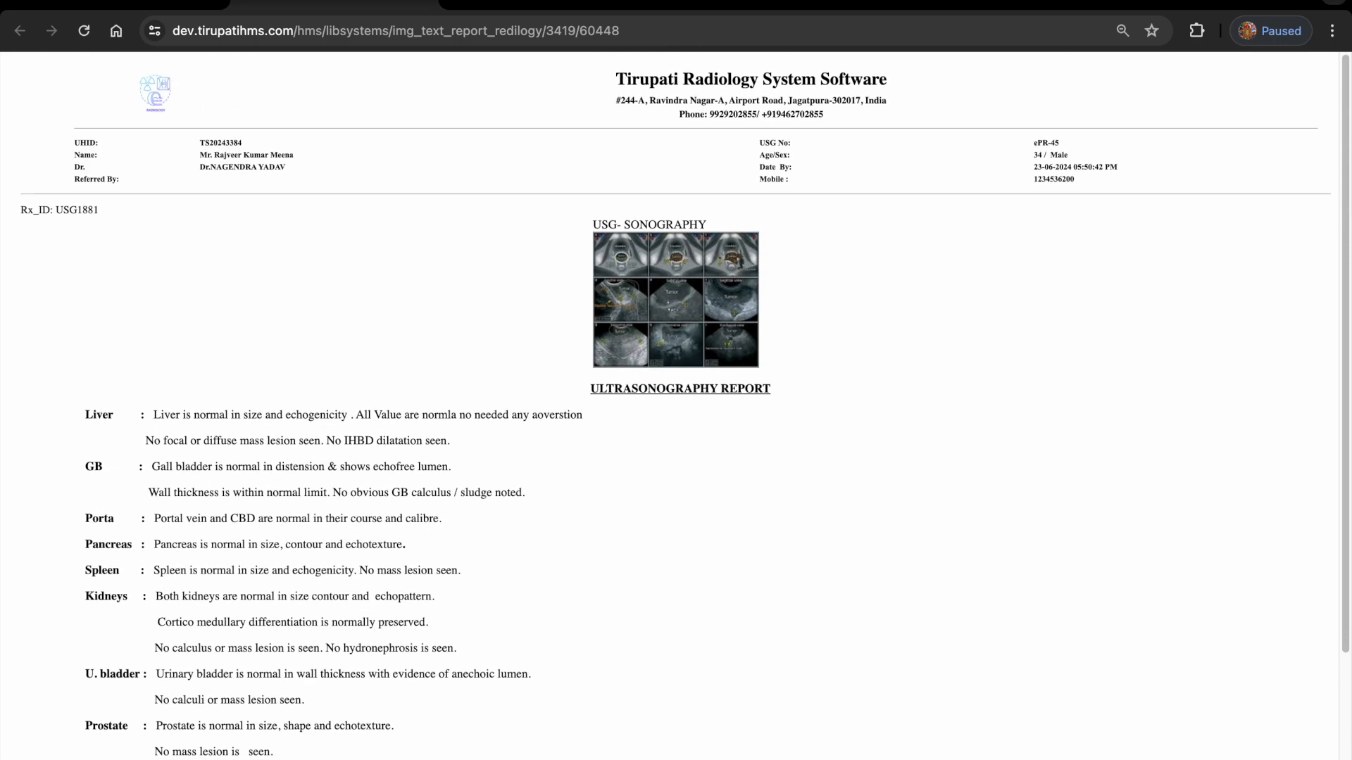
pyautogui.click(128, 3)
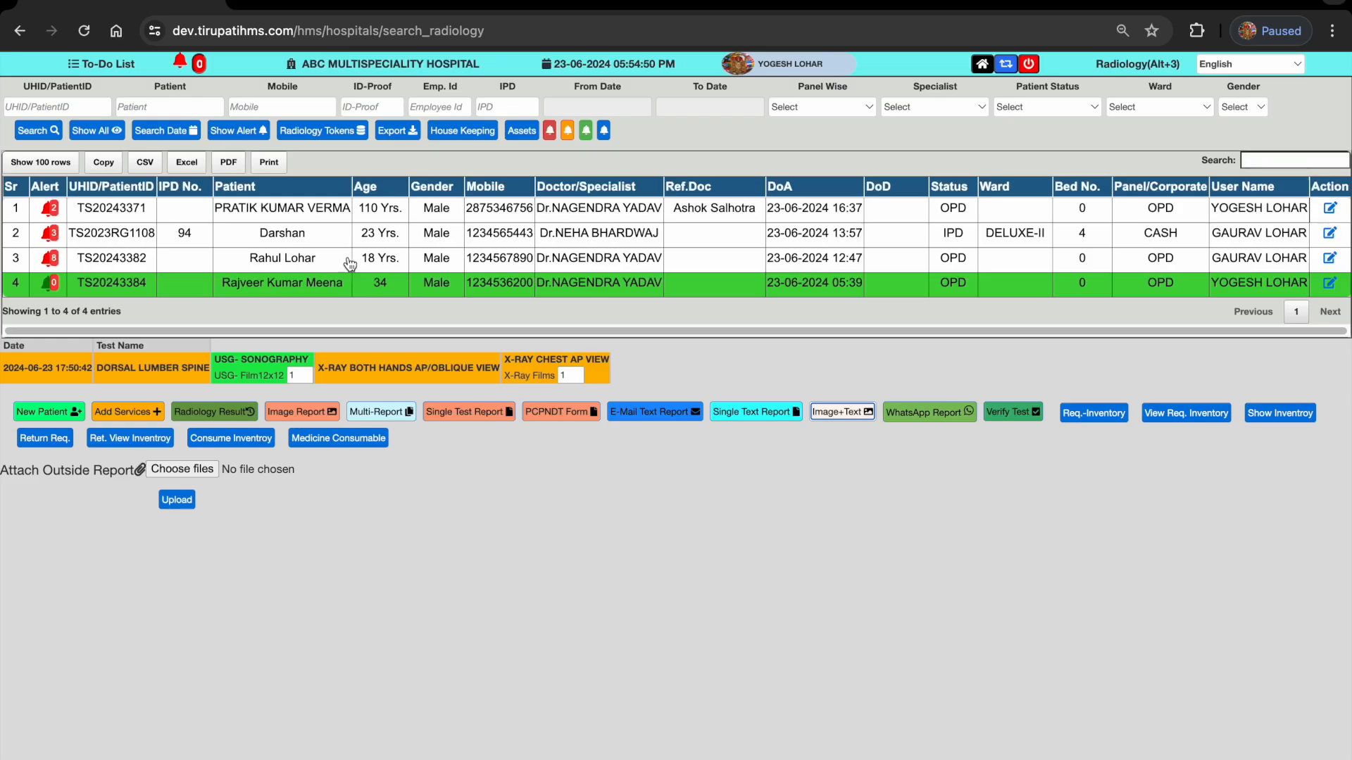
pyautogui.click(552, 370)
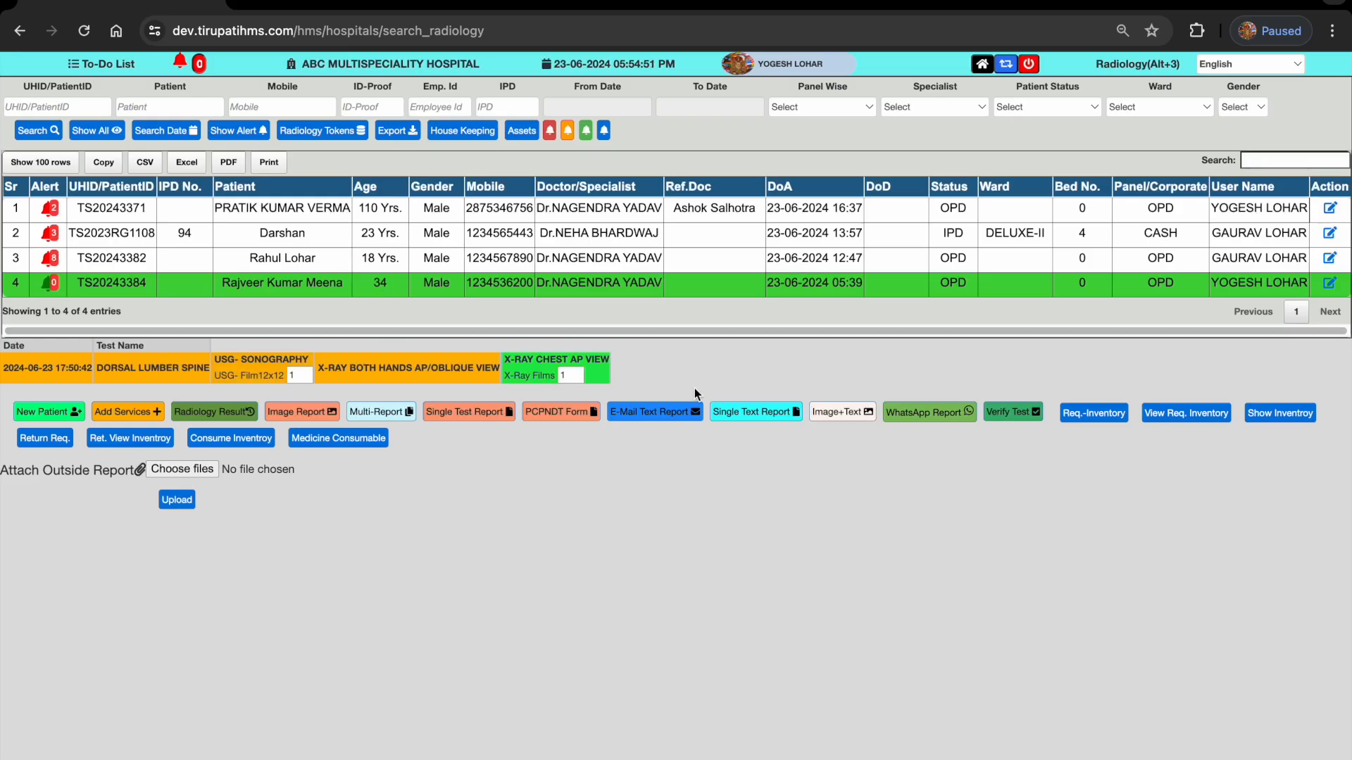
pyautogui.click(845, 414)
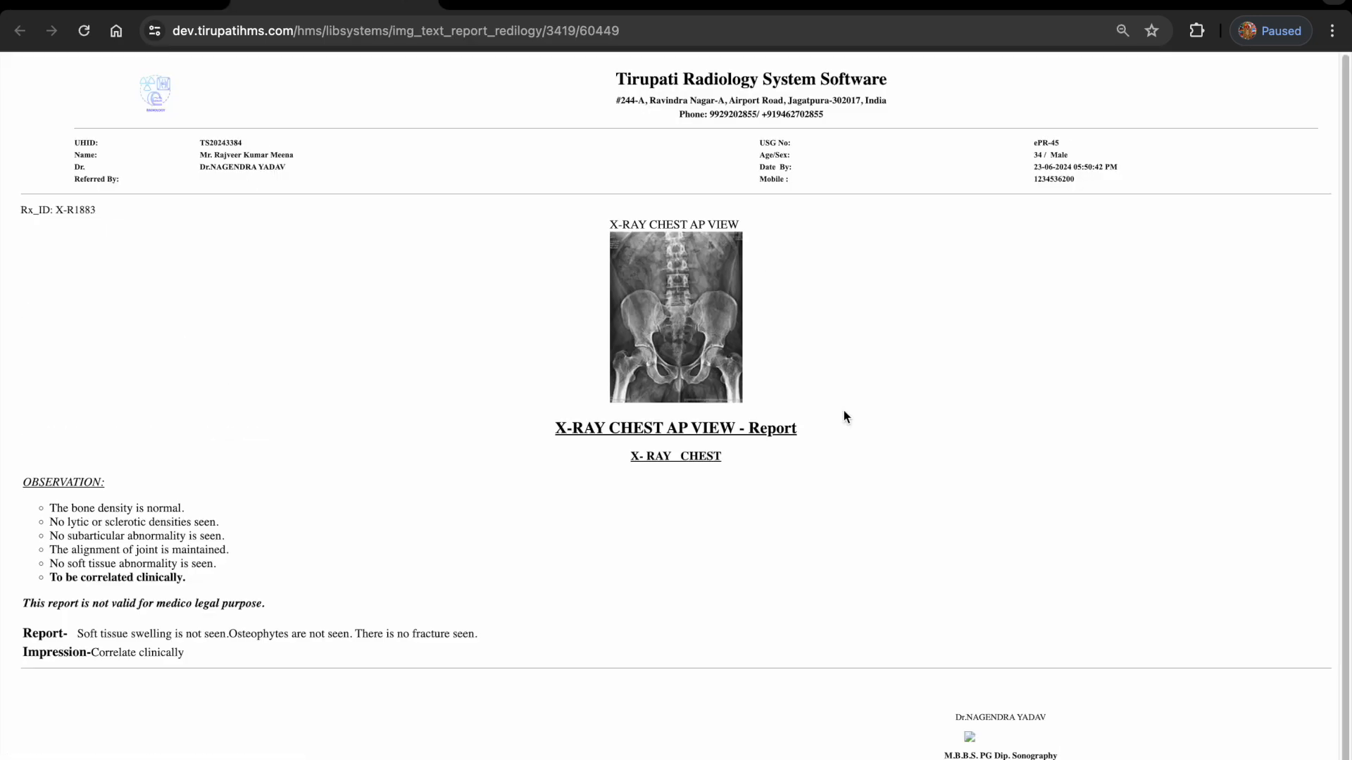
pyautogui.scroll(-1, 843, 411)
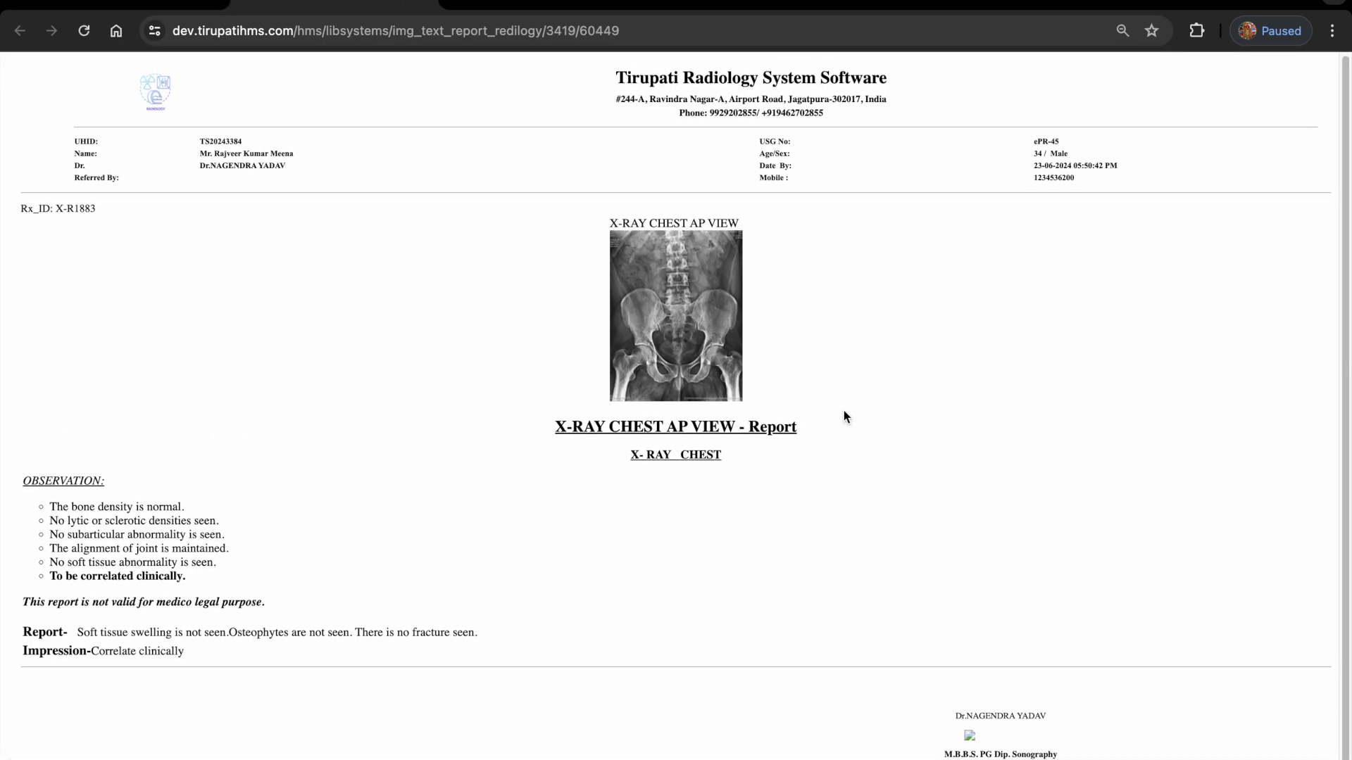
pyautogui.click(227, 3)
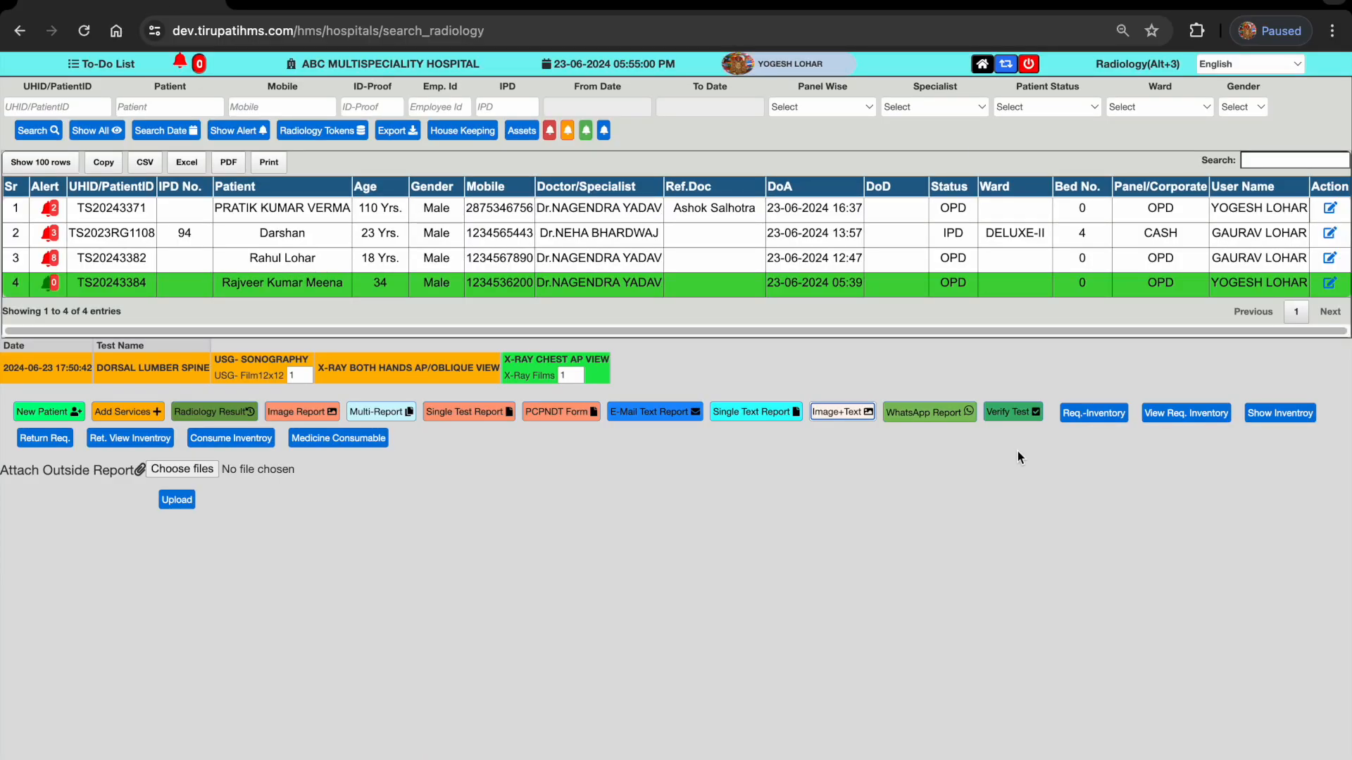
# - Open the E-Prescription module, select the fifth listed patient, and open the laboratory report from the 2024-06-23 prescription's report section
pyautogui.click(983, 65)
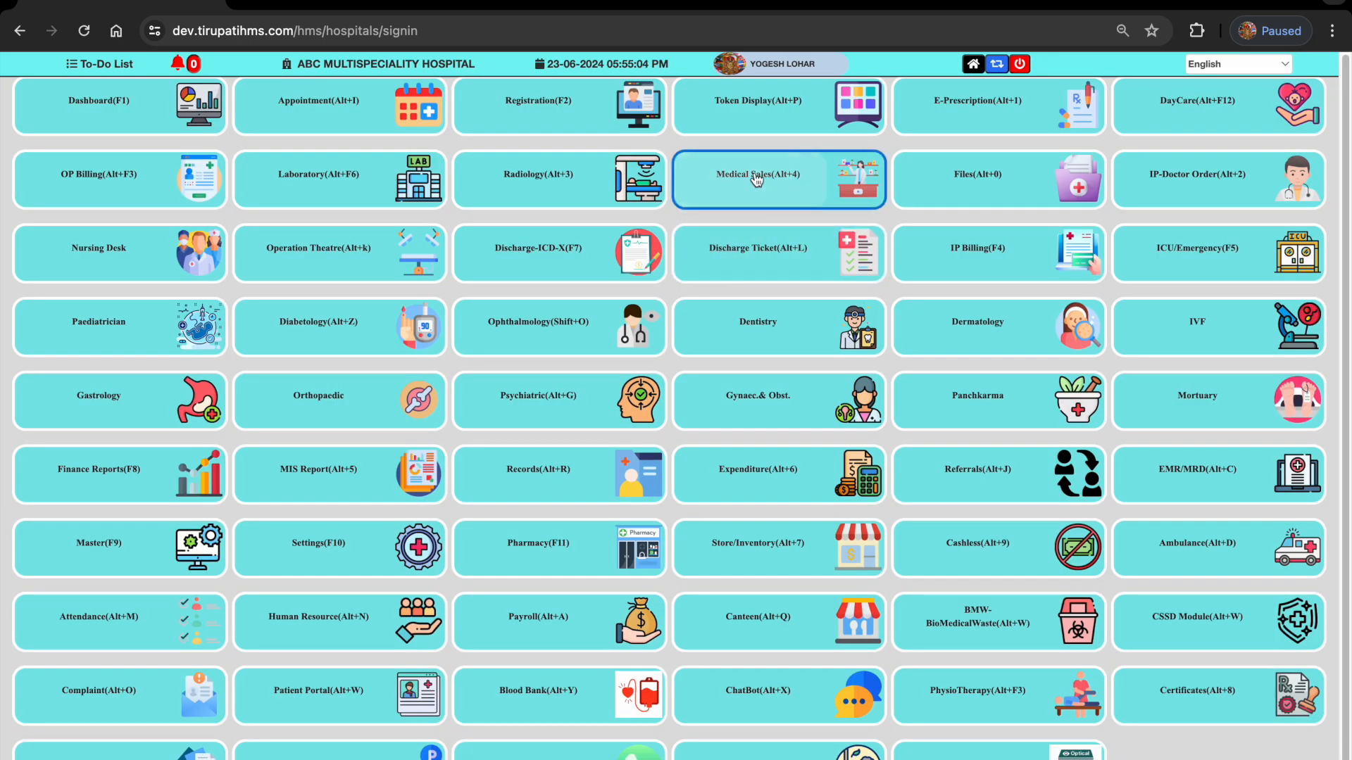
pyautogui.click(993, 103)
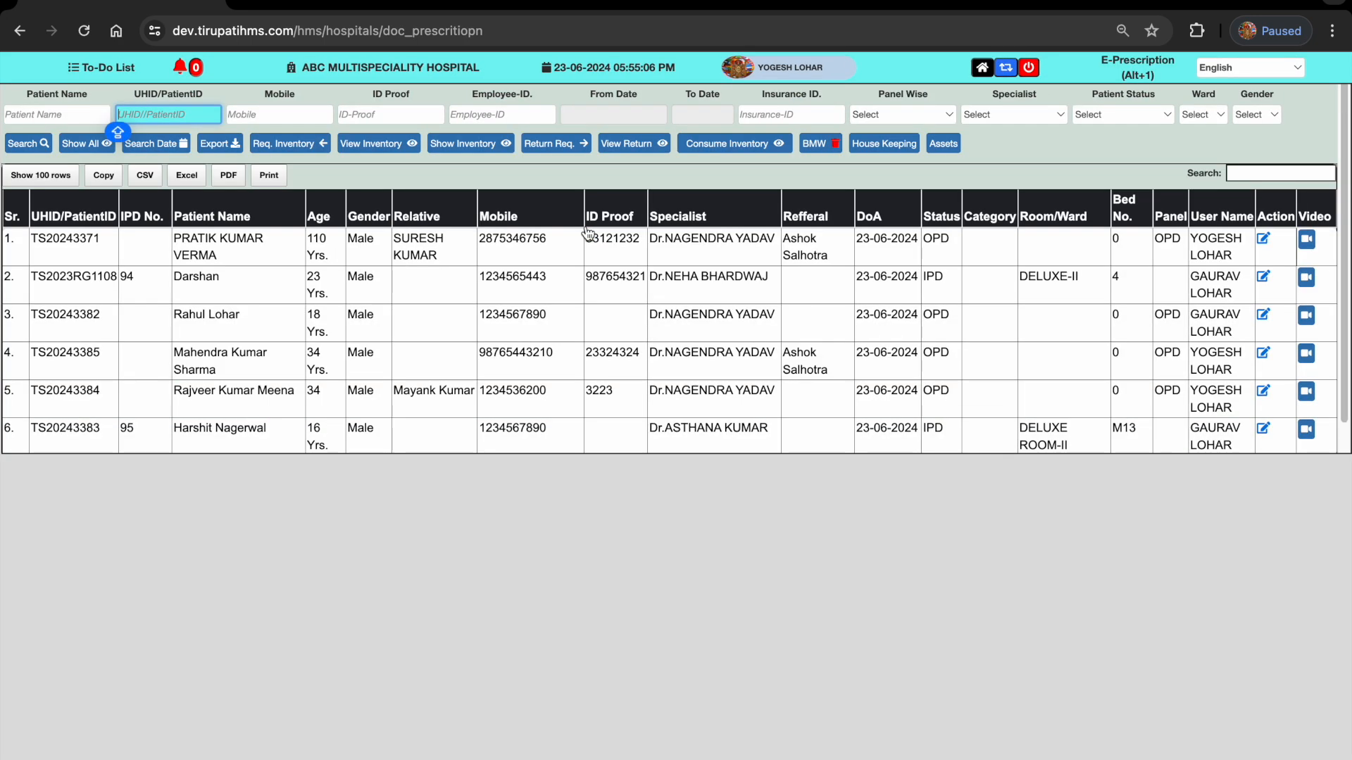
pyautogui.click(227, 396)
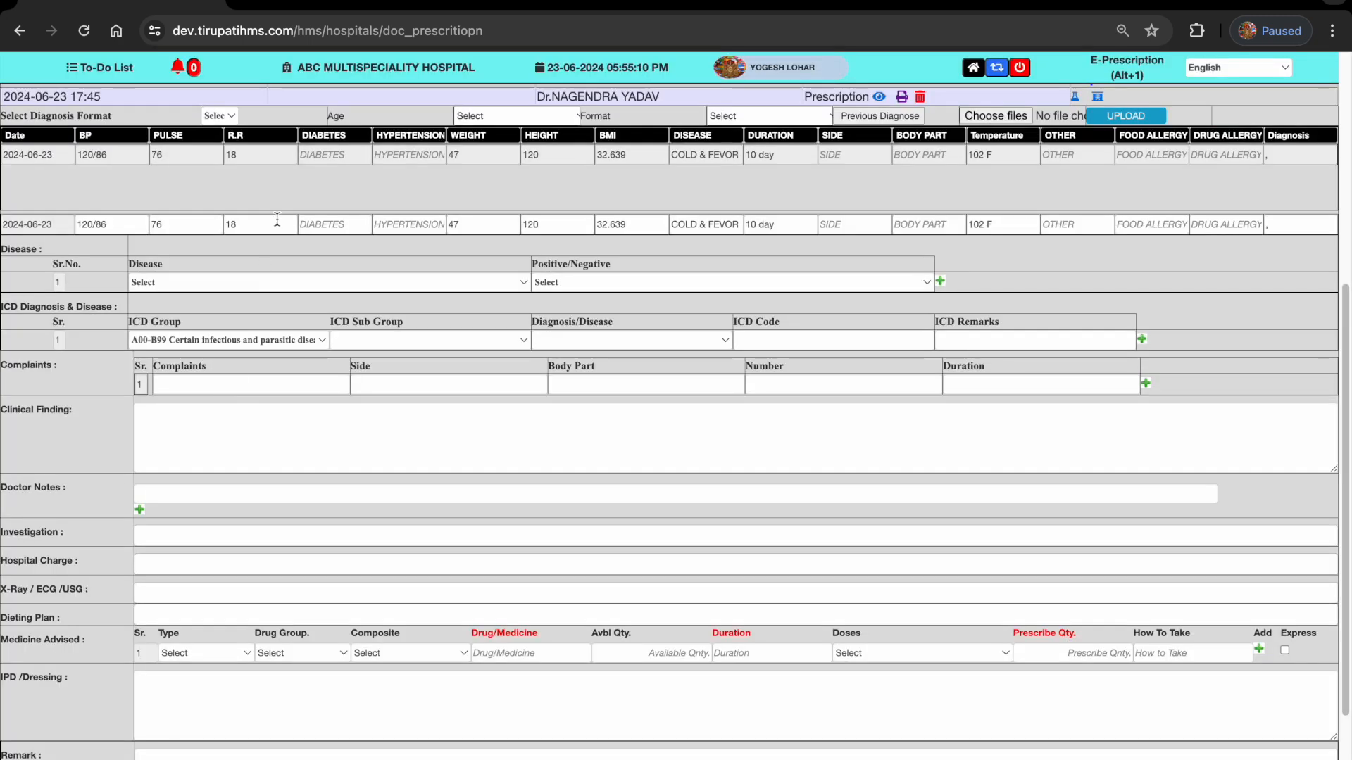
pyautogui.scroll(3, 967, 107)
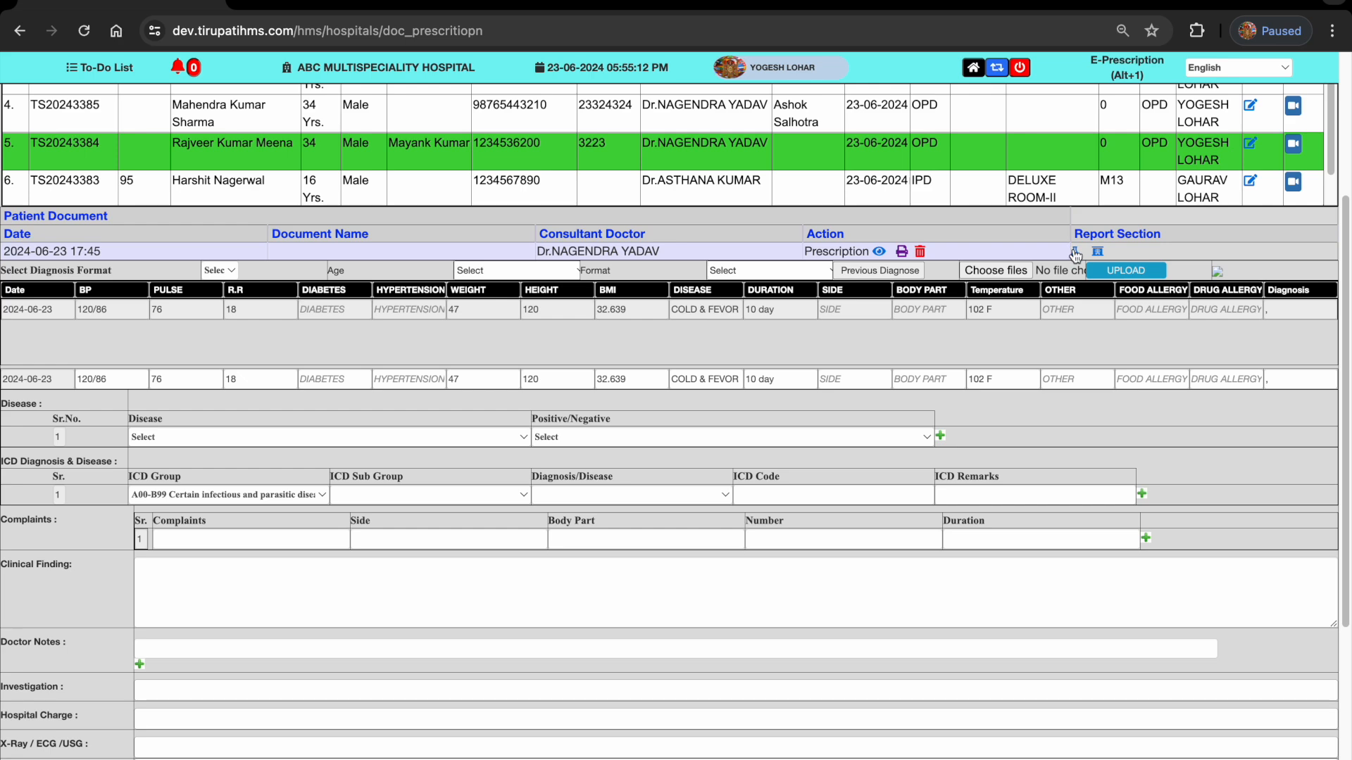
pyautogui.click(1076, 254)
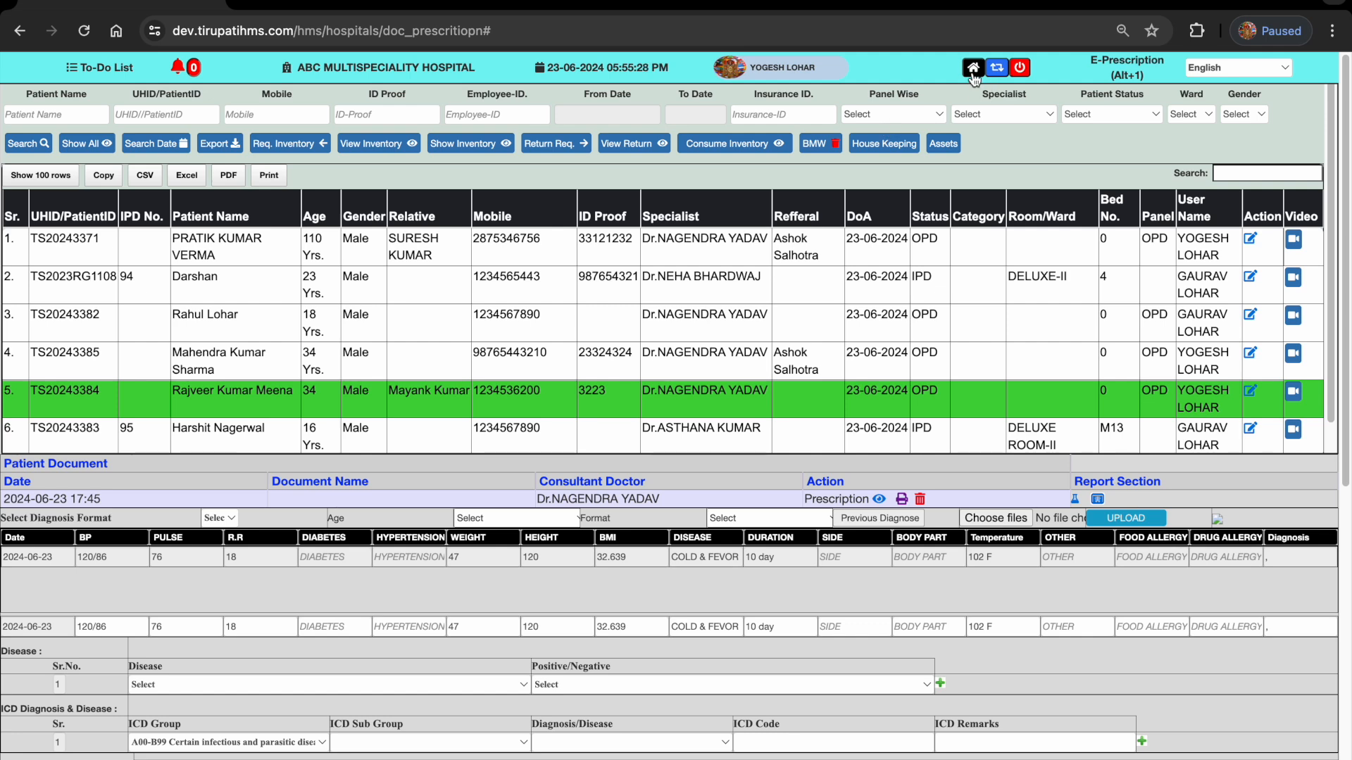
# - Recheck the open chest X-ray report, then leave E-Prescription for the main module page
pyautogui.click(389, 4)
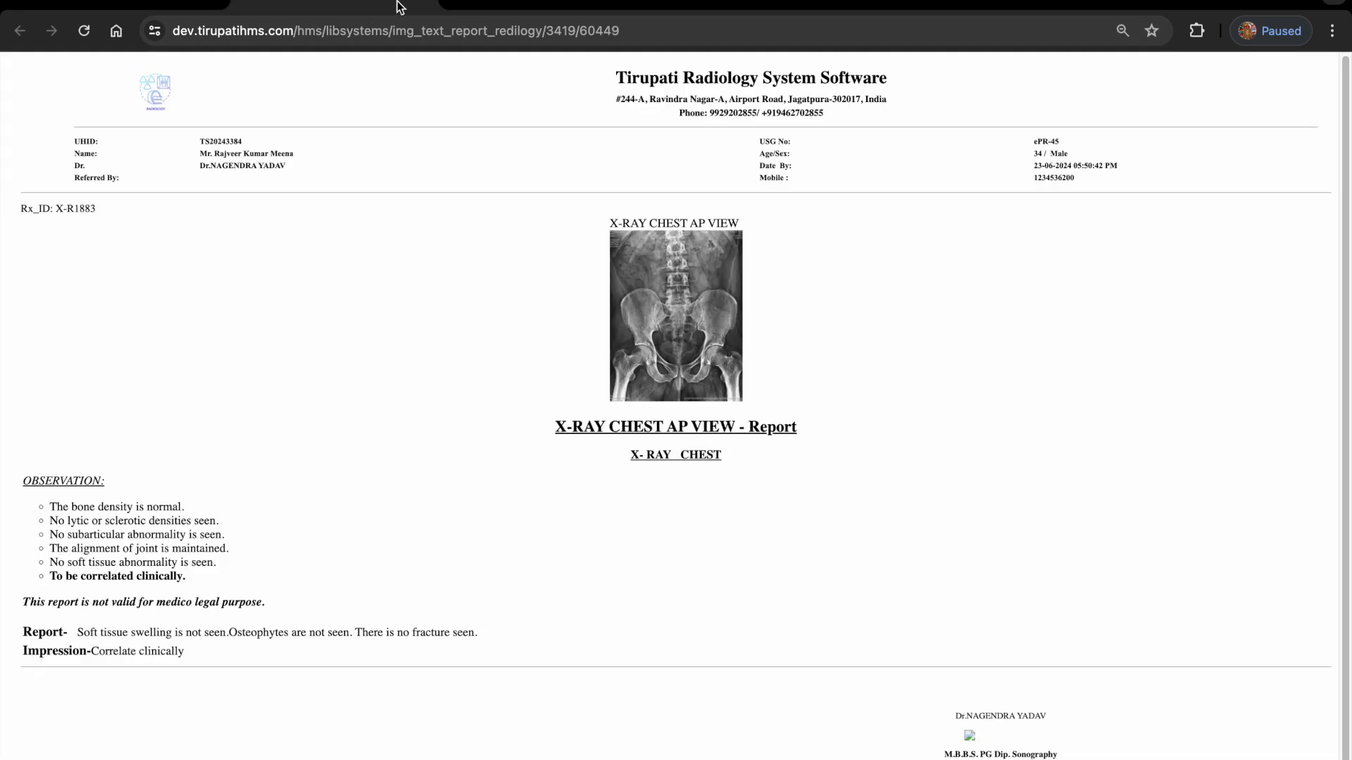
pyautogui.click(423, 3)
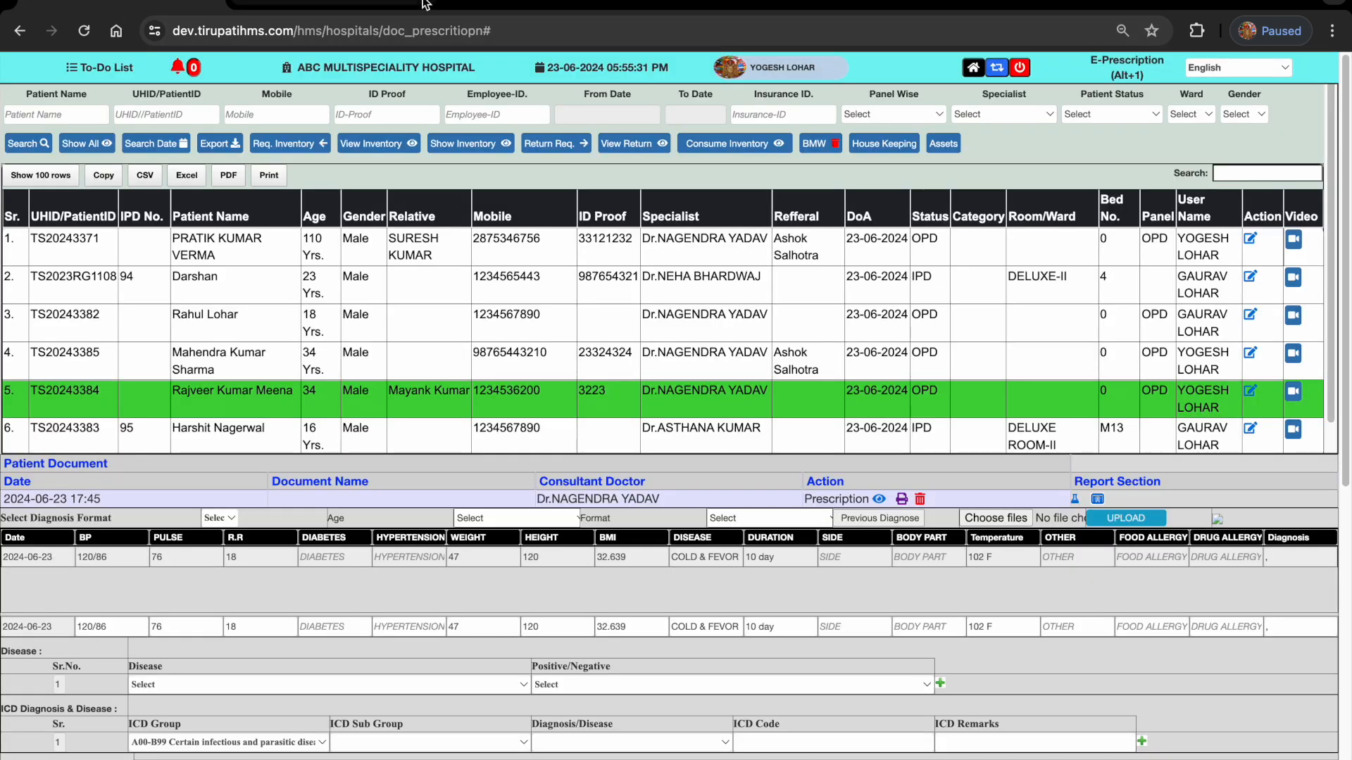
pyautogui.click(974, 69)
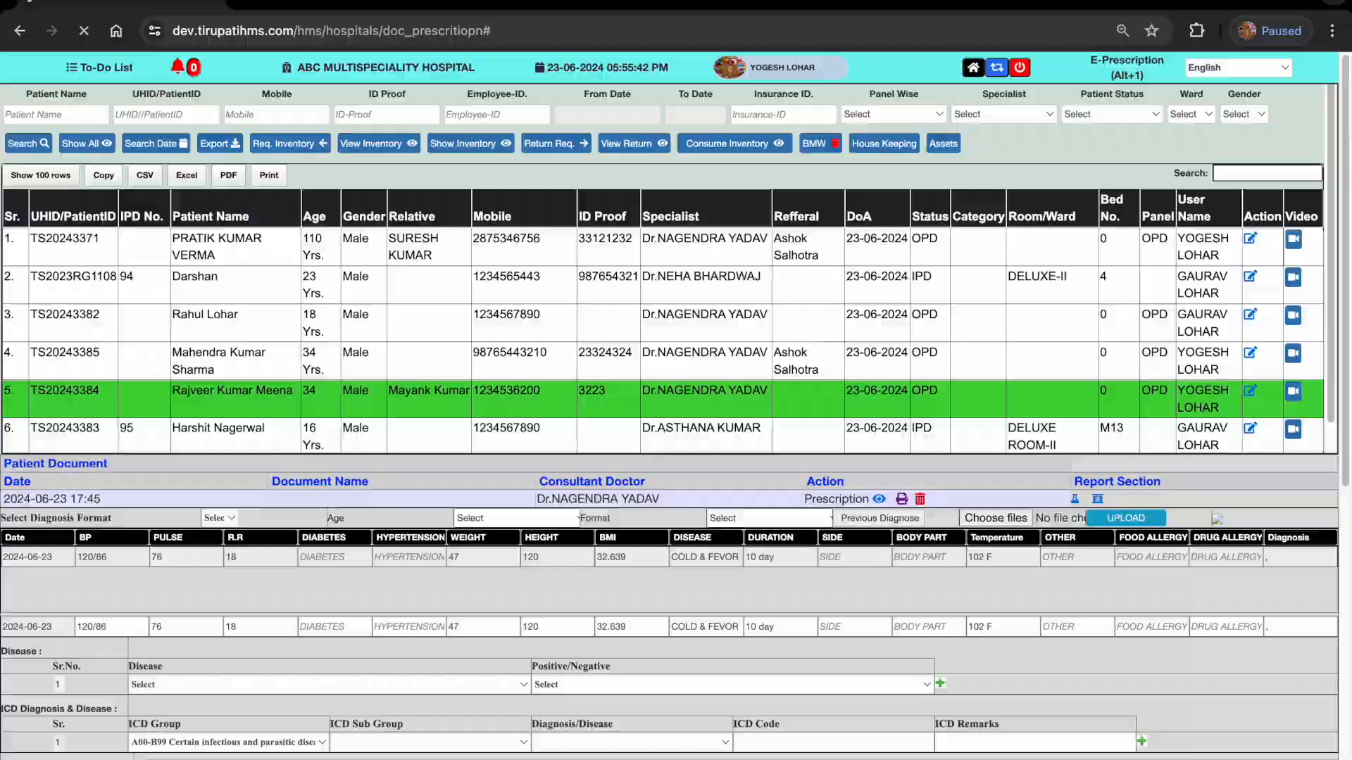
pyautogui.hotkey('ctrl', 'Left')
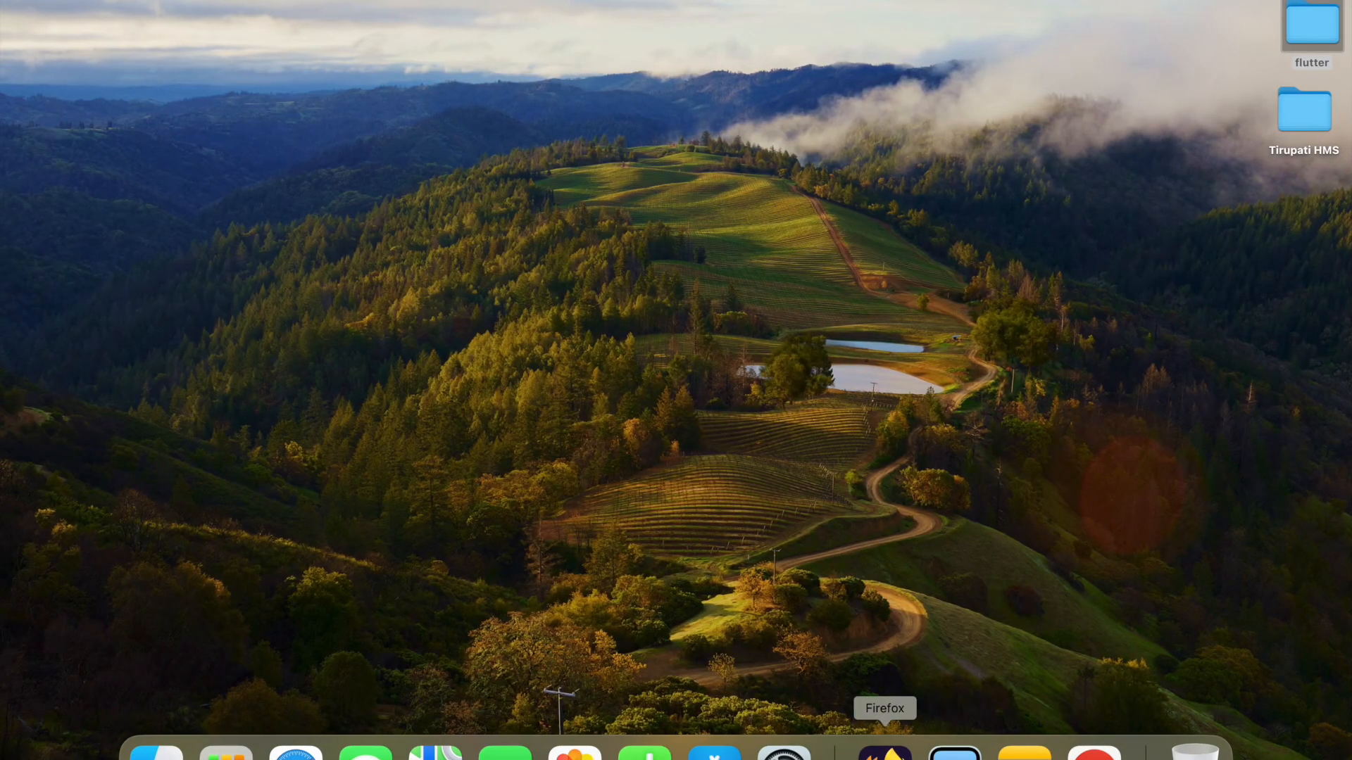
pyautogui.click(885, 752)
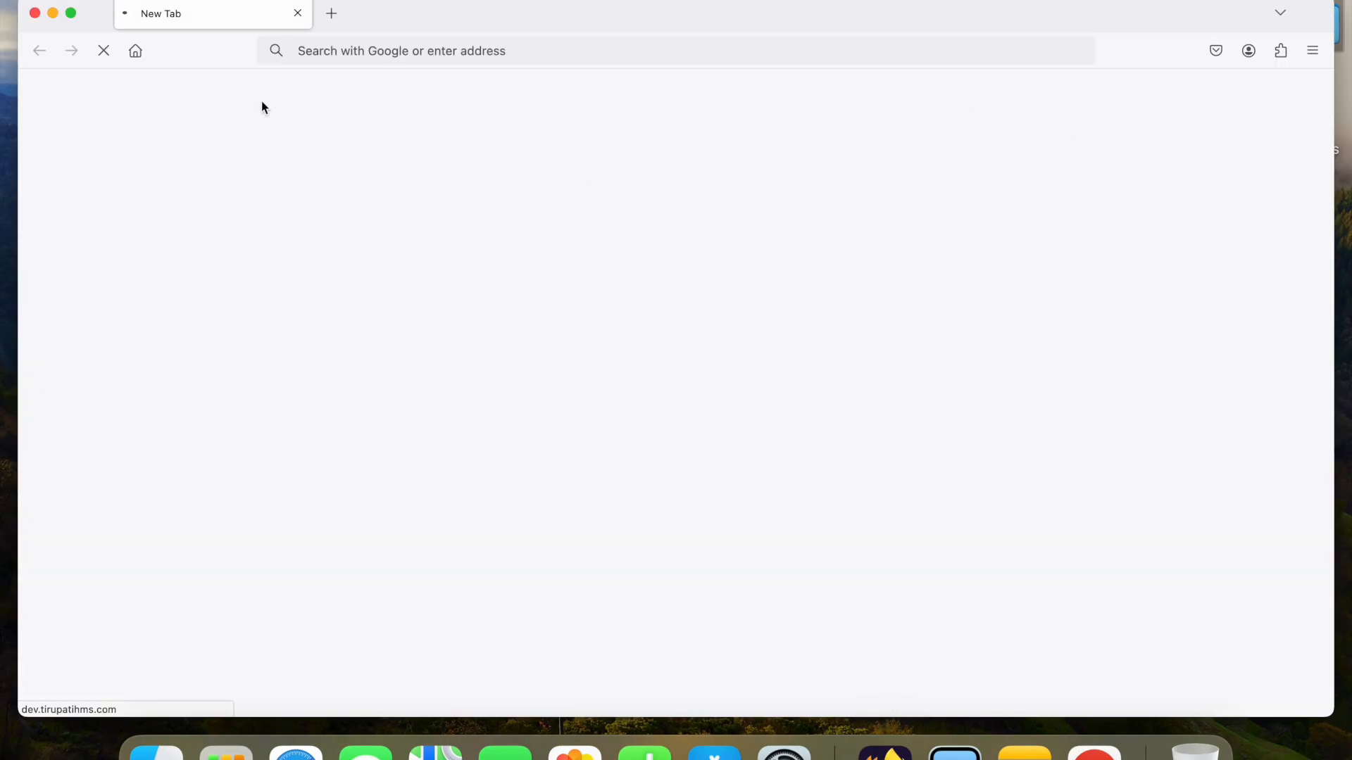
pyautogui.click(21, 0)
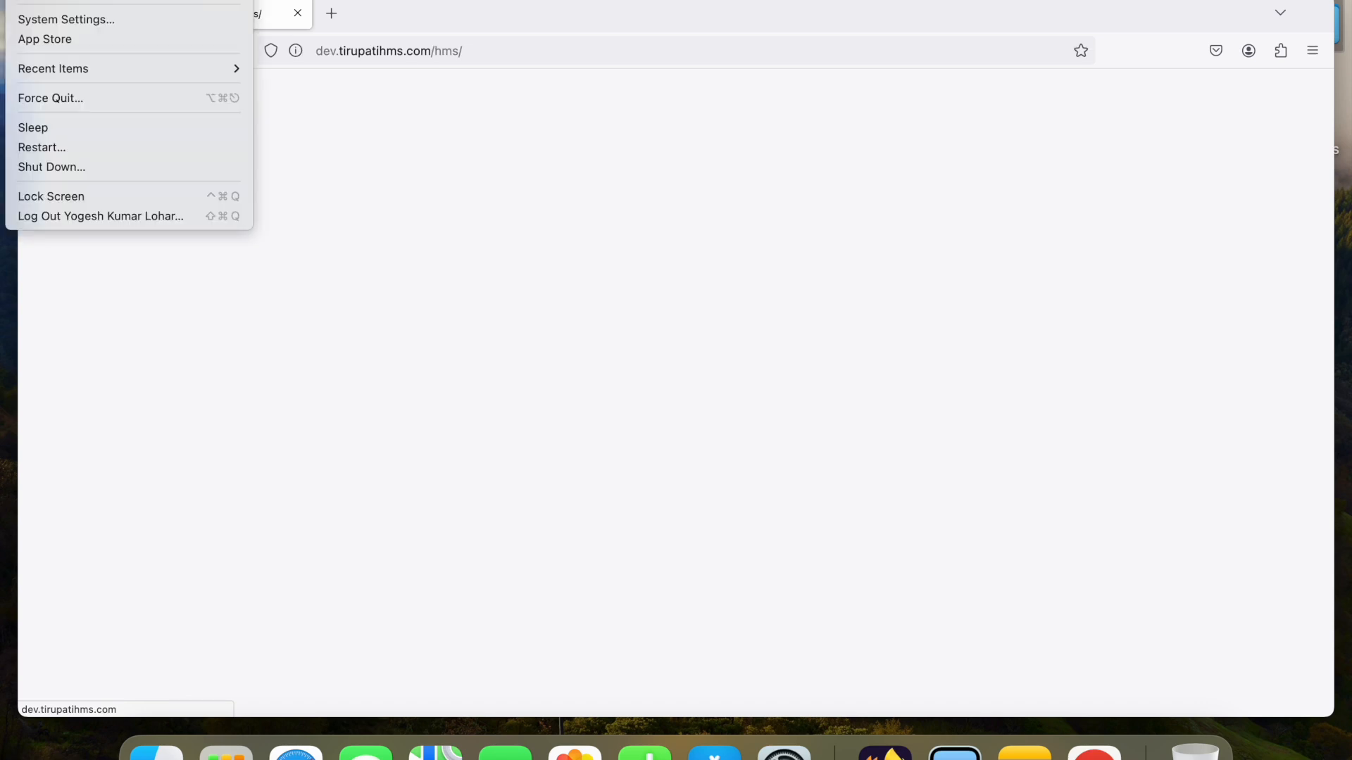
pyautogui.click(456, 197)
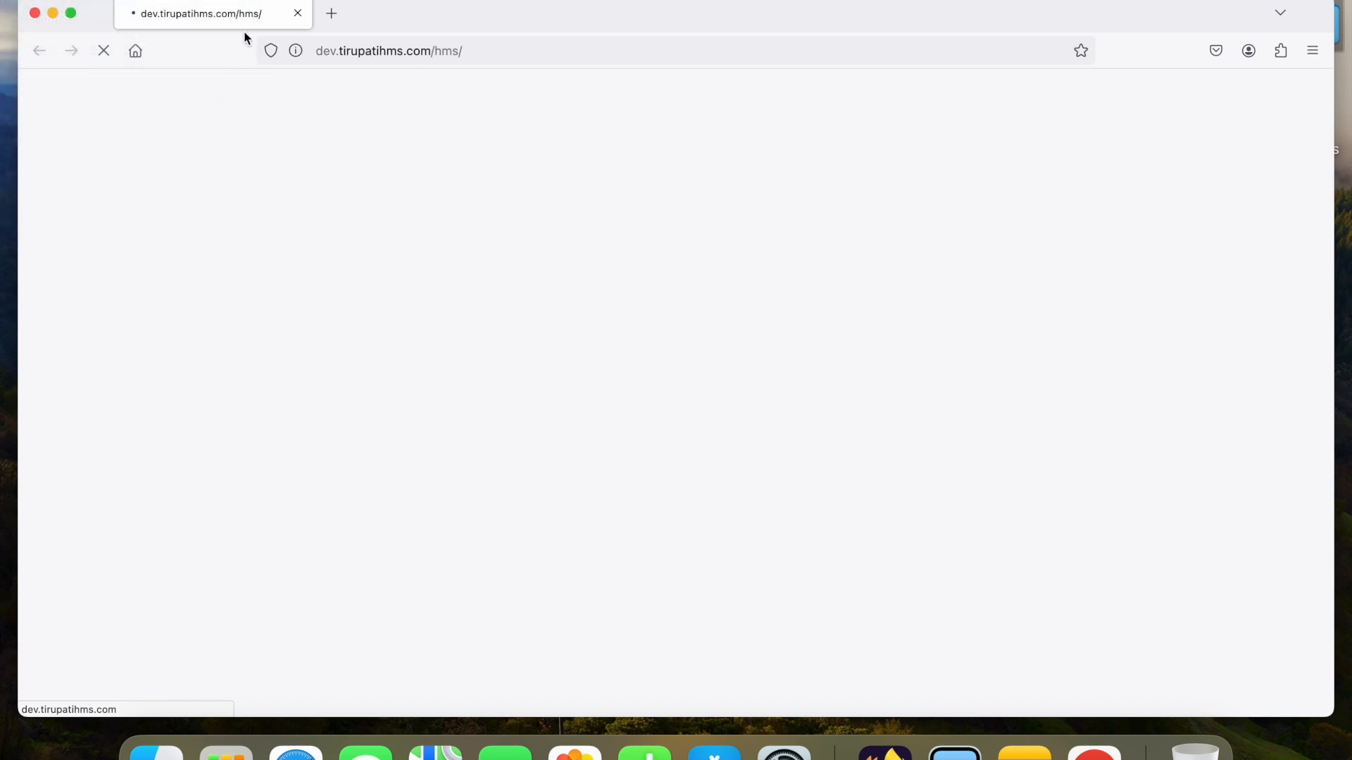
pyautogui.click(70, 12)
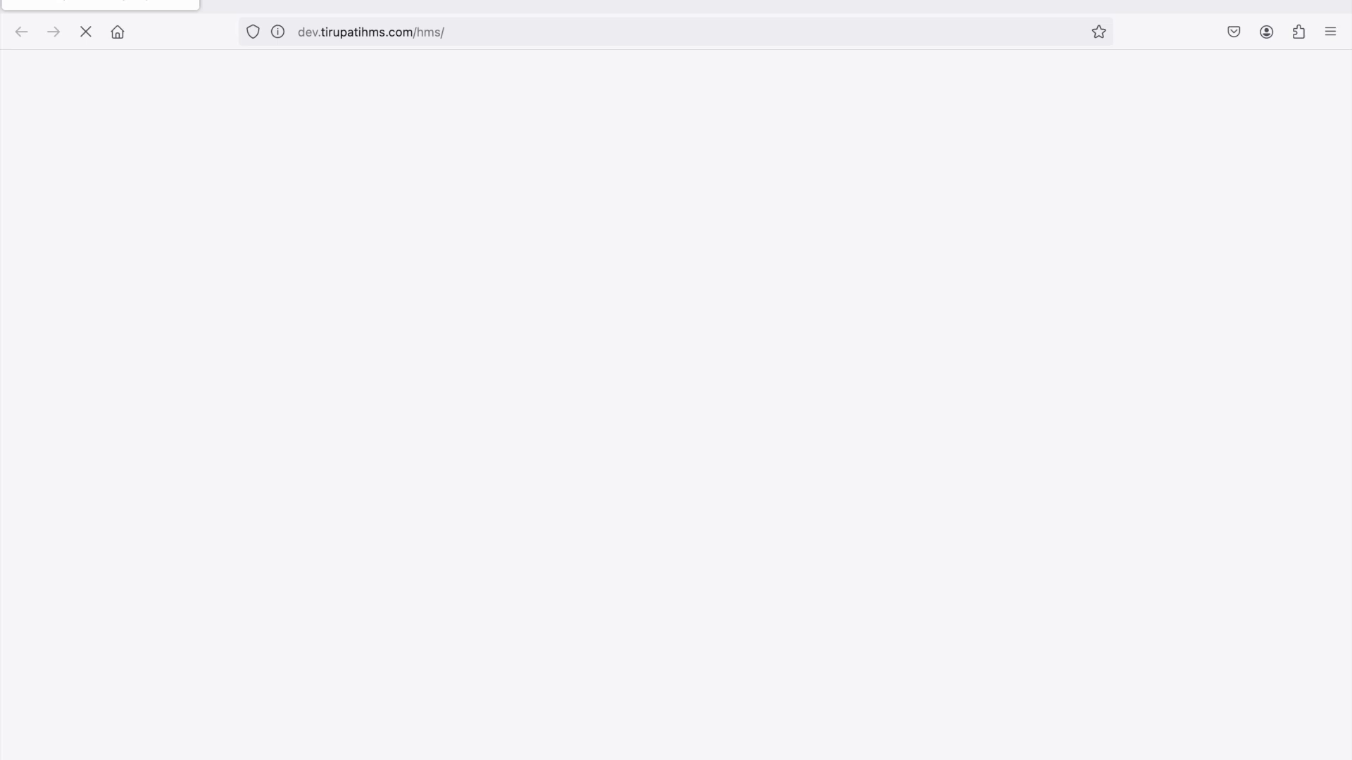
# - Force quit both Firefox and Google Chrome
pyautogui.click(21, 0)
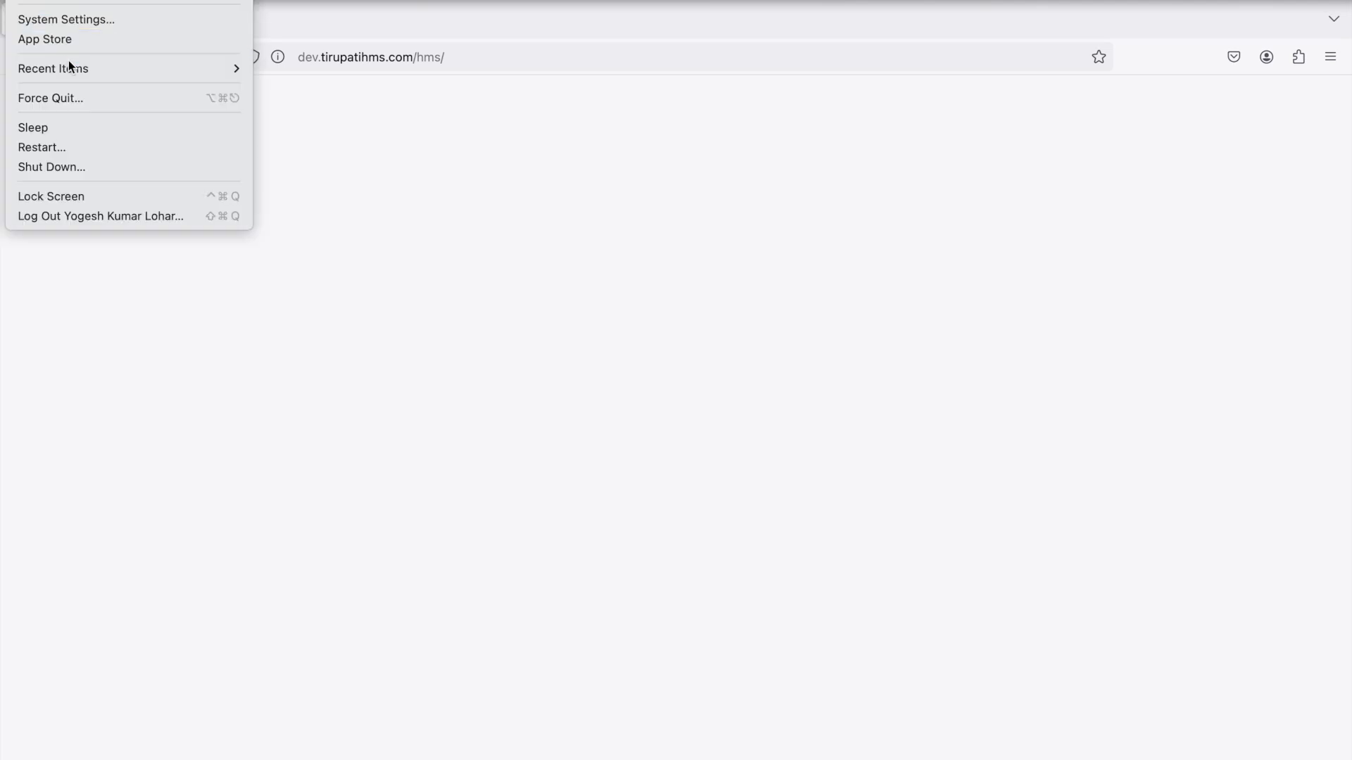
pyautogui.click(73, 97)
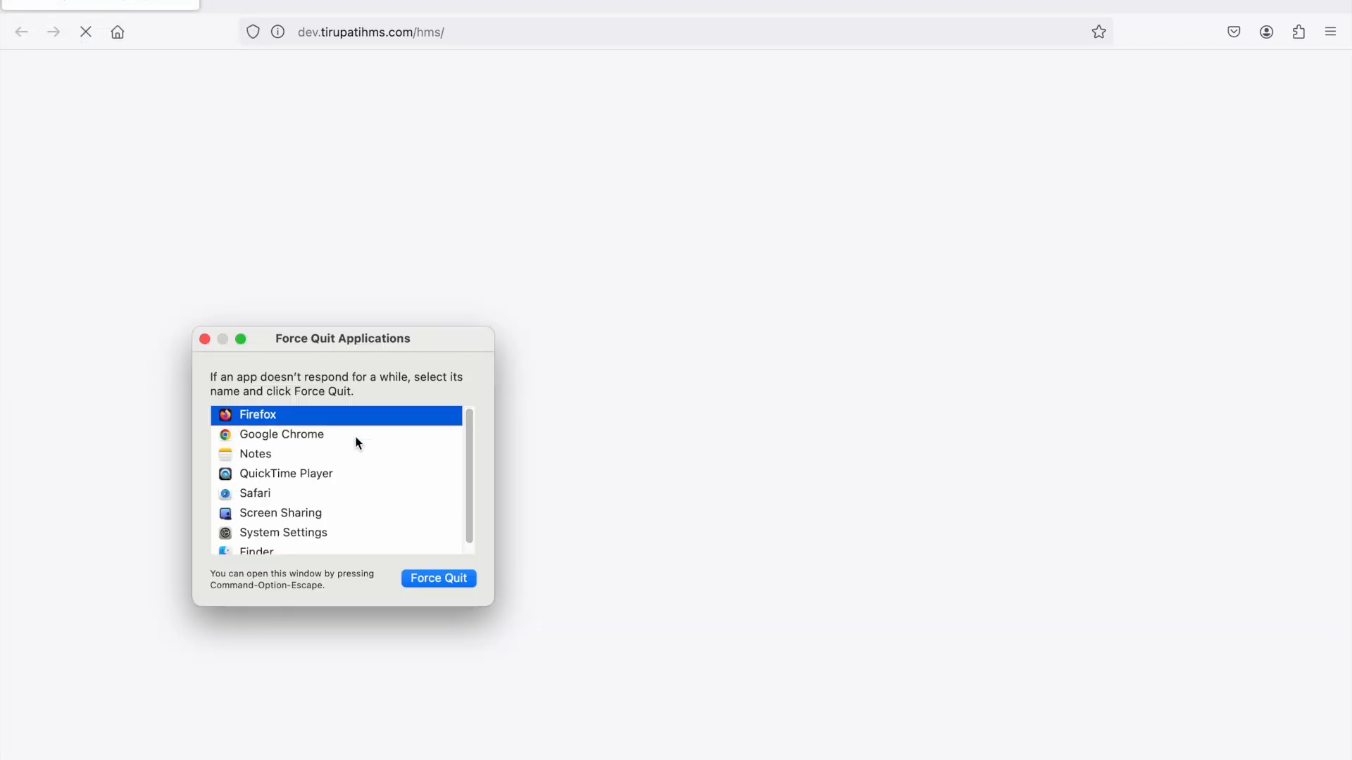
pyautogui.keyDown('super'); pyautogui.click(355, 443); pyautogui.keyUp('super')
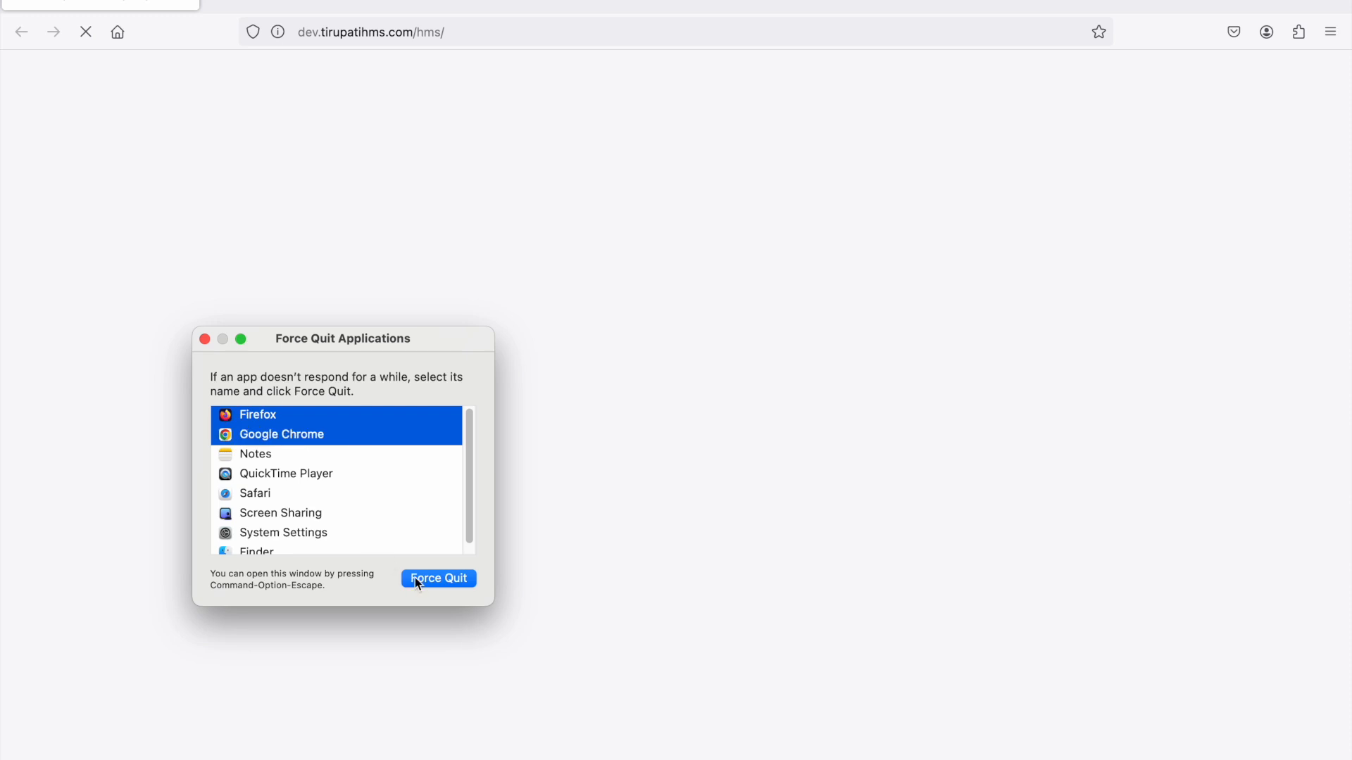
pyautogui.click(444, 580)
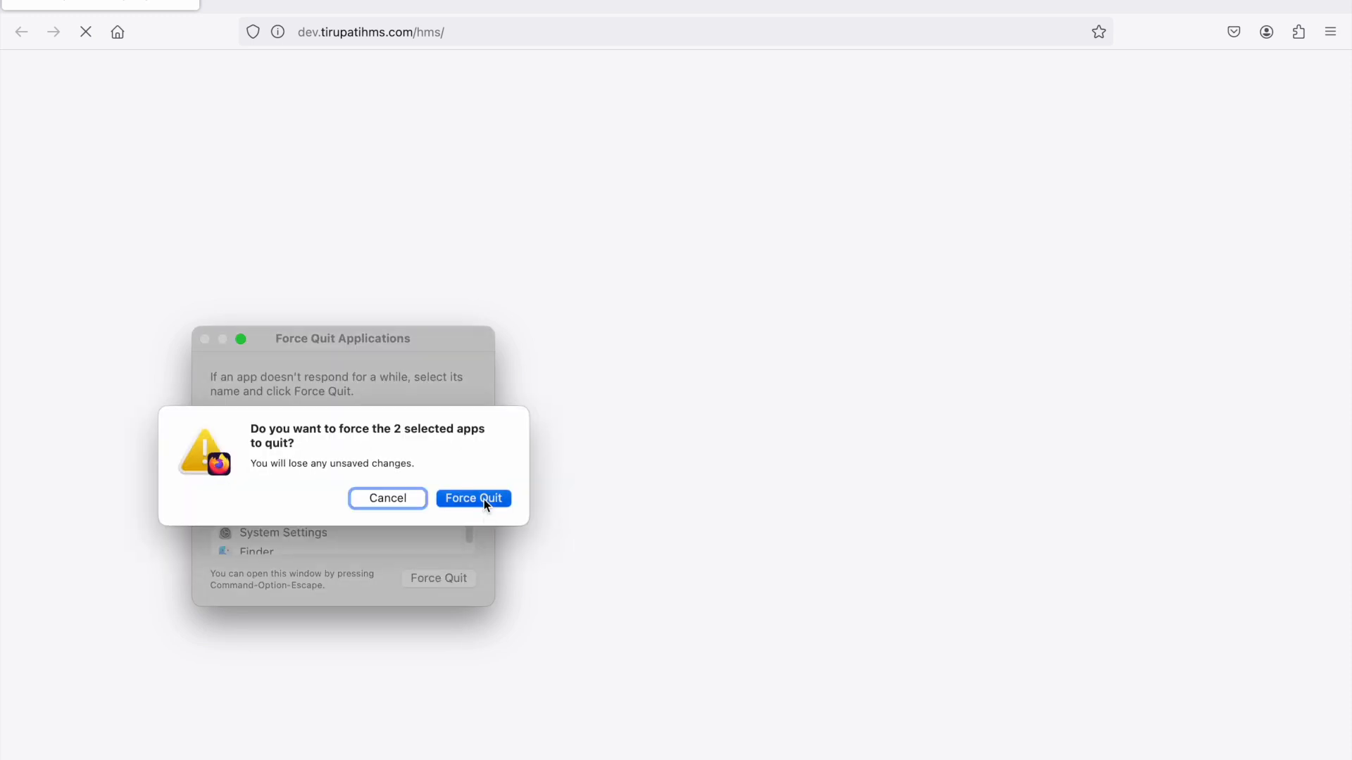
pyautogui.click(483, 500)
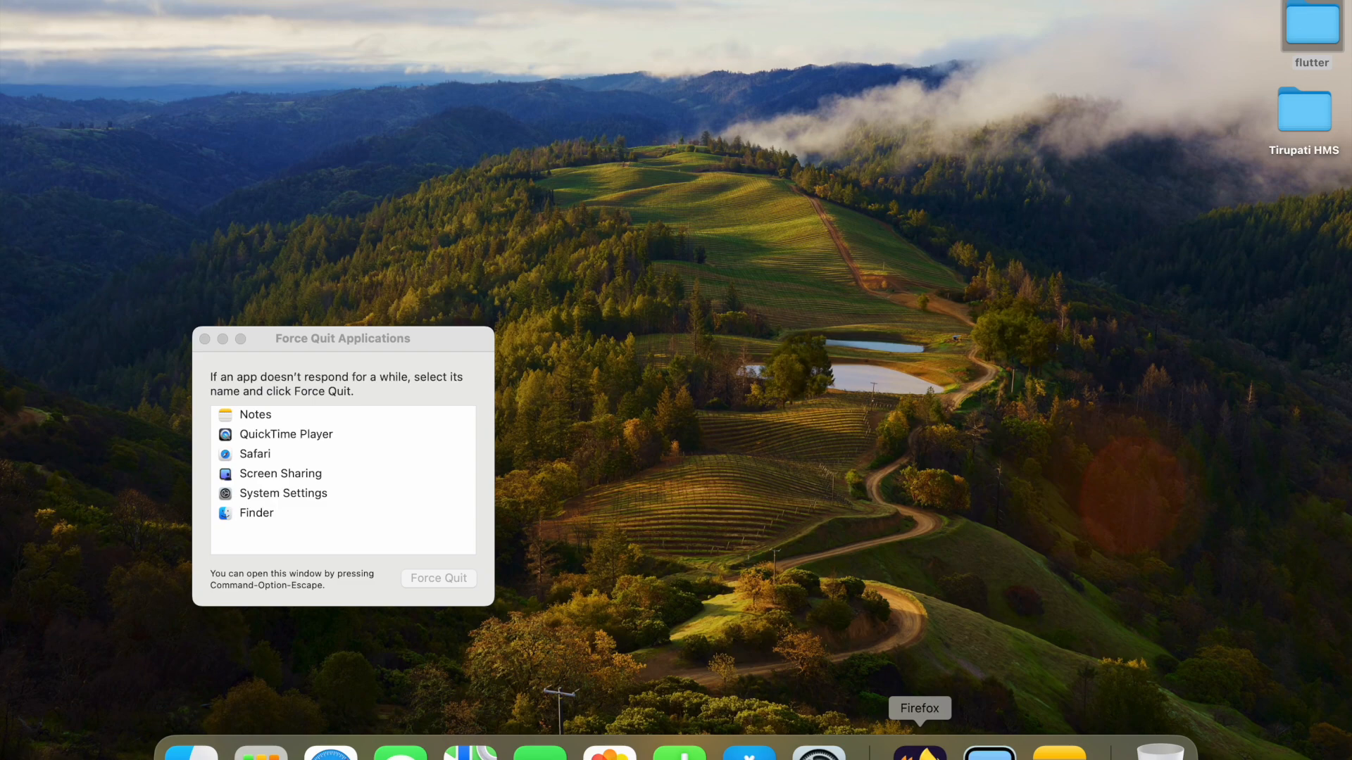
# - Relaunch Firefox in full screen and close the Force Quit Applications window
pyautogui.click(920, 747)
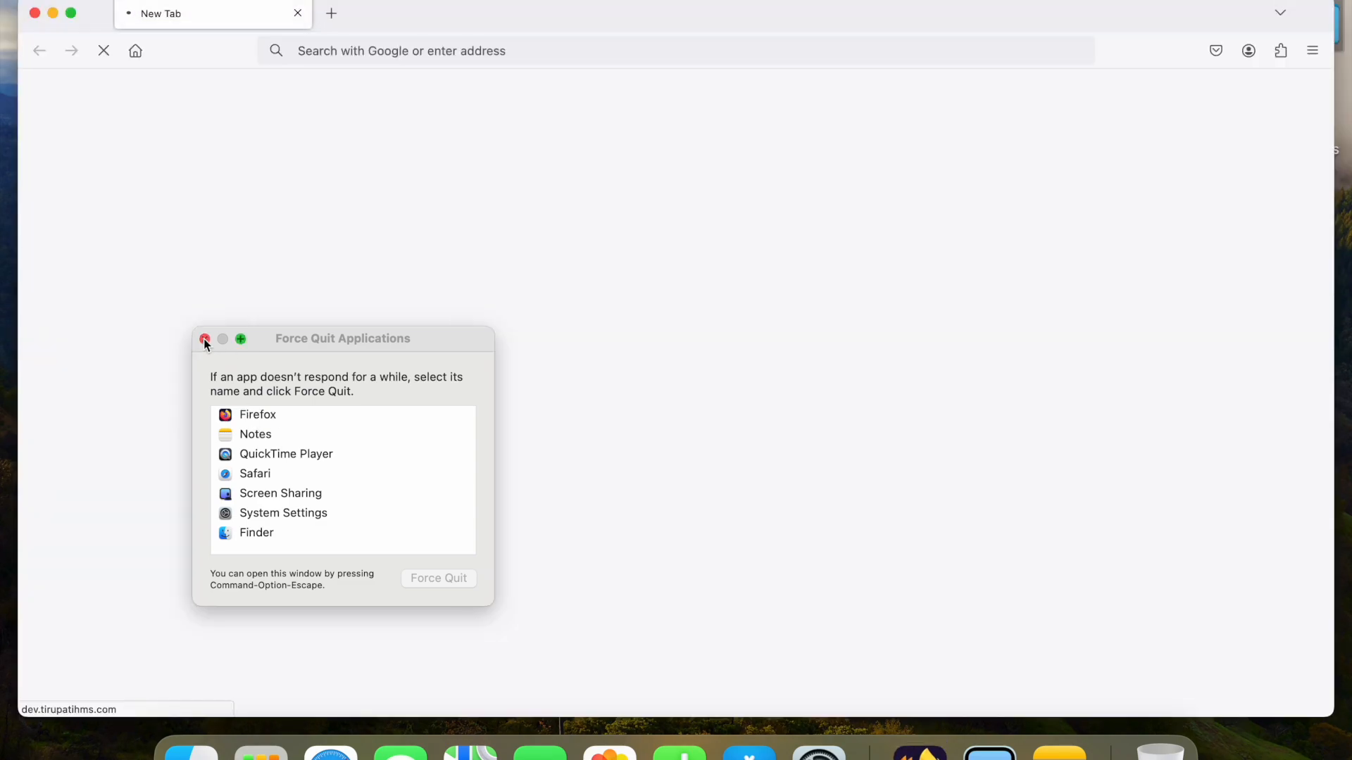
pyautogui.click(204, 339)
pyautogui.click(71, 14)
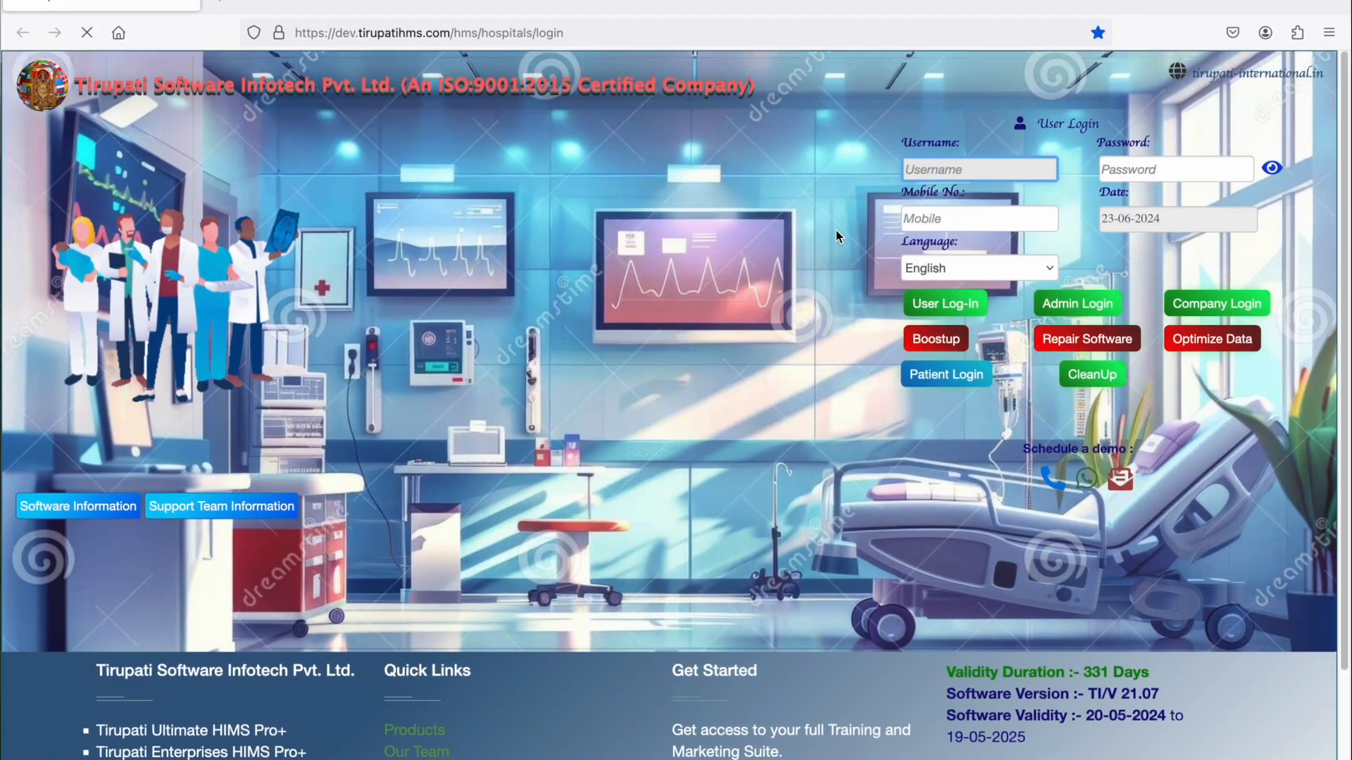
# - Log in to the hospital software by entering the username and the account password
pyautogui.write('YOGESH')
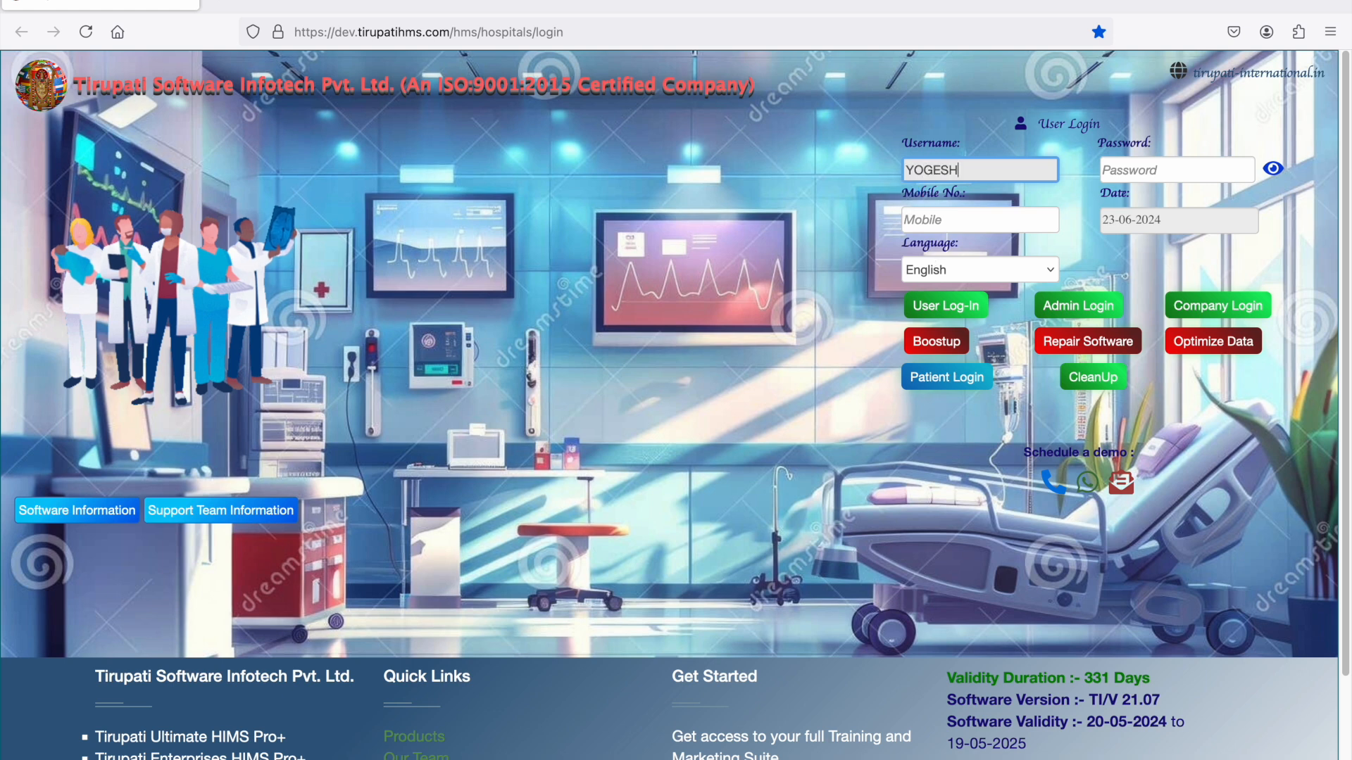
pyautogui.press('Tab')
pyautogui.write('123')
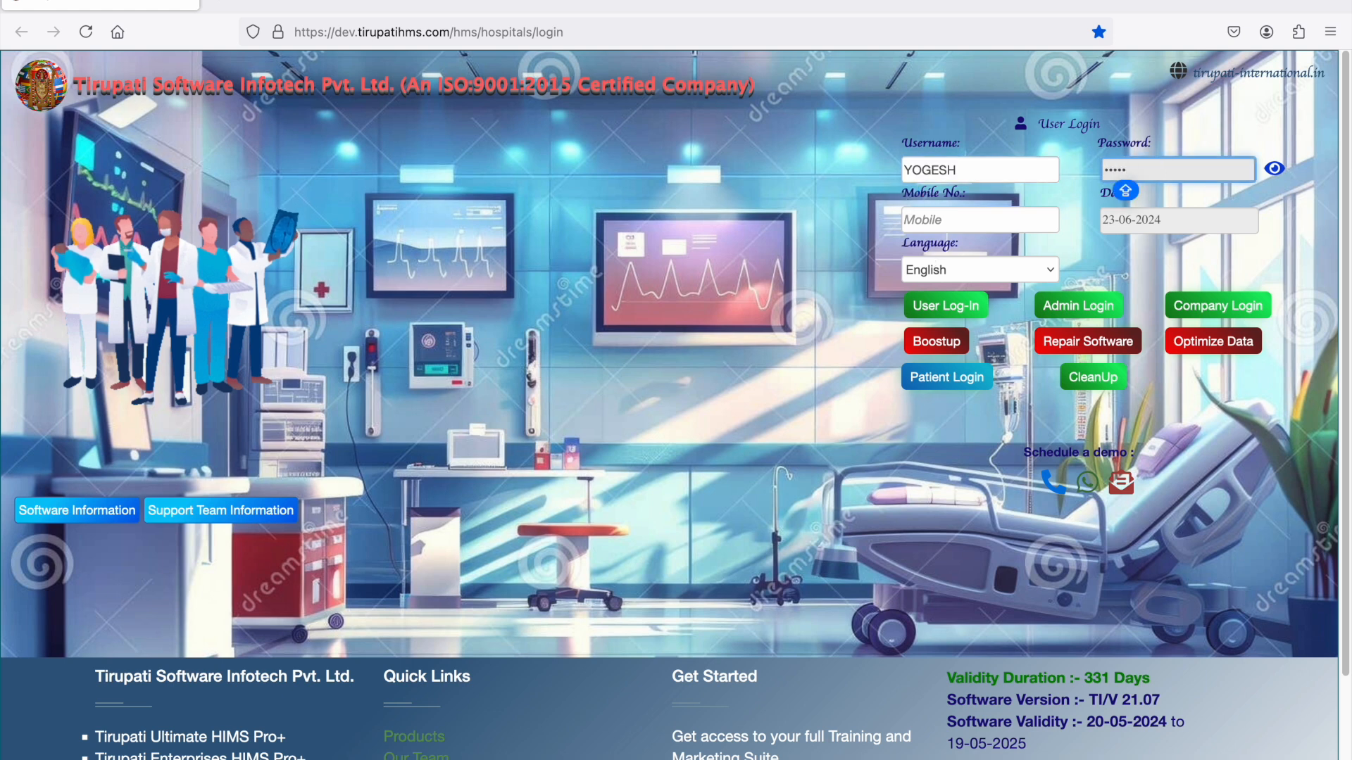
pyautogui.press('Return')
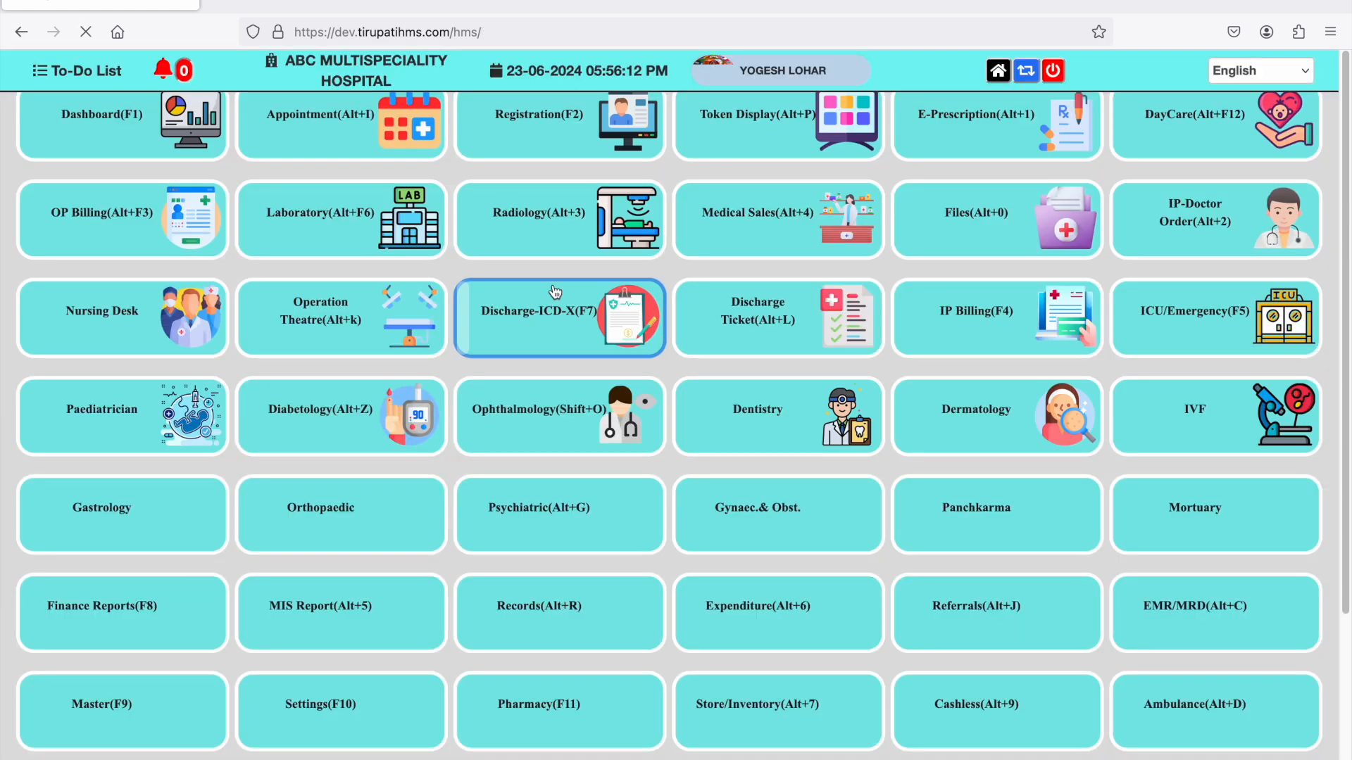
# - Reduce the page zoom to 80% and open the Medical Sales module
pyautogui.hotkey('ctrl', '-')
pyautogui.hotkey('ctrl', '-')
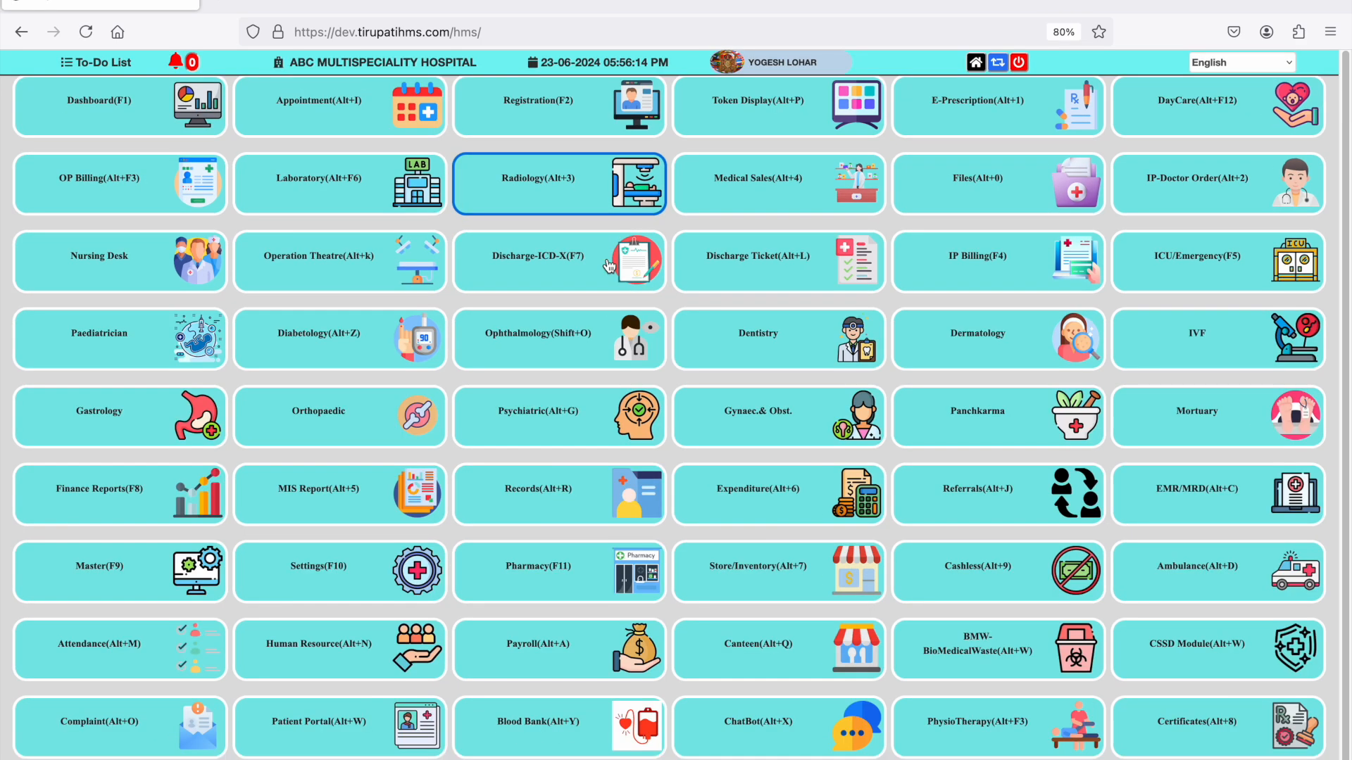
pyautogui.click(766, 200)
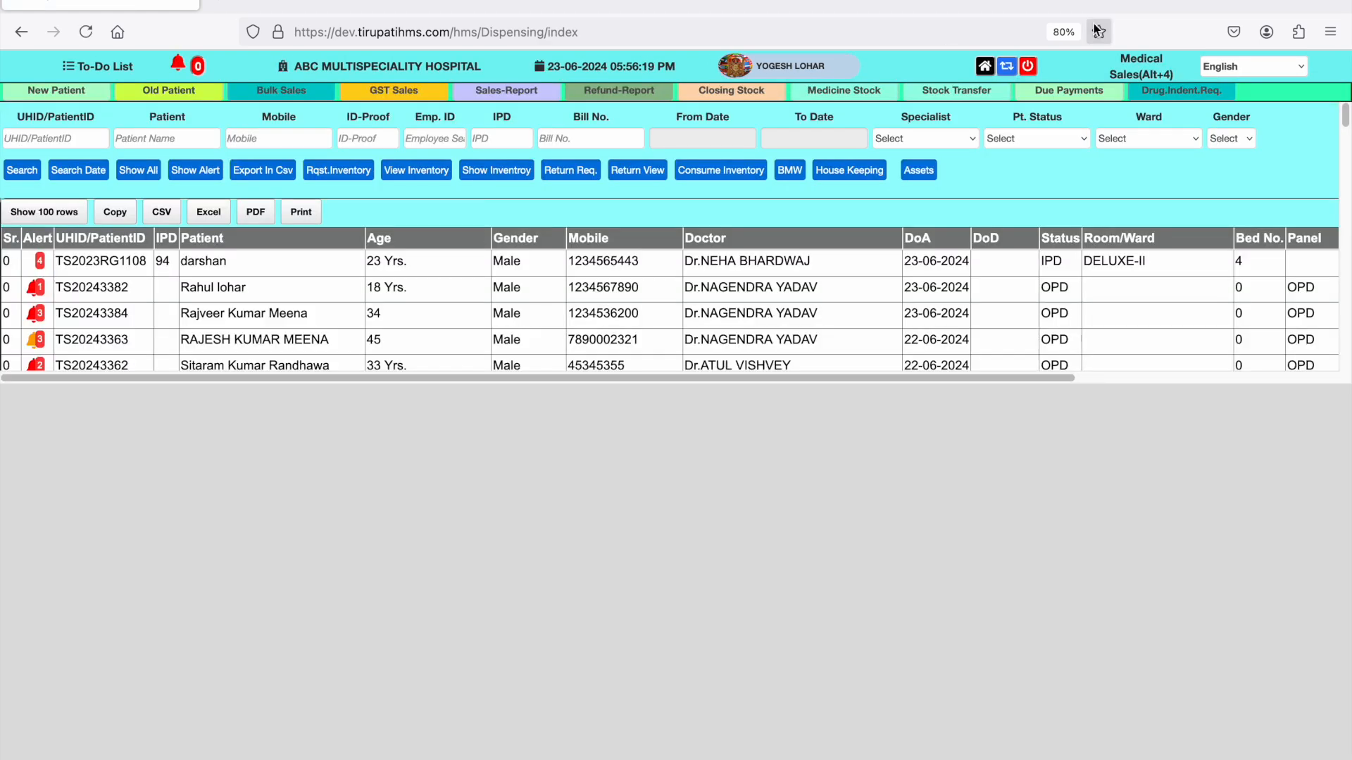
pyautogui.click(985, 67)
pyautogui.click(801, 194)
# - Load the third listed patient's prescribed medicines, dismiss the stock alerts, and select the RABTEC DSR medicine name
pyautogui.click(95, 325)
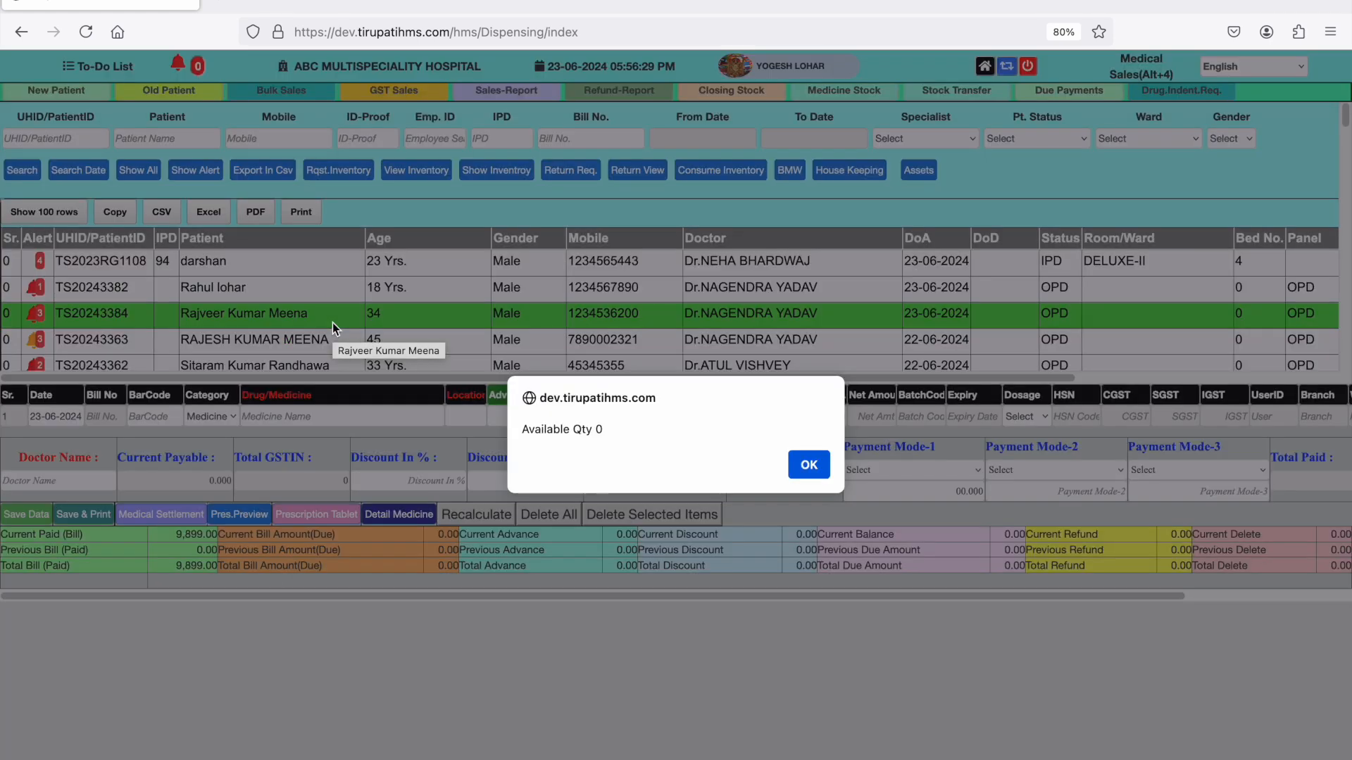
pyautogui.click(806, 466)
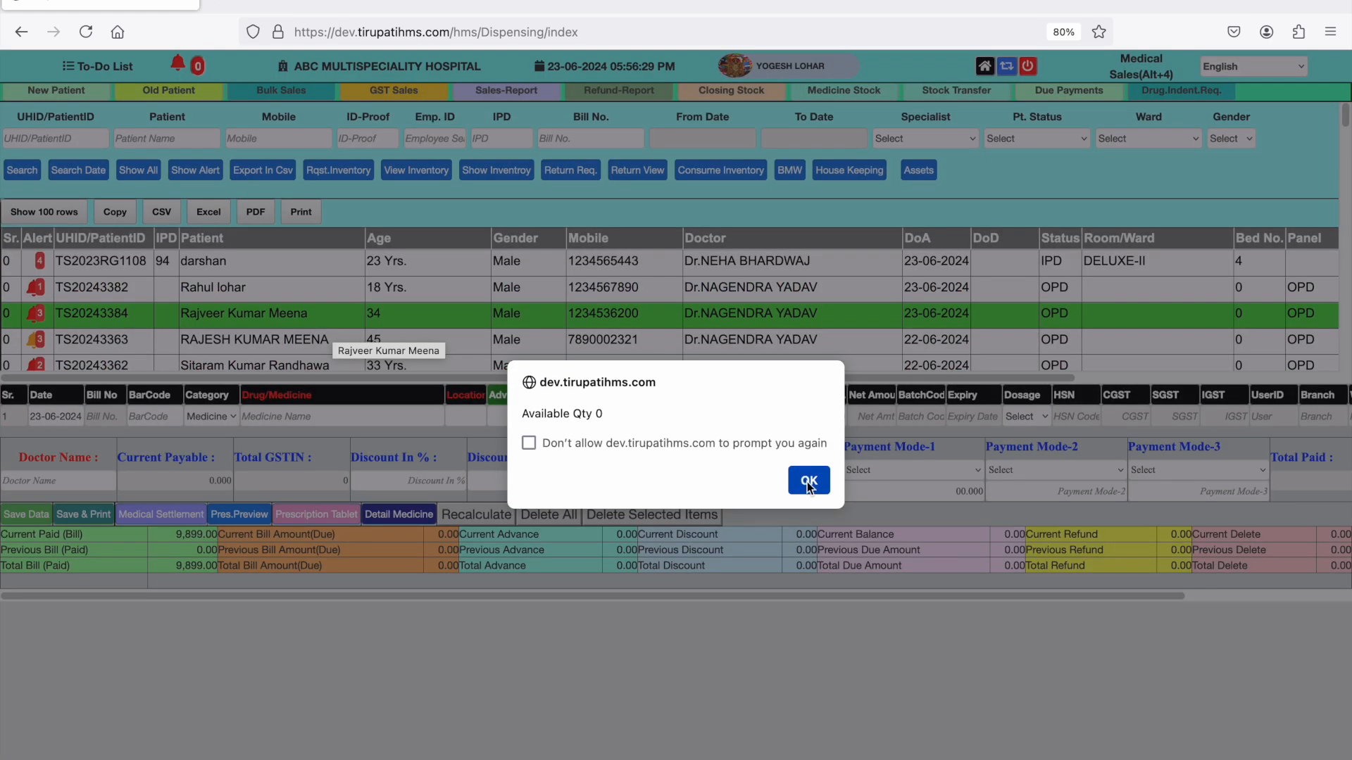
pyautogui.click(807, 479)
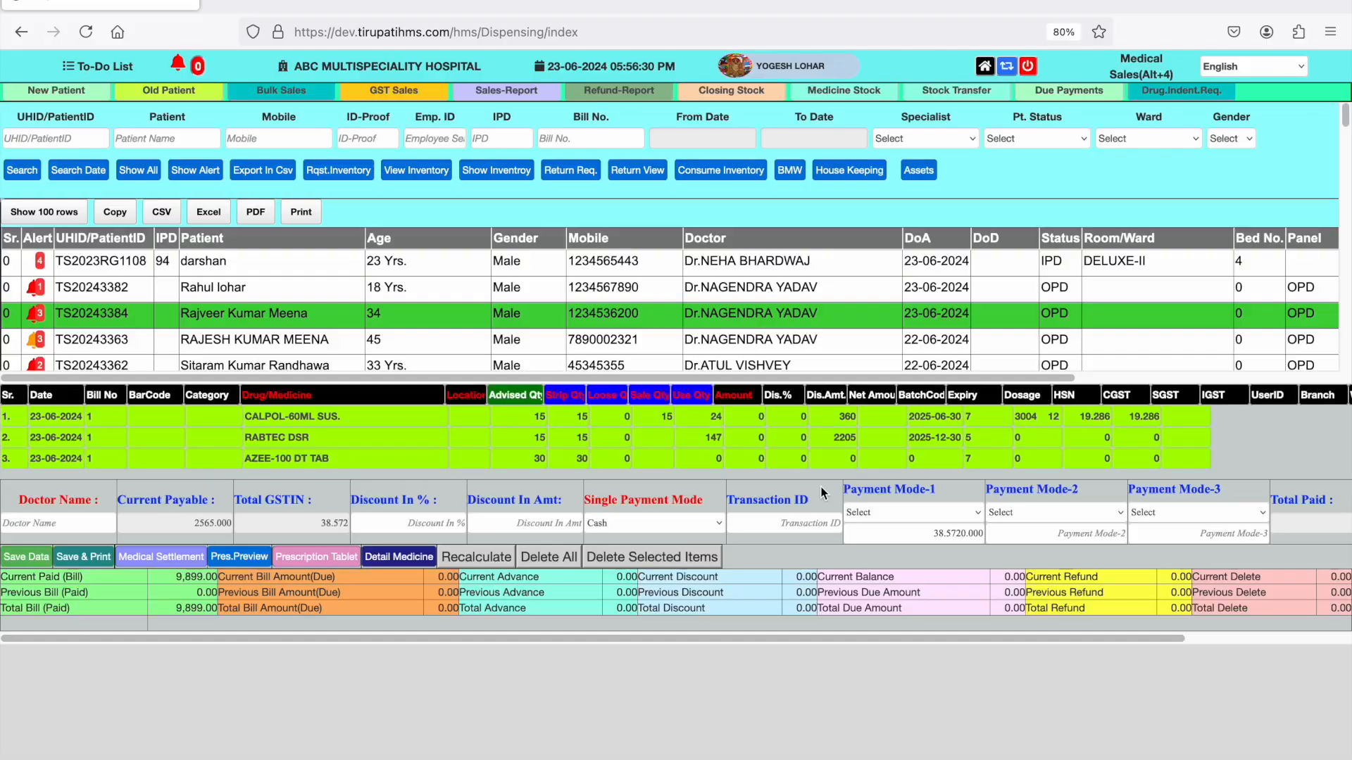
pyautogui.click(394, 440)
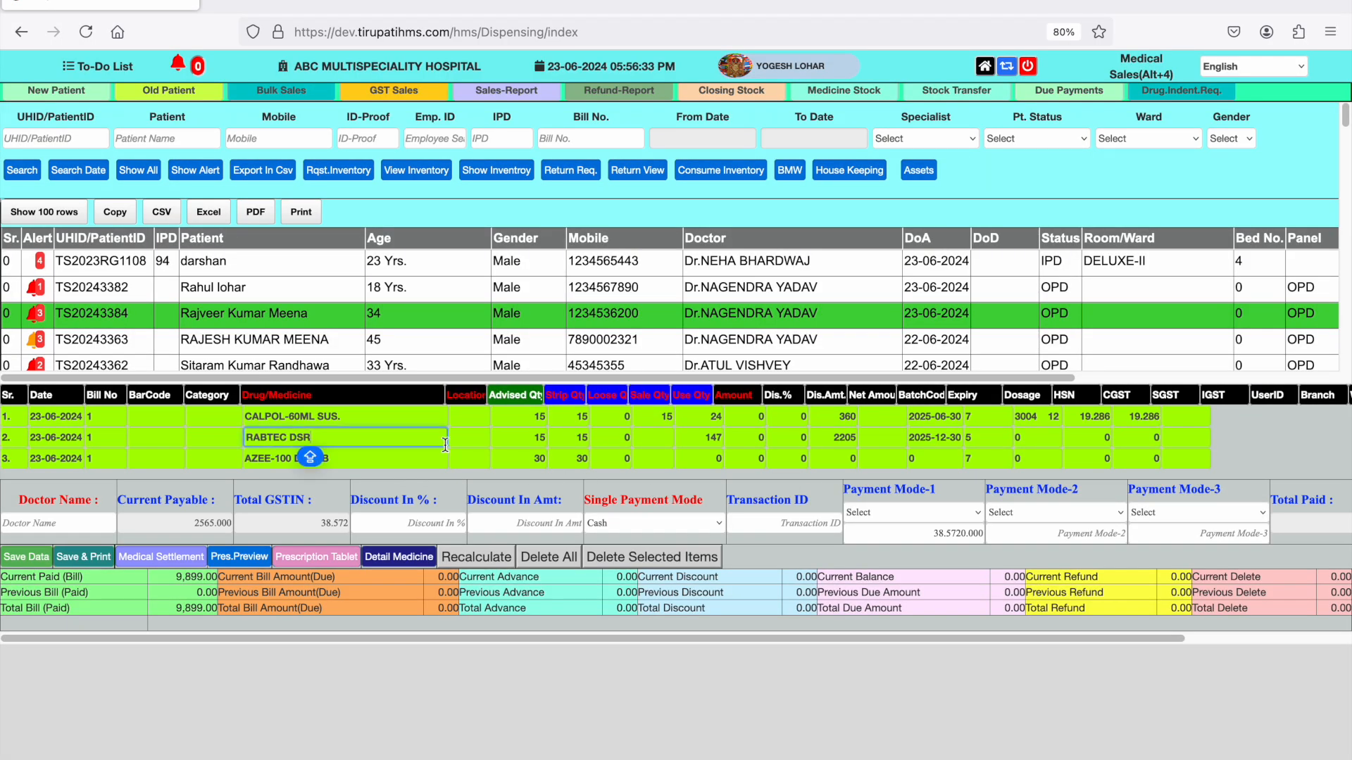
# - Replace RABTEC DSR in the second medicine row with AZEE-500 TAB(3 TAB) and set its advised quantity to 15
pyautogui.press('BackSpace')
pyautogui.press('BackSpace')
pyautogui.press('BackSpace')
pyautogui.press('BackSpace')
pyautogui.press('BackSpace')
pyautogui.press('BackSpace')
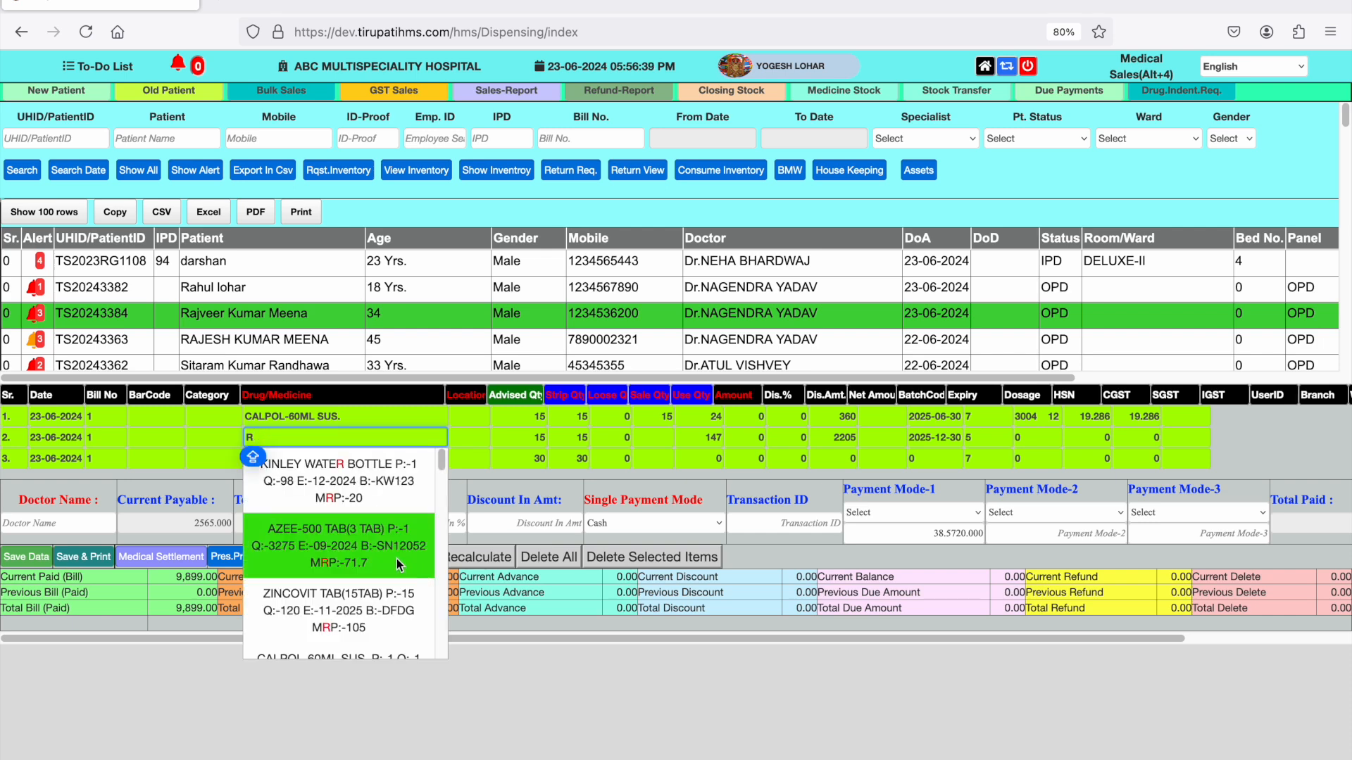
pyautogui.click(396, 559)
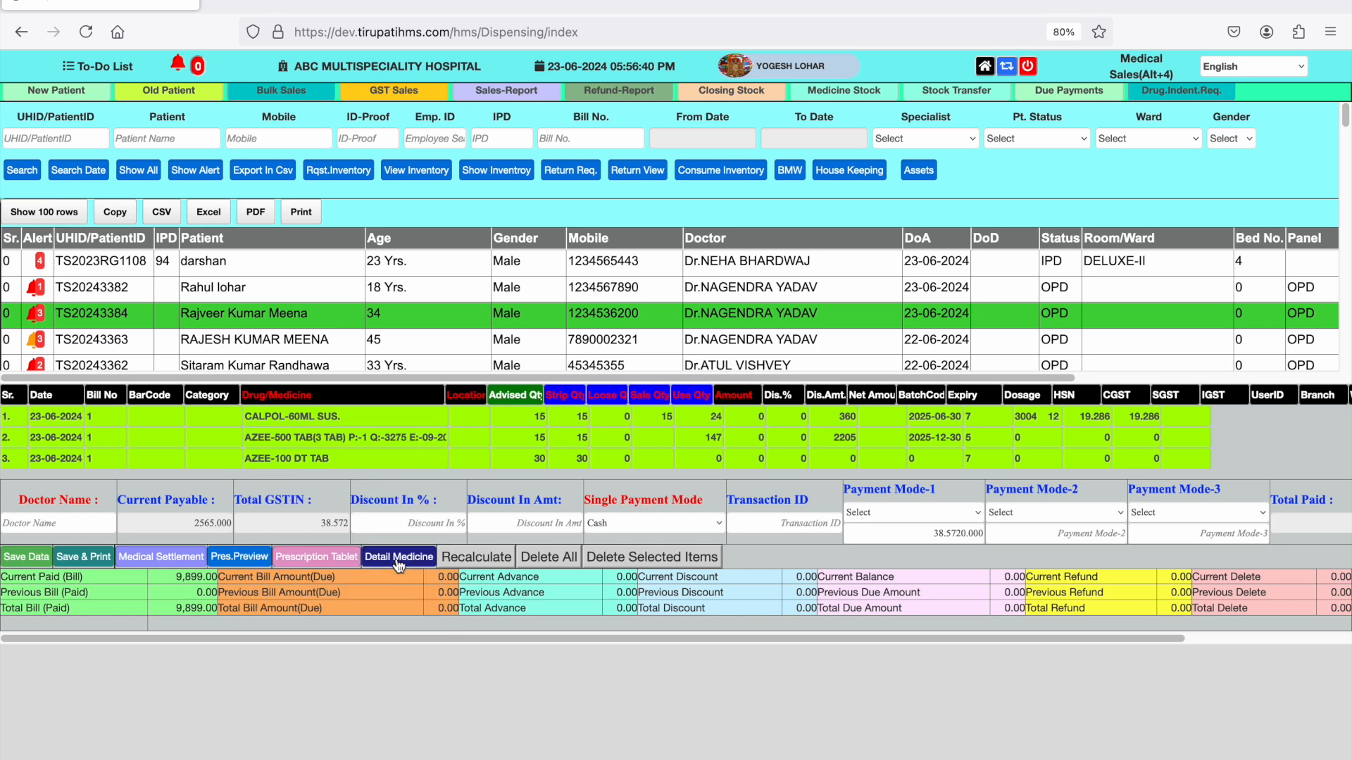
pyautogui.click(544, 442)
pyautogui.write('15')
pyautogui.press('Tab')
pyautogui.press('Tab')
pyautogui.press('Tab')
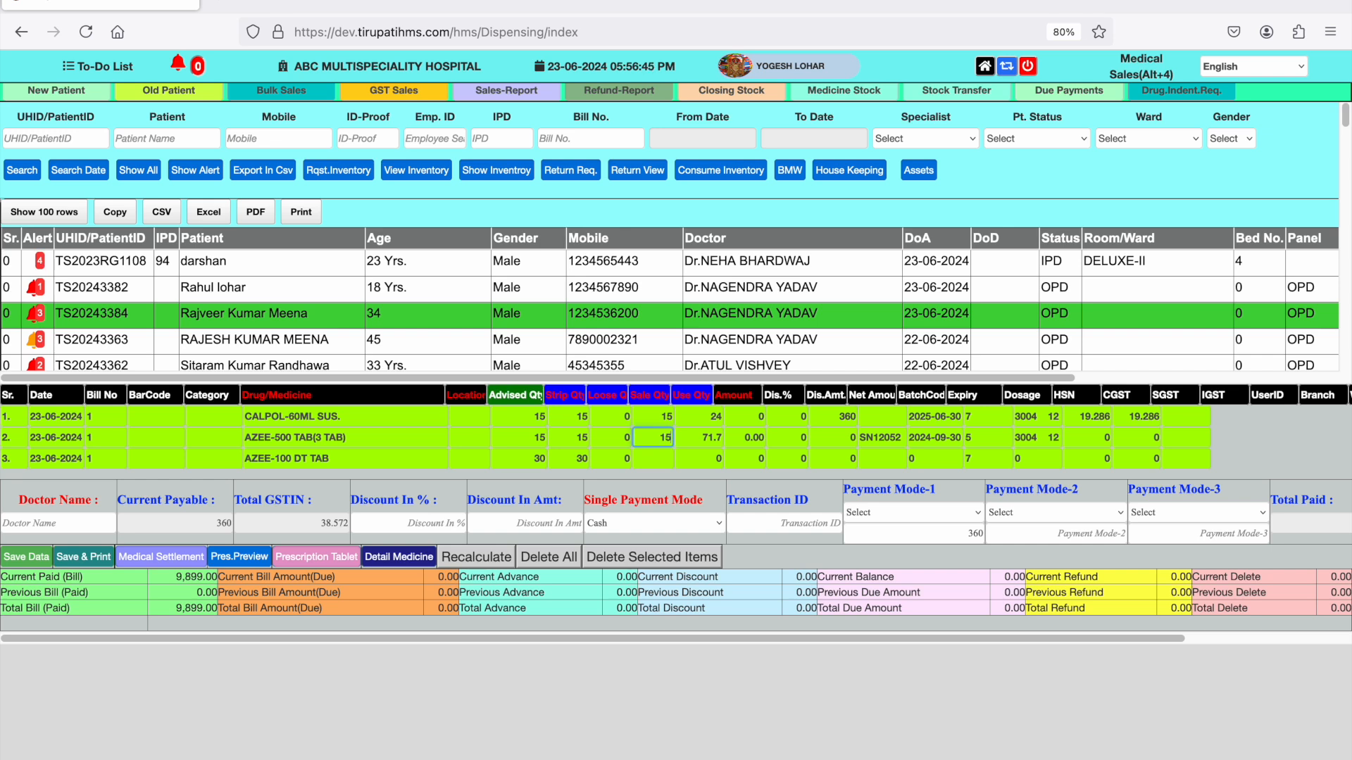
# - Replace AZEE-100 DT TAB in the third row with AZEE-500 TAB(3 TAB), setting the advised and sale quantities to 15
pyautogui.click(418, 458)
pyautogui.press('BackSpace')
pyautogui.press('BackSpace')
pyautogui.press('BackSpace')
pyautogui.press('BackSpace')
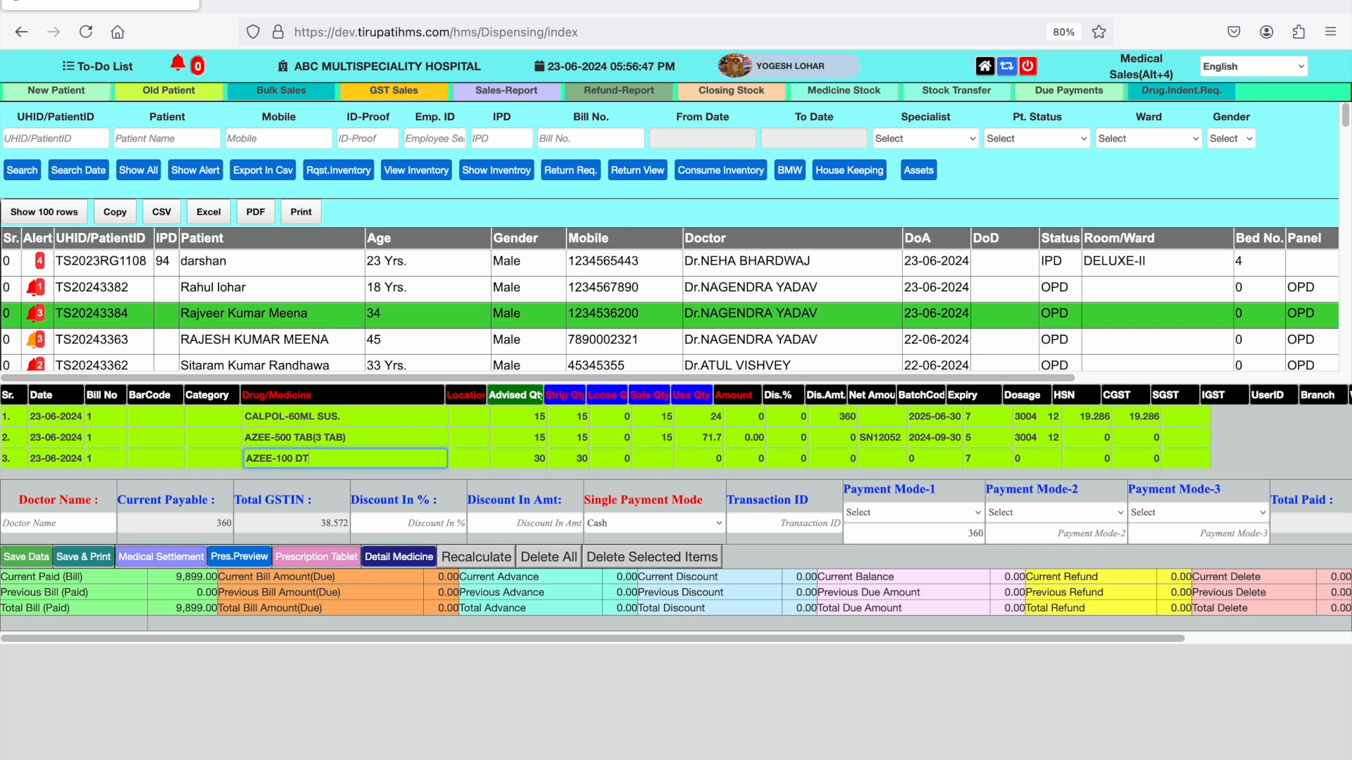
pyautogui.press('BackSpace')
pyautogui.press('BackSpace')
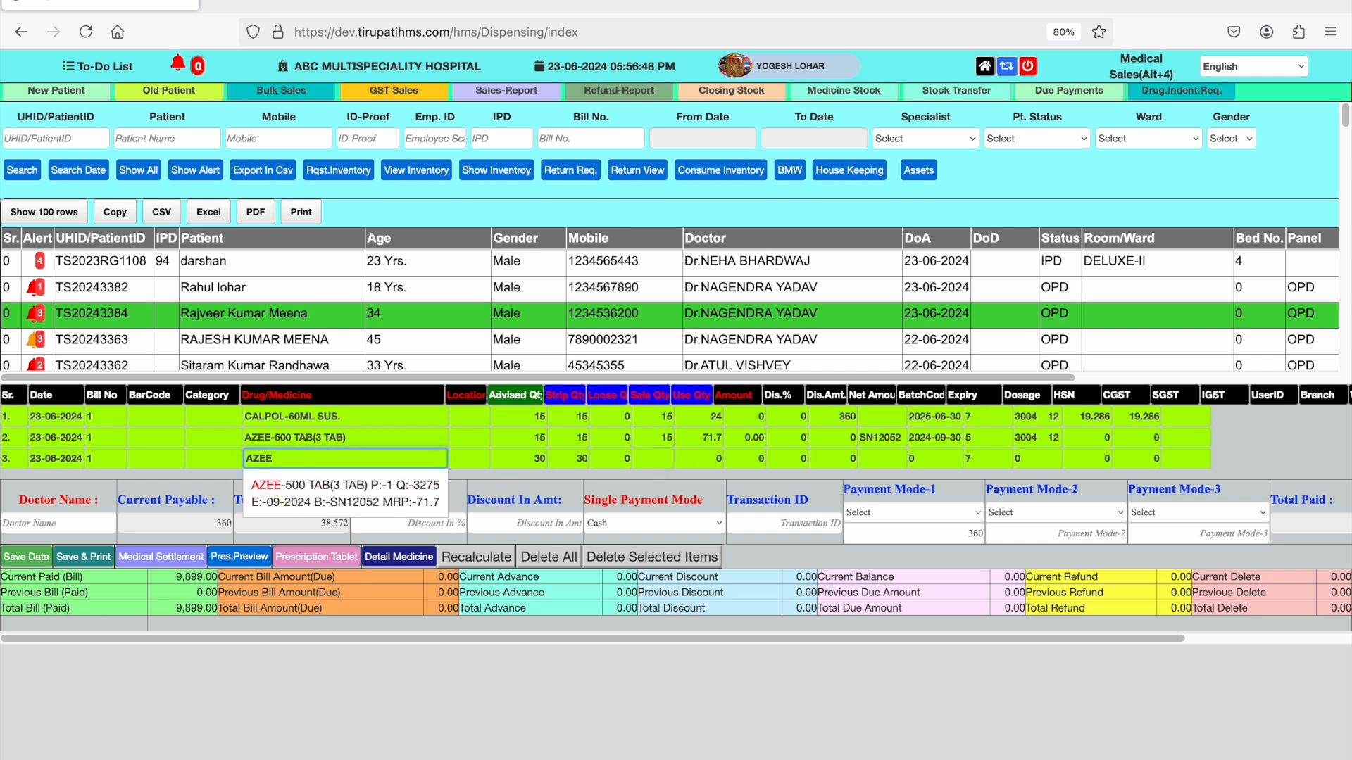
pyautogui.click(417, 497)
pyautogui.click(535, 459)
pyautogui.write('15')
pyautogui.press('Tab')
pyautogui.press('Tab')
pyautogui.press('Tab')
pyautogui.write('1')
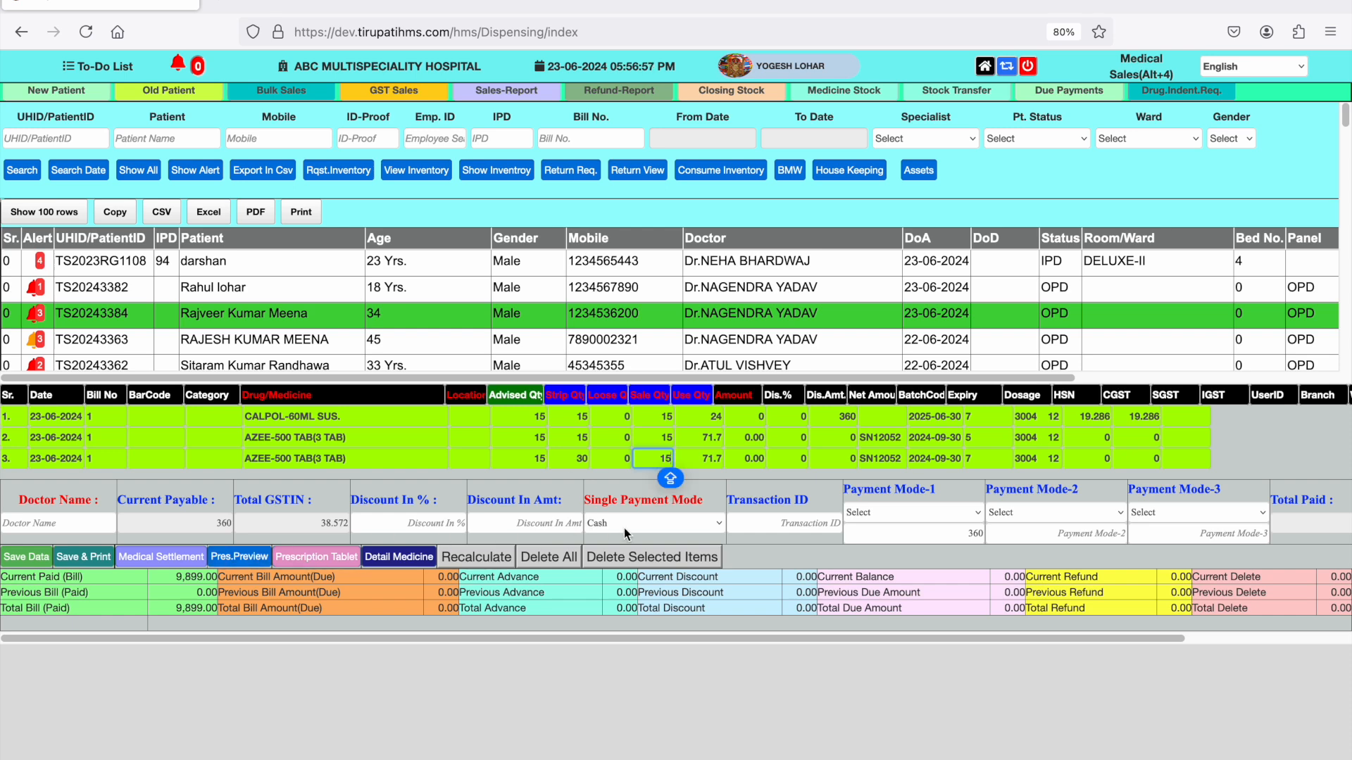
# - Save and print the patient's medicine bill, accept the processing prompt, and return from the receipt to the sales page
pyautogui.click(97, 561)
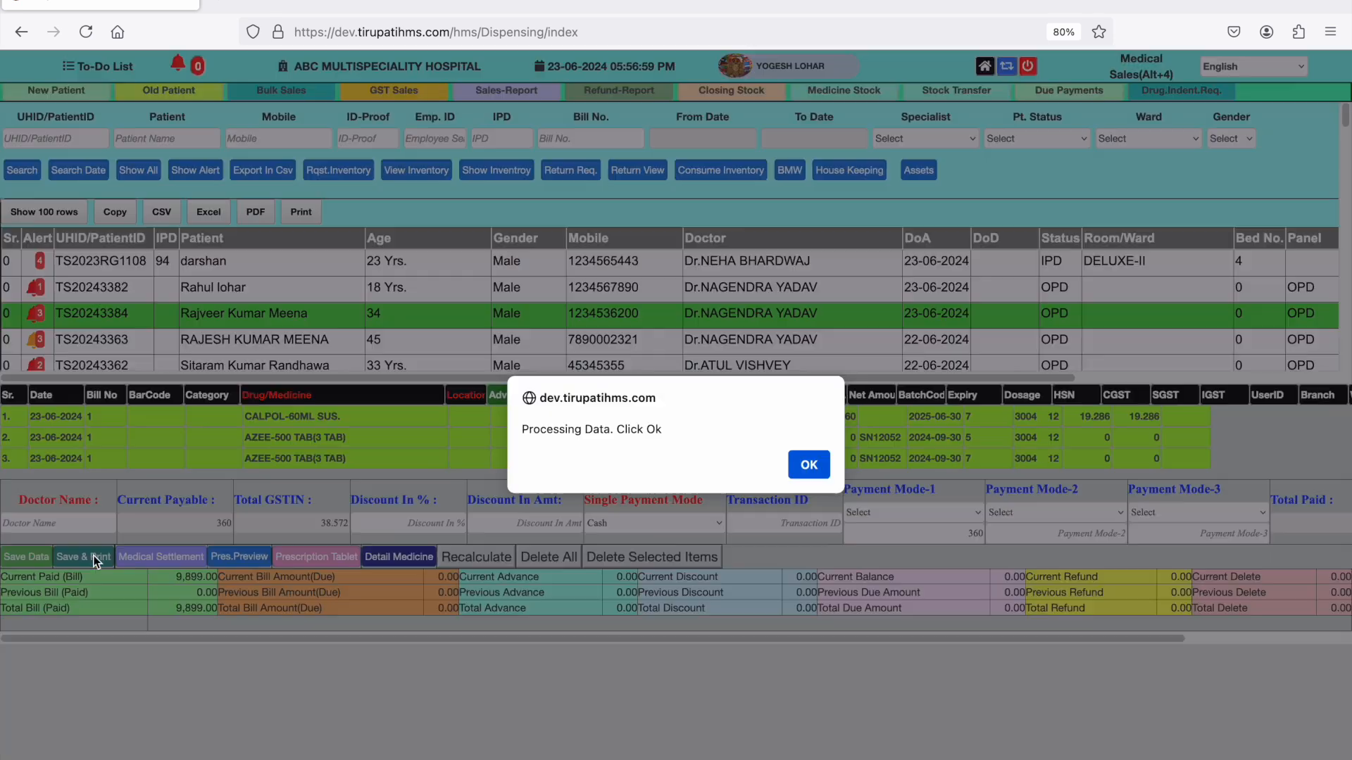
pyautogui.click(811, 467)
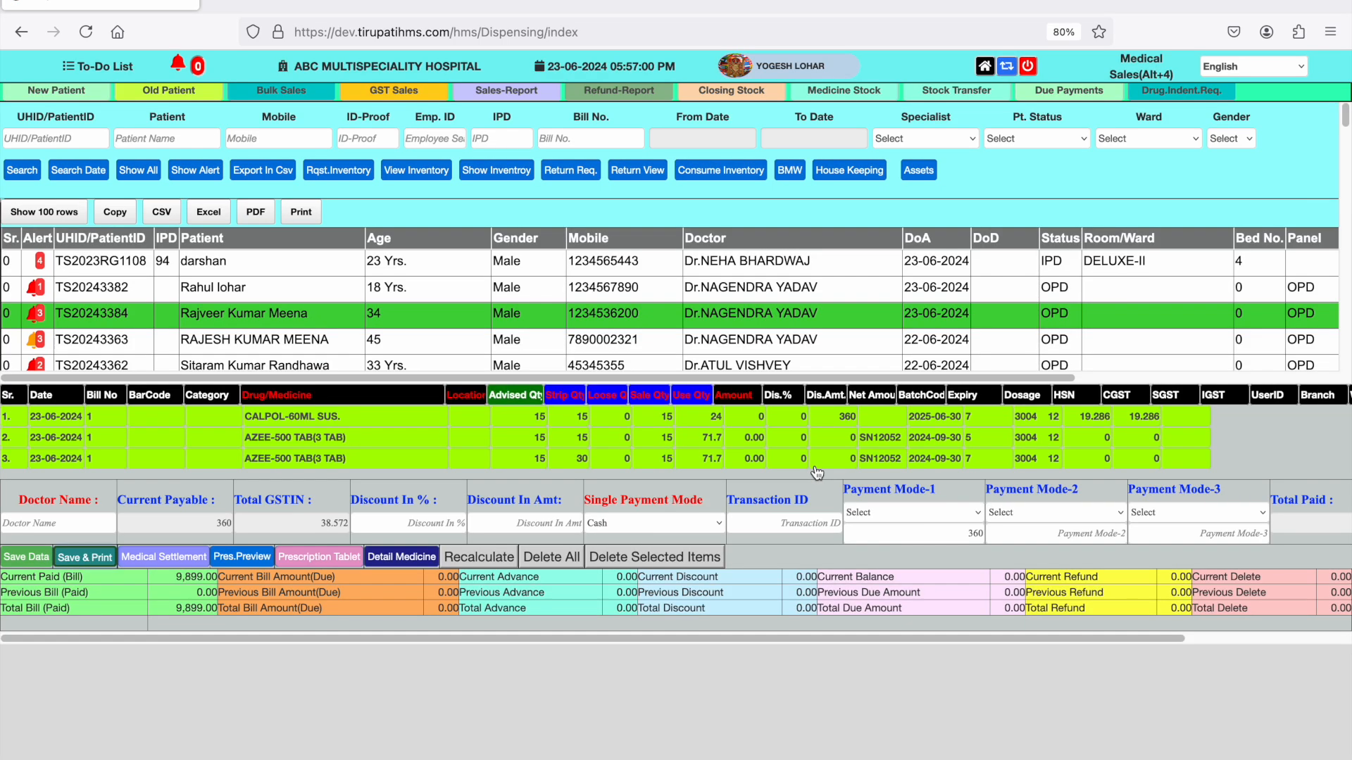
pyautogui.click(528, 443)
pyautogui.click(809, 480)
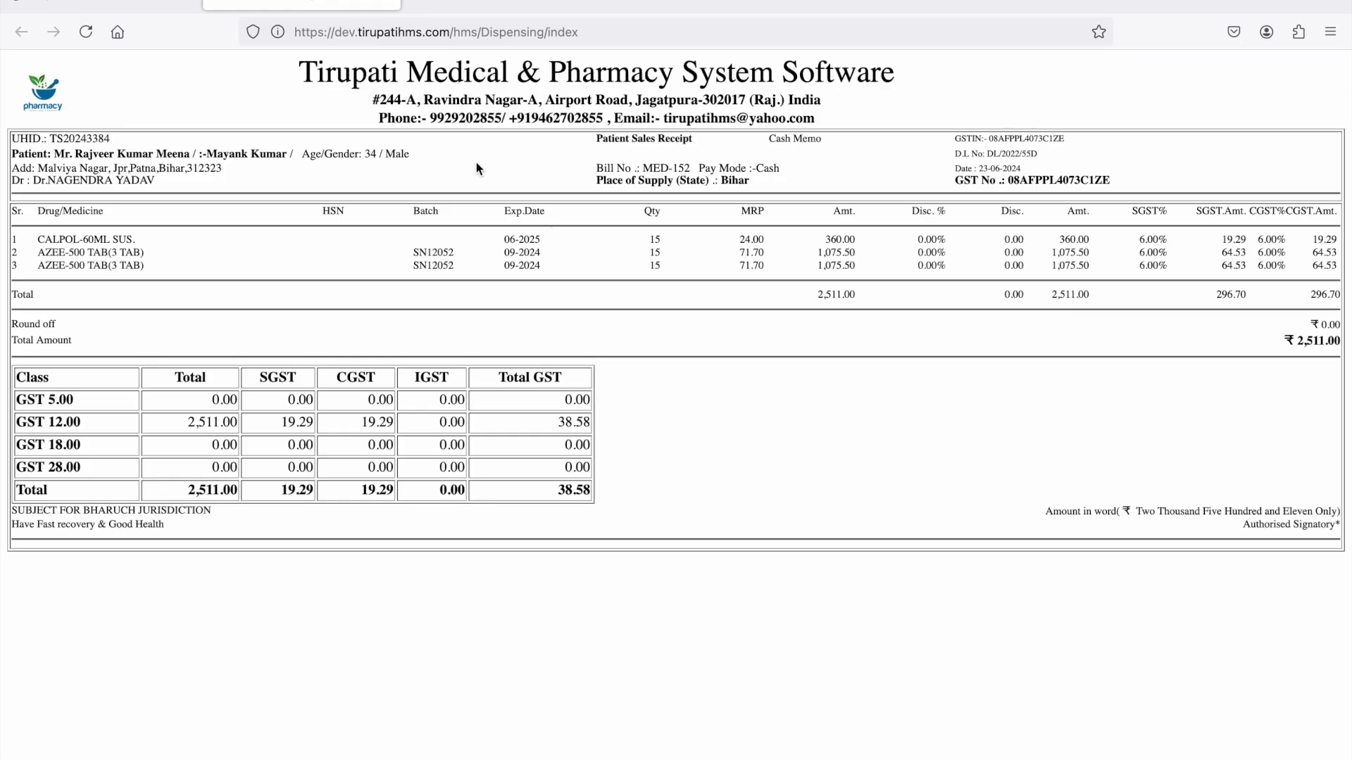
pyautogui.click(113, 4)
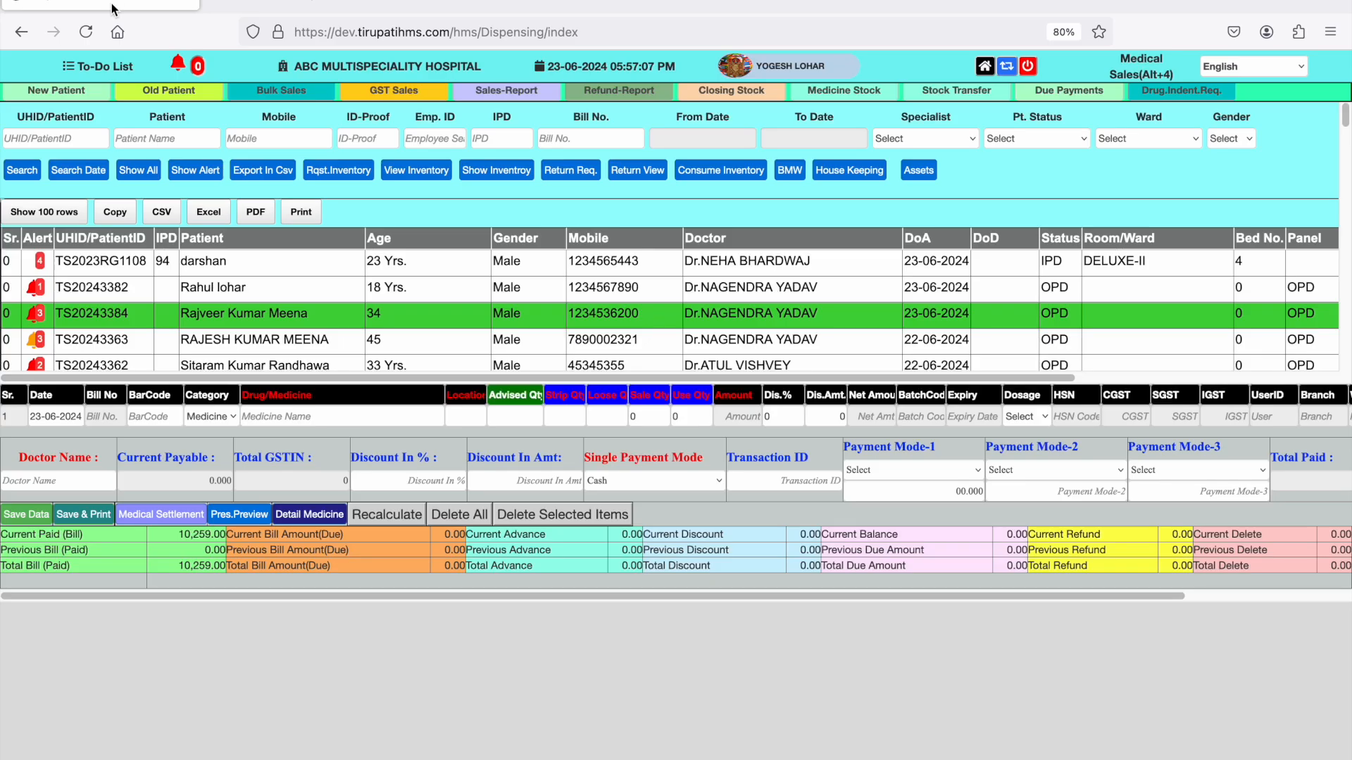
# - Open patient registration, allow camera access, and load a patient record by editing the last digit of the UHID
pyautogui.click(984, 67)
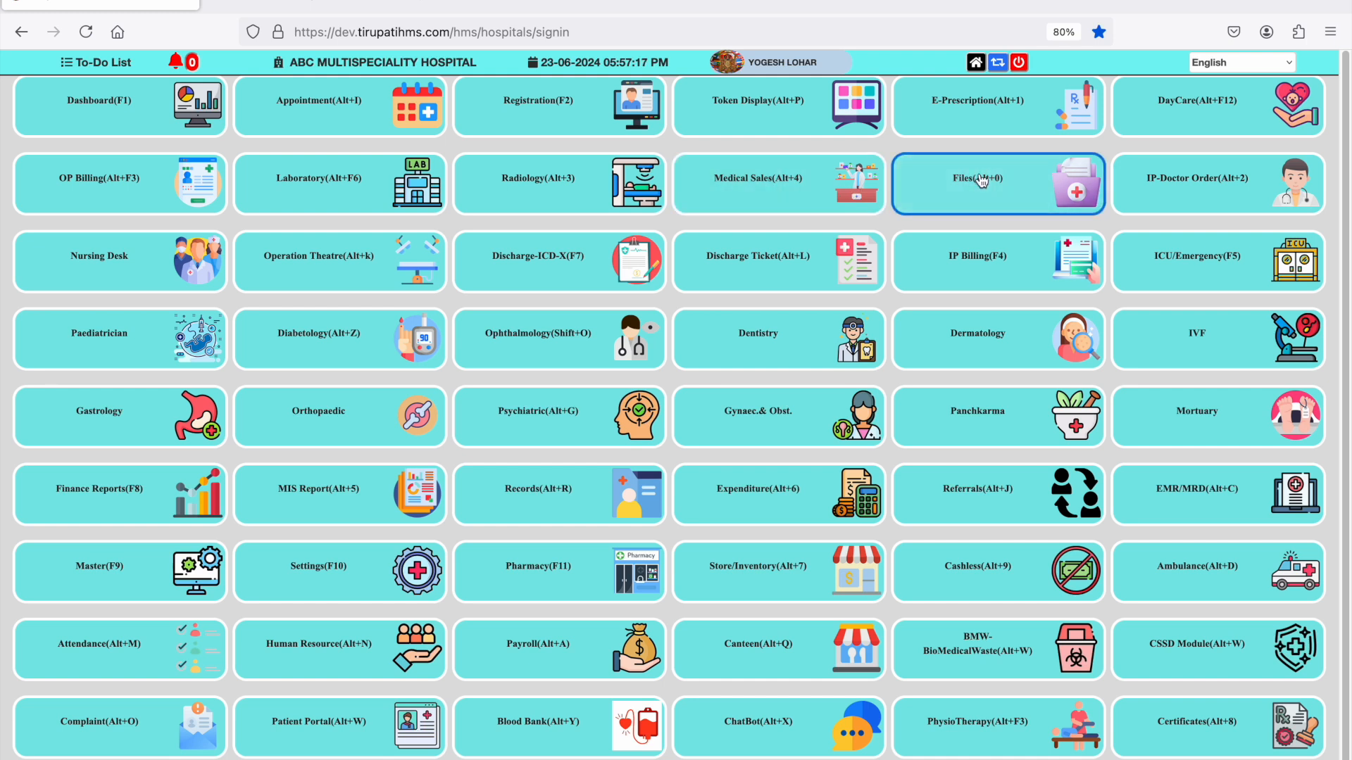
pyautogui.click(627, 127)
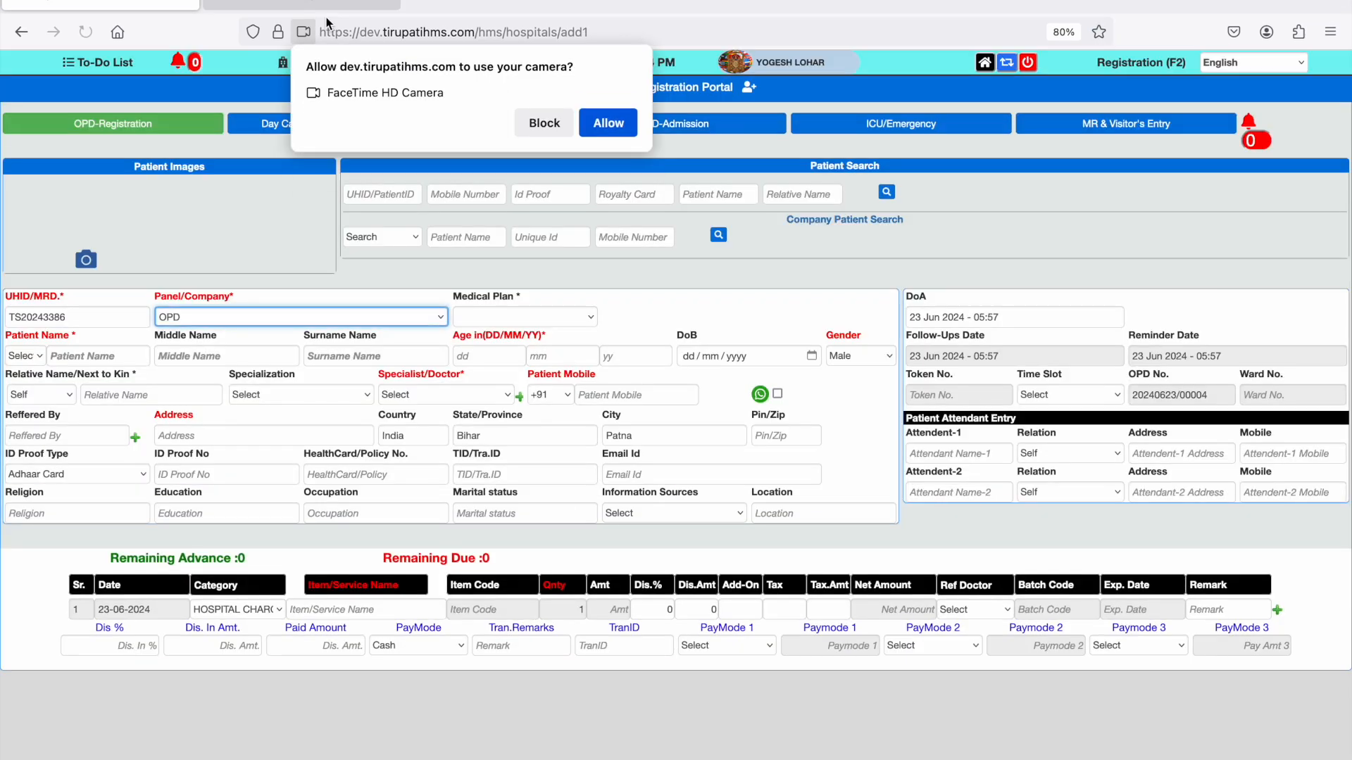
pyautogui.click(599, 127)
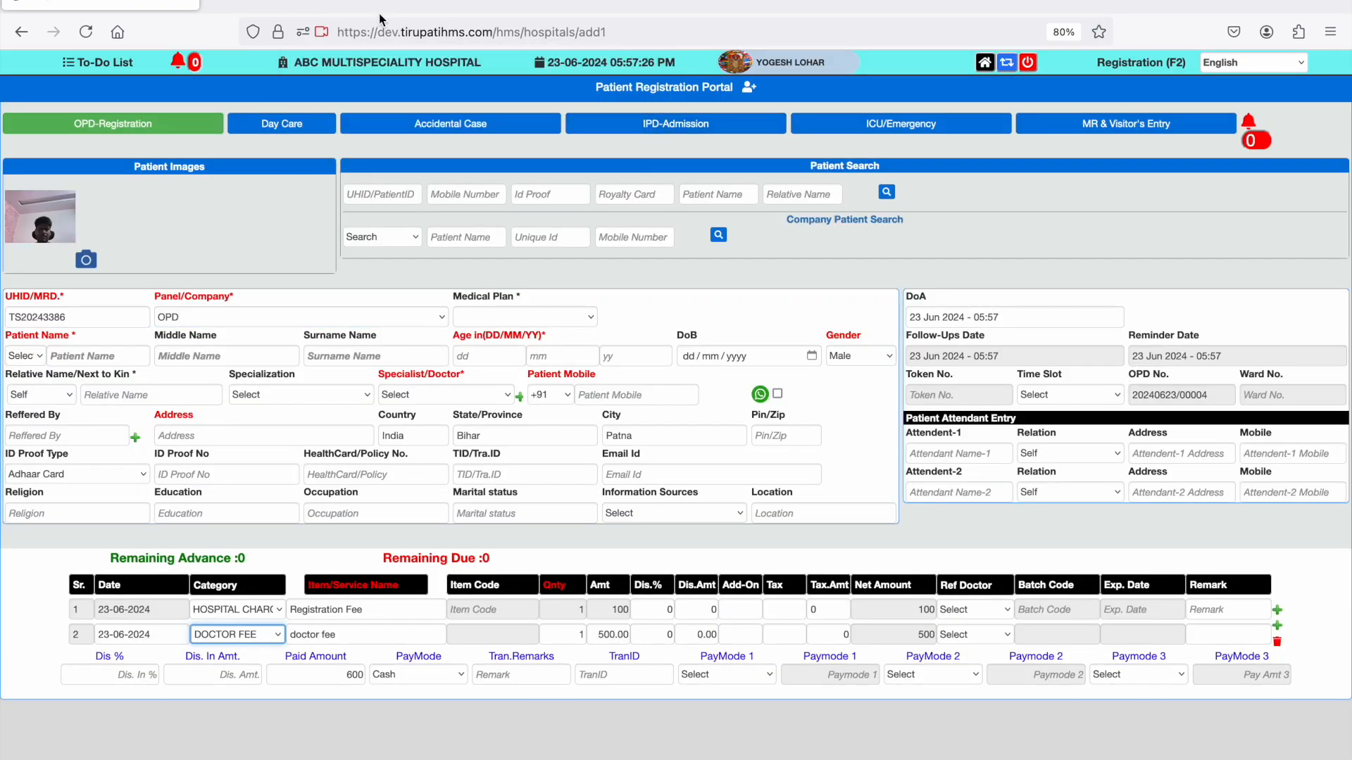
pyautogui.click(143, 312)
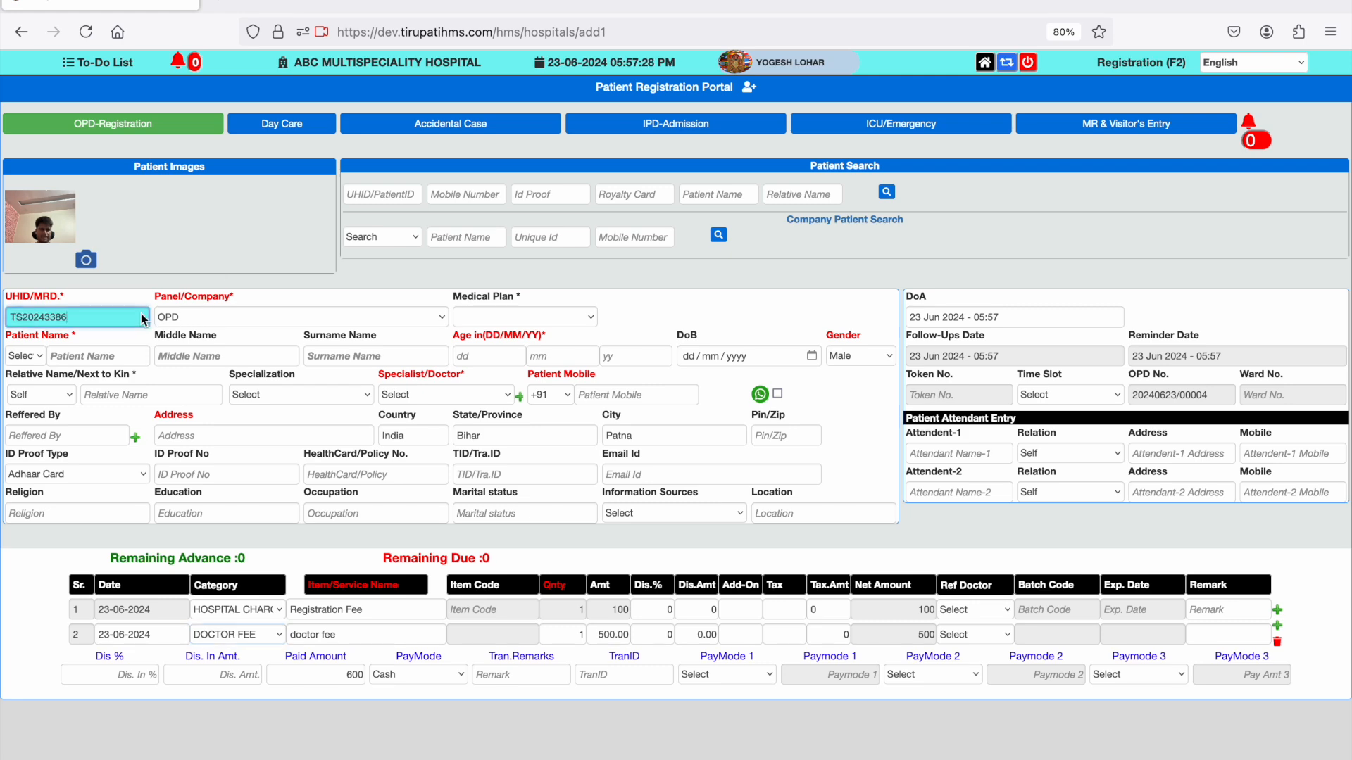
pyautogui.press('BackSpace')
pyautogui.write('5')
pyautogui.press('Tab')
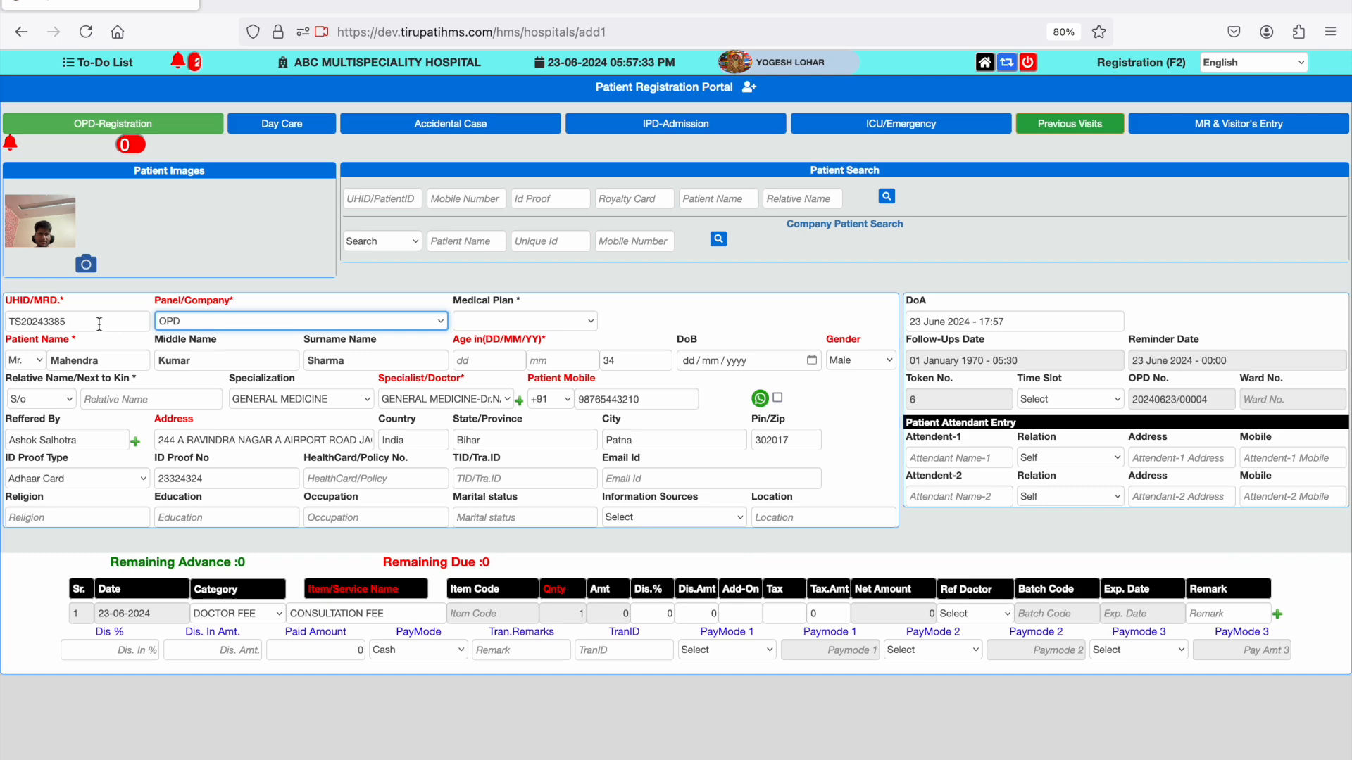
# - Open E-Prescription and copy the UHID of the fifth patient in the list
pyautogui.click(985, 62)
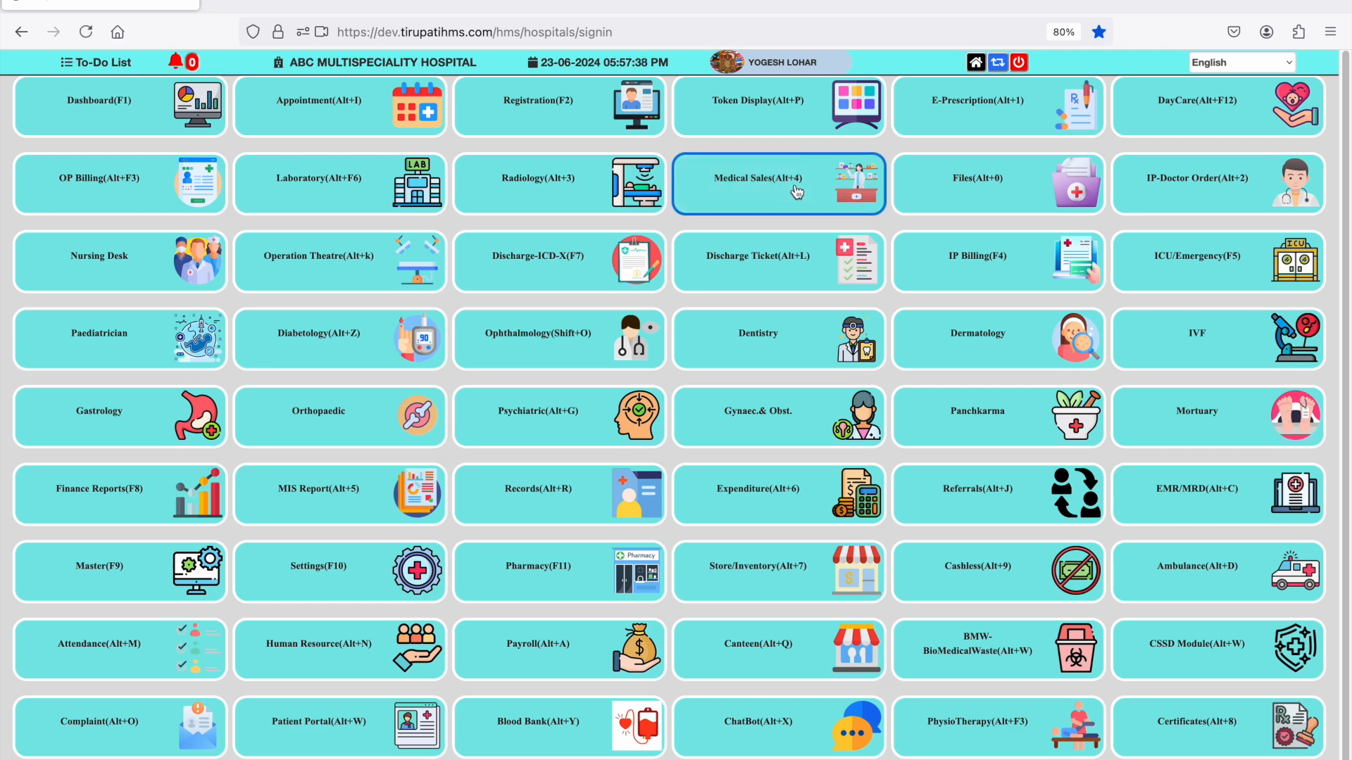
pyautogui.click(949, 121)
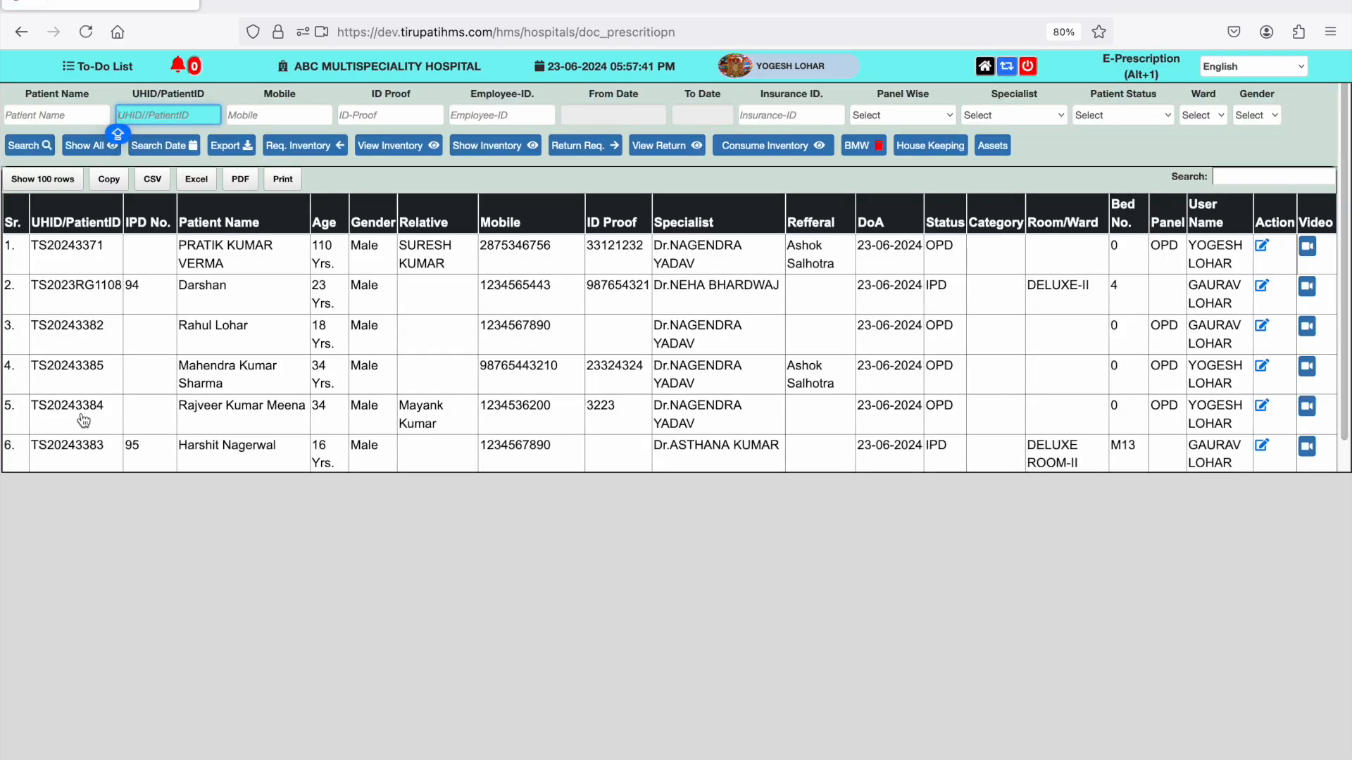
pyautogui.click(84, 420)
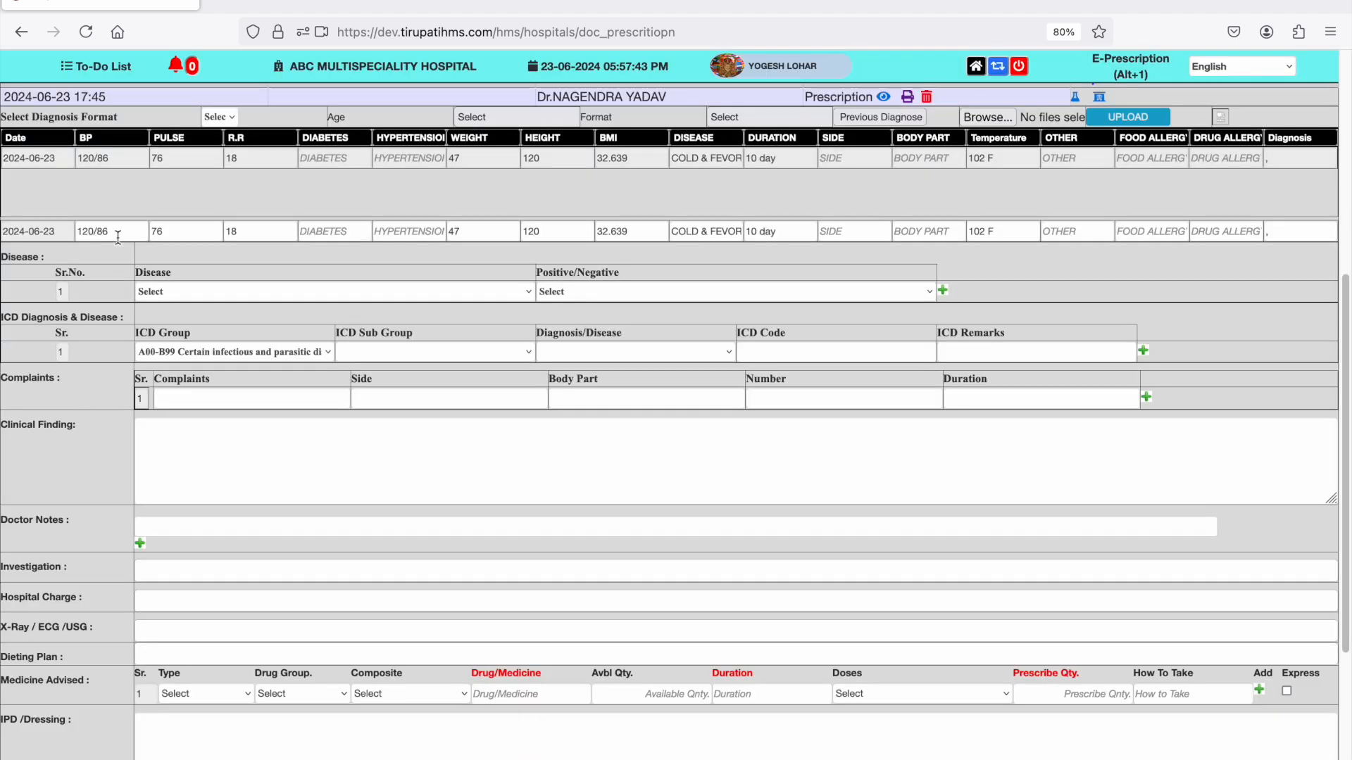
pyautogui.scroll(10, 118, 237)
pyautogui.click(92, 412)
pyautogui.moveTo(91, 411); pyautogui.dragTo(35, 412)
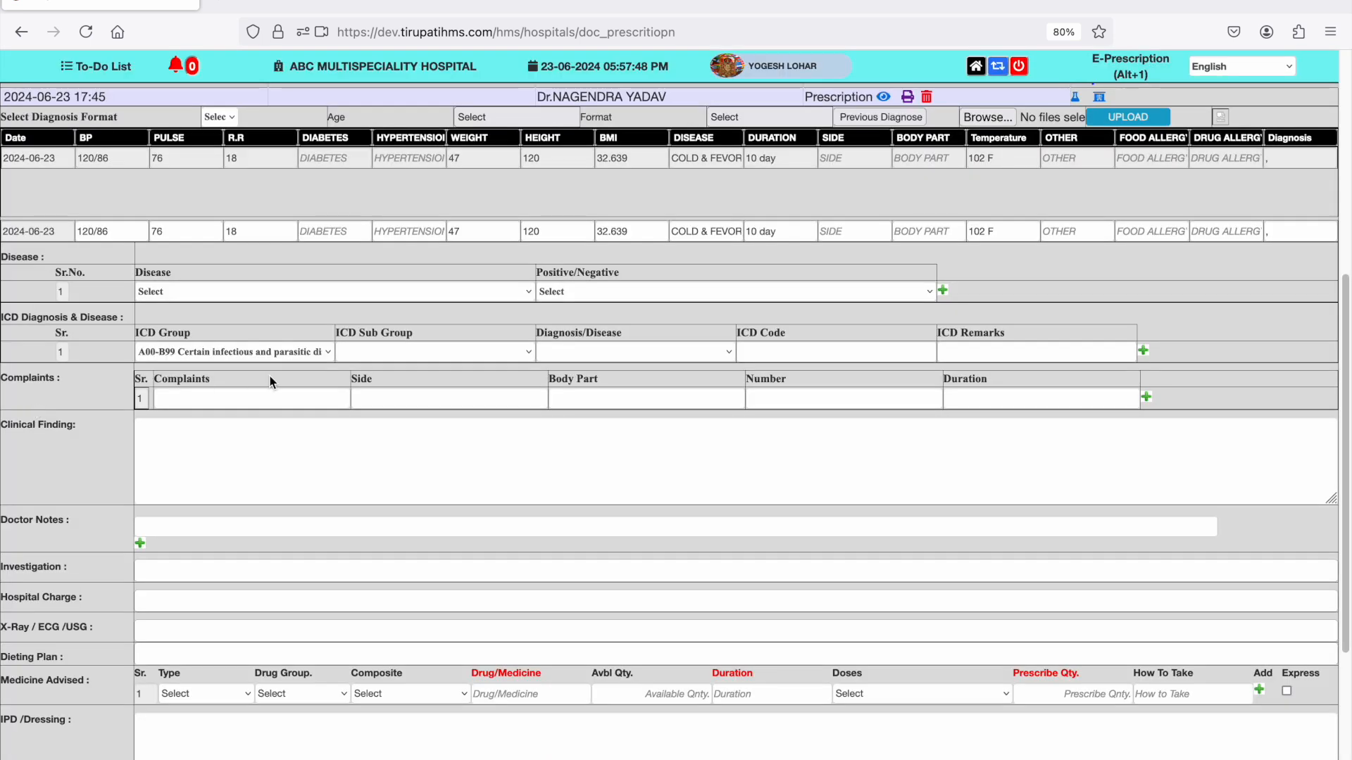
# - Open patient registration, switch it to IPD-Admission, and load the patient's details with the copied UHID
pyautogui.click(976, 66)
pyautogui.click(566, 113)
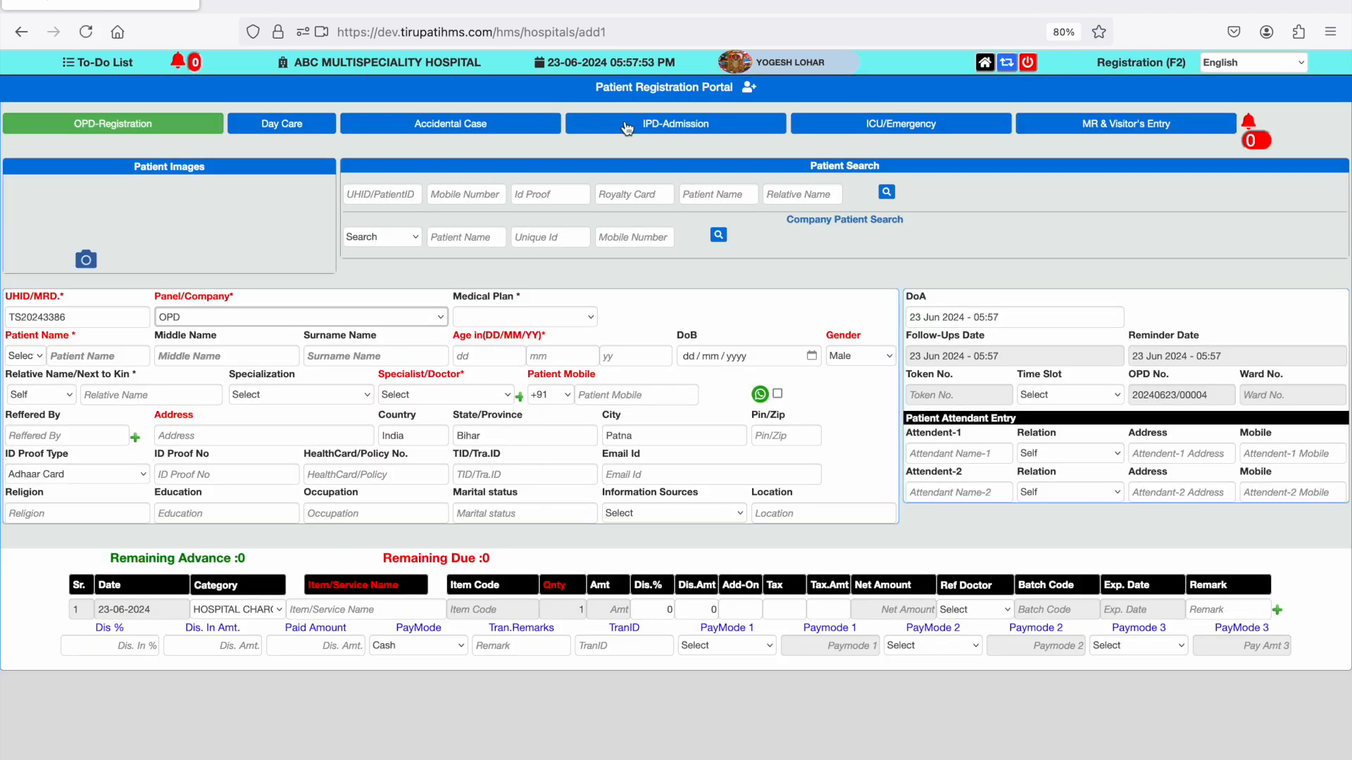
pyautogui.click(626, 127)
pyautogui.click(112, 324)
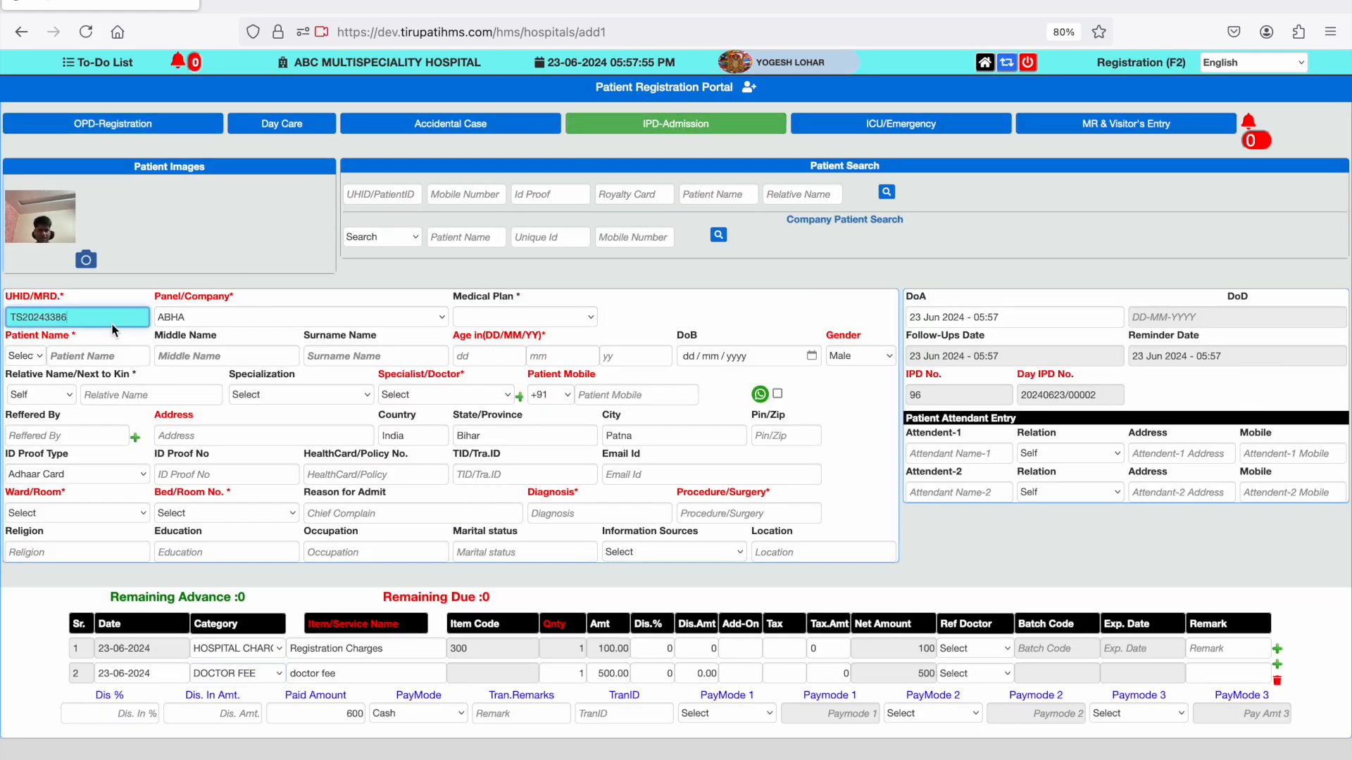
pyautogui.press('Tab')
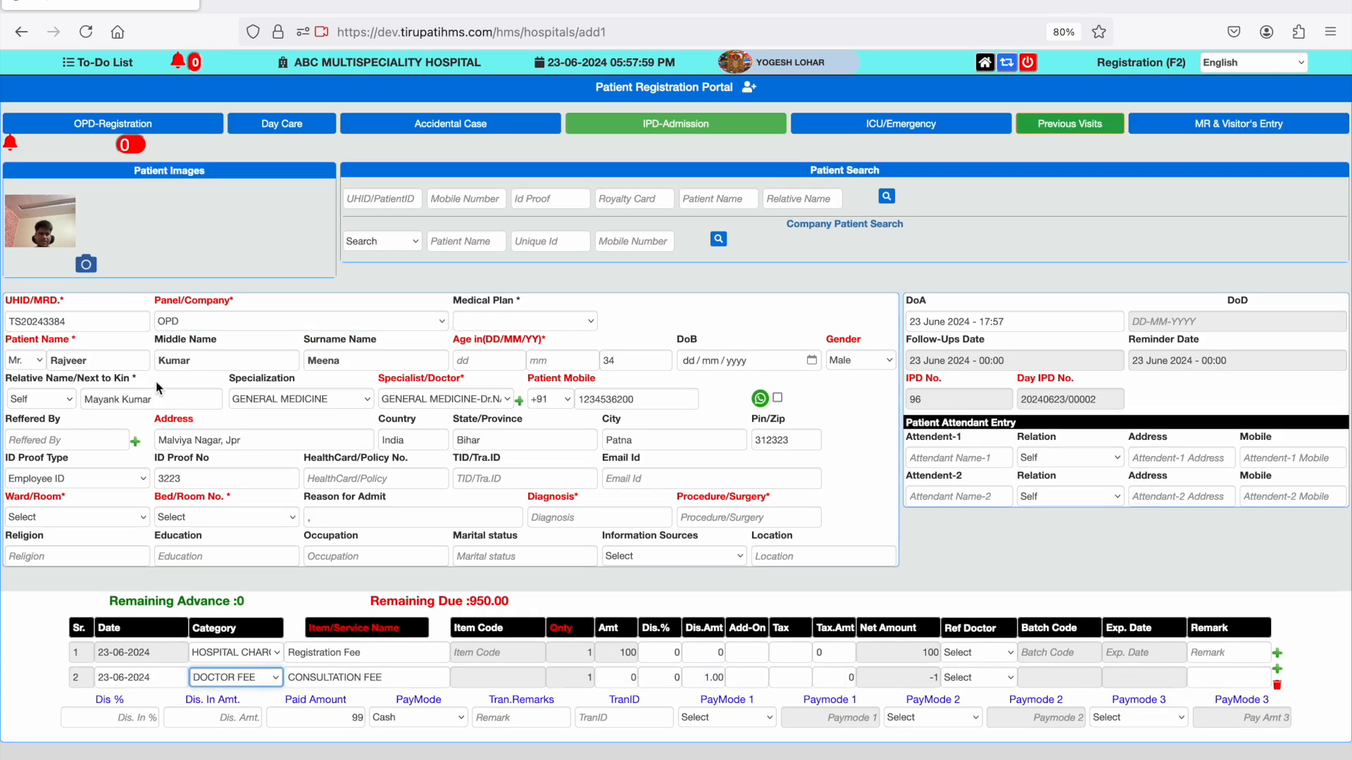
# - Assign the patient to the DELUXE ward, bed DX203
pyautogui.click(86, 519)
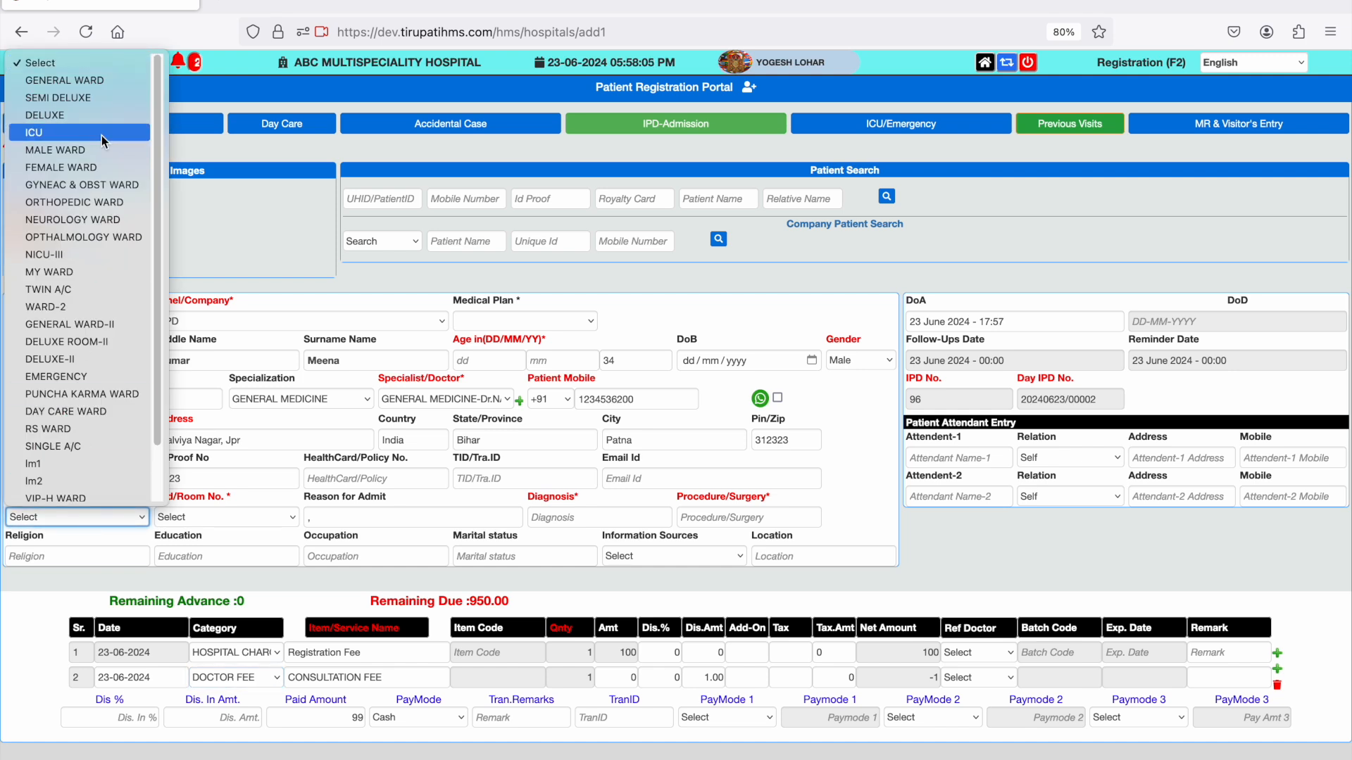
pyautogui.click(96, 115)
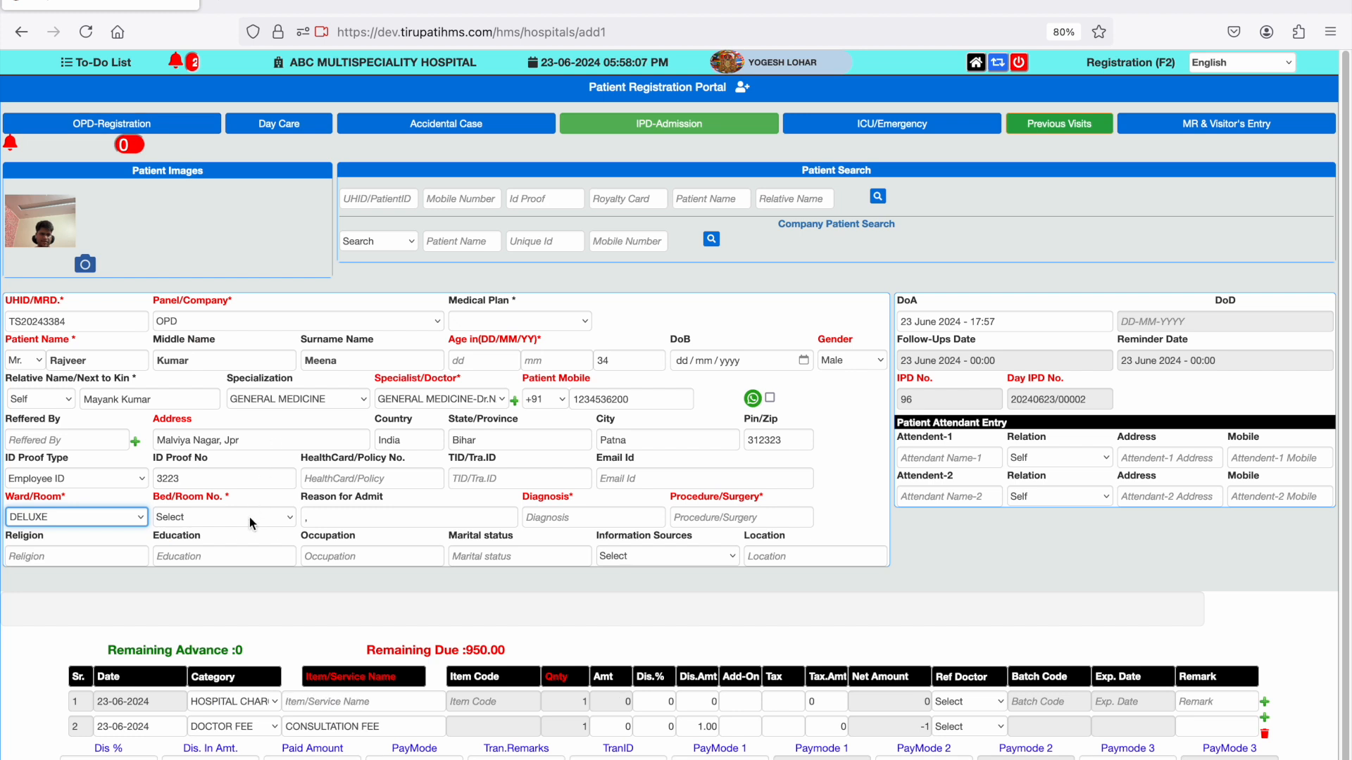
pyautogui.click(250, 517)
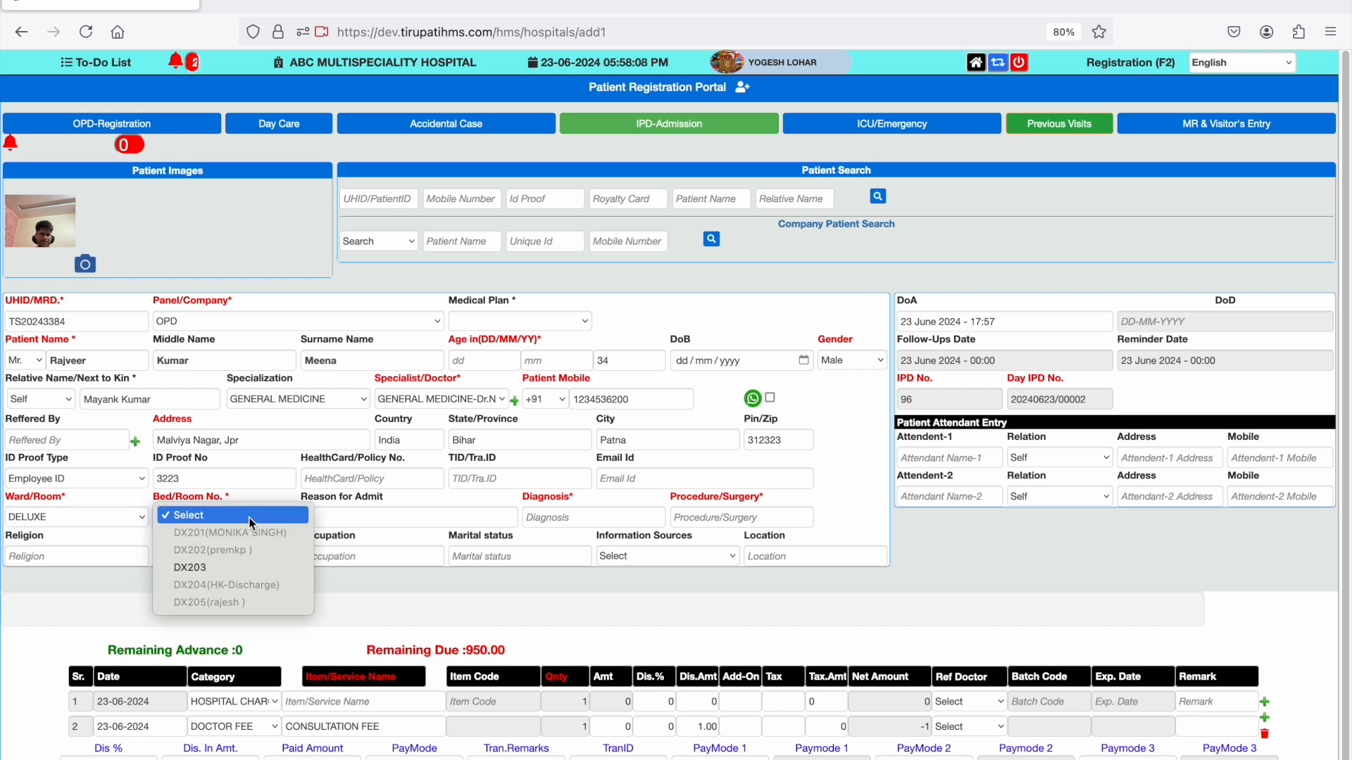
pyautogui.click(259, 571)
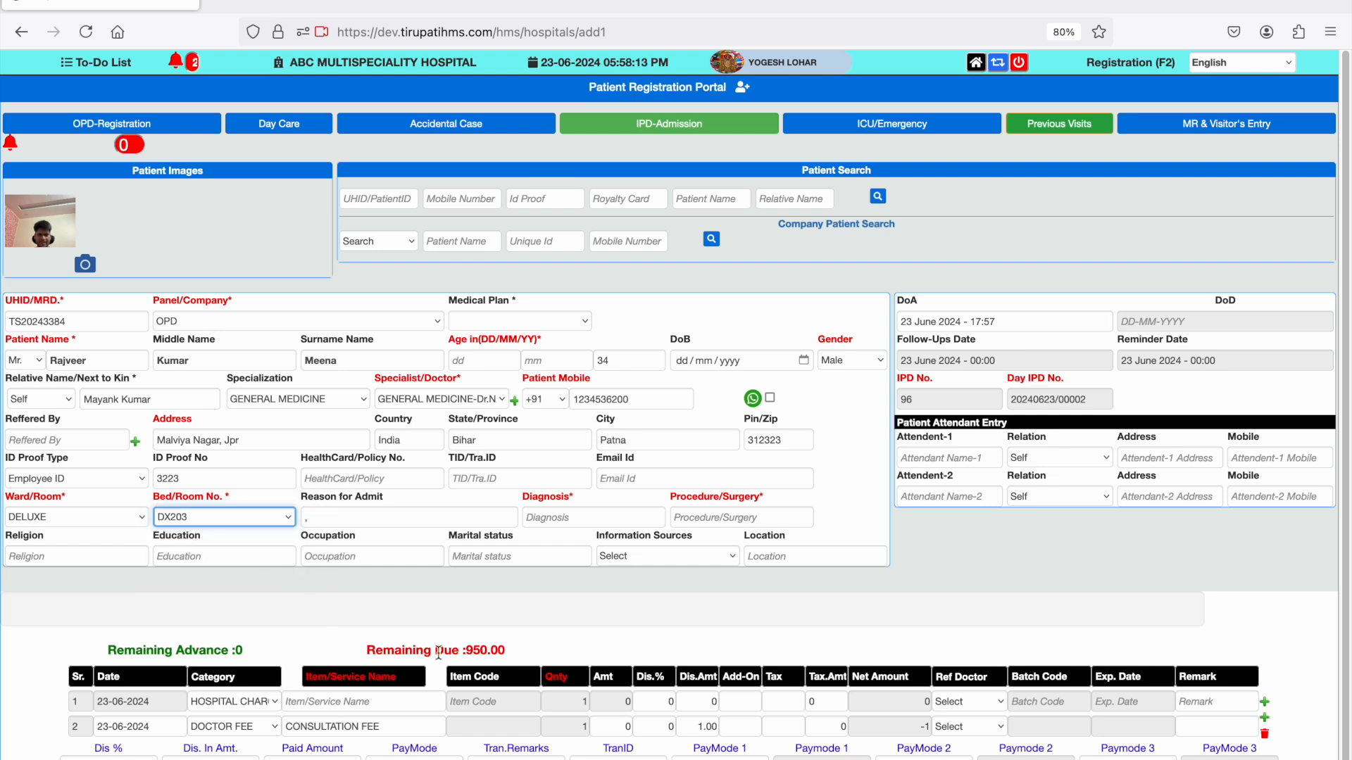
# - Delete the doctor fee row and change the remaining charge to an ADVANCE of 5000
pyautogui.click(1265, 734)
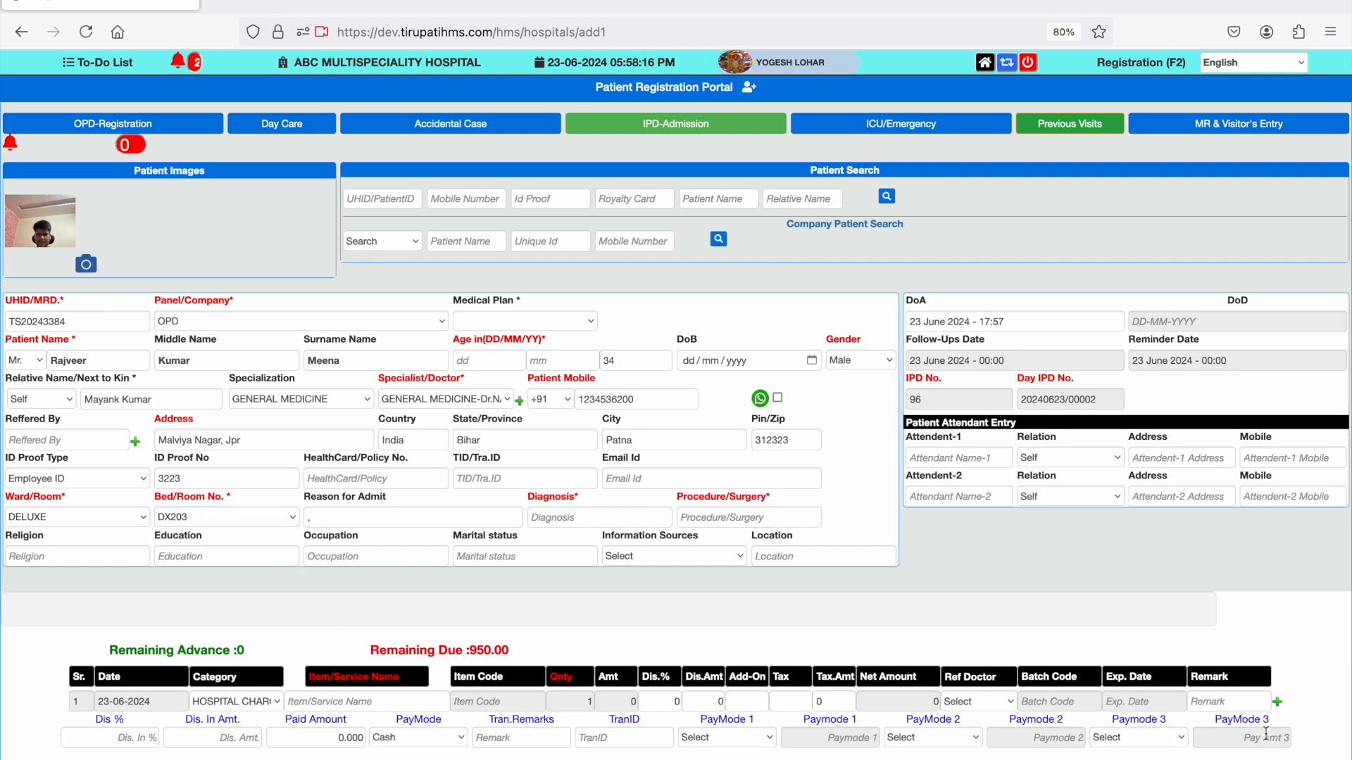
pyautogui.click(266, 701)
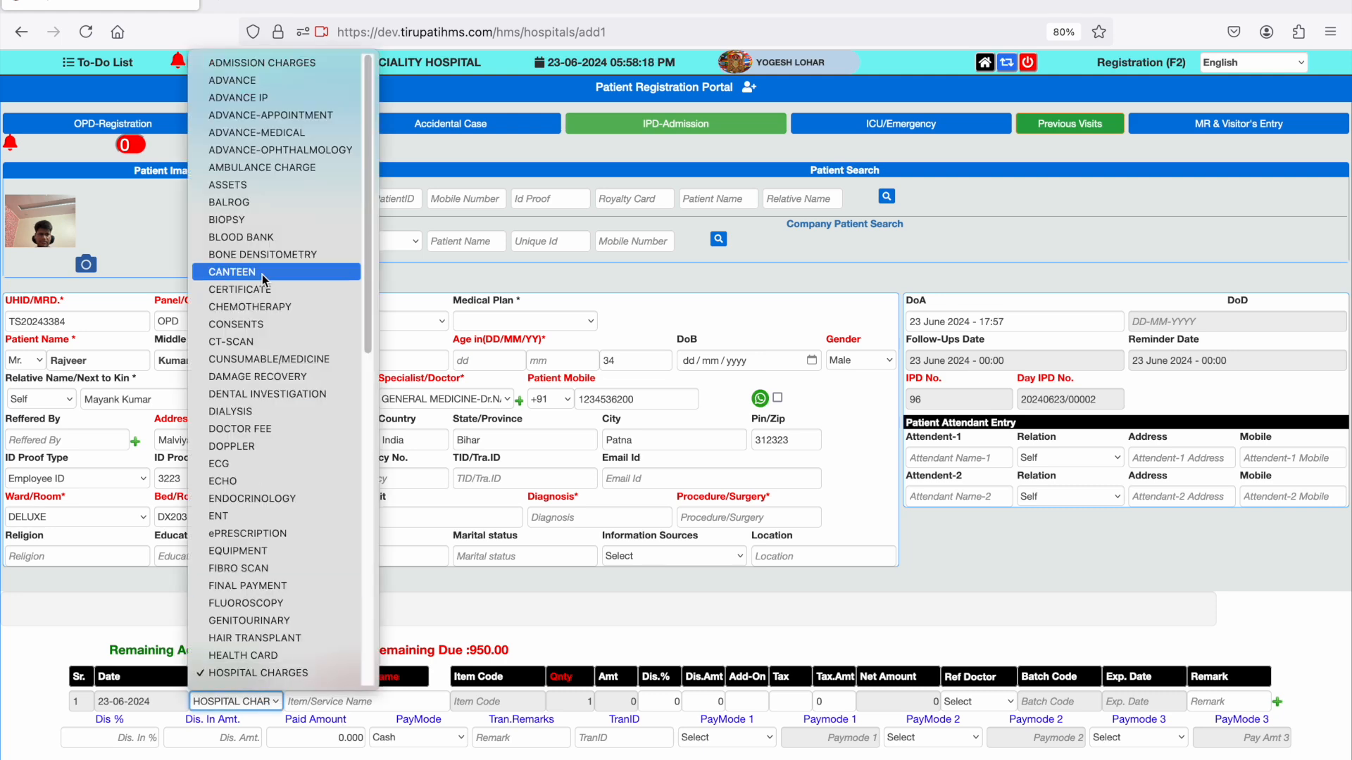
pyautogui.click(255, 83)
pyautogui.click(631, 701)
pyautogui.write('5000')
pyautogui.hscroll(1, 630, 706)
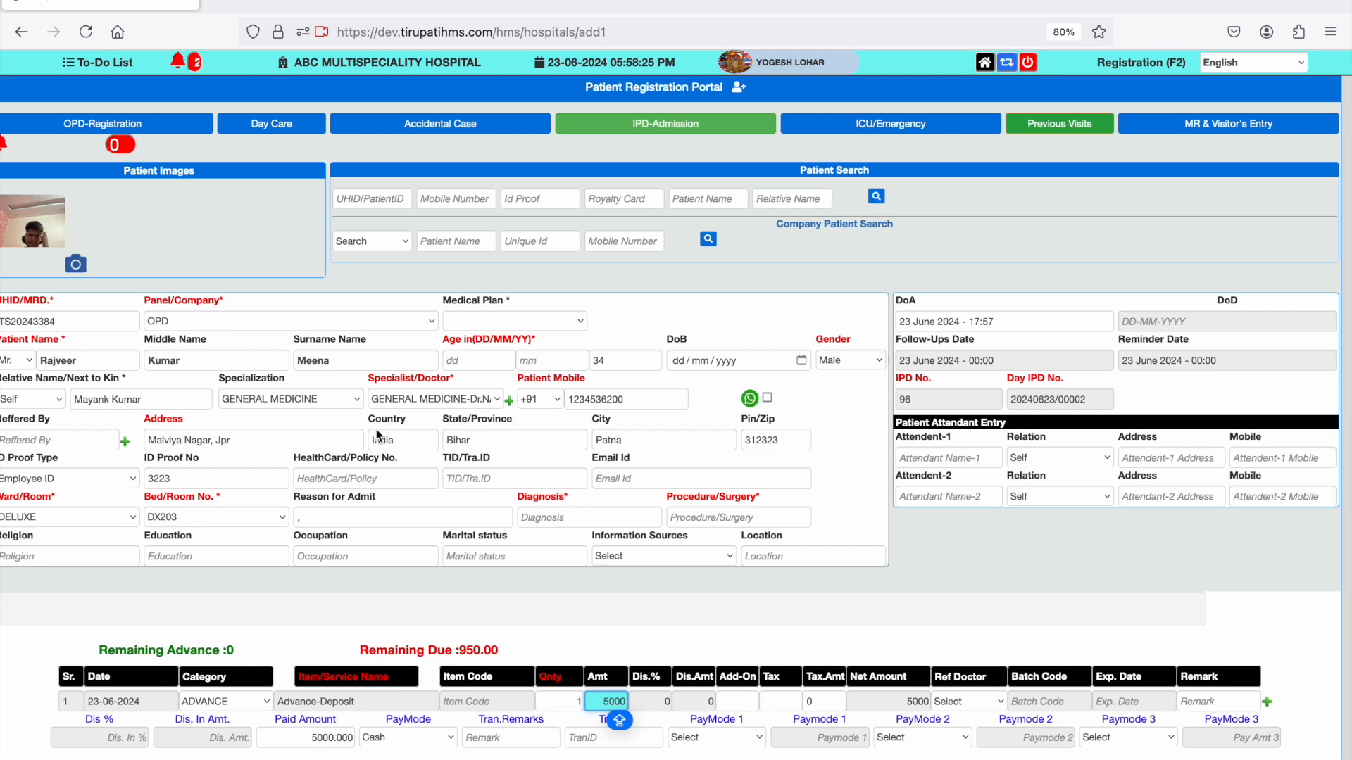
# - Enter SURGERY-LSCS as the diagnosis and LSCS SURGERY as the procedure
pyautogui.click(545, 516)
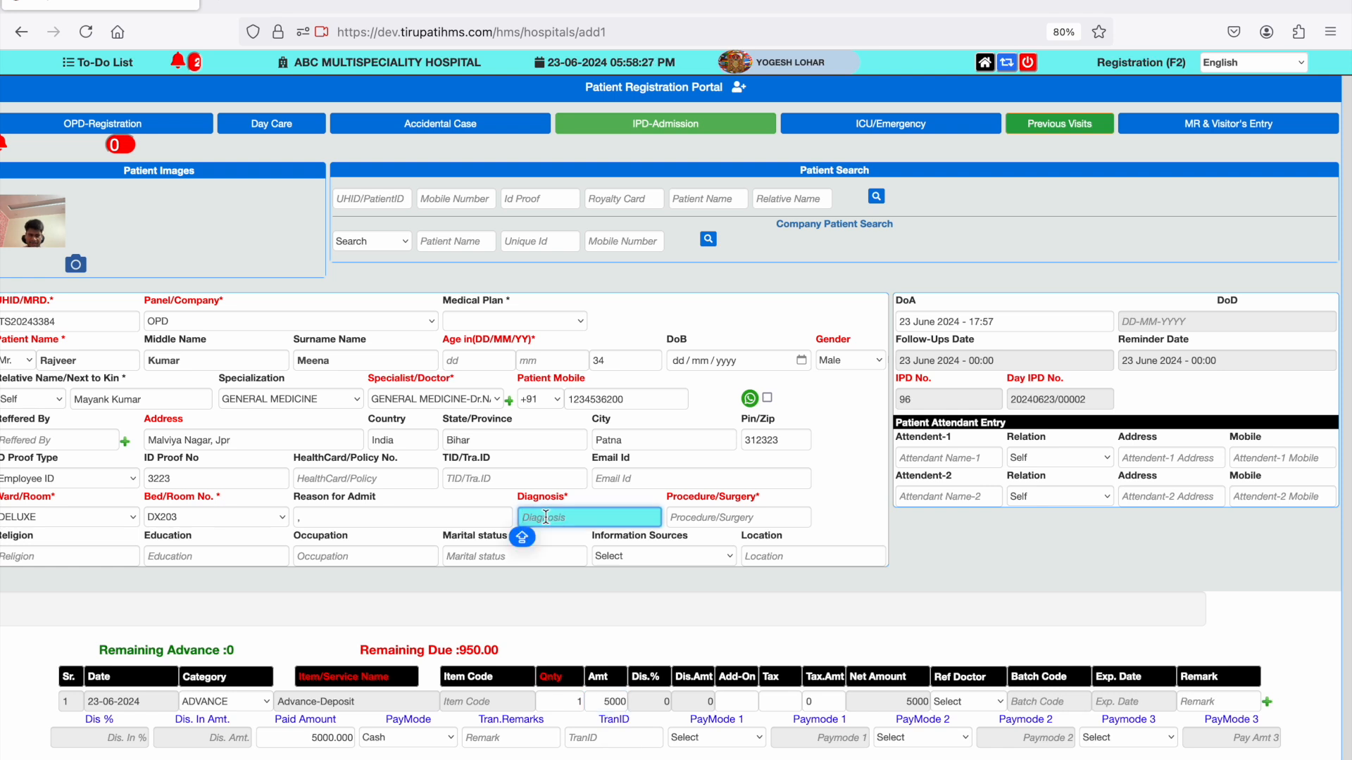
pyautogui.write('LS')
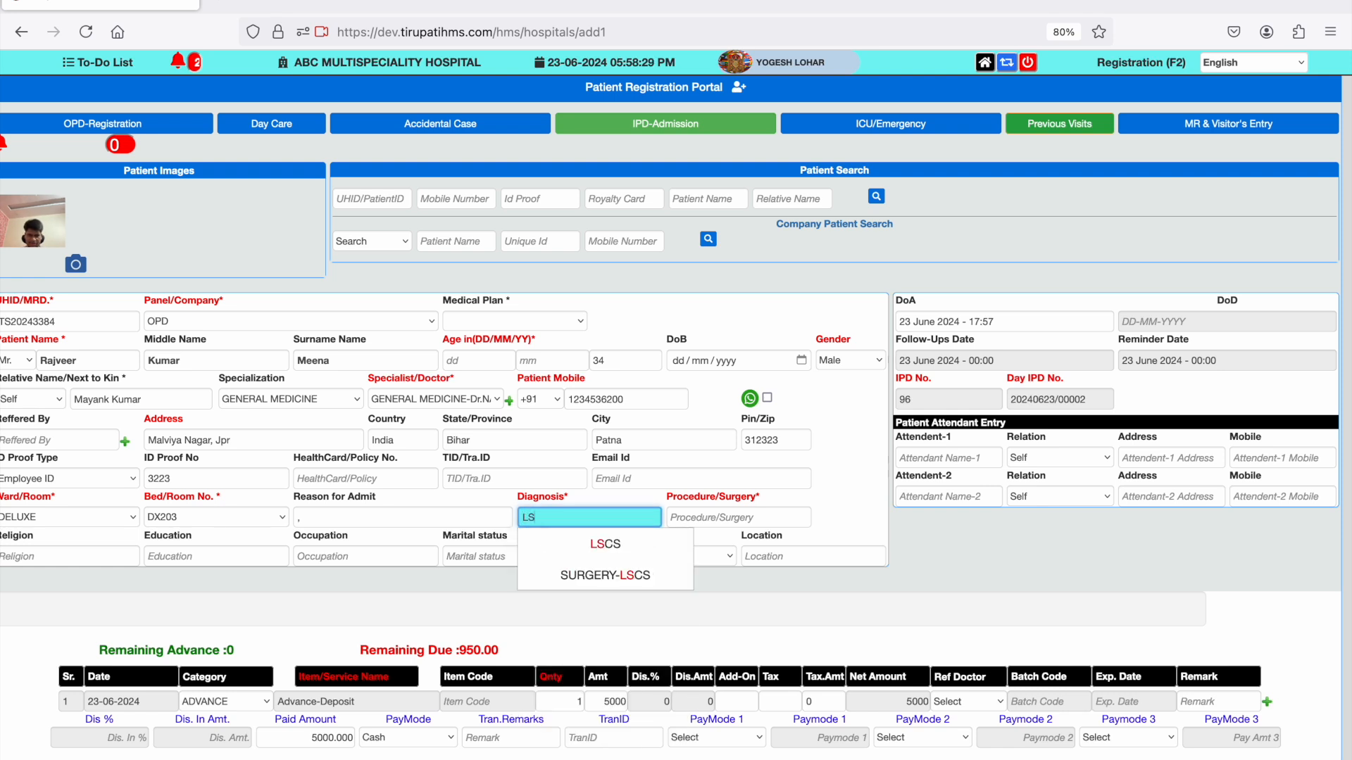
pyautogui.press('Down')
pyautogui.press('Down')
pyautogui.press('Tab')
pyautogui.write('LS')
pyautogui.press('Down')
pyautogui.press('Return')
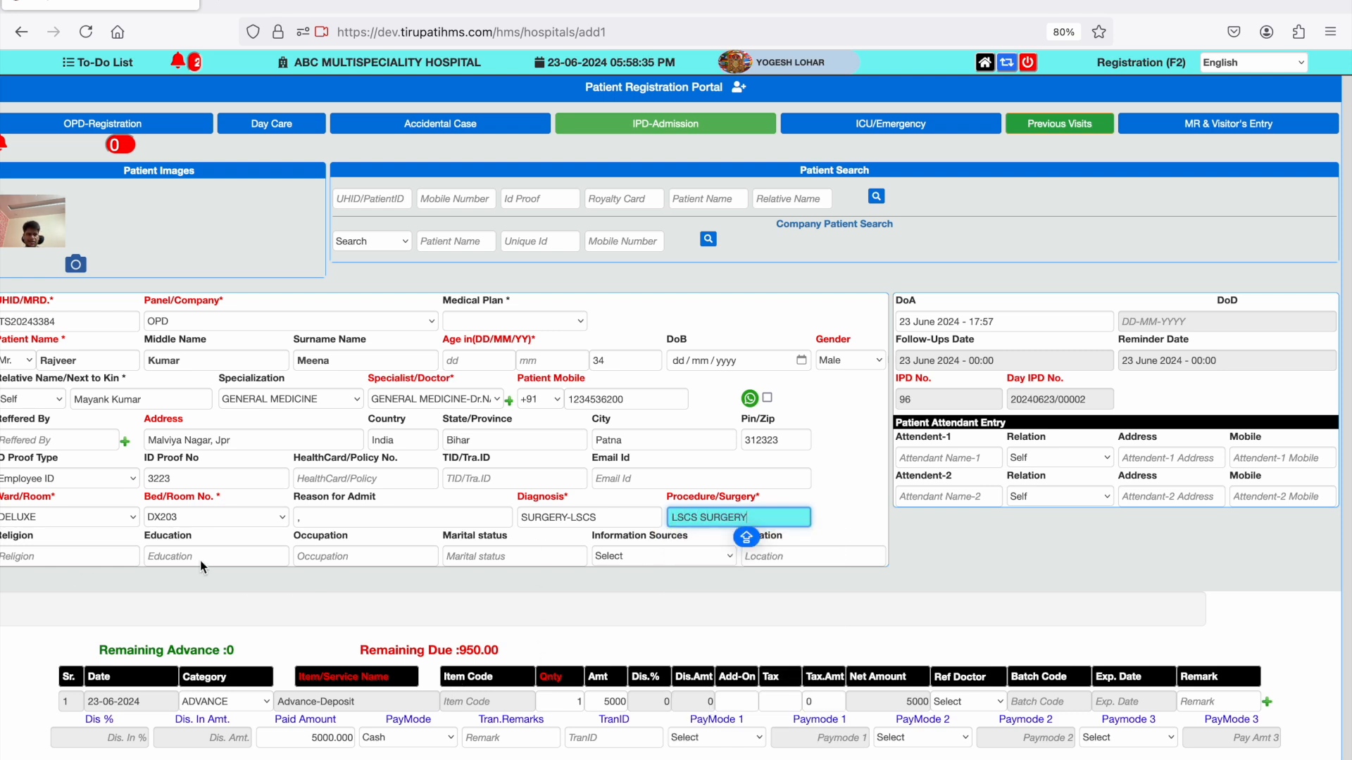
# - Clear the reason for admission and replace it with SURGERY-LSCS
pyautogui.click(335, 523)
pyautogui.press('BackSpace')
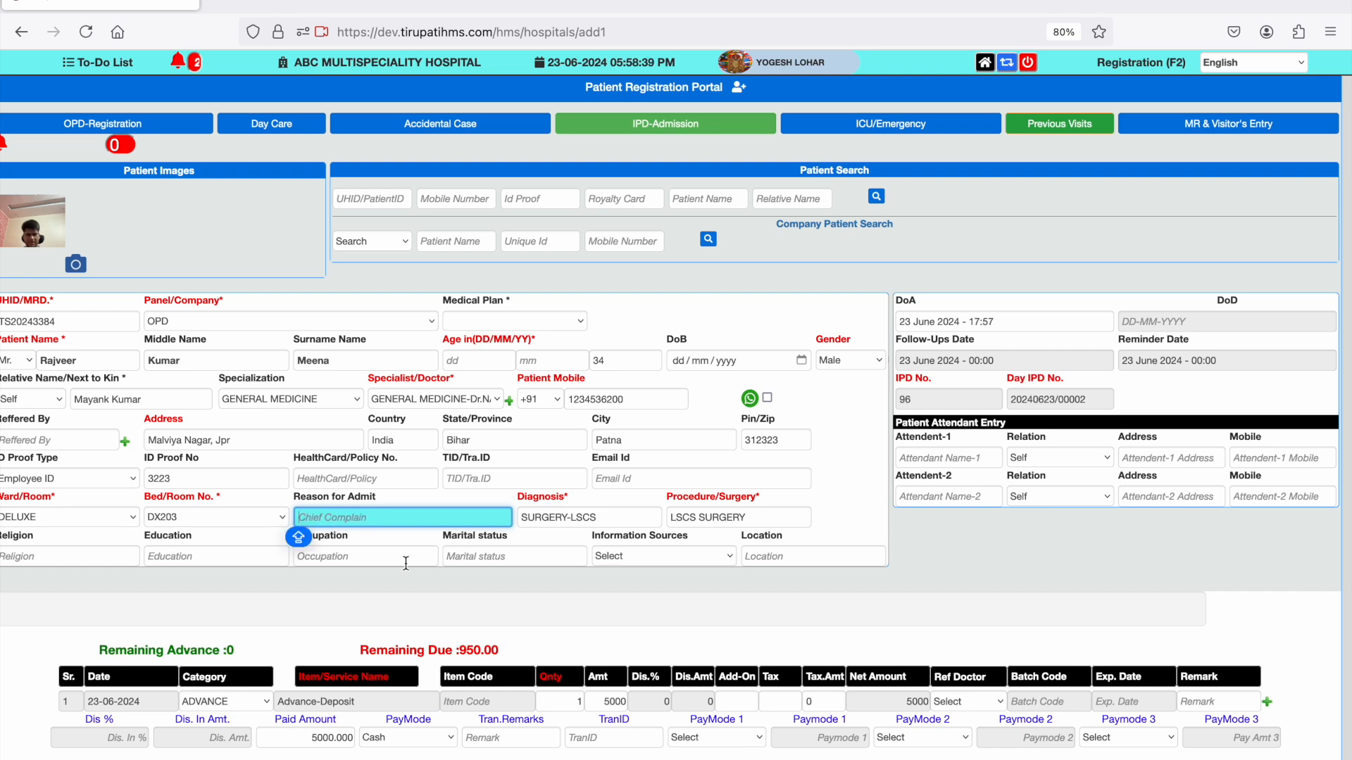
pyautogui.write('LSCS')
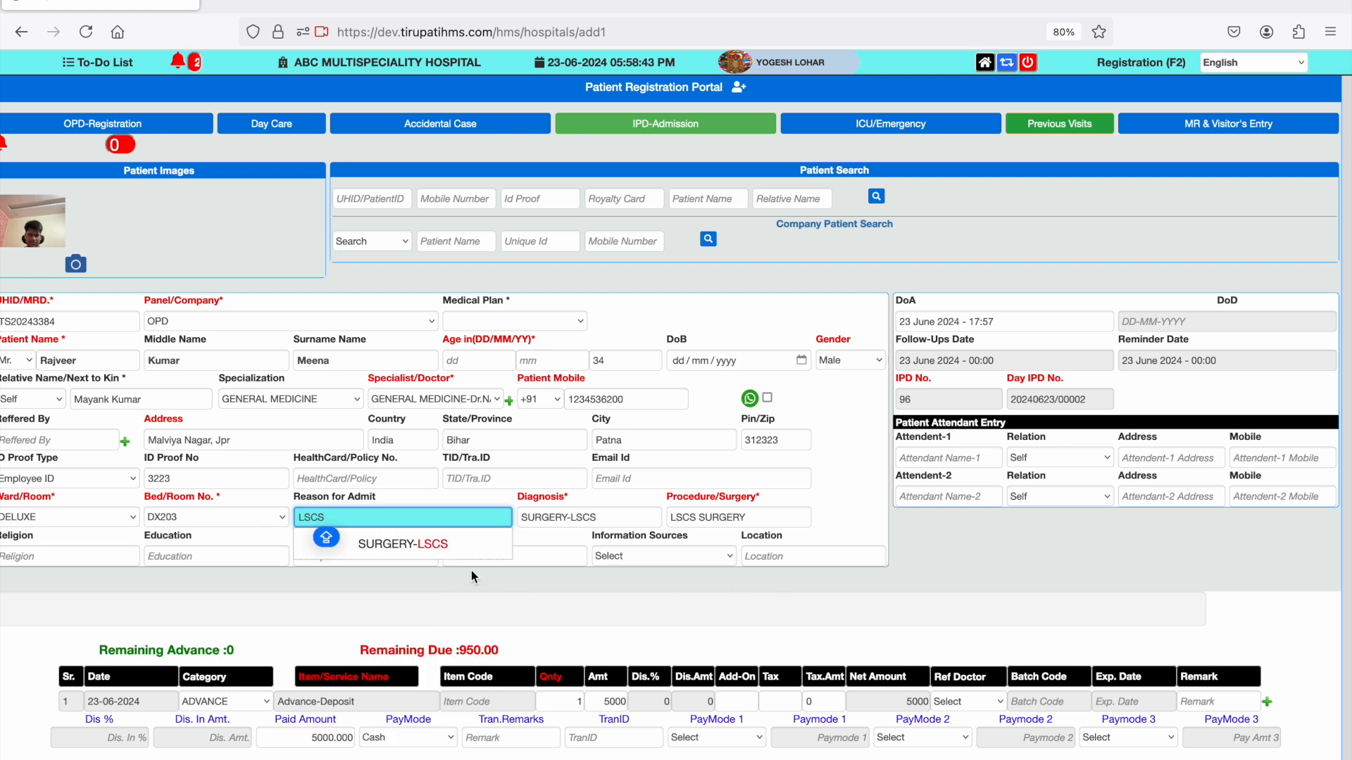
pyautogui.click(420, 547)
# - Change the advance's payment mode to UPI-Paytm/G-Pay/PhonePay
pyautogui.click(438, 744)
pyautogui.click(438, 745)
pyautogui.click(438, 745)
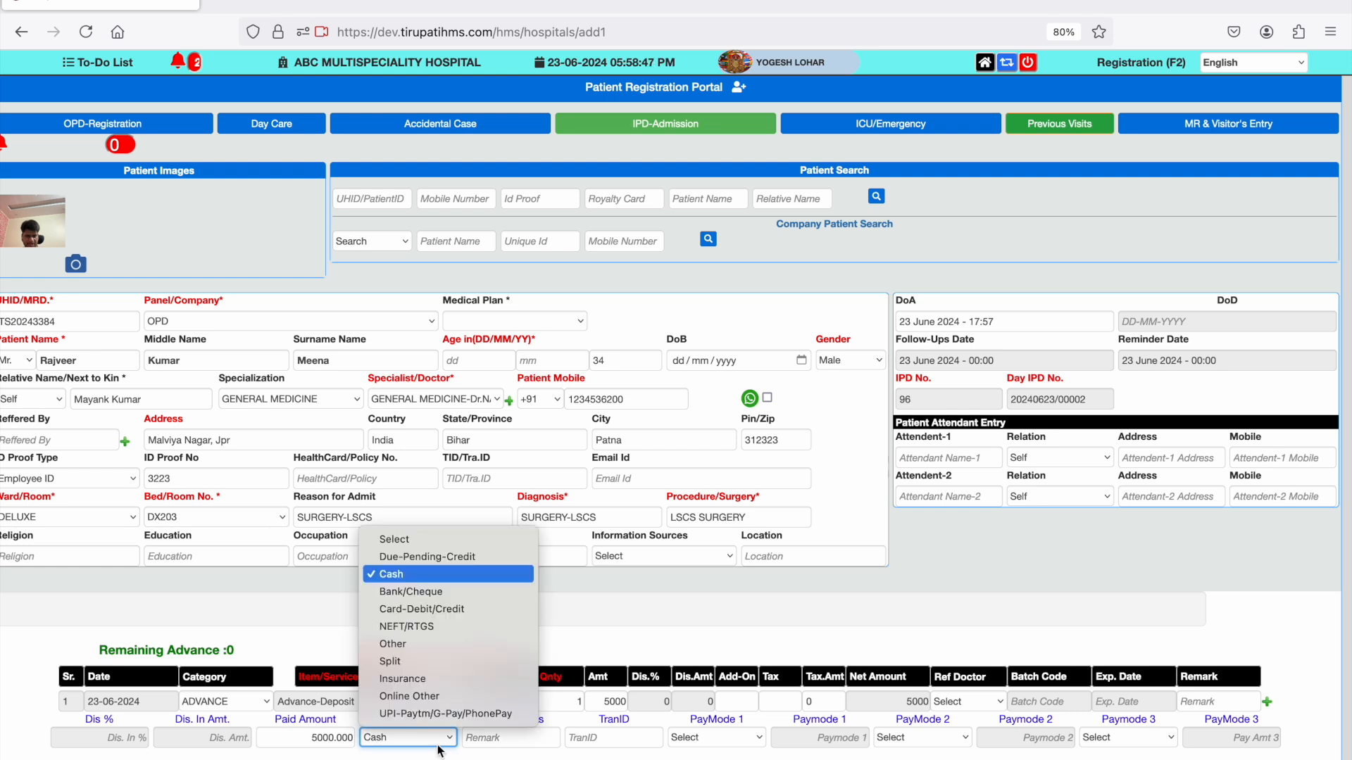
pyautogui.click(444, 710)
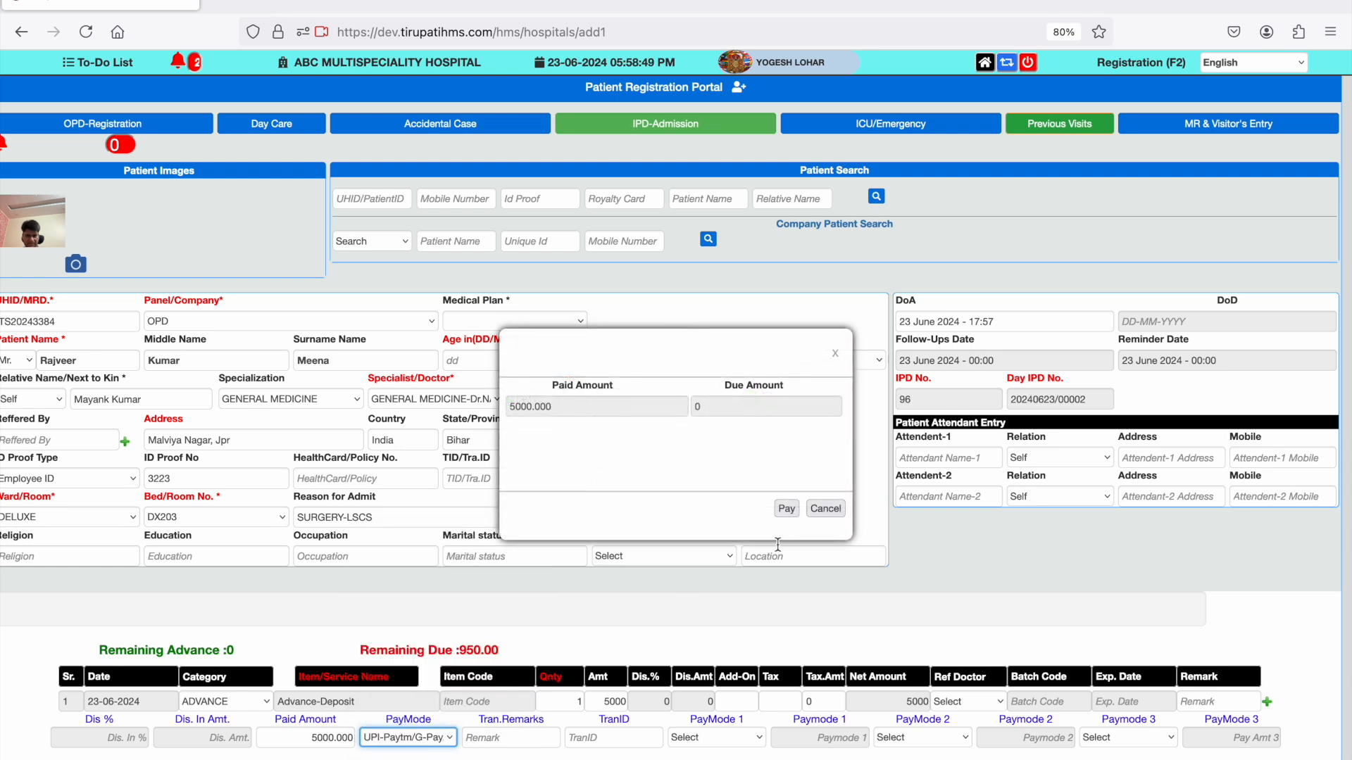
# - Dismiss the payment summary, submit the IPD admission and cancel printing the patient card
pyautogui.click(825, 509)
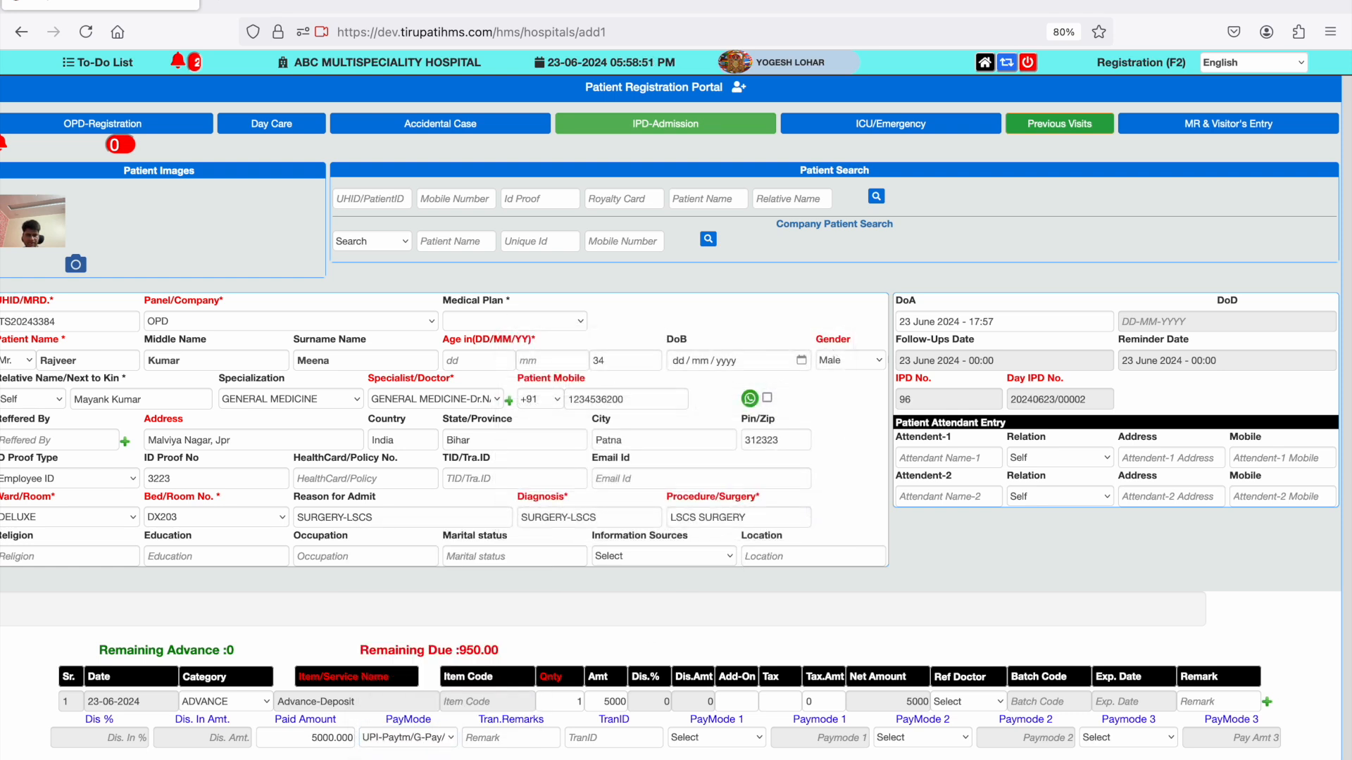
pyautogui.press('Return')
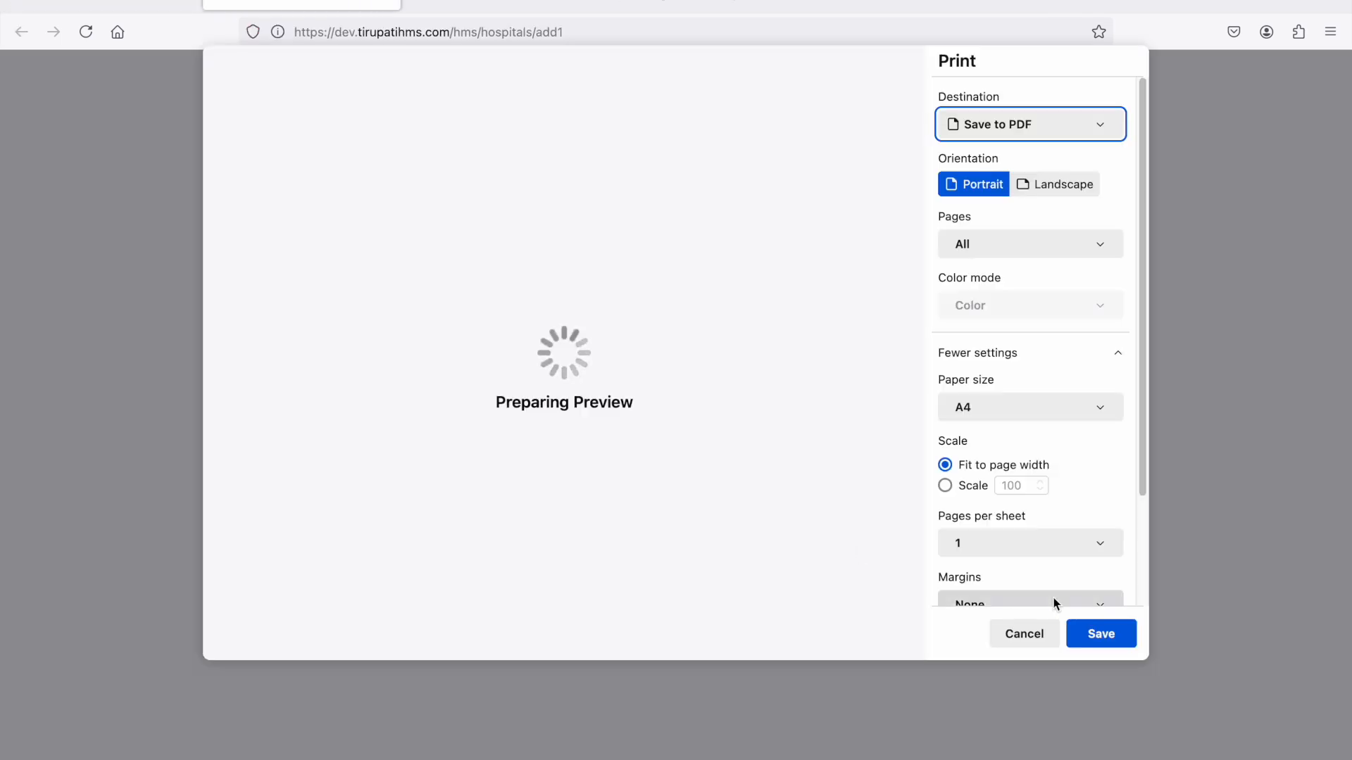
pyautogui.click(1033, 640)
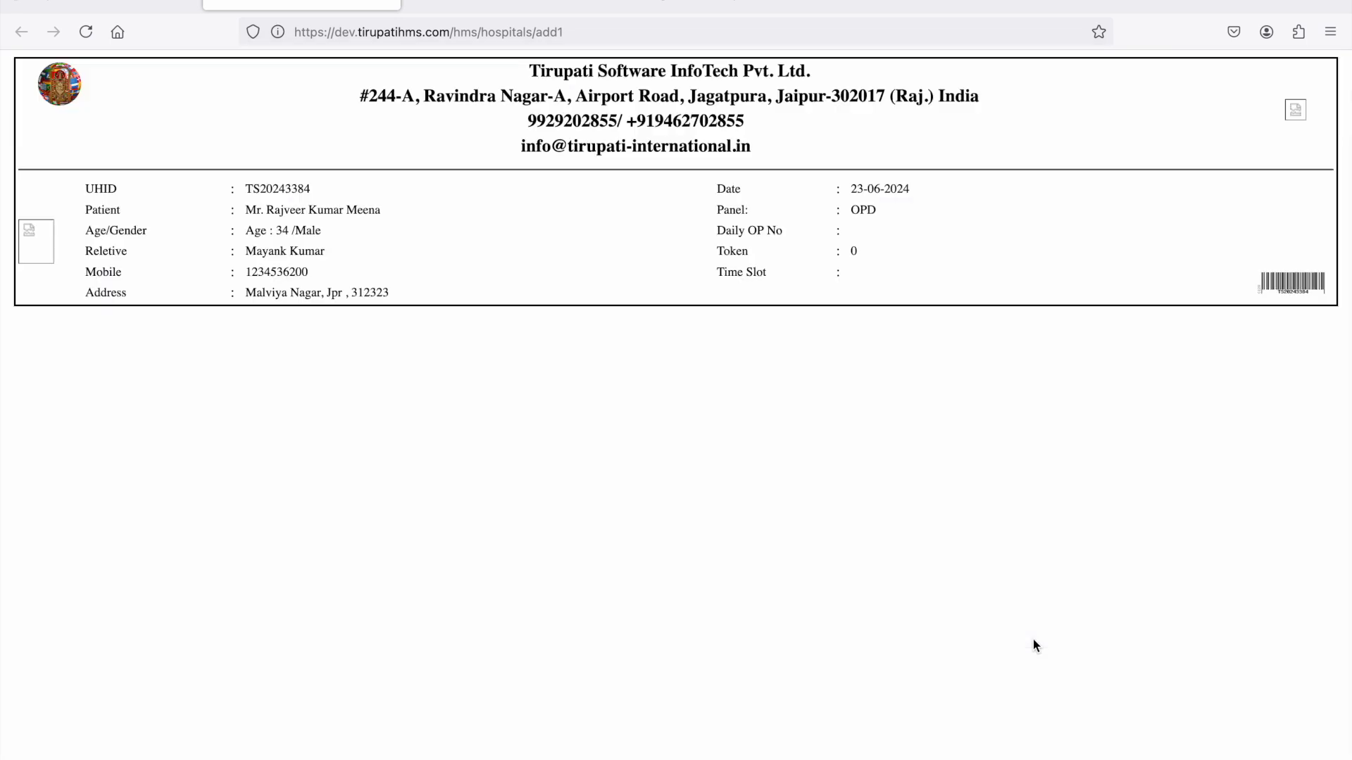
# - Cancel printing the operation consent form and close the admission printouts
pyautogui.click(510, 7)
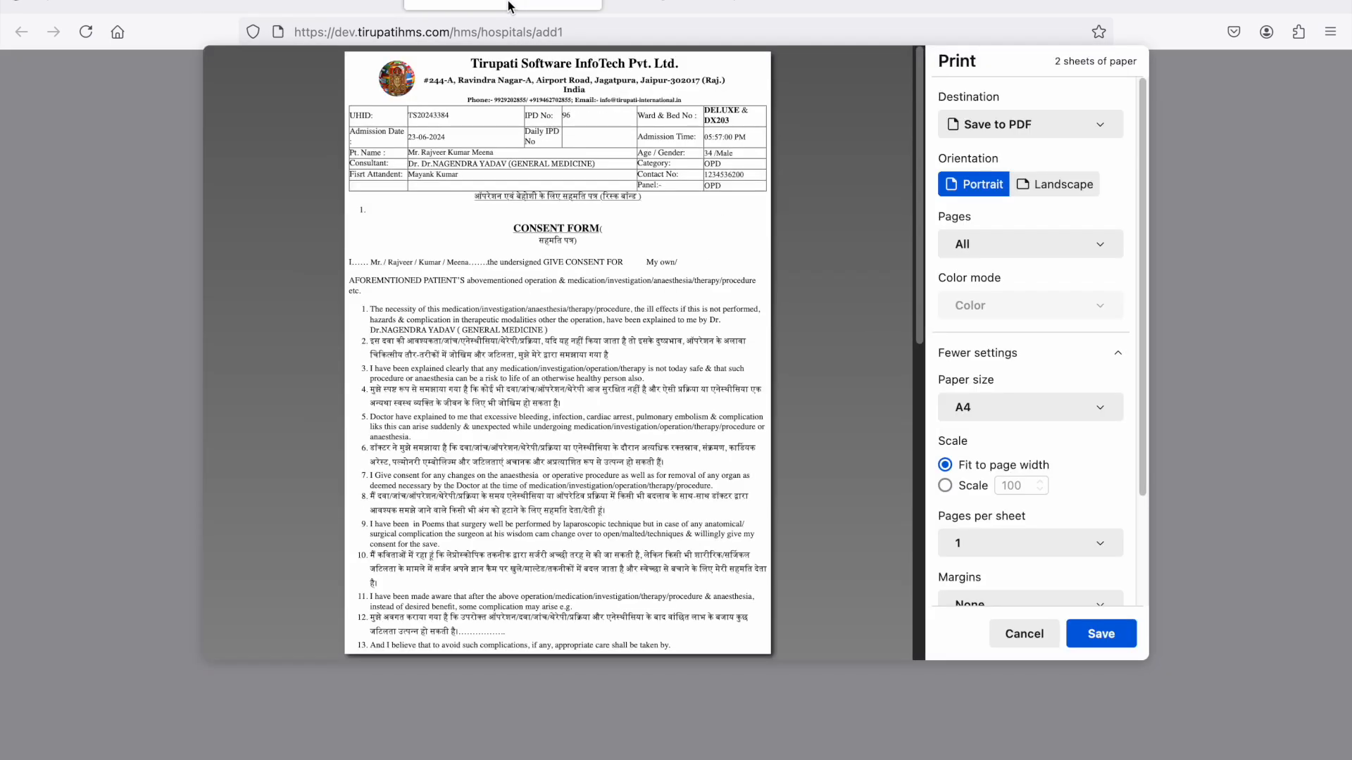
pyautogui.click(1028, 644)
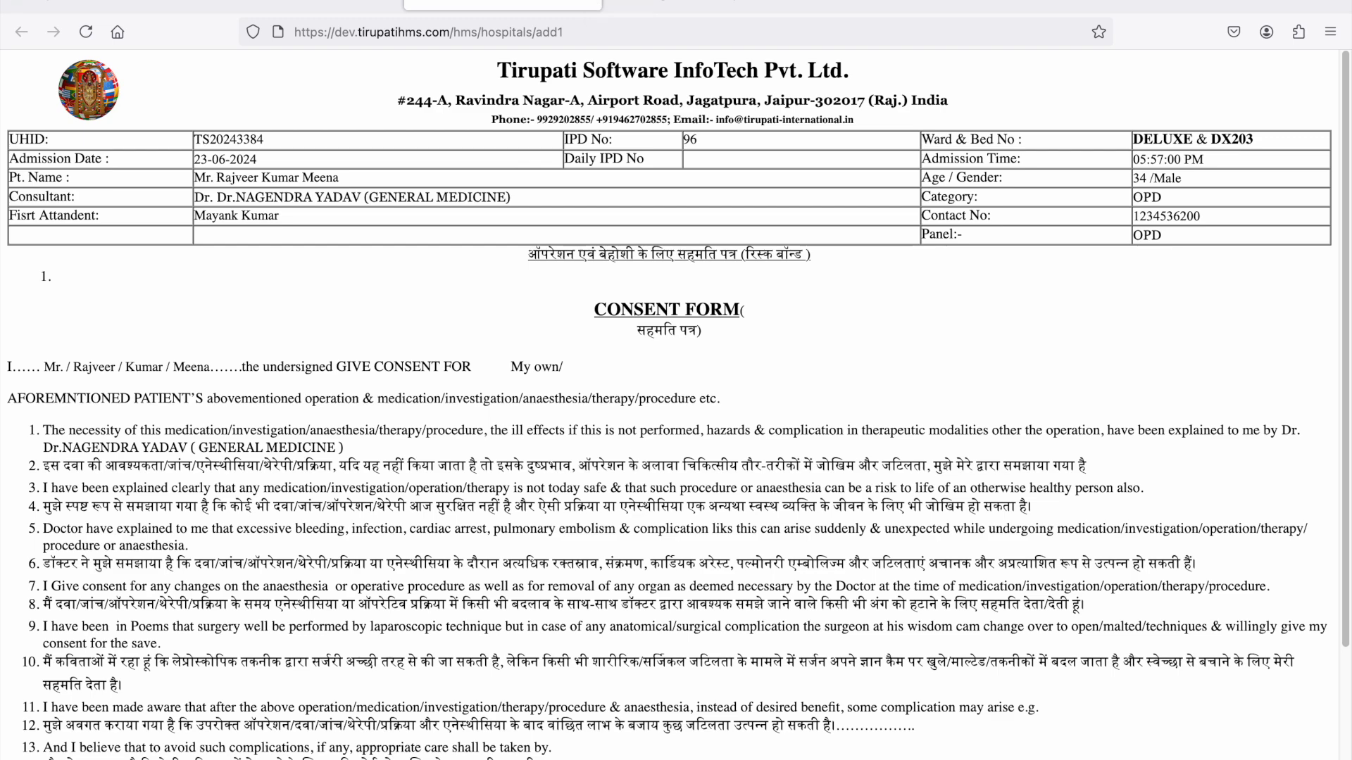
pyautogui.click(389, 2)
pyautogui.click(390, 1)
pyautogui.click(389, 1)
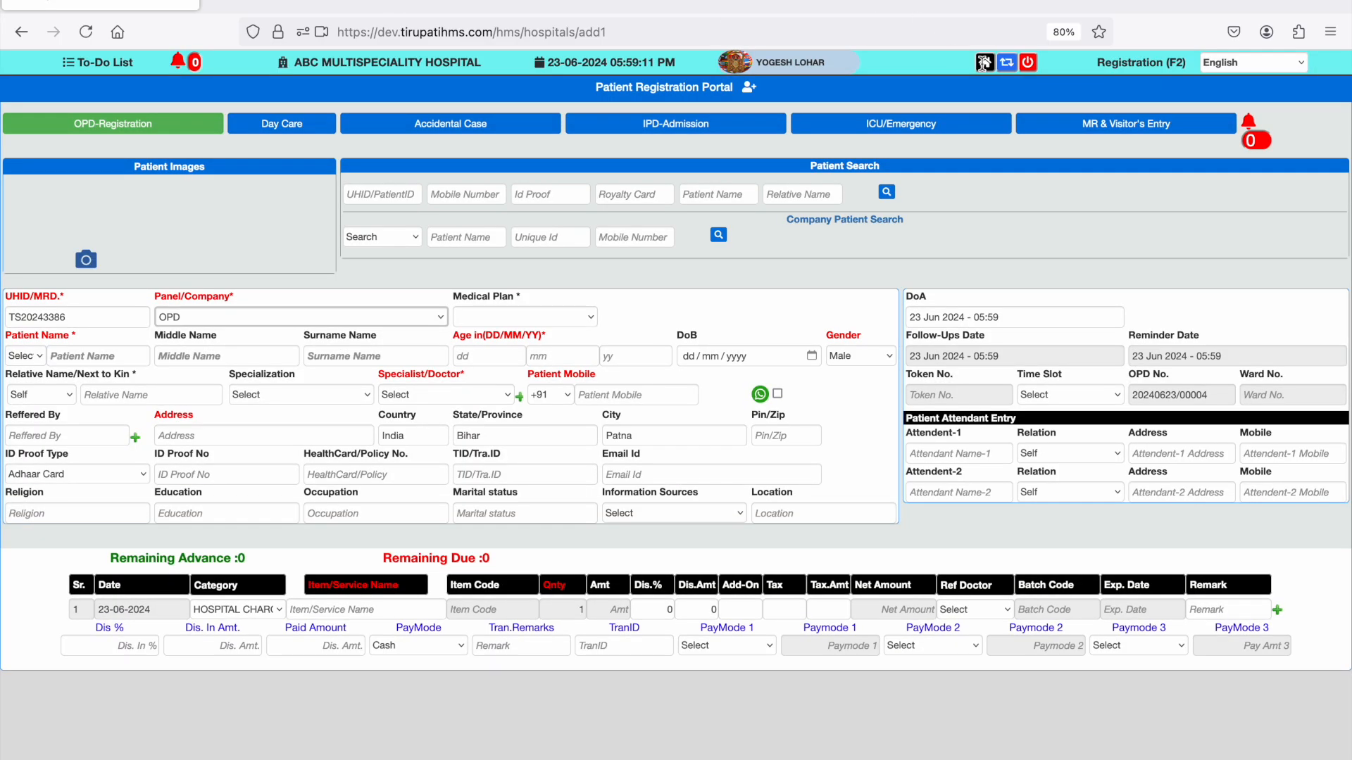
# - Open the IPD Files module and open the Hindi chemotherapy consent format for the newly admitted patient
pyautogui.click(985, 67)
pyautogui.click(976, 190)
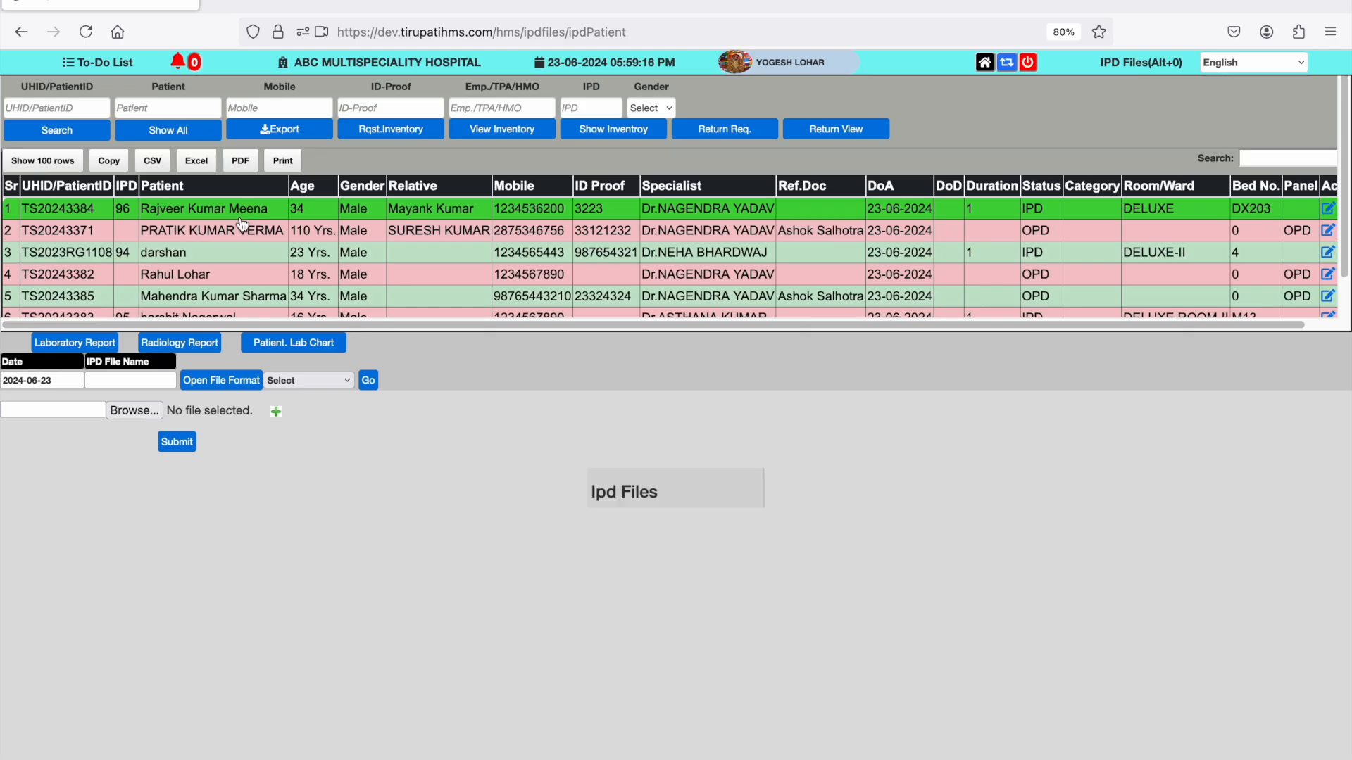
pyautogui.click(309, 384)
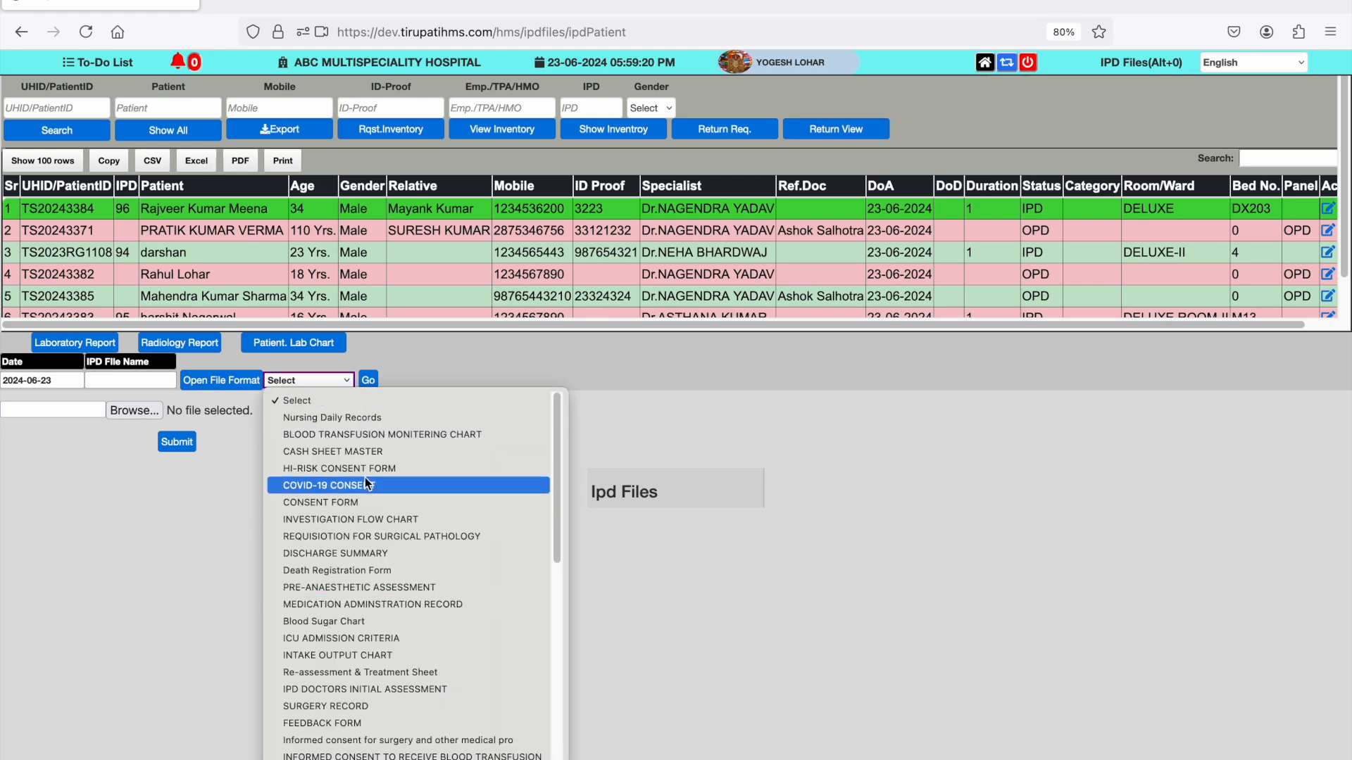
pyautogui.scroll(-10, 373, 559)
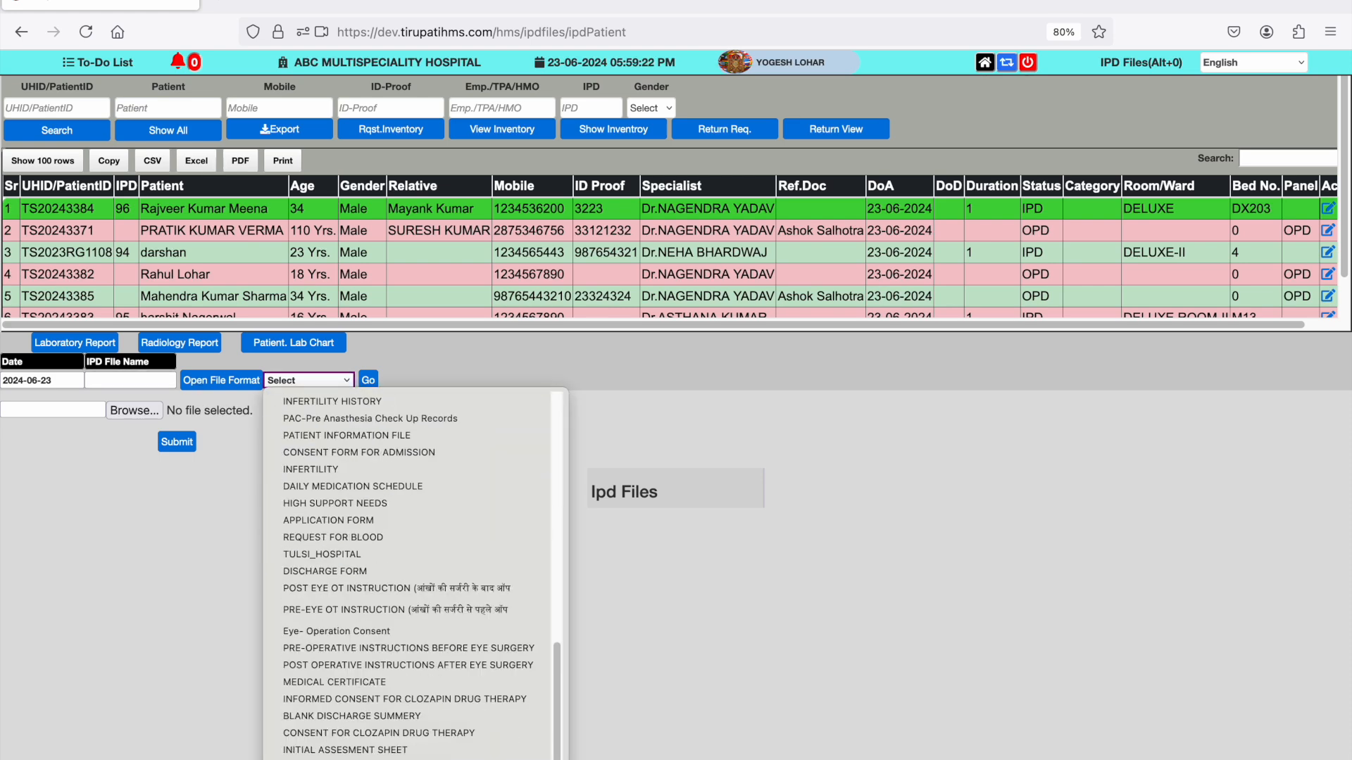
pyautogui.click(373, 759)
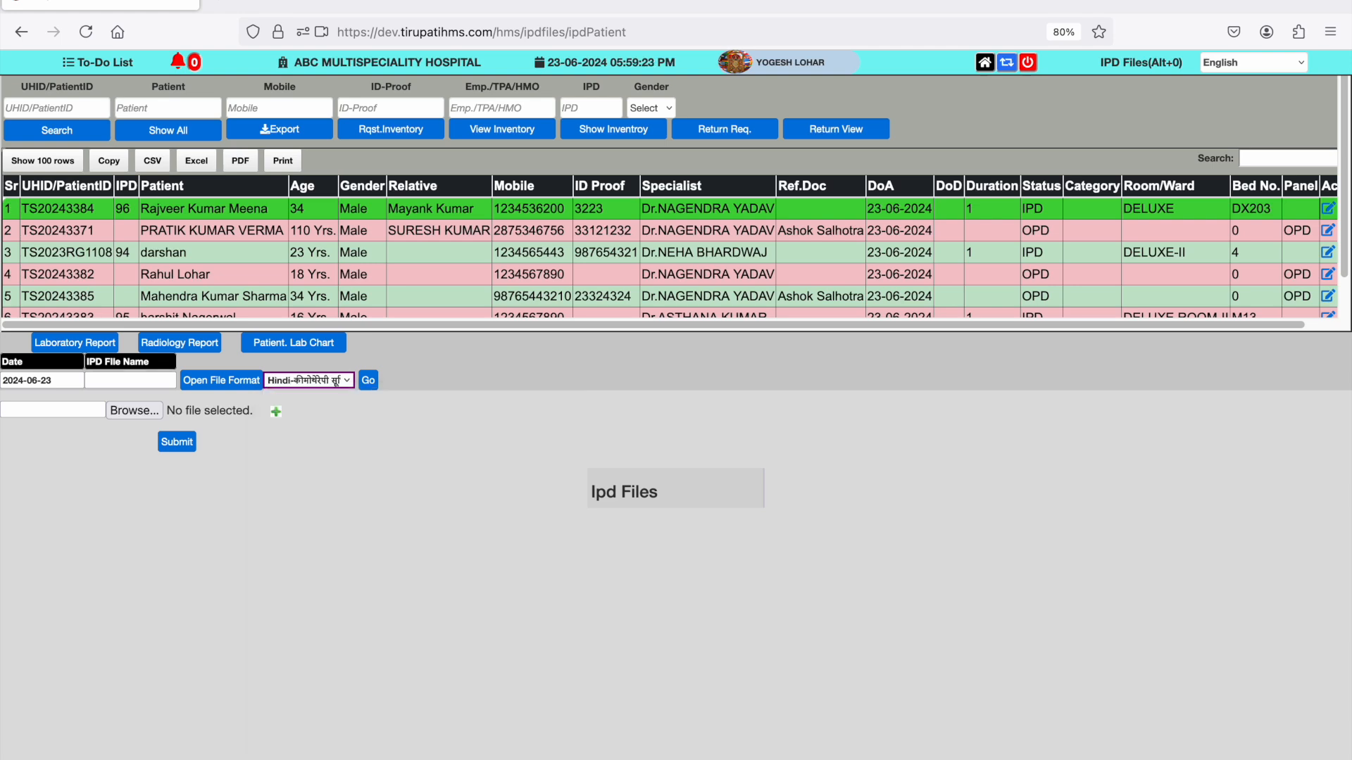
pyautogui.click(369, 380)
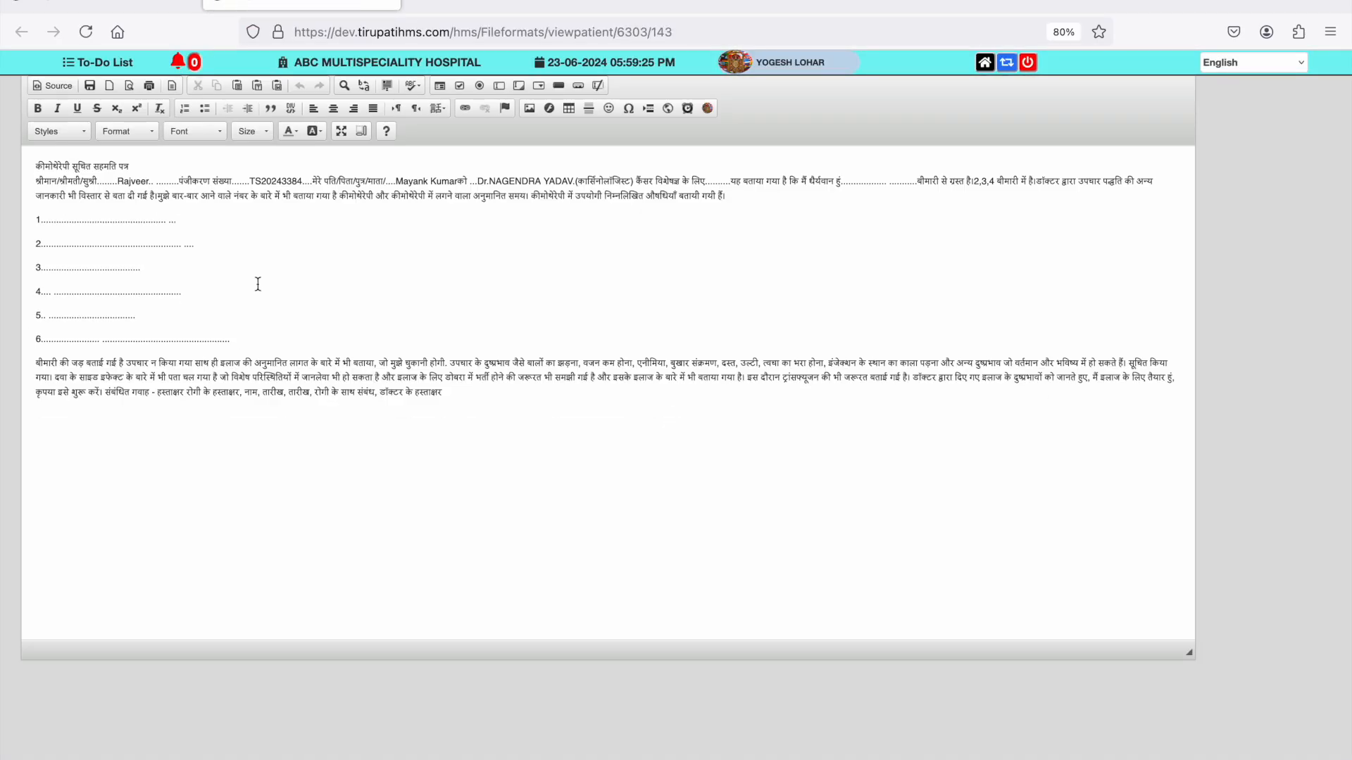
# - Save the chemotherapy consent form, cancel its printing and close the printout
pyautogui.click(91, 85)
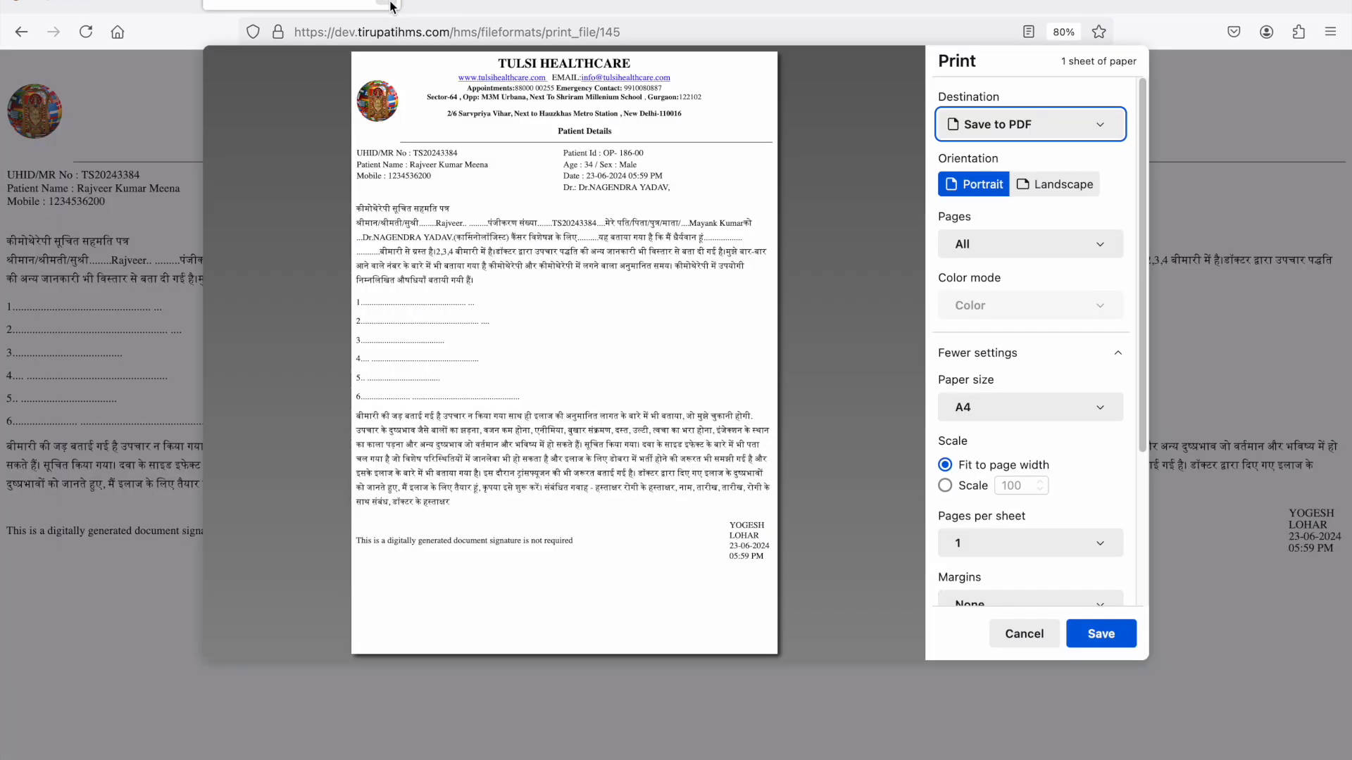
pyautogui.click(1024, 633)
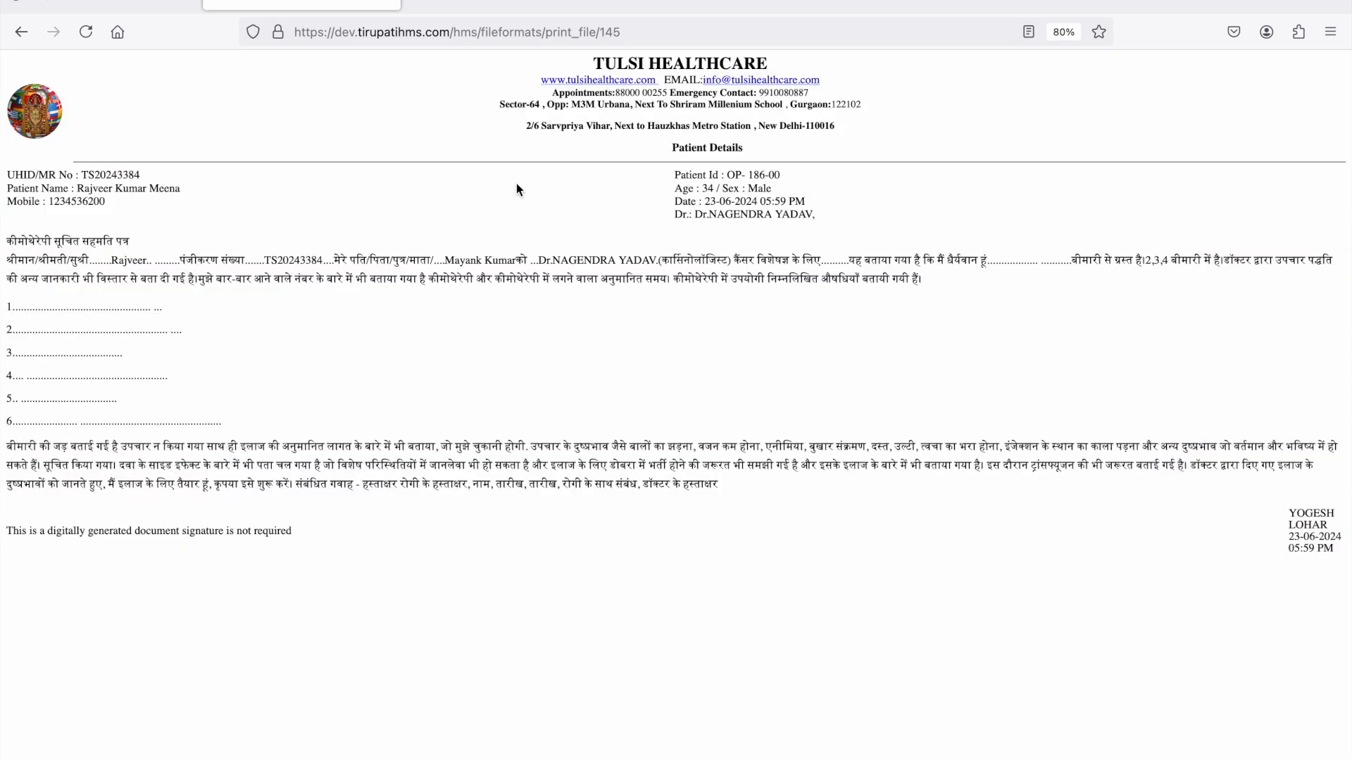
pyautogui.click(387, 3)
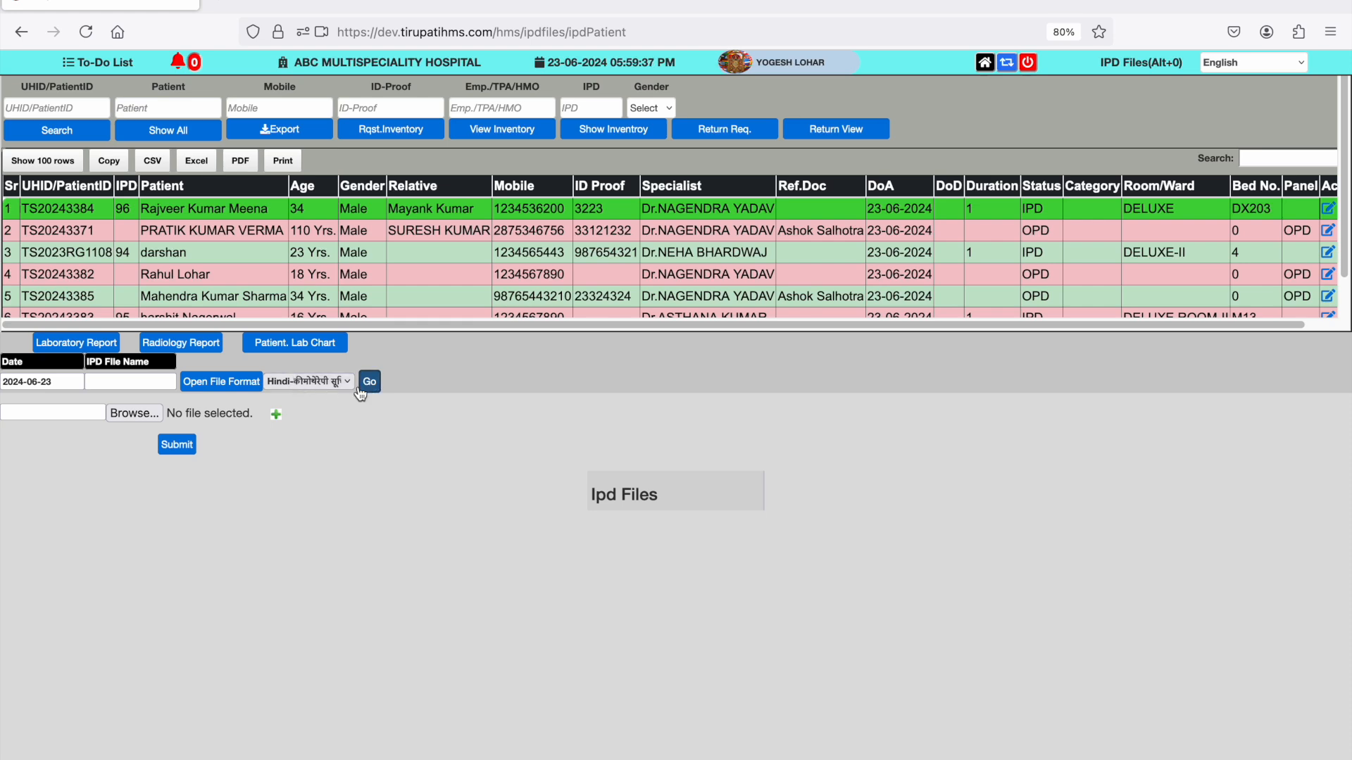
# - Try to submit nursingdos.sql from Downloads as an IPD file without entering a file name
pyautogui.click(154, 412)
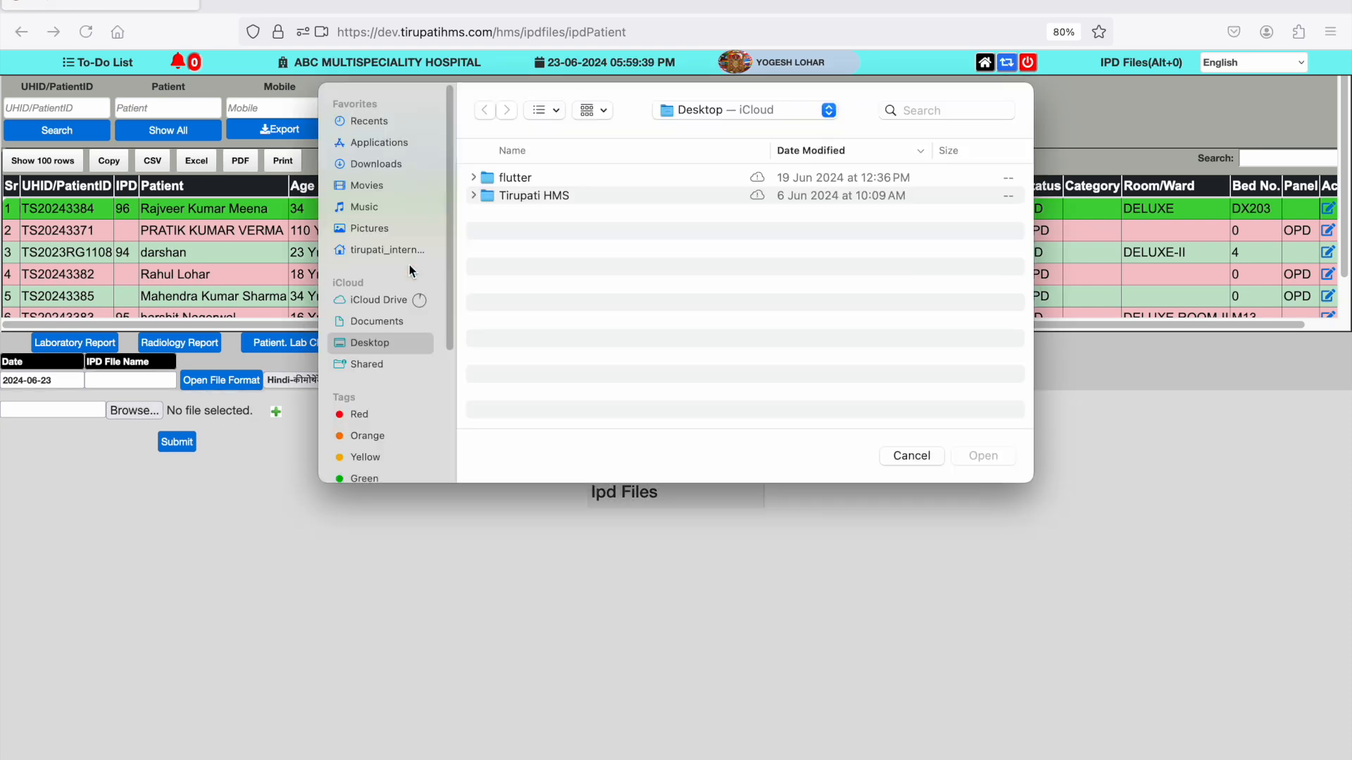
pyautogui.click(394, 166)
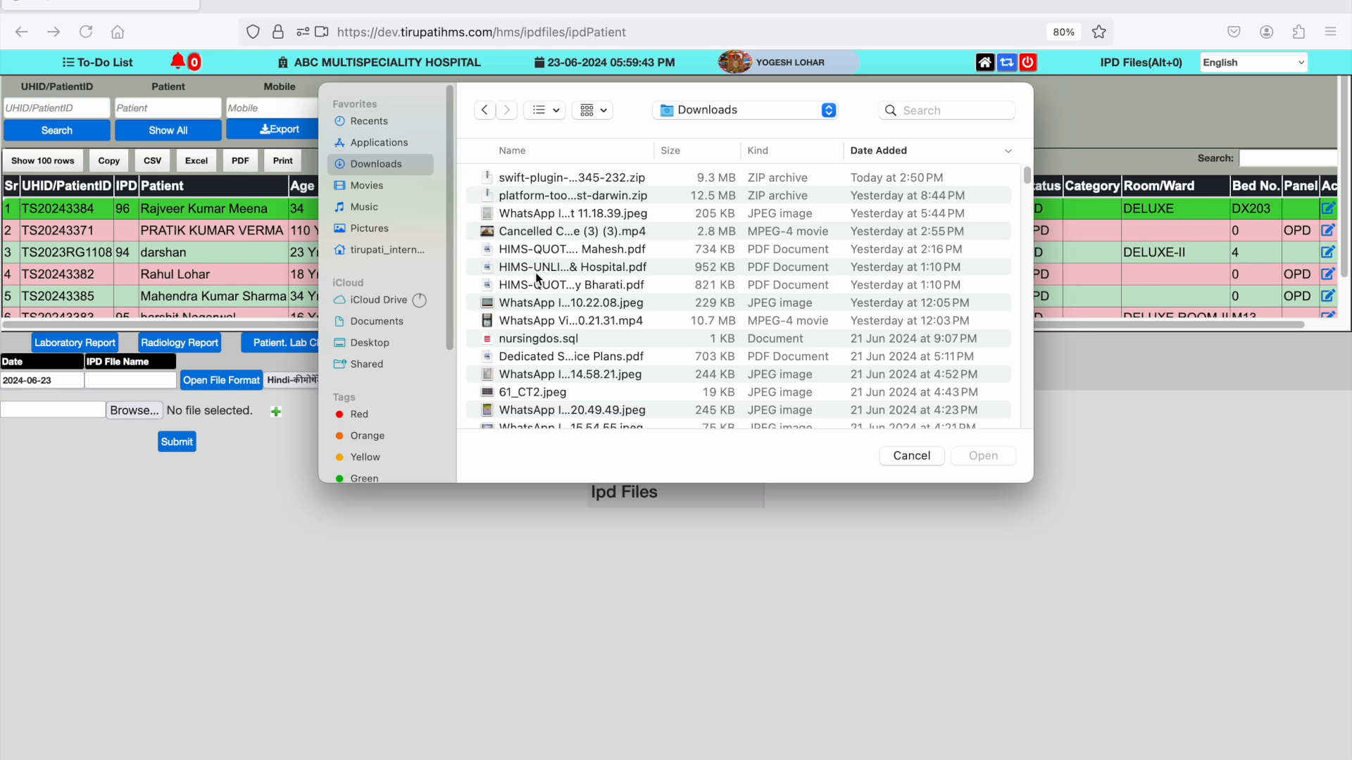
pyautogui.click(534, 340)
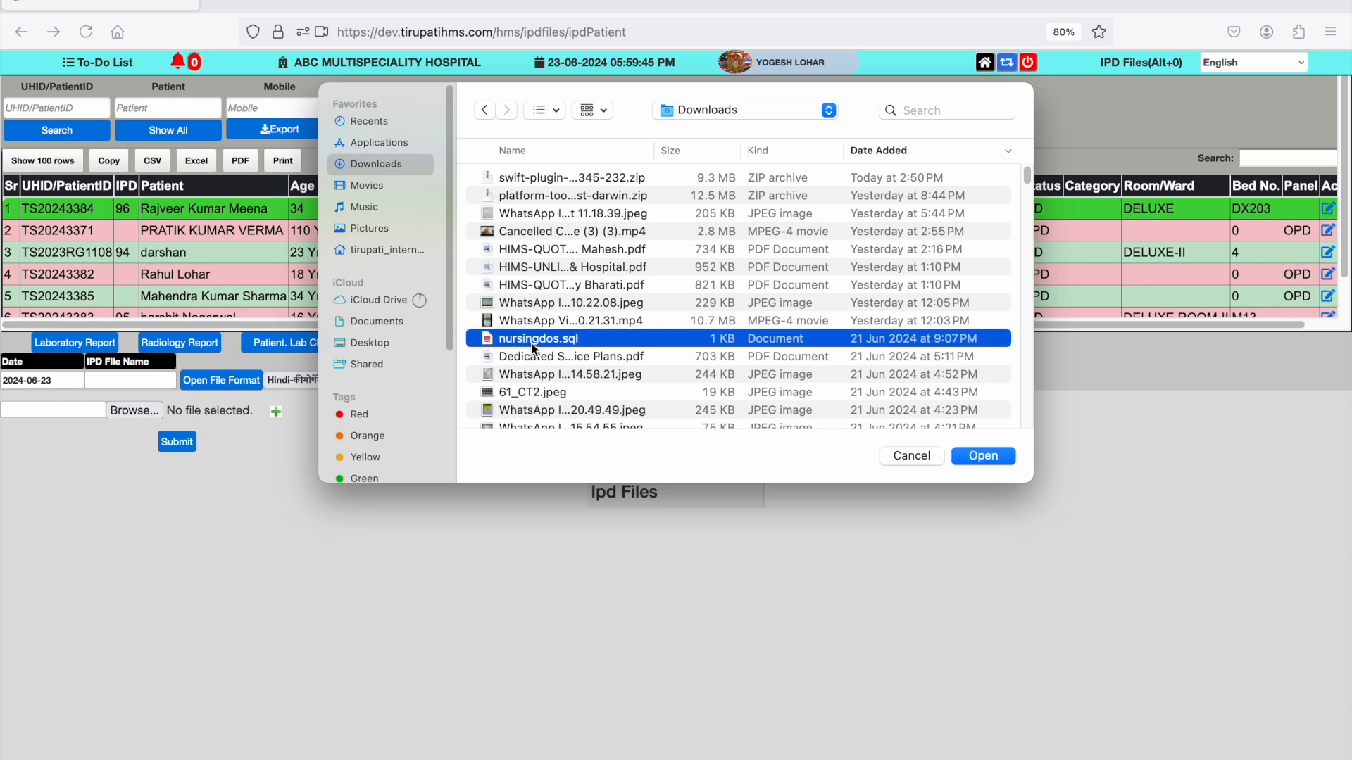
pyautogui.click(982, 455)
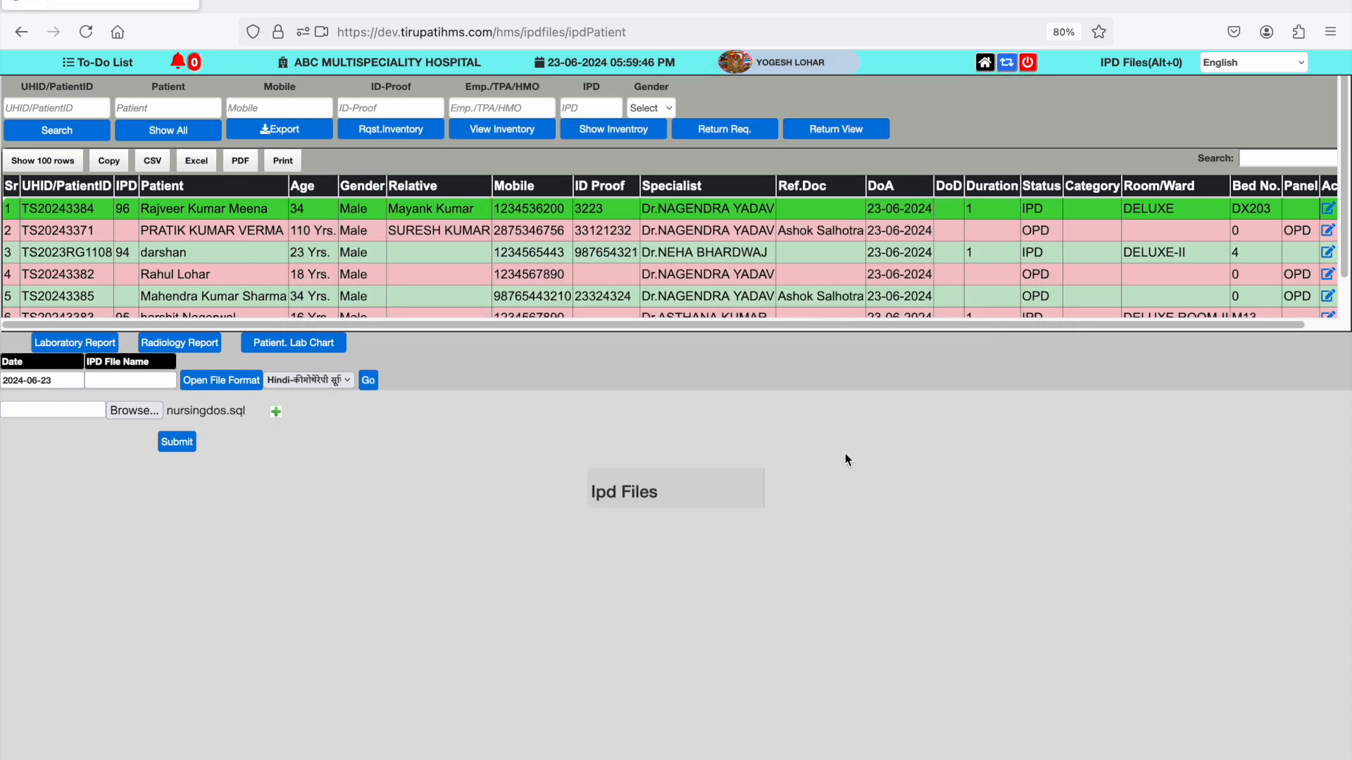
pyautogui.click(176, 444)
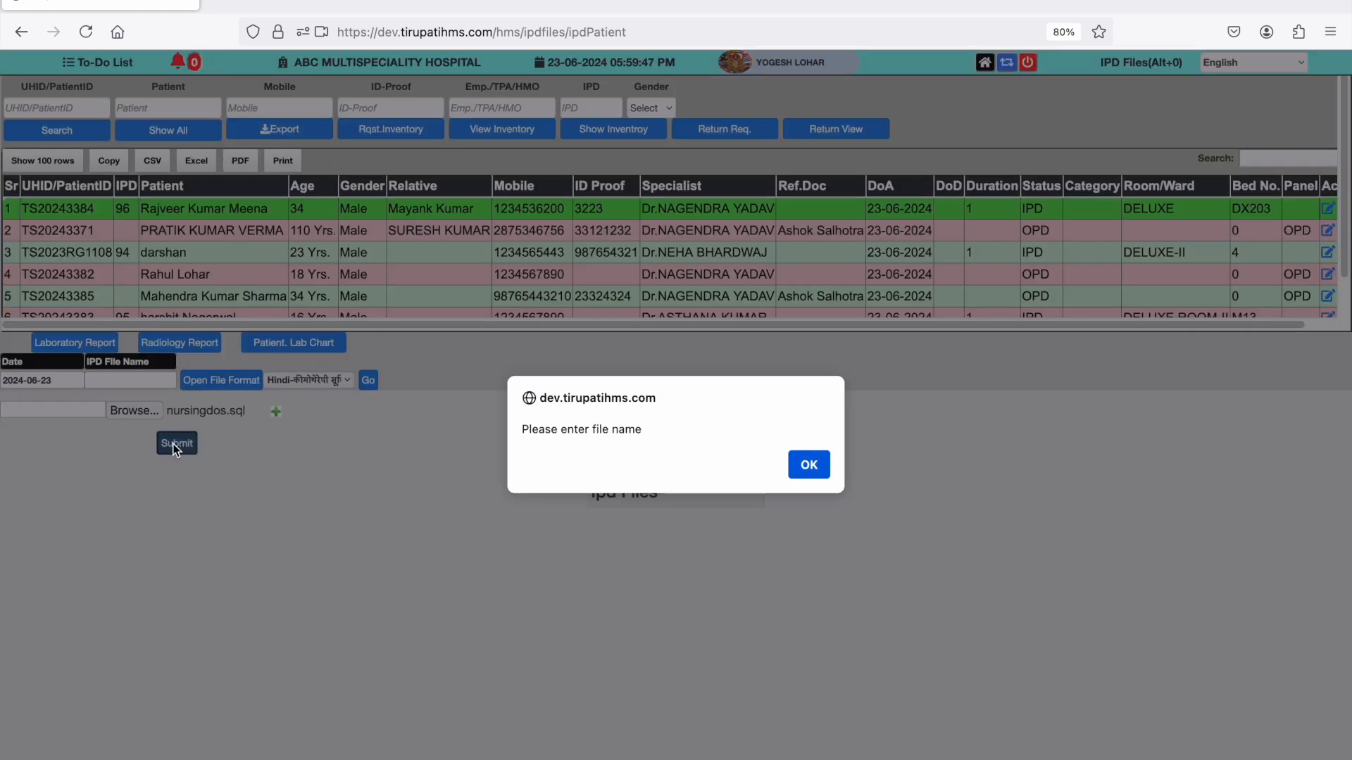
pyautogui.click(809, 465)
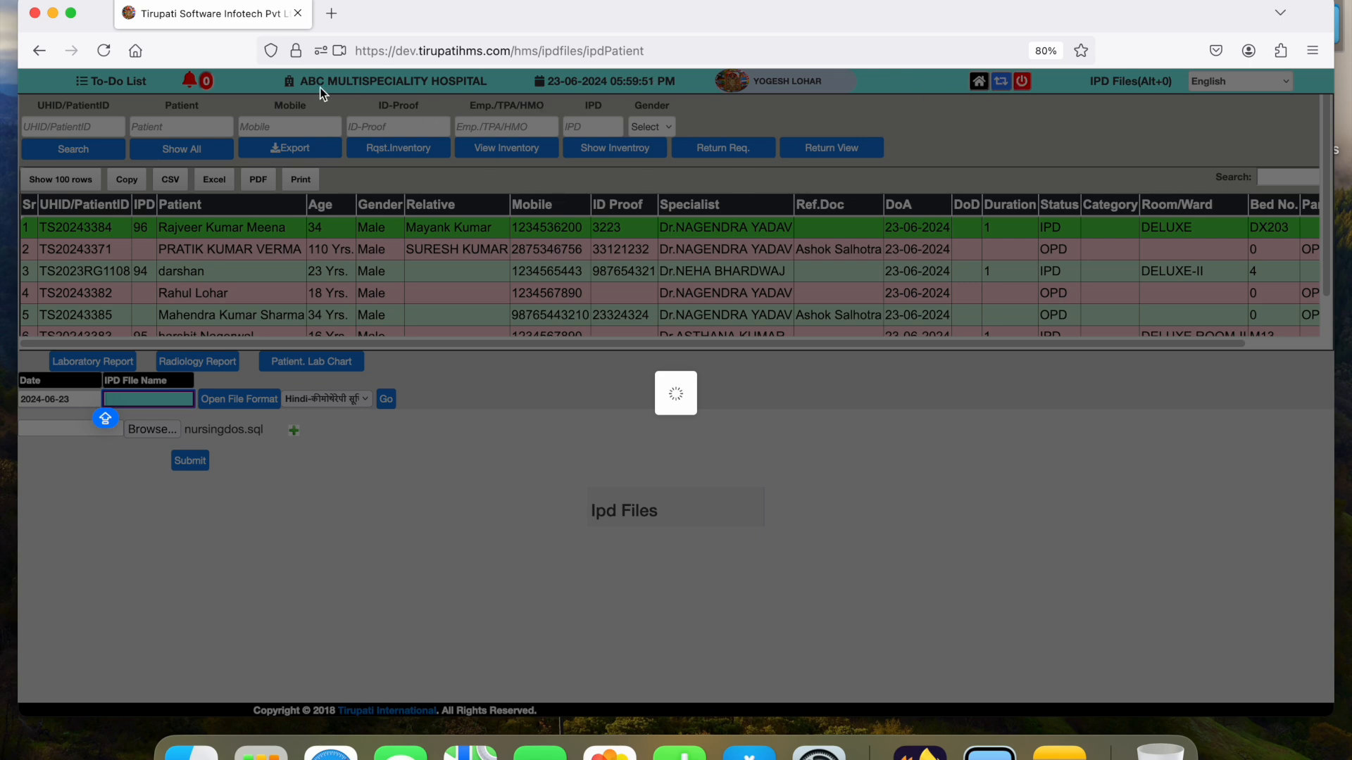
# - Return to the module overview, open IP-Doctor Order and select the newly admitted patient
pyautogui.click(135, 50)
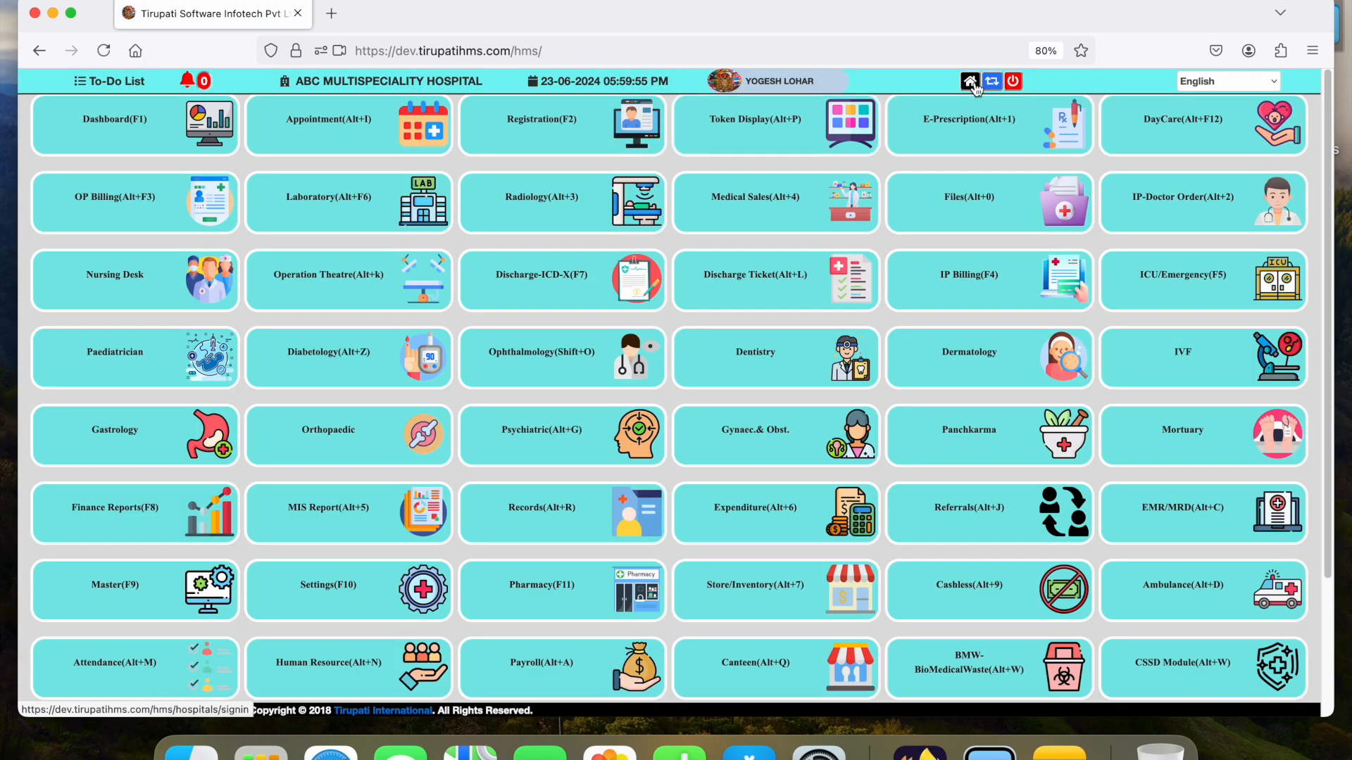
pyautogui.click(71, 14)
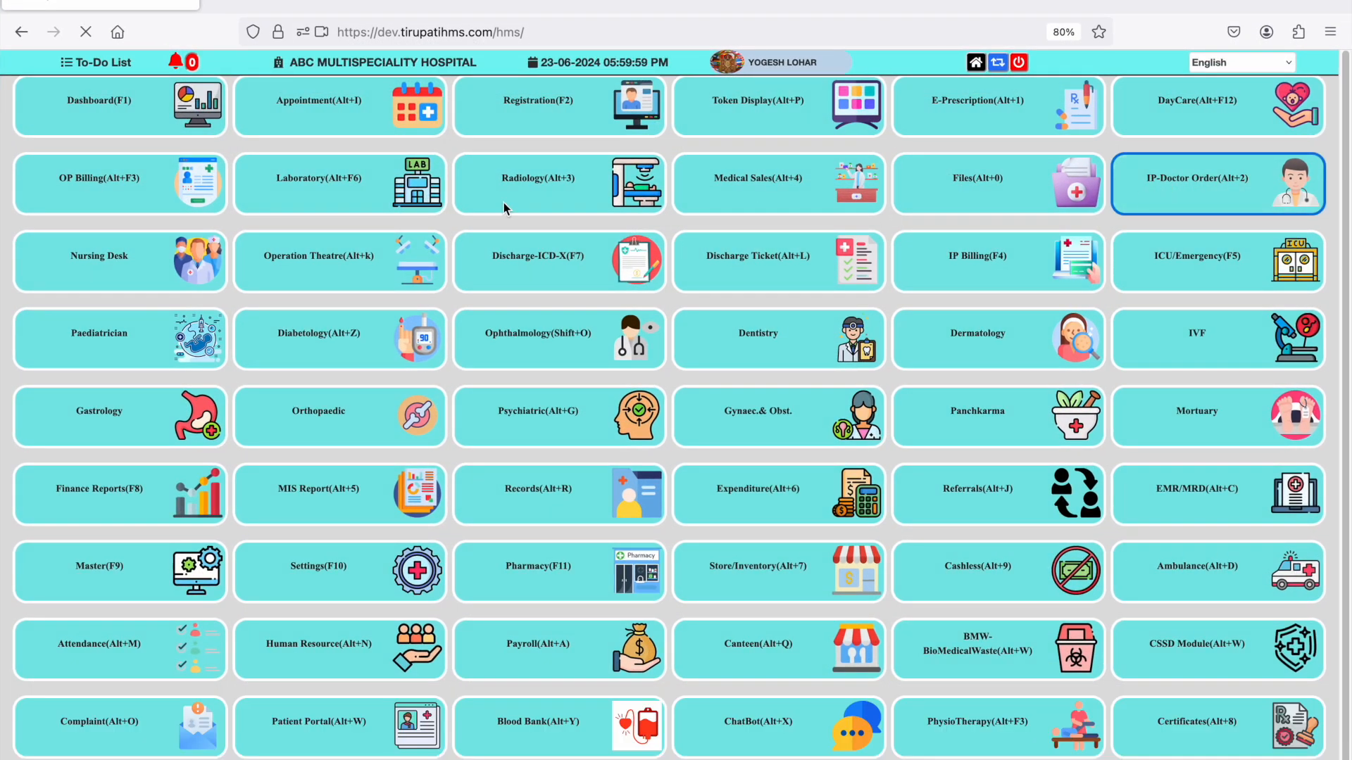
pyautogui.click(1165, 187)
pyautogui.click(260, 203)
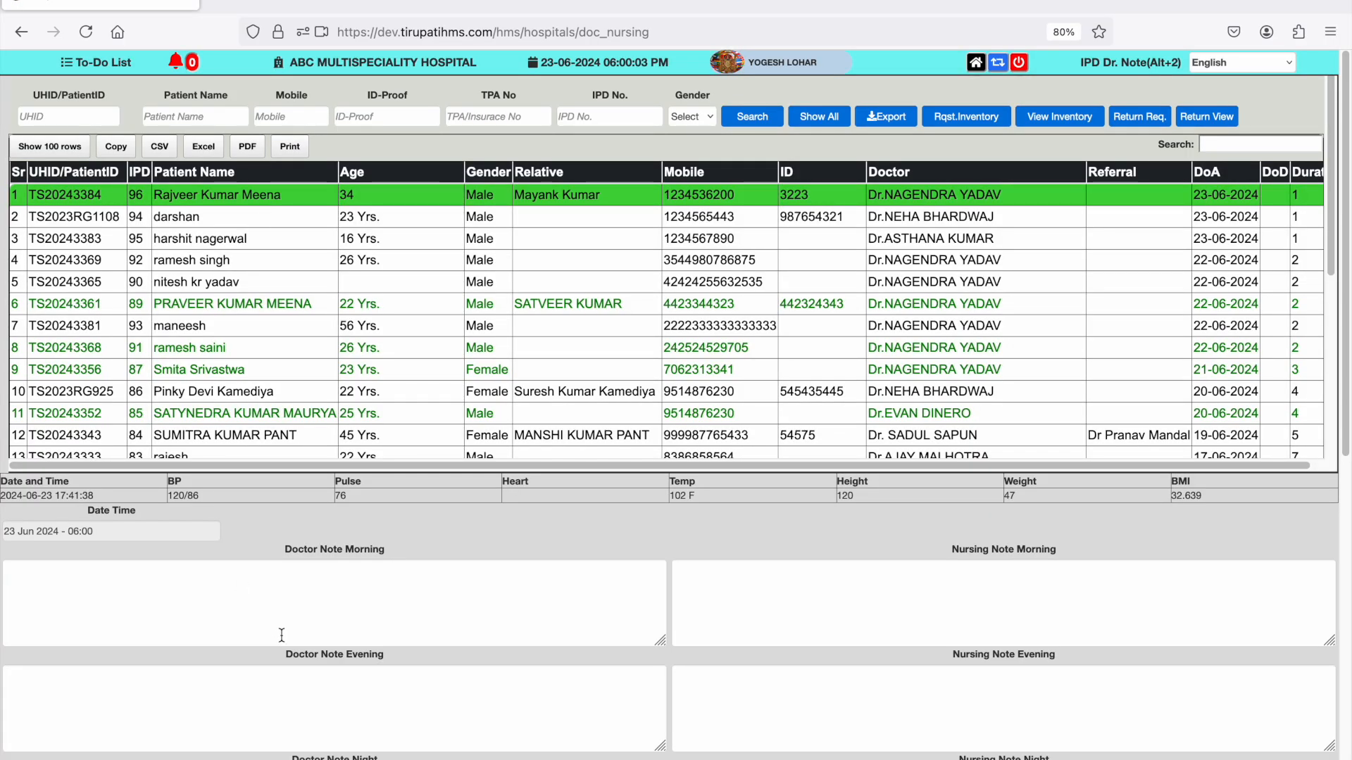
# - Fill the morning notes from templates: fever and chest pain for the doctor, pre-operative treatment and OT schedule for nursing
pyautogui.click(281, 635)
pyautogui.write('P')
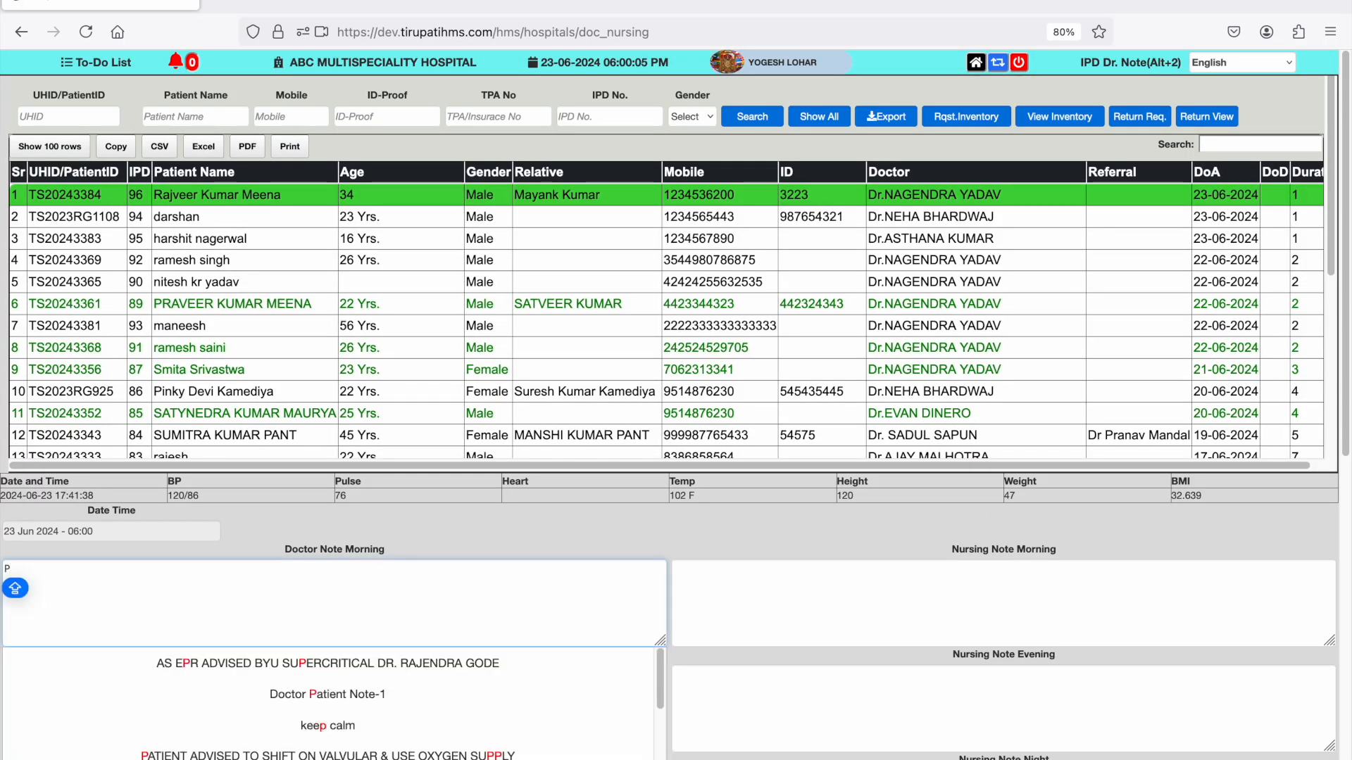
pyautogui.scroll(-2, 334, 633)
pyautogui.click(387, 725)
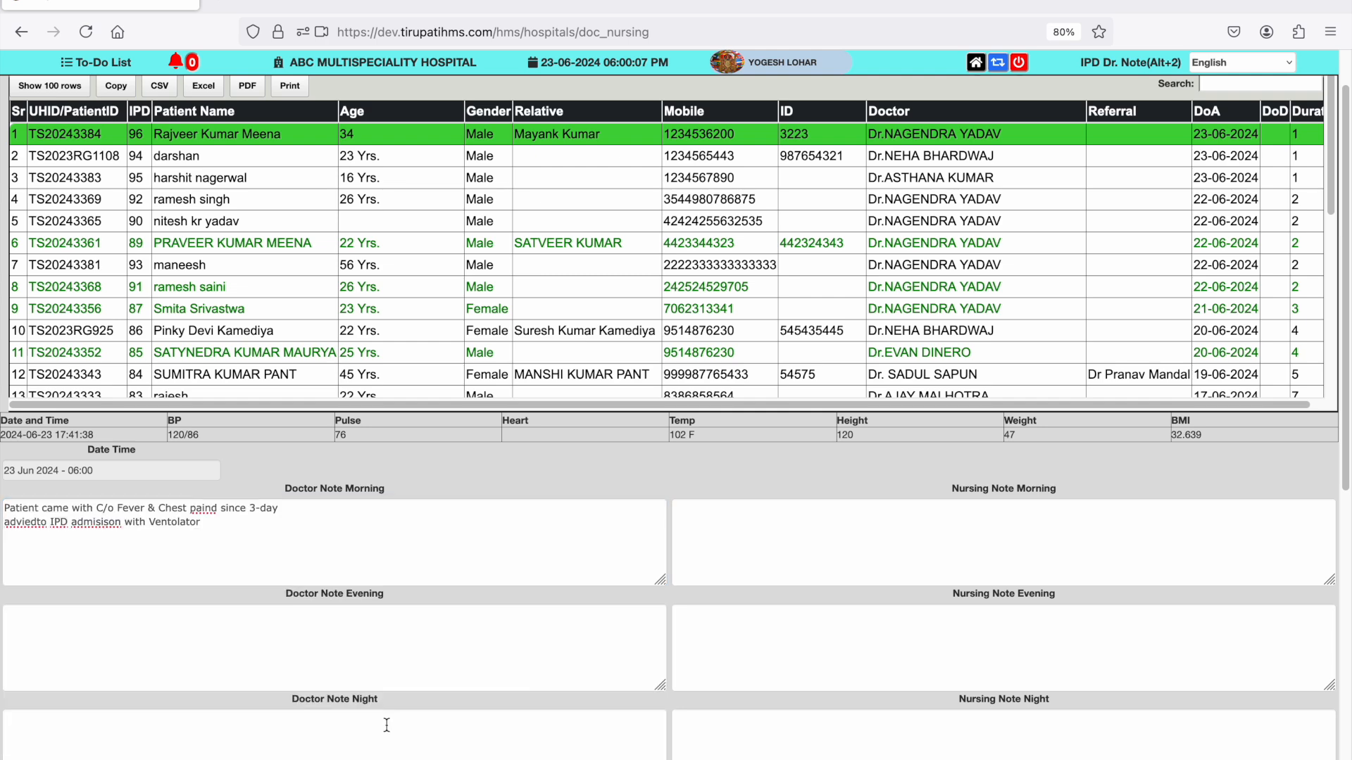
pyautogui.click(886, 545)
pyautogui.write('A')
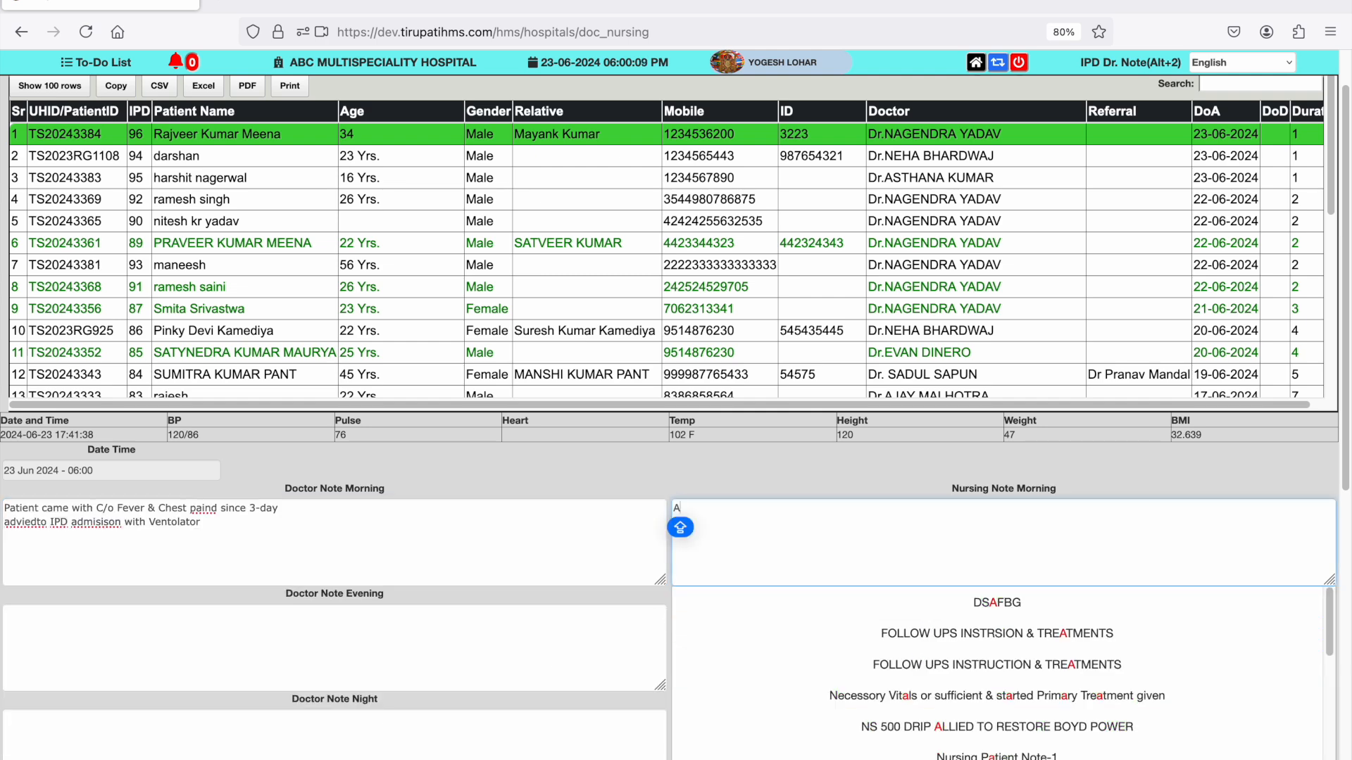
pyautogui.click(997, 665)
# - Fill the evening notes from templates: IV Canulla, Dispovan, NS 500 Ml for the doctor; "IV Cannula injected for primary treatment" for nursing
pyautogui.write('A')
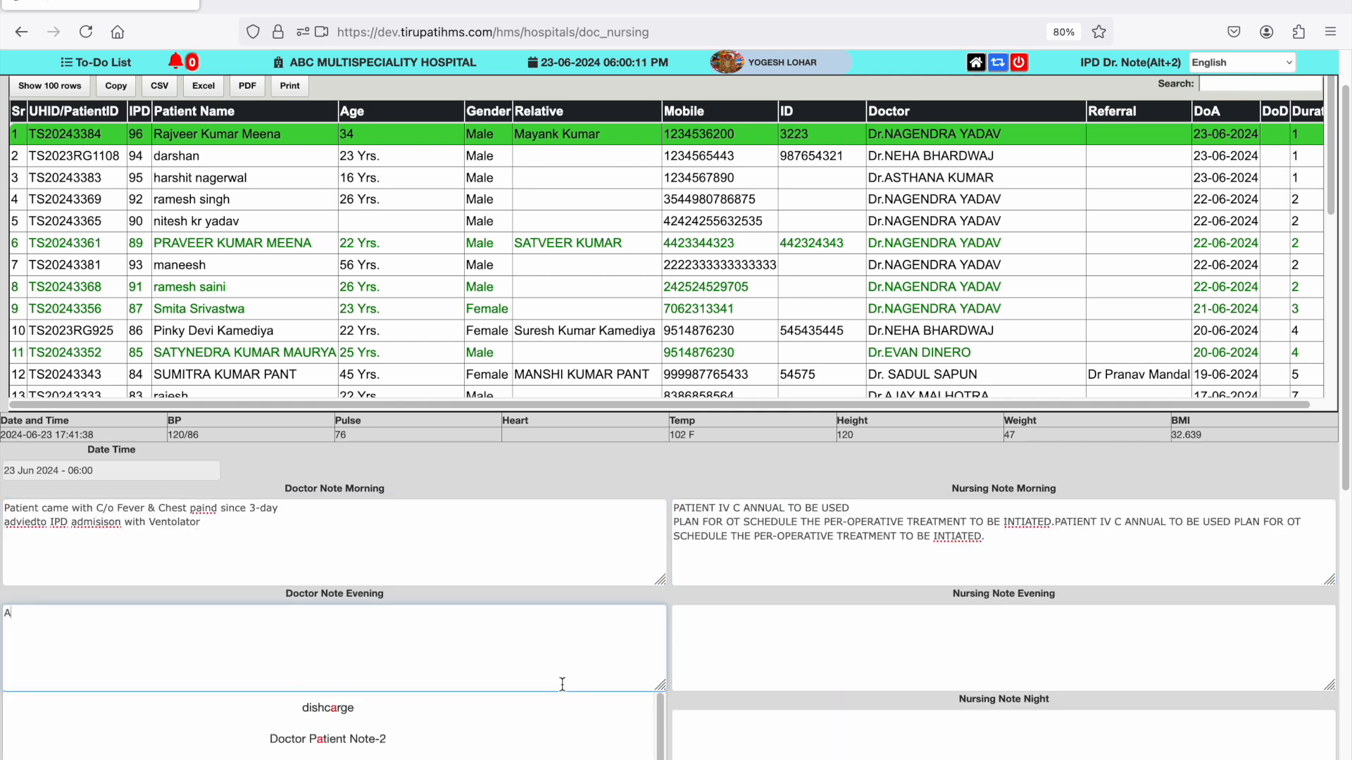
pyautogui.click(557, 756)
pyautogui.click(830, 662)
pyautogui.write('A')
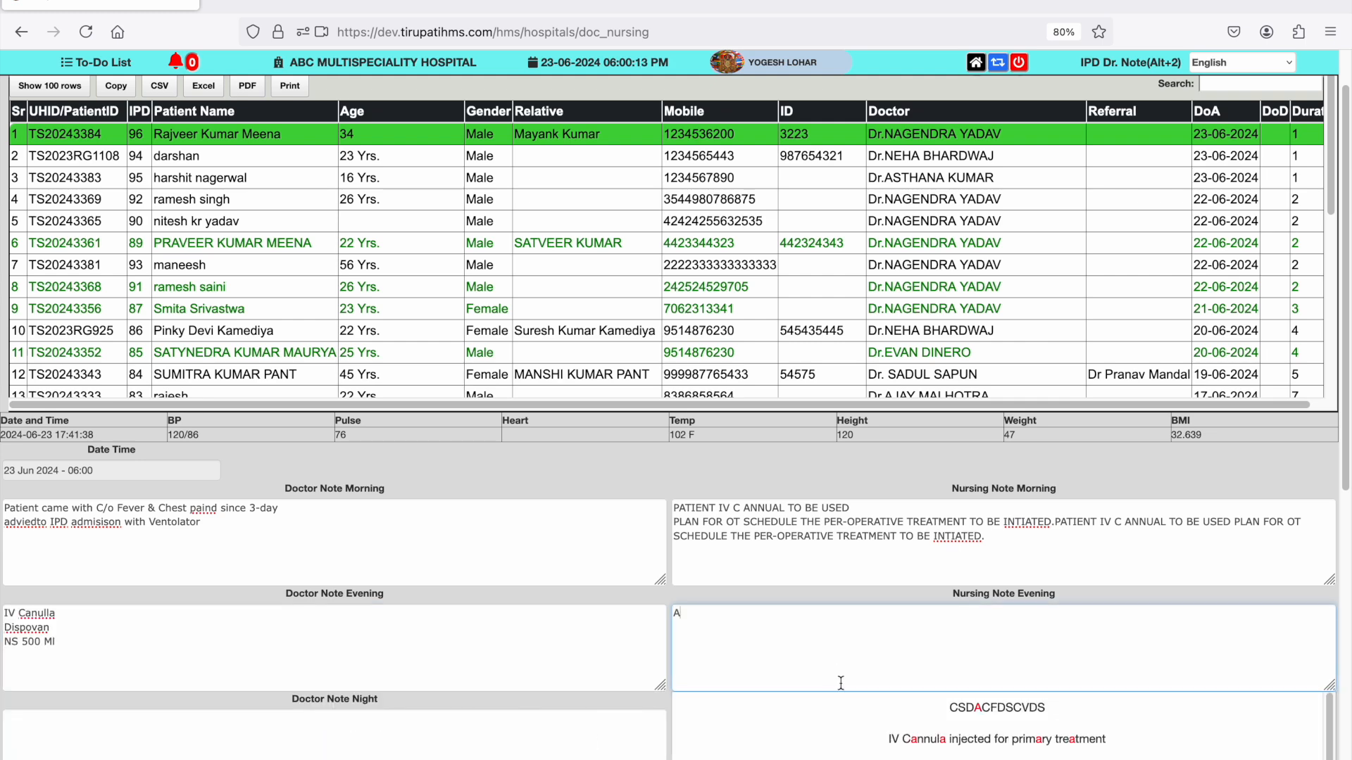
pyautogui.click(893, 738)
# - Choose CALPOL TAB(15TAB) as the first drug in the Medicine Advice section
pyautogui.scroll(-5, 893, 739)
pyautogui.scroll(-1, 892, 739)
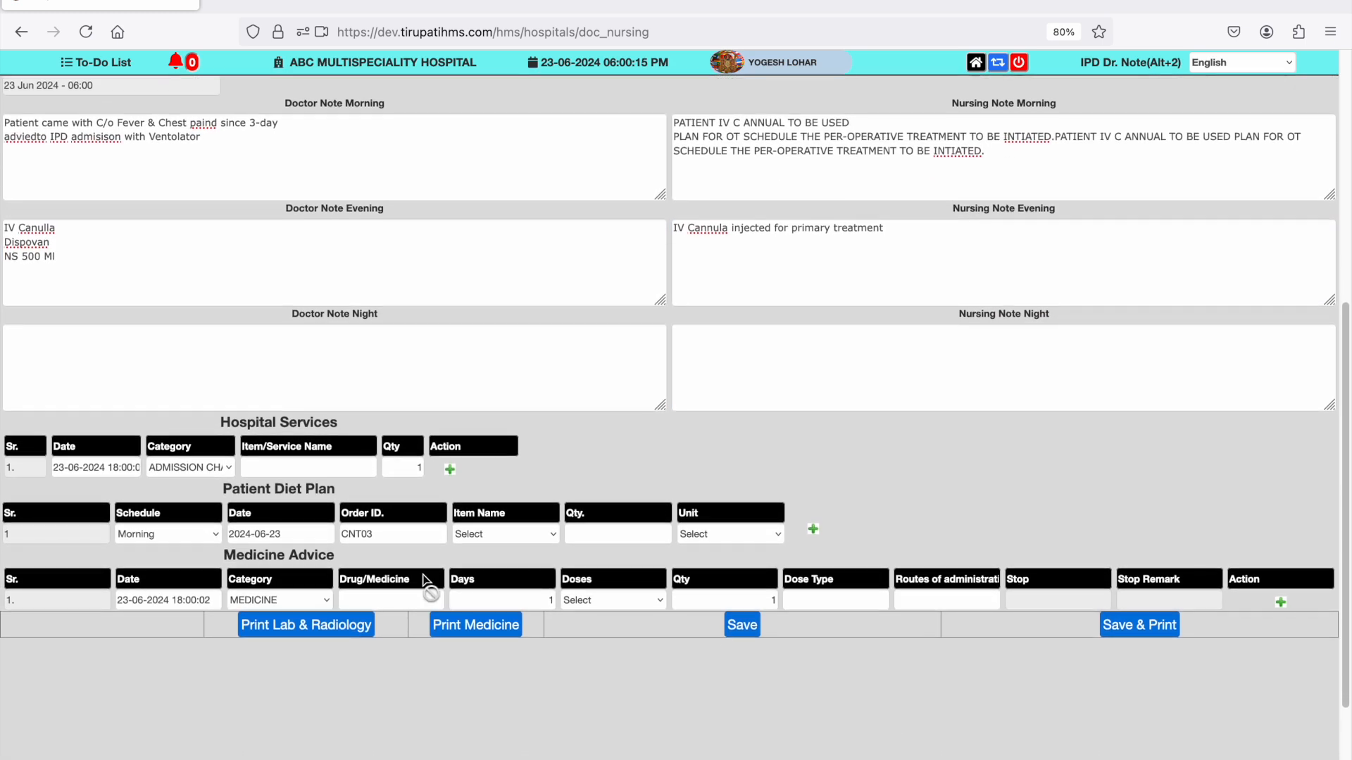
pyautogui.click(368, 591)
pyautogui.write('CAL')
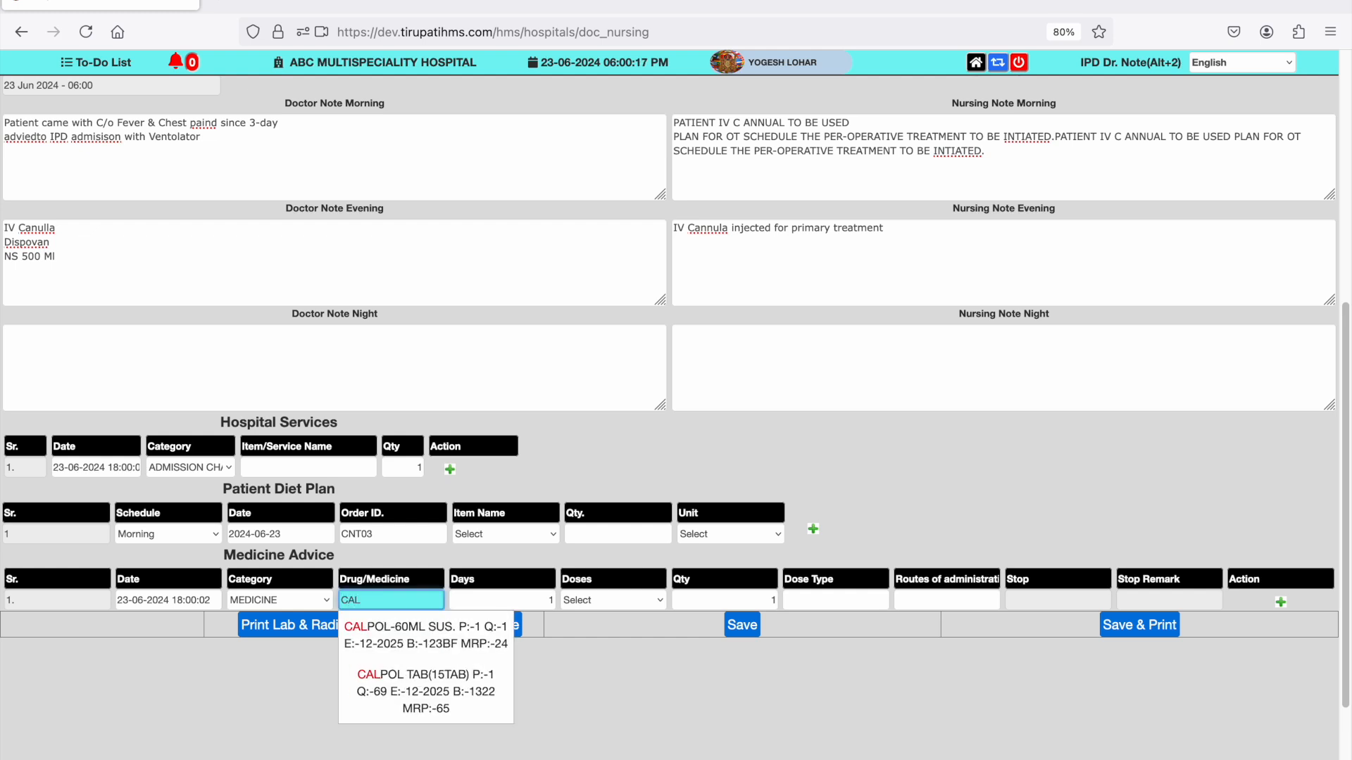
pyautogui.write('PO')
pyautogui.press('Down')
pyautogui.press('Down')
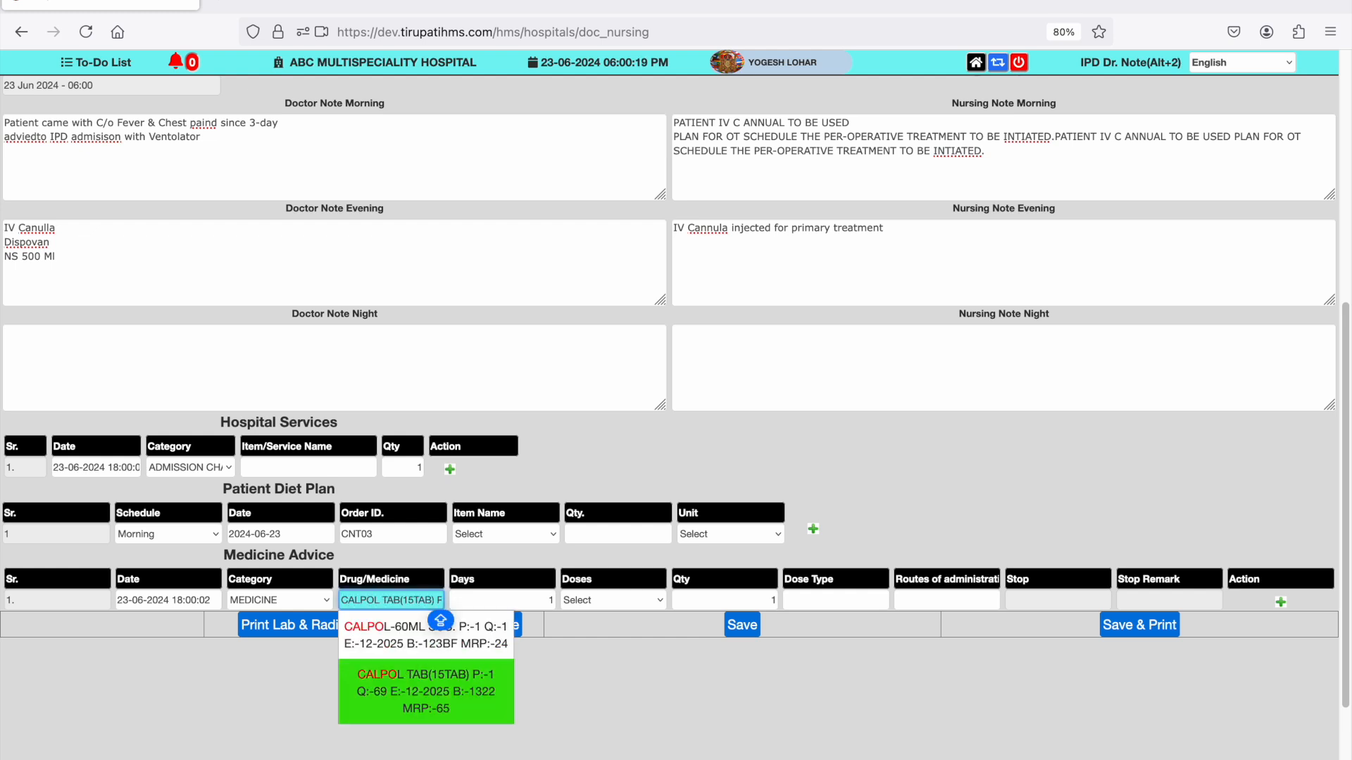
pyautogui.press('Return')
# - Prescribe the Calpol tablets for 3 days with the dose TDS(1-1-1)
pyautogui.write('3')
pyautogui.press('Tab')
pyautogui.press('t')
pyautogui.press('Tab')
pyautogui.press('Tab')
# - Set the Calpol dose type to Orally Consumed
pyautogui.press('capslock')
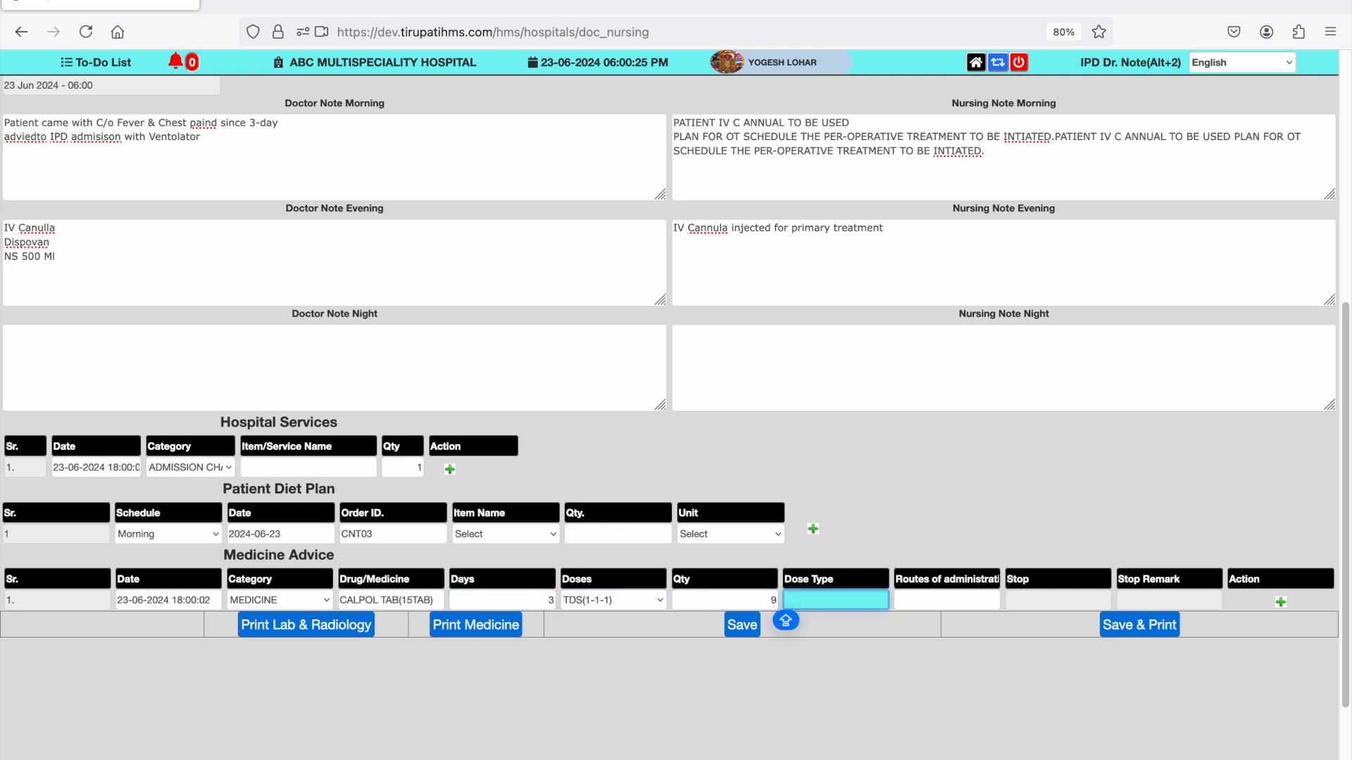
pyautogui.write('O')
pyautogui.press('Down')
pyautogui.press('Down')
pyautogui.press('Down')
pyautogui.press('Return')
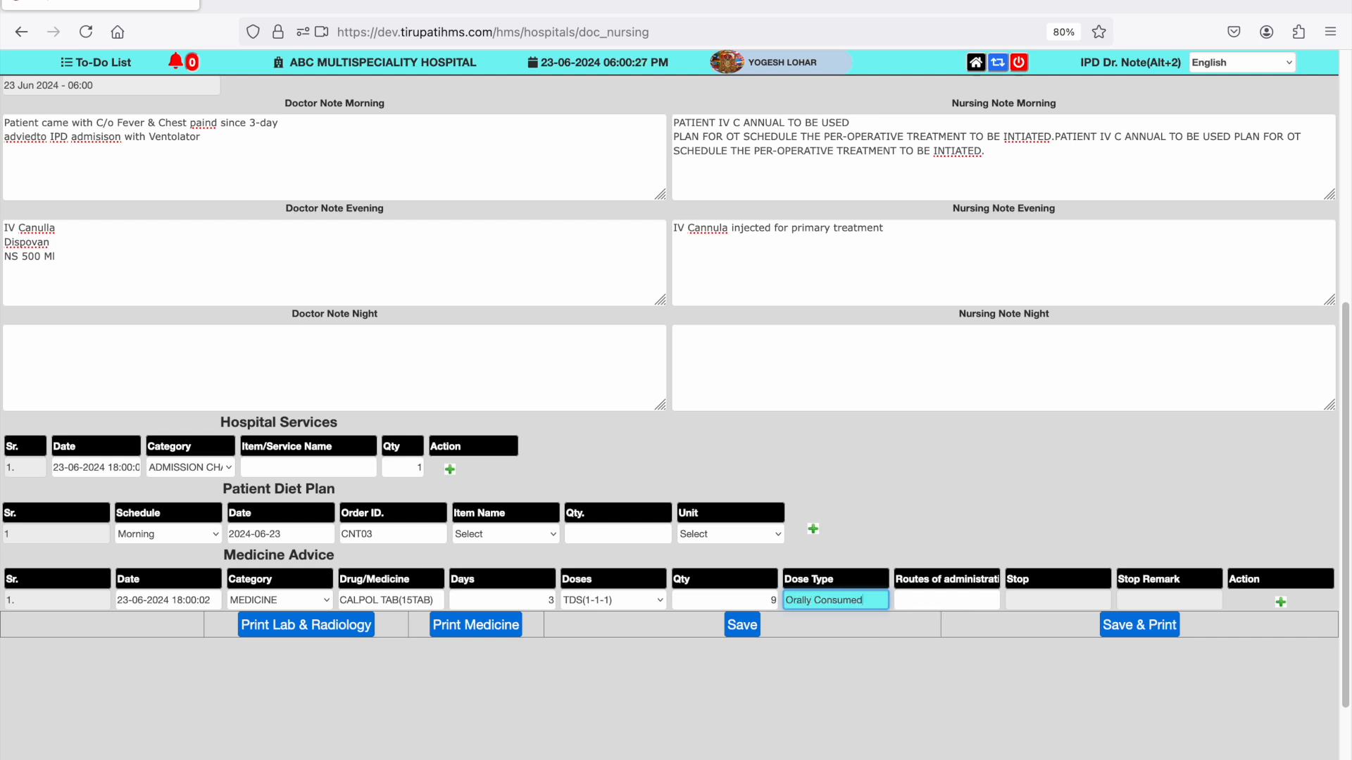
# - Set the Calpol route of administration to MOUTH
pyautogui.press('Tab')
pyautogui.write('M')
pyautogui.press('Down')
pyautogui.press('Down')
pyautogui.press('Return')
pyautogui.press('Tab')
pyautogui.hotkey('shift', 'Tab')
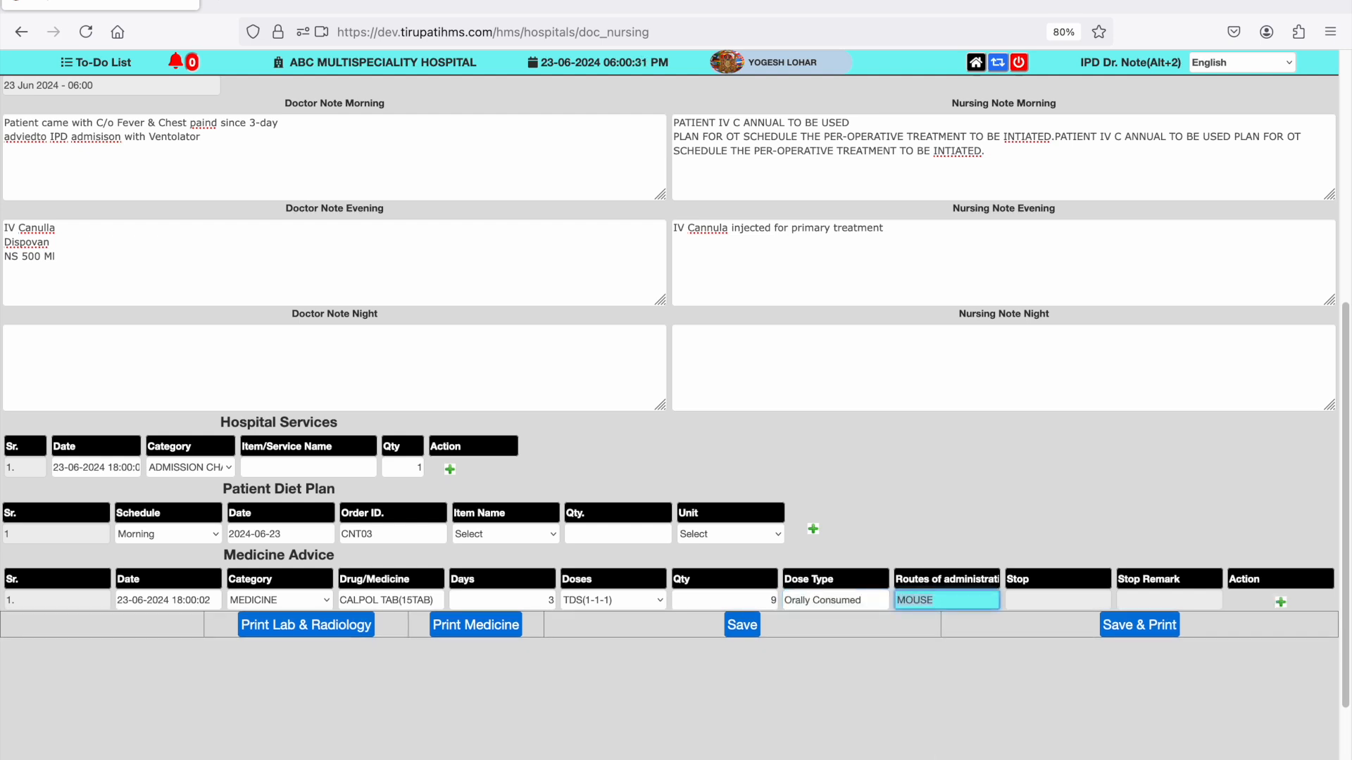
pyautogui.write('MOUTH')
# - Add a second row to the Medicine Advice section and choose AZITHRAL 500 MG as its drug
pyautogui.press('Tab')
pyautogui.press('Return')
pyautogui.press('Tab')
pyautogui.press('Tab')
pyautogui.write('RAB')
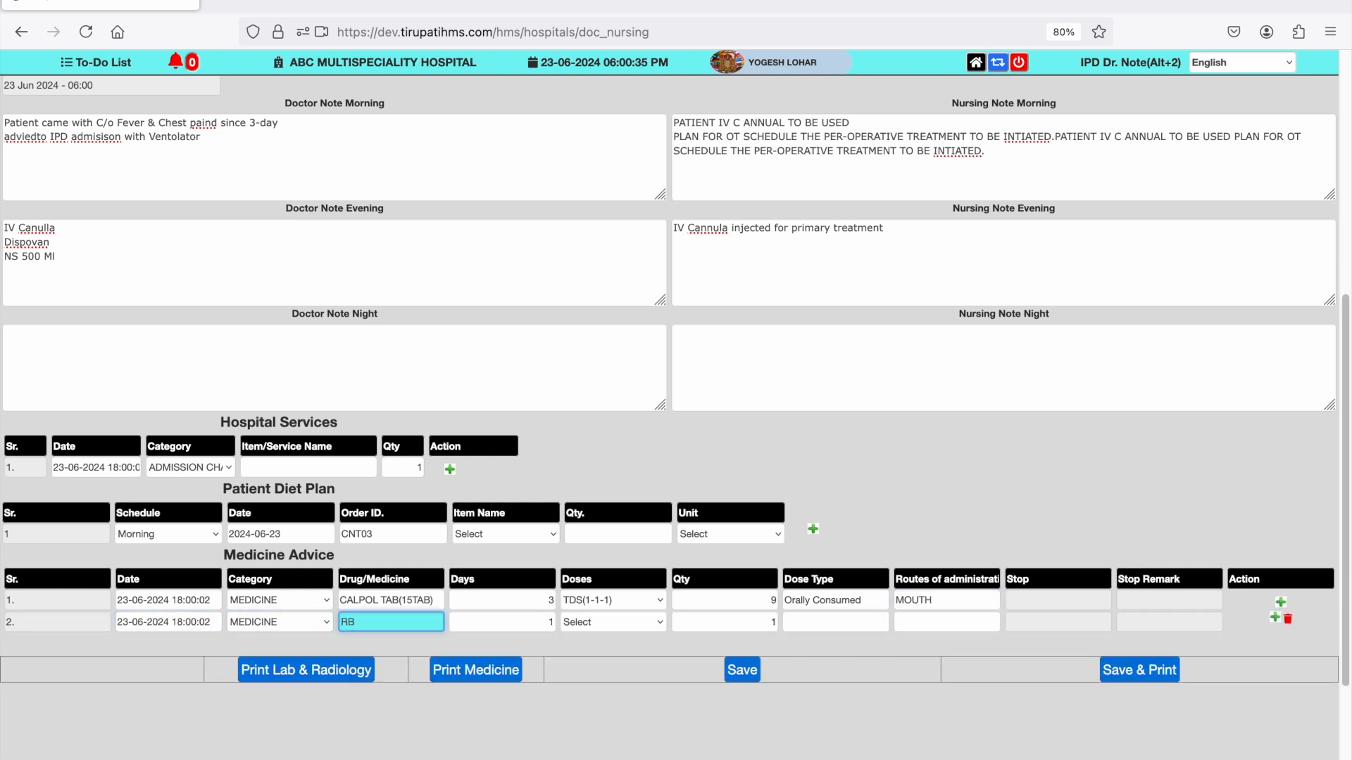
pyautogui.press('BackSpace')
pyautogui.press('Down')
pyautogui.press('Down')
pyautogui.press('Up')
pyautogui.press('Return')
# - Prescribe the Azithral for 5 days with dose TDS(1-1-1) and dose type Orally Consumed
pyautogui.write('5')
pyautogui.press('Tab')
pyautogui.press('Down')
pyautogui.press('Tab')
pyautogui.press('Tab')
pyautogui.press('Down')
pyautogui.press('Down')
pyautogui.press('Down')
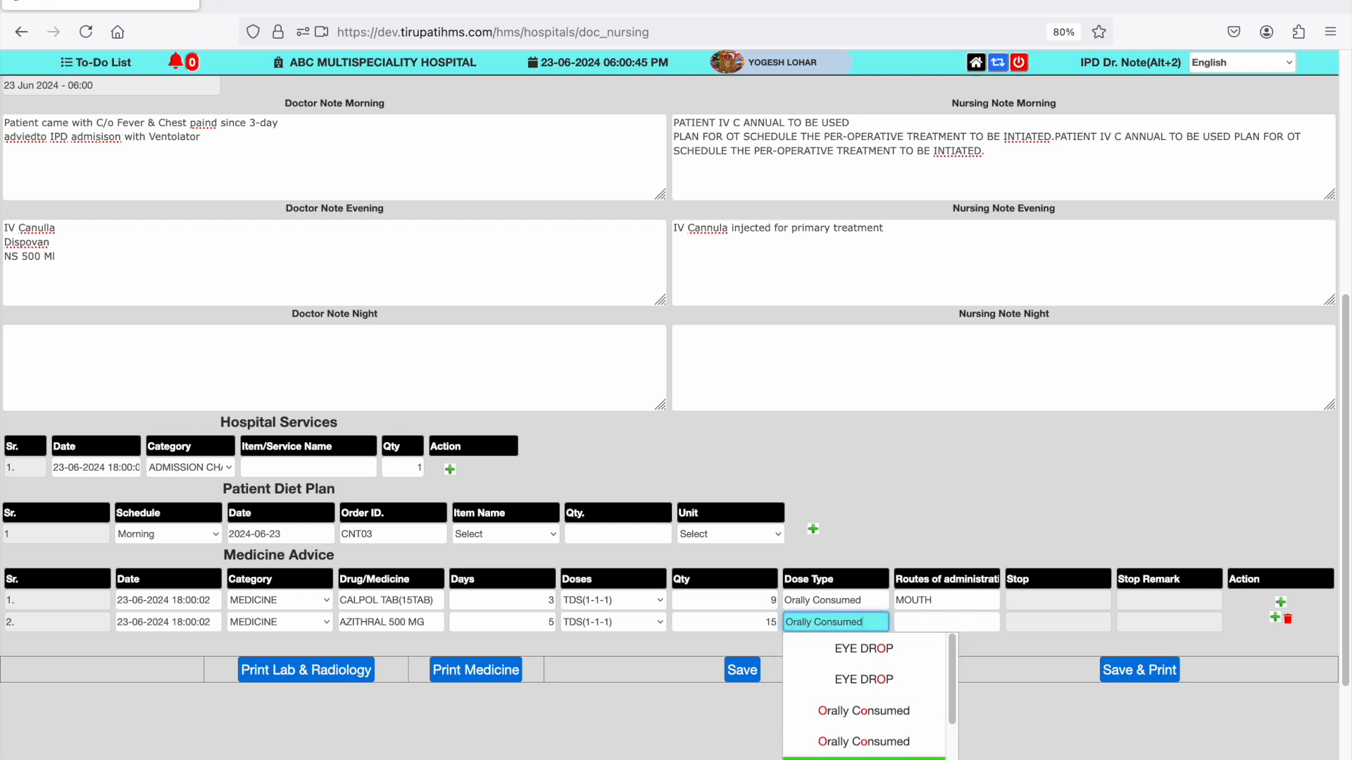
# - Set the Azithral route of administration to car accident
pyautogui.press('Tab')
pyautogui.write('car accident')
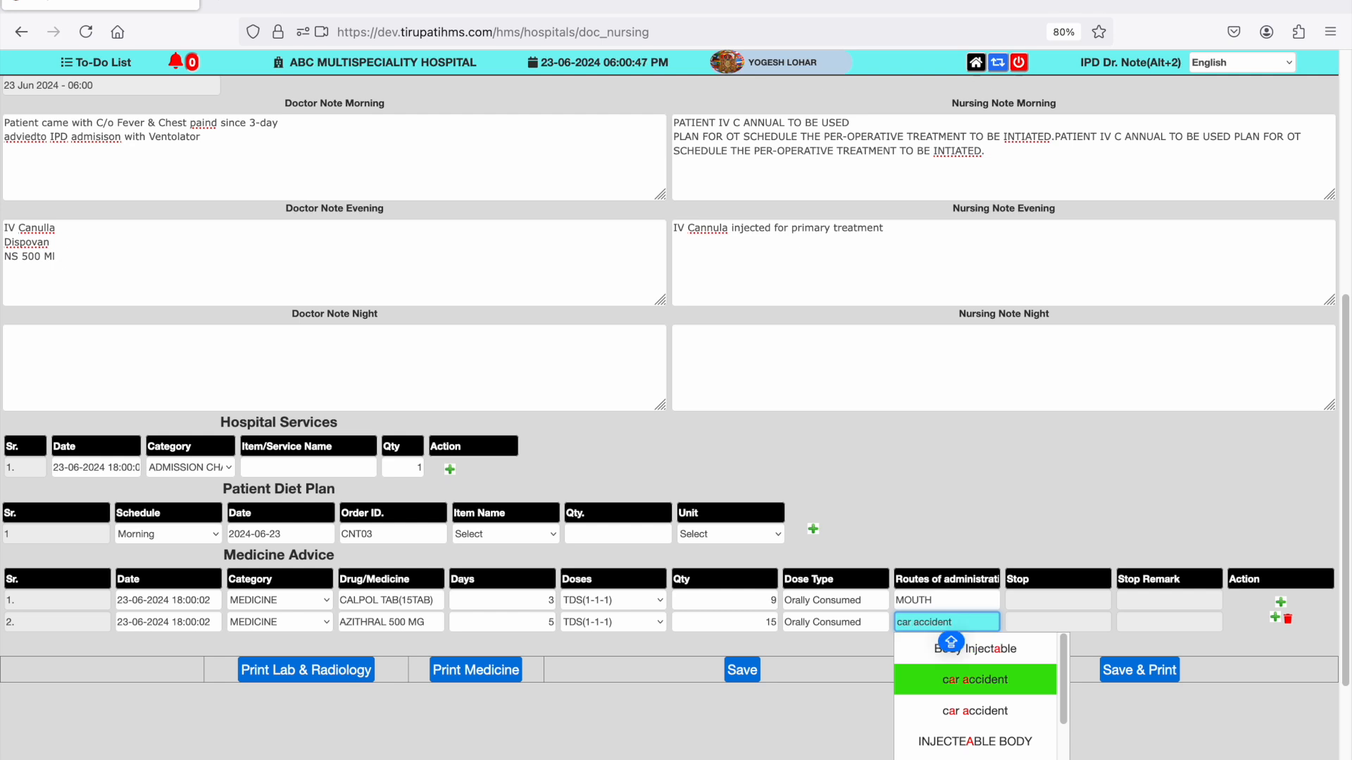
pyautogui.press('Return')
pyautogui.press('Tab')
# - Add a third medicine row and choose DNS 500 as its drug
pyautogui.press('Tab')
pyautogui.hotkey('shift', 'Tab')
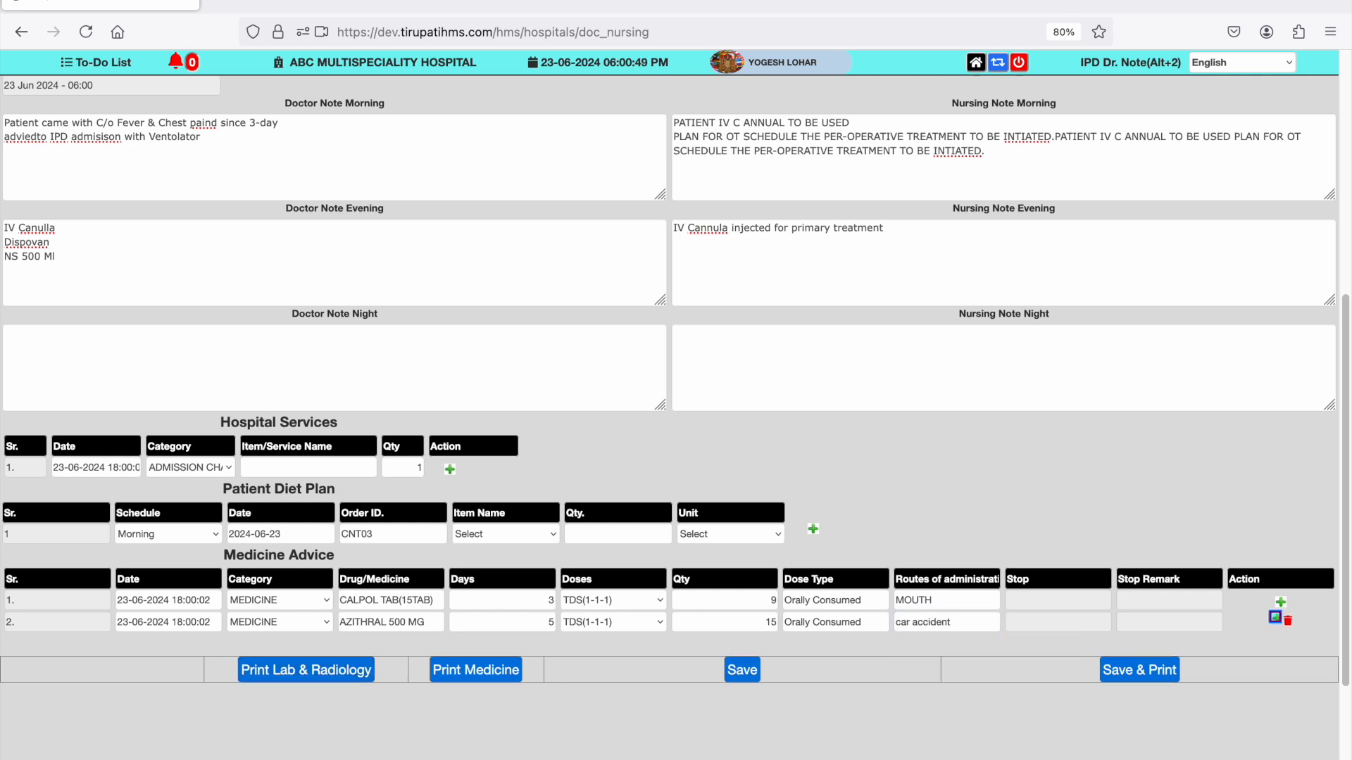
pyautogui.press('Return')
pyautogui.press('Tab')
pyautogui.press('Tab')
# - Set the DNS 500 dose to ODS-A(0-1-0) and its dose type to BODY INJETSABLES
pyautogui.press('Tab')
pyautogui.write('d')
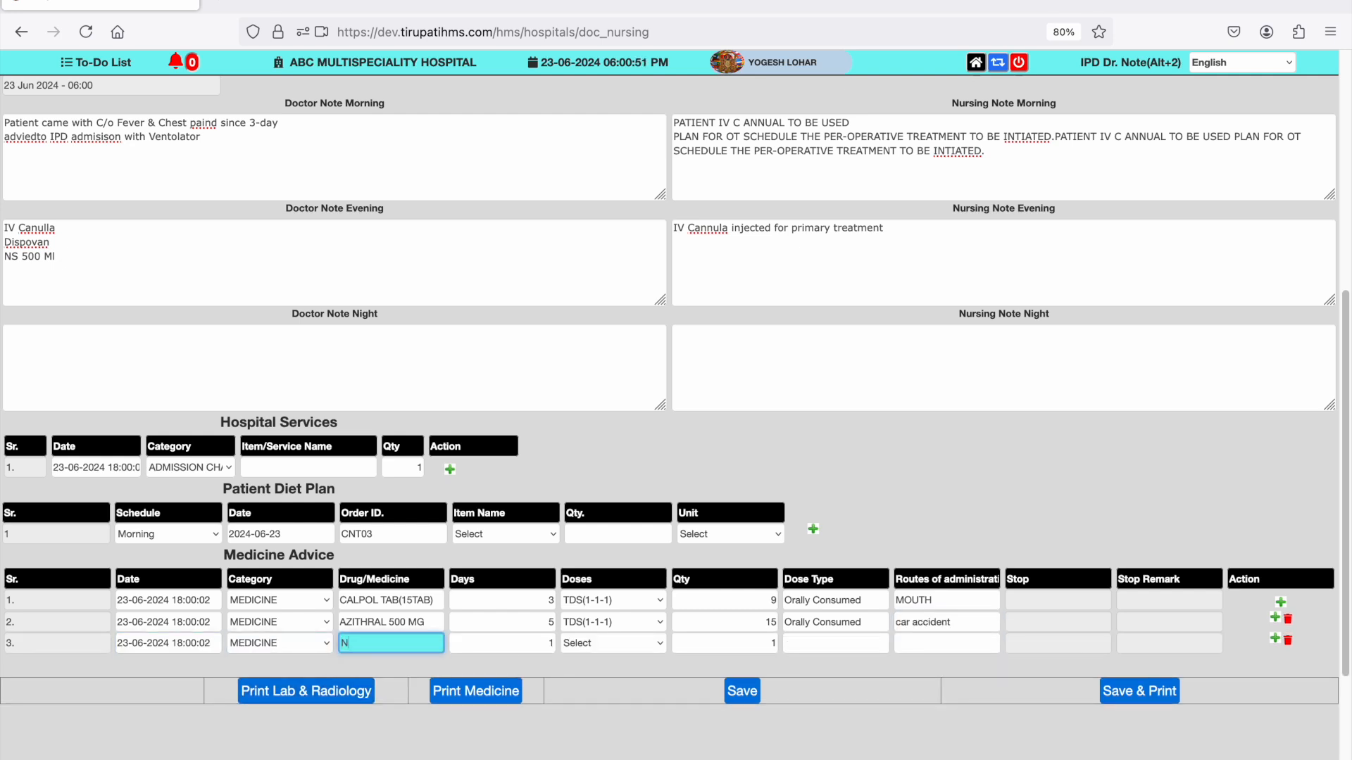
pyautogui.press('Down')
pyautogui.press('Return')
pyautogui.press('Tab')
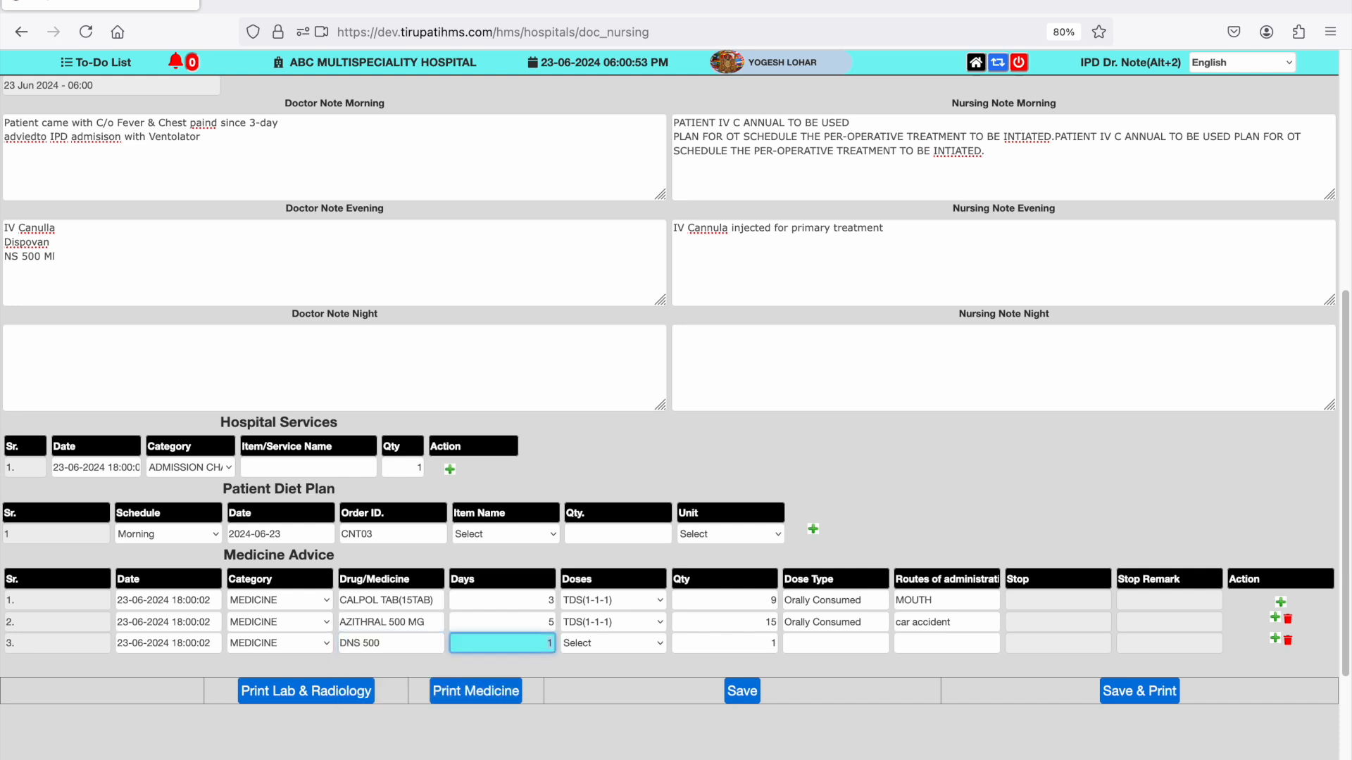
pyautogui.press('Tab')
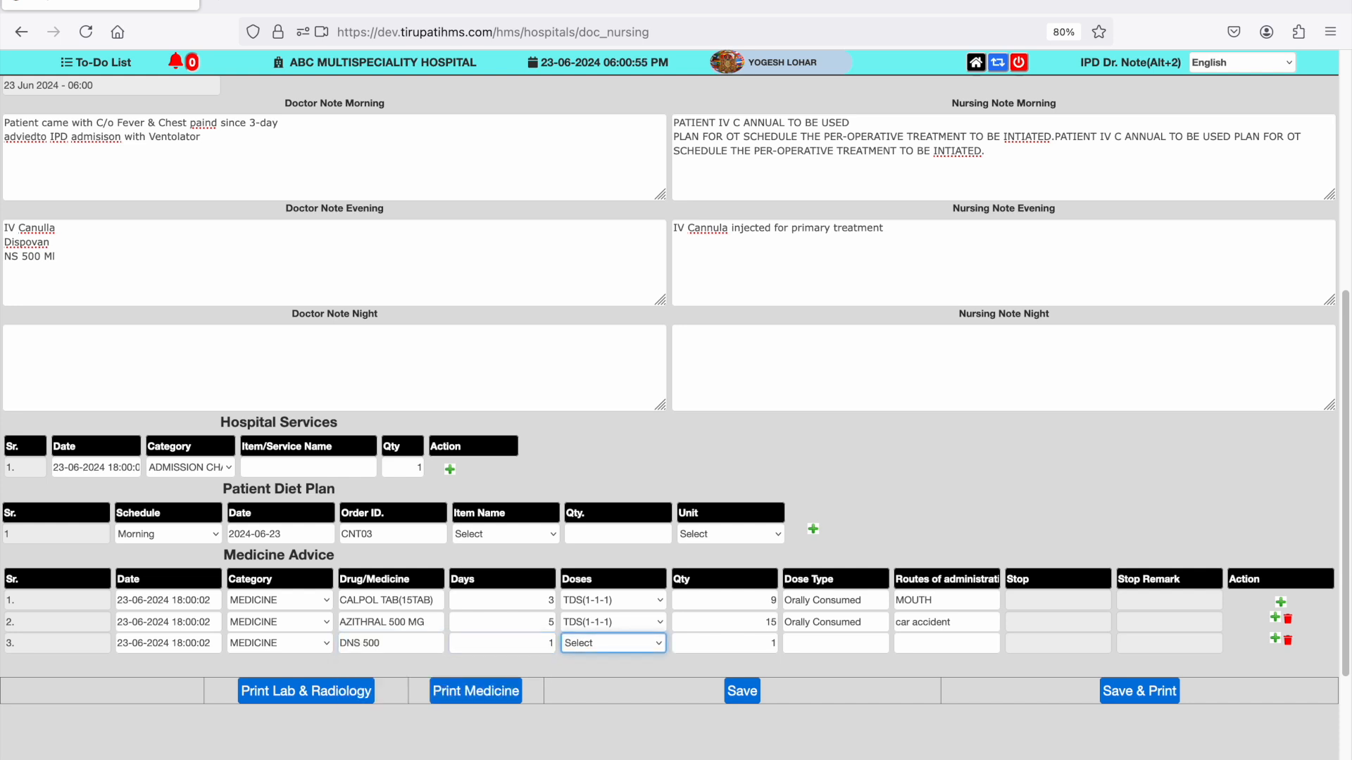
pyautogui.press('o')
pyautogui.press('Tab')
pyautogui.press('Tab')
pyautogui.write('BODY INJETSABLES')
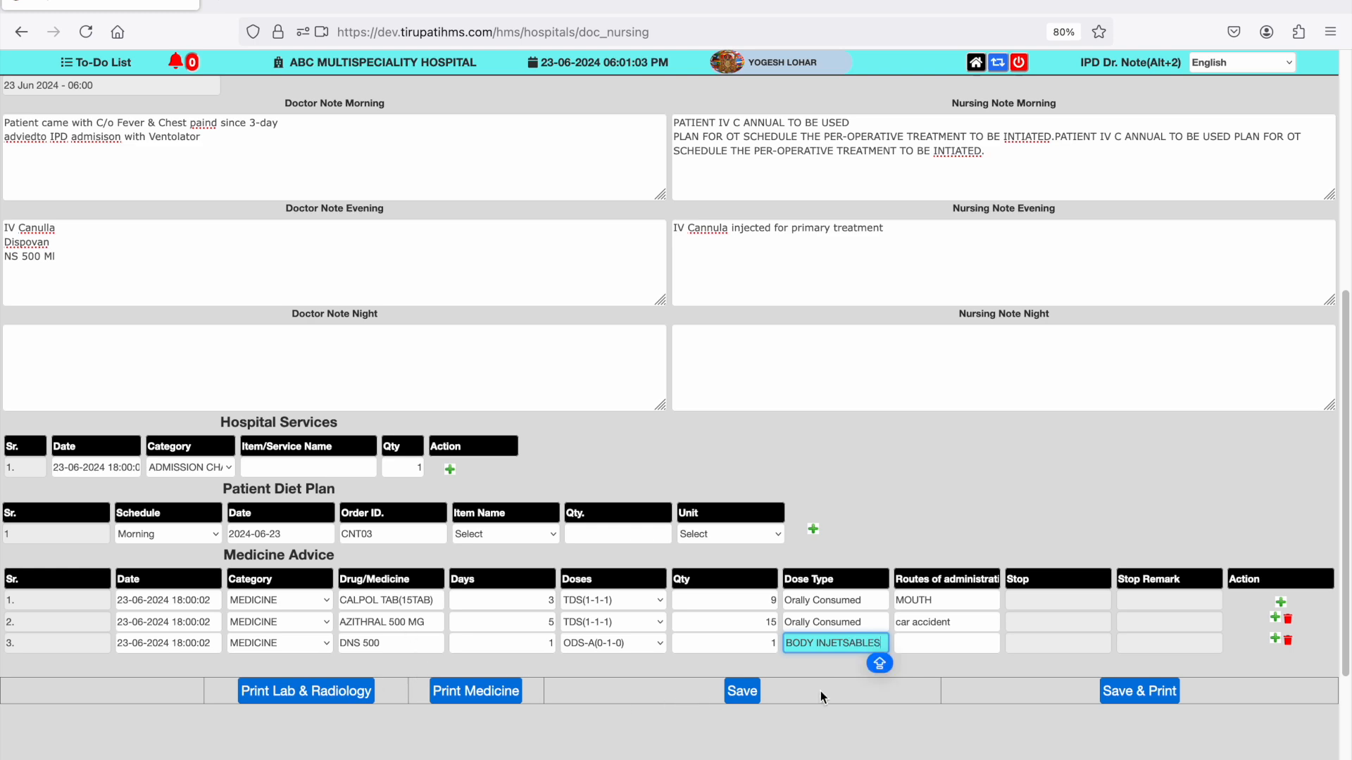
# - Save and print the doctor and nursing notes with the medicine advice, and look through the printed order sheet
pyautogui.click(1148, 686)
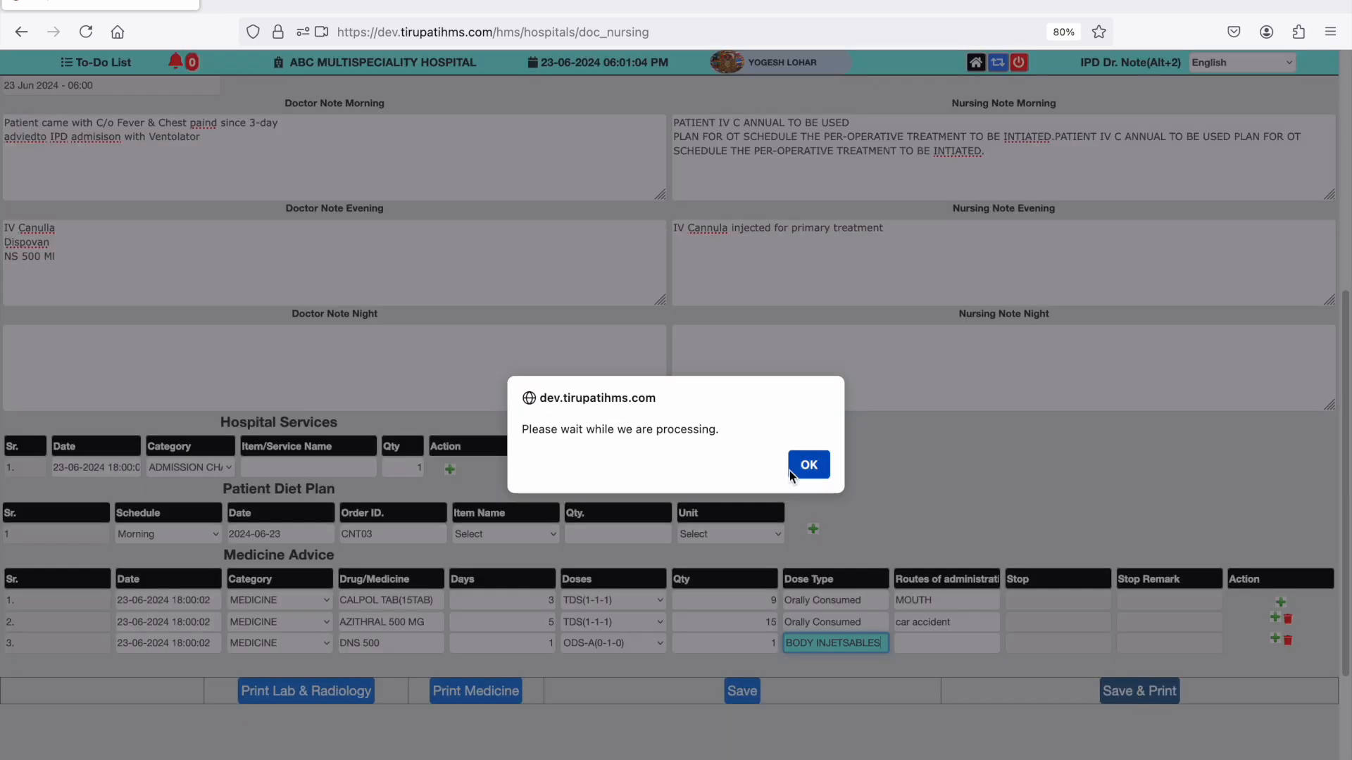
pyautogui.click(821, 470)
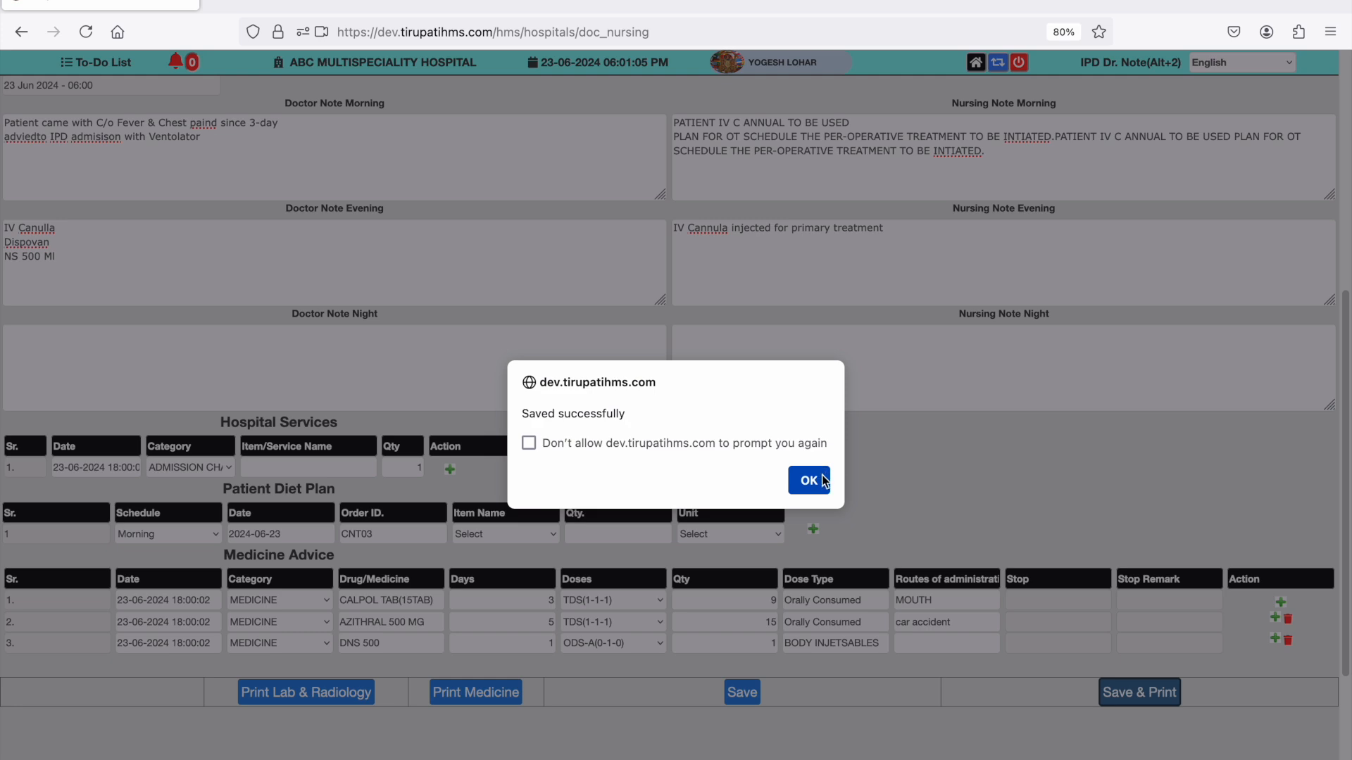
pyautogui.click(780, 446)
pyautogui.click(801, 488)
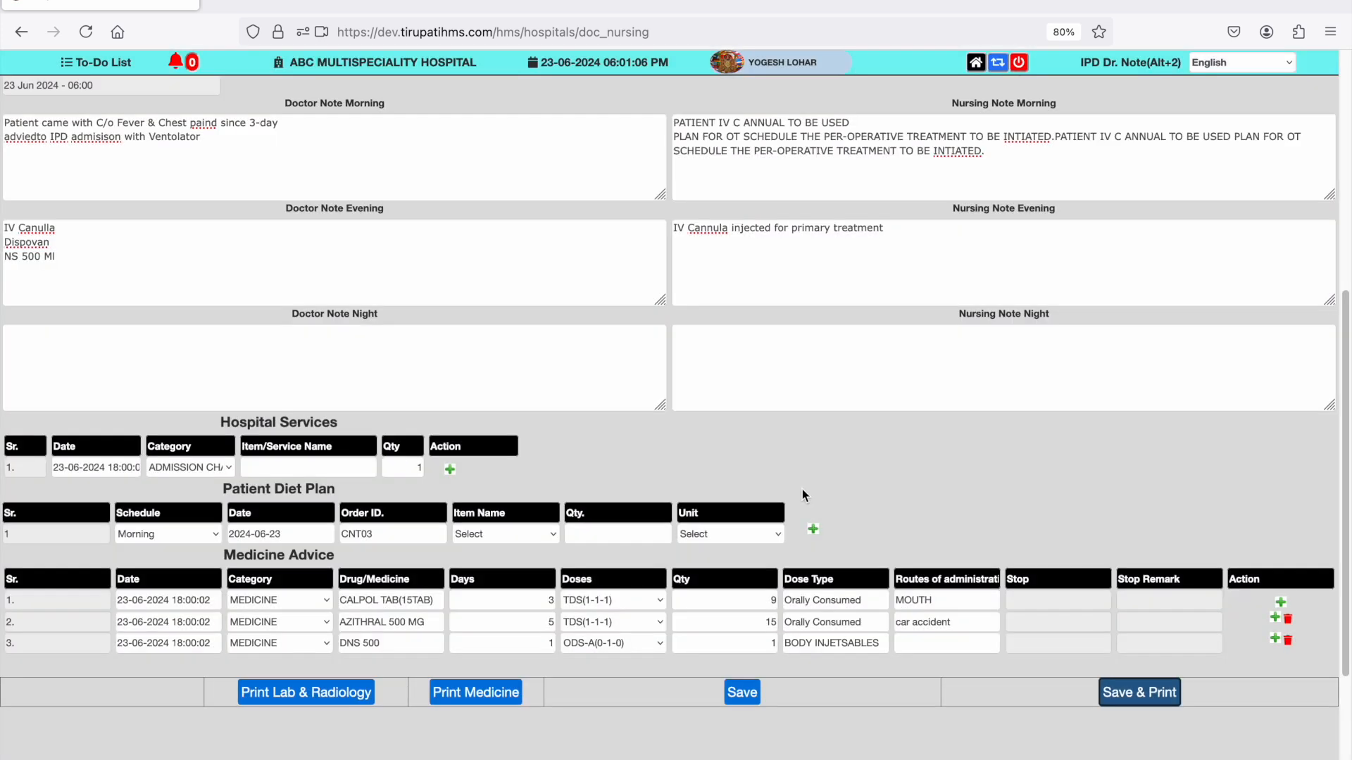
pyautogui.scroll(-3, 667, 411)
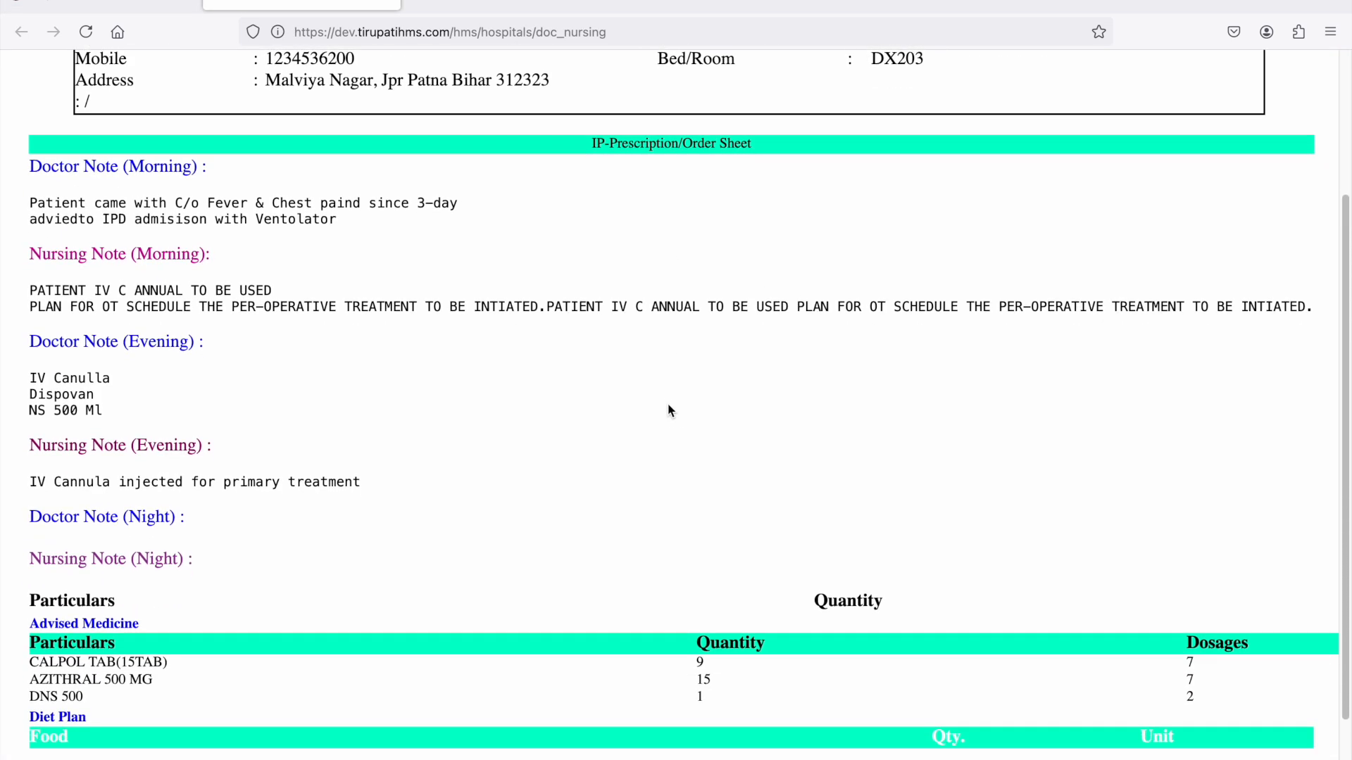
pyautogui.scroll(-2, 667, 410)
pyautogui.scroll(5, 667, 410)
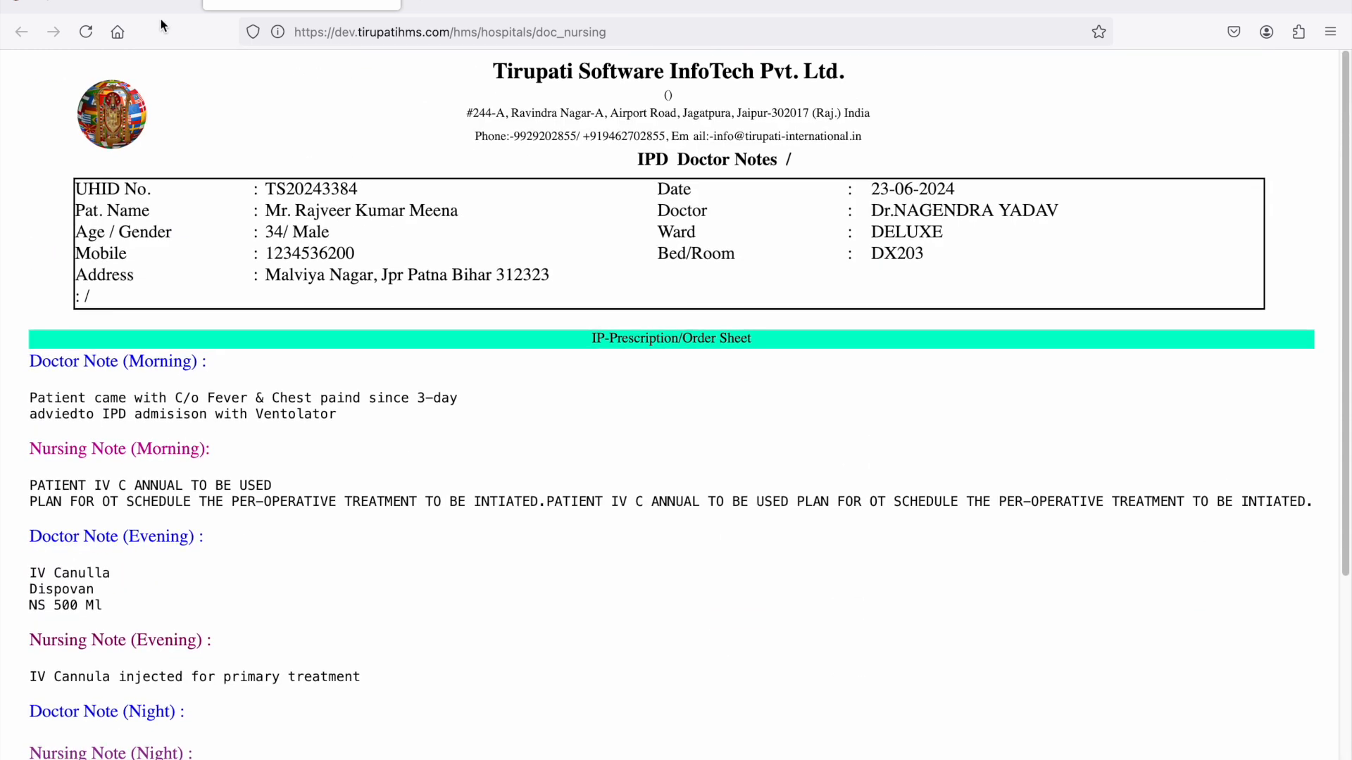
pyautogui.click(145, 7)
# - Open the Nursing Desk module and select the DELUXE ward patient with IPD number 96
pyautogui.click(976, 64)
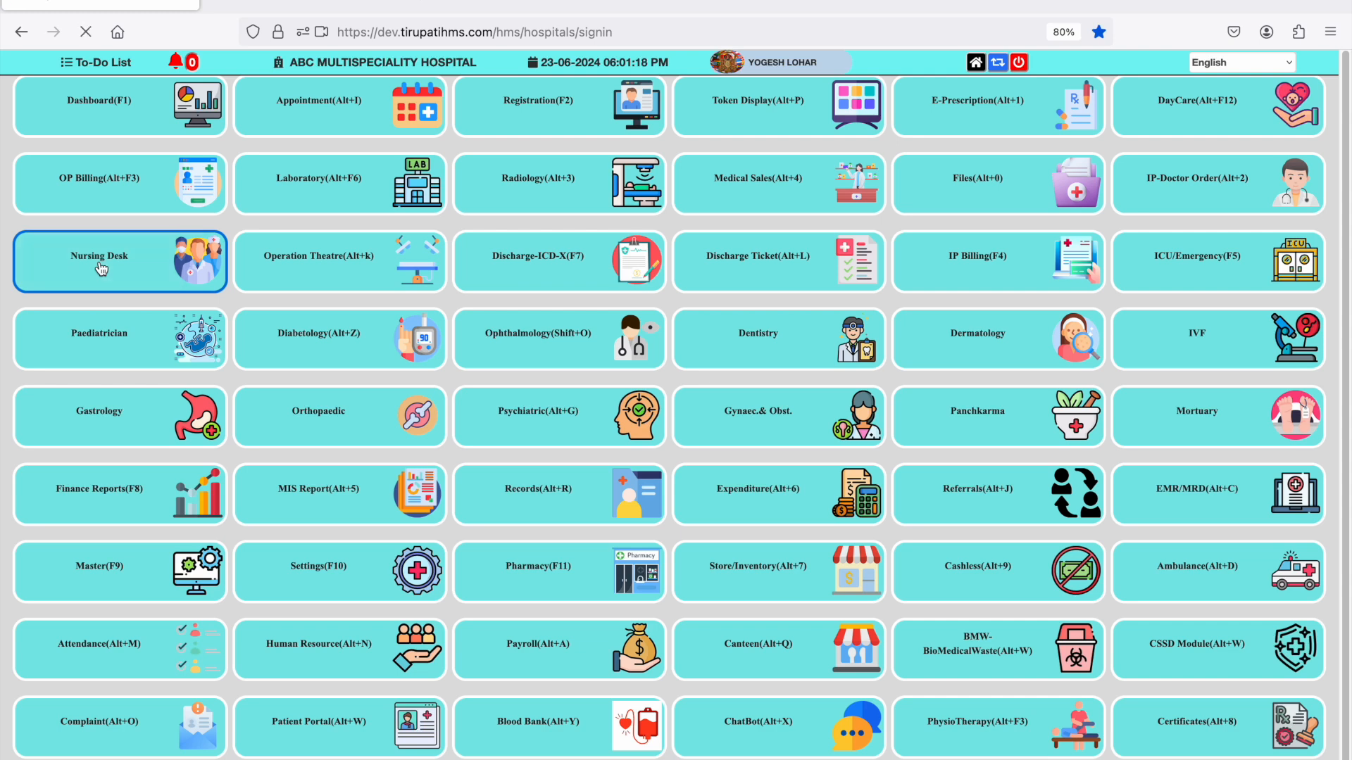
pyautogui.click(101, 268)
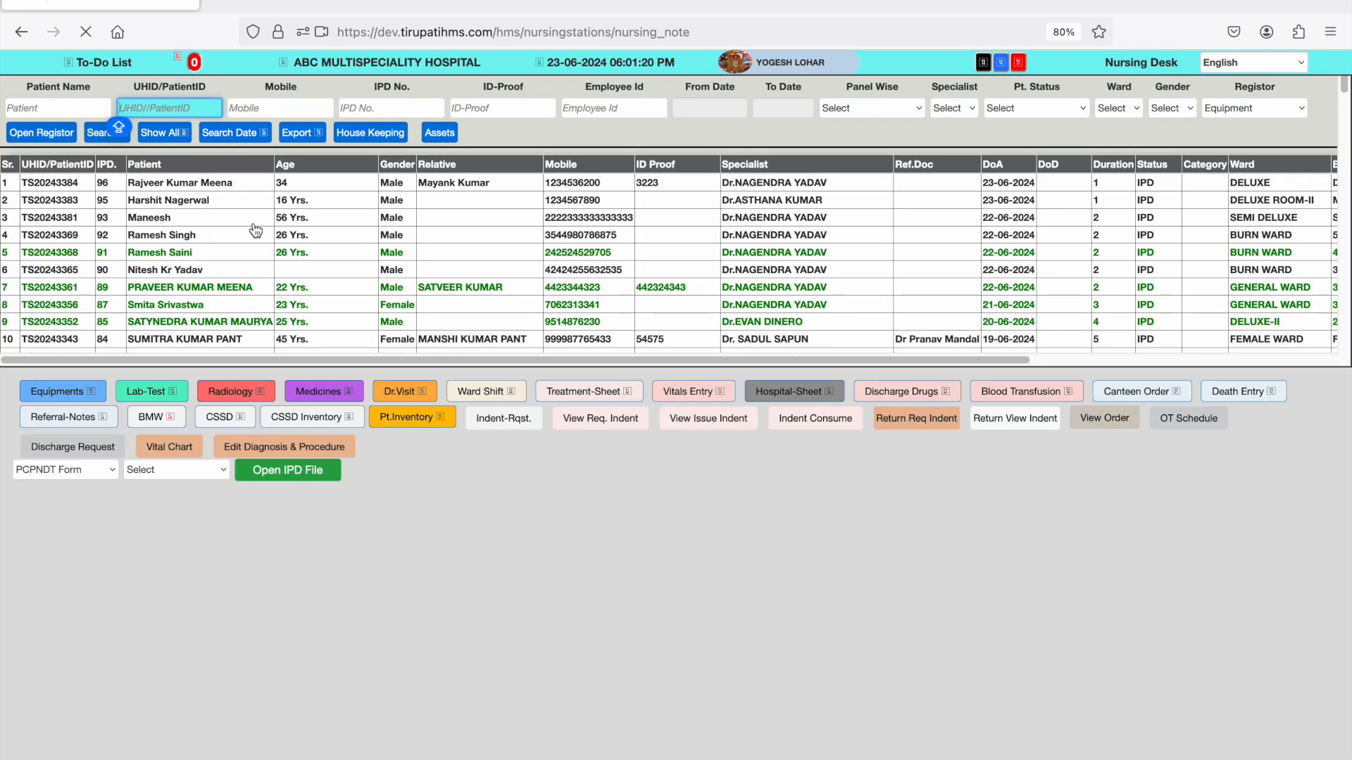
pyautogui.click(214, 208)
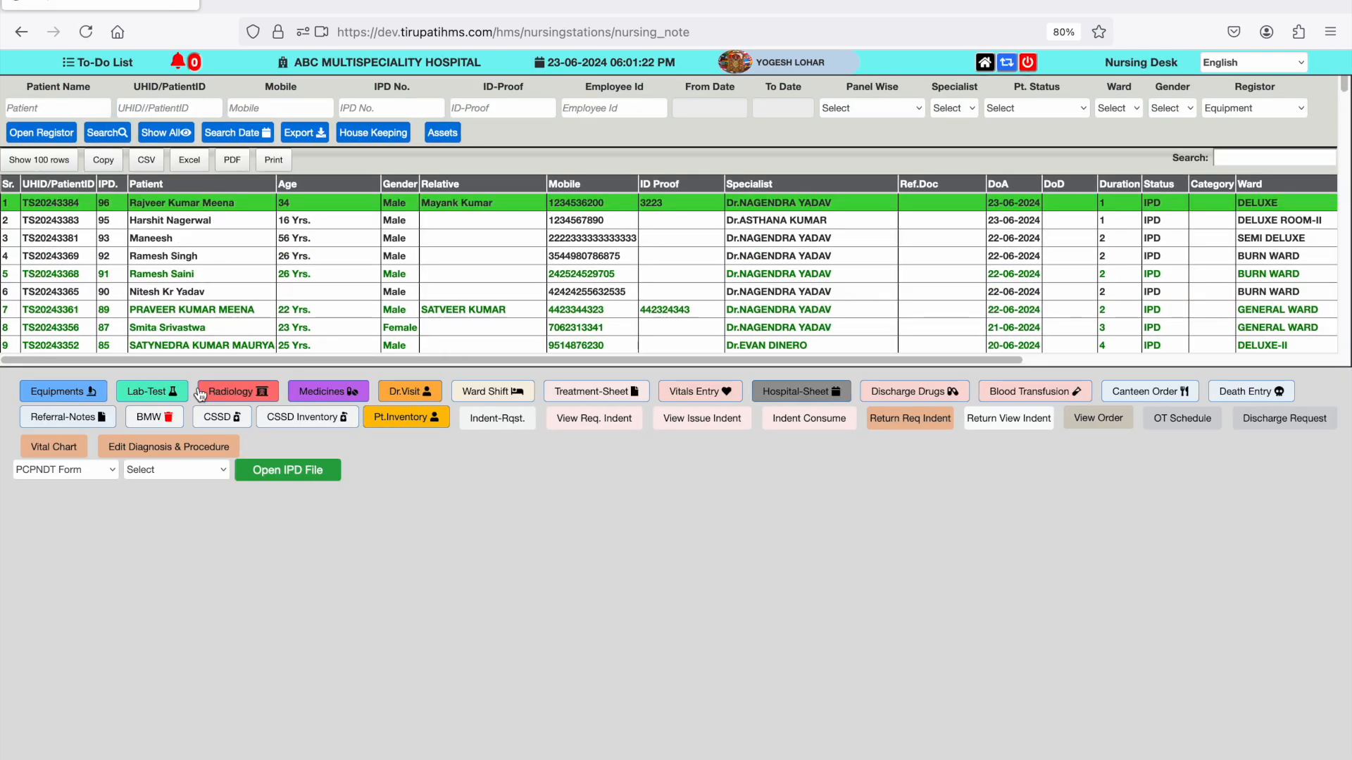
# - Open the patient's equipment order, choose Hematology Analyzer / Cell counter as the first item and add two more rows
pyautogui.click(79, 396)
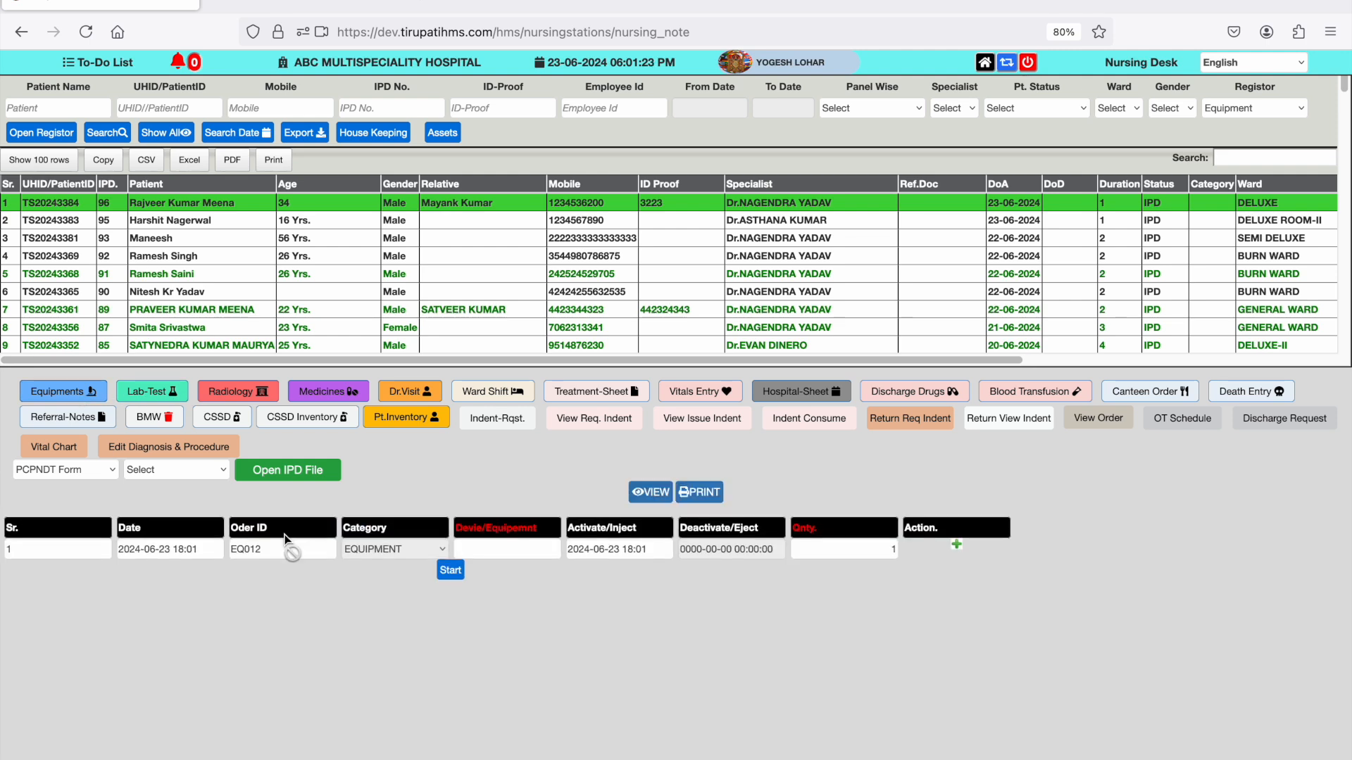
pyautogui.click(494, 554)
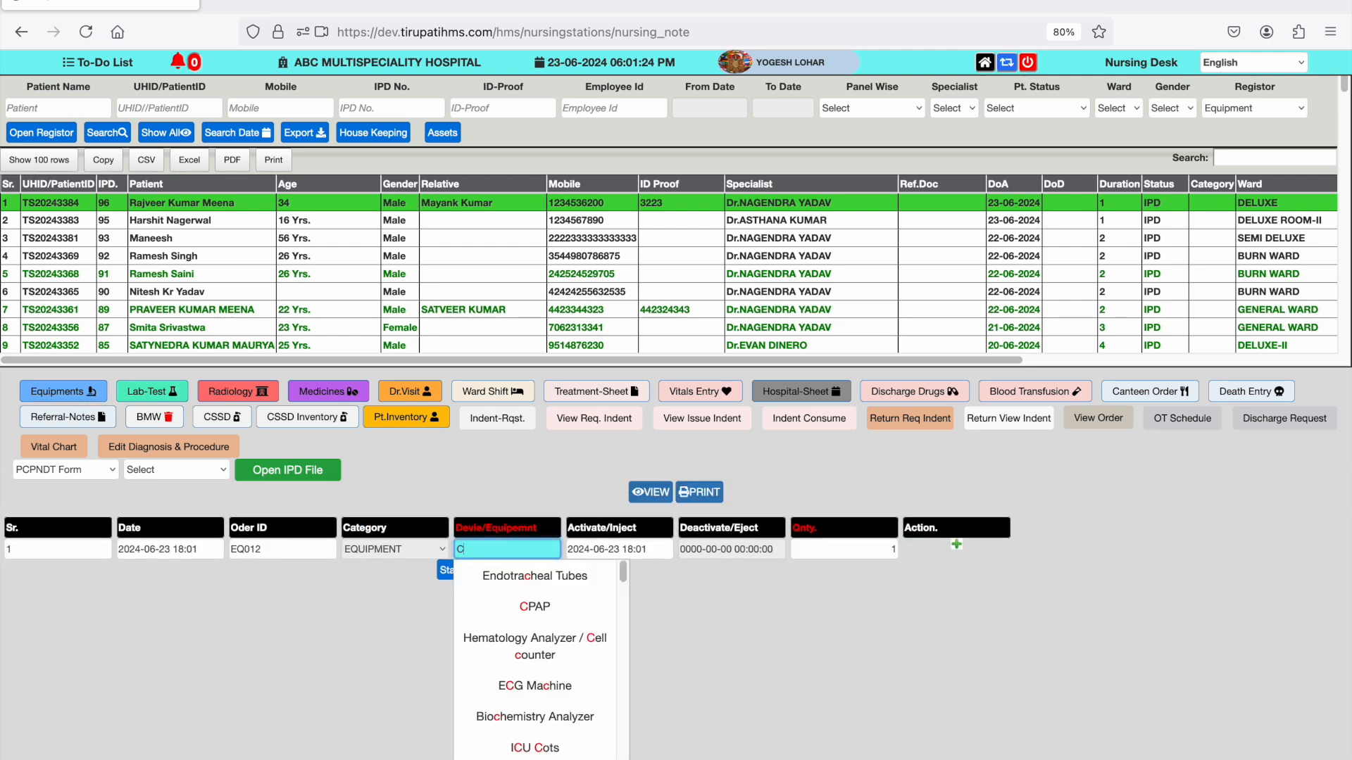
pyautogui.click(577, 629)
pyautogui.doubleClick(958, 548)
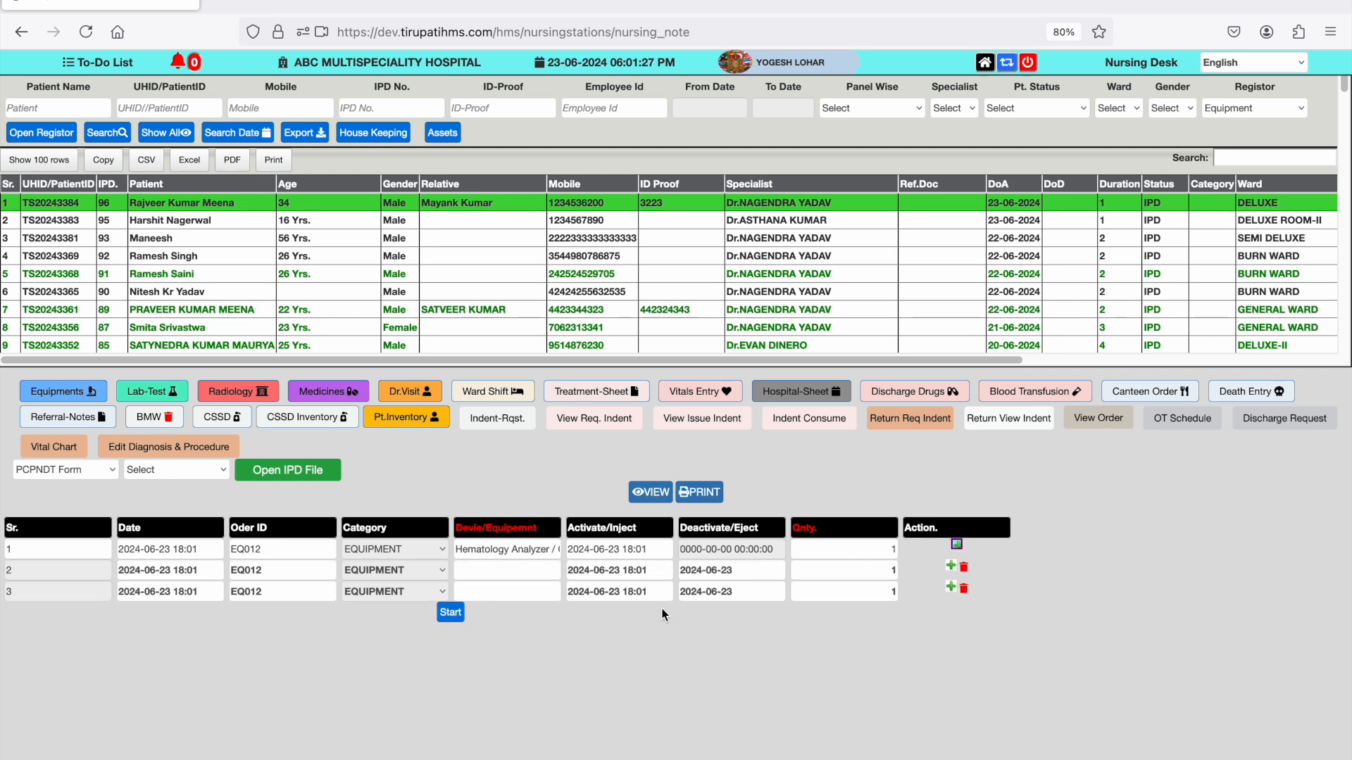
# - Enter Oxygen Charges/Hr. and Patient Moniter in the remaining equipment rows, and start the equipment order
pyautogui.click(543, 576)
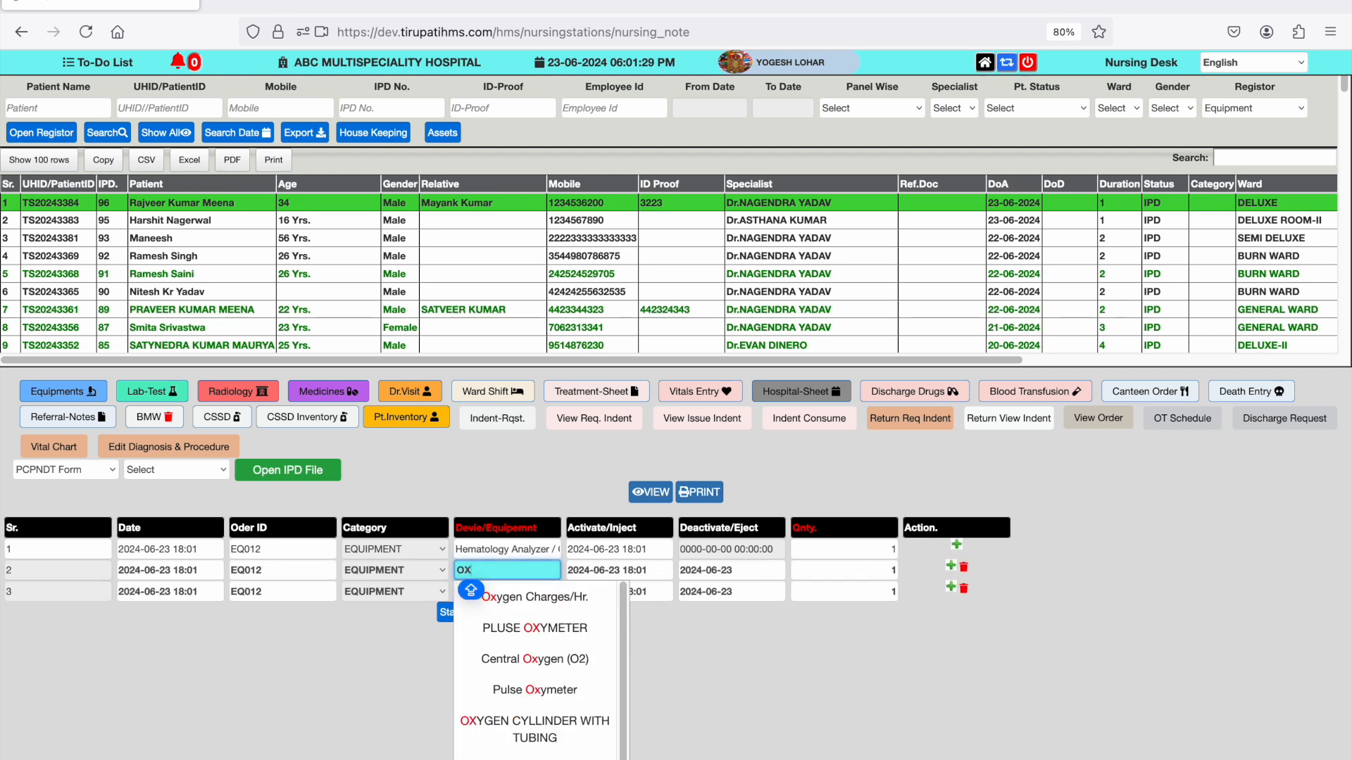
pyautogui.click(493, 601)
pyautogui.click(519, 592)
pyautogui.write('pa')
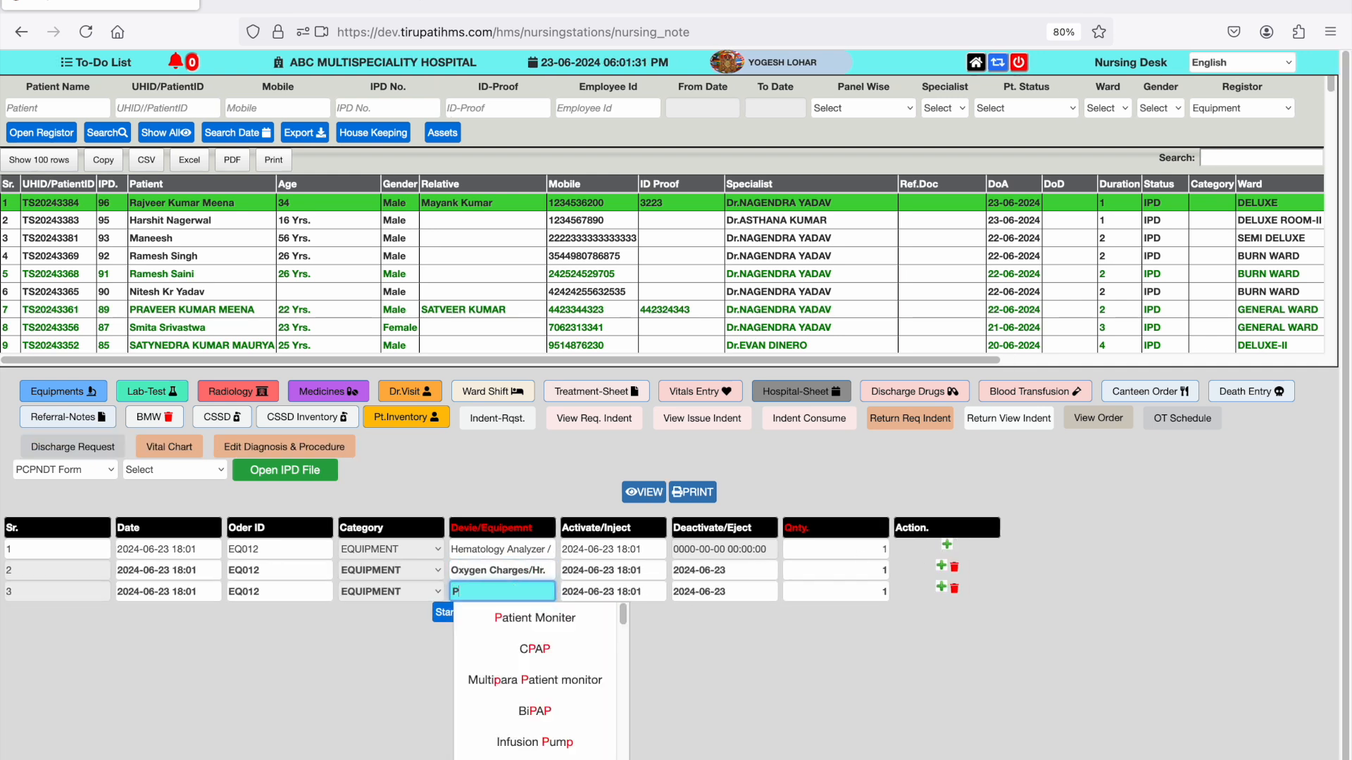
pyautogui.press('Down')
pyautogui.press('Return')
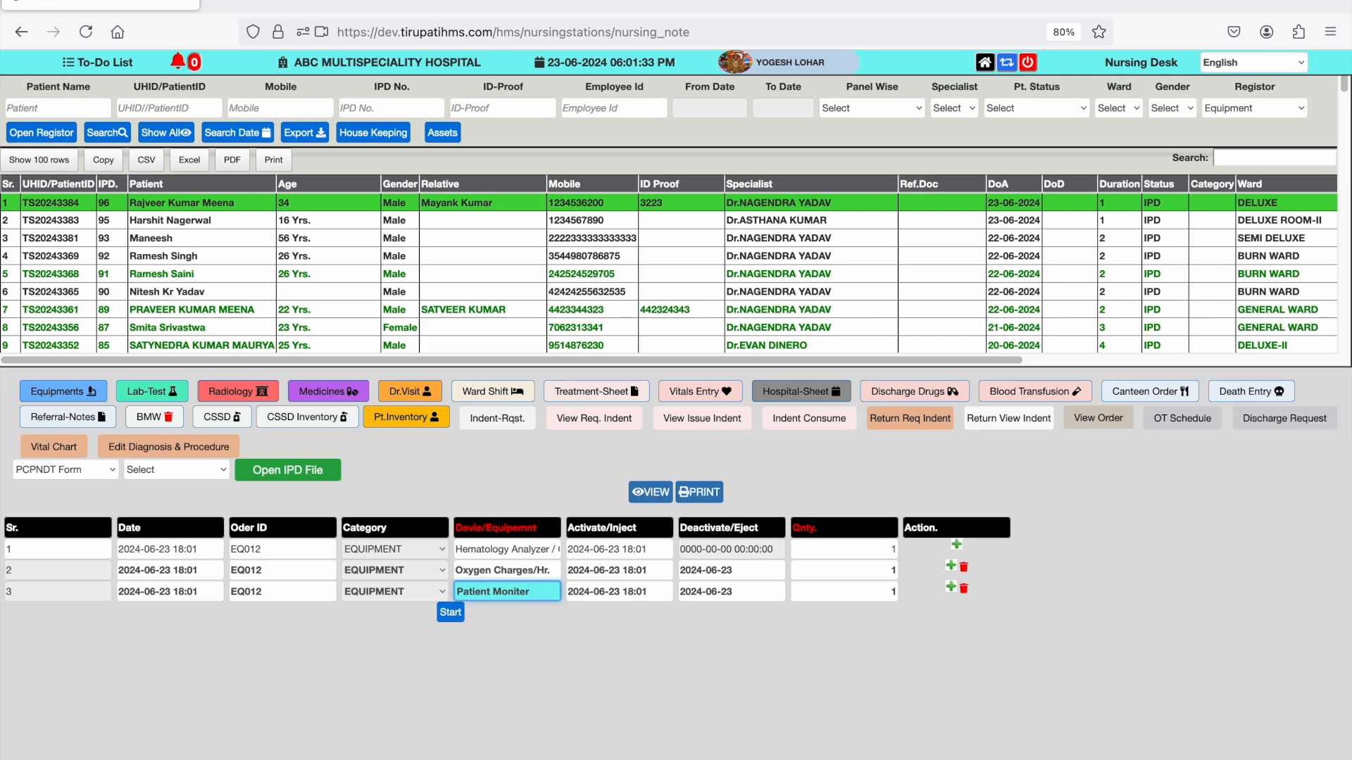
pyautogui.click(450, 613)
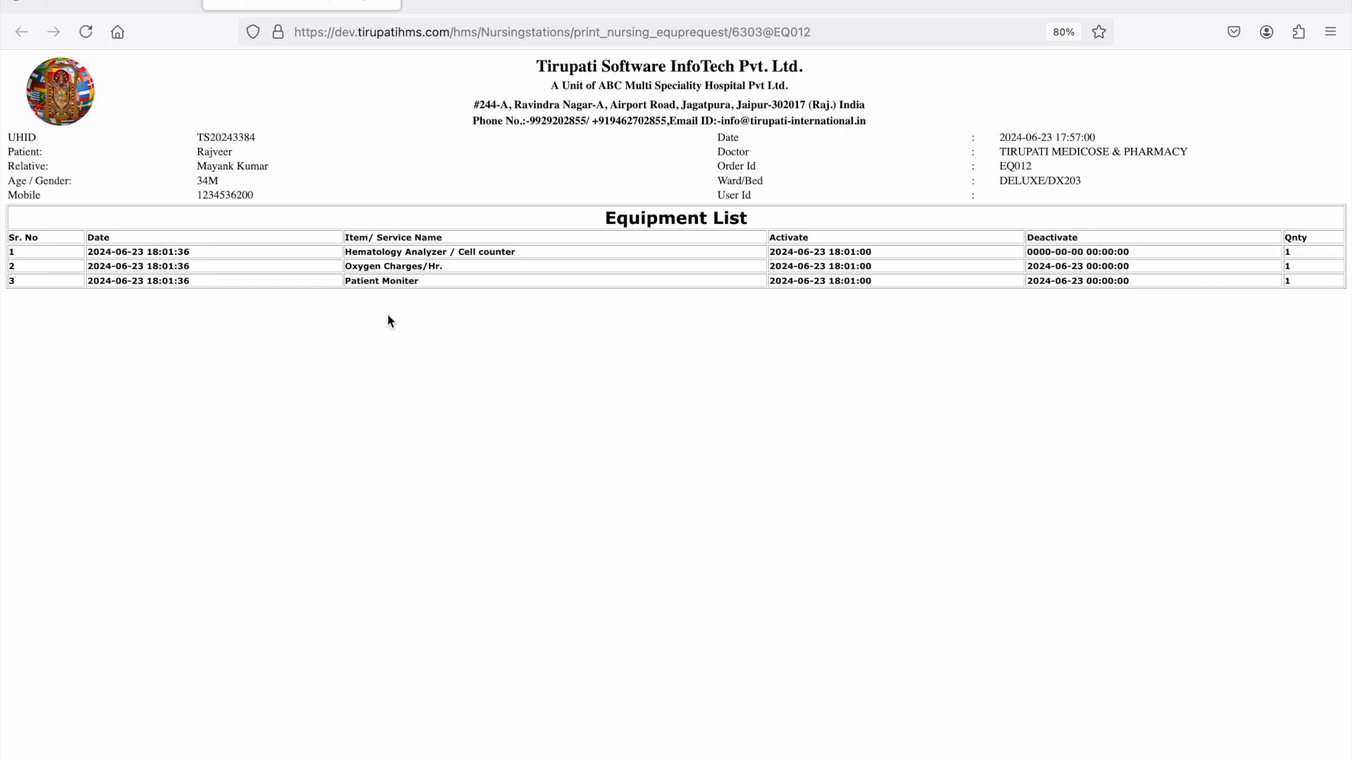
pyautogui.click(391, 2)
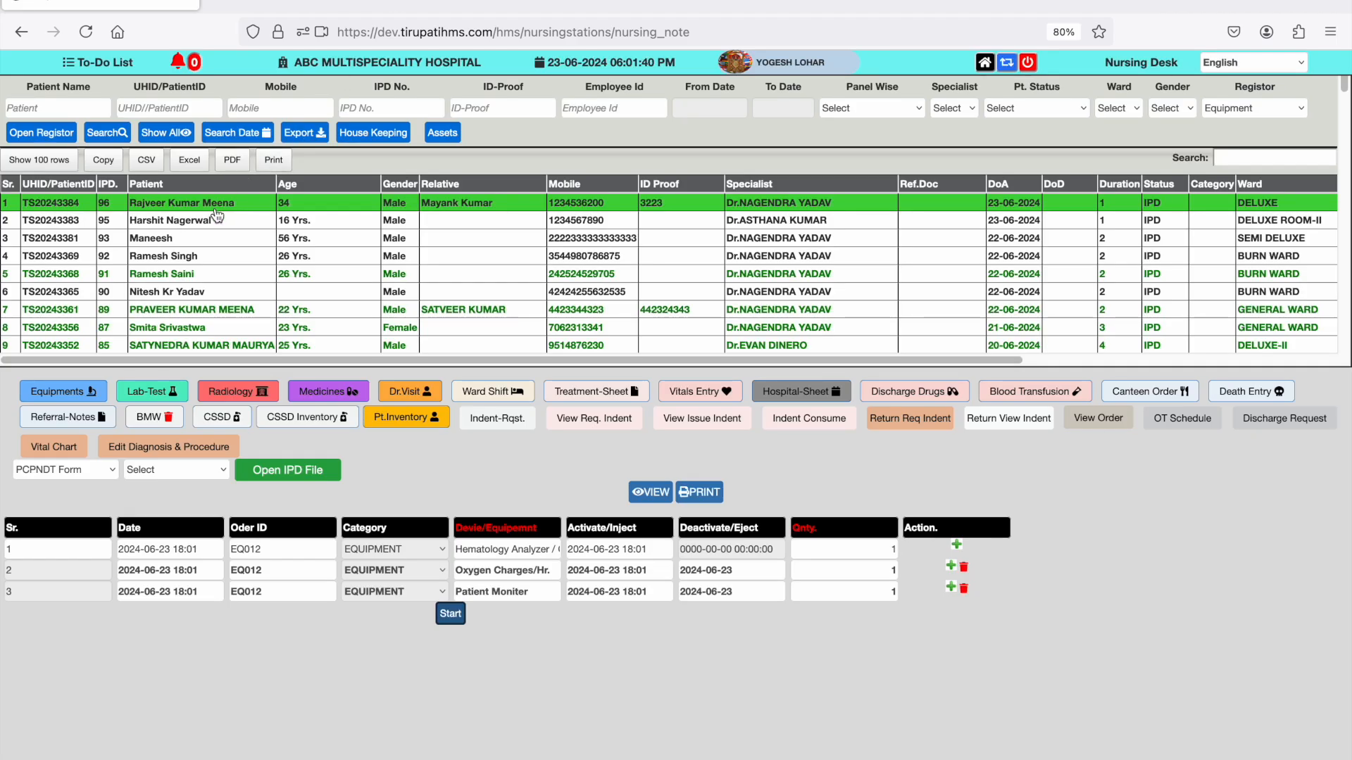
# - Open the patient's lab test order and choose CBC-Complete Blood Count as the first new test
pyautogui.click(151, 391)
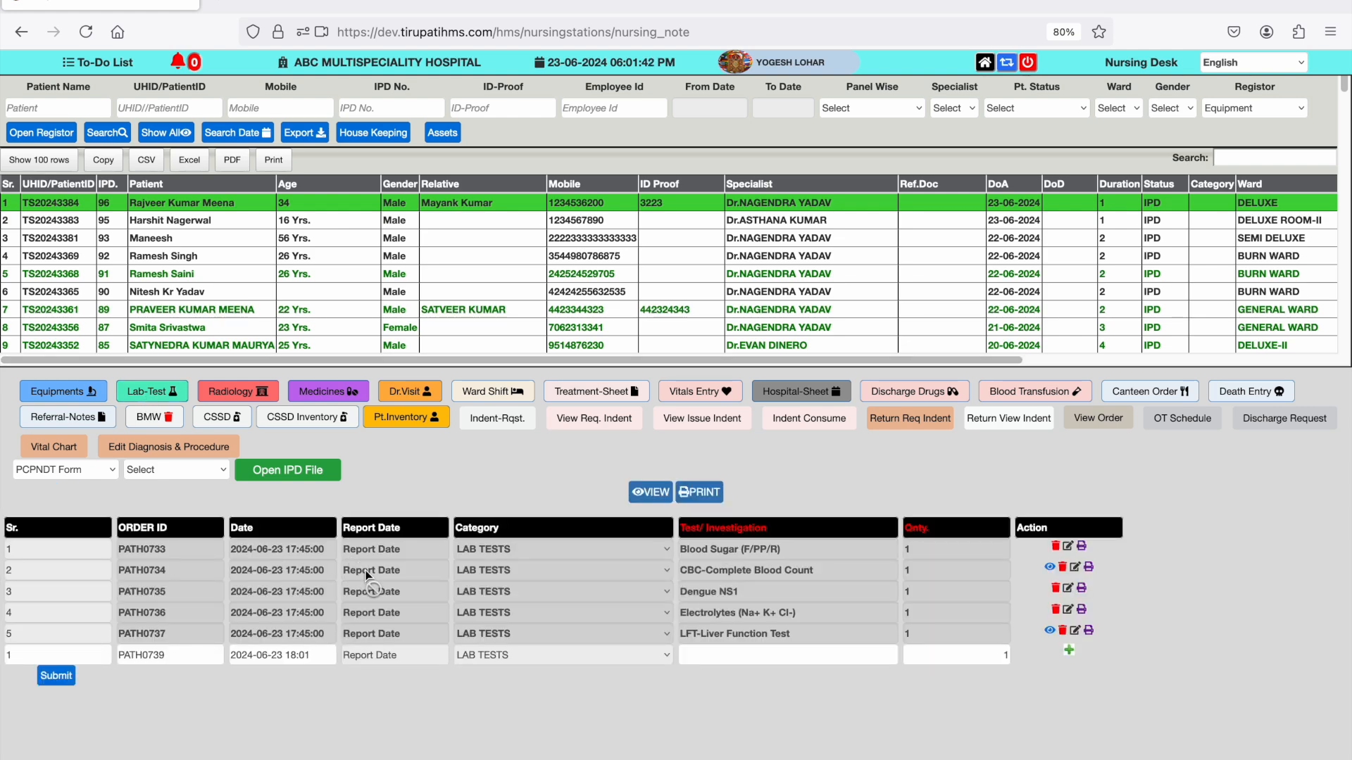
pyautogui.click(722, 654)
pyautogui.write('CBC')
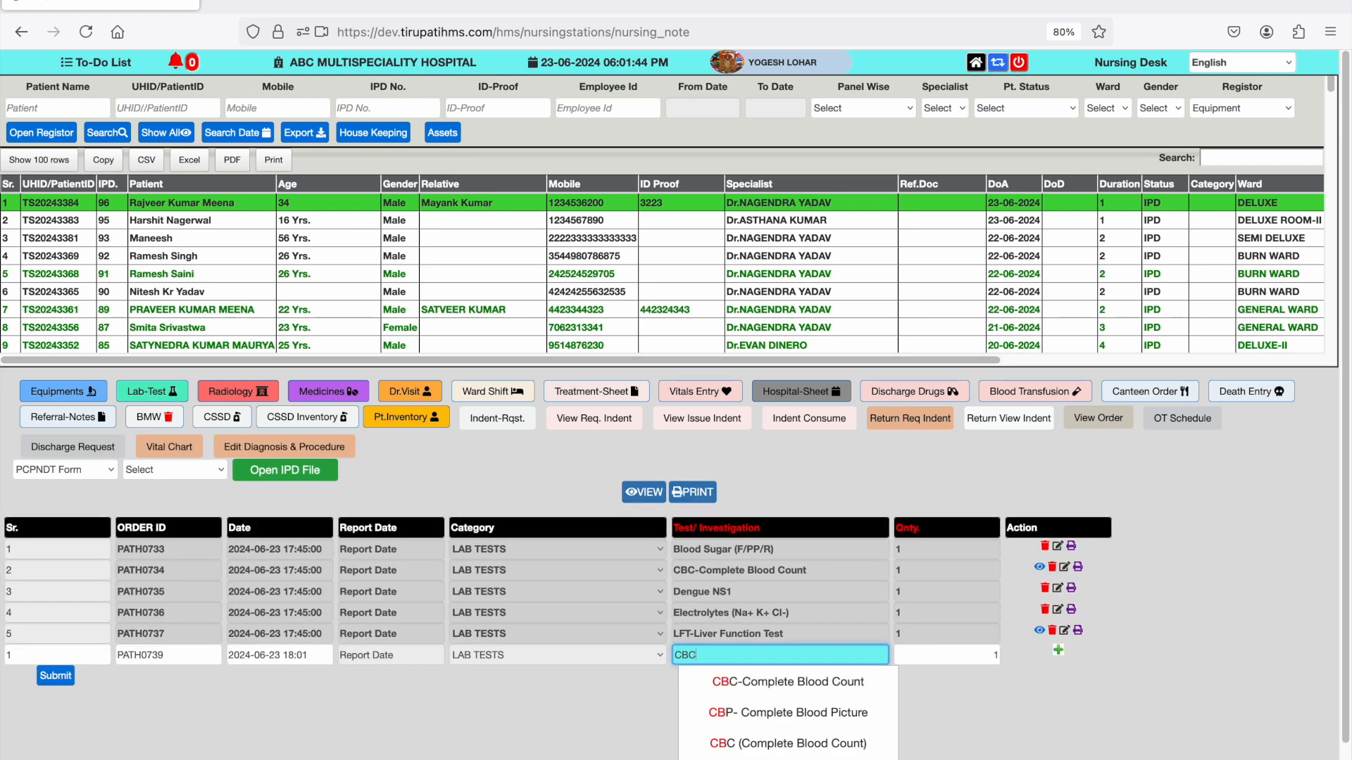
pyautogui.press('Down')
pyautogui.press('Return')
# - Add a second new lab test row and choose RFT-Renal Funciton Test
pyautogui.press('Tab')
pyautogui.press('Tab')
pyautogui.press('Return')
pyautogui.press('Tab')
pyautogui.press('Tab')
pyautogui.press('Tab')
pyautogui.press('Tab')
pyautogui.press('Tab')
pyautogui.hotkey('shift', 'Tab')
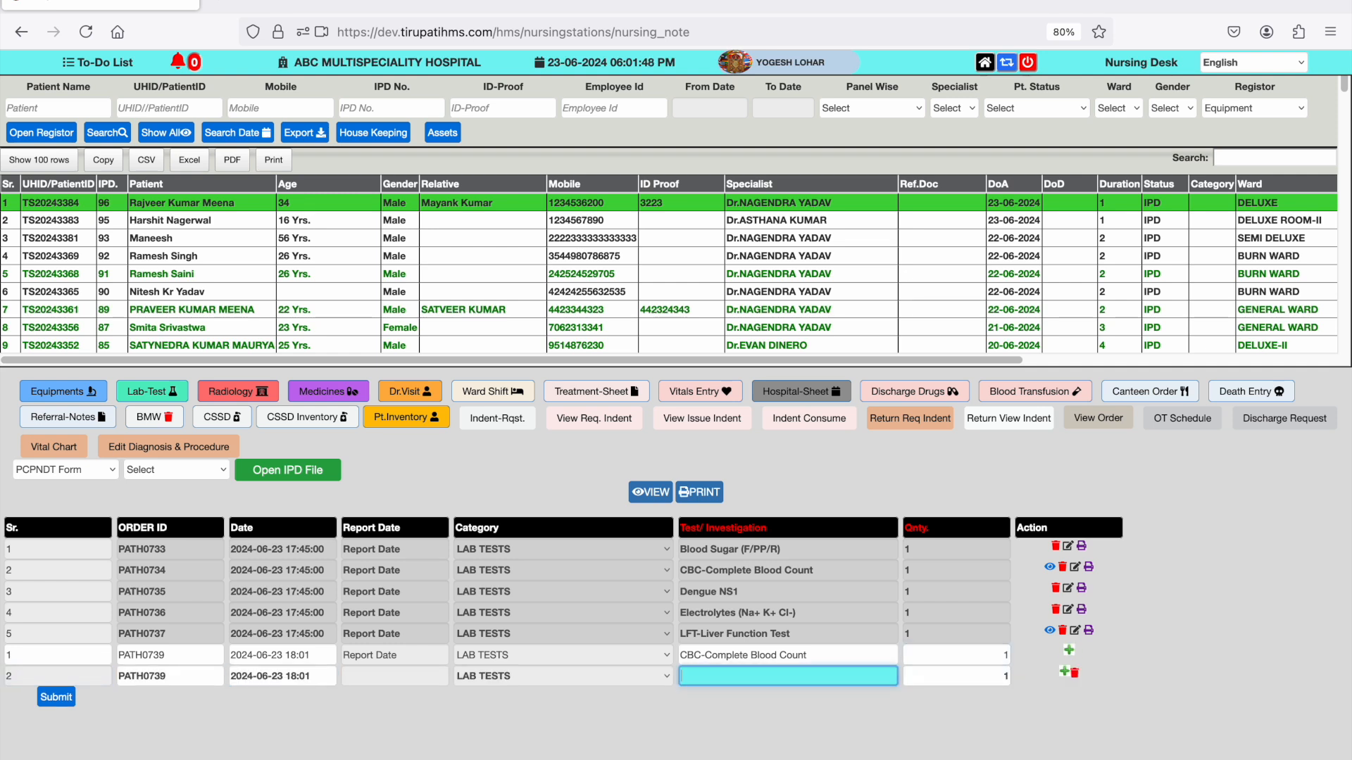
pyautogui.write('RFT')
pyautogui.press('Down')
pyautogui.press('Return')
# - Add Hb-Haemoglobin as the third new lab test and submit the lab order
pyautogui.press('Tab')
pyautogui.press('Tab')
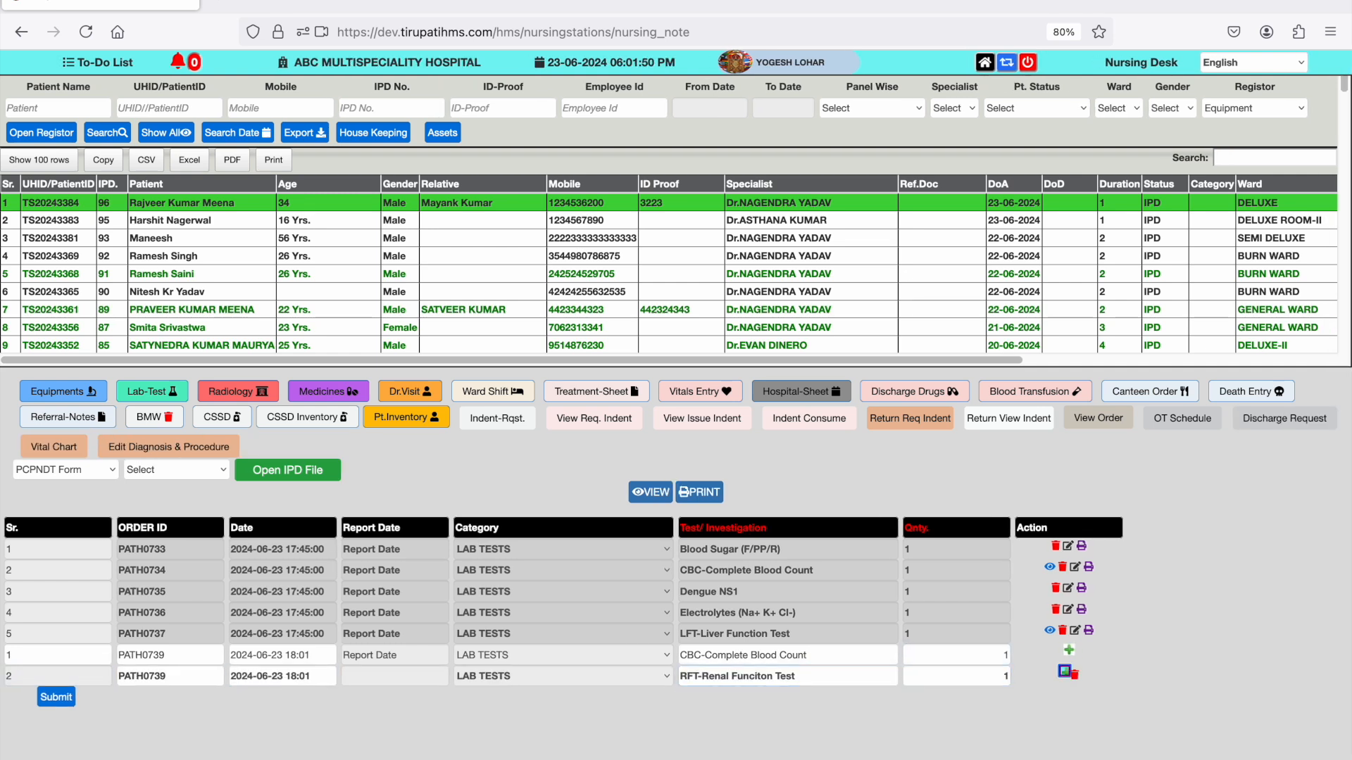
pyautogui.press('Return')
pyautogui.press('Tab')
pyautogui.press('Tab')
pyautogui.press('Tab')
pyautogui.press('Tab')
pyautogui.press('Tab')
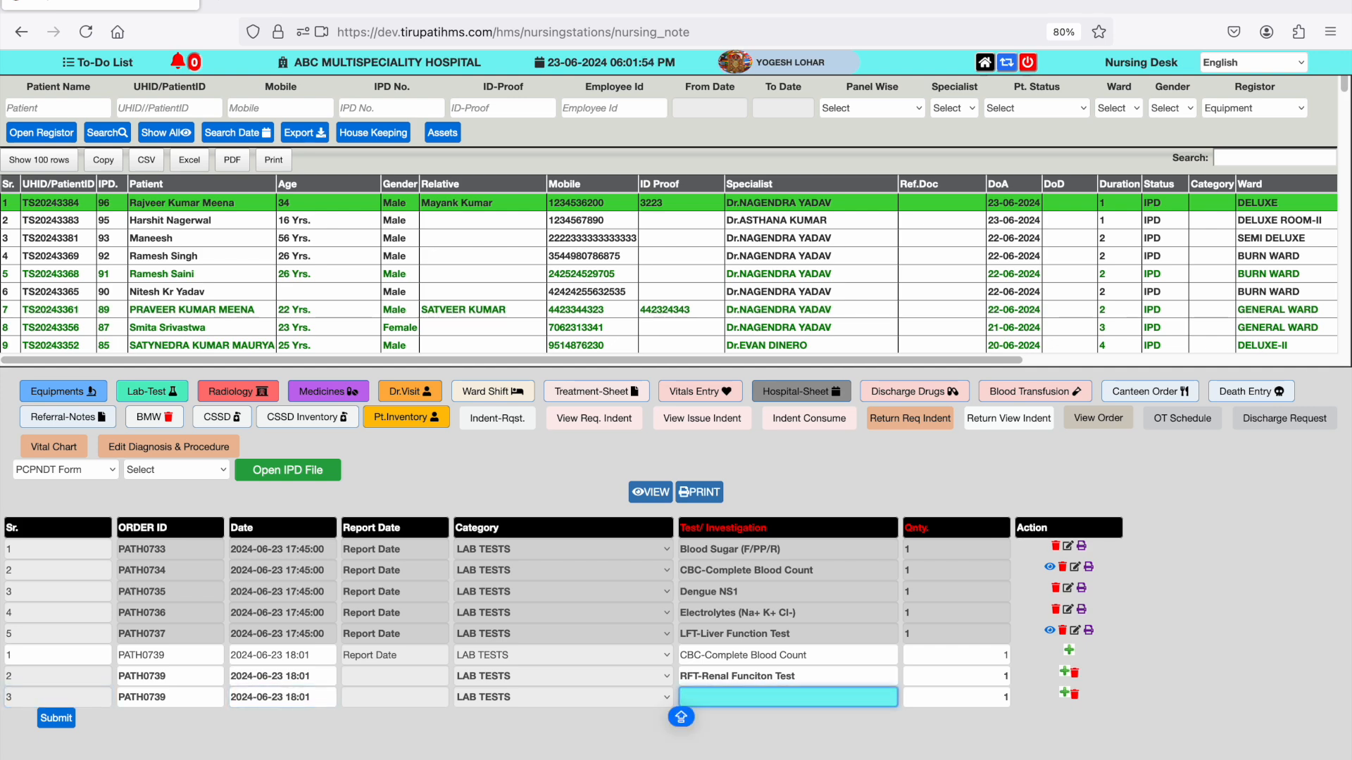
pyautogui.write('h')
pyautogui.press('Down')
pyautogui.press('Return')
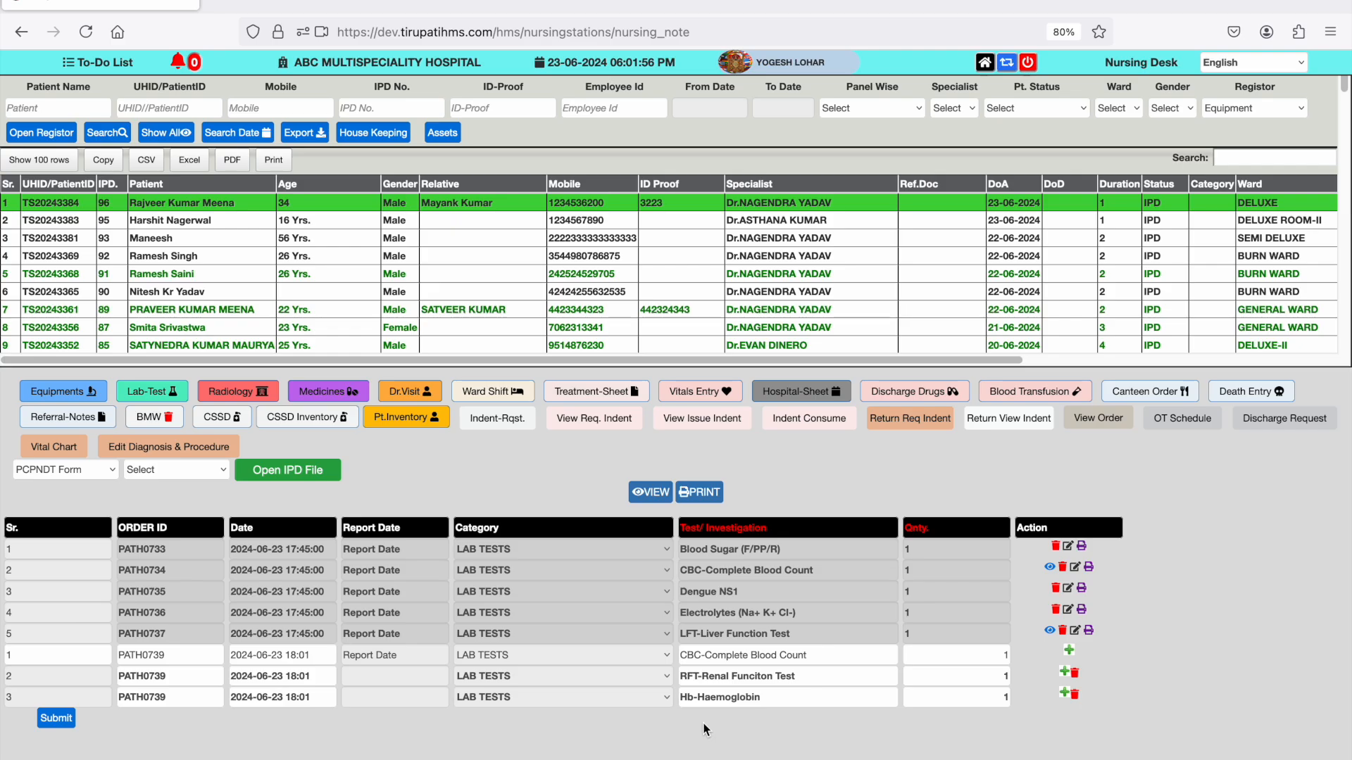
pyautogui.click(56, 718)
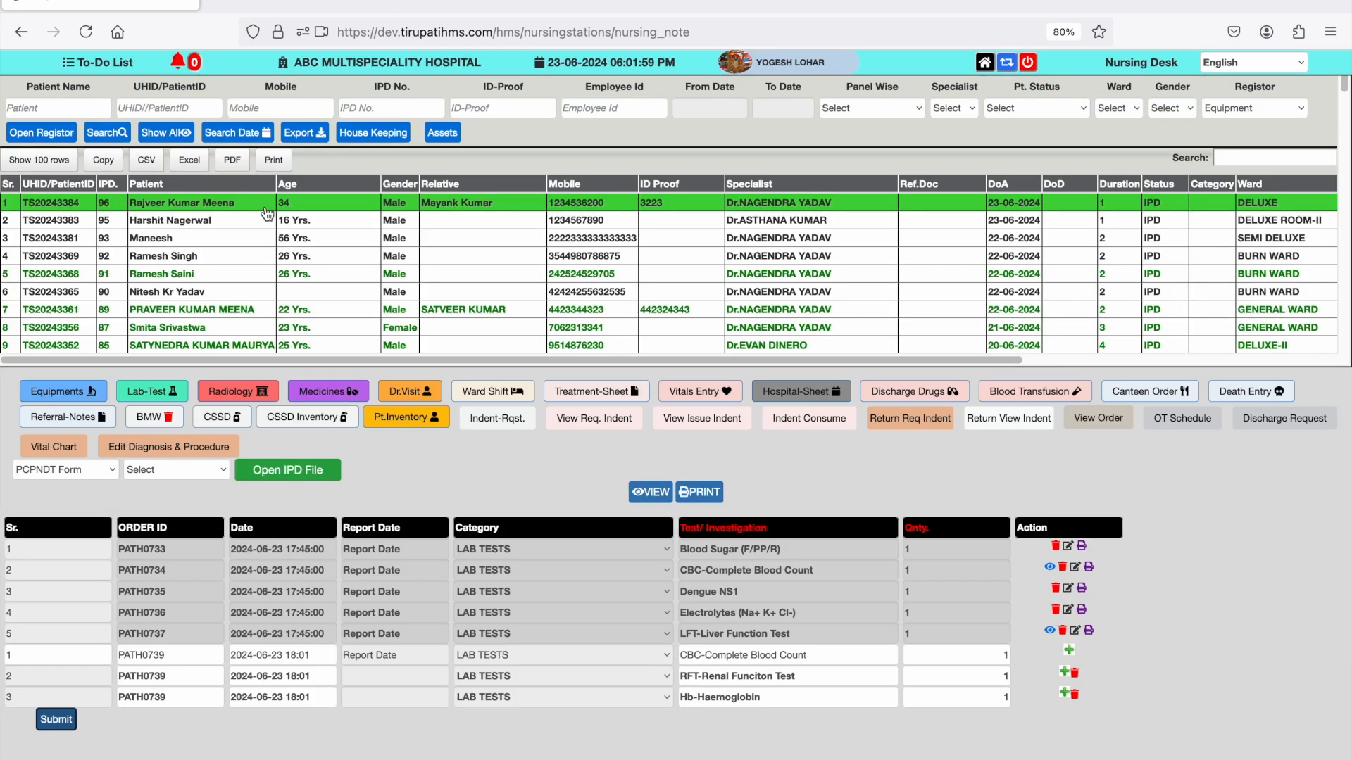
# - Open the patient's radiology order and choose the X-RAY category with X-RAY CHEST PA VIEW as the first new test
pyautogui.click(265, 208)
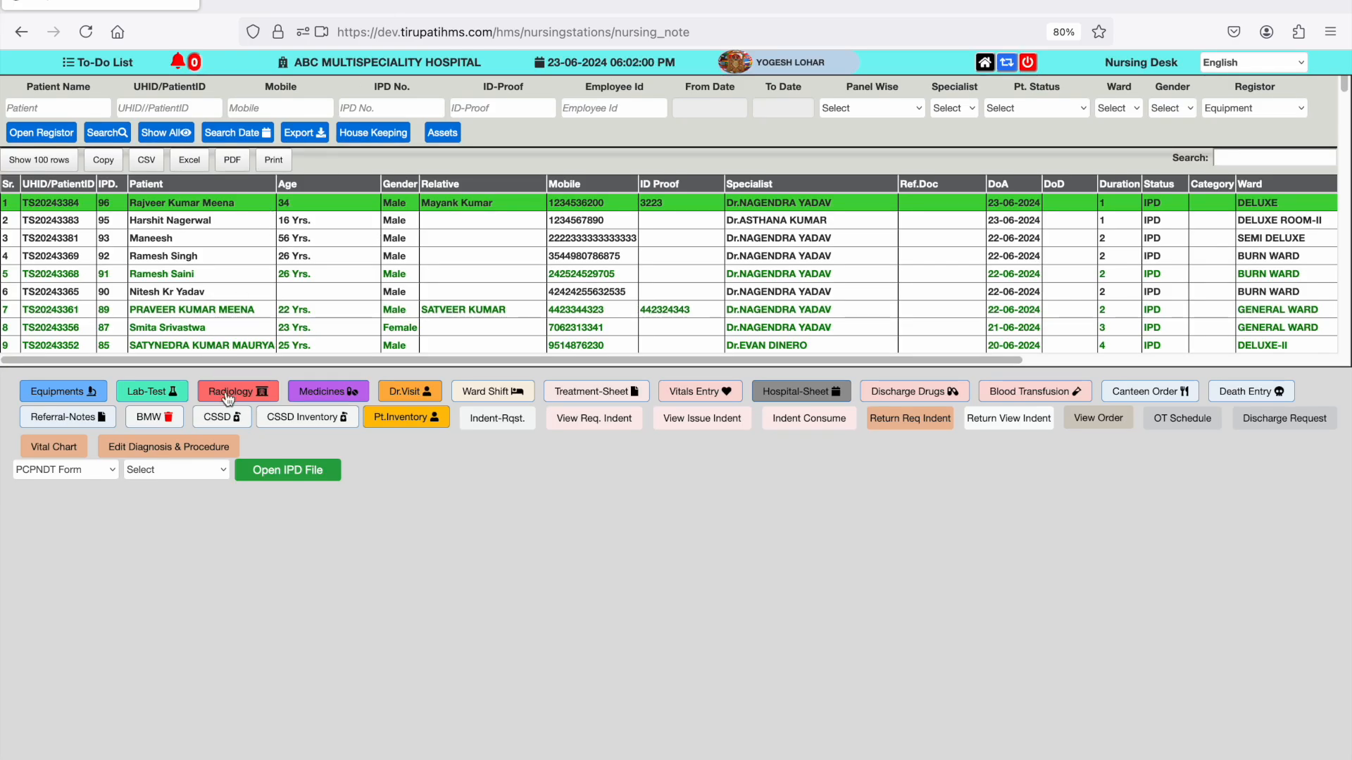
pyautogui.click(239, 401)
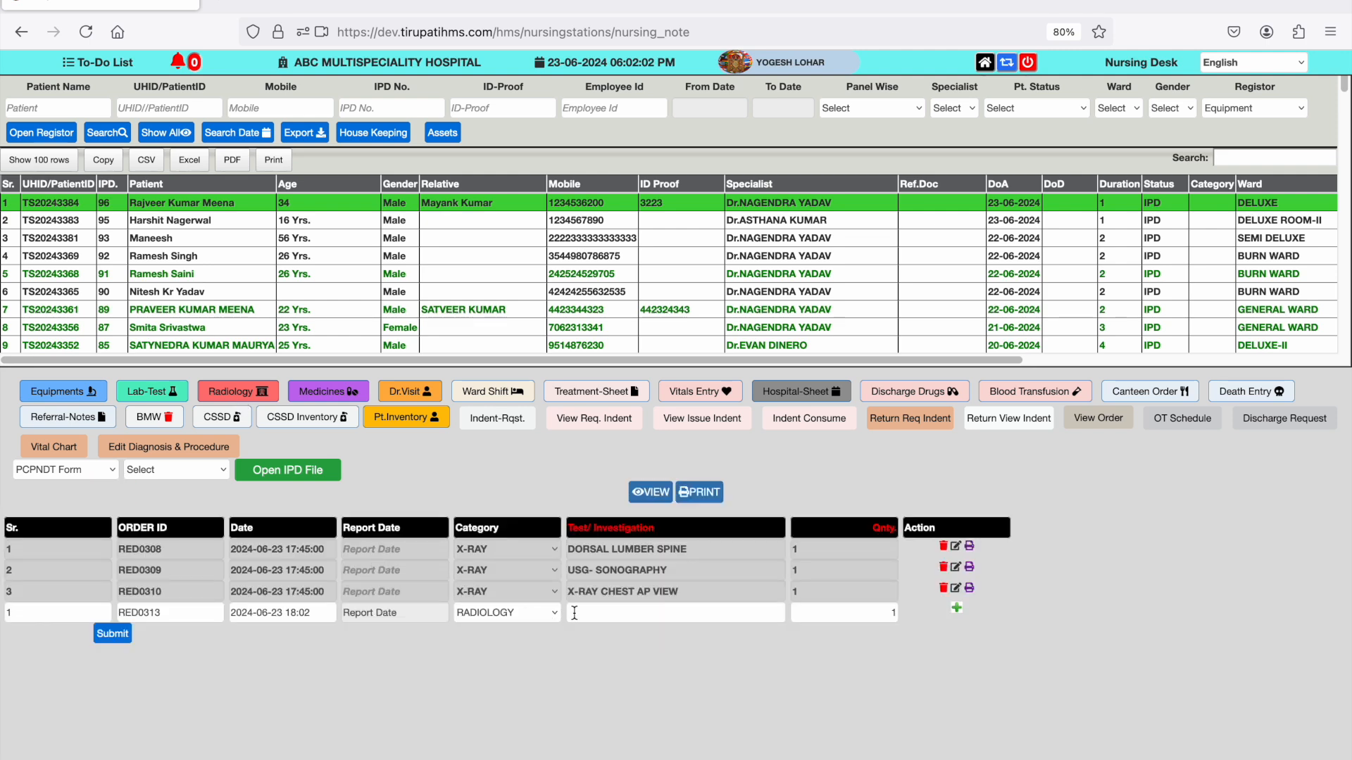
pyautogui.click(575, 612)
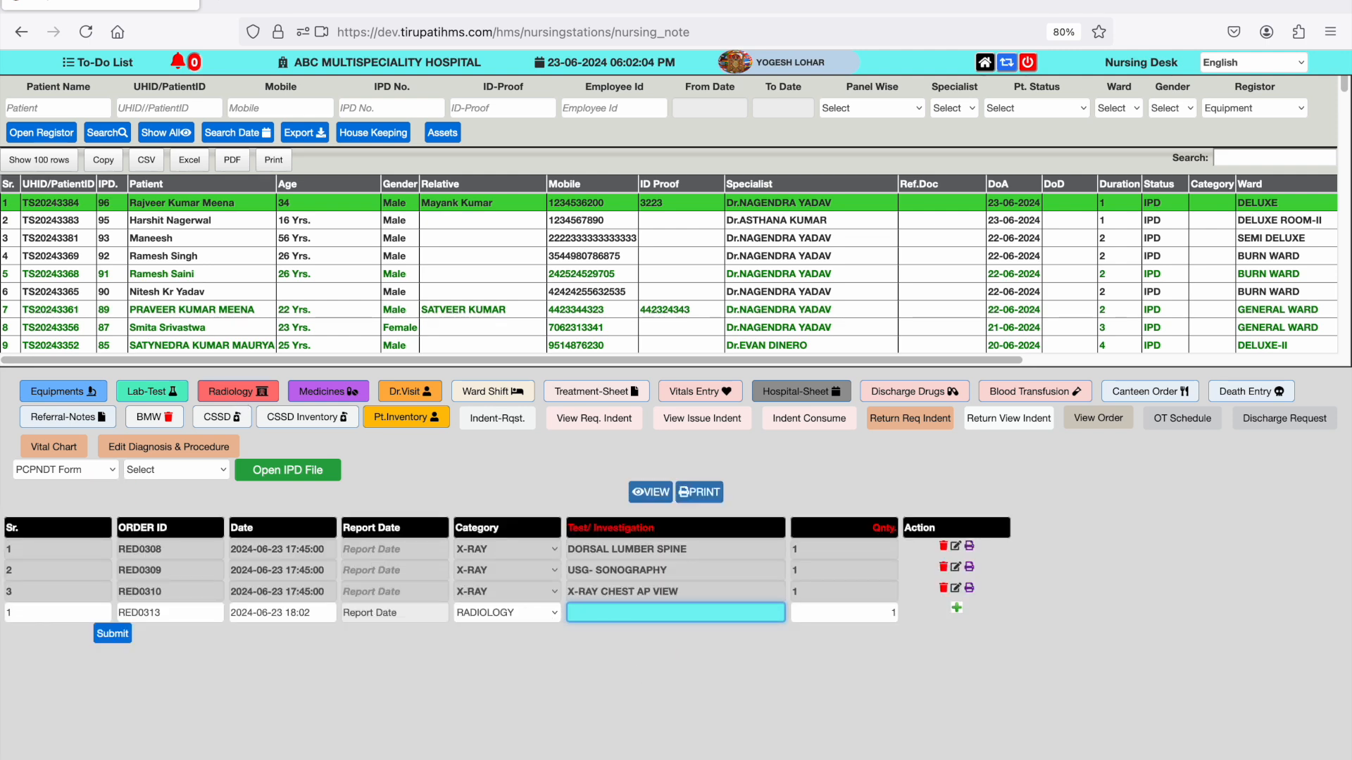
pyautogui.hotkey('shift', 'Tab')
pyautogui.press('x')
pyautogui.press('Tab')
pyautogui.write('x')
pyautogui.press('Down')
pyautogui.press('Down')
pyautogui.press('Down')
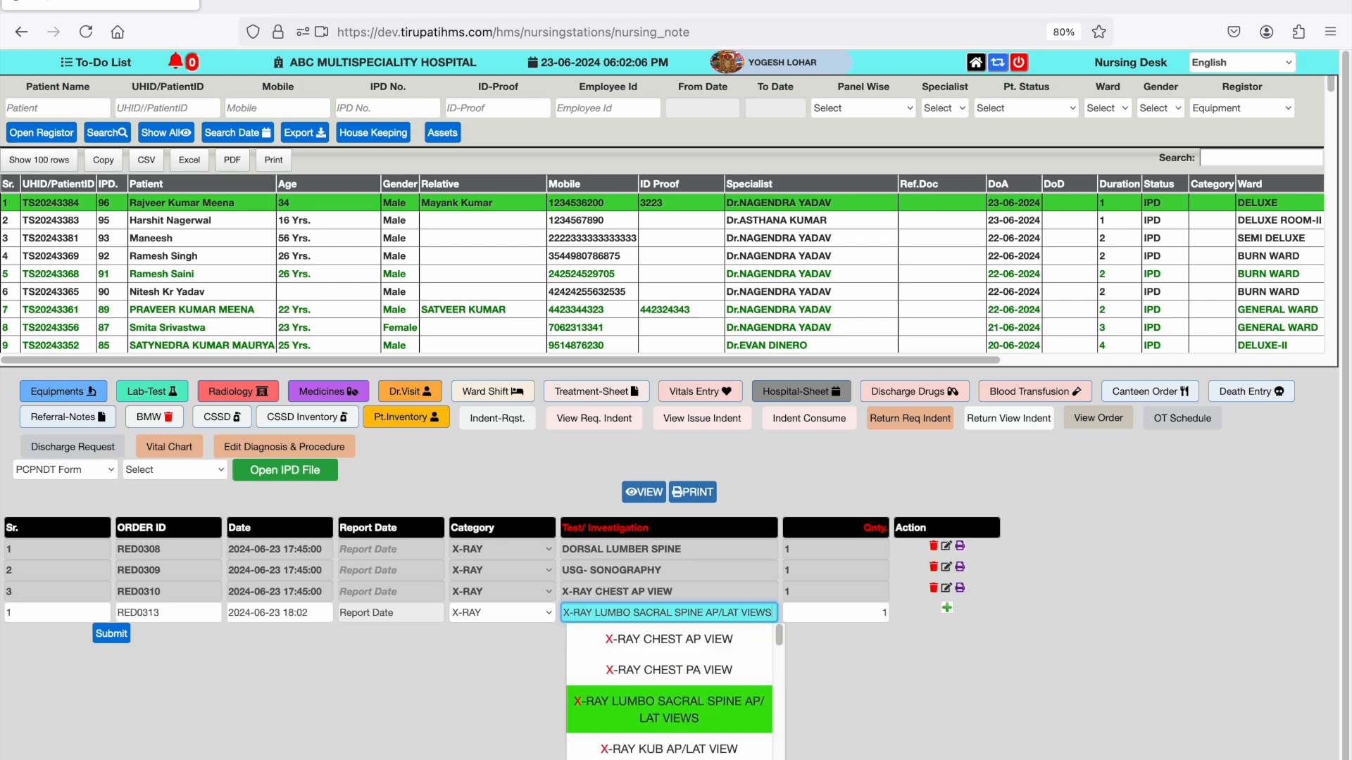
pyautogui.press('Up')
pyautogui.press('Return')
pyautogui.press('Return')
# - Add a second radiology row with category USG and test USG- SONOGRAPHY, submit the order, and close its printout
pyautogui.press('Tab')
pyautogui.press('Tab')
pyautogui.press('Tab')
pyautogui.press('u')
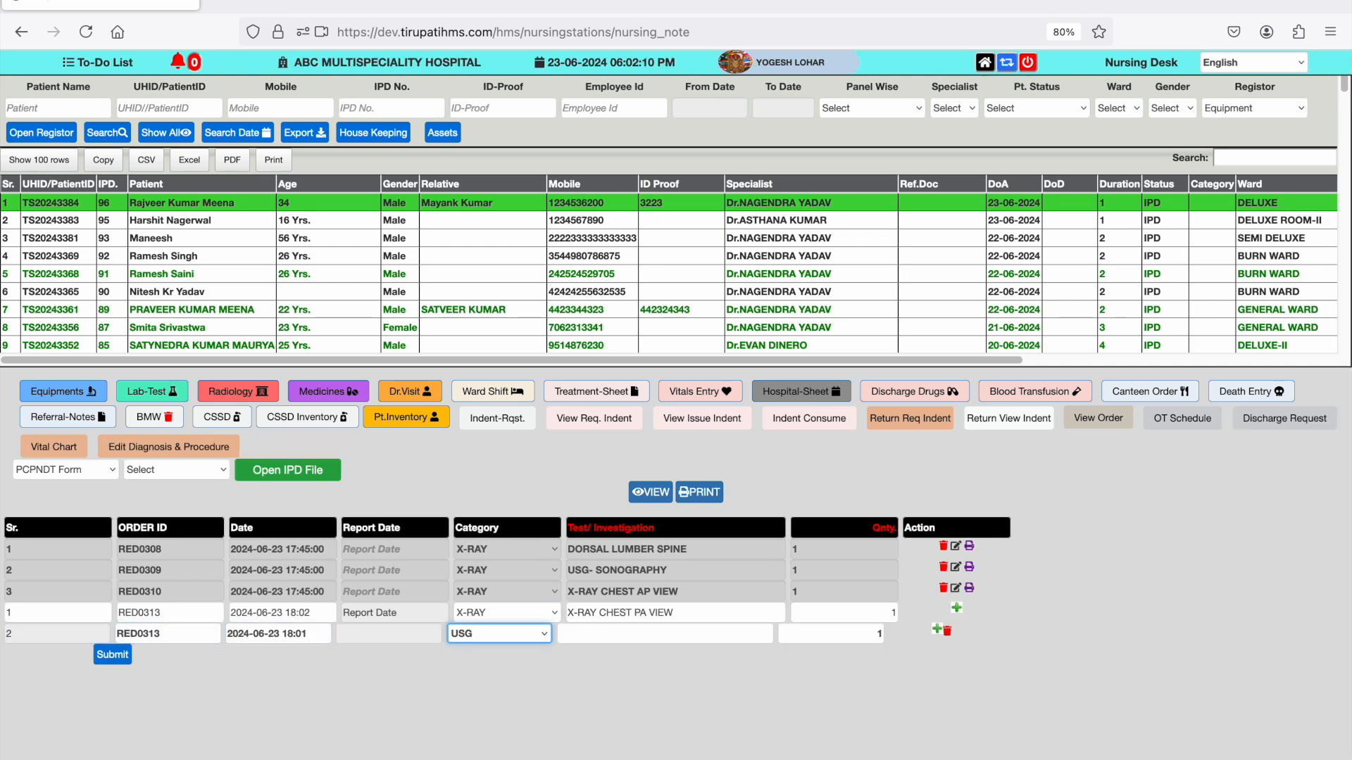
pyautogui.press('Tab')
pyautogui.write('us')
pyautogui.press('Down')
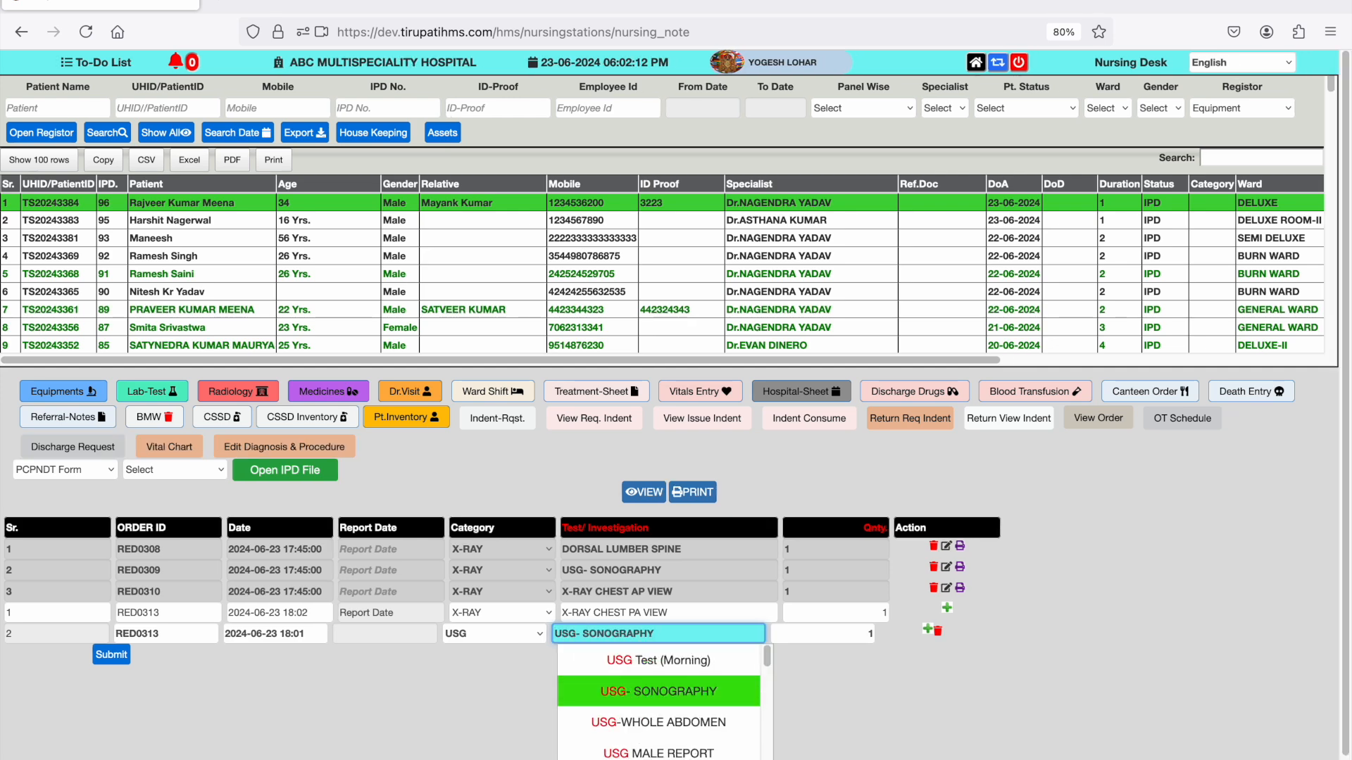
pyautogui.press('Return')
pyautogui.press('Tab')
pyautogui.click(113, 655)
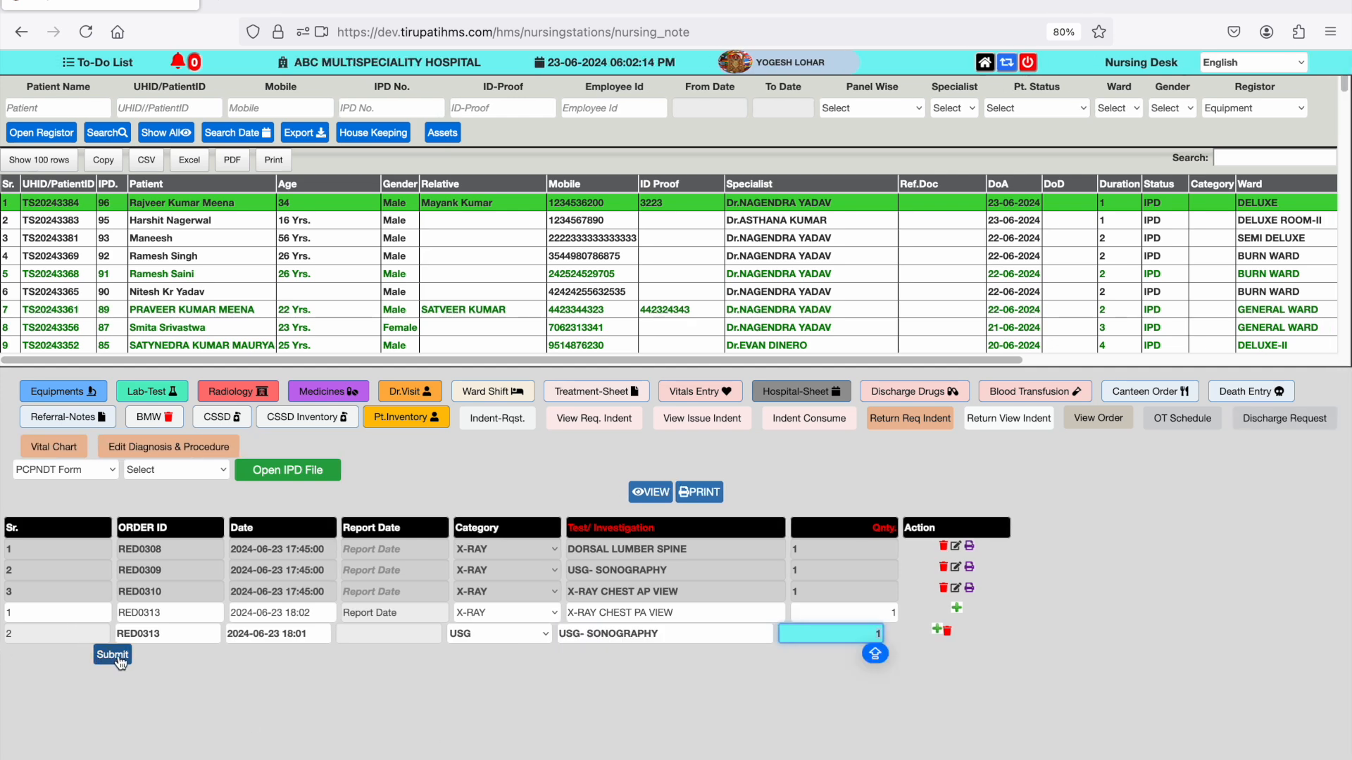
pyautogui.click(392, 4)
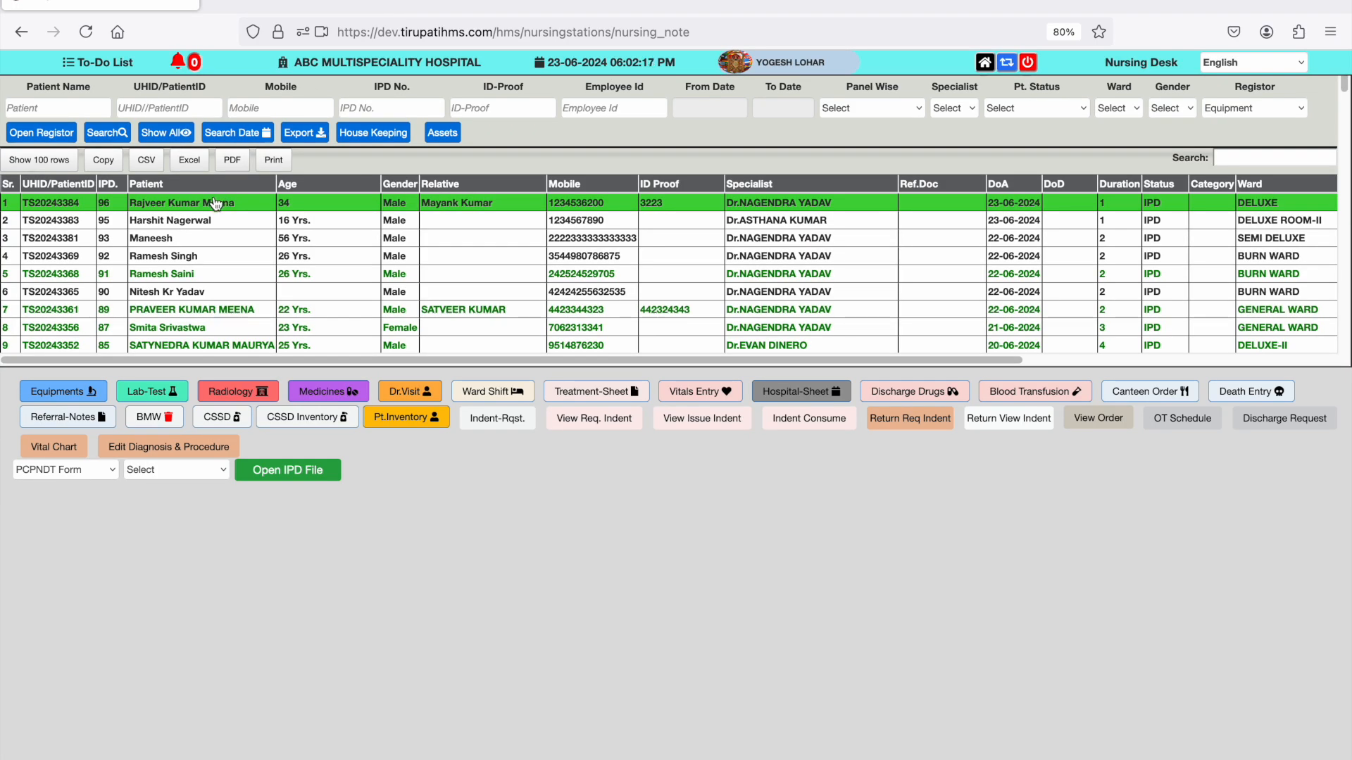
# - Open the patient's medicine order and try to submit it without entering a new medicine
pyautogui.click(296, 391)
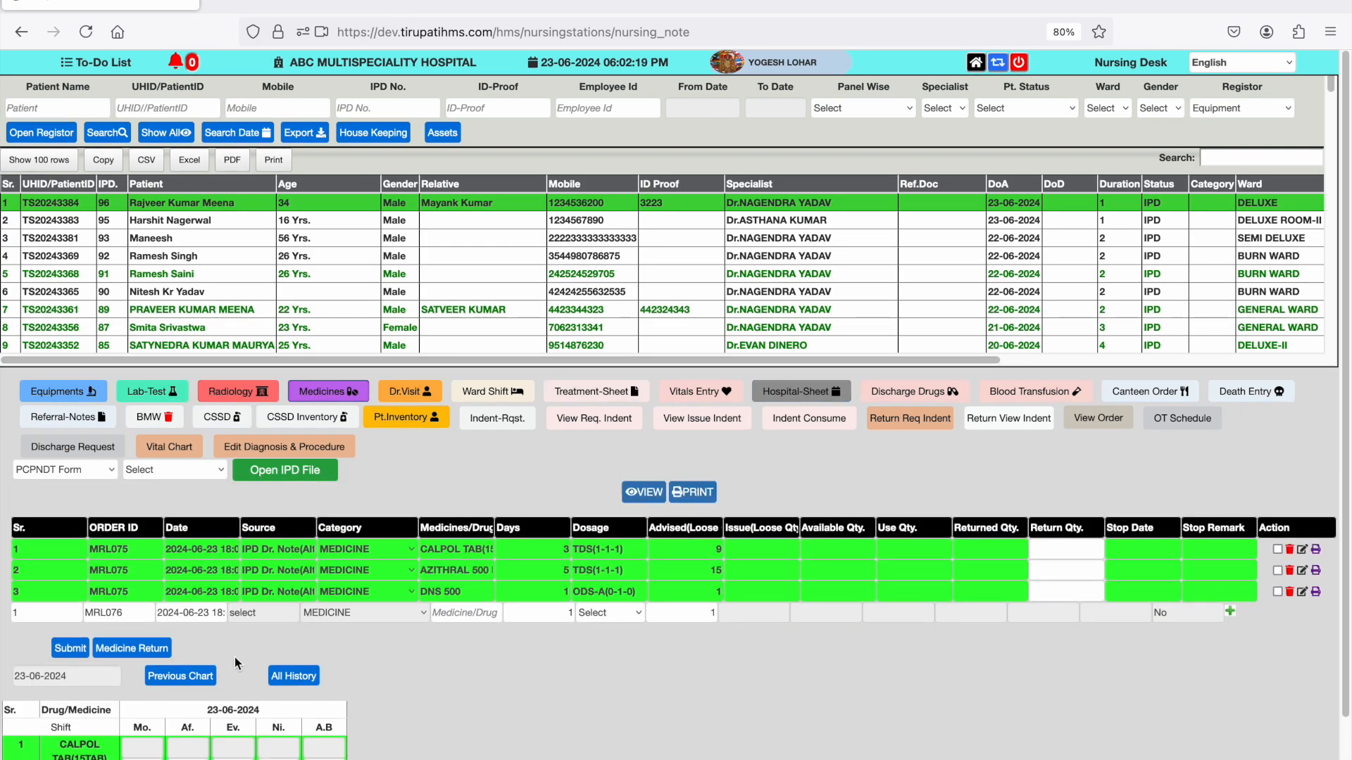
pyautogui.scroll(-3, 234, 657)
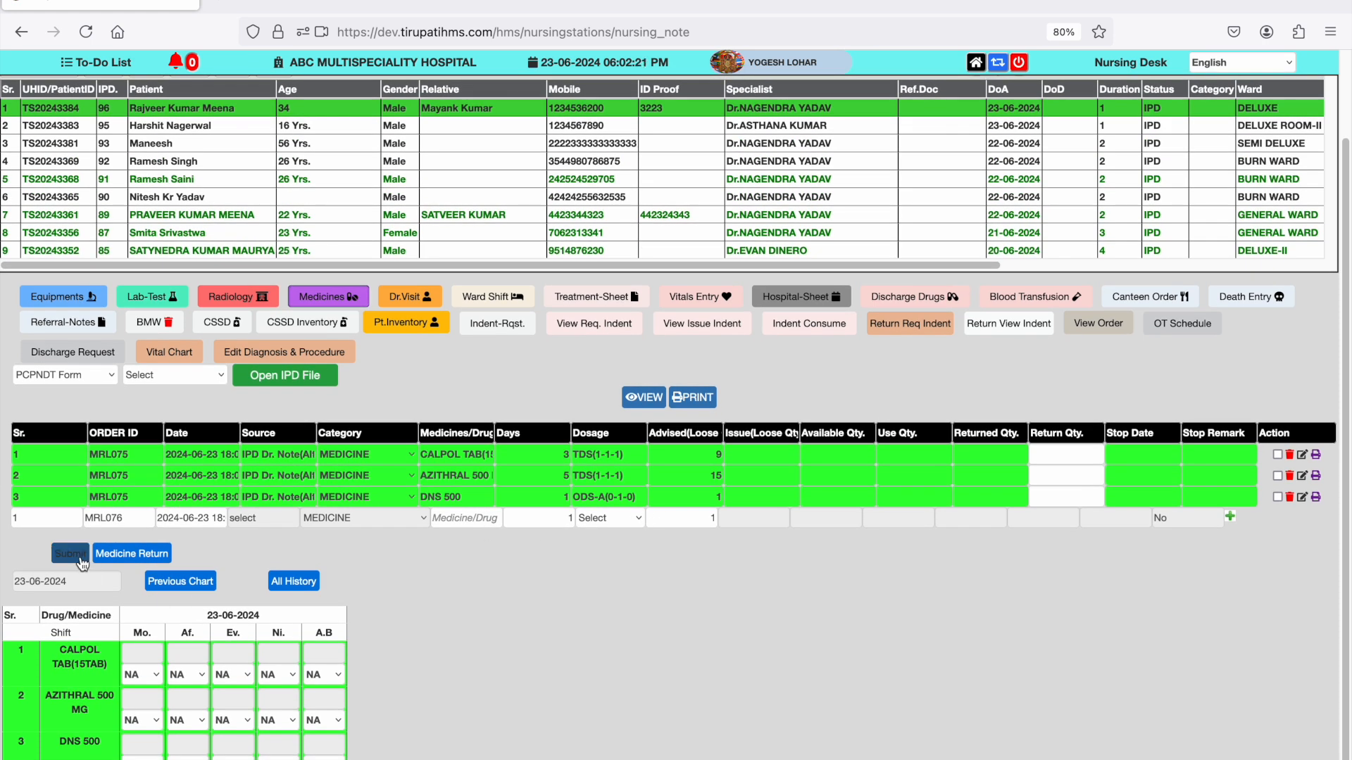
pyautogui.click(80, 559)
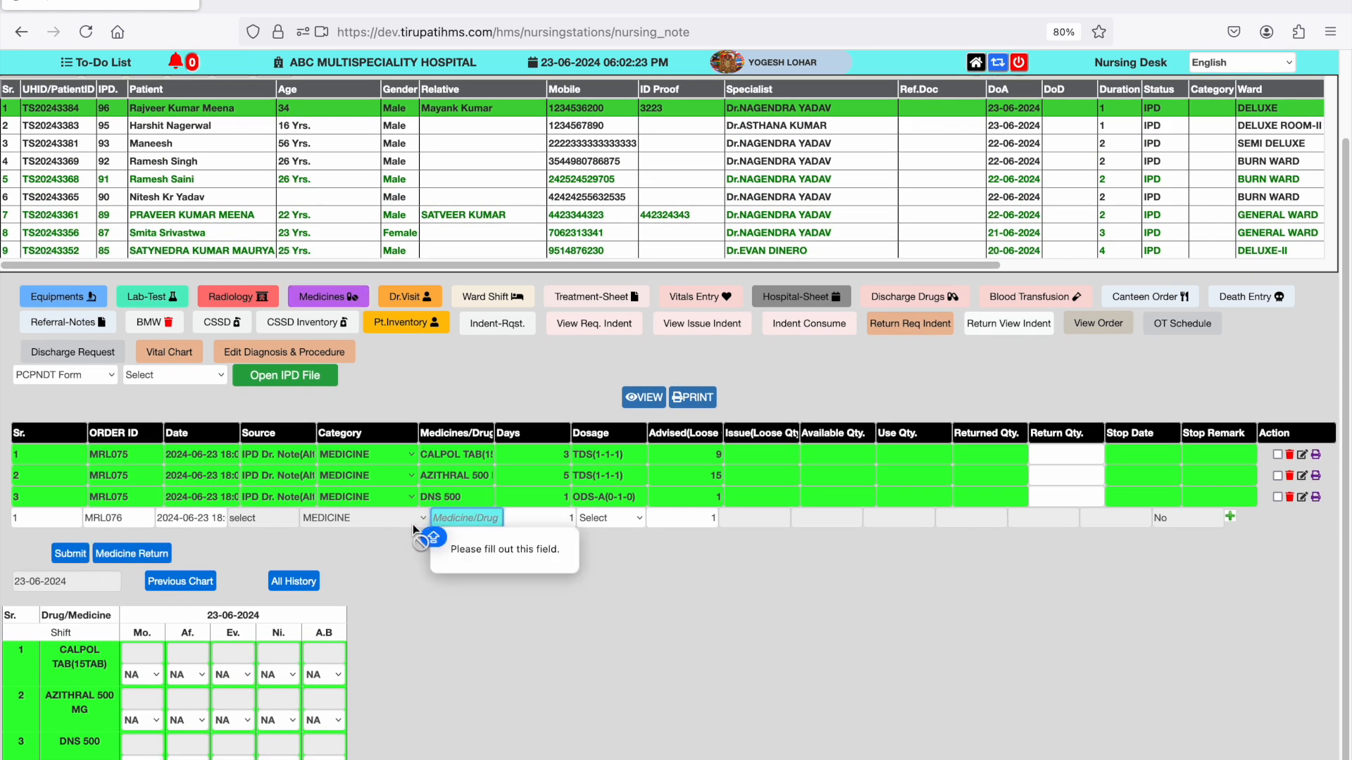
# - In Medical Sales, save and print the patient's Due-Pending-Credit bill for CALPOL TAB(15TAB), AZITHRAL 500 MG and DNS 500, and close the receipt
pyautogui.click(976, 63)
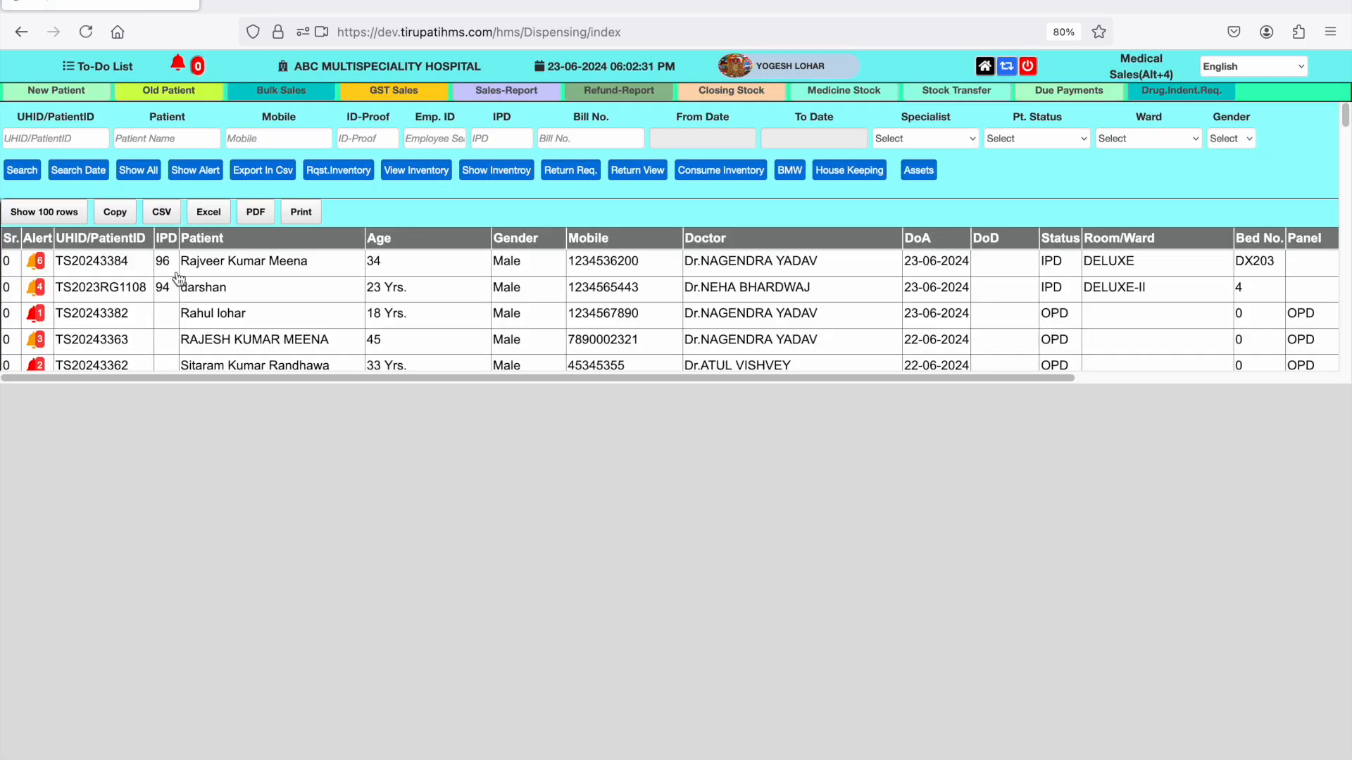
pyautogui.click(178, 273)
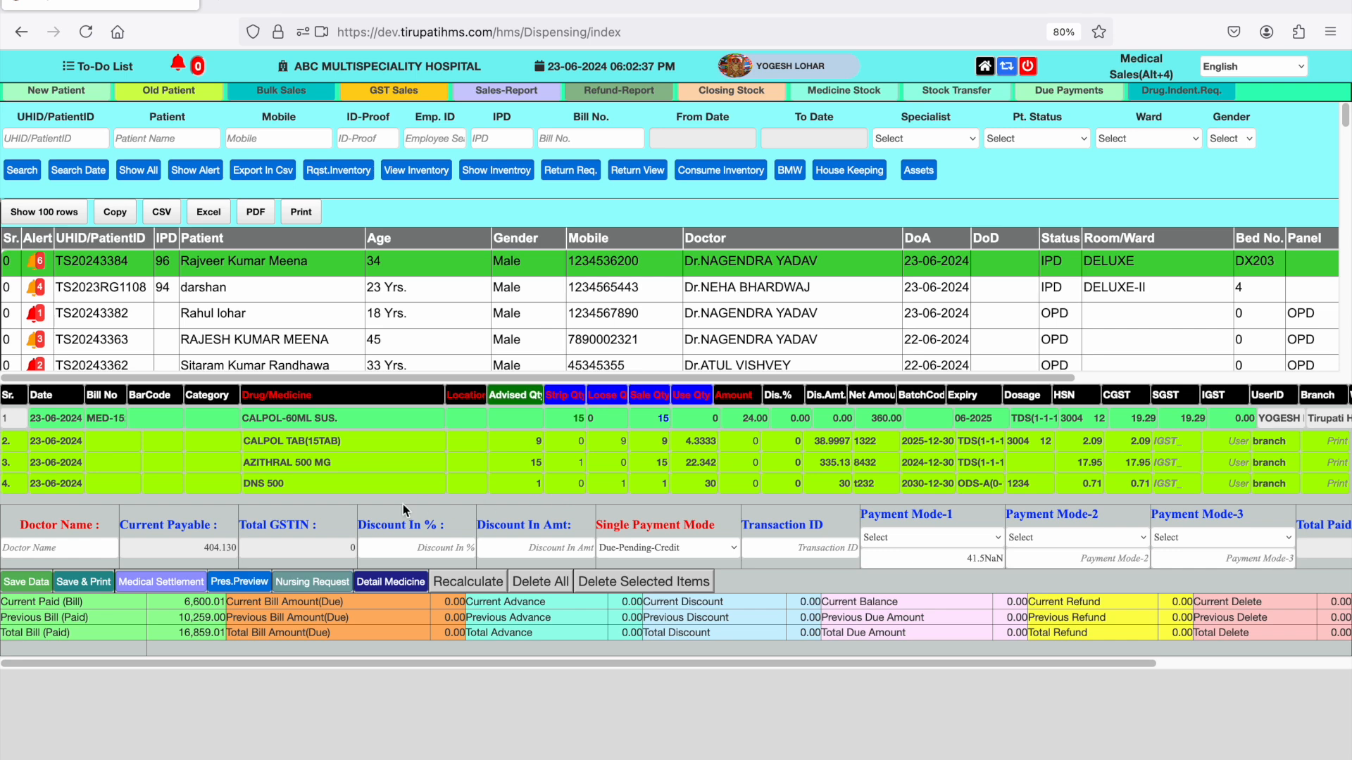
pyautogui.click(104, 583)
pyautogui.click(808, 465)
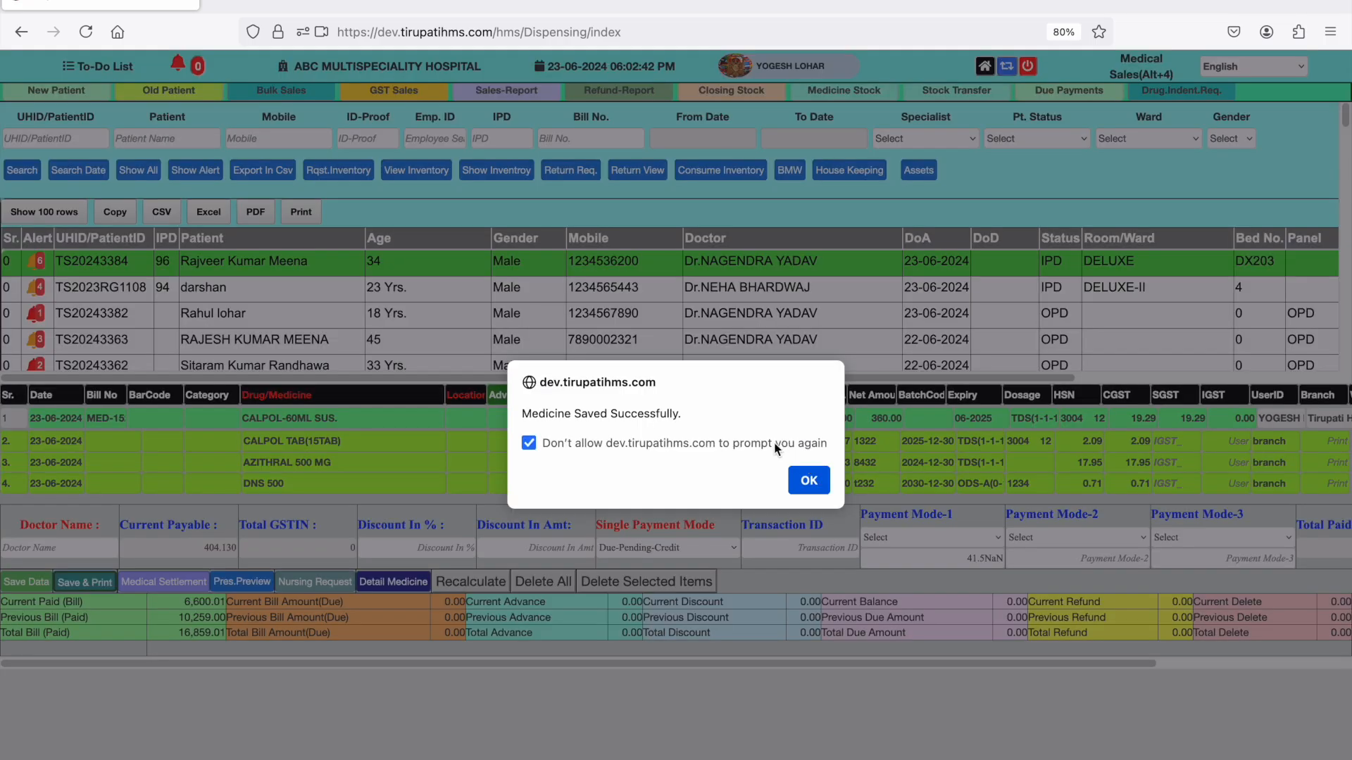
pyautogui.click(810, 482)
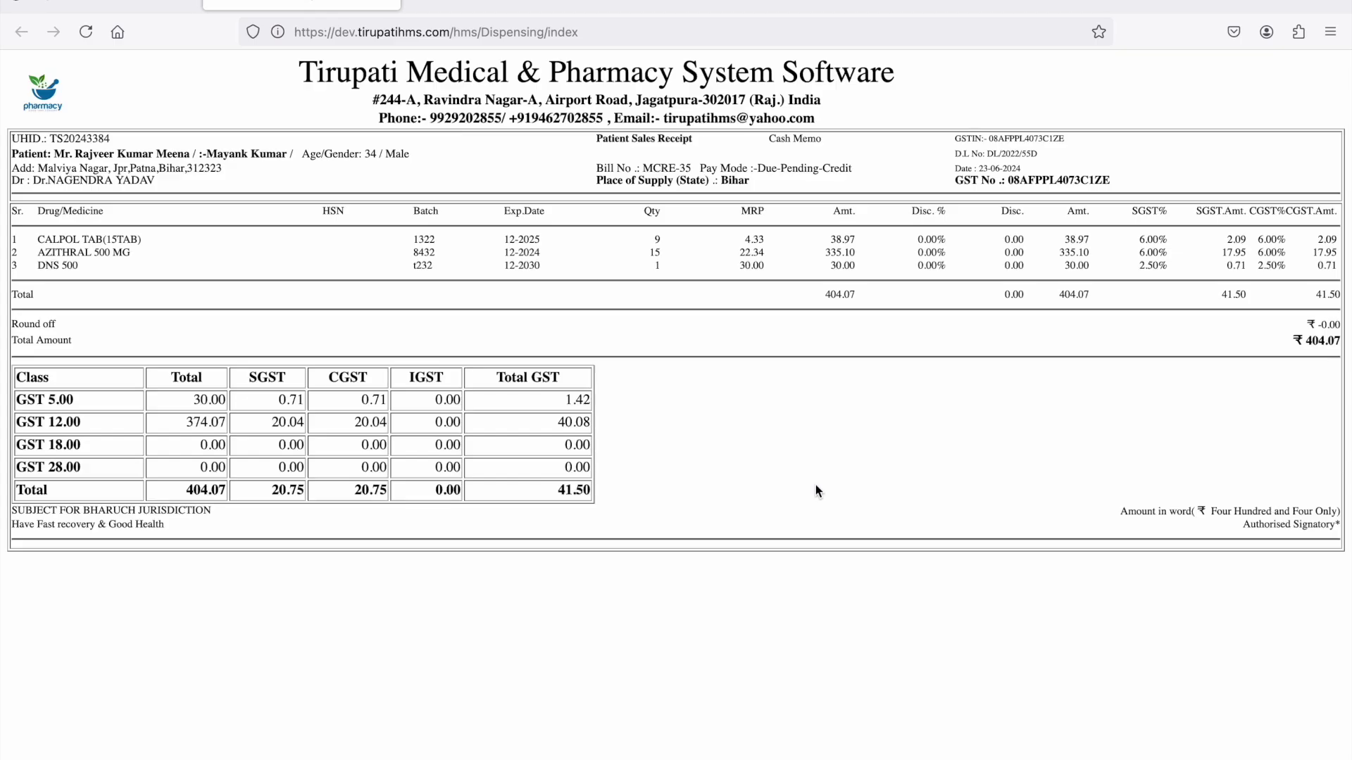
pyautogui.click(160, 11)
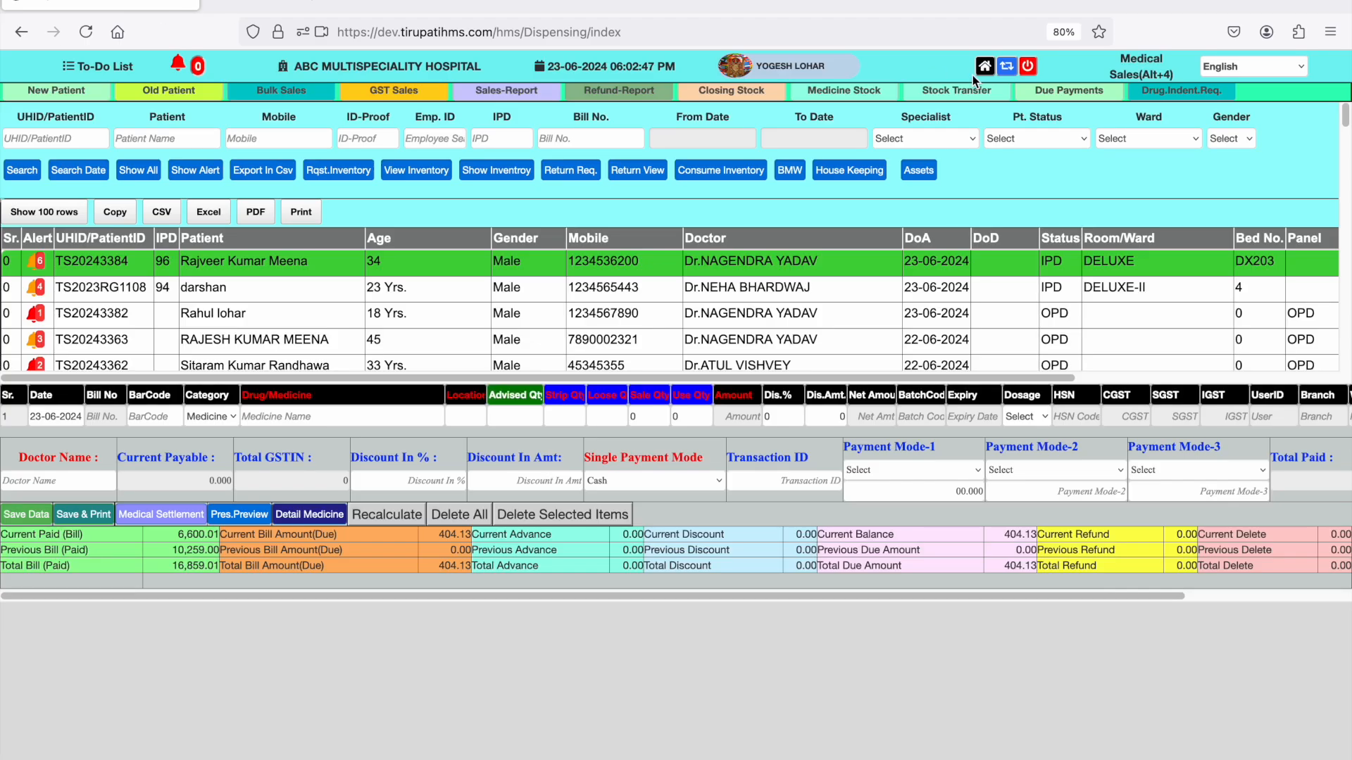
# - Return to the Nursing Desk and open the medicine order and drug chart of the patient in the first row
pyautogui.click(975, 73)
pyautogui.click(157, 275)
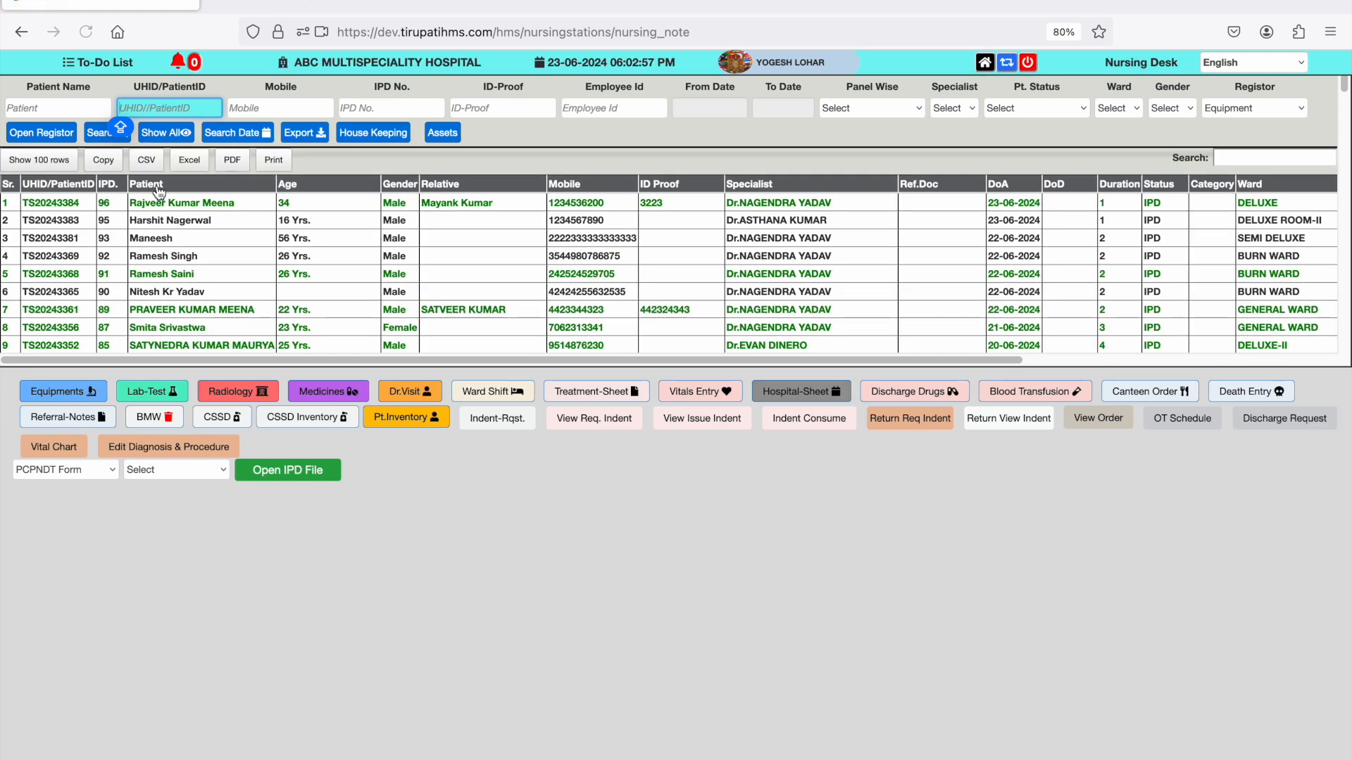
pyautogui.click(155, 206)
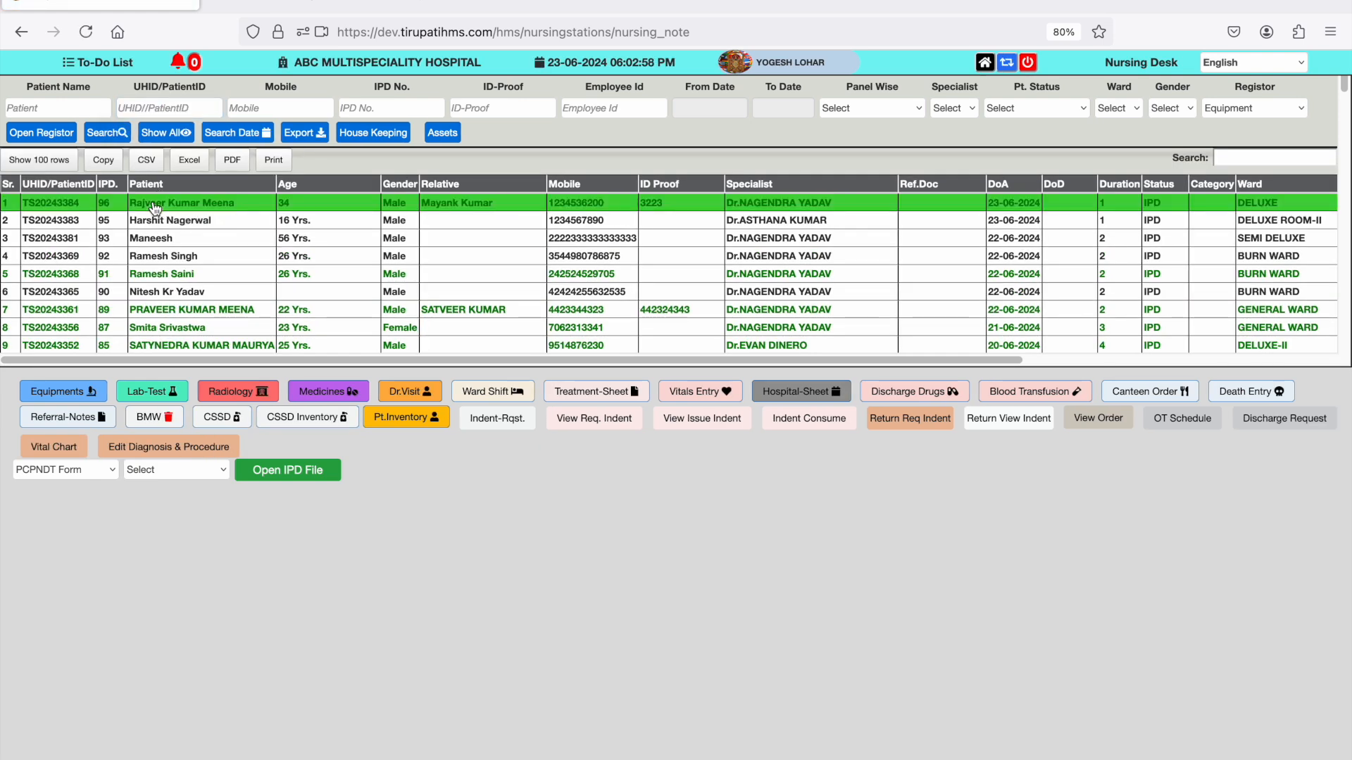
pyautogui.click(346, 395)
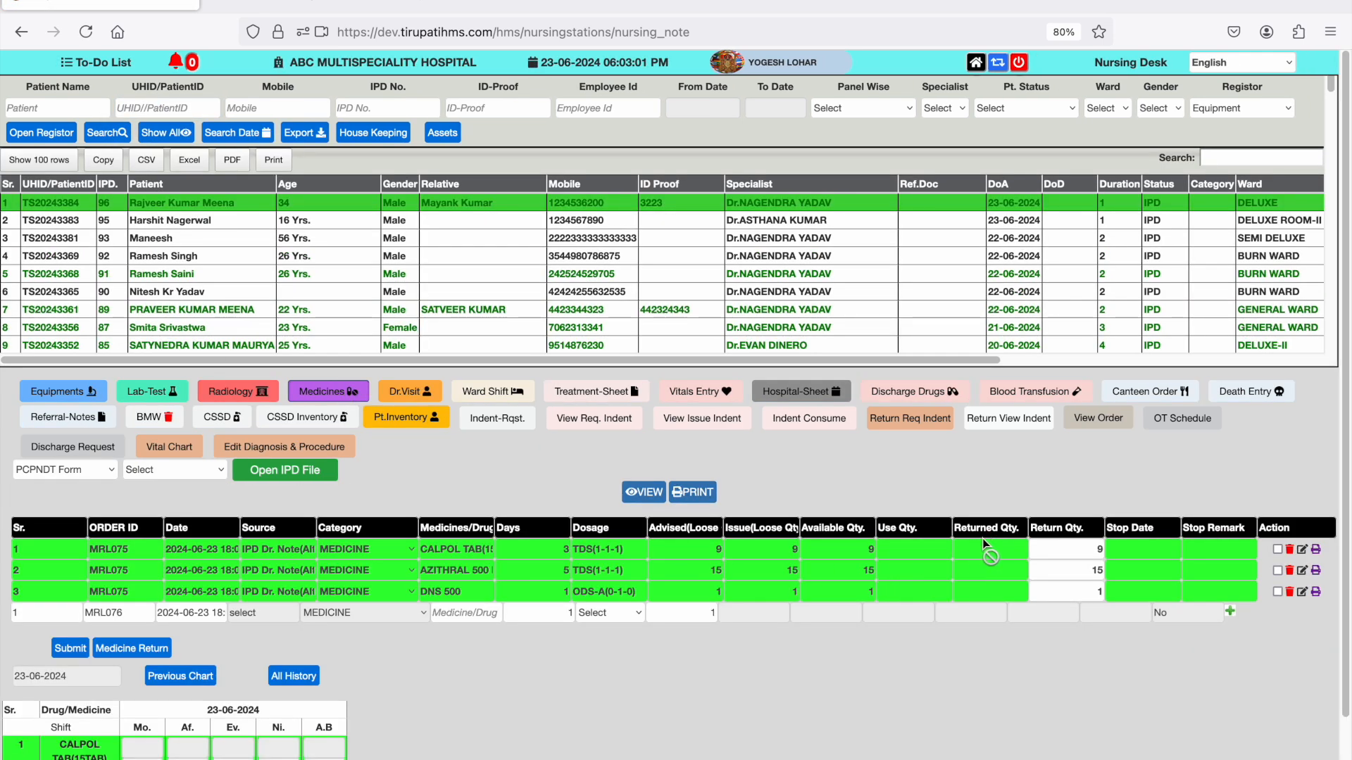
pyautogui.scroll(-2, 124, 678)
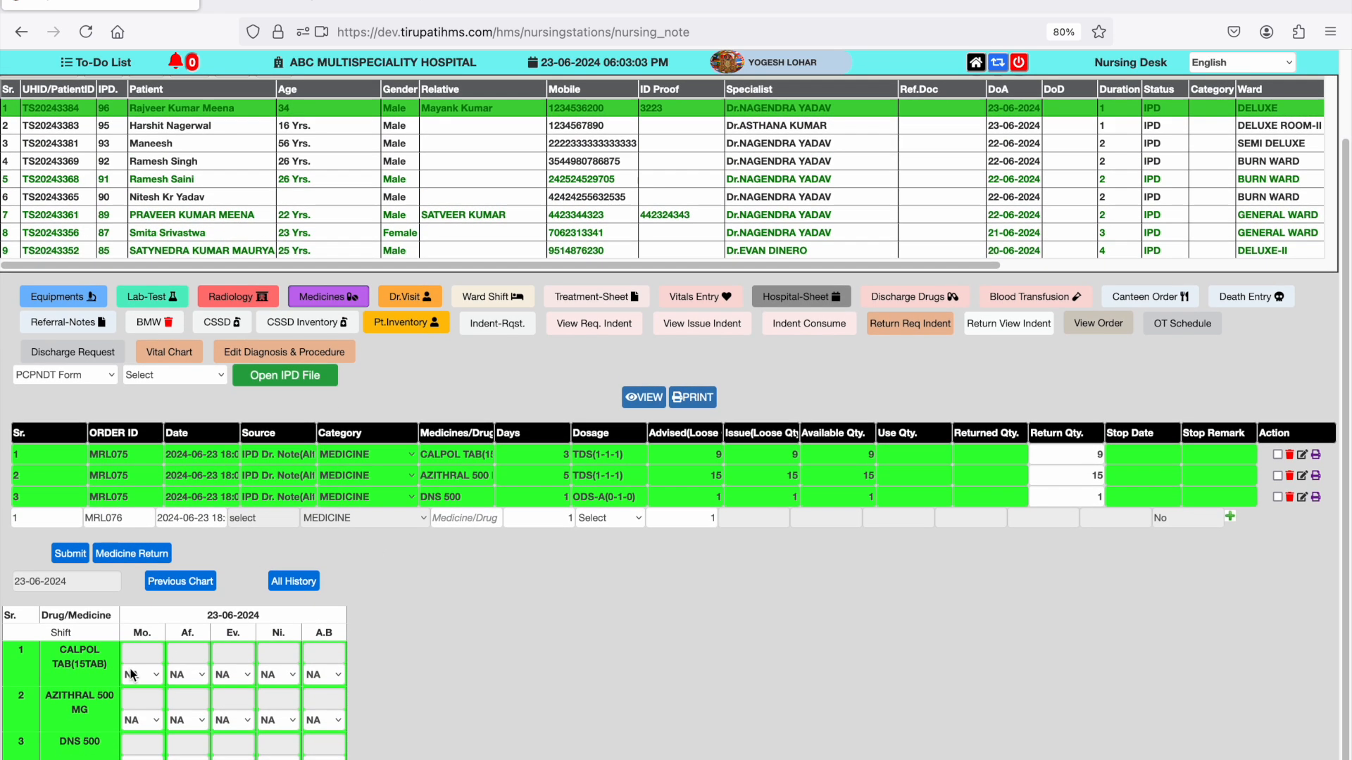
# - Record the morning dose of CALPOL TAB(15TAB) in the drug chart at 10:47 with quantity 2
pyautogui.click(144, 657)
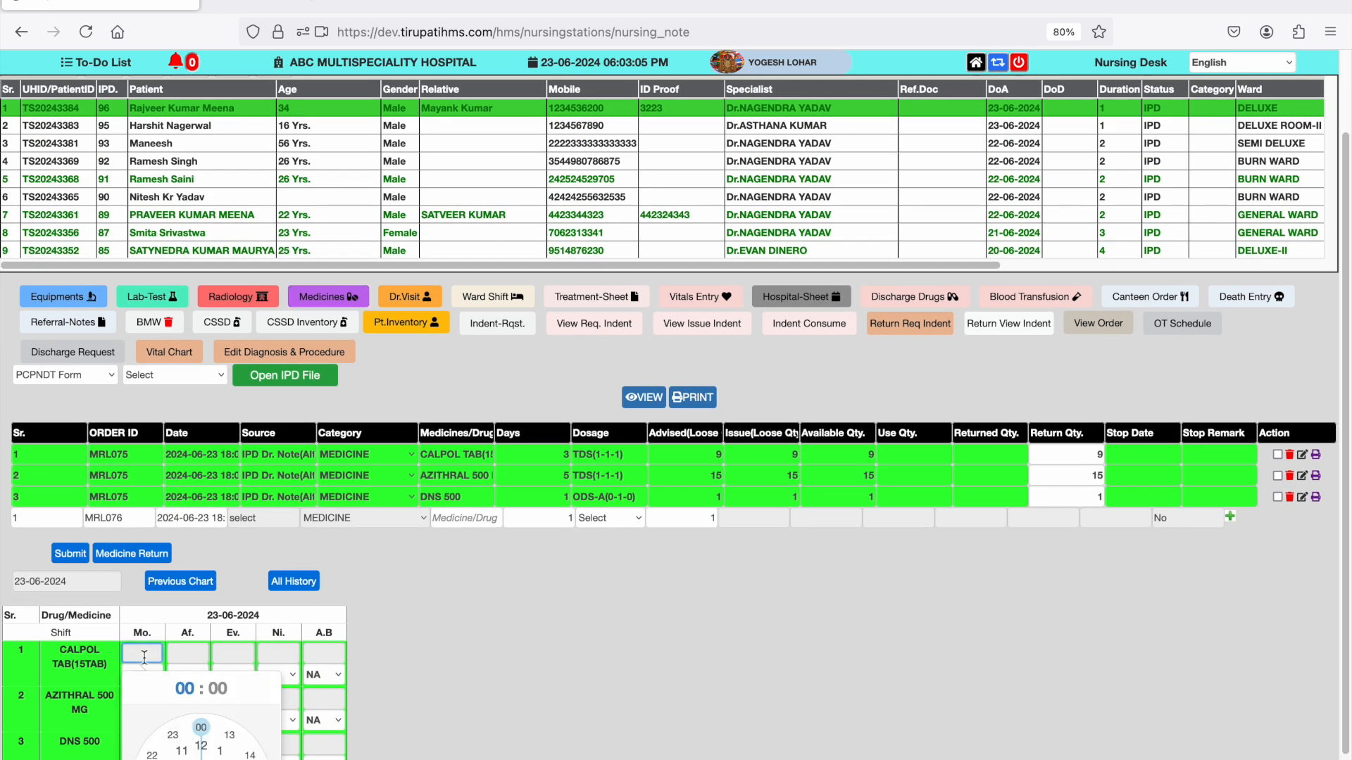
pyautogui.click(168, 758)
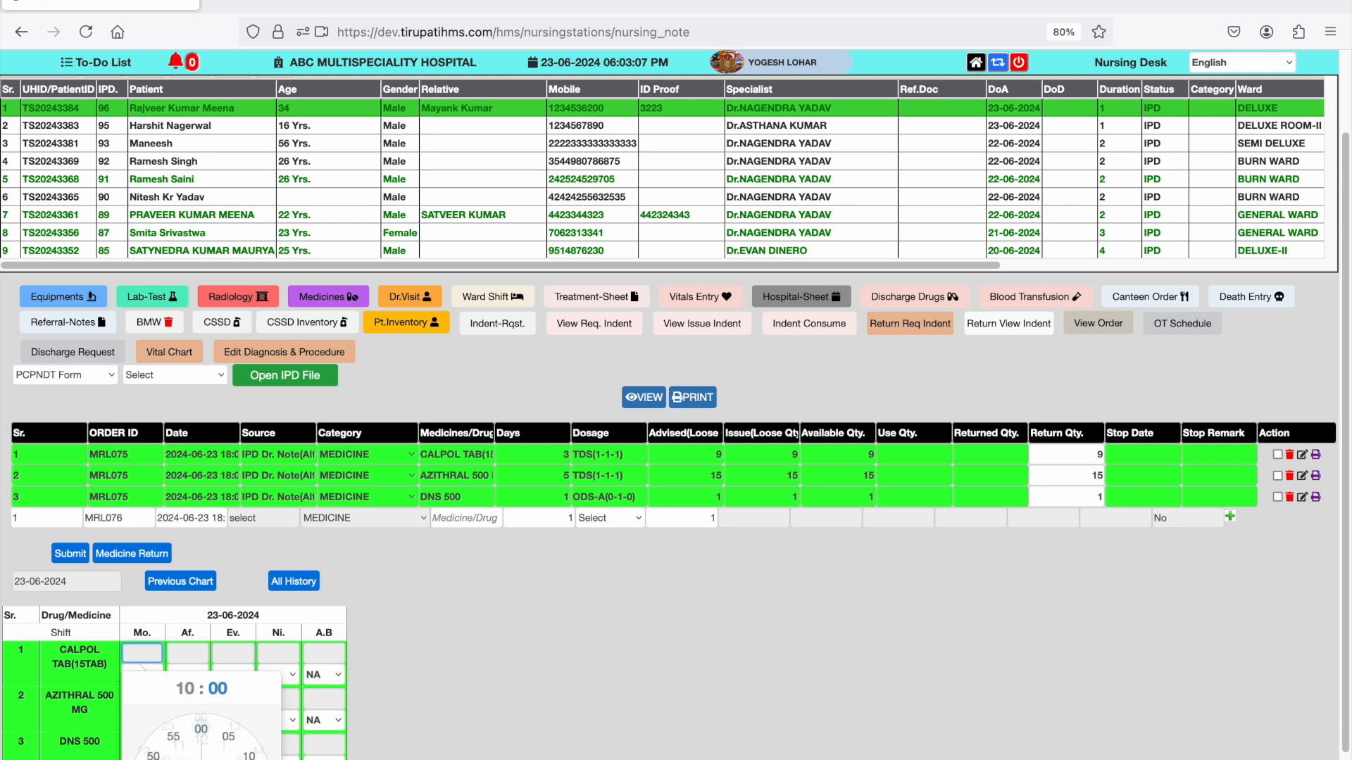
pyautogui.click(147, 759)
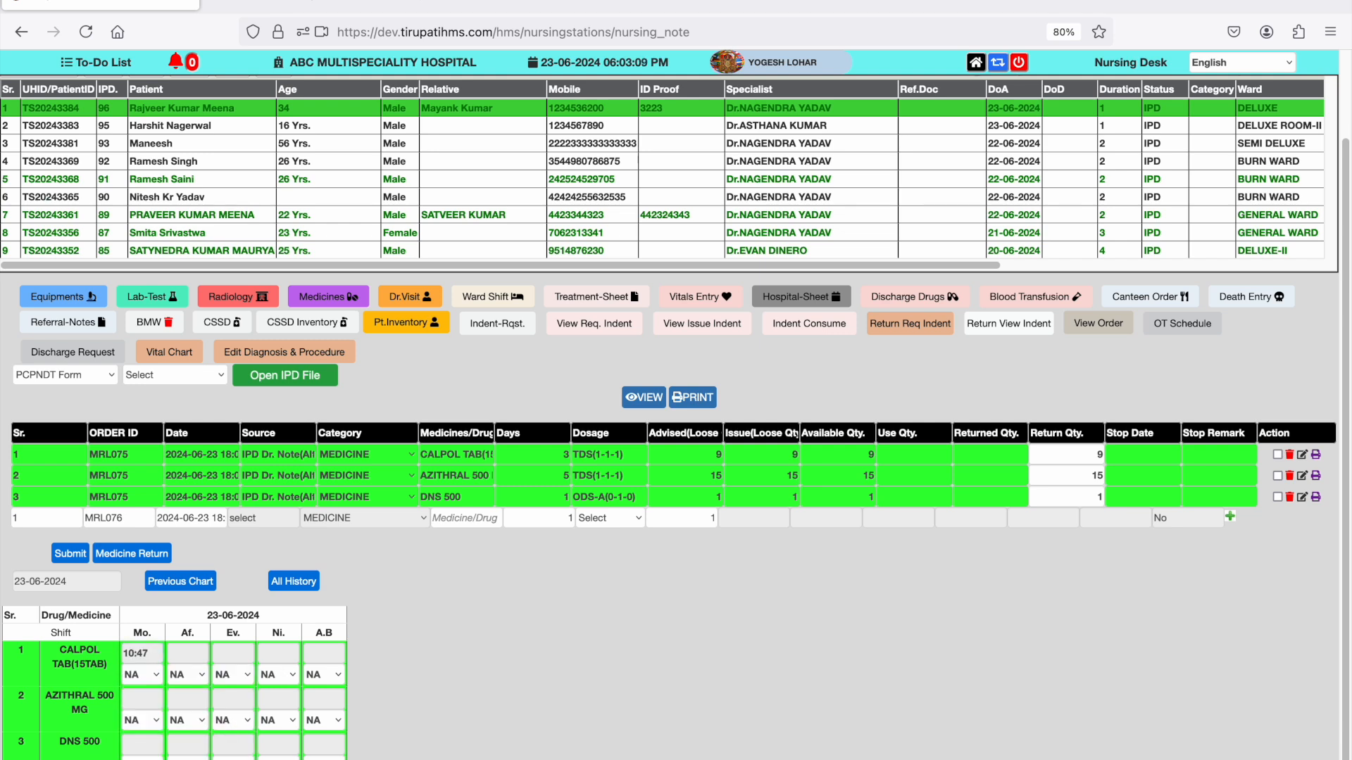
pyautogui.click(157, 674)
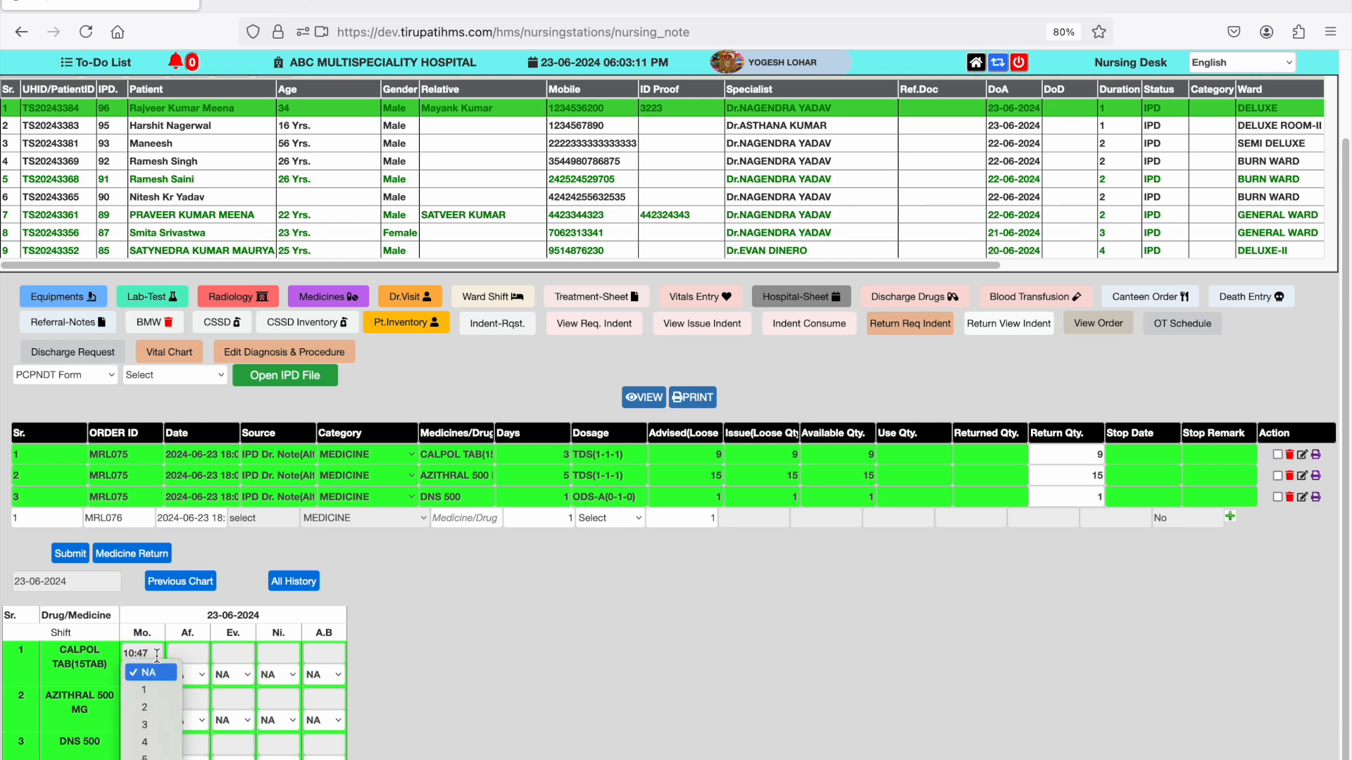
pyautogui.click(148, 708)
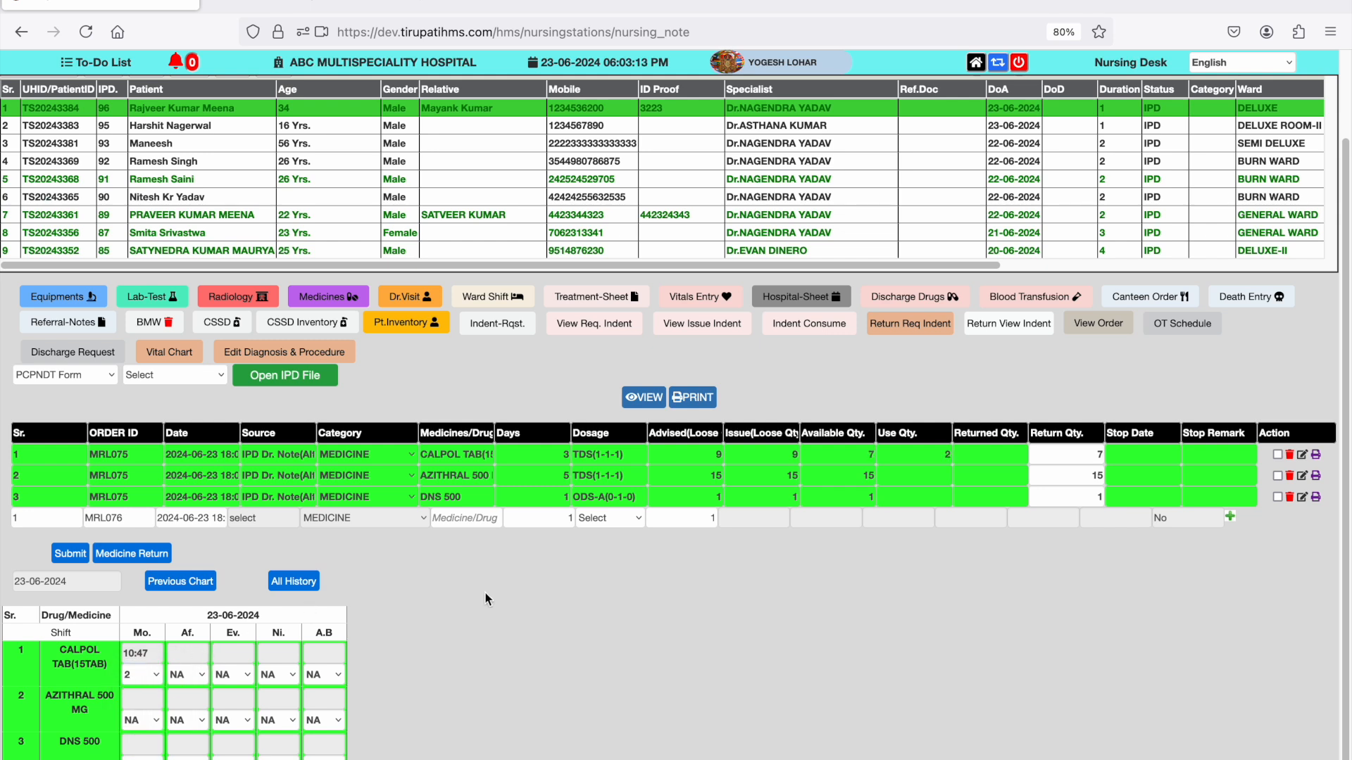
# - Record the afternoon dose of CALPOL TAB(15TAB) at 14:00 with quantity 2, and check its return quantity
pyautogui.click(181, 653)
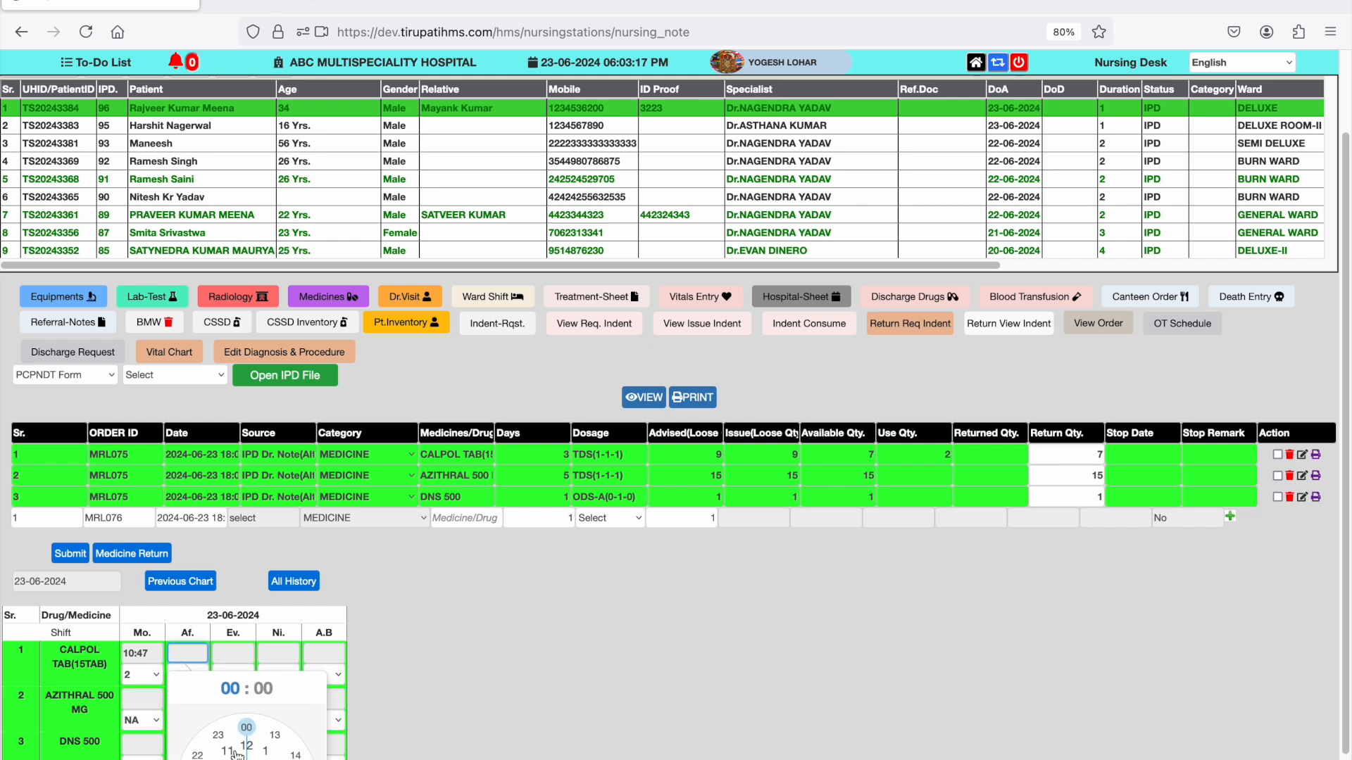
pyautogui.click(291, 754)
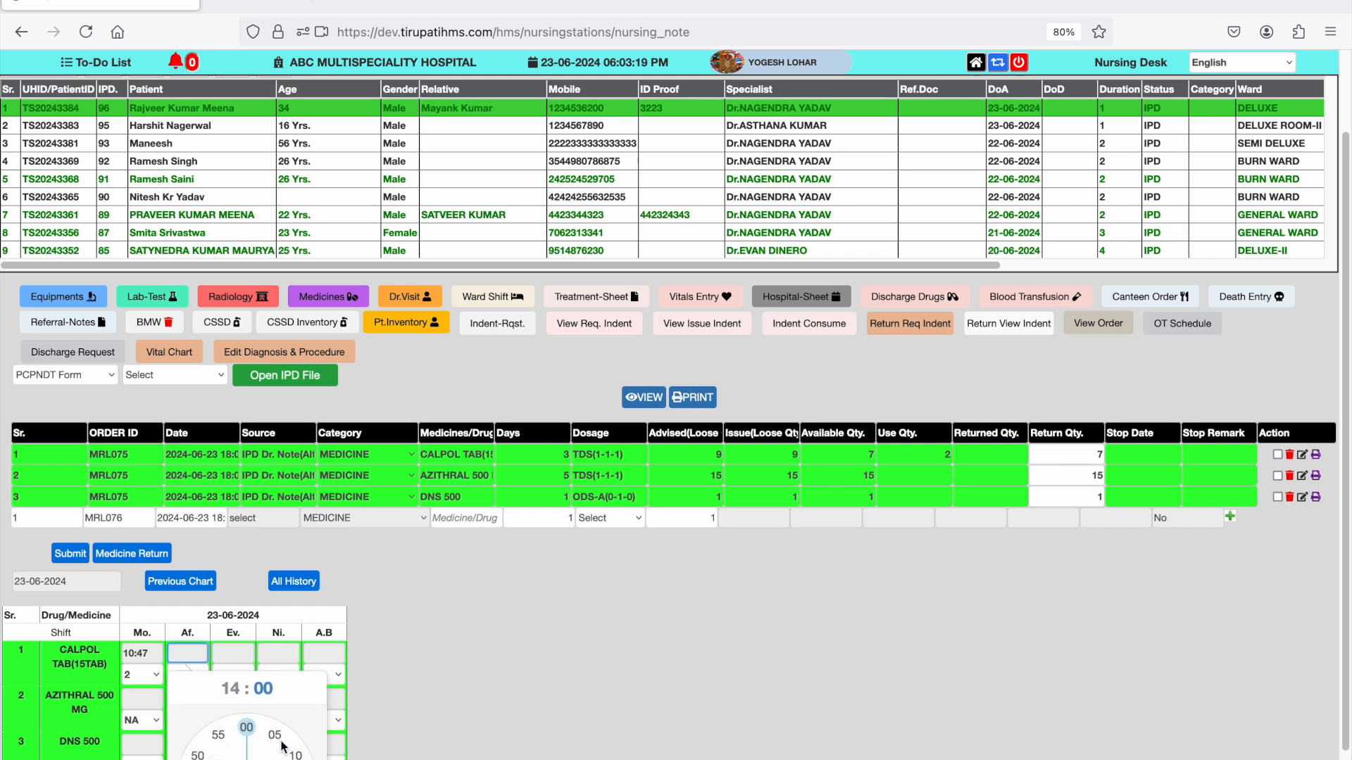
pyautogui.click(246, 728)
pyautogui.click(189, 676)
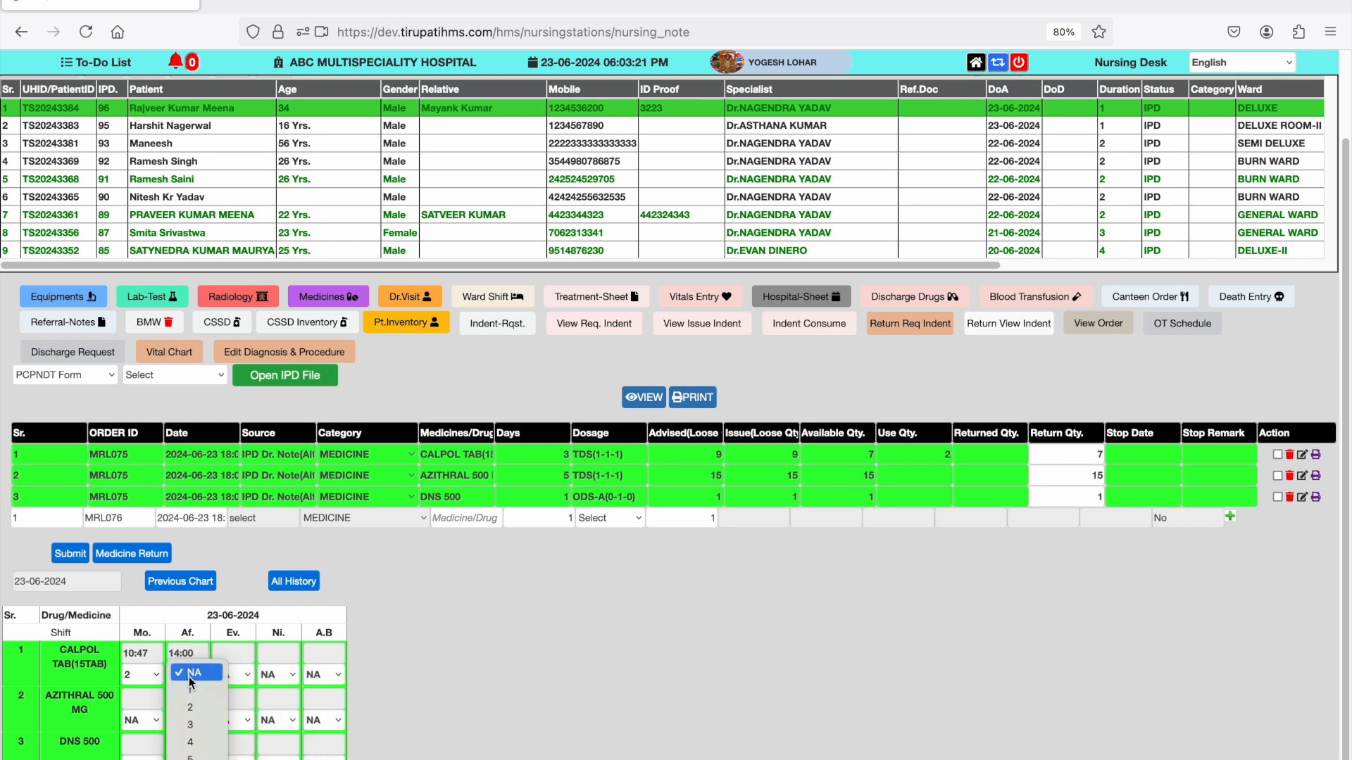
pyautogui.click(216, 694)
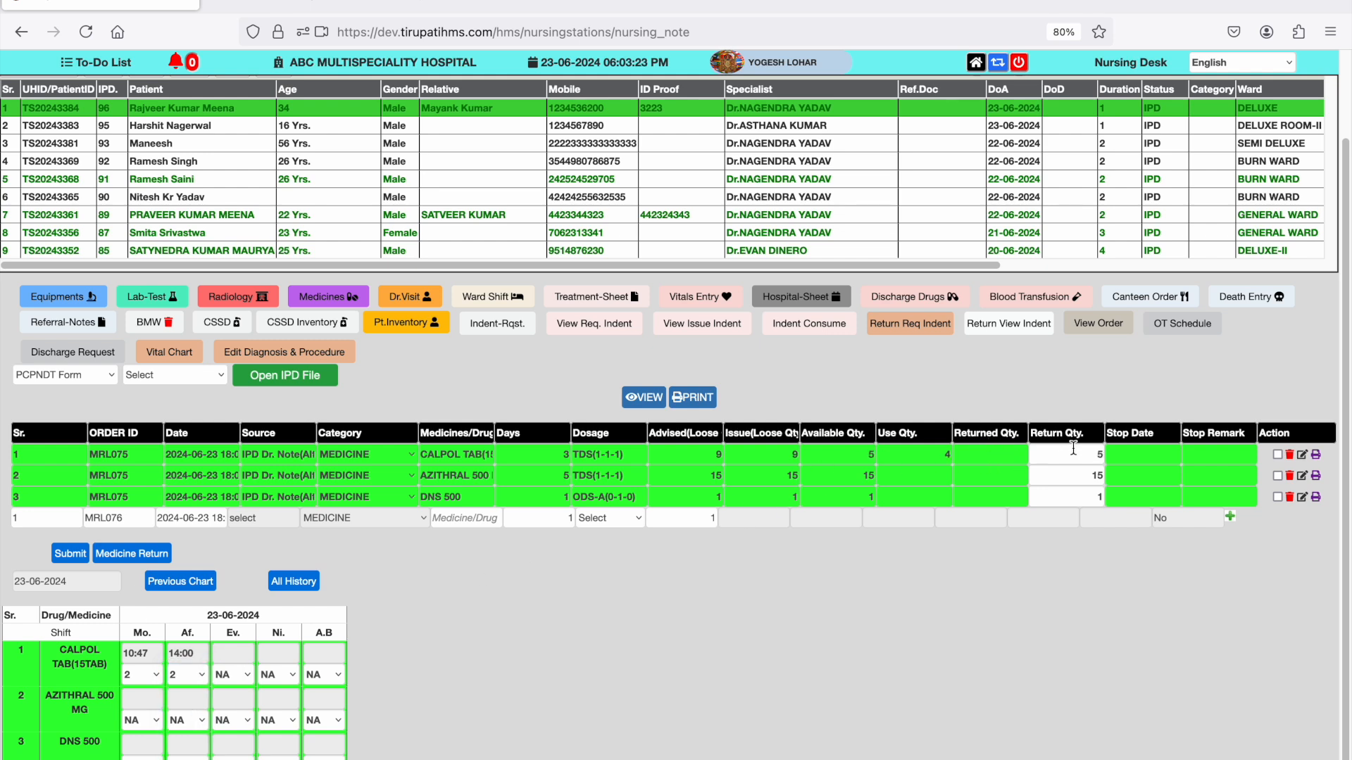
pyautogui.moveTo(1075, 450); pyautogui.dragTo(959, 461)
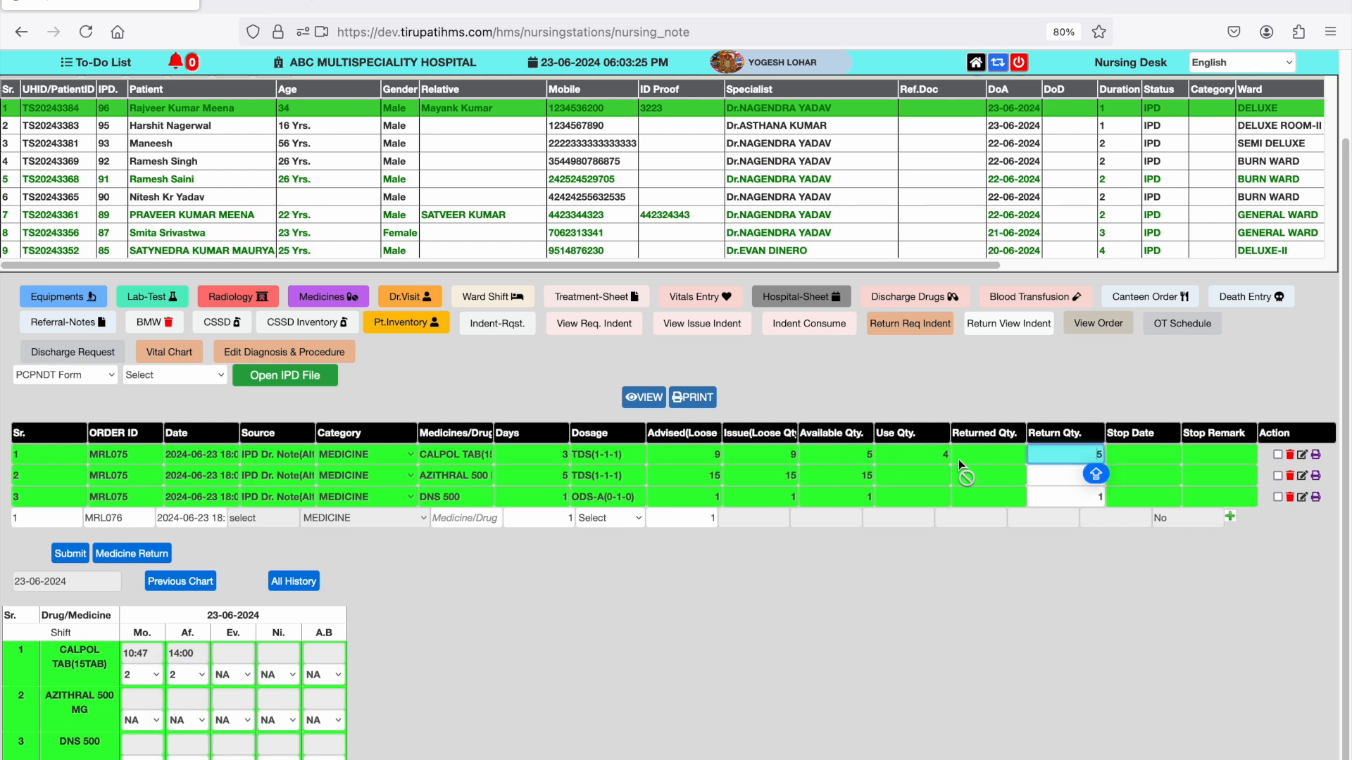
# - Record the morning-shift dose of AZITHRAL 500 MG in the drug chart at 15:15 with quantity 2
pyautogui.click(141, 699)
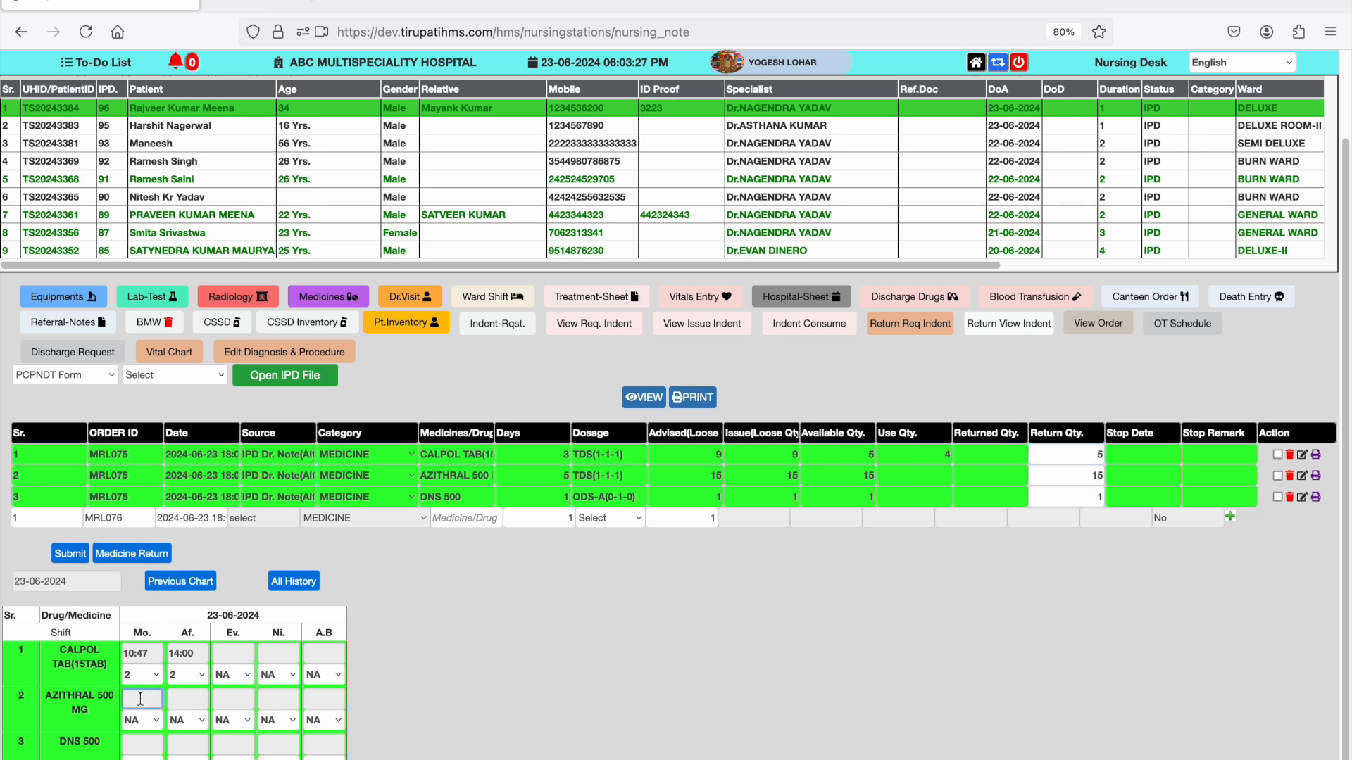
pyautogui.click(152, 700)
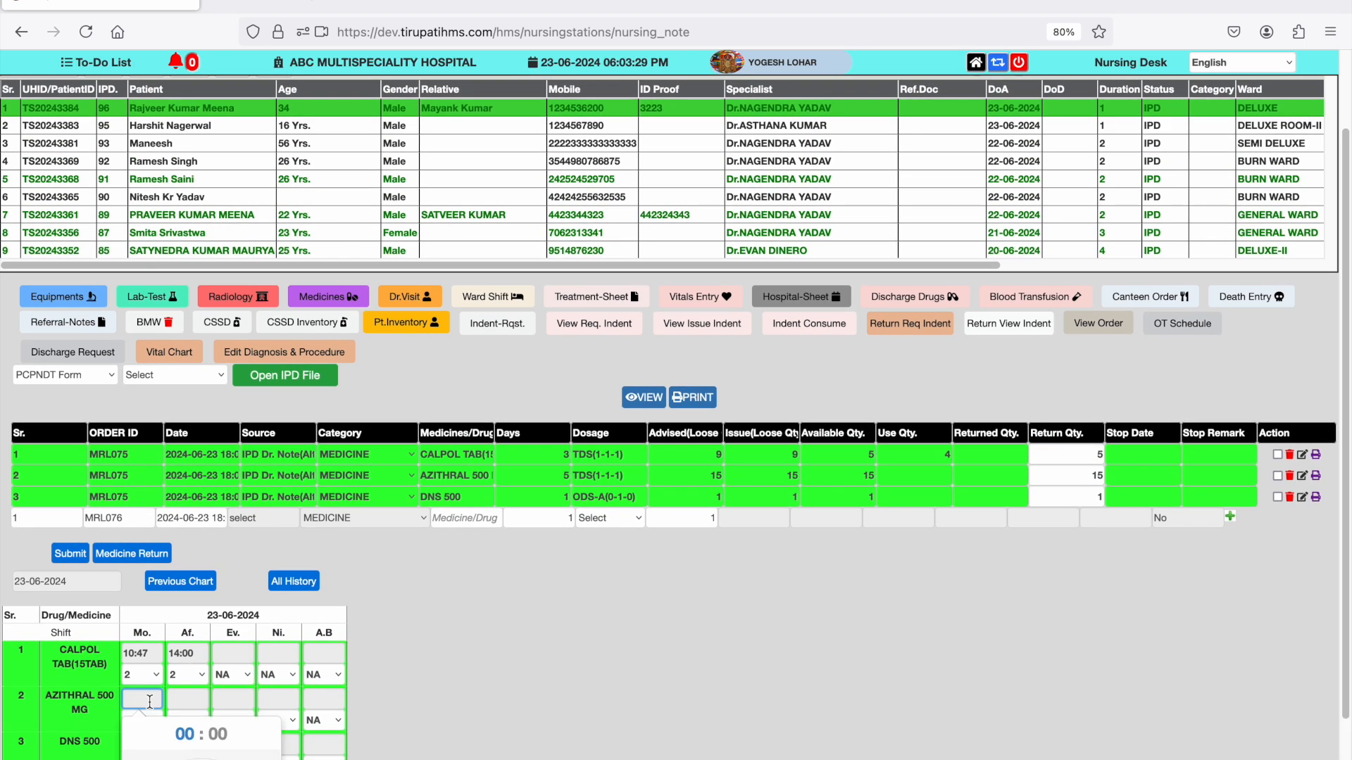
pyautogui.scroll(-2, 151, 705)
pyautogui.click(258, 724)
pyautogui.click(258, 726)
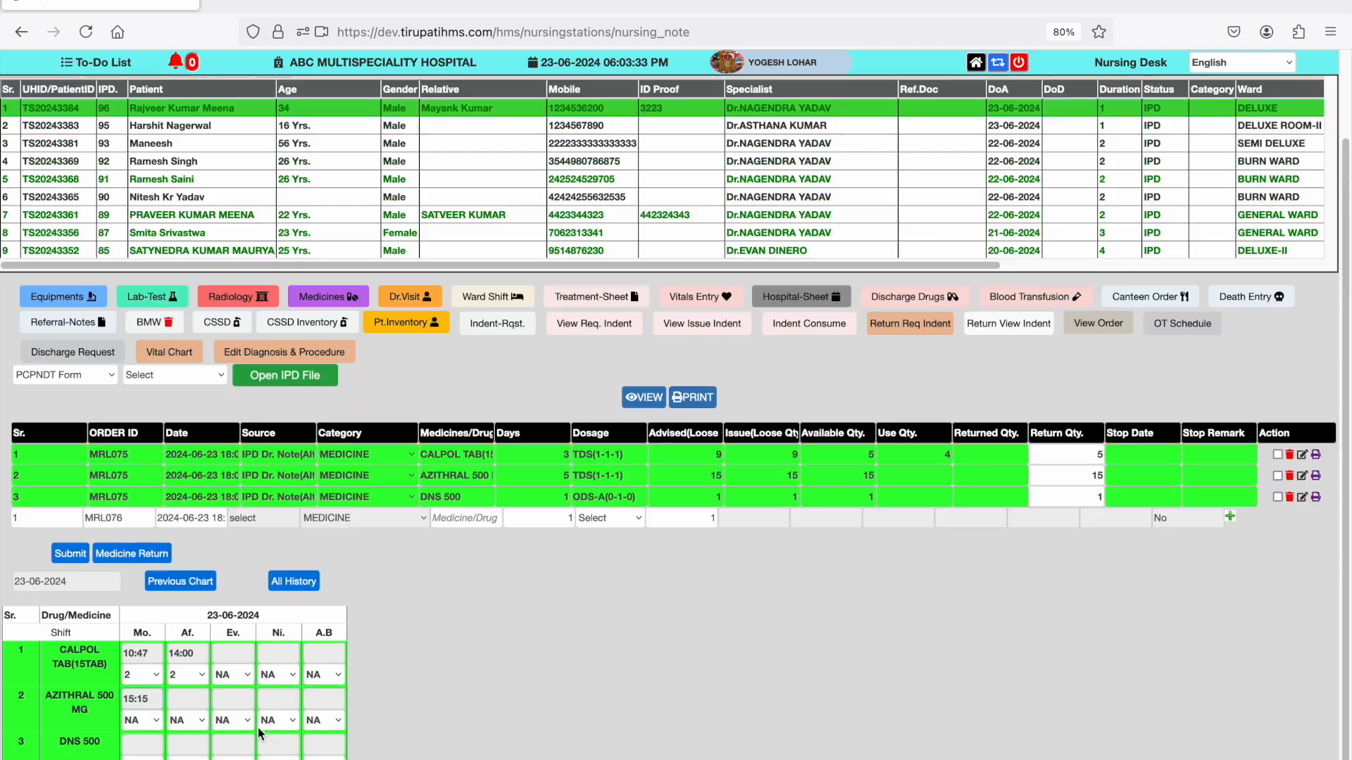
pyautogui.click(141, 720)
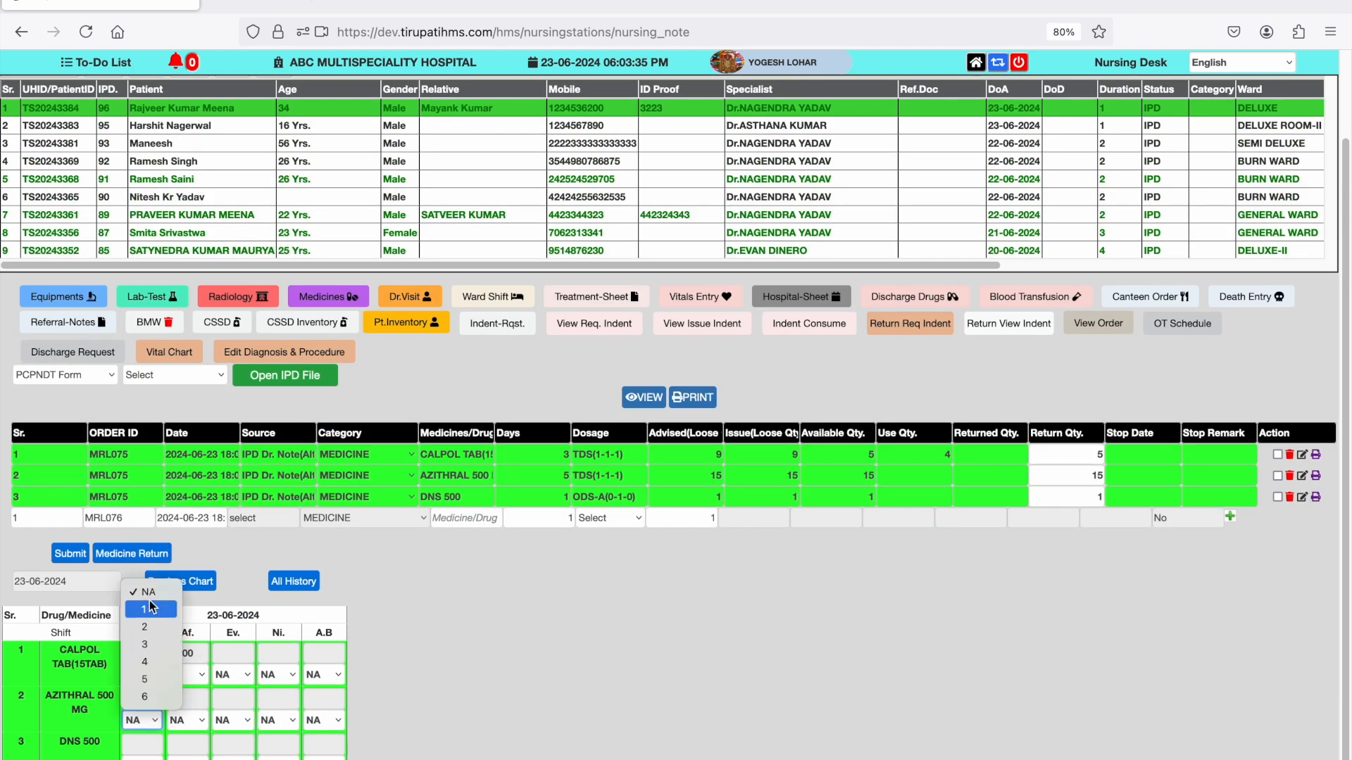
pyautogui.click(153, 626)
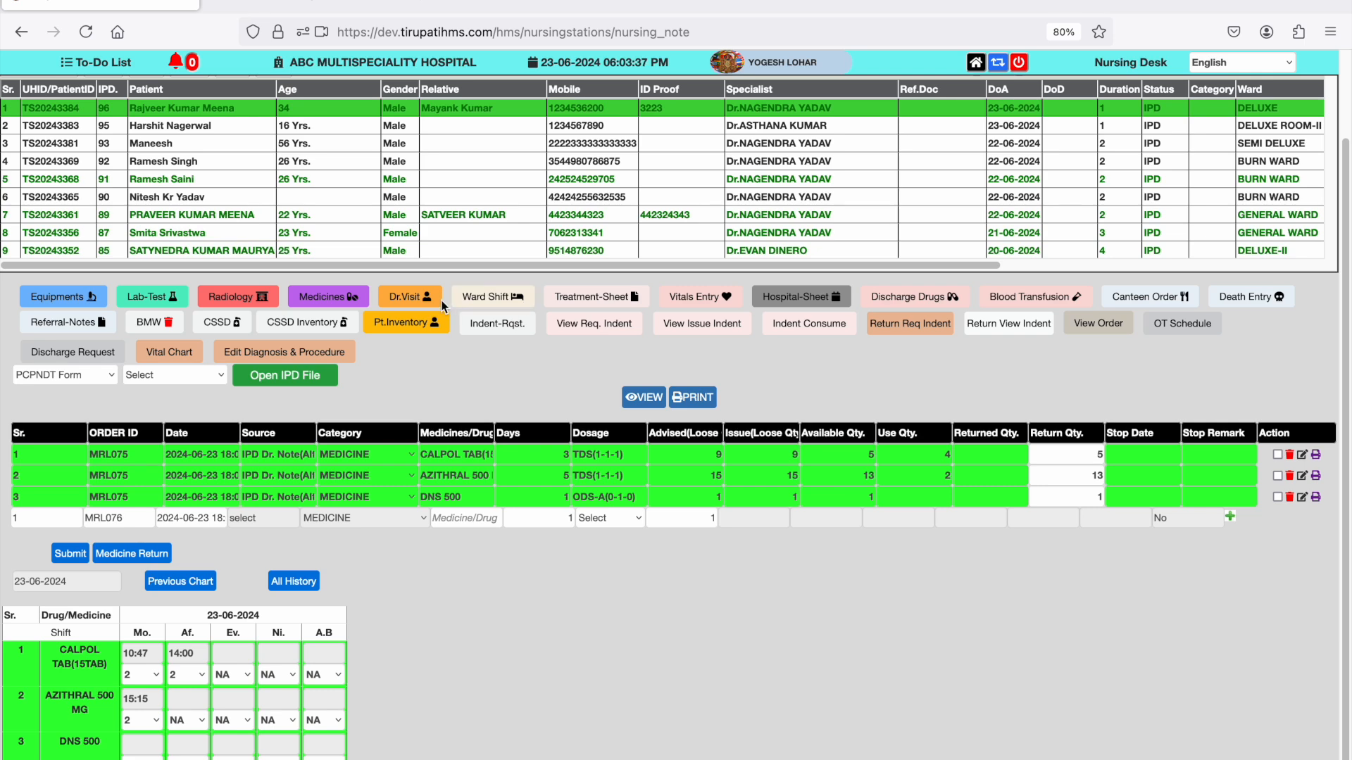
# - Open the patient's doctor-visit order, add two extra rows, and choose Self OPD(Self-Doctor) for the first visit
pyautogui.click(420, 301)
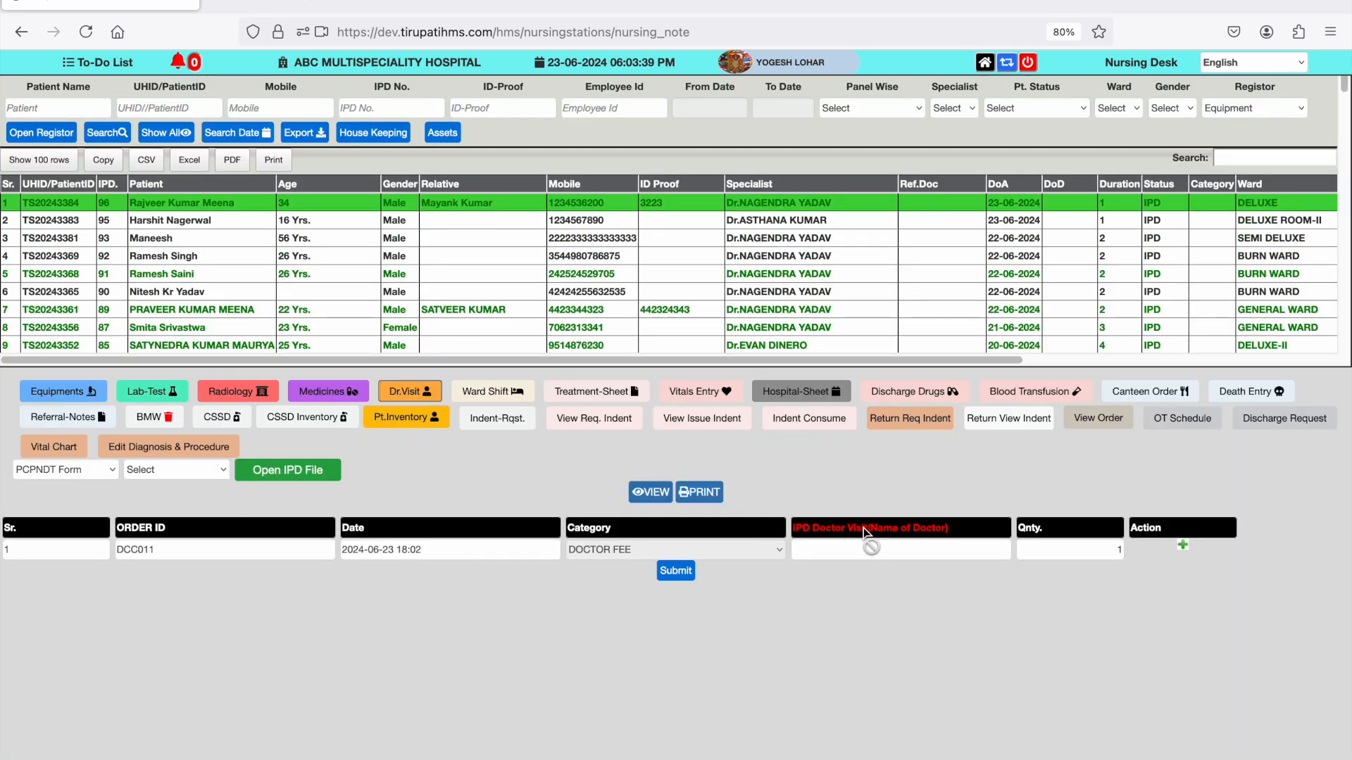
pyautogui.doubleClick(1183, 547)
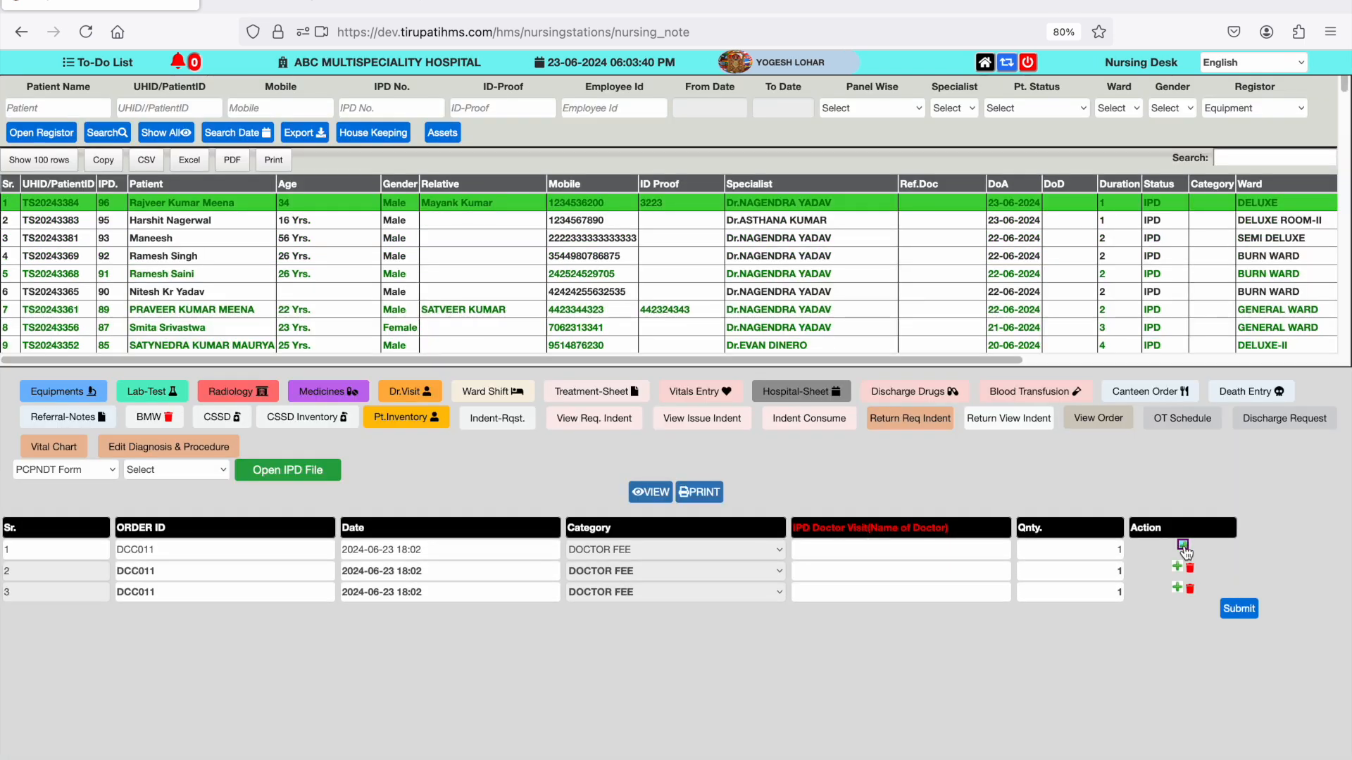
pyautogui.click(976, 550)
pyautogui.write('F')
pyautogui.click(945, 626)
# - Choose OP-Consultation visits with two different doctors in rows 2 and 3 and submit the doctor-visit order
pyautogui.click(930, 568)
pyautogui.click(919, 626)
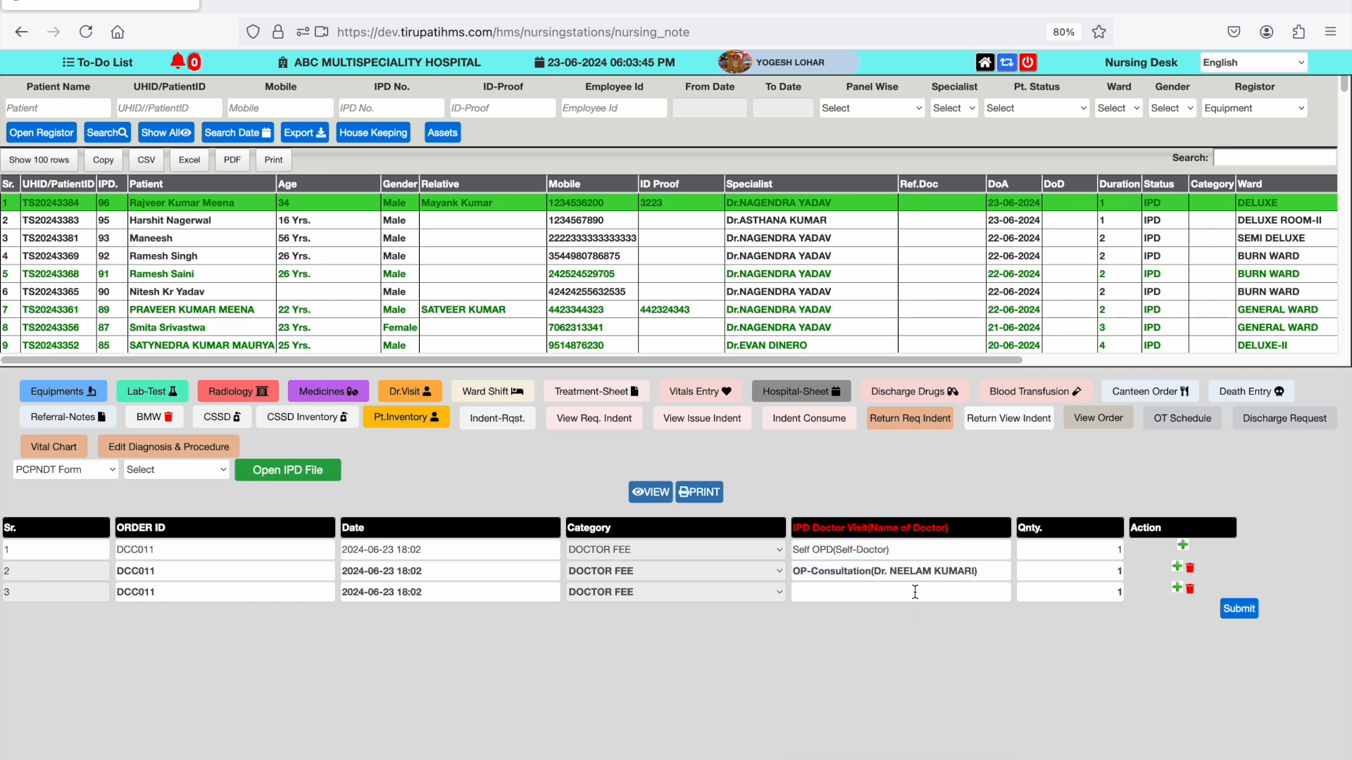
pyautogui.click(915, 592)
pyautogui.write('R')
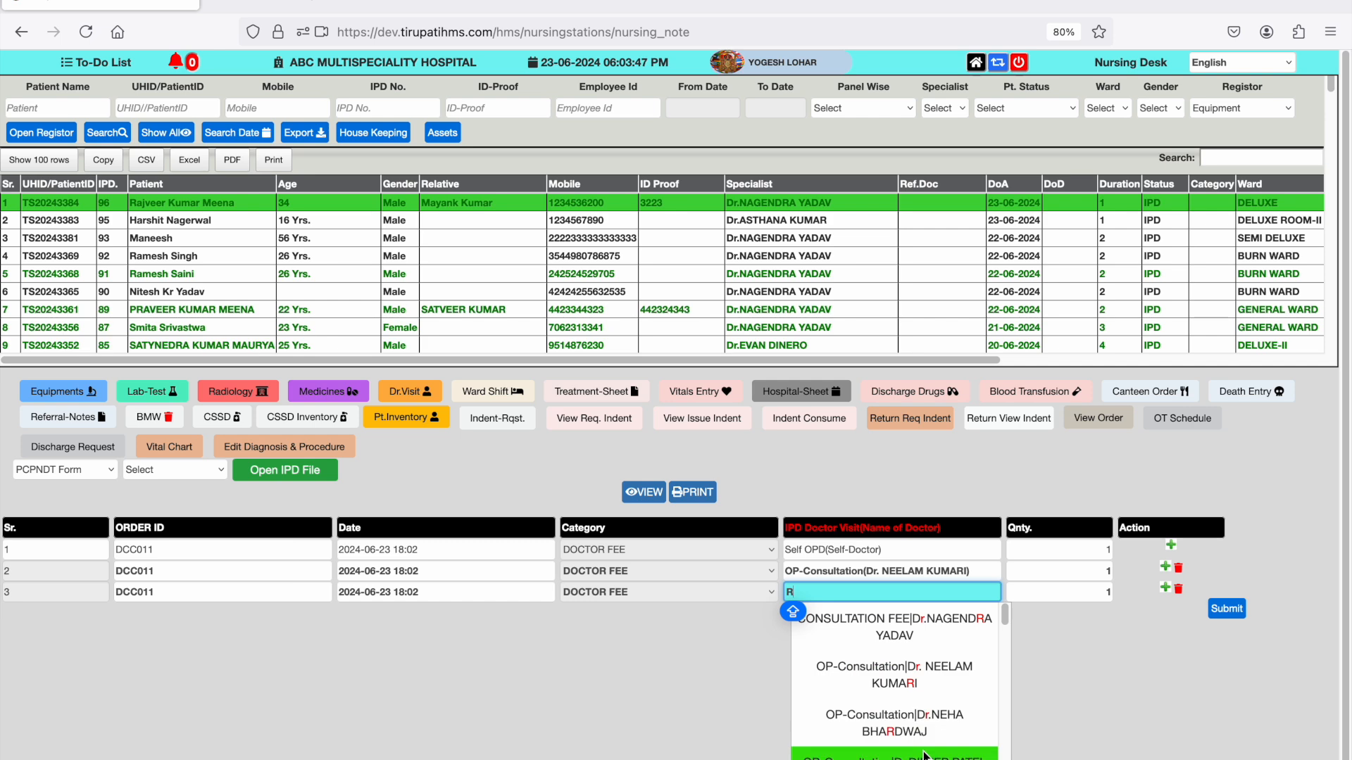
pyautogui.click(925, 755)
pyautogui.click(1238, 611)
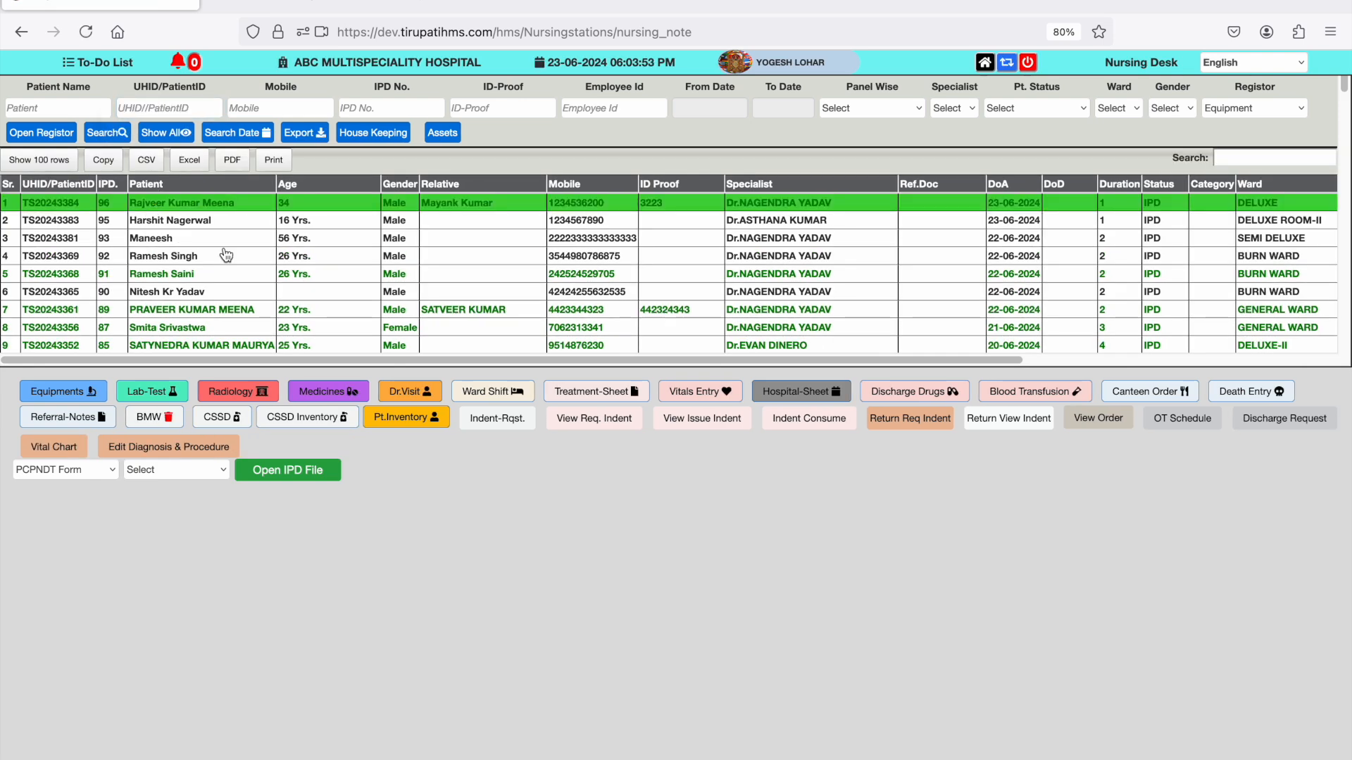
# - Open the patient's vitals entry and enter BP 110/70 and pulse 80 in the new row
pyautogui.click(704, 394)
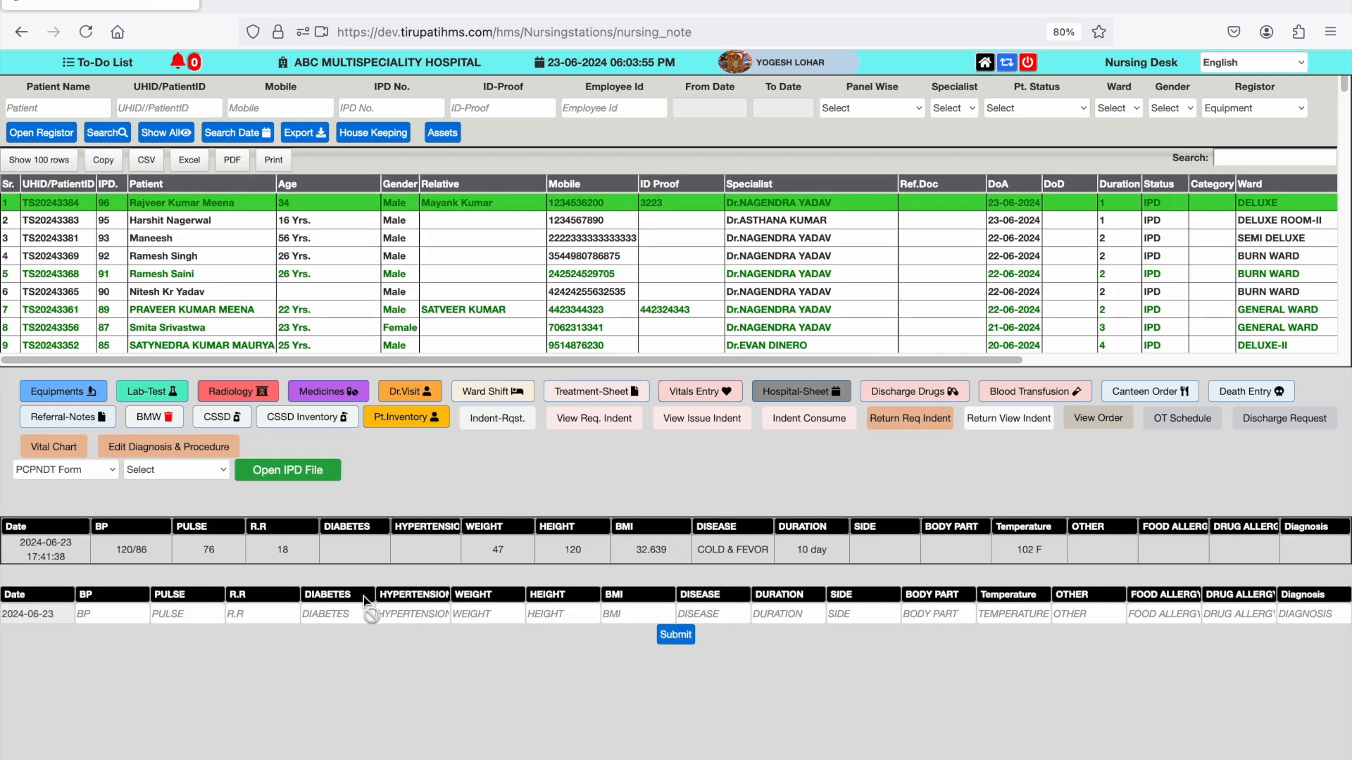
pyautogui.click(139, 609)
pyautogui.write('12')
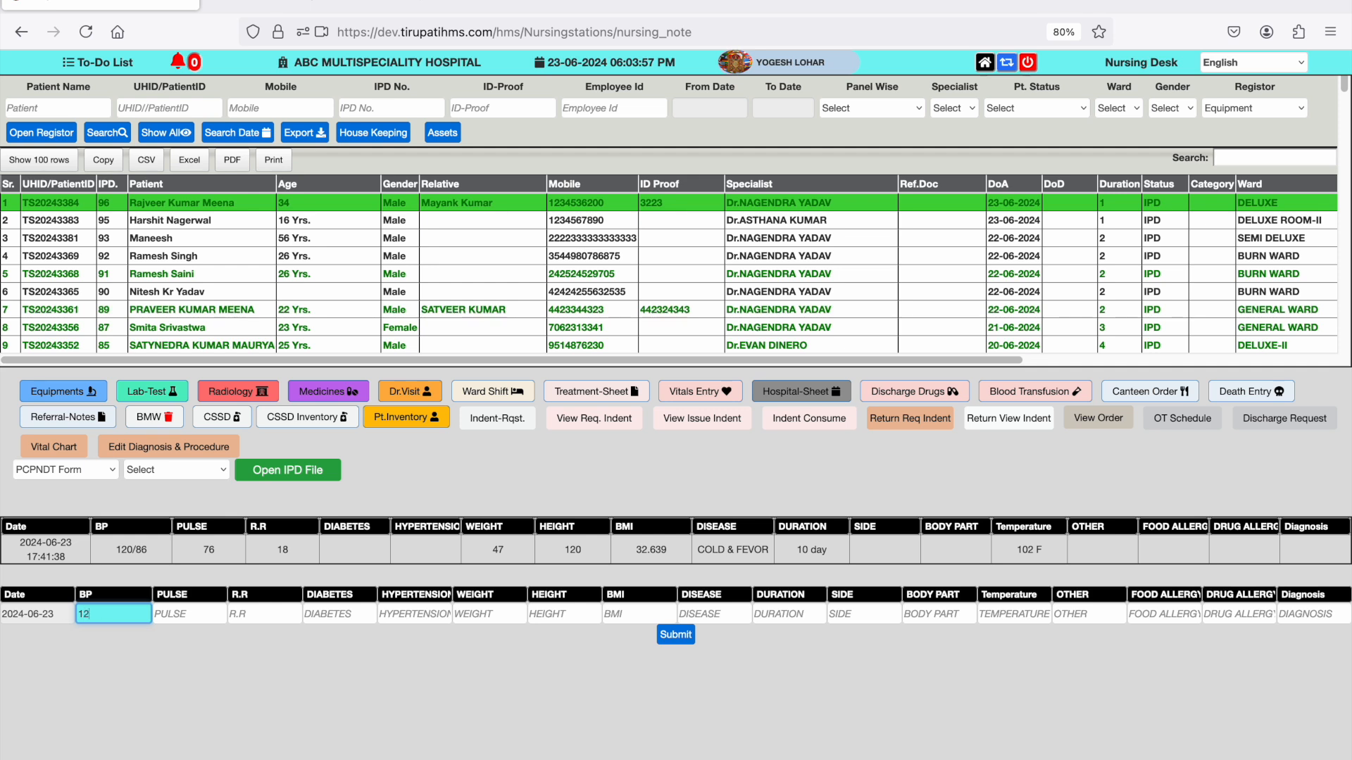
pyautogui.press('BackSpace')
pyautogui.write('10')
pyautogui.press('Tab')
pyautogui.hotkey('shift', 'Tab')
pyautogui.write('/70')
pyautogui.press('Tab')
pyautogui.write('80')
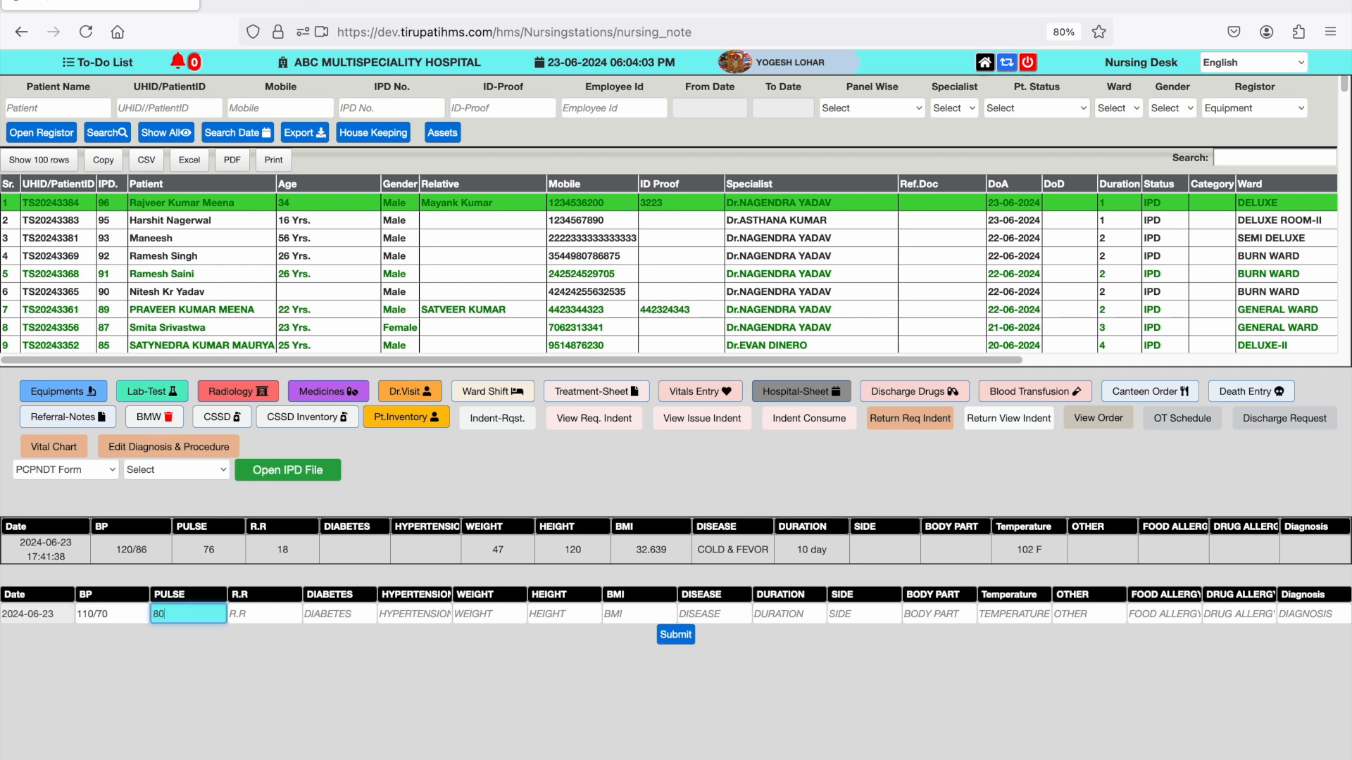
# - Enter R.R 16, weight 48 and height 125 in the new vitals row
pyautogui.press('Tab')
pyautogui.press('Tab')
pyautogui.hotkey('shift', 'Tab')
pyautogui.write('16')
pyautogui.press('Tab')
pyautogui.press('Tab')
pyautogui.press('Tab')
pyautogui.write('48')
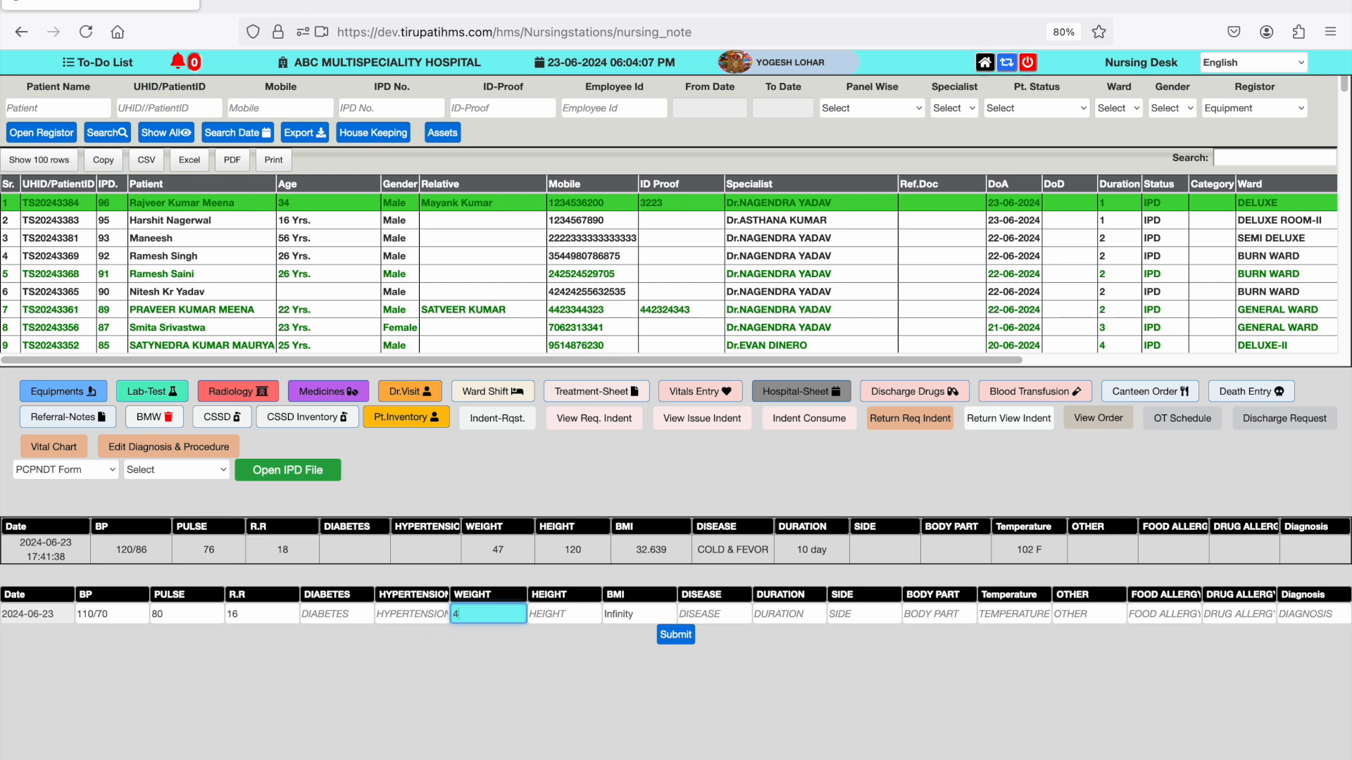
pyautogui.press('Tab')
pyautogui.write('125')
pyautogui.press('Tab')
pyautogui.press('Tab')
pyautogui.press('Tab')
pyautogui.press('Tab')
pyautogui.press('capslock')
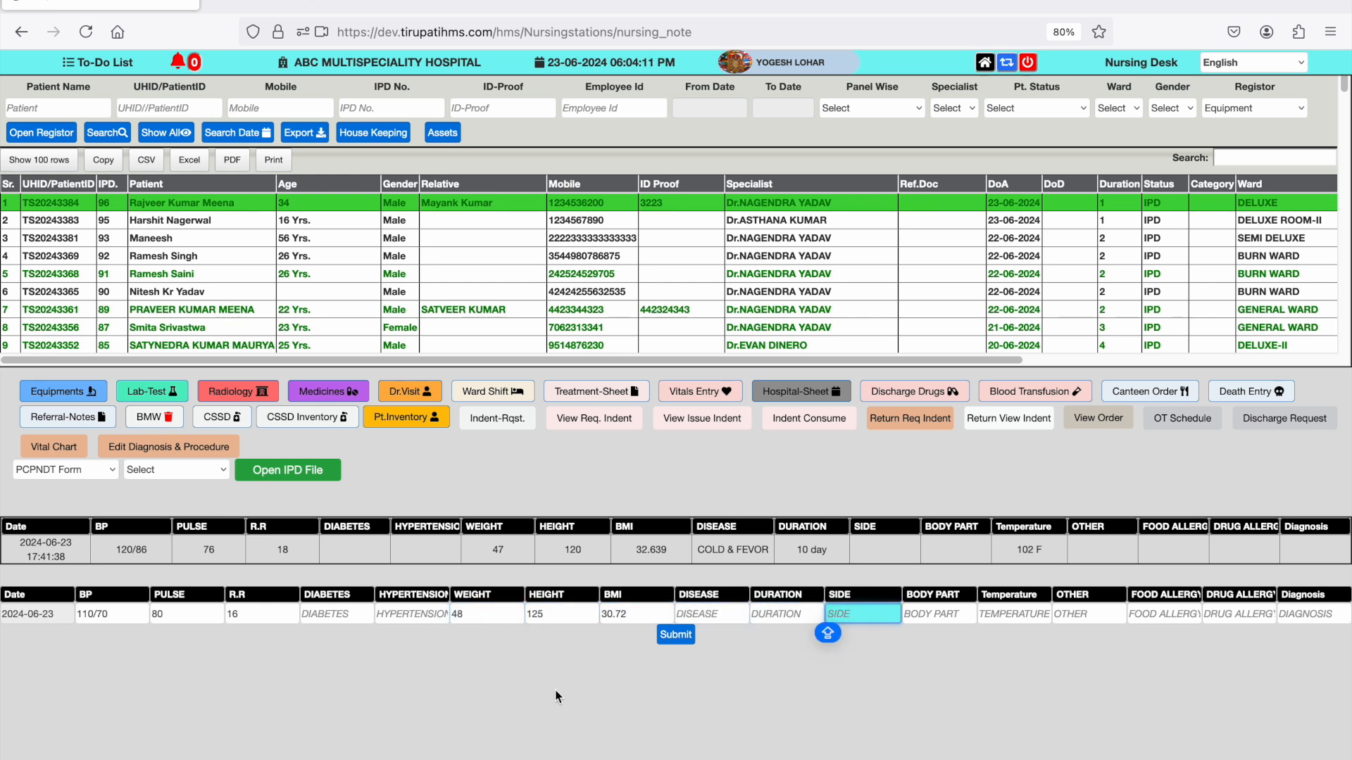
# - Submit the vitals entry with temperature 101 and reselect the patient in the first row
pyautogui.press('Tab')
pyautogui.press('Tab')
pyautogui.press('Tab')
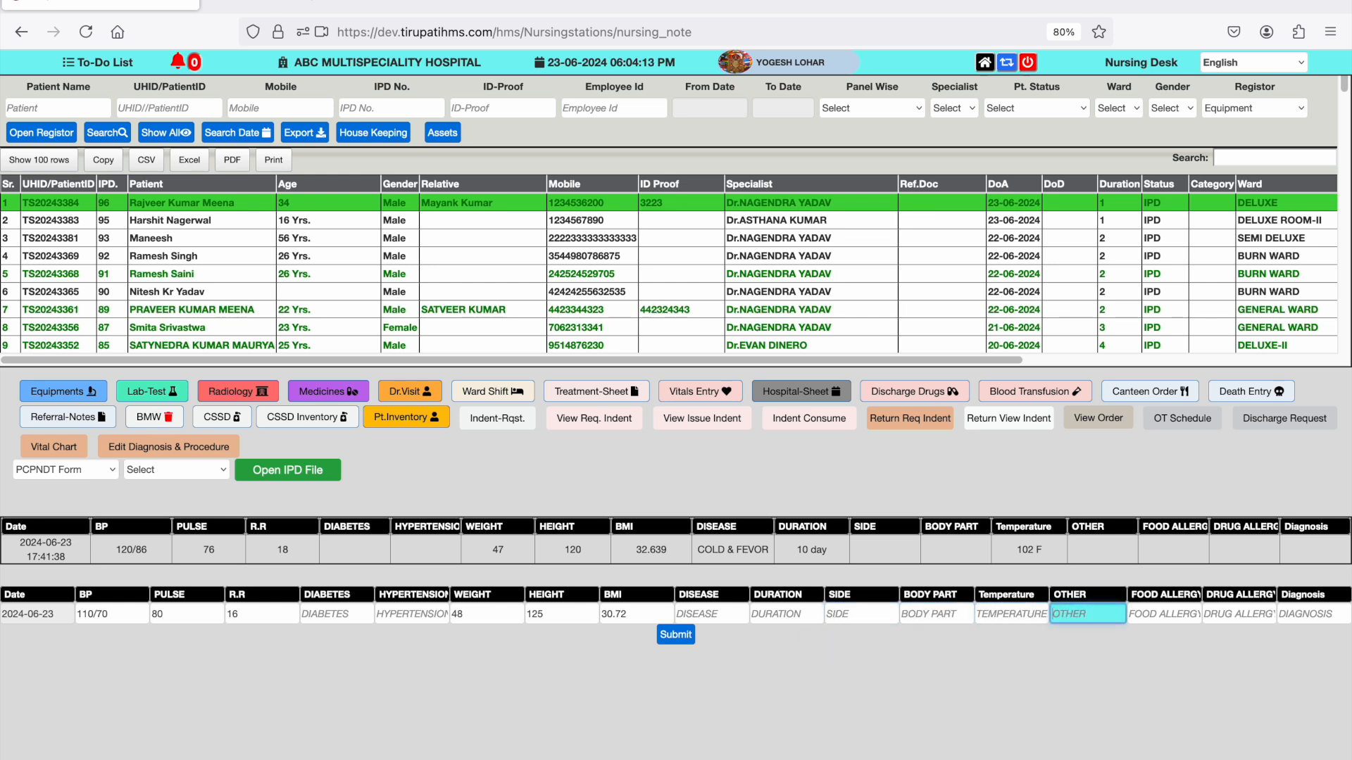
pyautogui.click(1036, 610)
pyautogui.write('101')
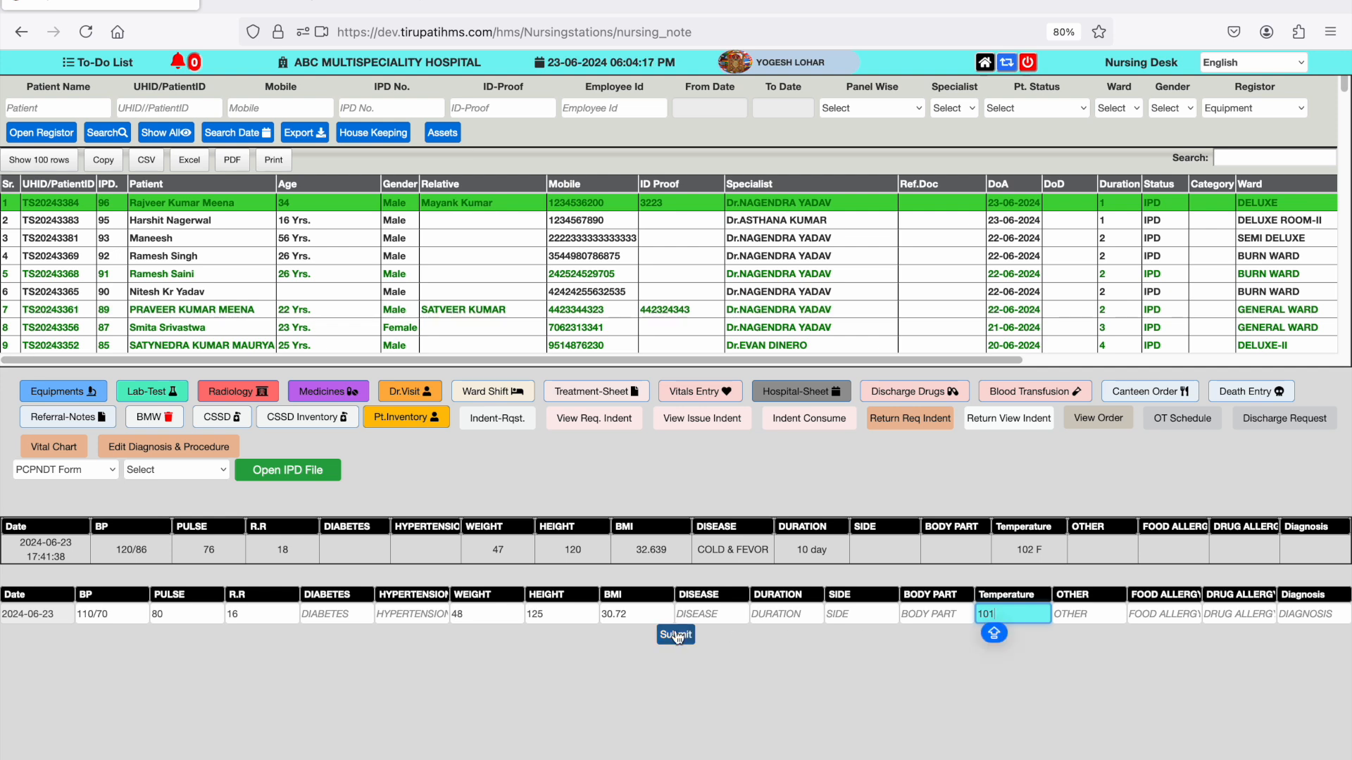
pyautogui.click(675, 634)
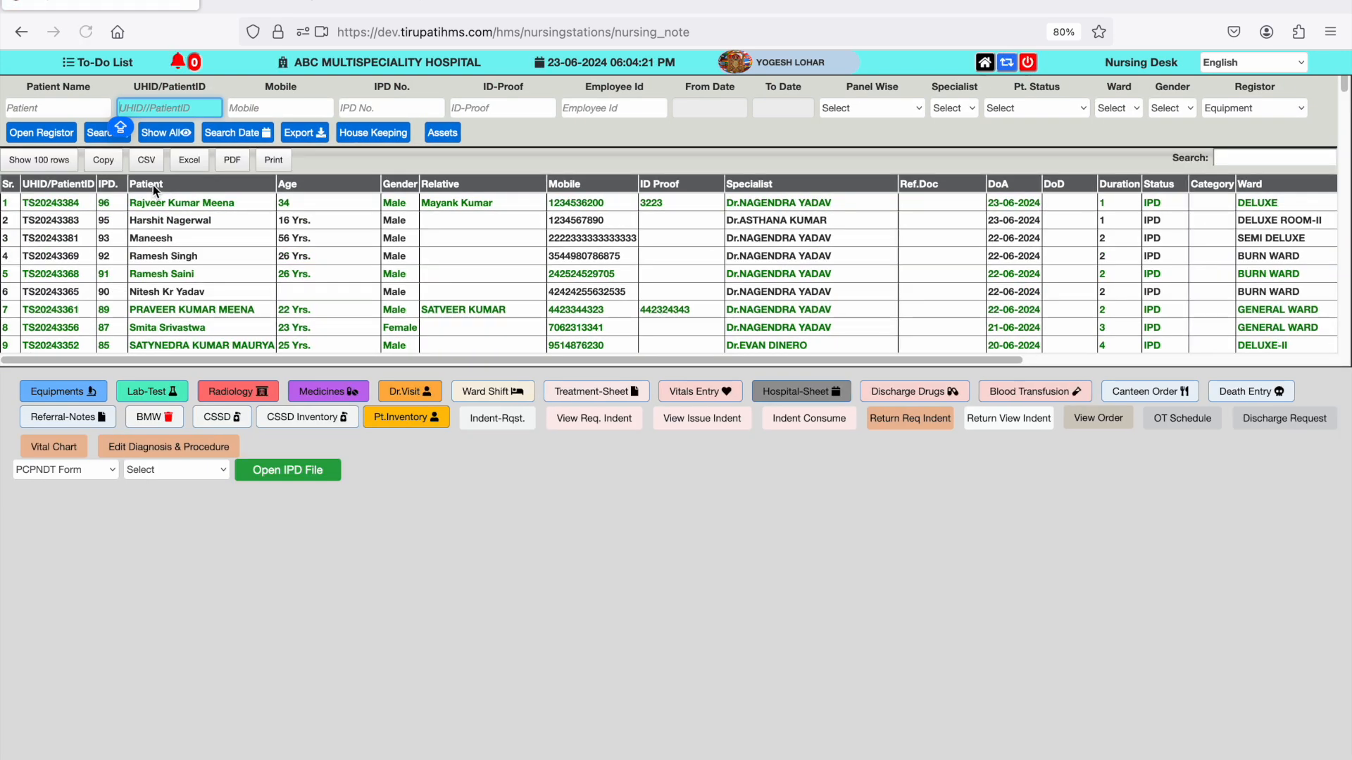
pyautogui.click(150, 205)
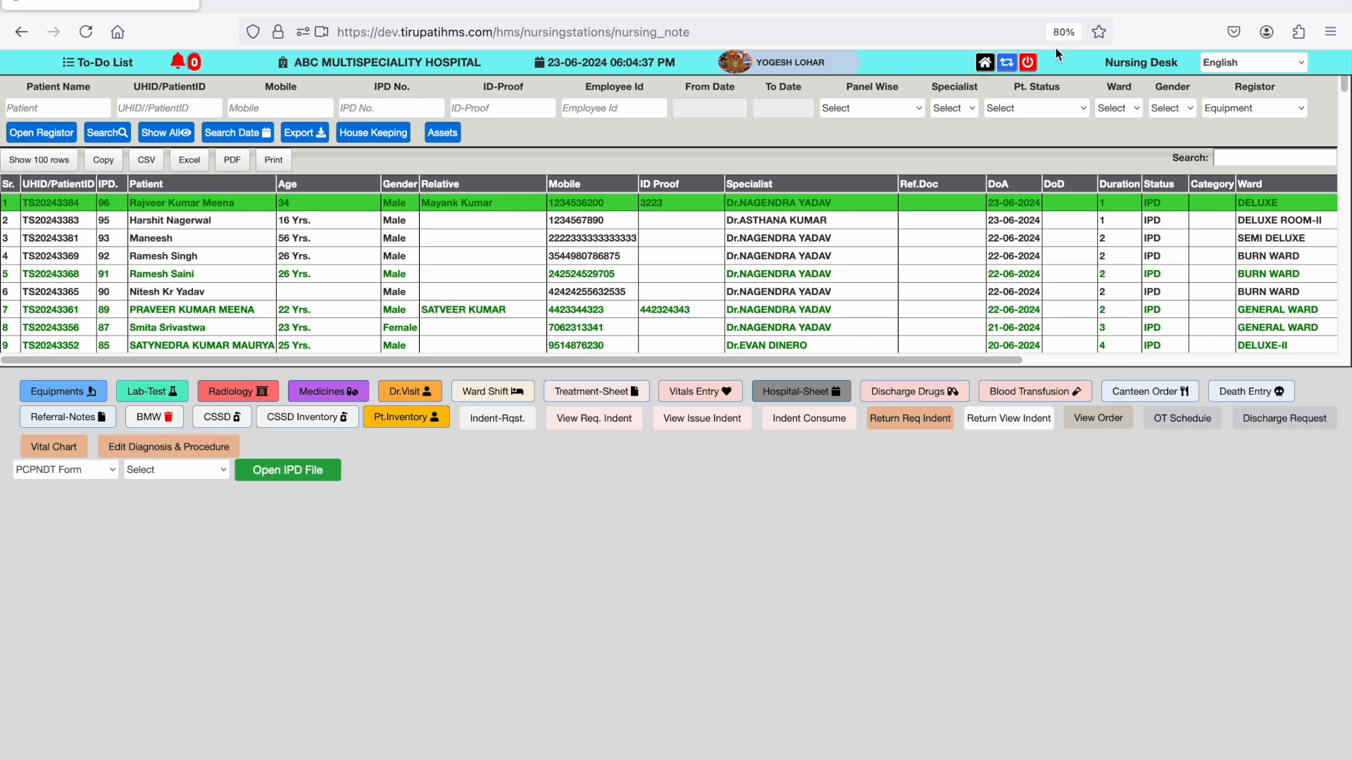
# - Open the Operation Theatre module from the home page and select the patient in the first row
pyautogui.click(987, 64)
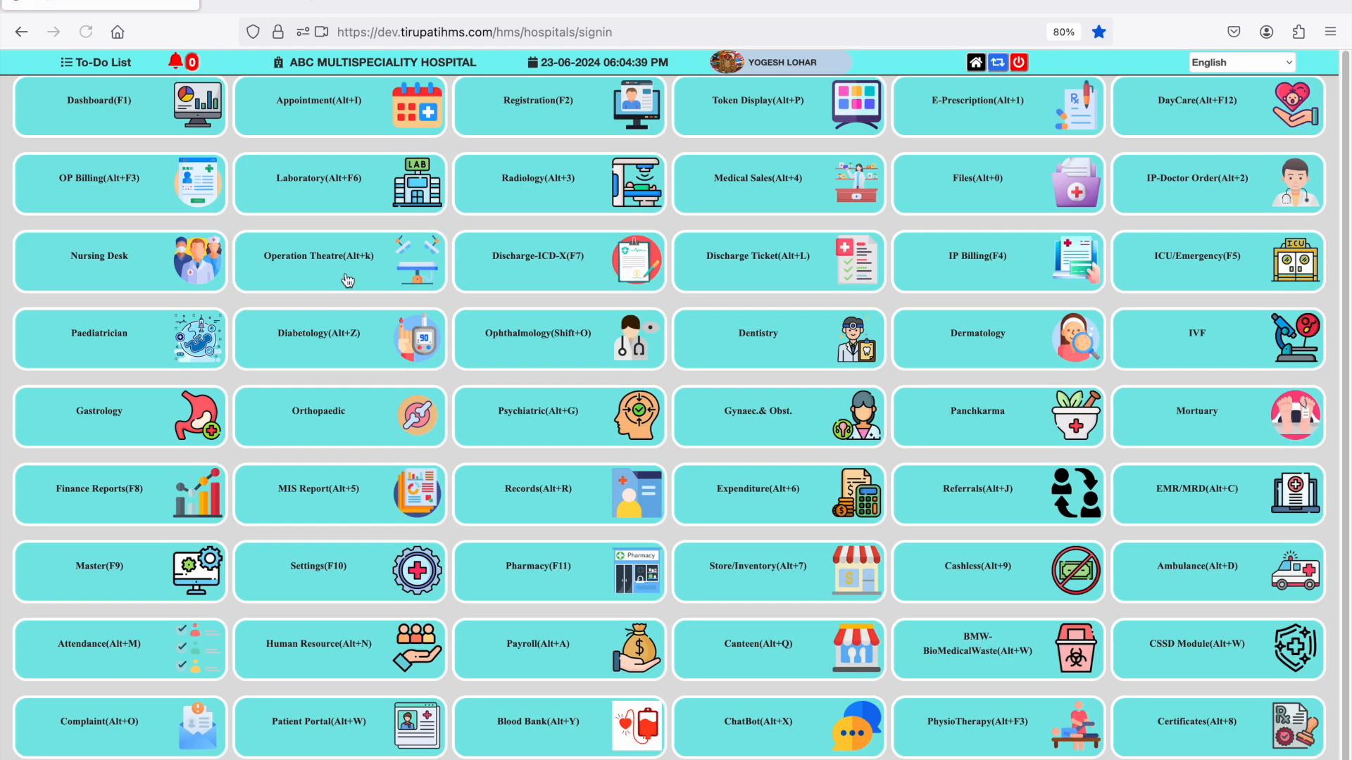
pyautogui.click(317, 263)
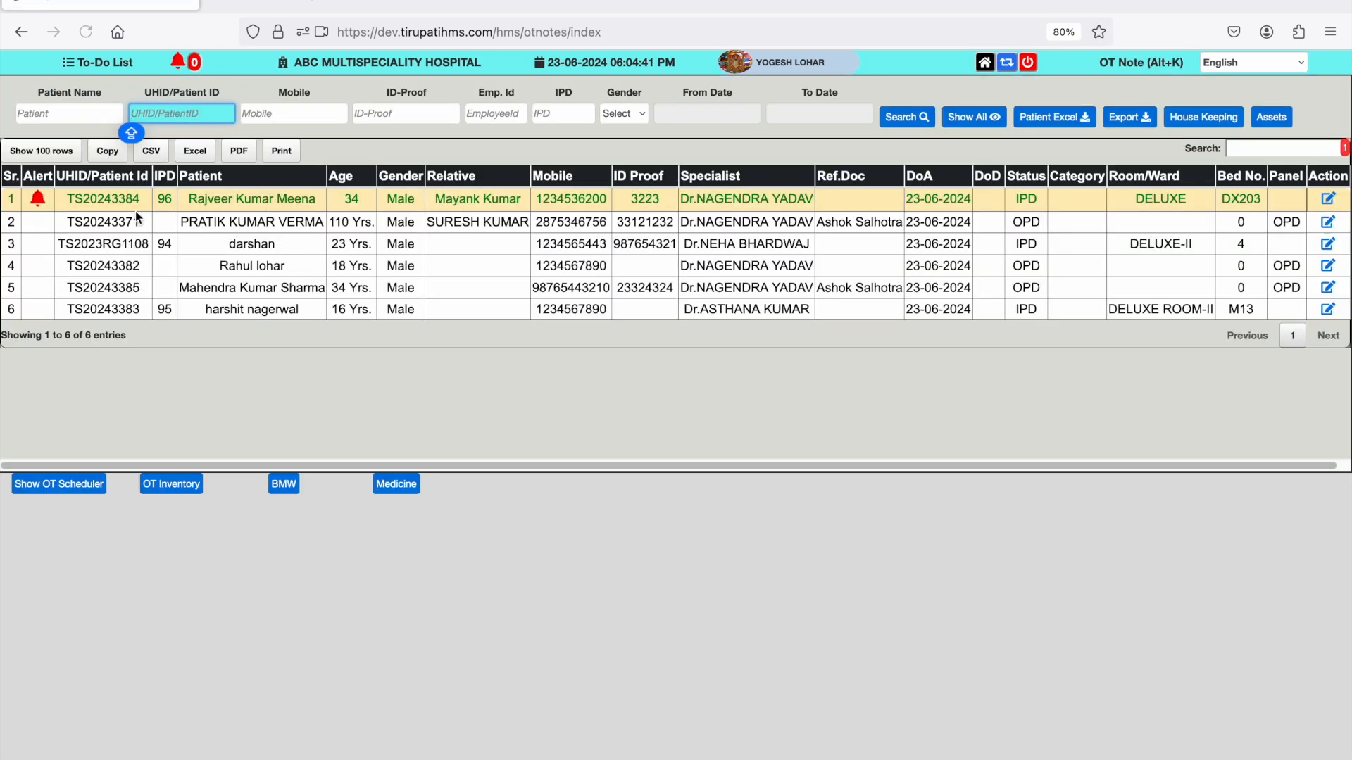
pyautogui.click(66, 196)
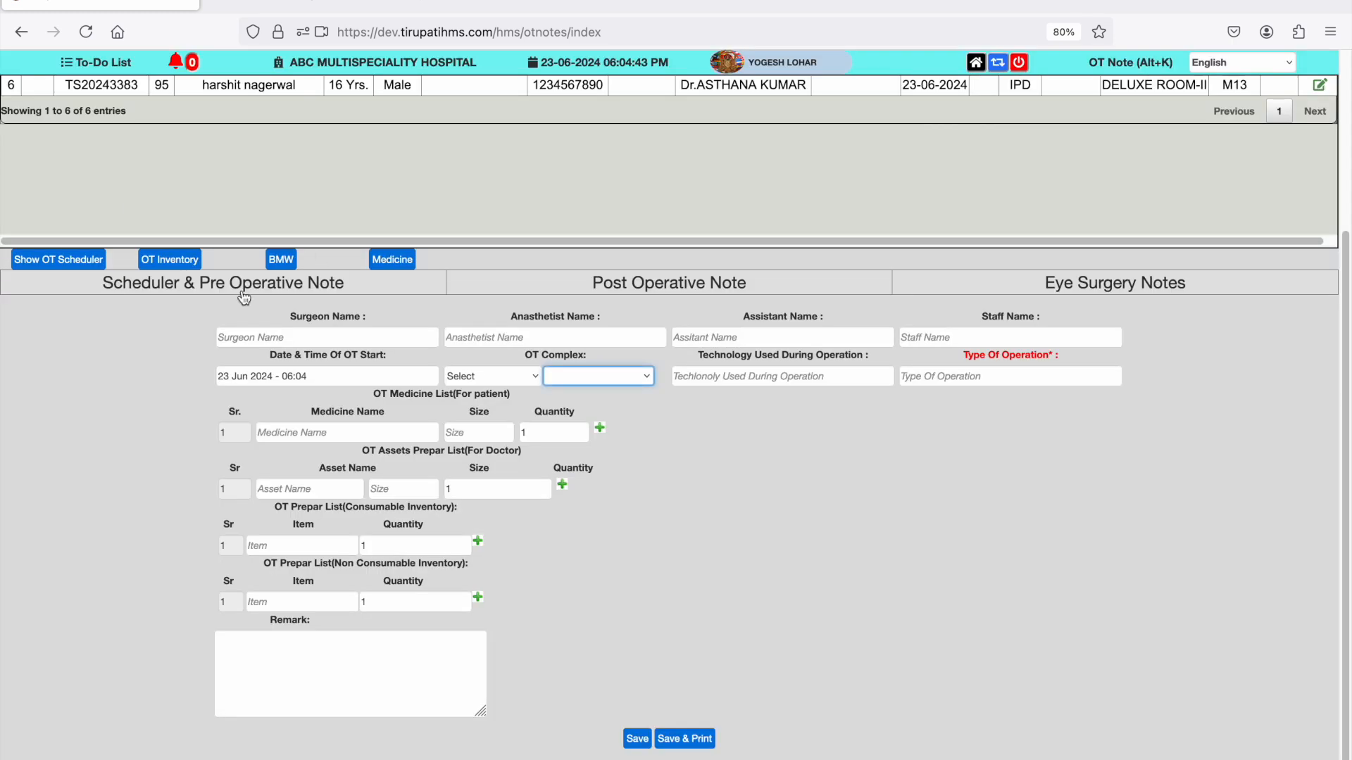
# - Assign the surgeon, anaesthetist, assistants and staff member in the scheduler and pre-operative note
pyautogui.click(319, 331)
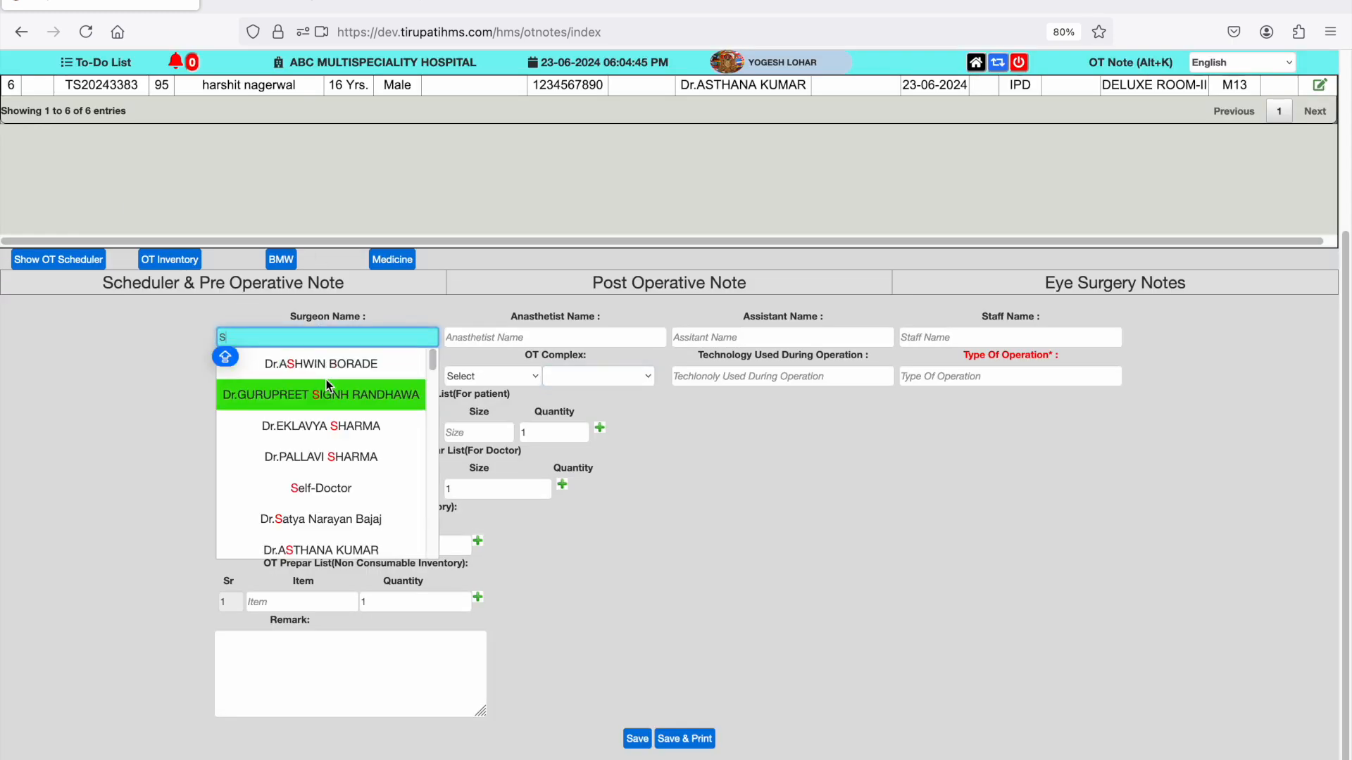
pyautogui.click(326, 379)
pyautogui.click(475, 335)
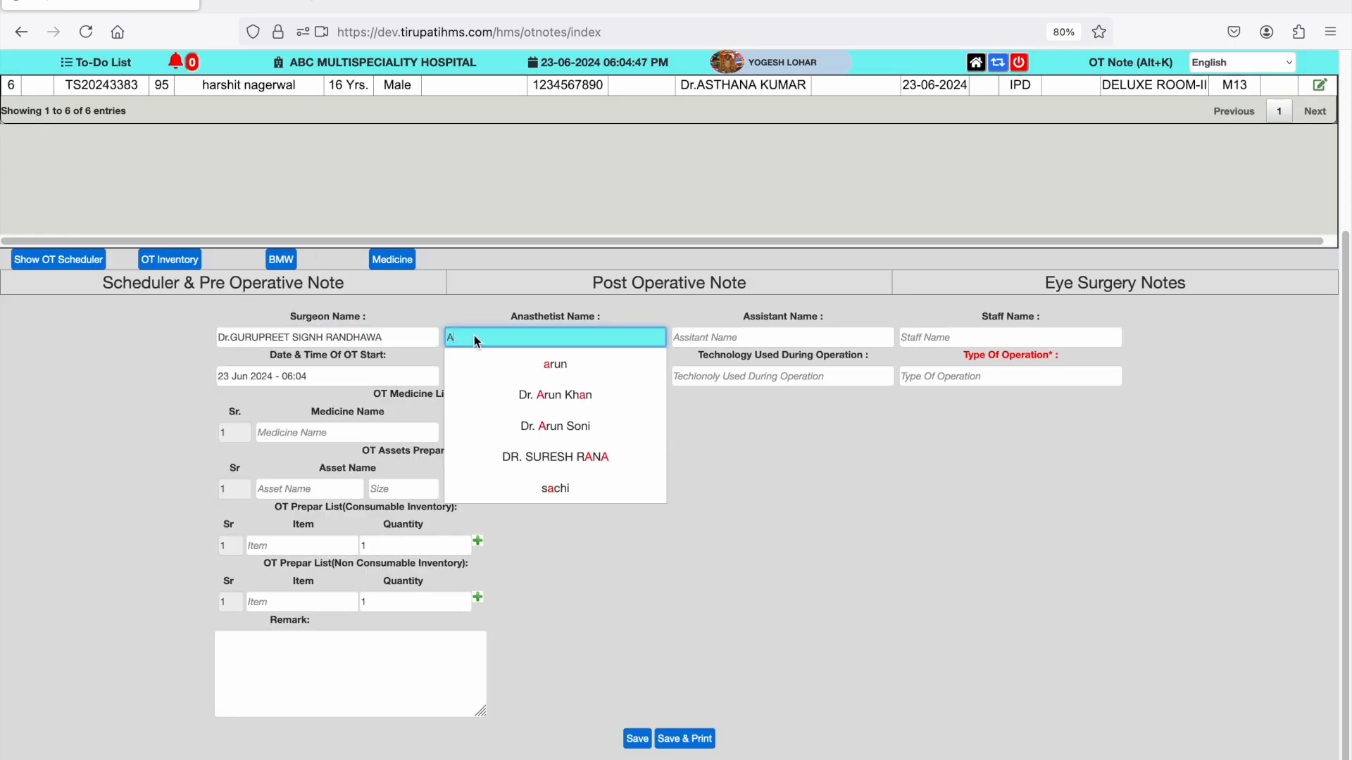
pyautogui.click(529, 395)
pyautogui.click(718, 335)
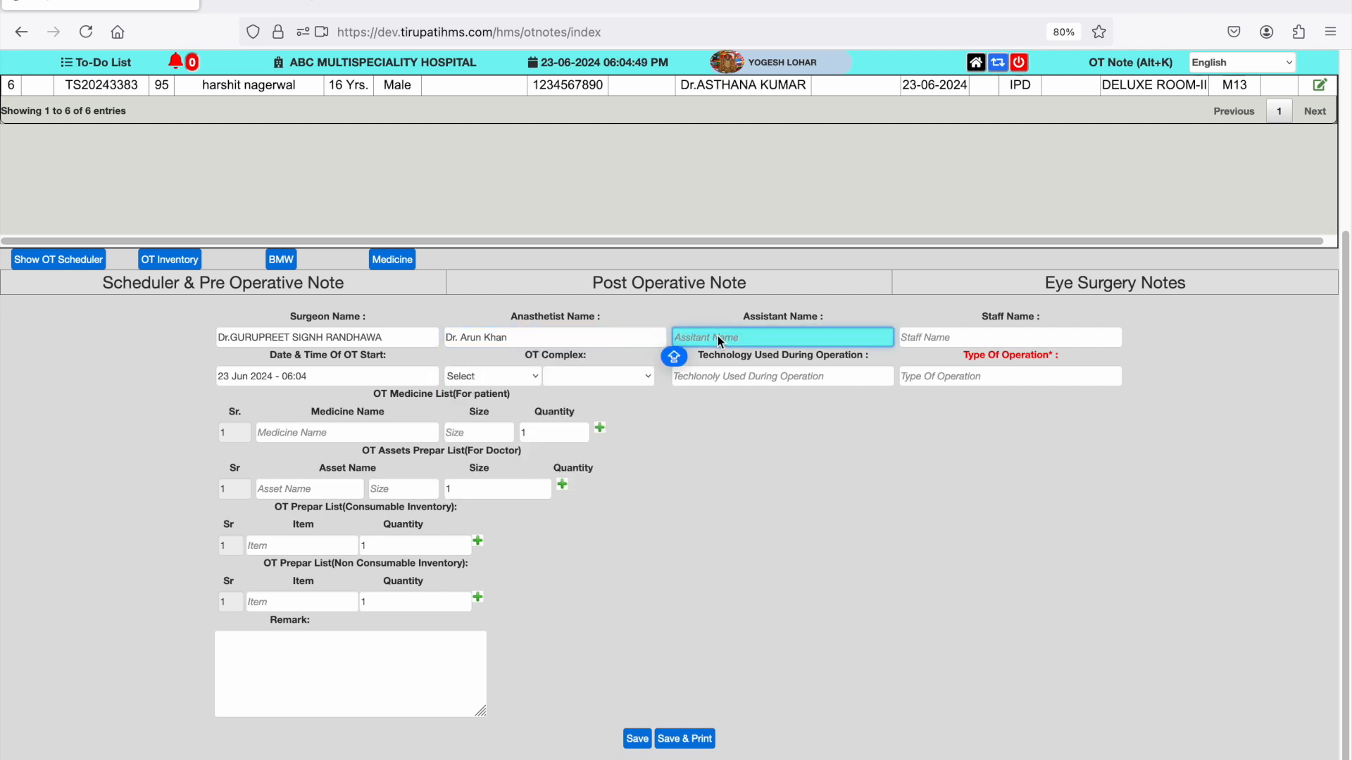
pyautogui.write('A')
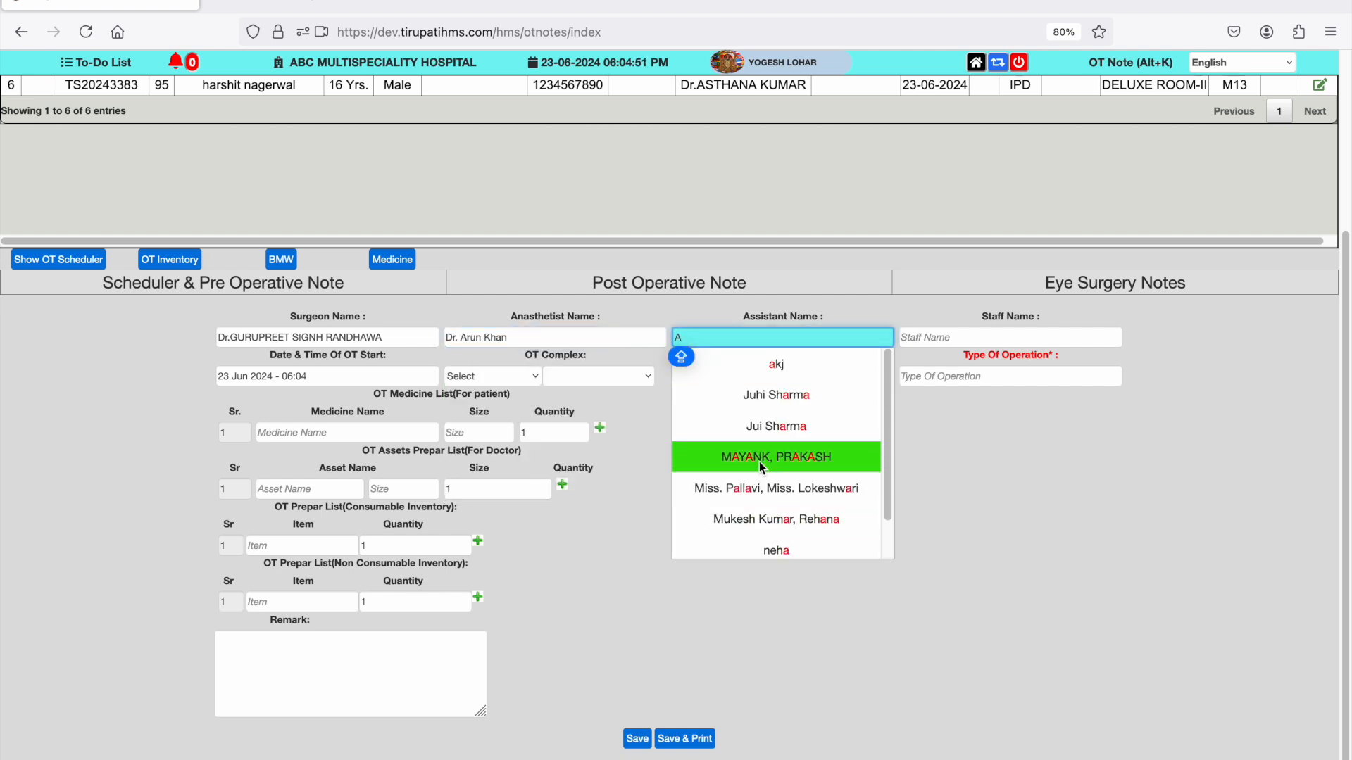
pyautogui.click(762, 489)
pyautogui.click(947, 336)
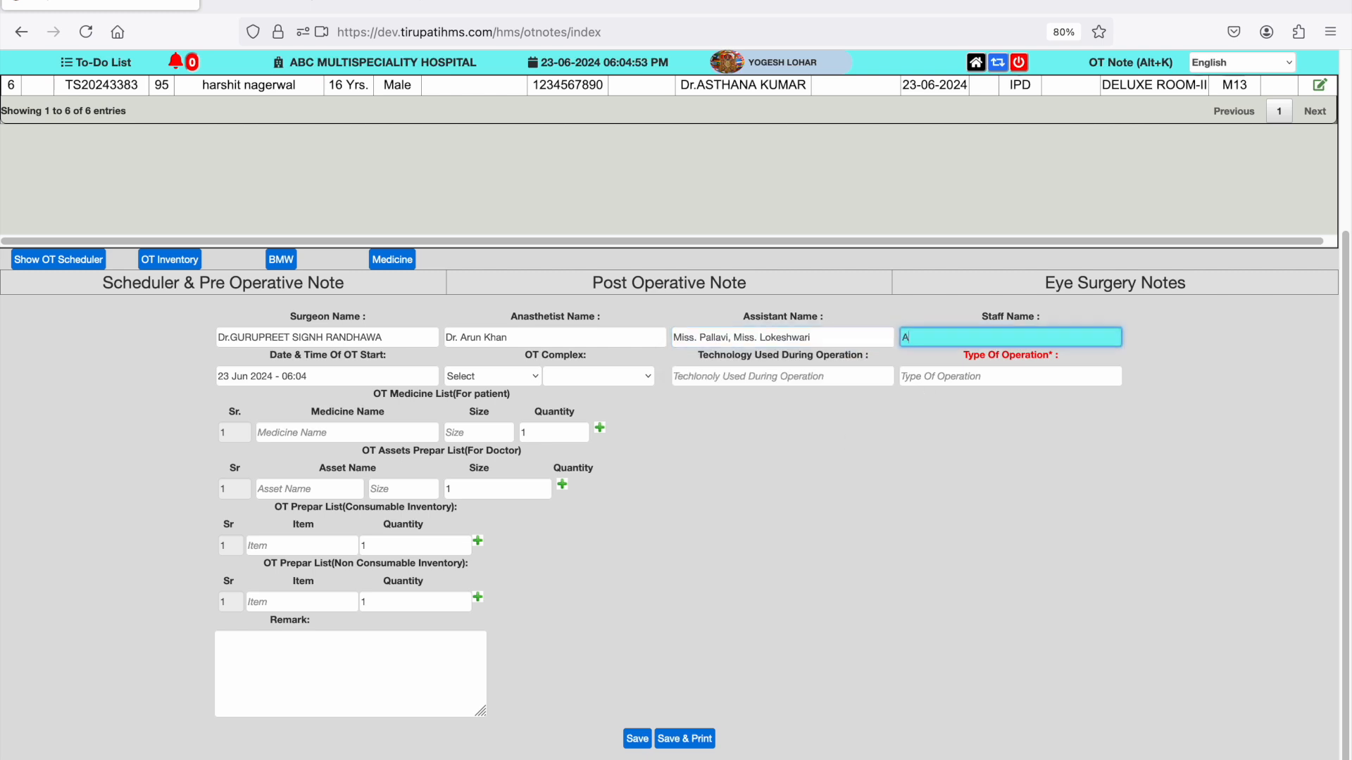
pyautogui.click(985, 459)
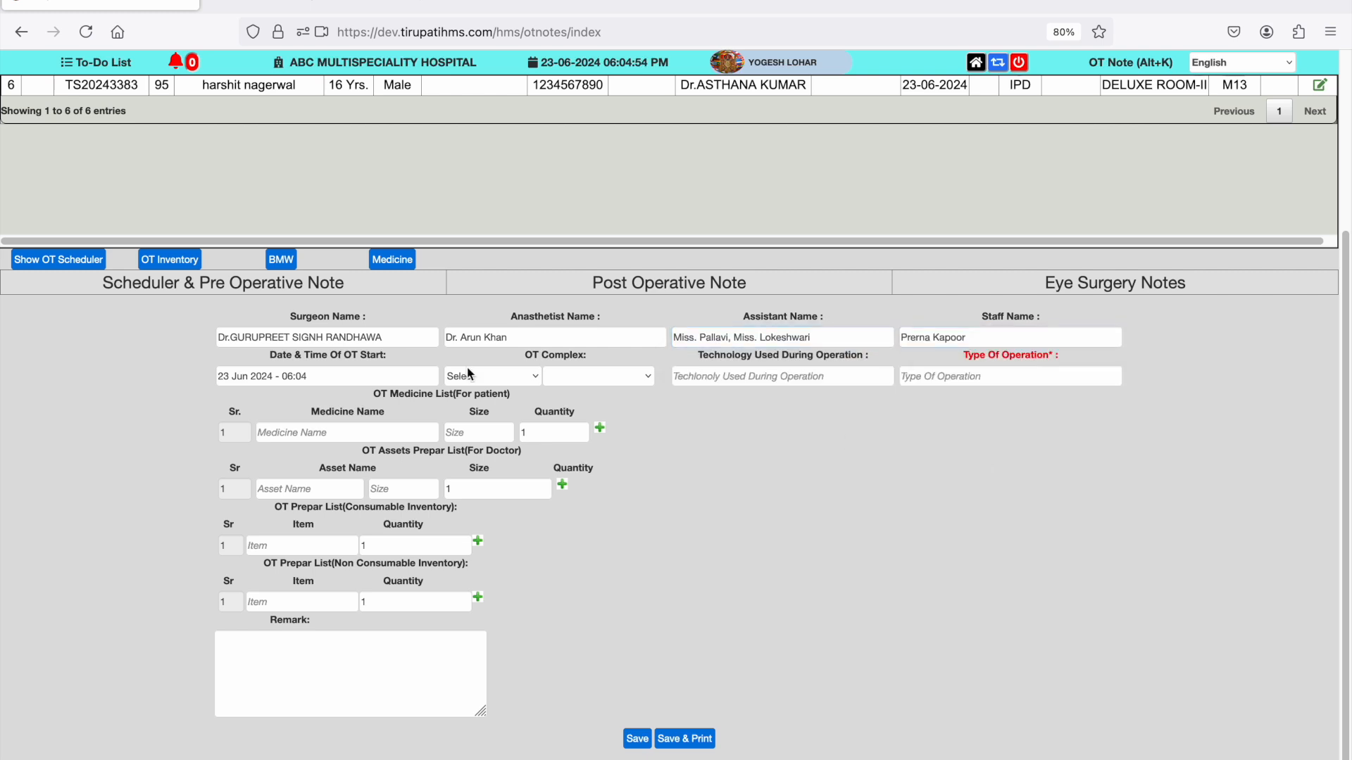
# - Schedule the OT start for 24 June 2024 at 11:35 in ADVANCE OT, room AOT204
pyautogui.click(336, 373)
pyautogui.click(130, 532)
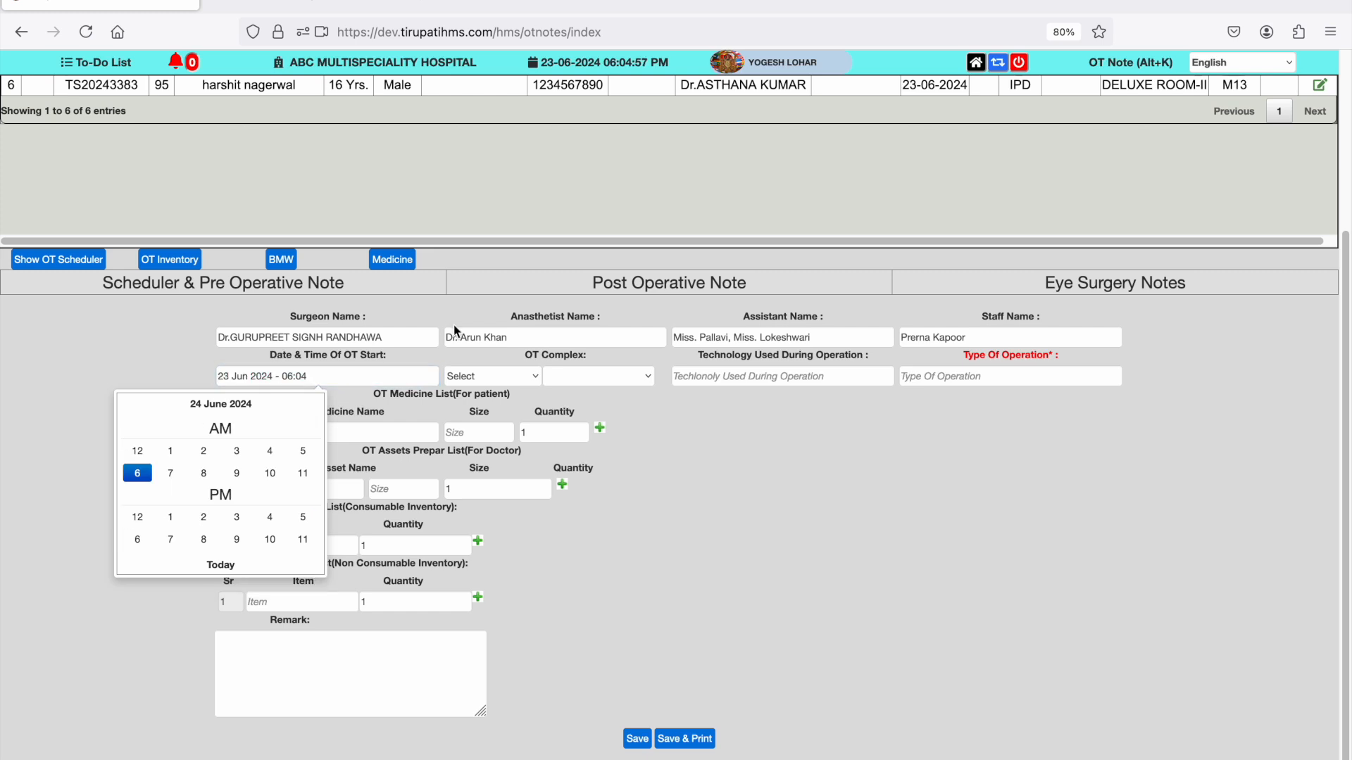
pyautogui.click(303, 474)
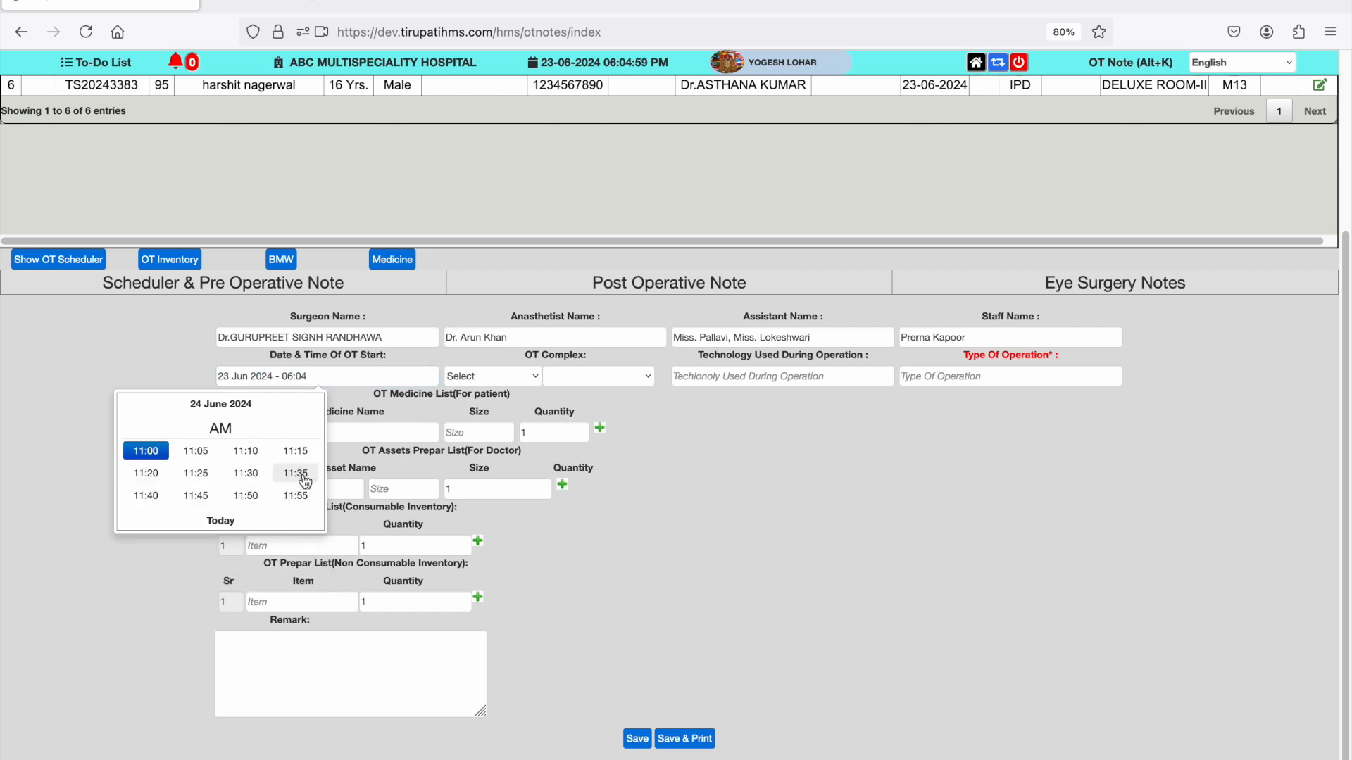
pyautogui.click(305, 481)
pyautogui.click(506, 379)
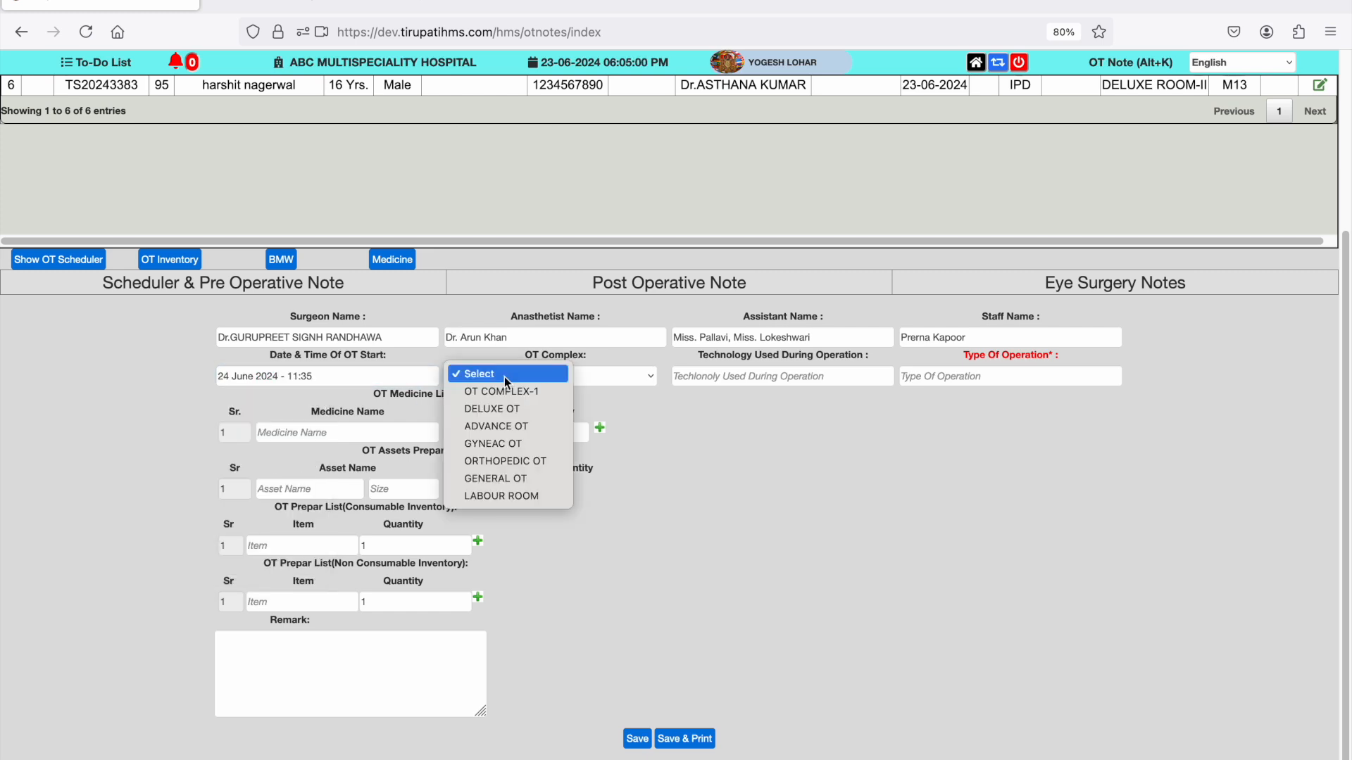
pyautogui.click(504, 427)
pyautogui.click(604, 375)
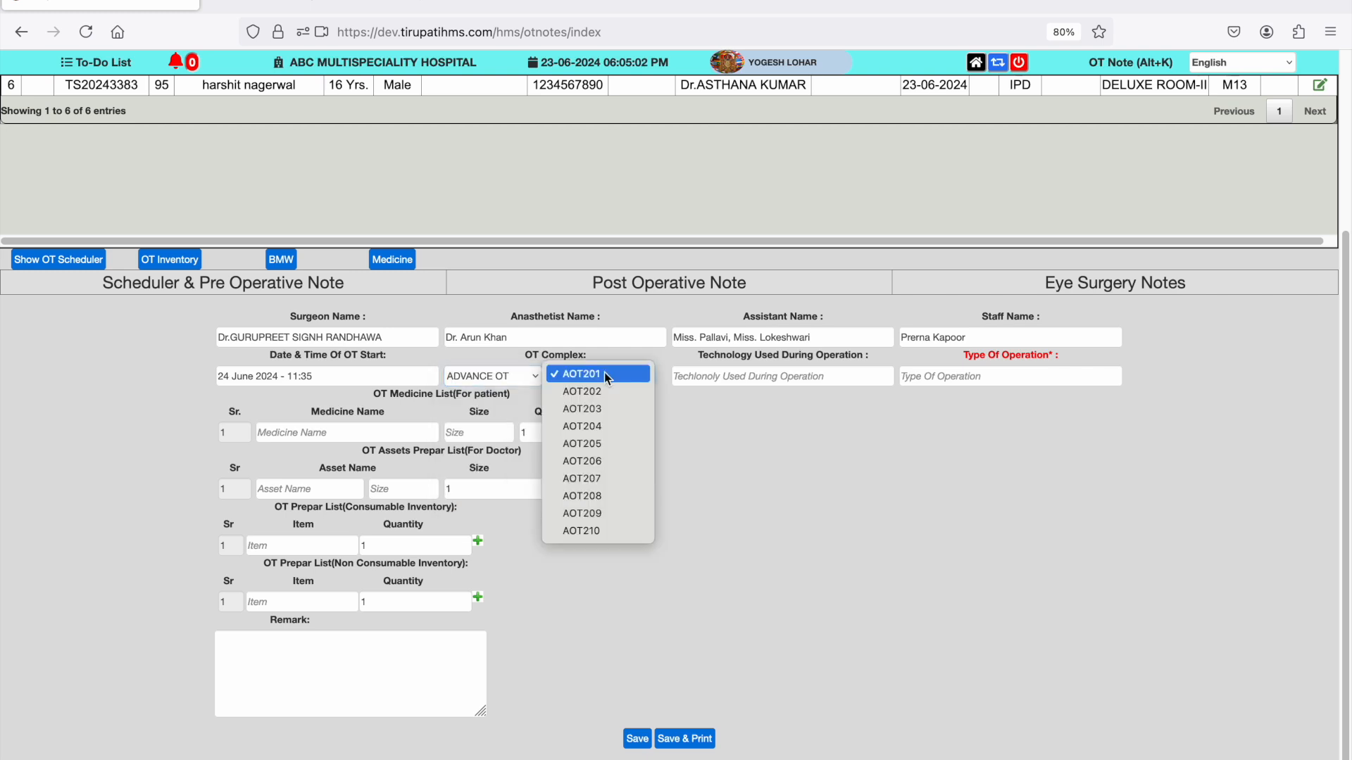
pyautogui.click(597, 428)
pyautogui.click(744, 383)
pyautogui.click(769, 432)
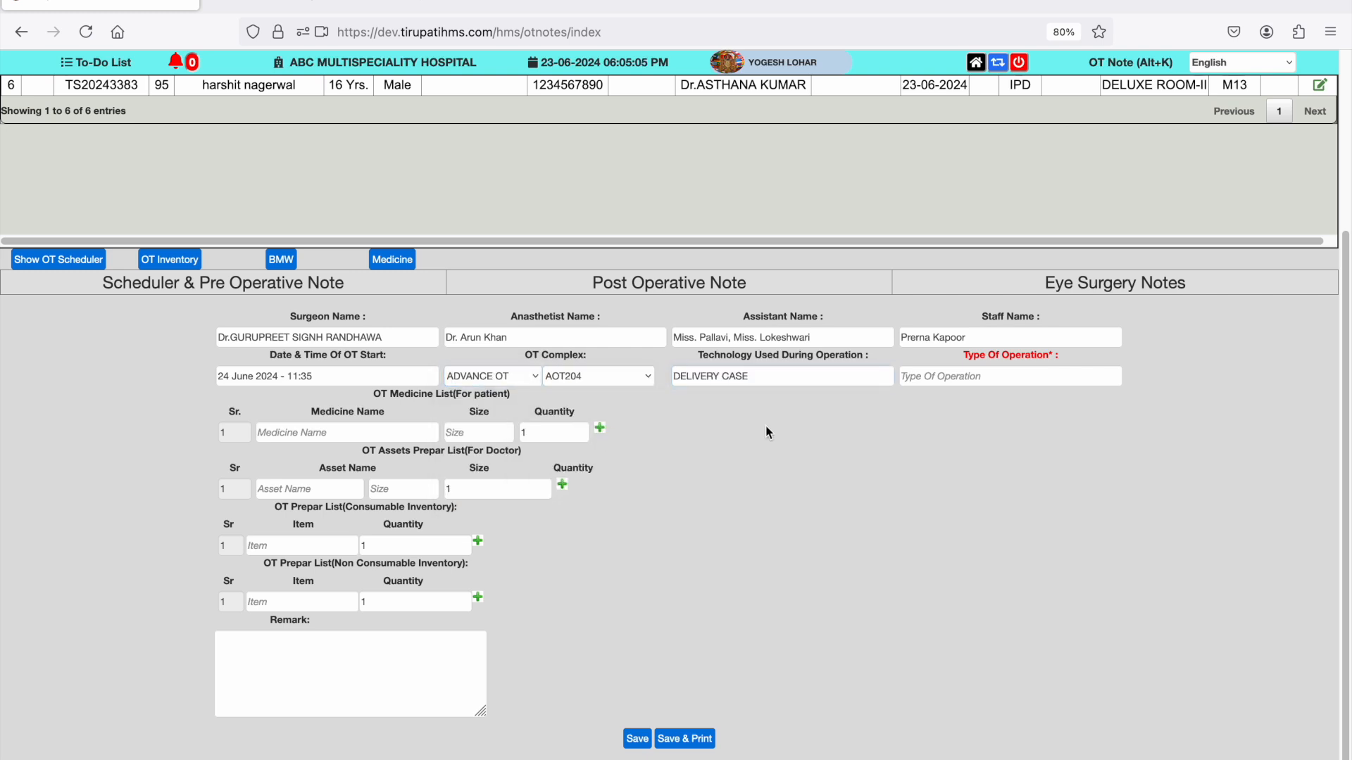
pyautogui.tripleClick(818, 381)
pyautogui.write('OR')
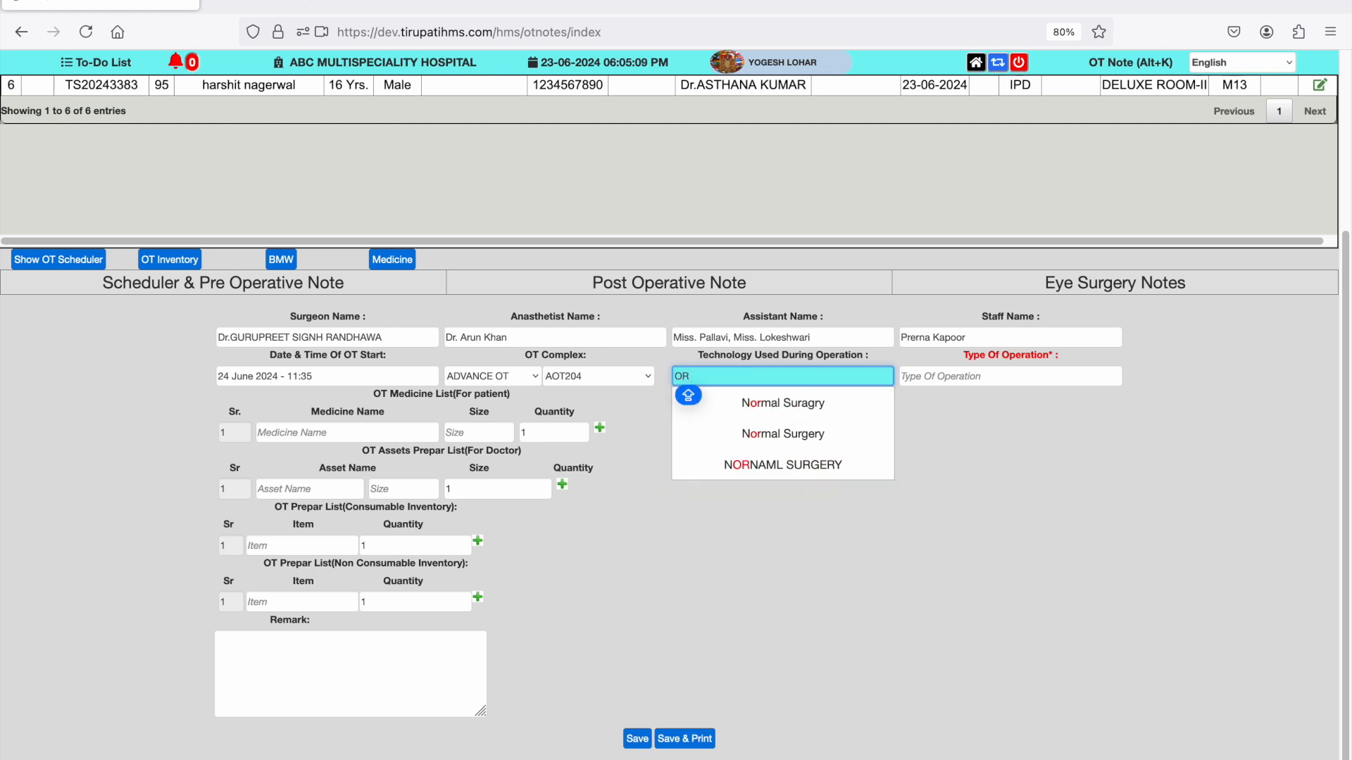
pyautogui.press('BackSpace')
pyautogui.press('BackSpace')
pyautogui.press('capslock')
pyautogui.write('l')
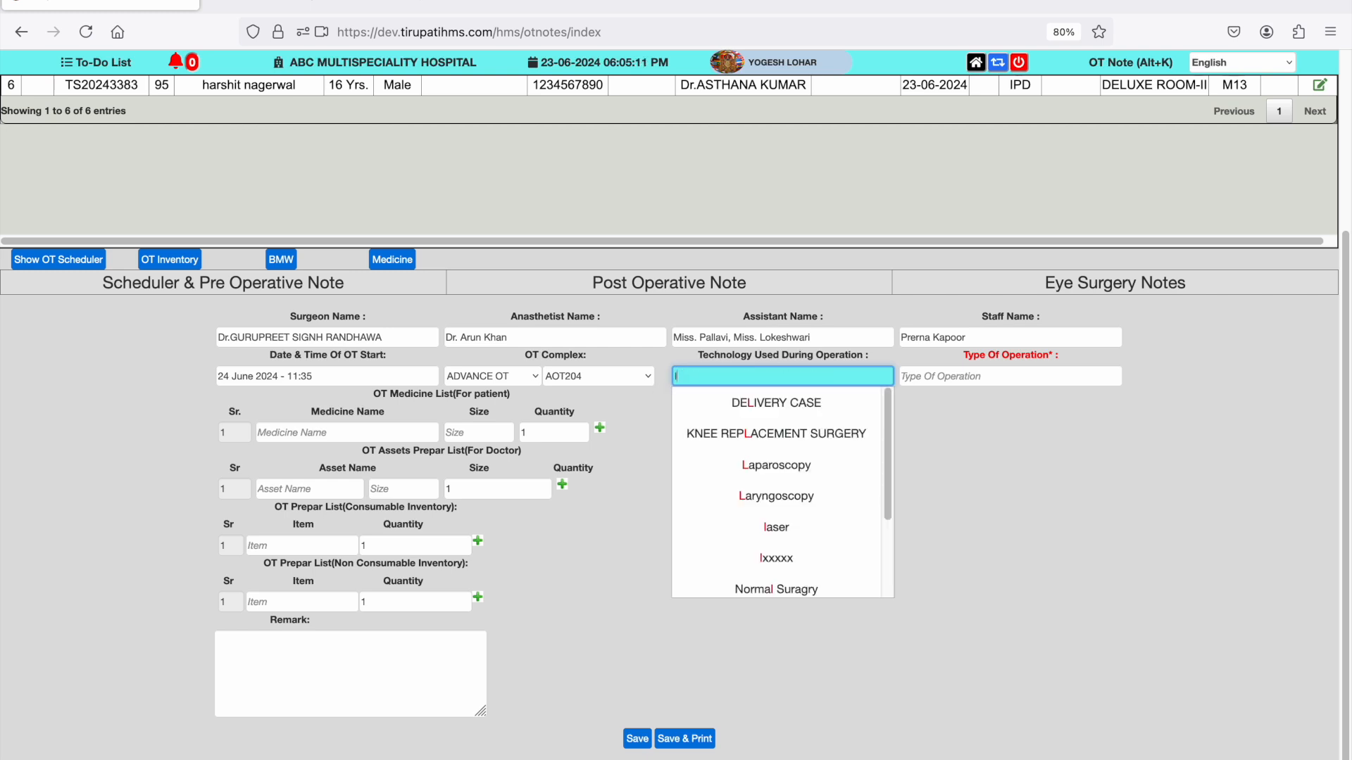
pyautogui.write('sc')
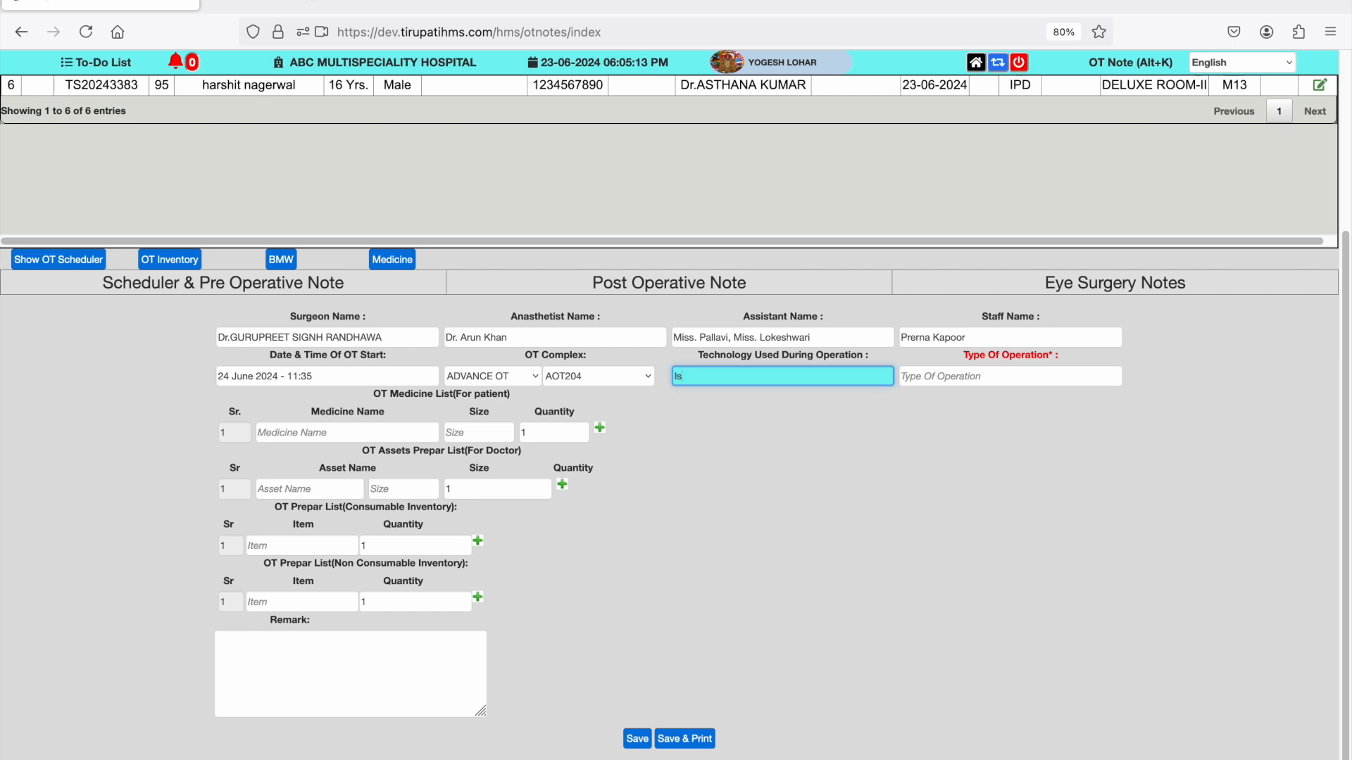
pyautogui.press('BackSpace')
pyautogui.press('BackSpace')
# - Enter LSCS SURGERY as both the technology used during operation and the type of operation
pyautogui.write('LSCS SURGERY')
pyautogui.press('Tab')
pyautogui.write('LSCS')
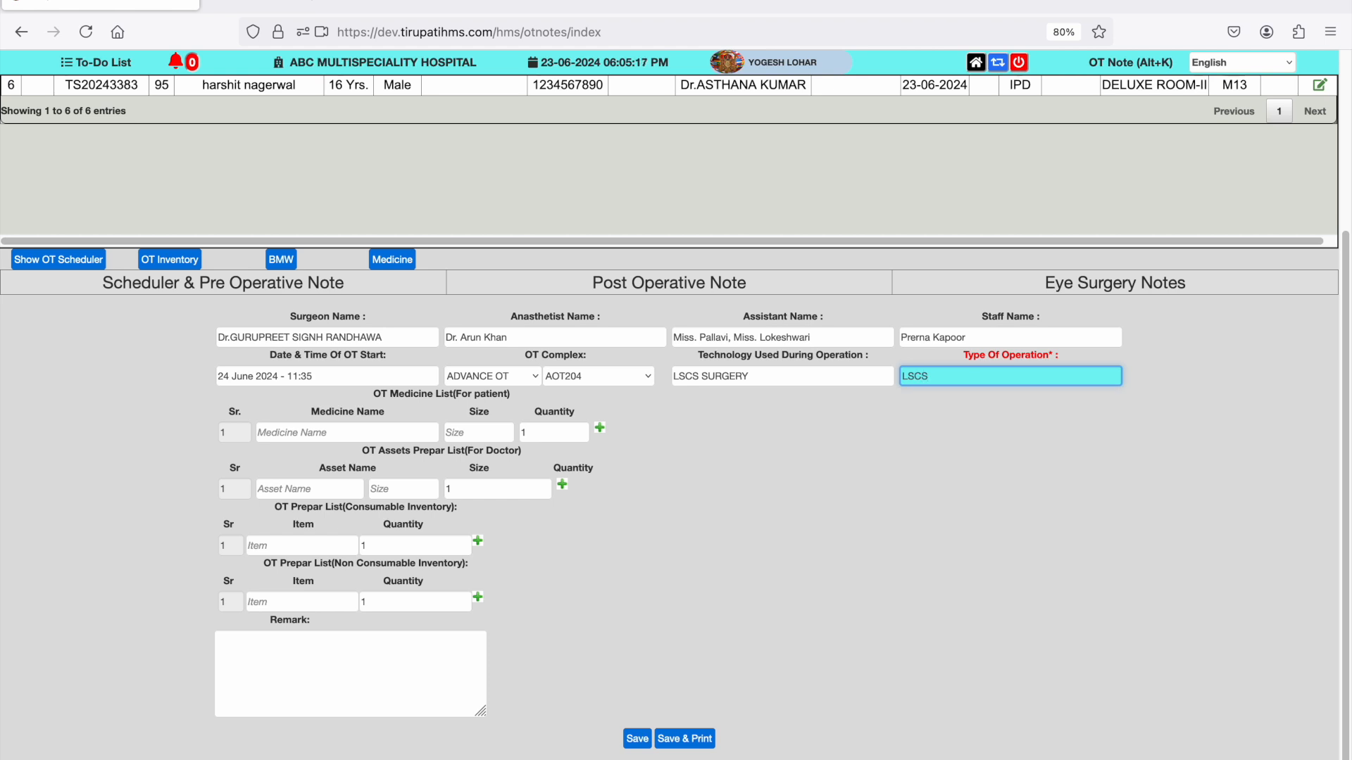
pyautogui.write(' SR')
pyautogui.press('BackSpace')
pyautogui.press('BackSpace')
pyautogui.press('BackSpace')
pyautogui.press('BackSpace')
pyautogui.write('UR')
# - Fill the OT medicine list with A-TONIC SYP, 4-QUIN EYEDROP and CALCIMAX-500 TAB(30 TAB), adding the extra rows
pyautogui.click(411, 433)
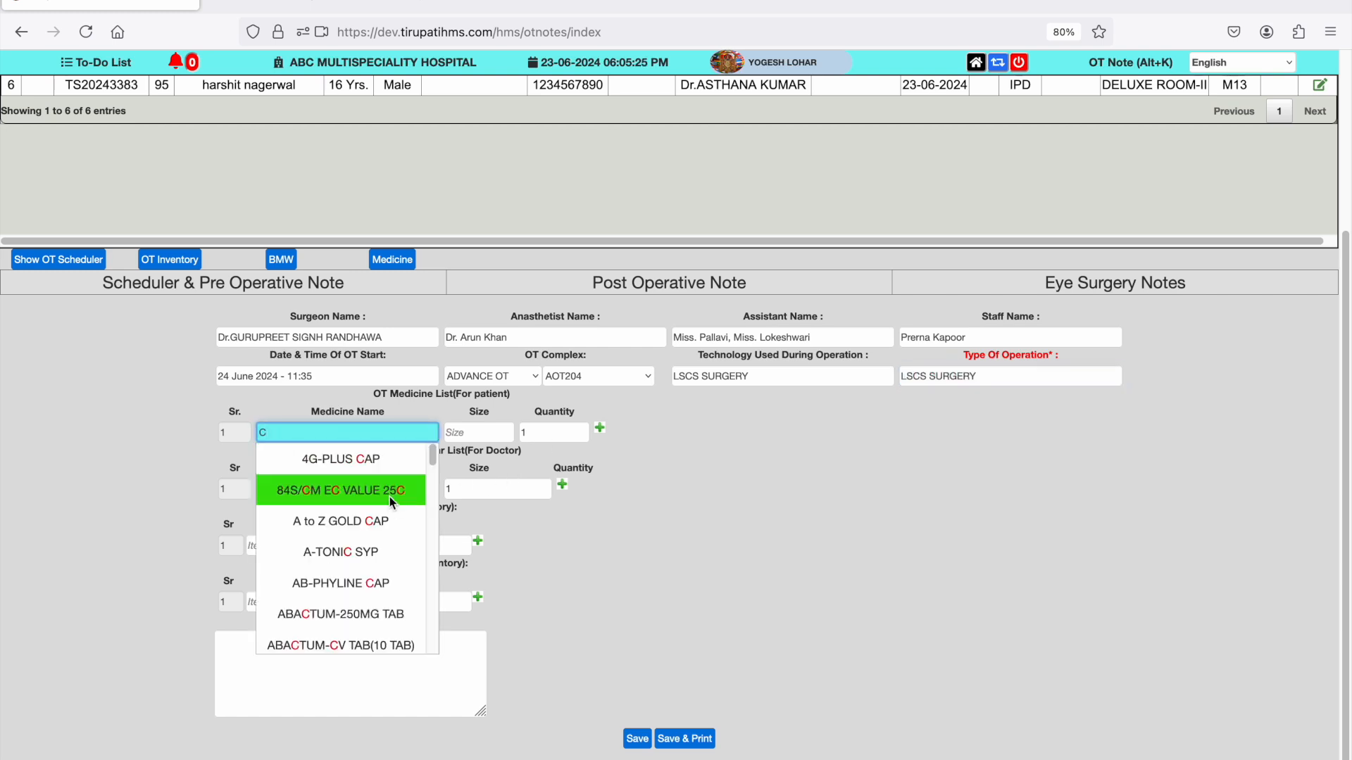
pyautogui.click(382, 543)
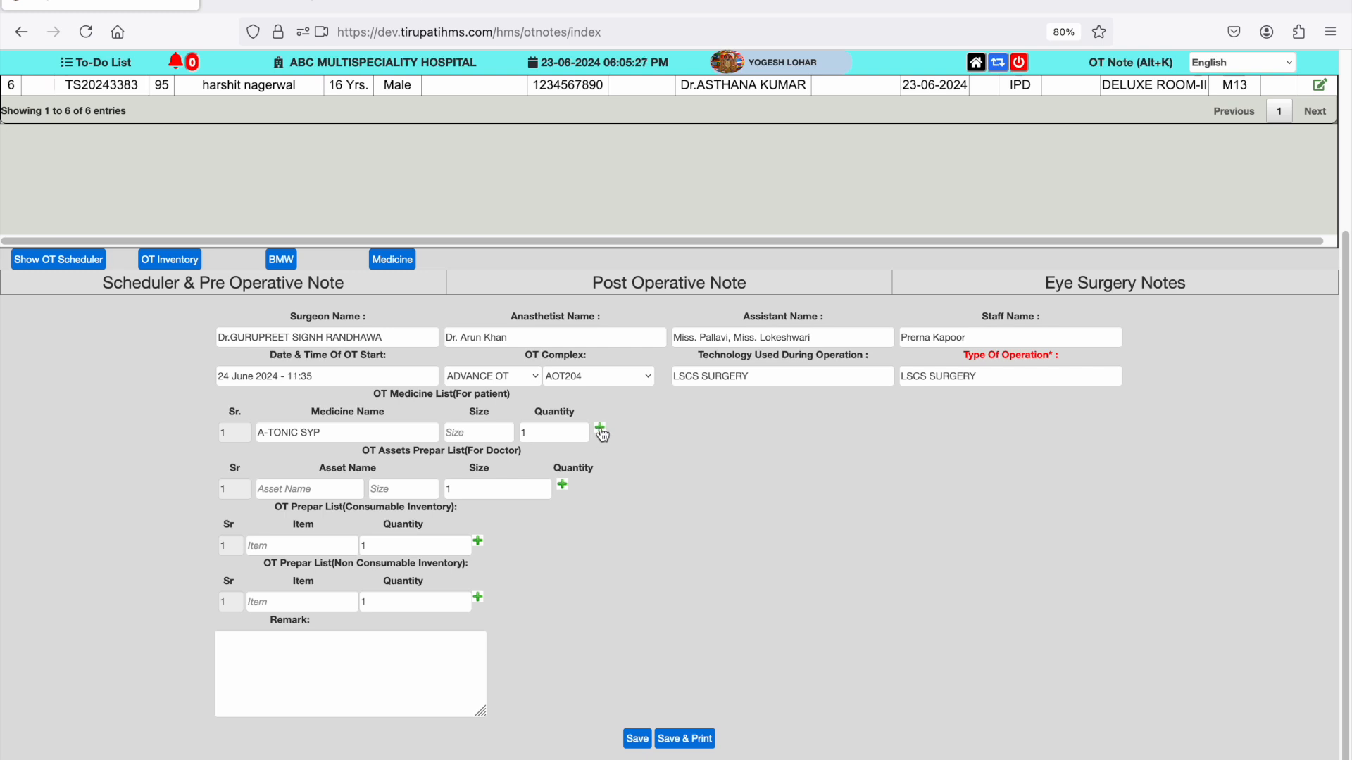
pyautogui.doubleClick(600, 428)
pyautogui.click(414, 454)
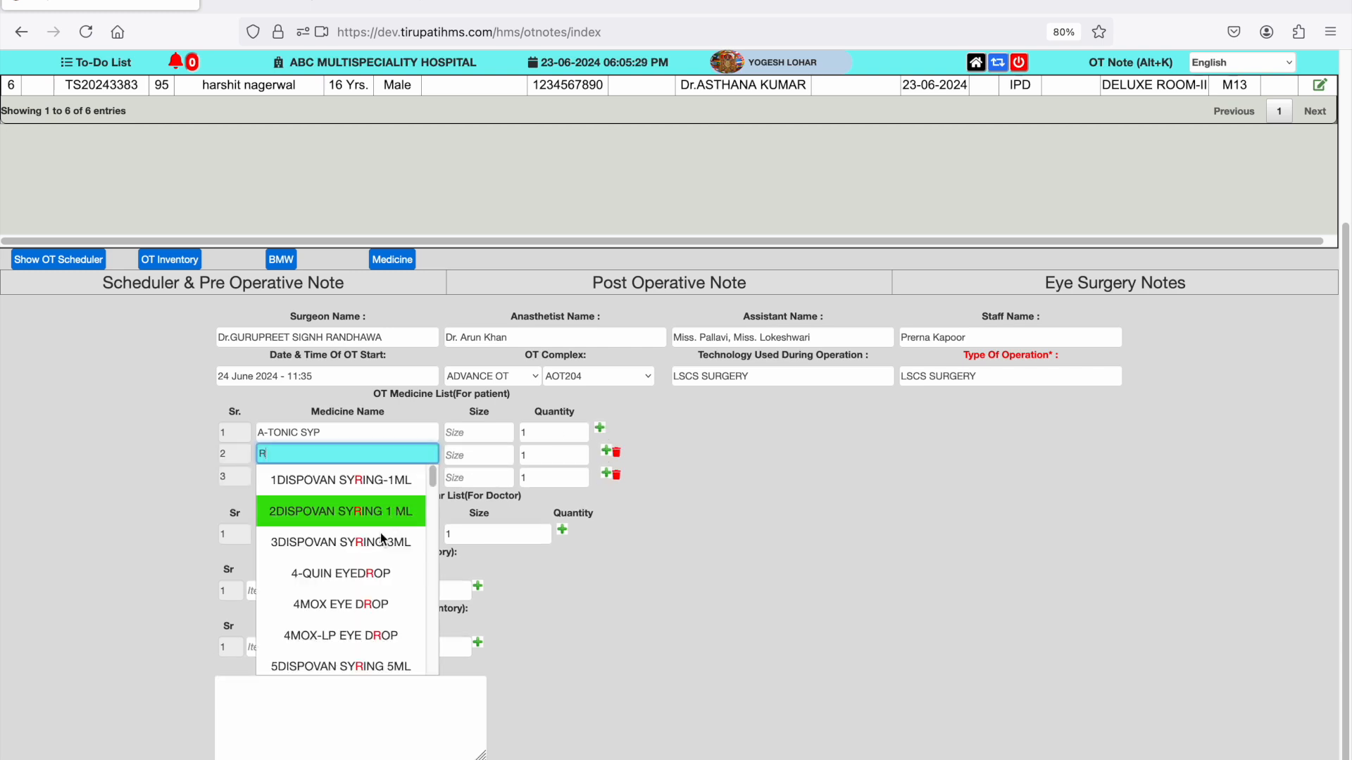
pyautogui.click(366, 578)
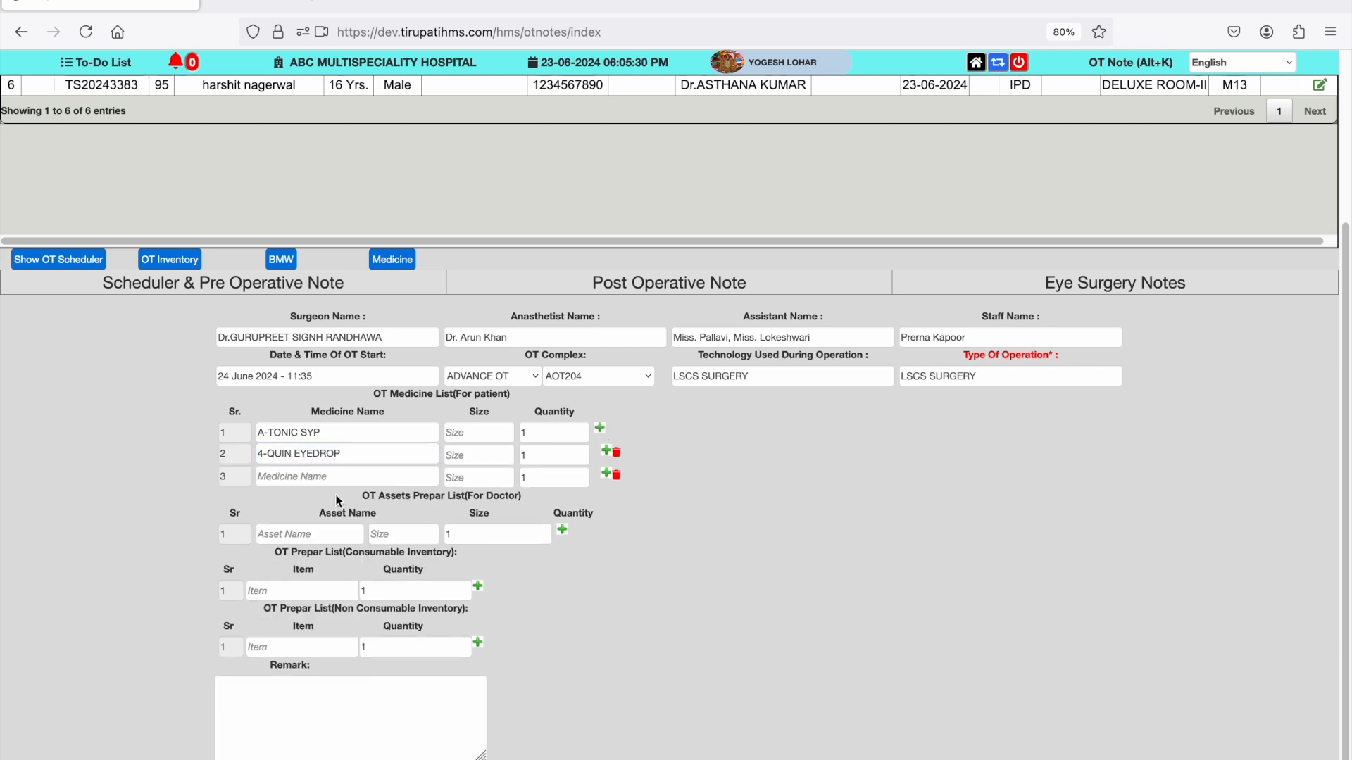
pyautogui.click(321, 478)
pyautogui.write('CAL')
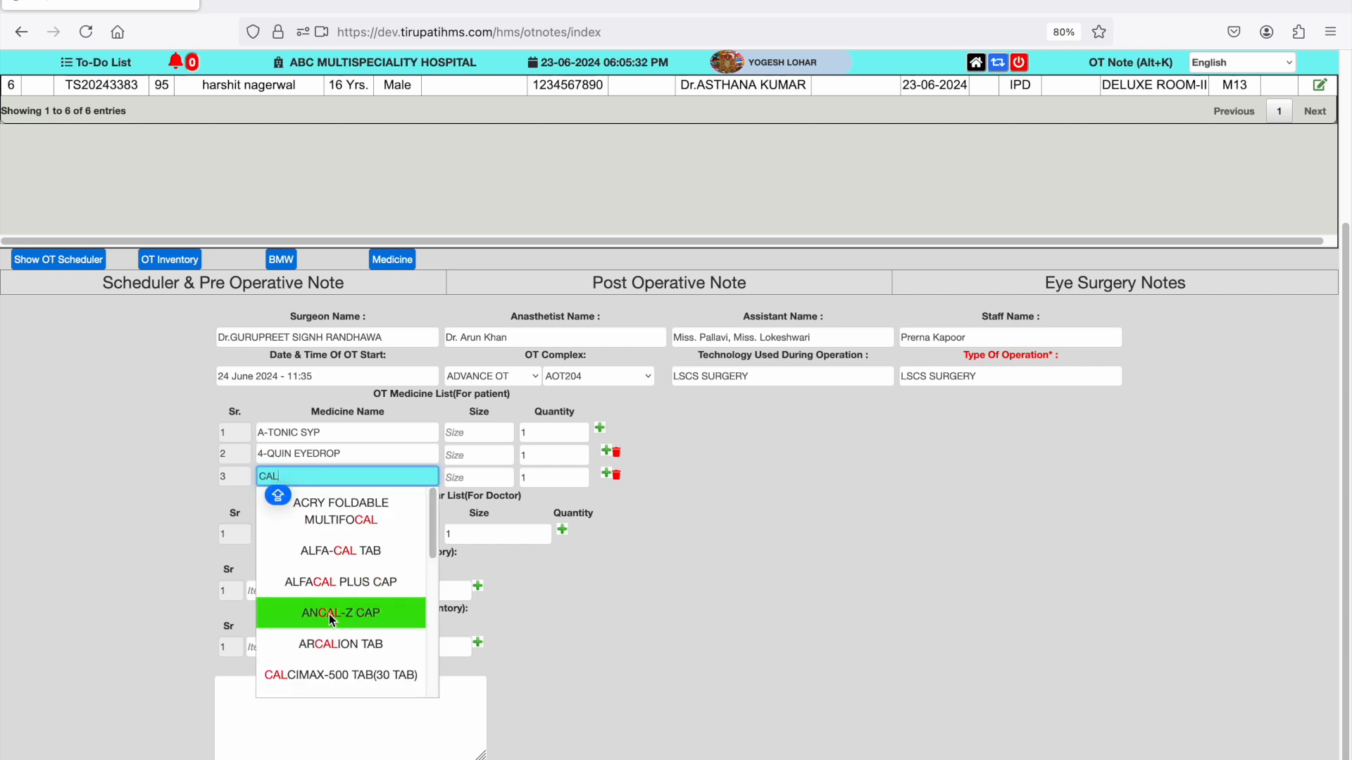
pyautogui.click(329, 676)
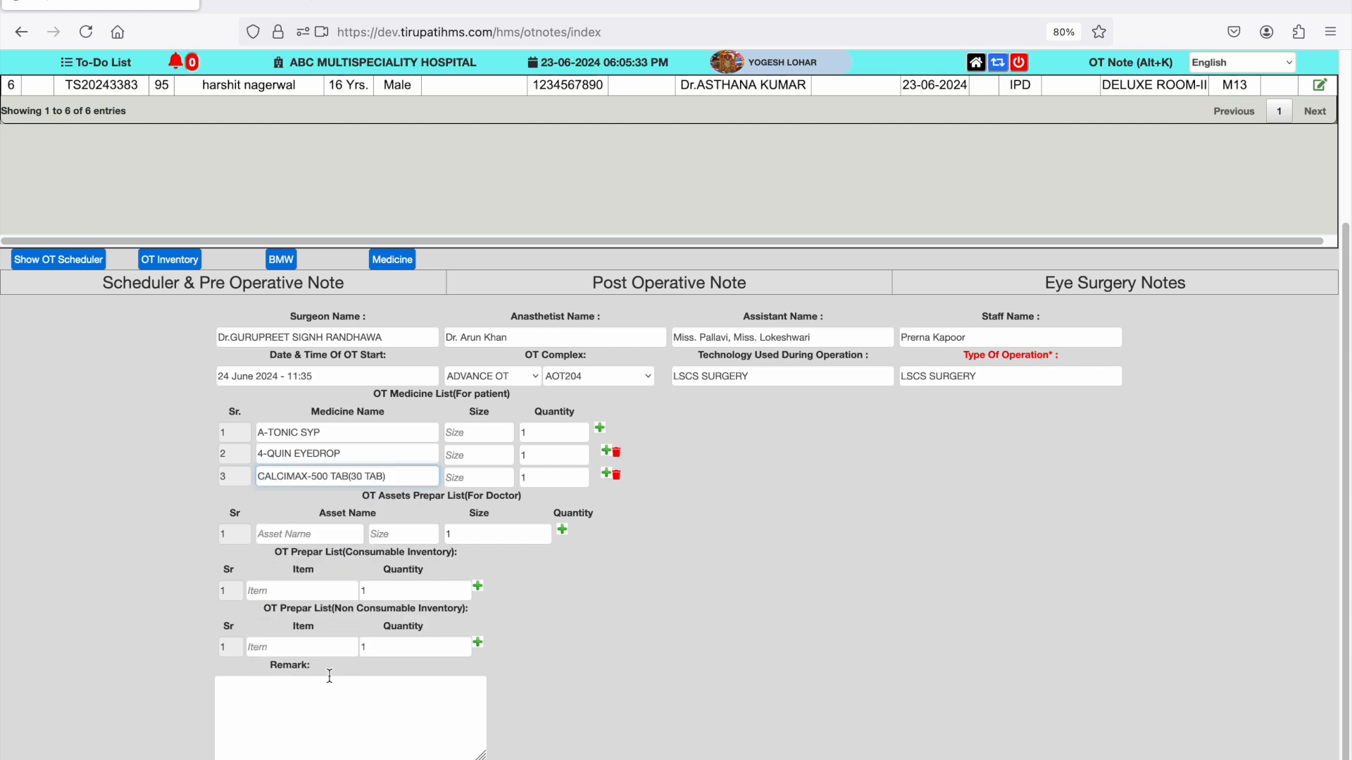
# - List PULSE OXYMETER and PAITENT MONITER as the two assets to prepare for the doctor
pyautogui.click(324, 538)
pyautogui.click(355, 617)
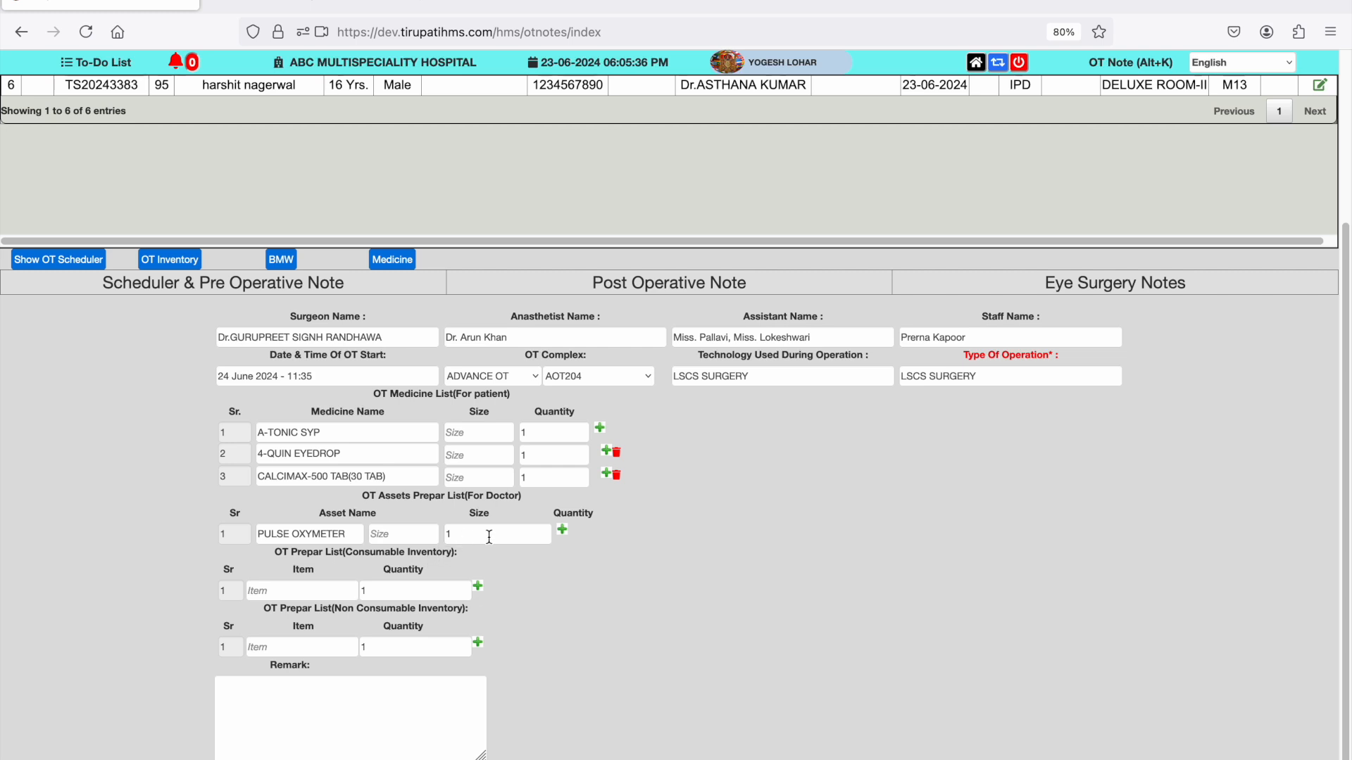
pyautogui.click(562, 532)
pyautogui.click(314, 569)
pyautogui.write('PA')
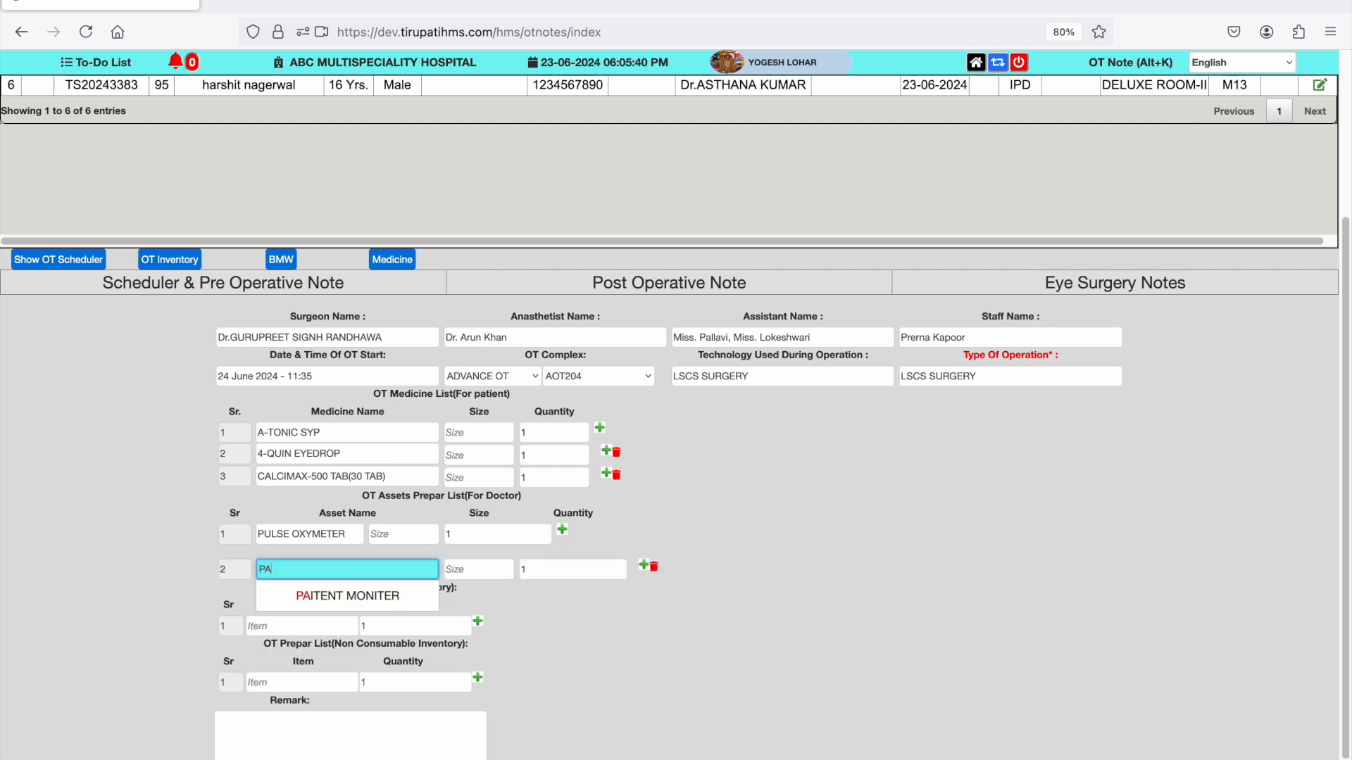
pyautogui.click(338, 603)
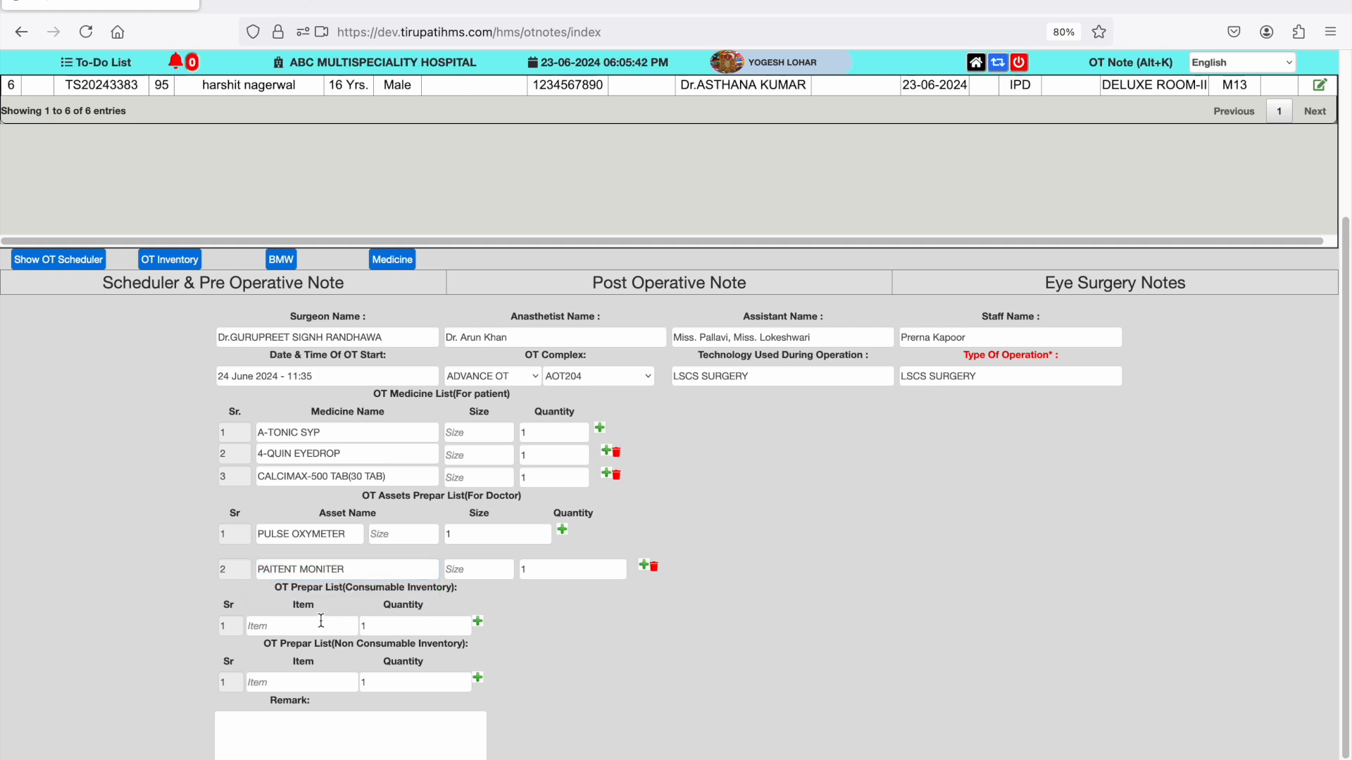
# - Choose Face Mask as the consumable item and Medicine Tray as the non-consumable item to prepare
pyautogui.click(321, 621)
pyautogui.write('fa')
pyautogui.click(321, 656)
pyautogui.click(302, 676)
pyautogui.write('me')
pyautogui.click(297, 712)
# - Set the remark to the suggested description of a laparoscopy procedure, and save and print the pre-operative note
pyautogui.click(274, 738)
pyautogui.write('O')
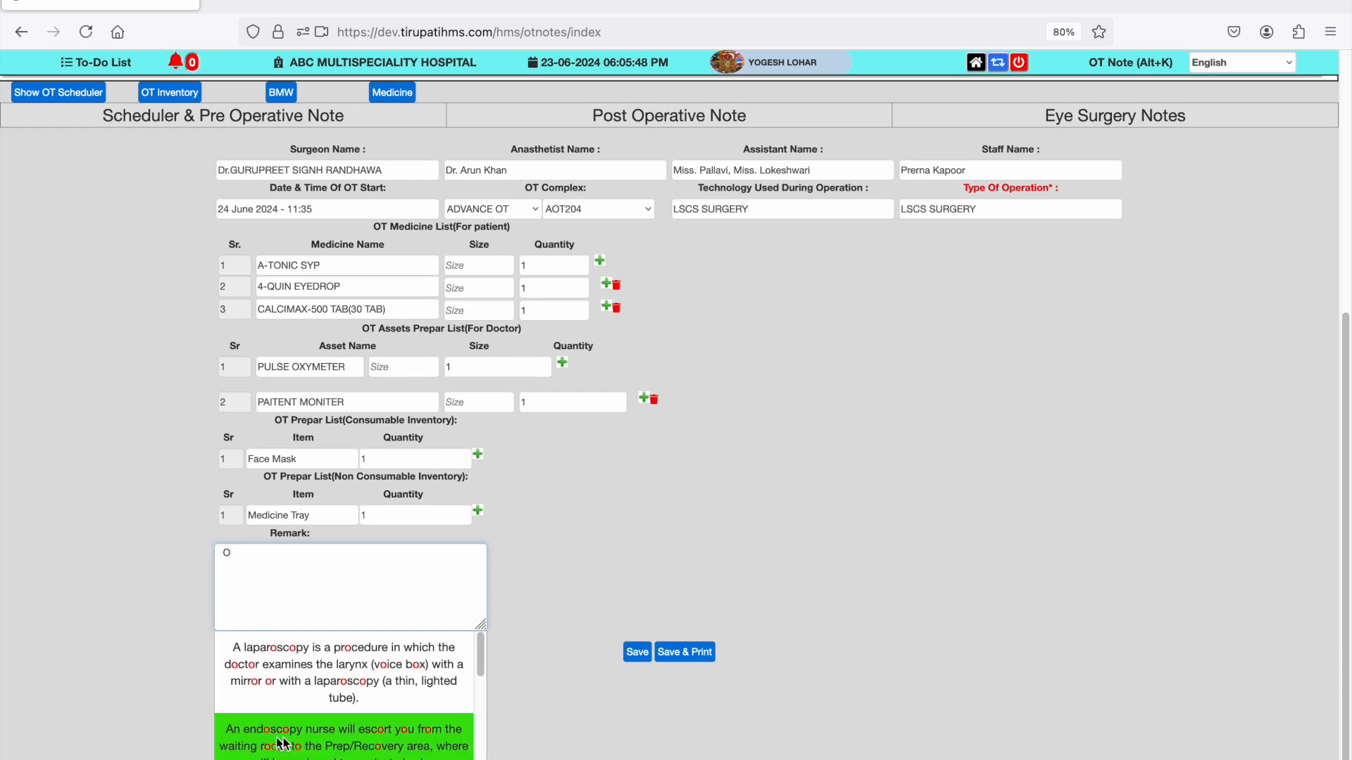
pyautogui.click(310, 699)
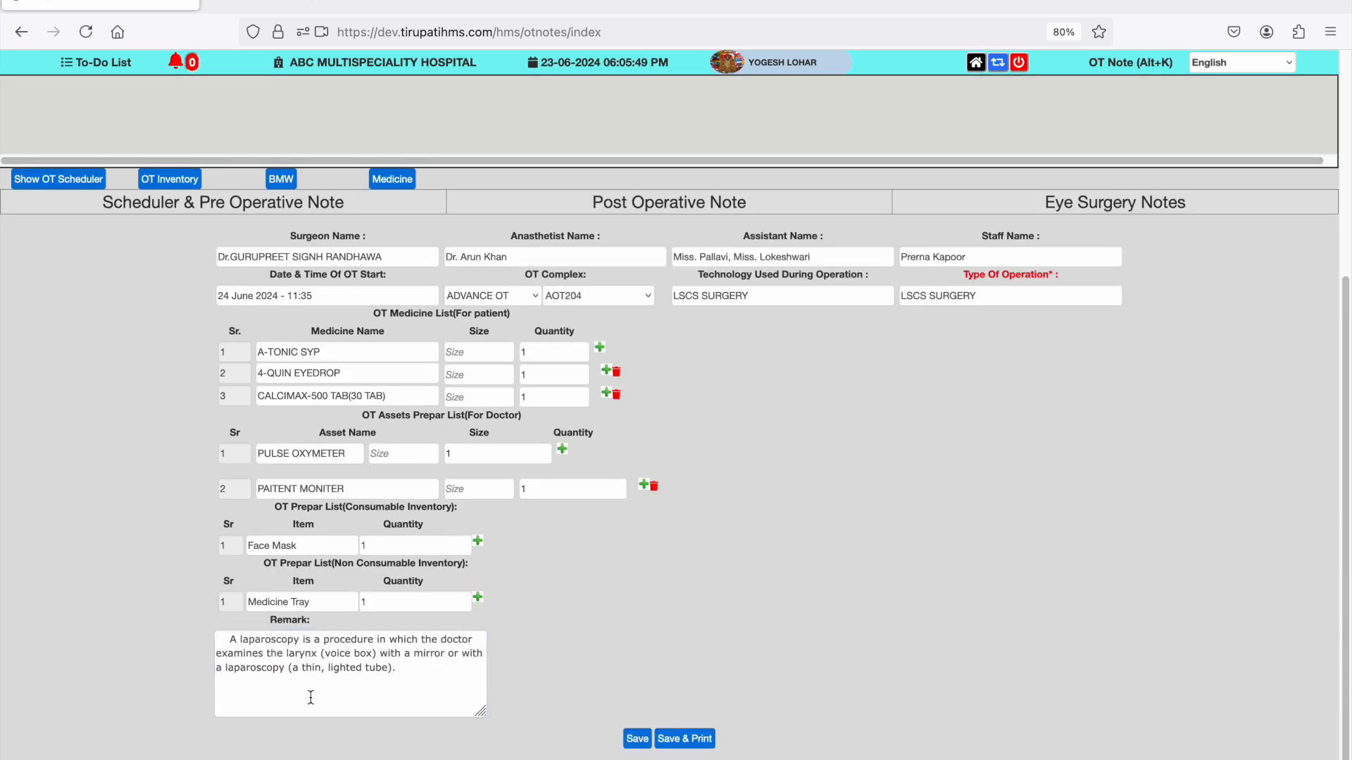
pyautogui.click(686, 739)
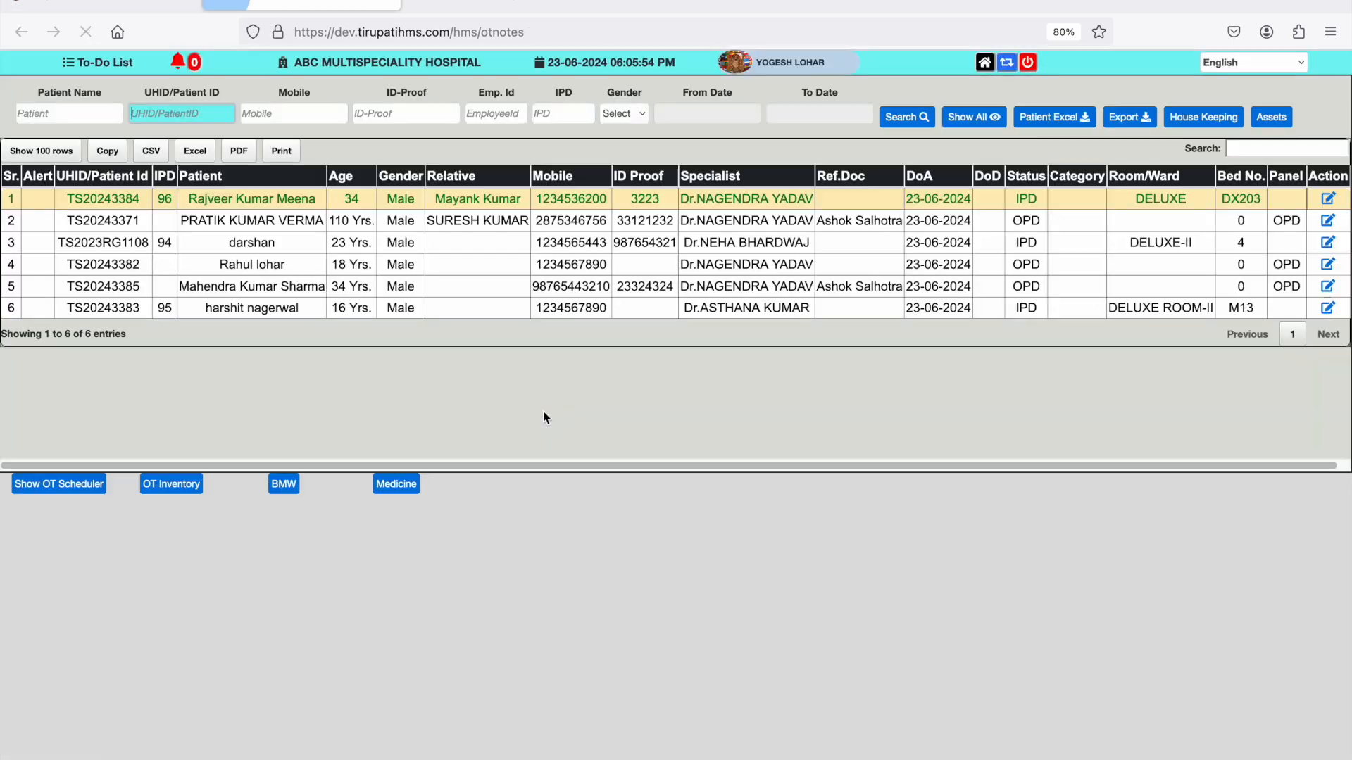
# - Reselect the patient in the first row and try to open the post-operative note
pyautogui.click(242, 209)
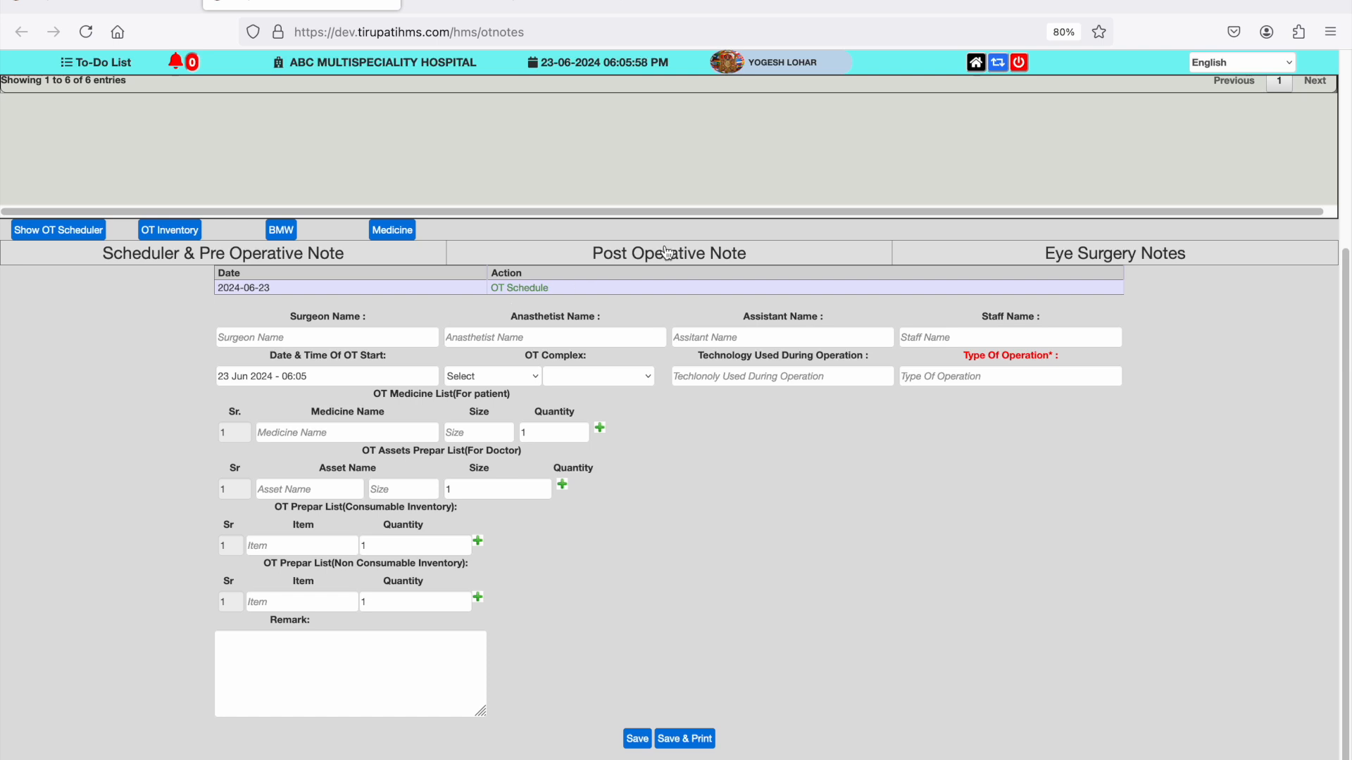
pyautogui.click(668, 253)
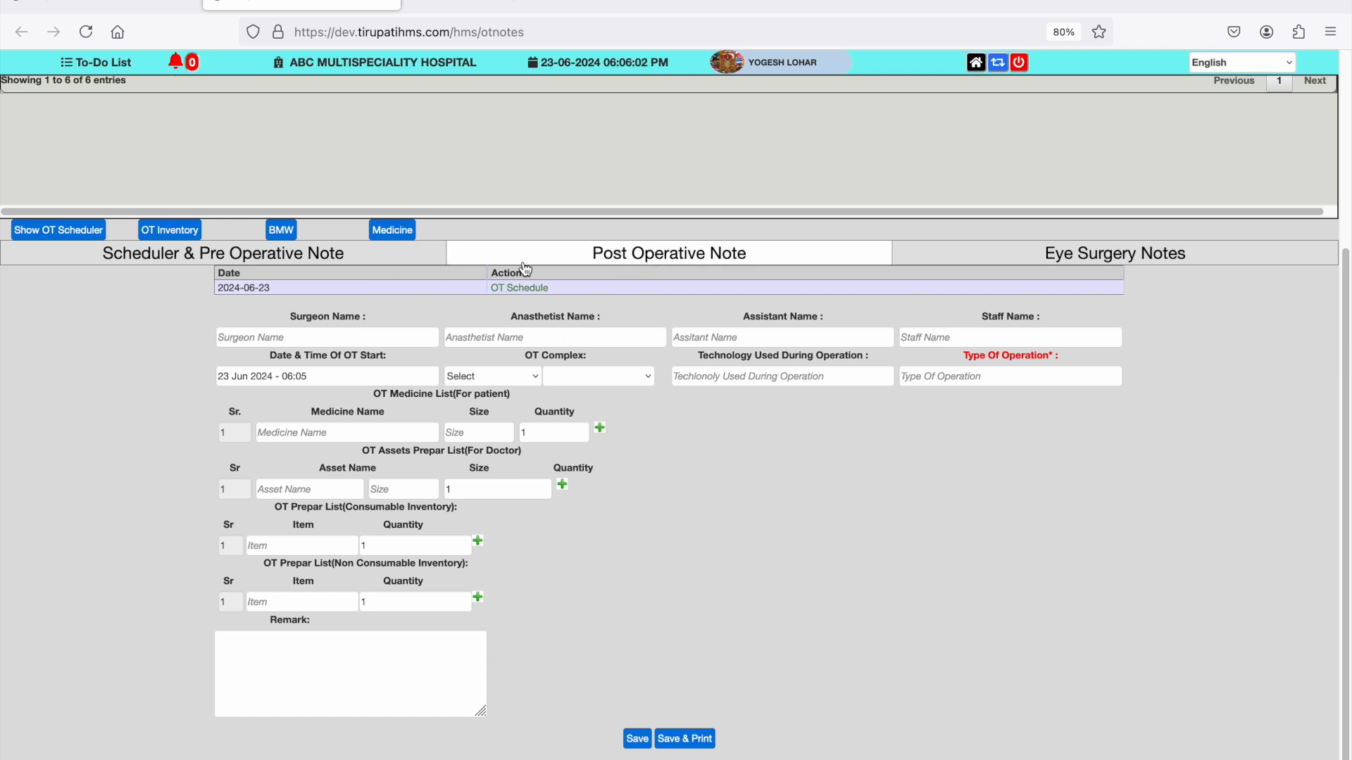
pyautogui.scroll(5, 172, 134)
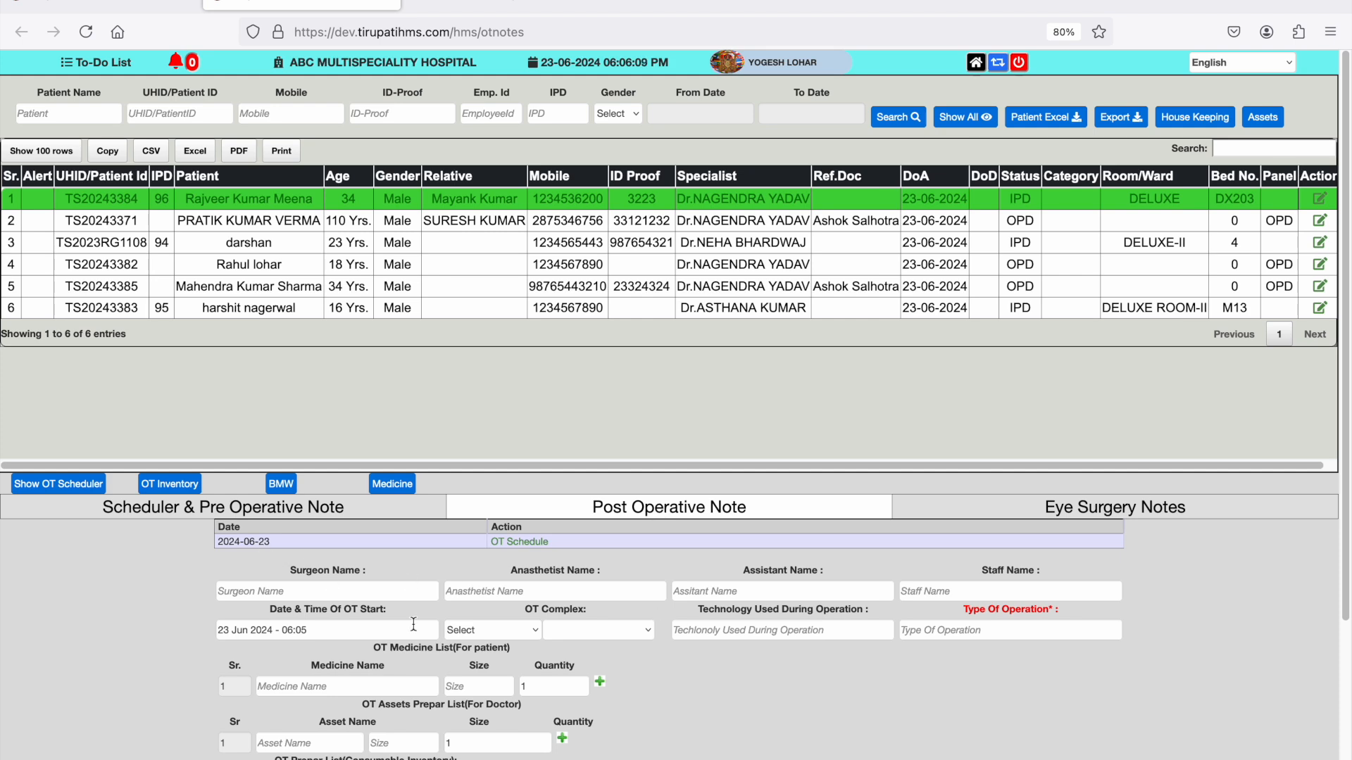
pyautogui.scroll(-5, 412, 623)
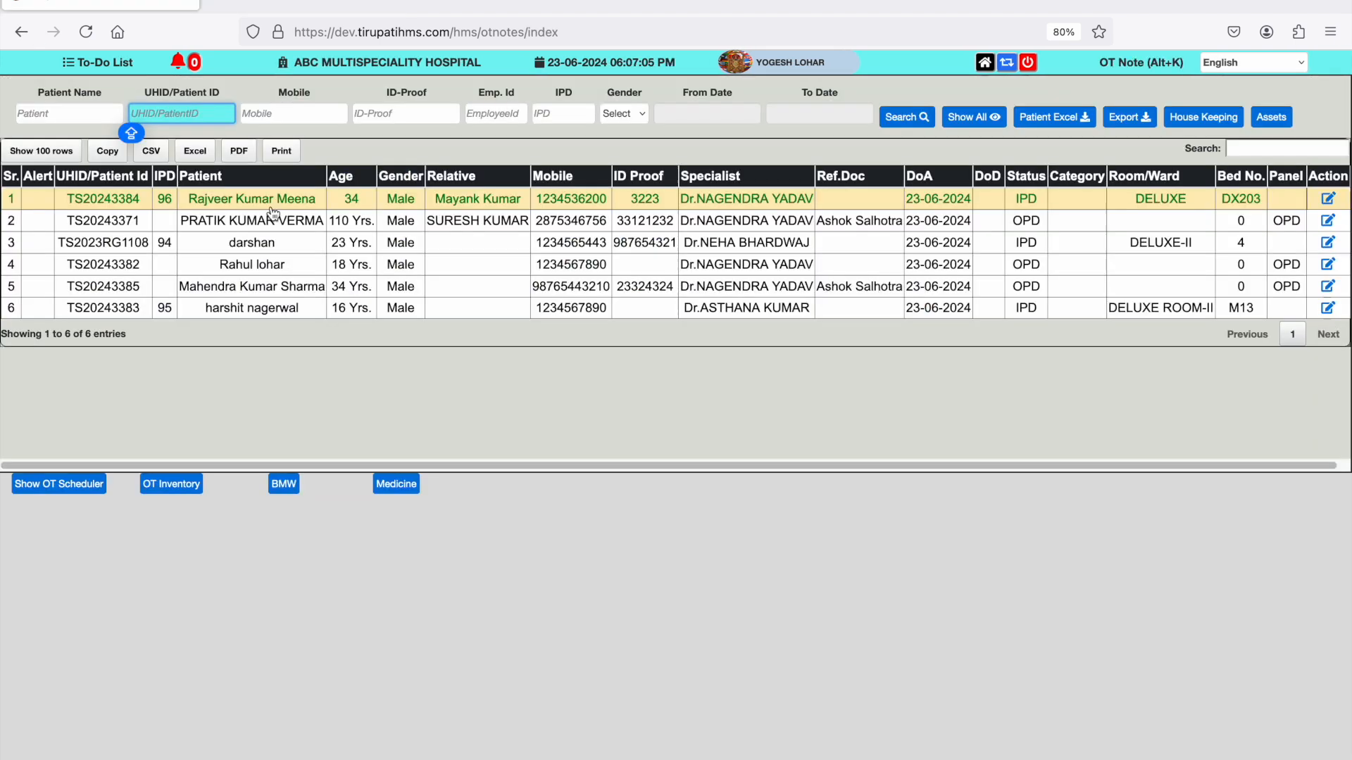
# - Reopen the scheduler and pre-operative note of the patient in the first row
pyautogui.scroll(-5, 395, 297)
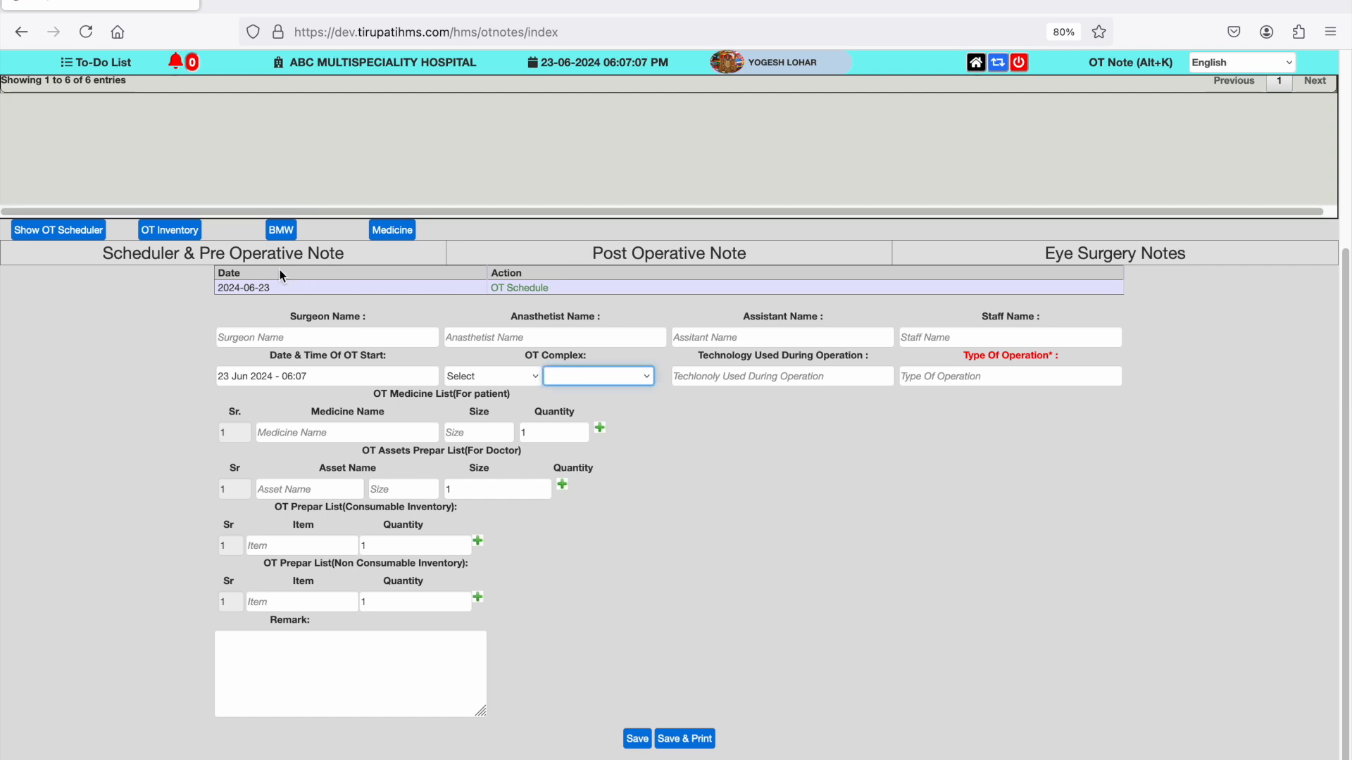
pyautogui.scroll(5, 247, 263)
pyautogui.click(556, 629)
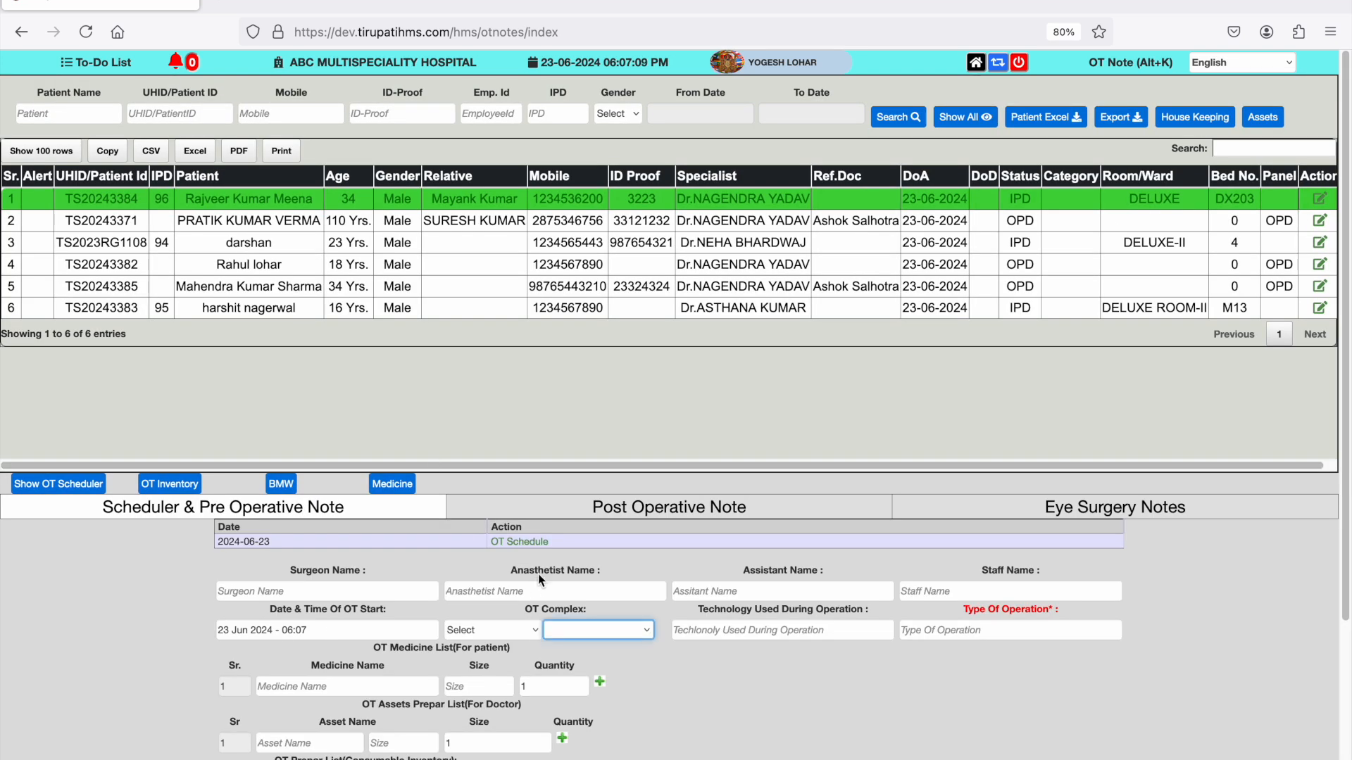
# - Load the saved OT schedule dated 2024-06-23 and review its staff, medicines, assets, prepared items and remark
pyautogui.click(280, 552)
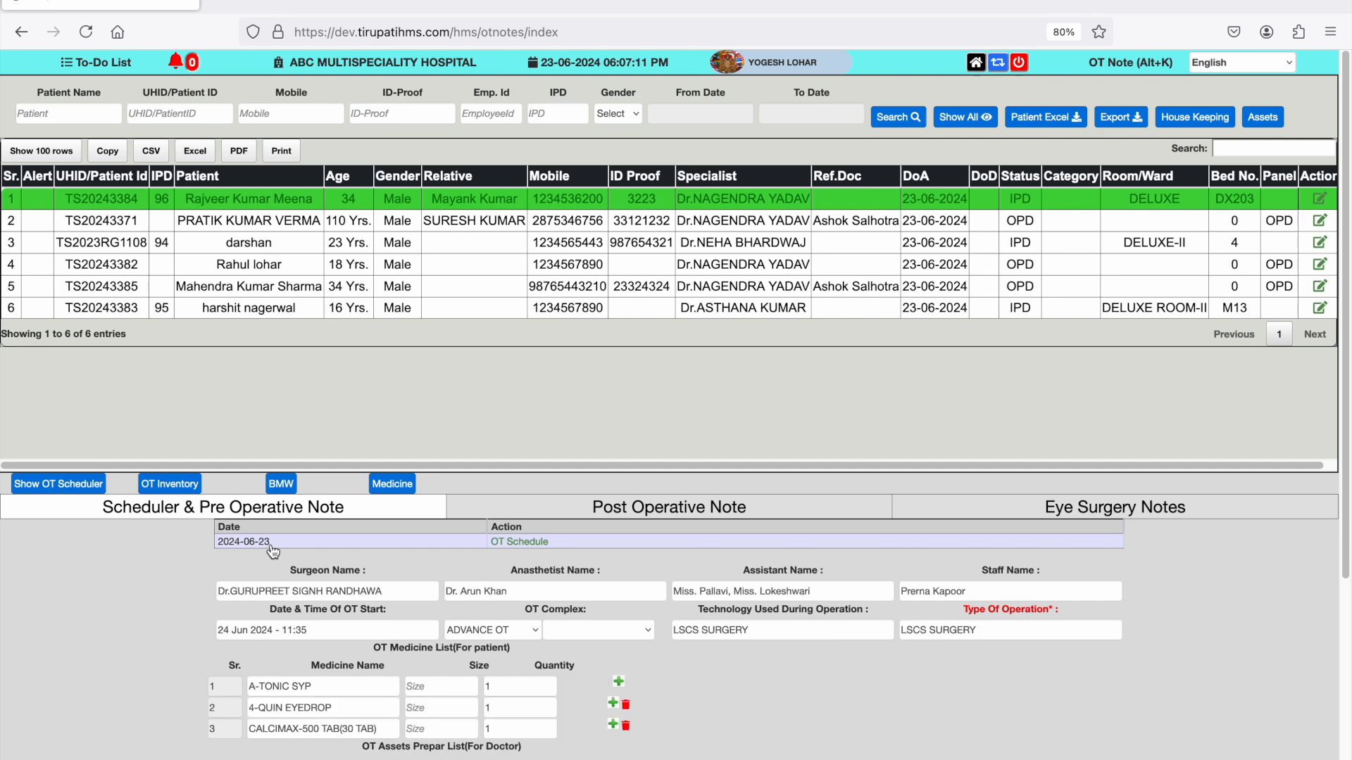
pyautogui.scroll(-4, 559, 677)
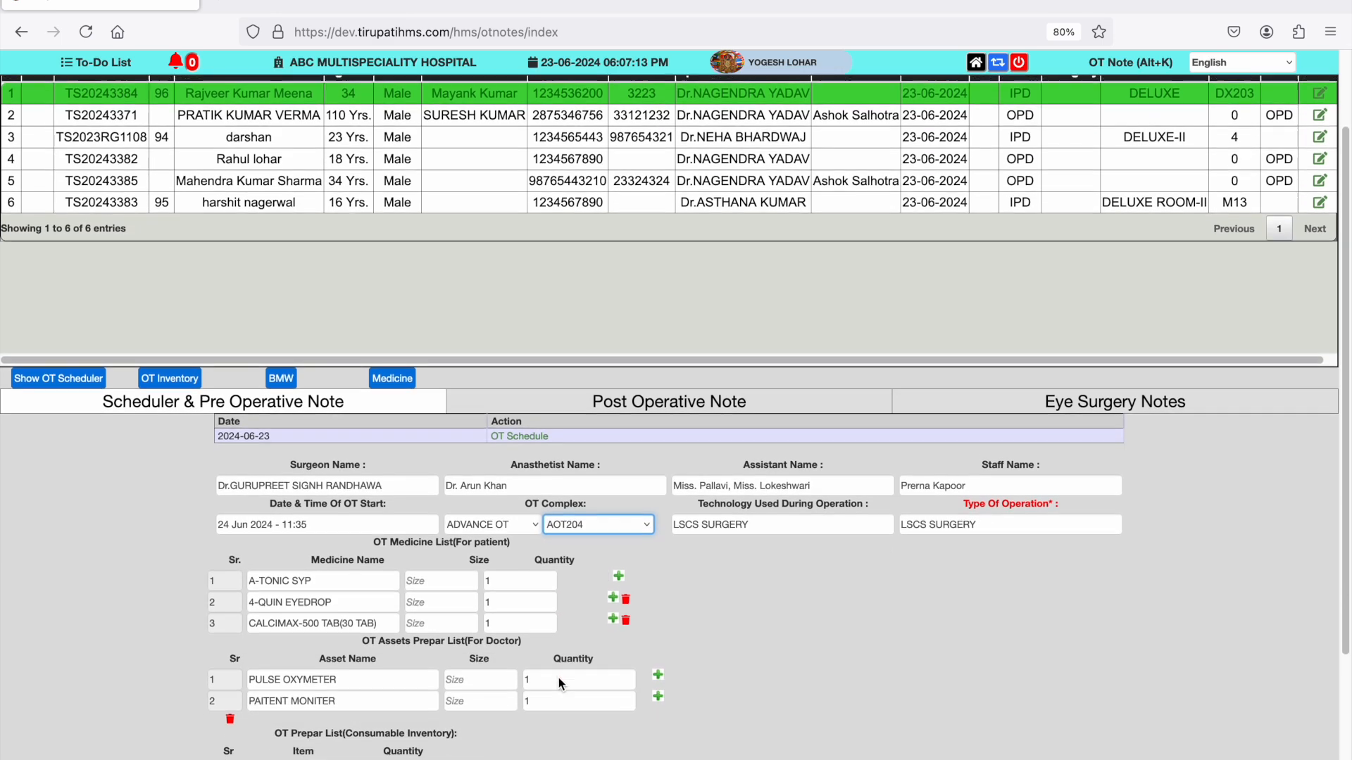
pyautogui.scroll(-4, 550, 631)
pyautogui.scroll(-1, 551, 631)
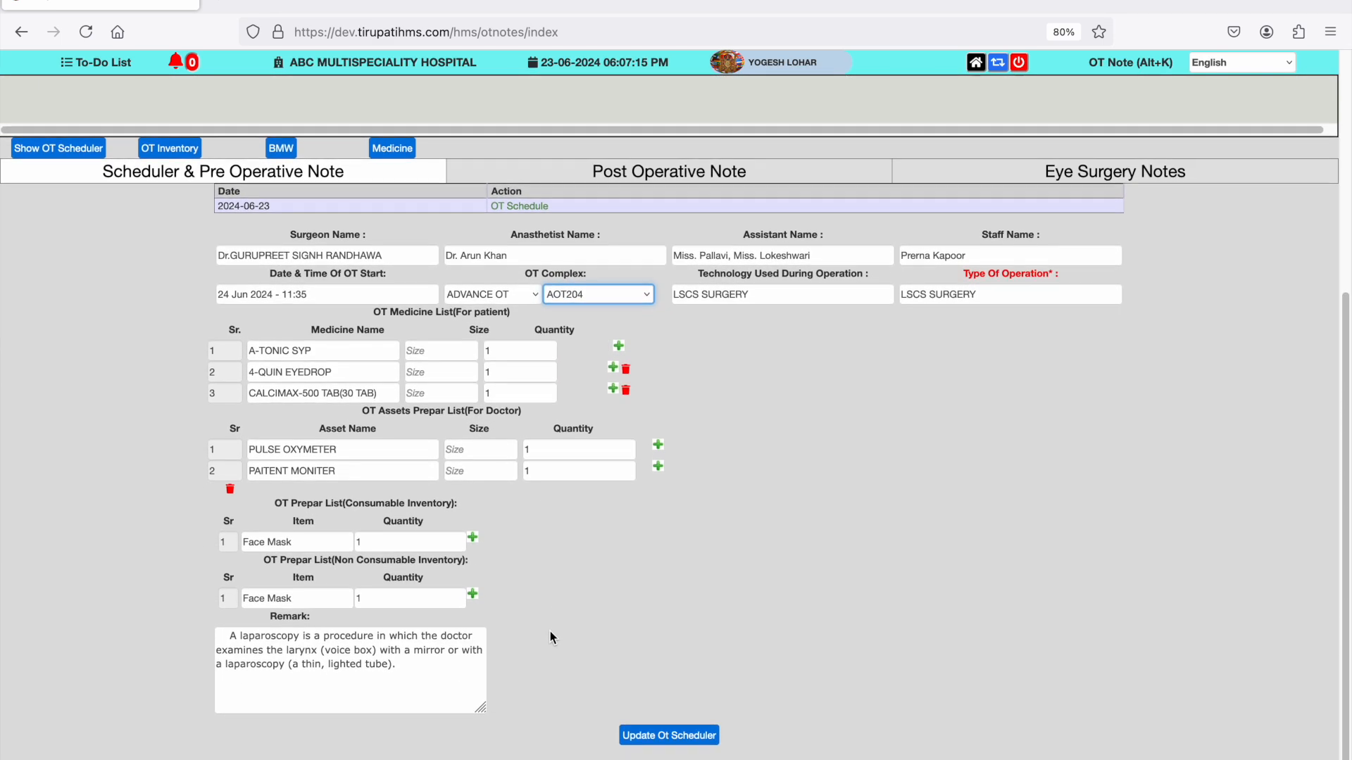
# - Import the exported schedule into the post-operative note and fill the OT notes with the suggested laryngoscopy description
pyautogui.click(668, 175)
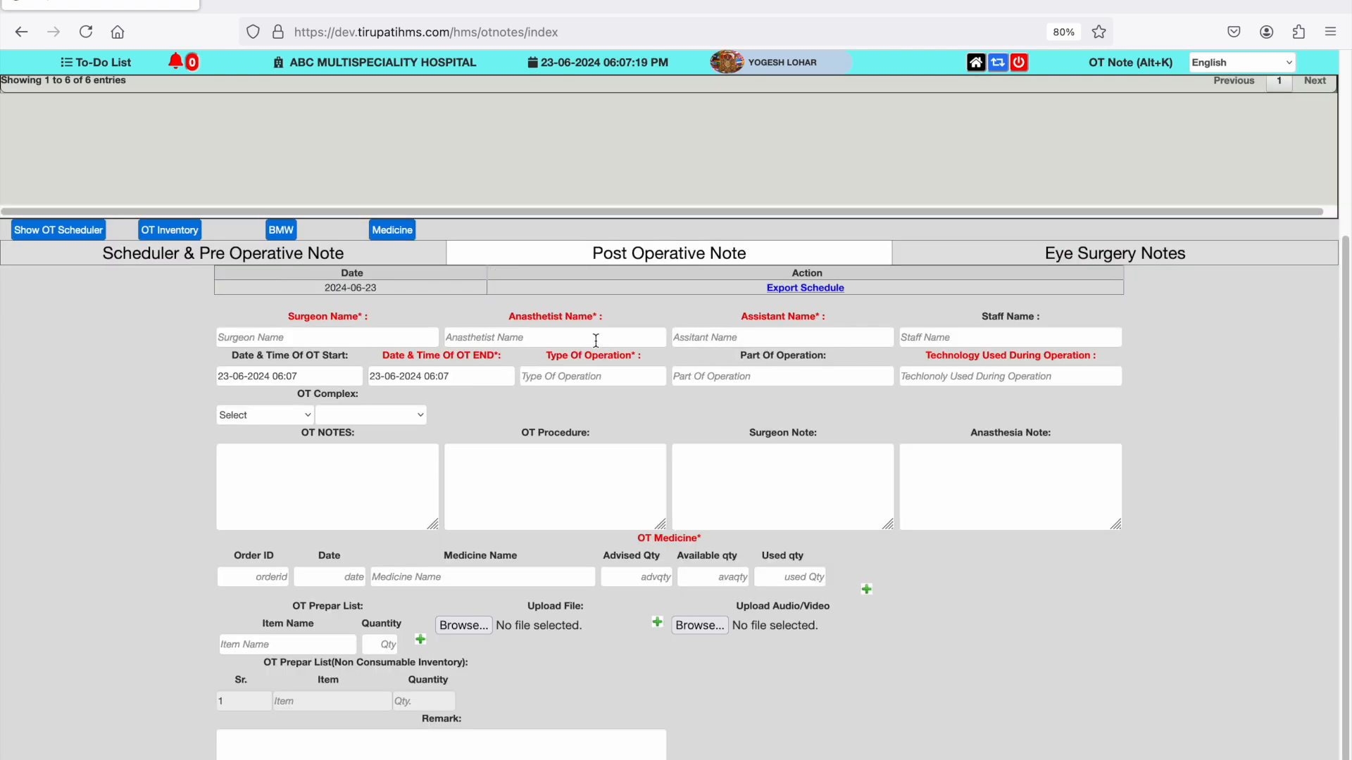
pyautogui.click(839, 288)
pyautogui.click(370, 483)
pyautogui.write('O')
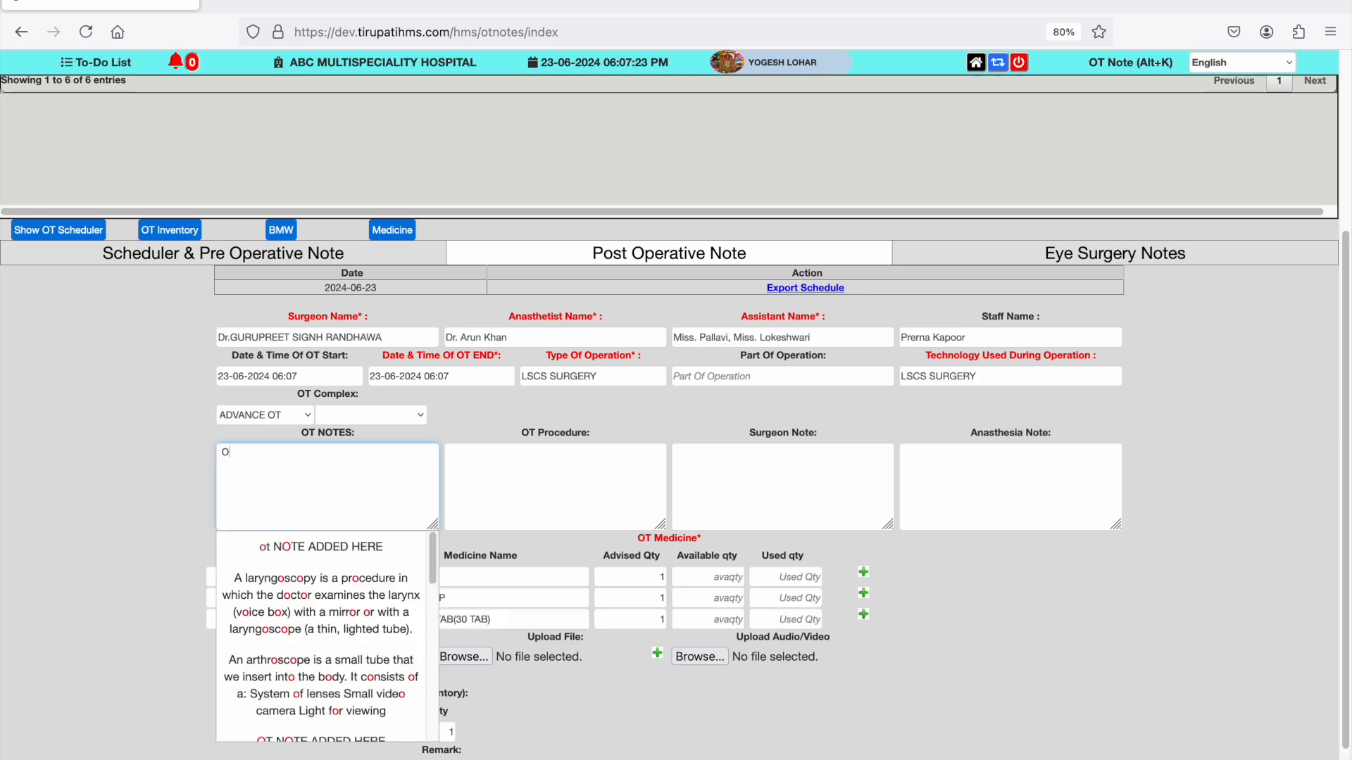
pyautogui.click(368, 570)
# - Fill the OT procedure with the suggested arthroscopy procedures text and the surgeon note with the suggested esophagus ablation text
pyautogui.click(517, 506)
pyautogui.write('A')
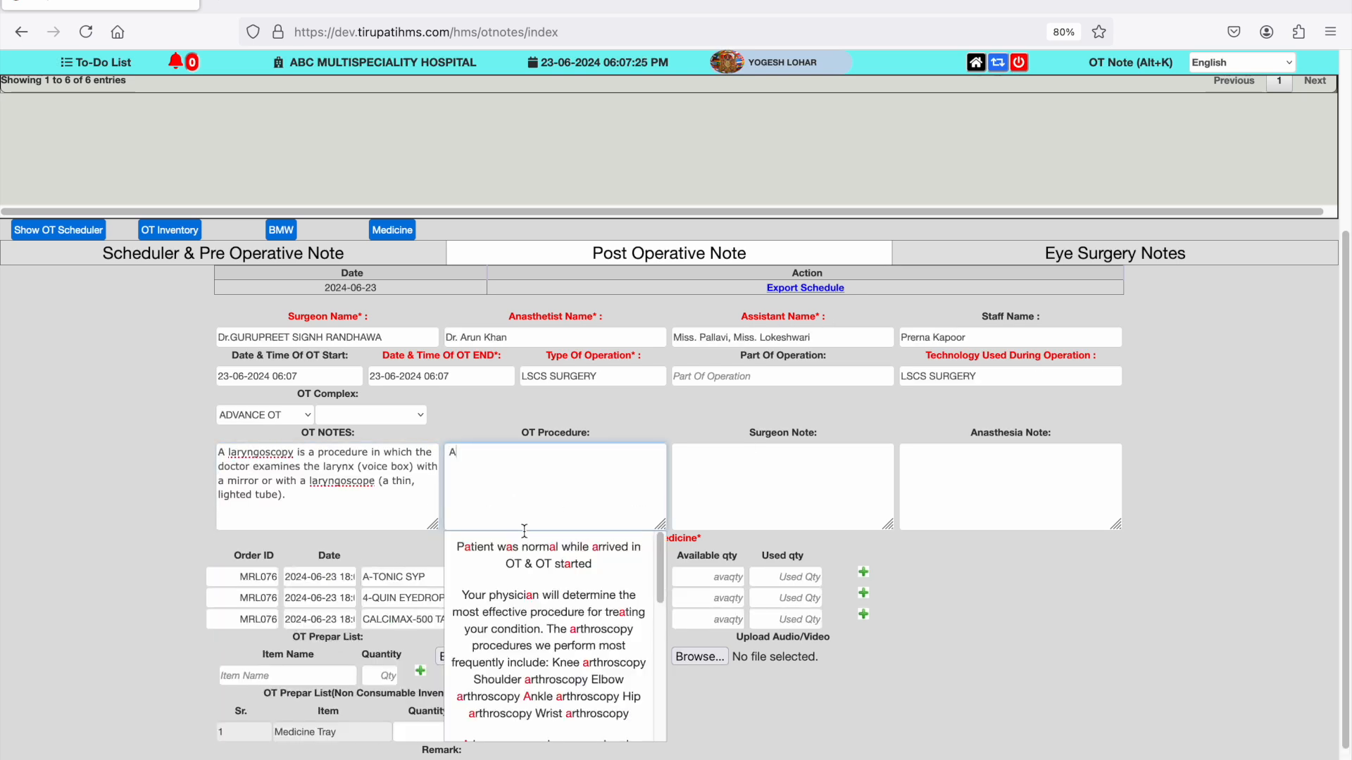
pyautogui.click(573, 647)
pyautogui.click(743, 480)
pyautogui.write('A')
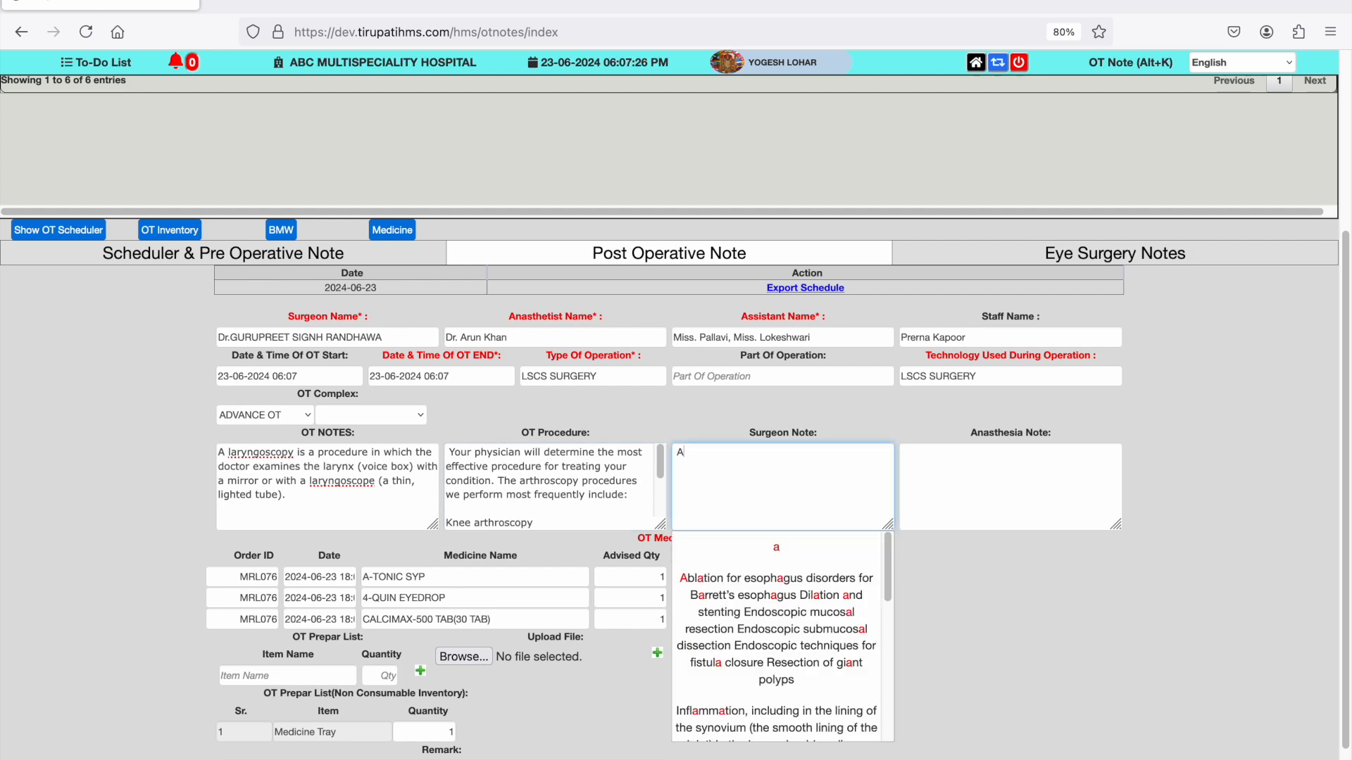
pyautogui.click(776, 620)
# - Set the anesthesia note to the suggestion "There was small amount of Anesthesia Given"
pyautogui.click(972, 479)
pyautogui.write('A')
pyautogui.scroll(-10, 986, 598)
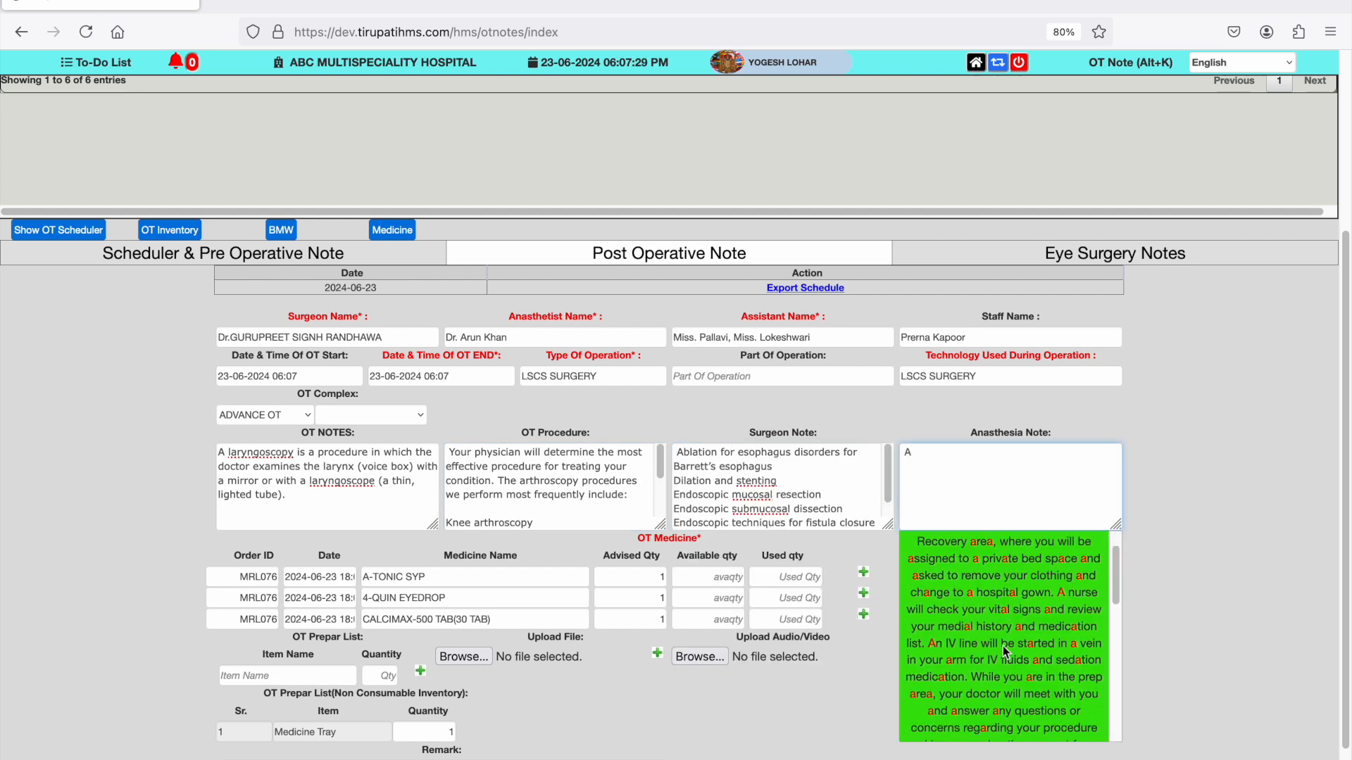
pyautogui.click(1001, 727)
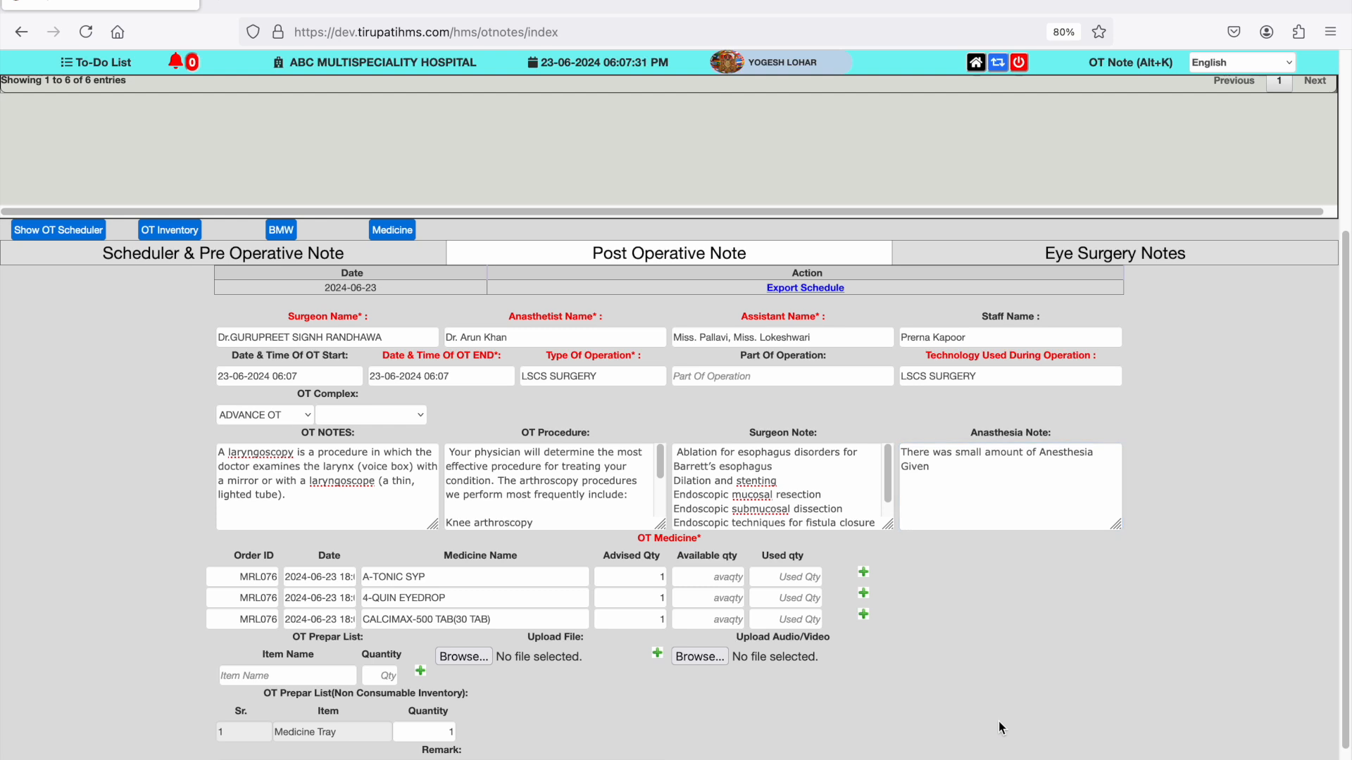
# - Set the available quantity of all three OT medicines to 1, and save and print the post-operative note
pyautogui.scroll(-3, 986, 704)
pyautogui.click(733, 485)
pyautogui.write('1')
pyautogui.click(729, 500)
pyautogui.write('1')
pyautogui.click(732, 522)
pyautogui.write('1')
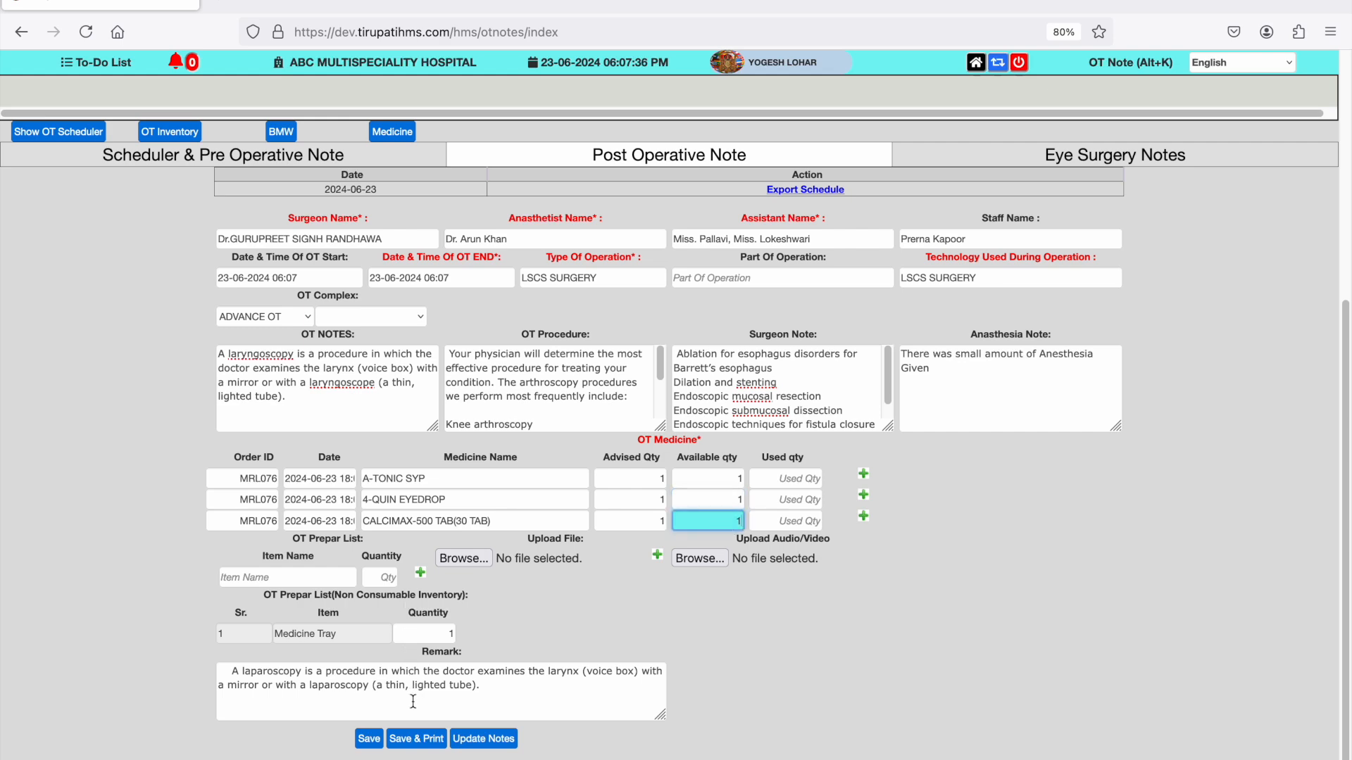
pyautogui.click(416, 739)
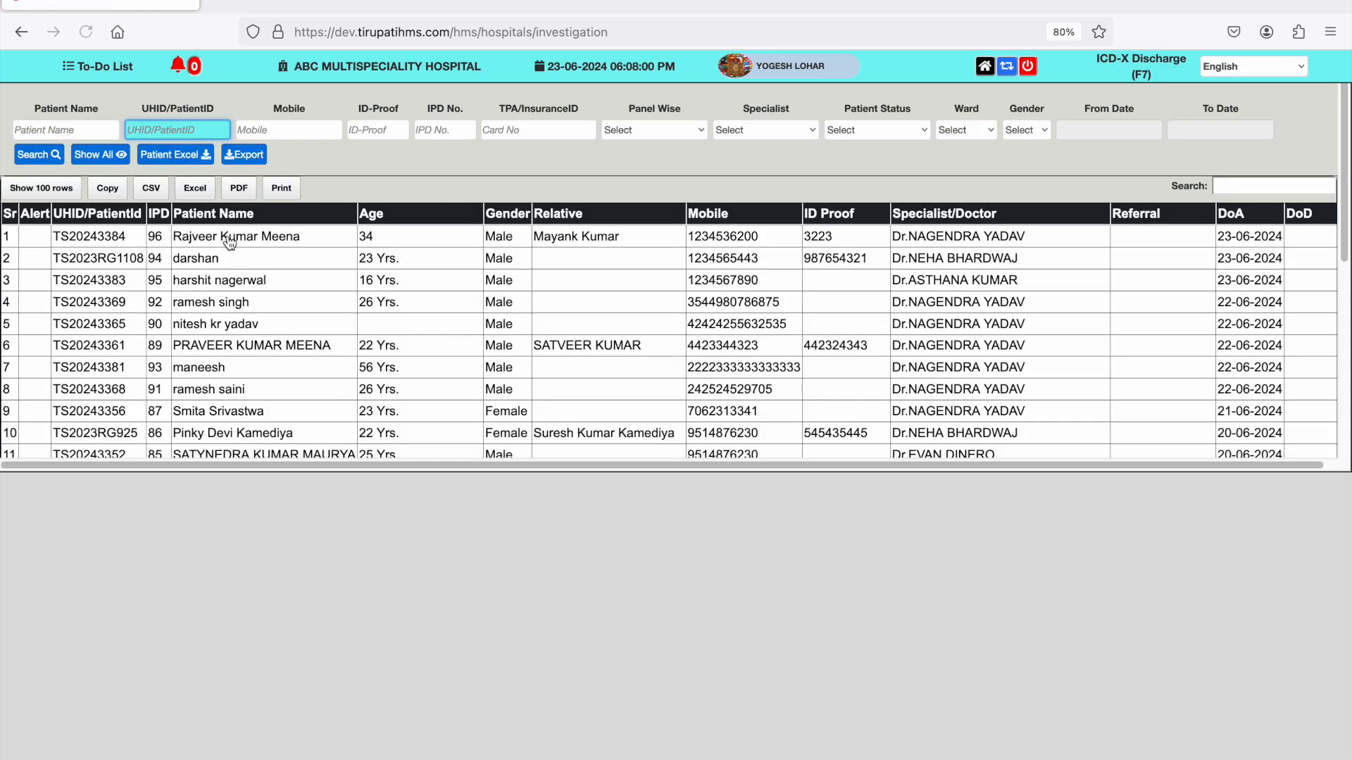
# - Look at the ICD-X discharge record of the patient in the first row and return to the home page
pyautogui.click(227, 239)
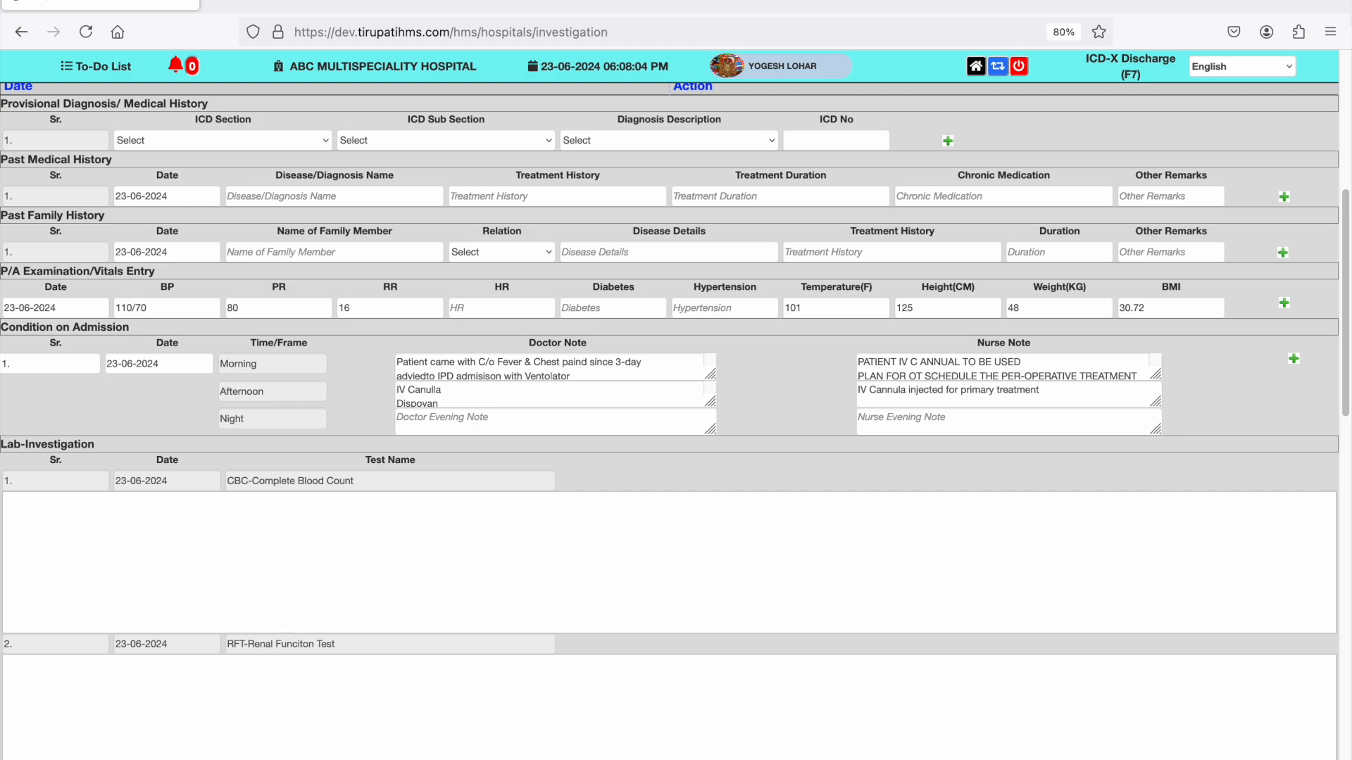
pyautogui.click(976, 66)
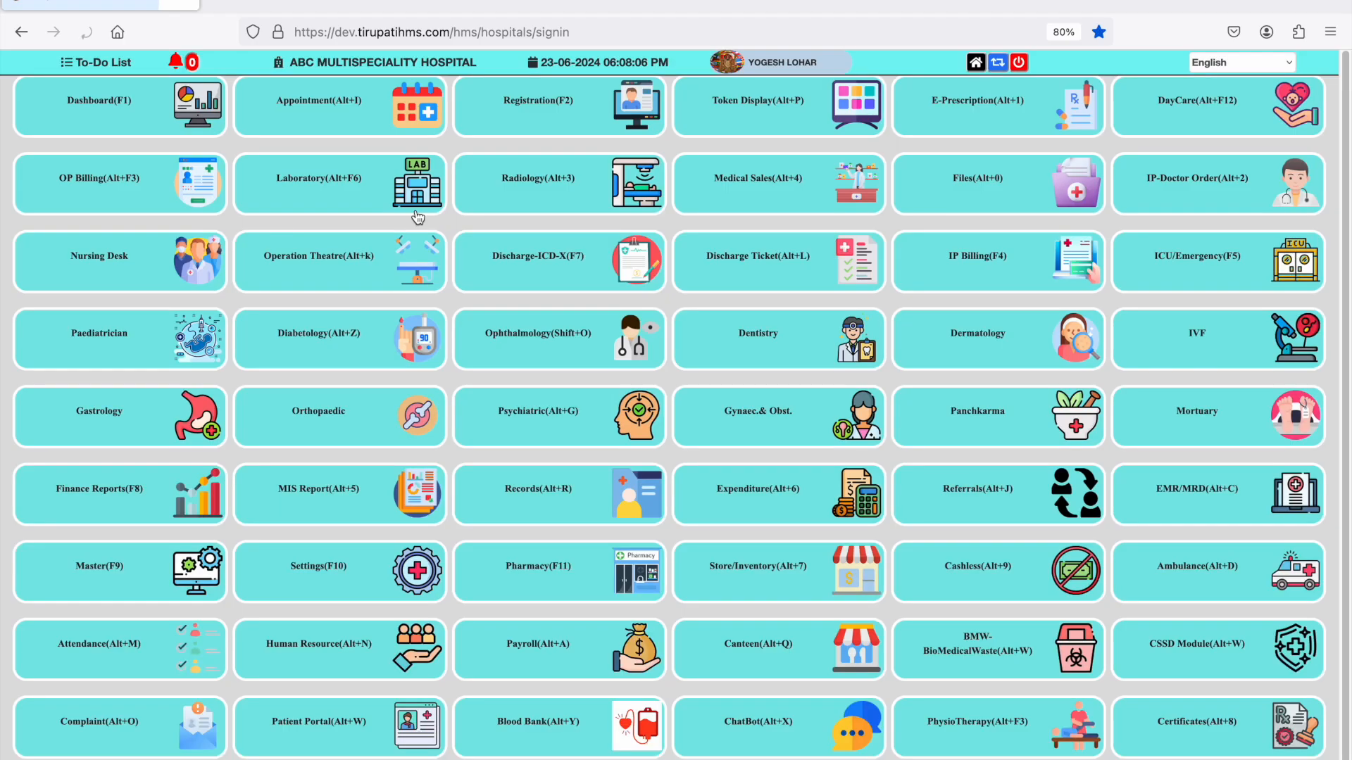
# - Open the discharge drugs form for the patient in the first row of the Nursing Desk
pyautogui.click(104, 262)
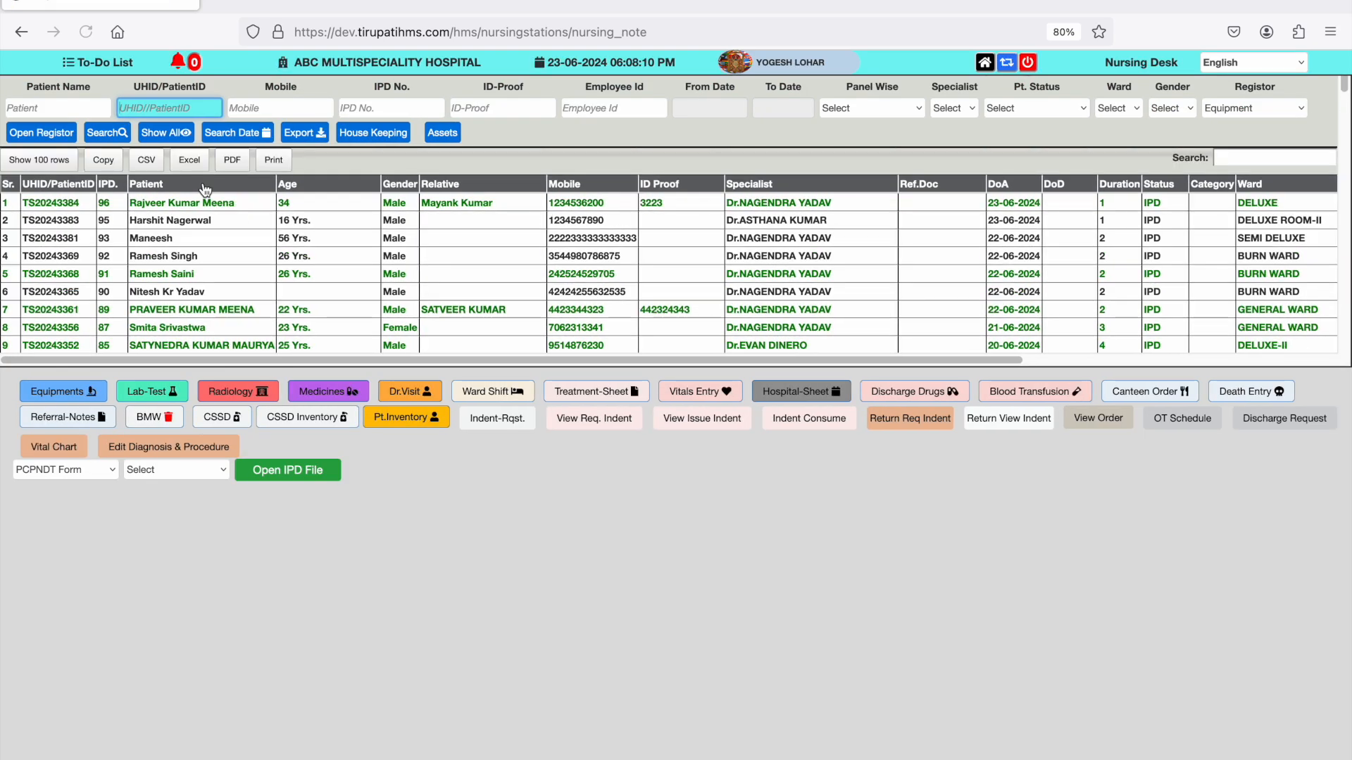
pyautogui.click(197, 203)
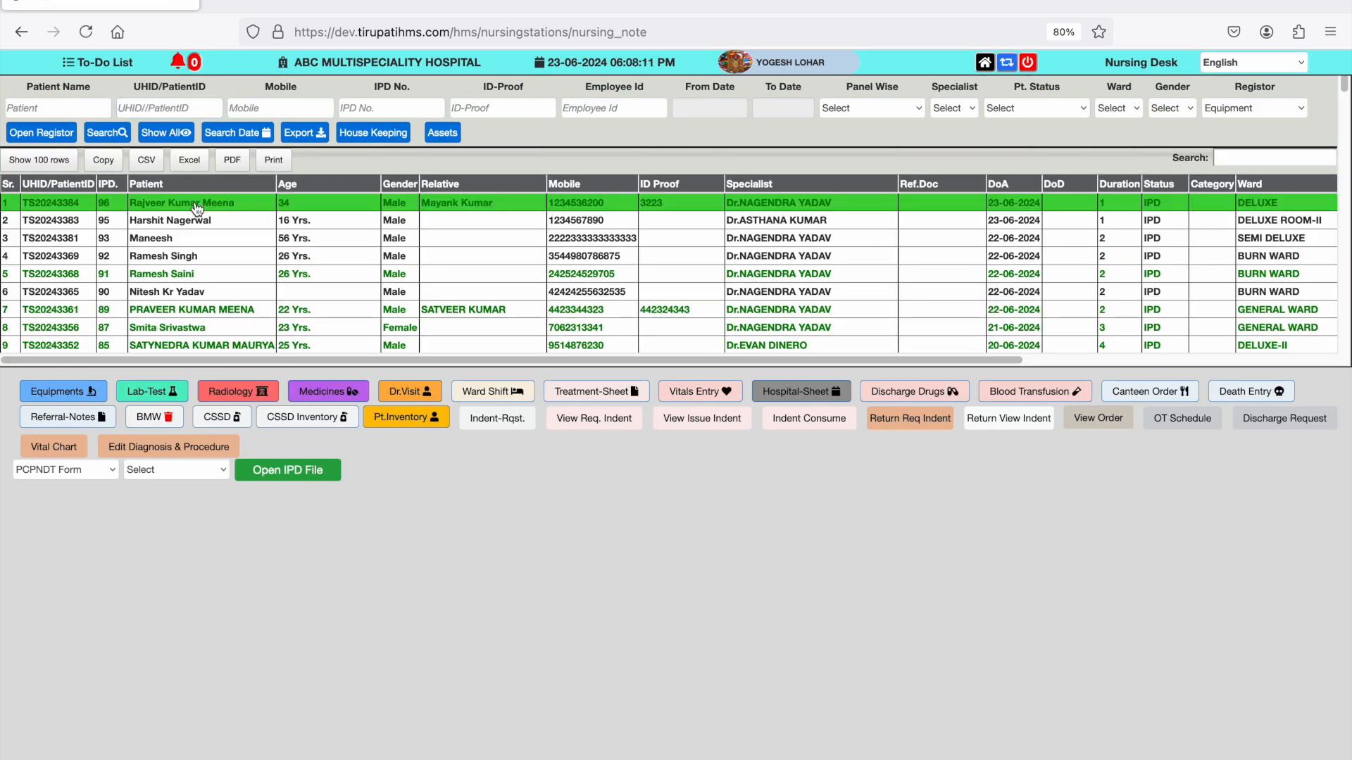
pyautogui.click(933, 395)
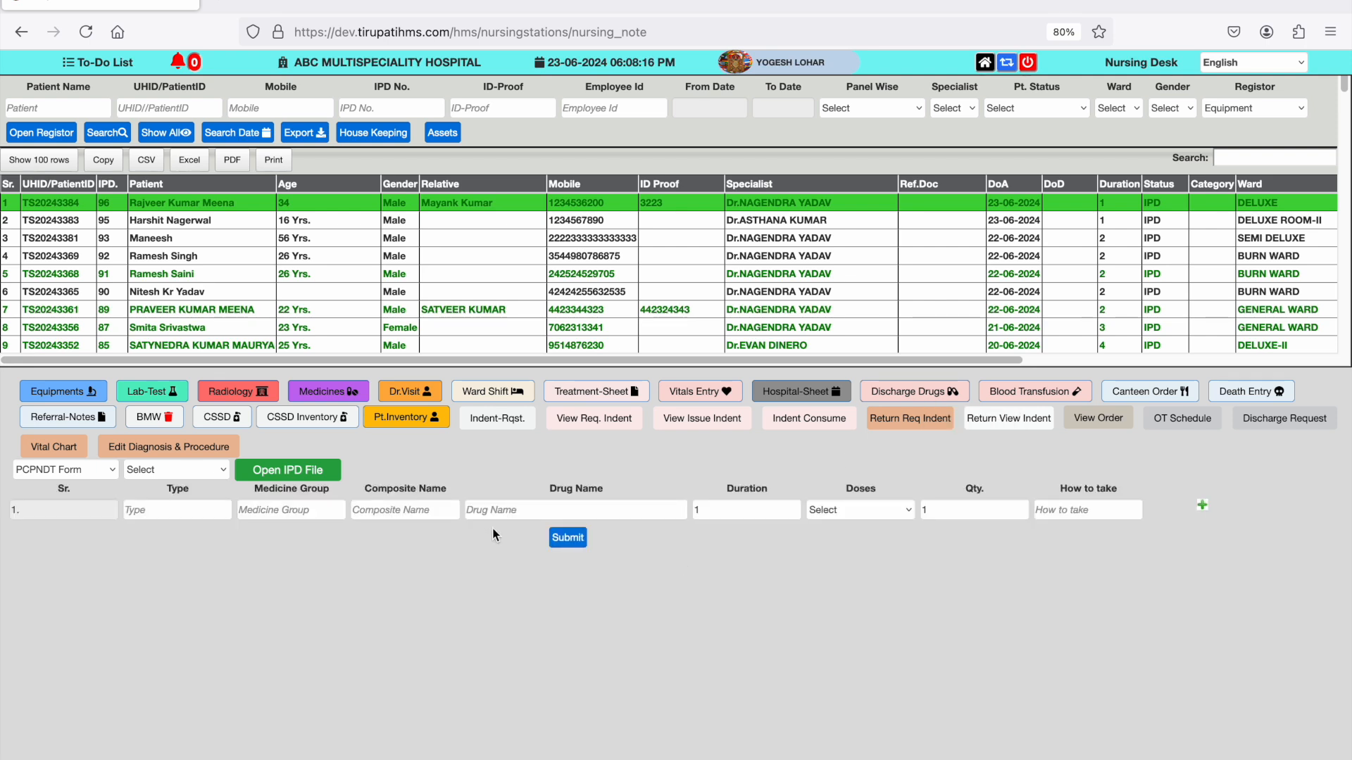
# - Enter the discharge drug 84S/CM EC VALUE 25C with dose TDS(1-1-1), taken after meal
pyautogui.click(501, 511)
pyautogui.write('c')
pyautogui.press('Down')
pyautogui.press('Down')
pyautogui.press('Return')
pyautogui.press('Tab')
pyautogui.press('Tab')
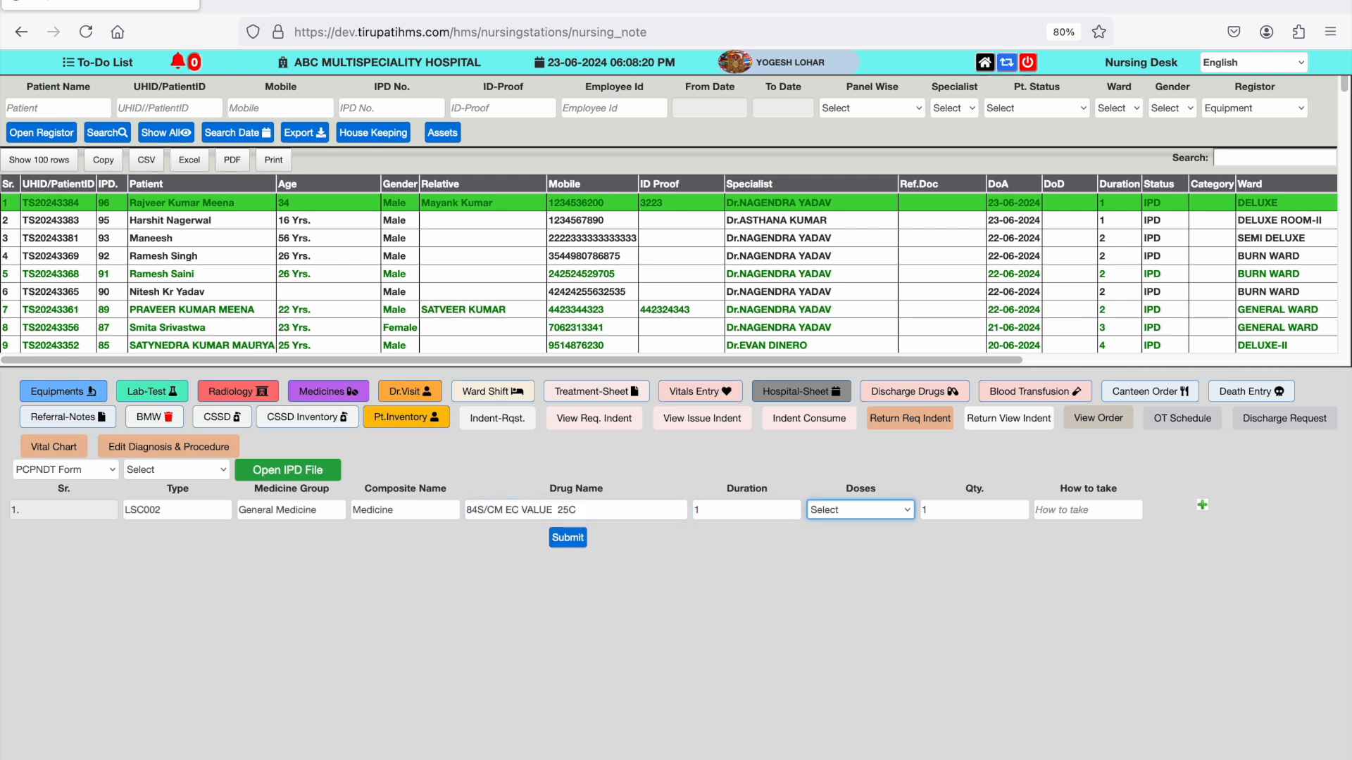
pyautogui.press('t')
pyautogui.press('Tab')
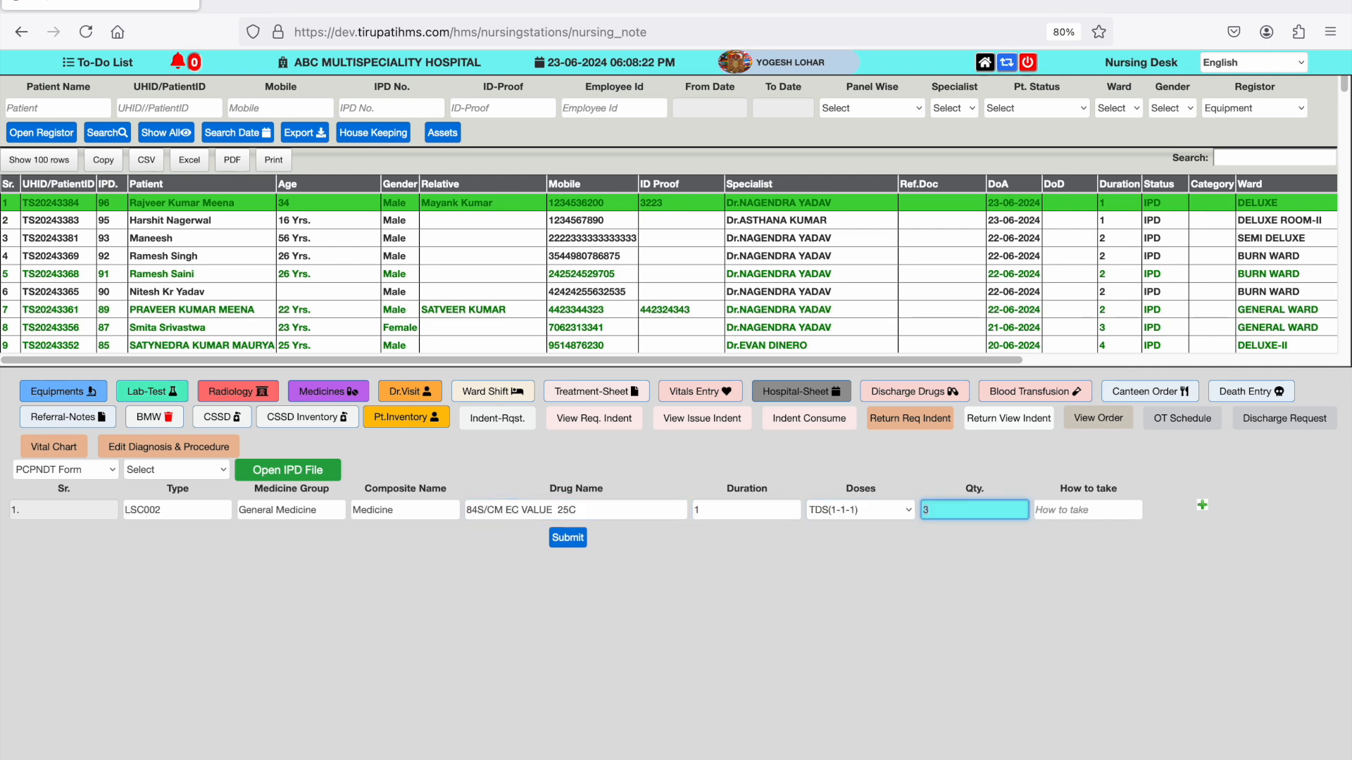
pyautogui.press('Tab')
pyautogui.write('afr')
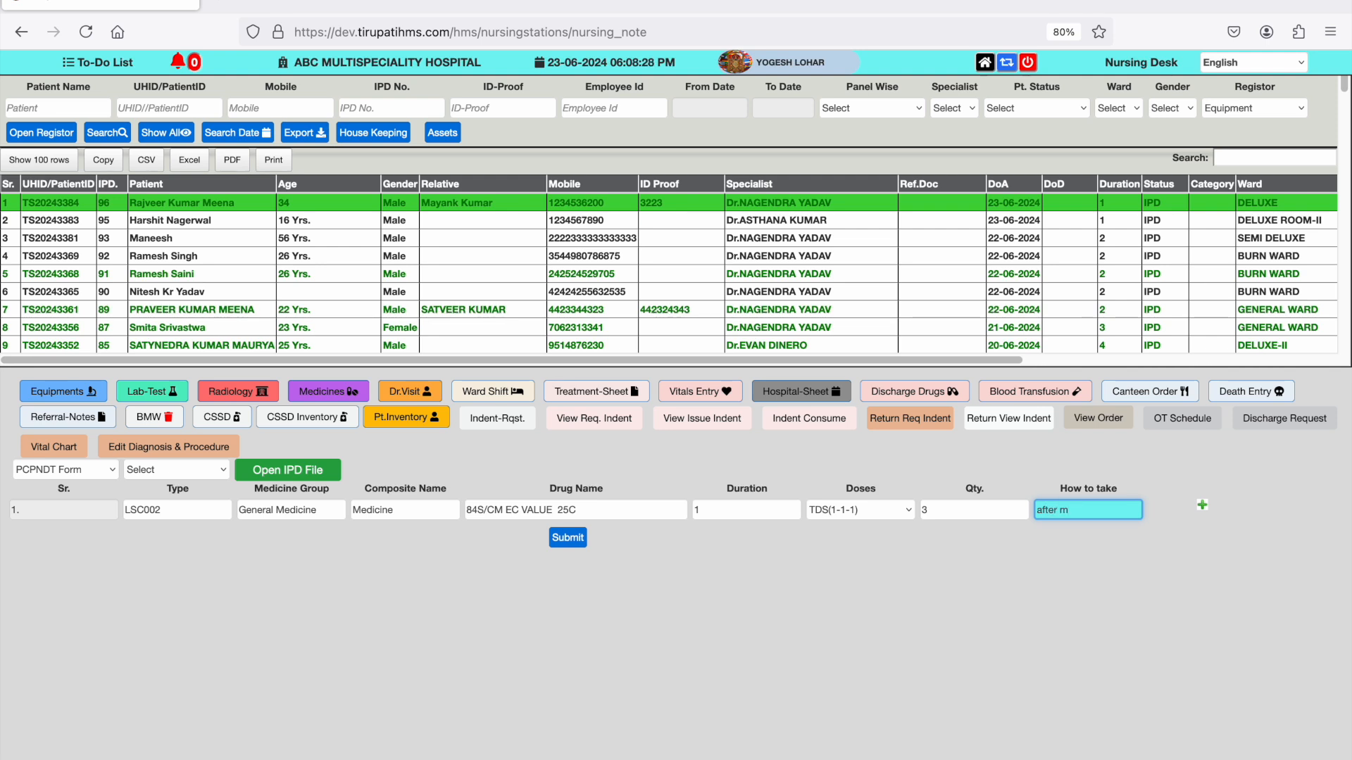
# - Add a second discharge drug row and choose RABTEC DSR 250 as the drug
pyautogui.press('Tab')
pyautogui.press('Return')
pyautogui.press('Tab')
pyautogui.press('Tab')
pyautogui.press('Tab')
pyautogui.press('Tab')
pyautogui.press('Tab')
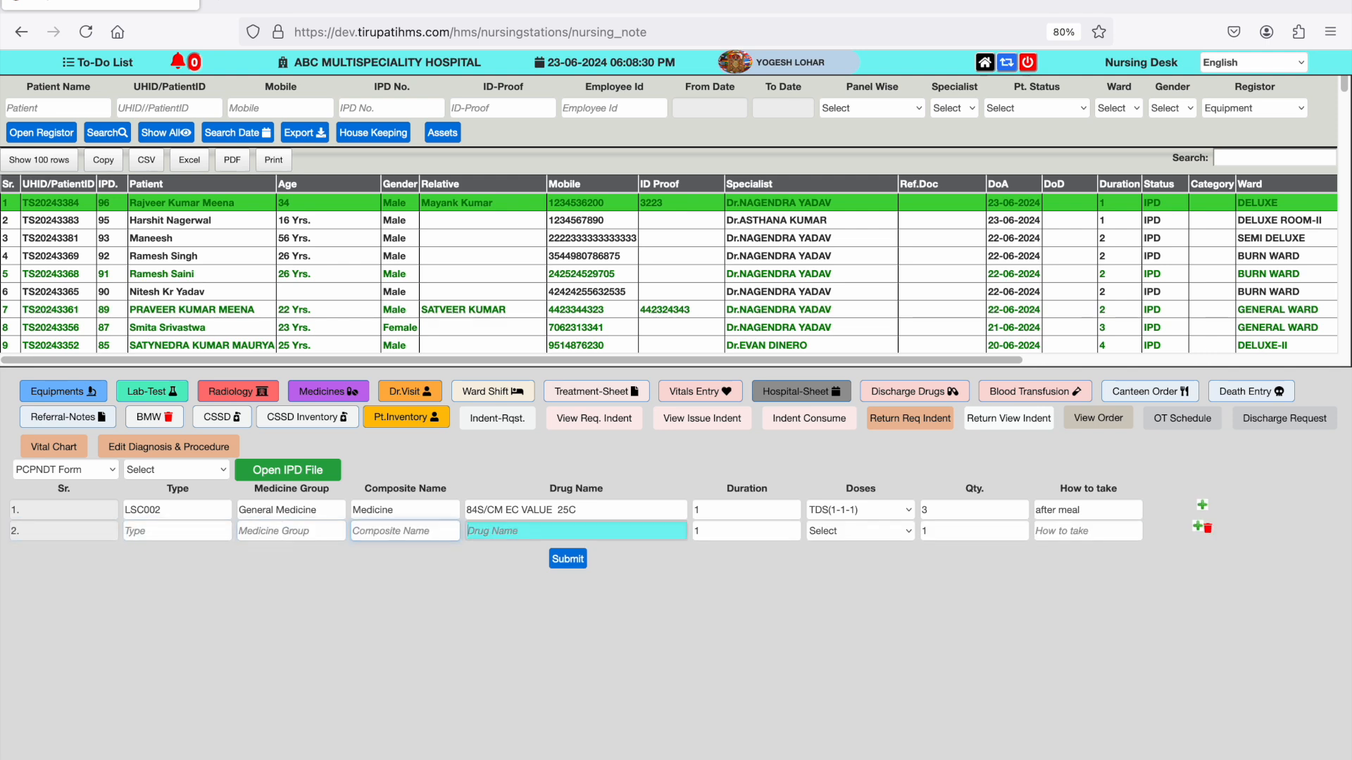
pyautogui.write('rab')
pyautogui.press('Down')
pyautogui.press('Down')
pyautogui.press('Down')
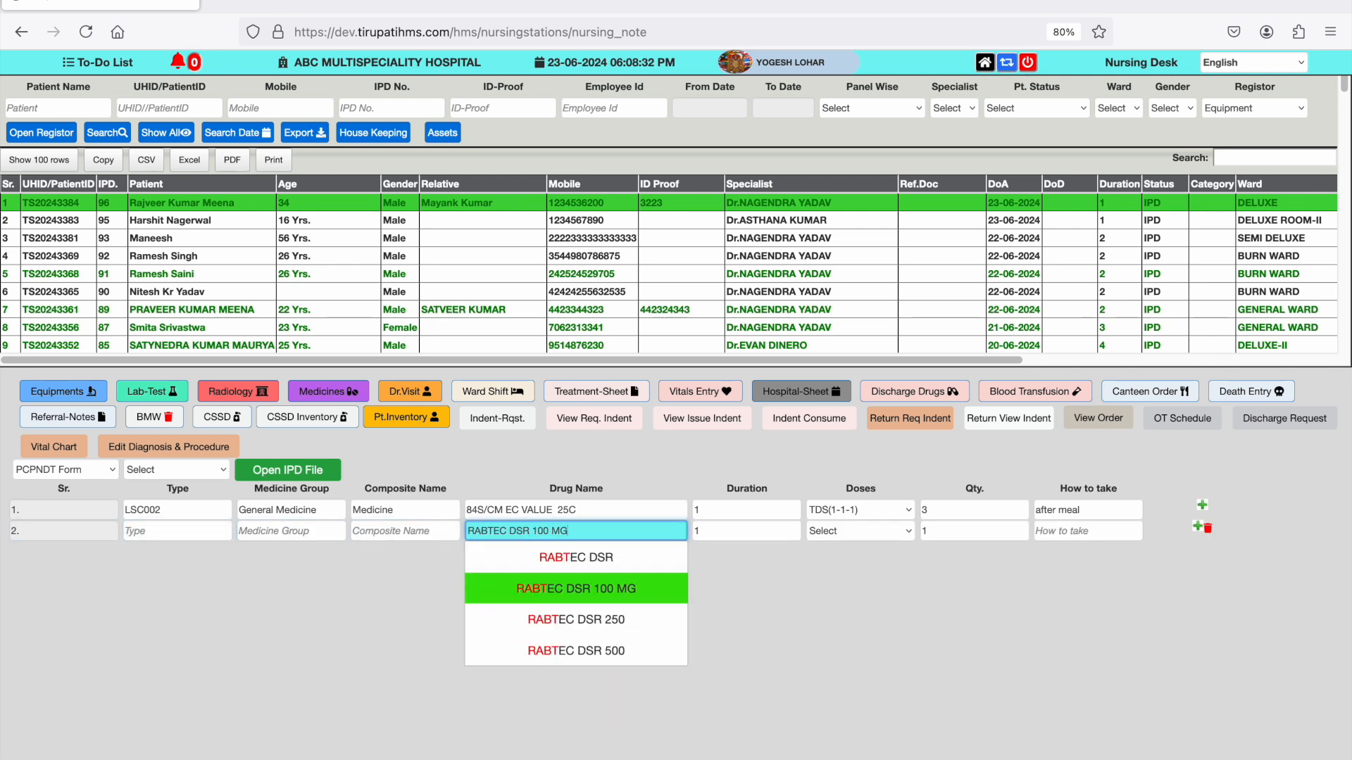
pyautogui.press('Return')
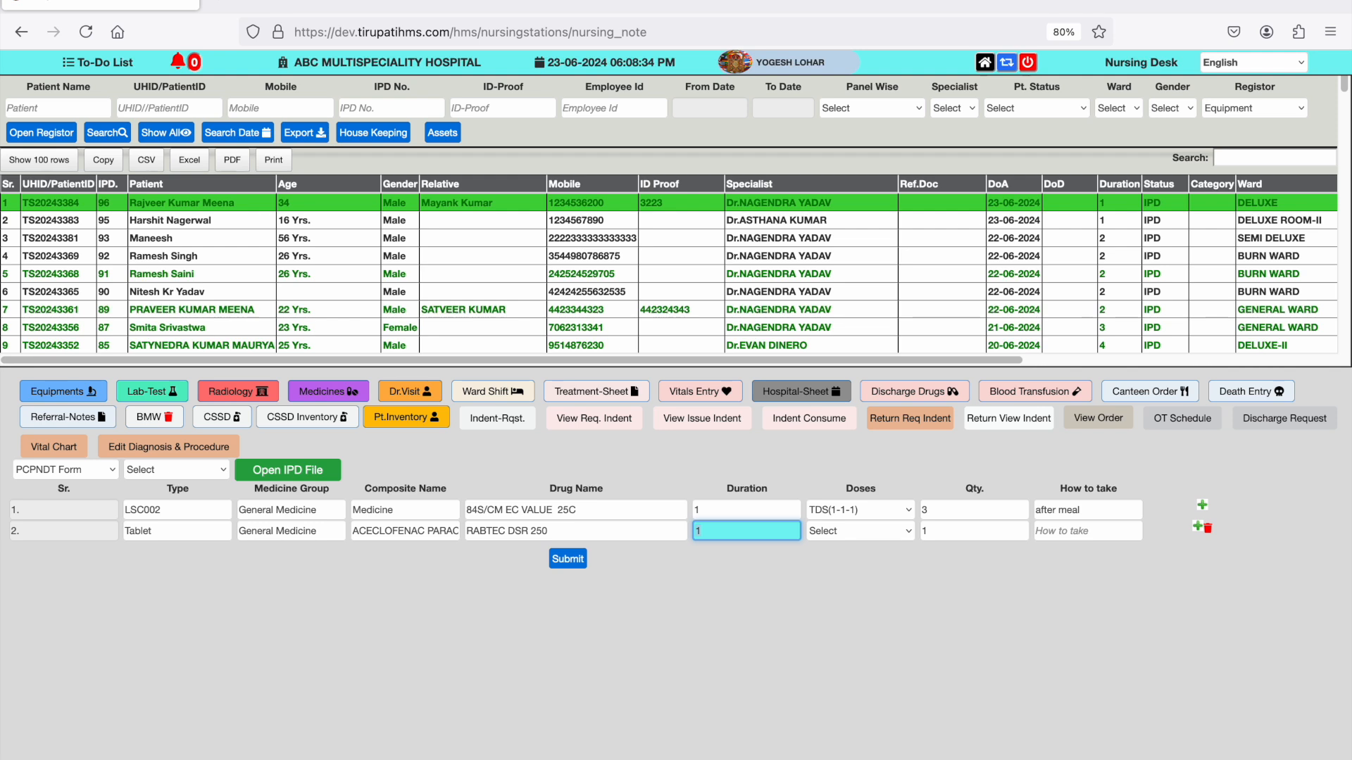
# - Set the second drug to duration 2, dose TDS(1-1-1) and before meal, and submit the discharge drugs
pyautogui.write('2')
pyautogui.press('Tab')
pyautogui.press('Down')
pyautogui.press('Tab')
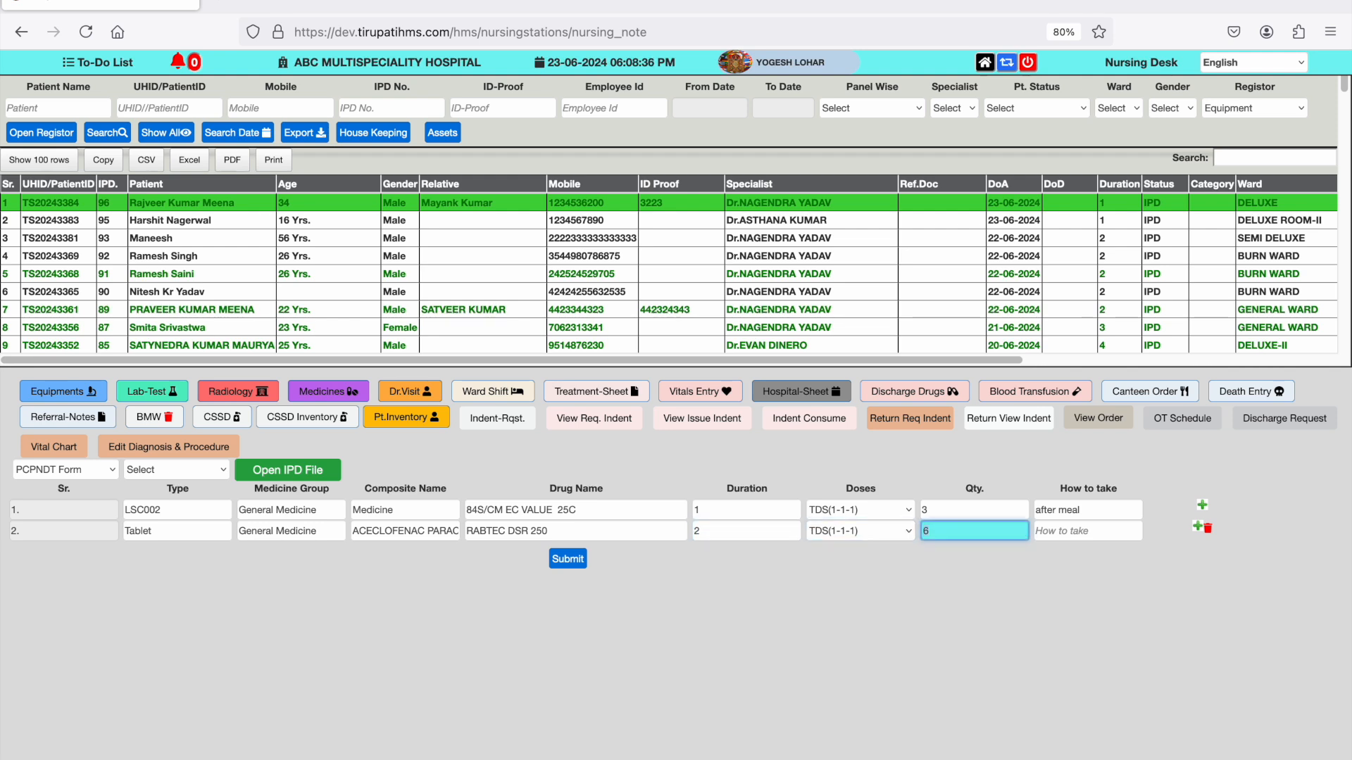
pyautogui.press('Tab')
pyautogui.write('qbw')
pyautogui.press('BackSpace')
pyautogui.press('BackSpace')
pyautogui.write('before meal')
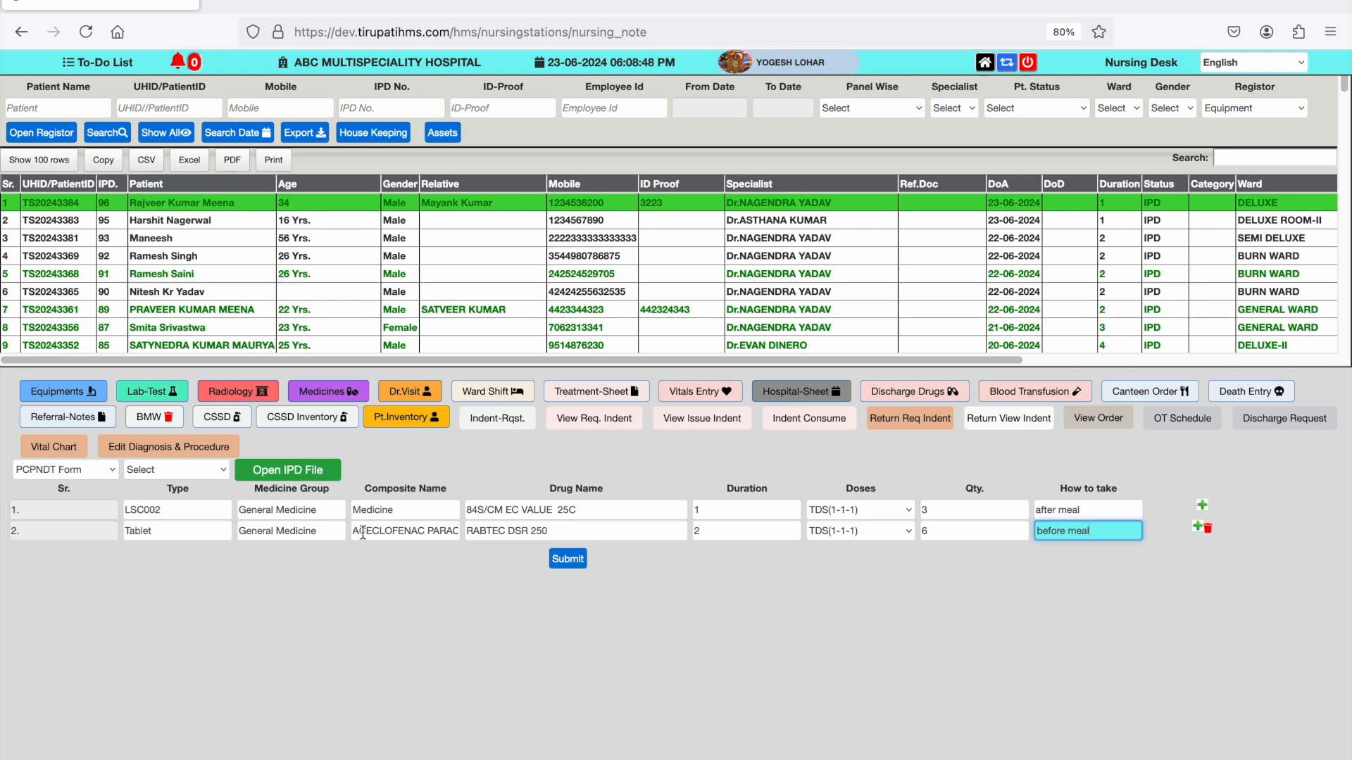
pyautogui.click(568, 561)
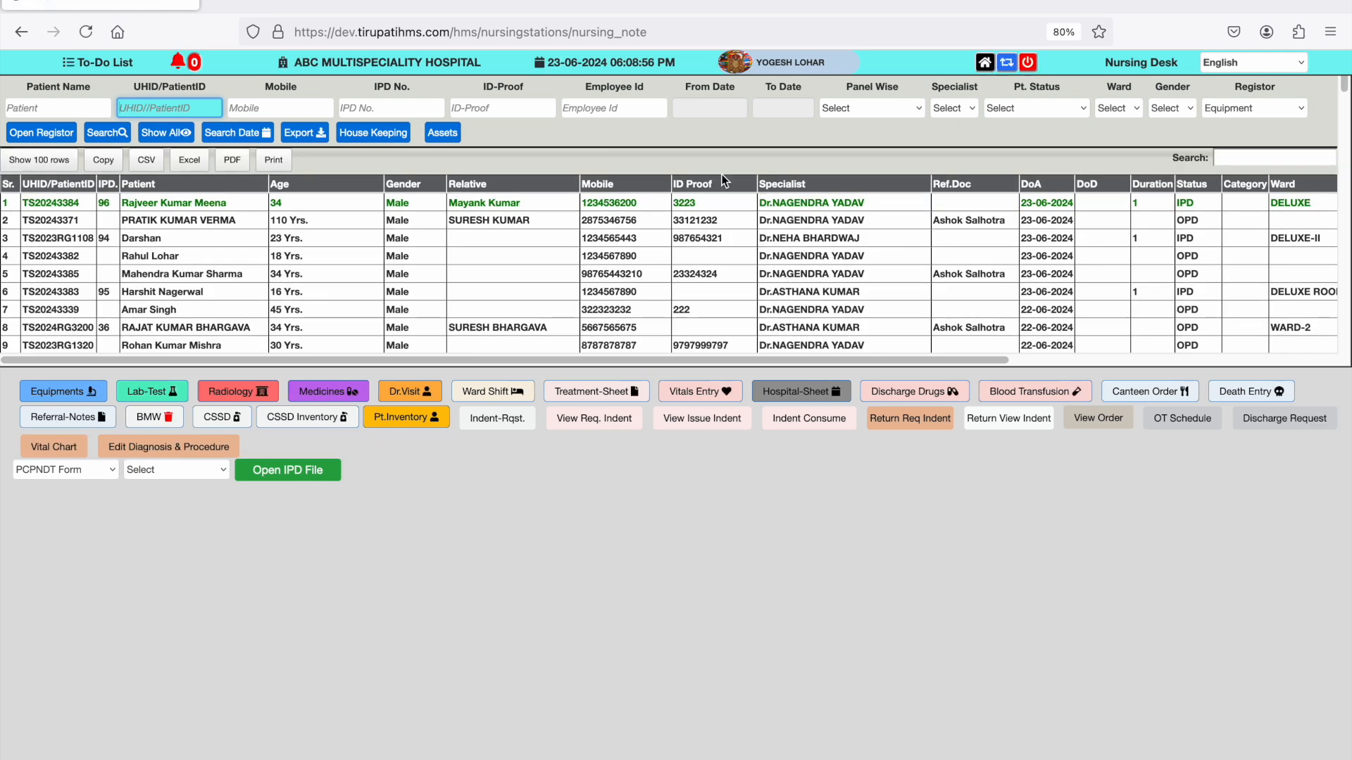
# - Open the discharge request of the patient in the first row, review the listed orders and send the request
pyautogui.click(171, 205)
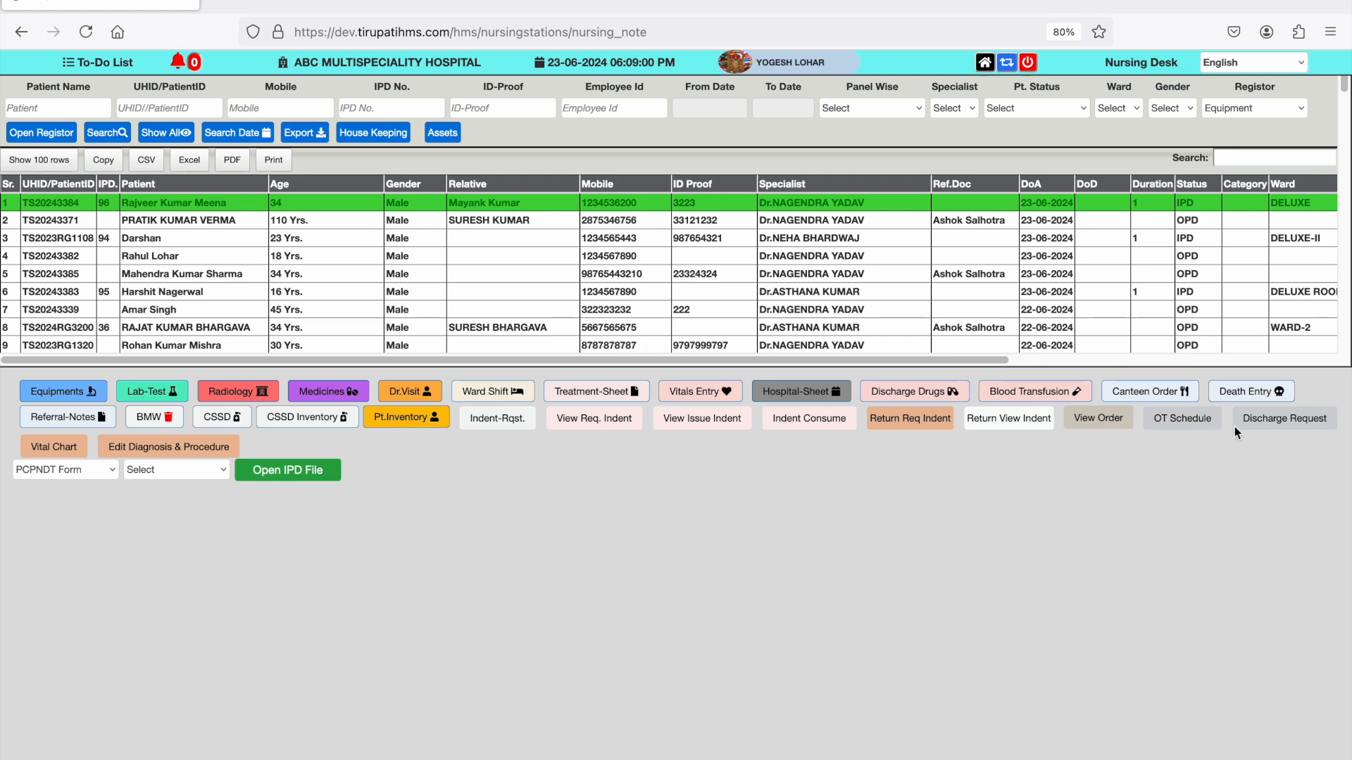
pyautogui.click(1265, 422)
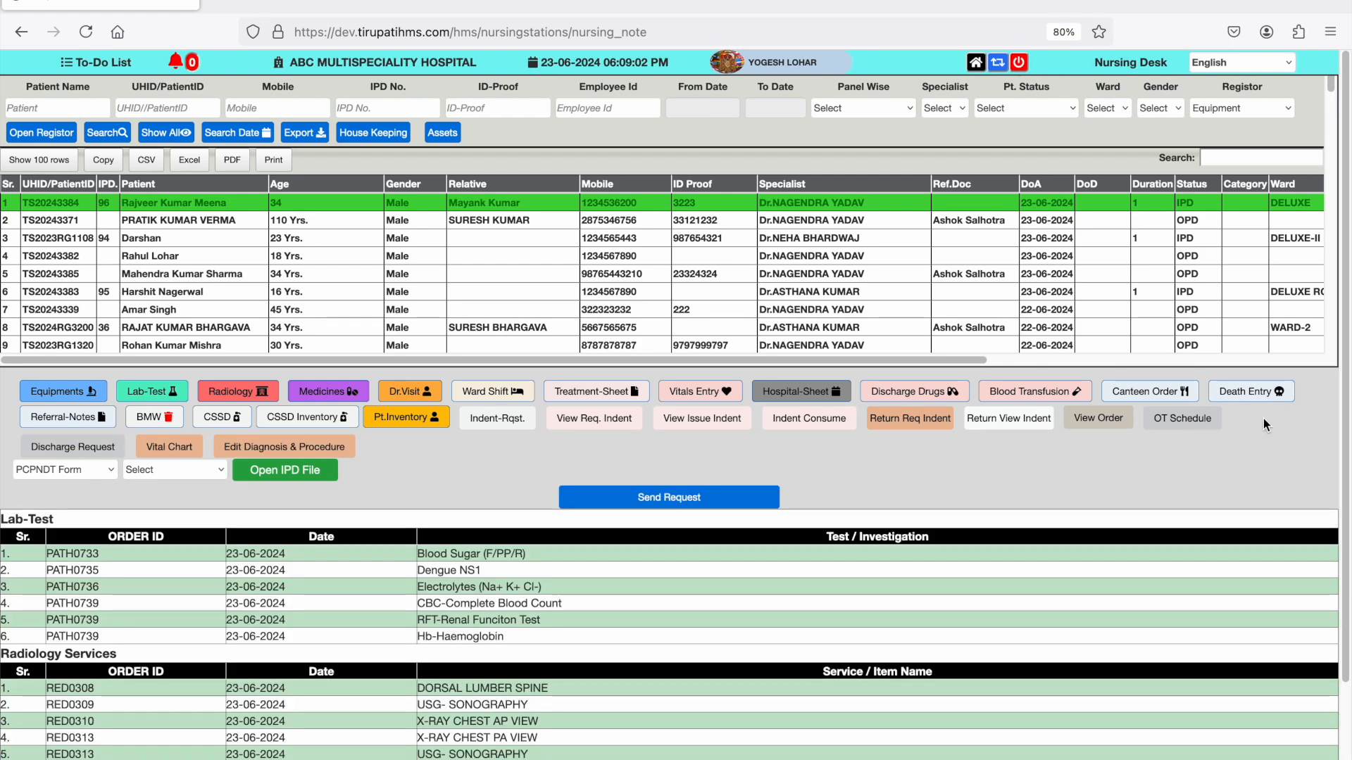
pyautogui.scroll(-2, 590, 545)
pyautogui.scroll(1, 590, 545)
pyautogui.scroll(-1, 590, 545)
pyautogui.scroll(1, 590, 545)
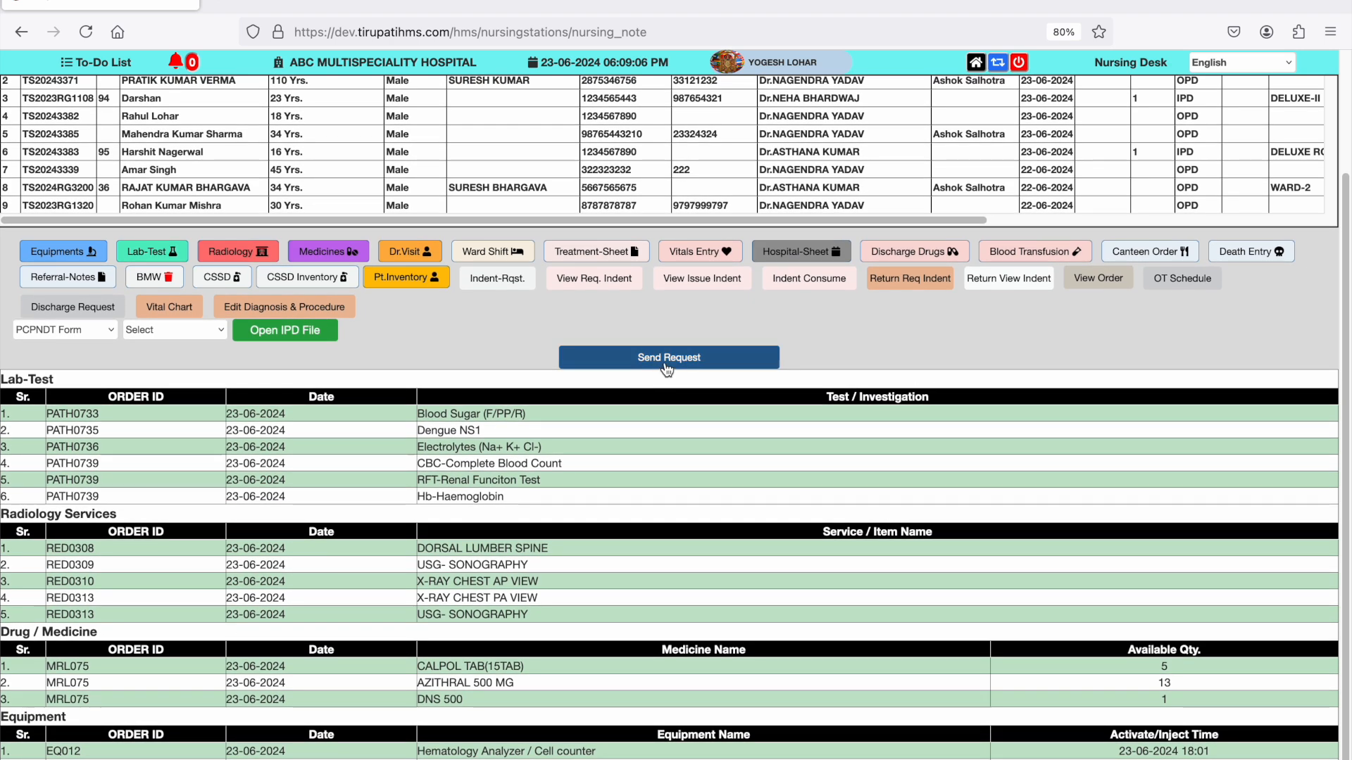
pyautogui.click(667, 366)
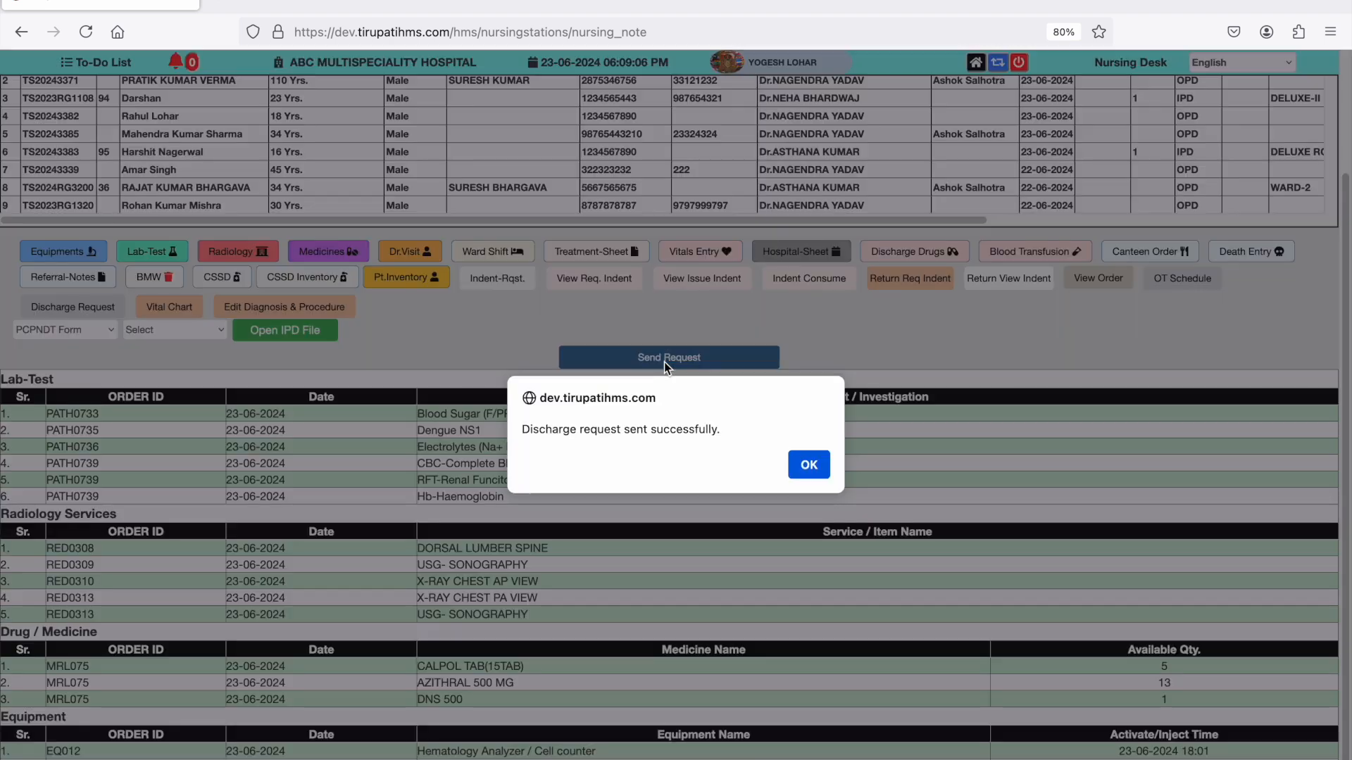
pyautogui.click(809, 465)
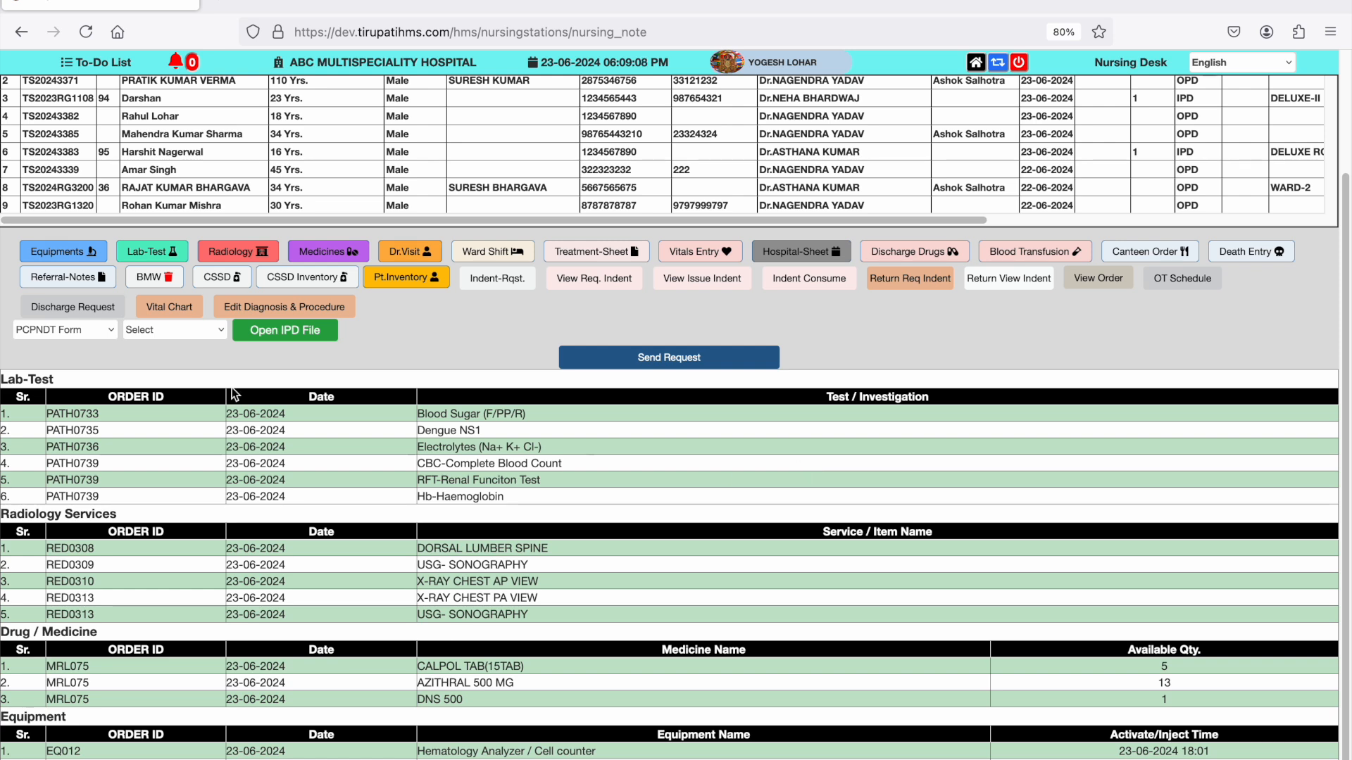
# - Open the patient's equipment list and stop the Hematology Analyzer, Oxygen Charges and Patient Moniter services
pyautogui.click(61, 252)
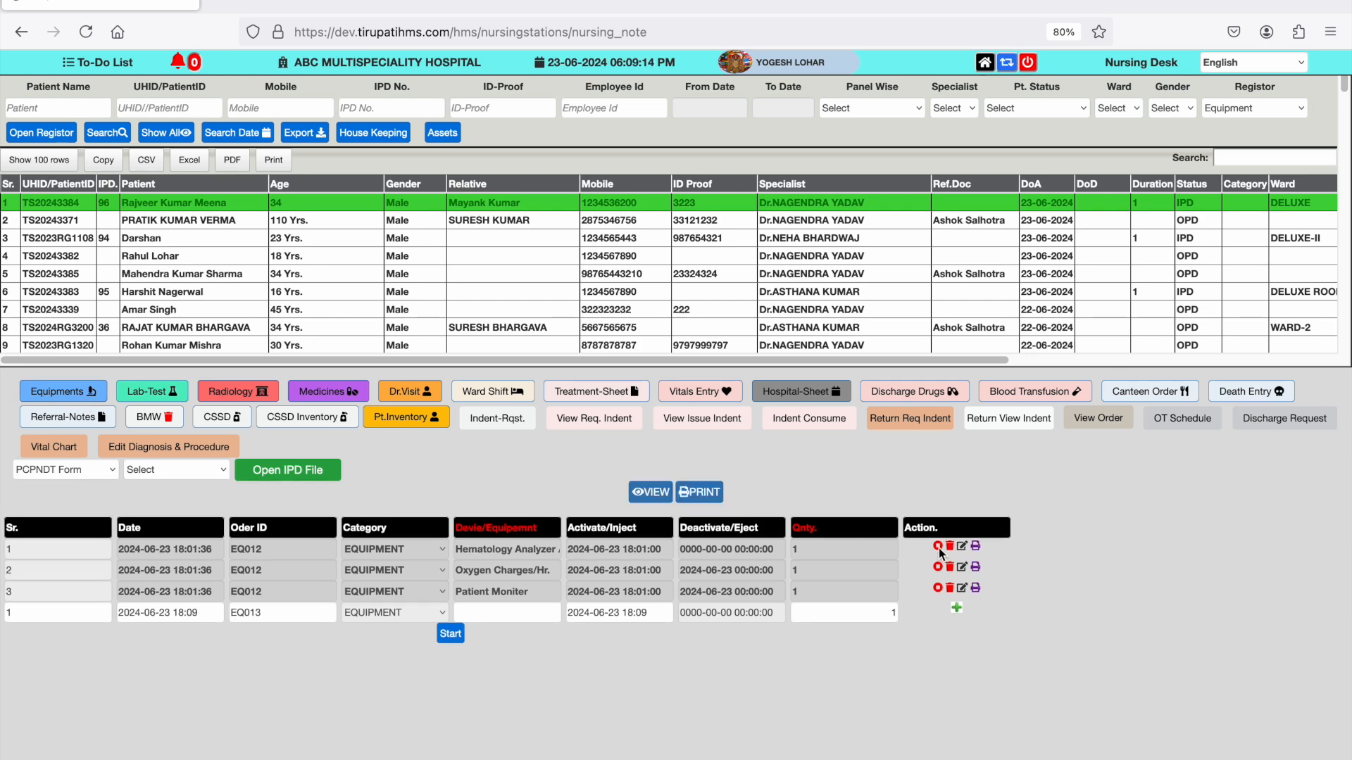
pyautogui.click(938, 587)
pyautogui.click(808, 466)
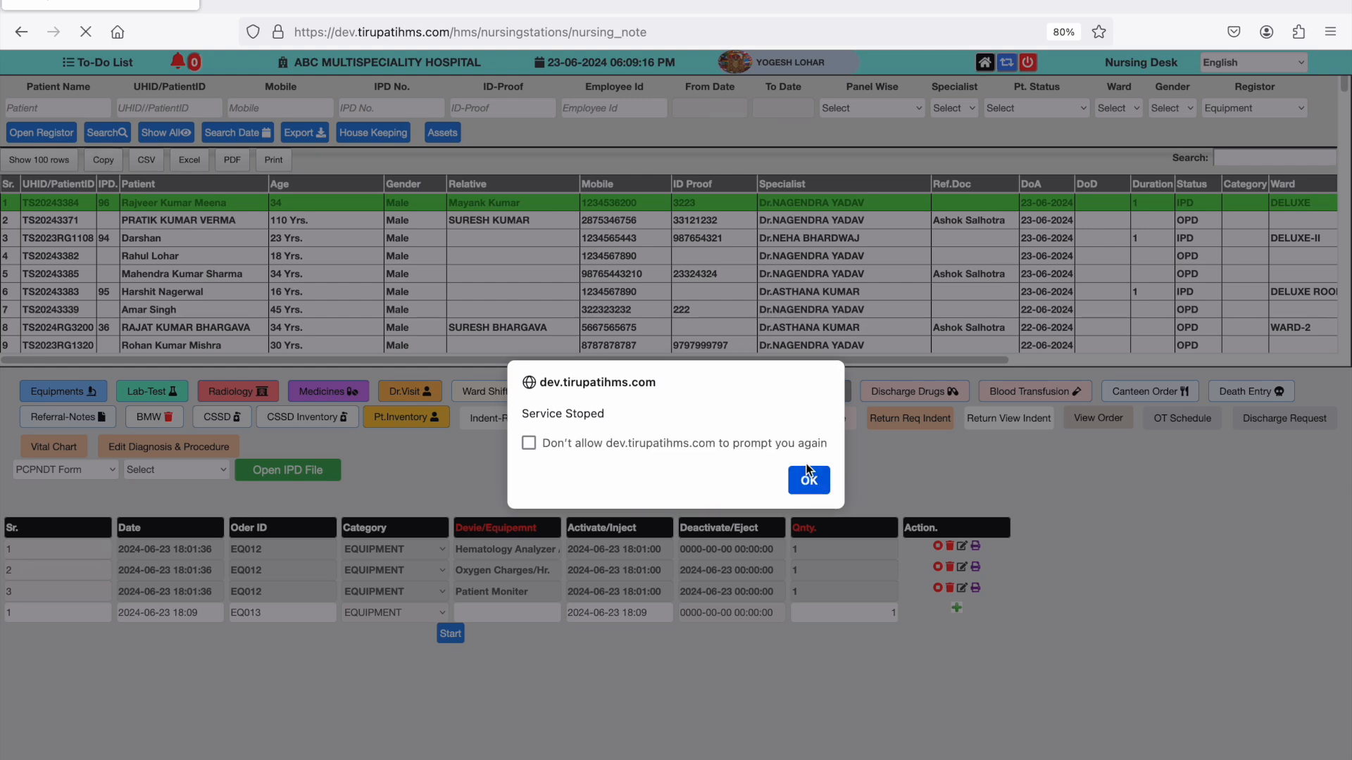
pyautogui.click(767, 441)
pyautogui.click(799, 477)
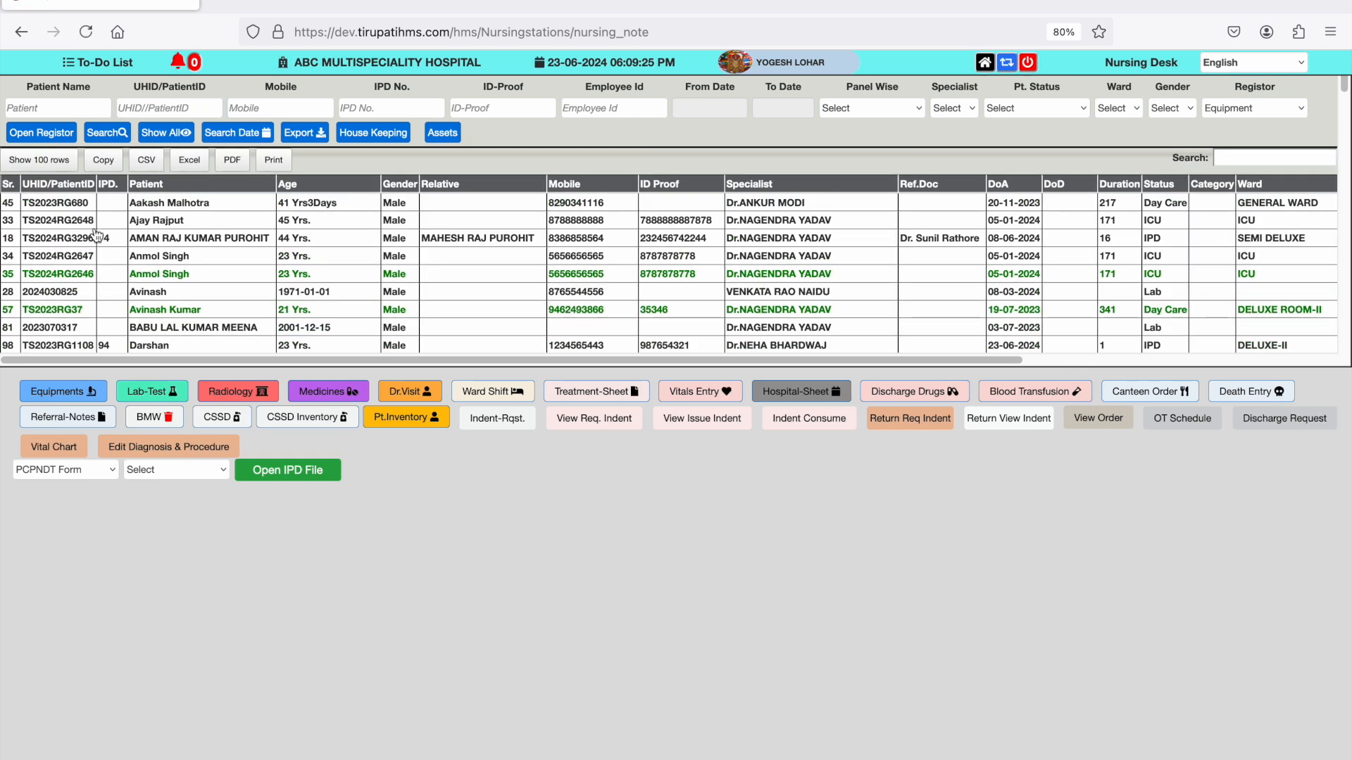
# - Sort the patient list by IPD number in descending order and reopen the second-row patient's equipment list
pyautogui.click(108, 183)
pyautogui.click(108, 184)
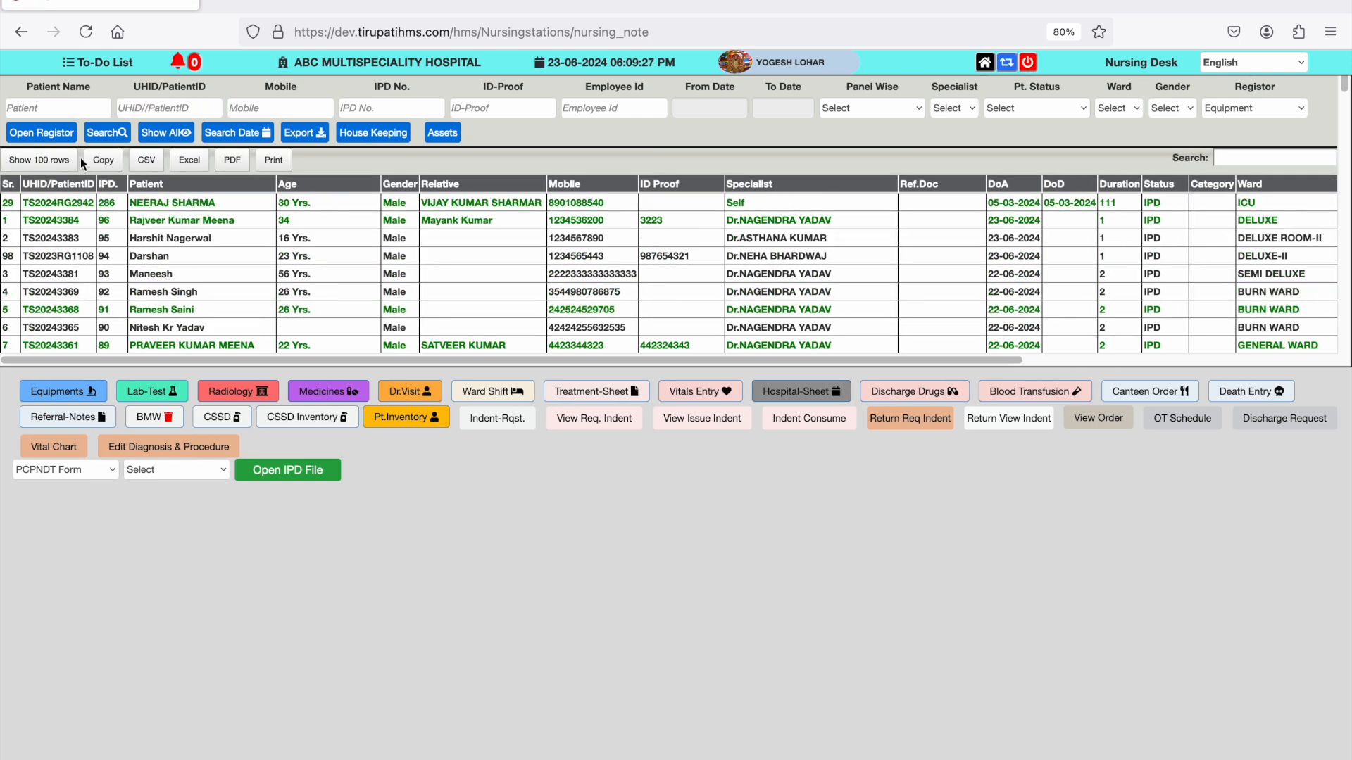
pyautogui.click(125, 221)
pyautogui.click(82, 399)
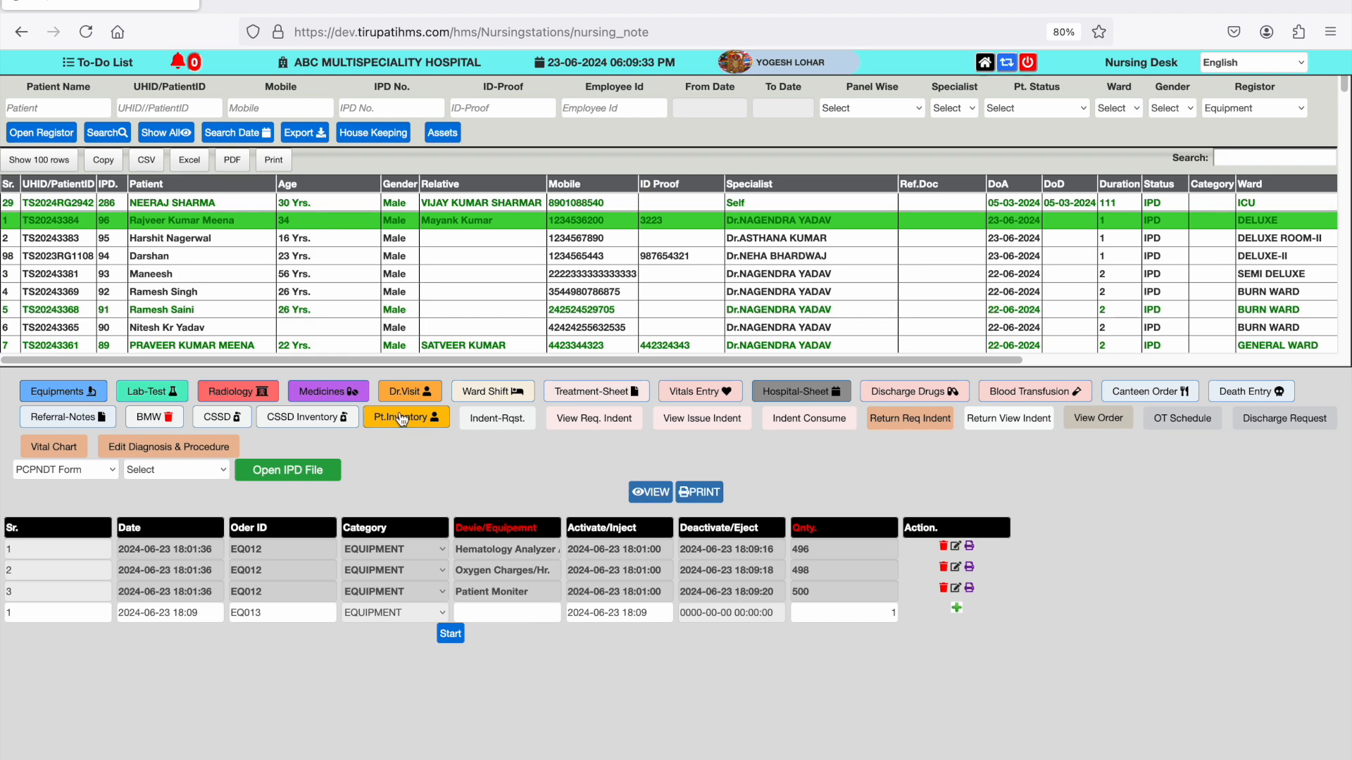
# - Open the ICD-X Discharge module and review the first-row patient's history, vitals, admission notes and lab-investigation sections
pyautogui.click(985, 63)
pyautogui.click(637, 254)
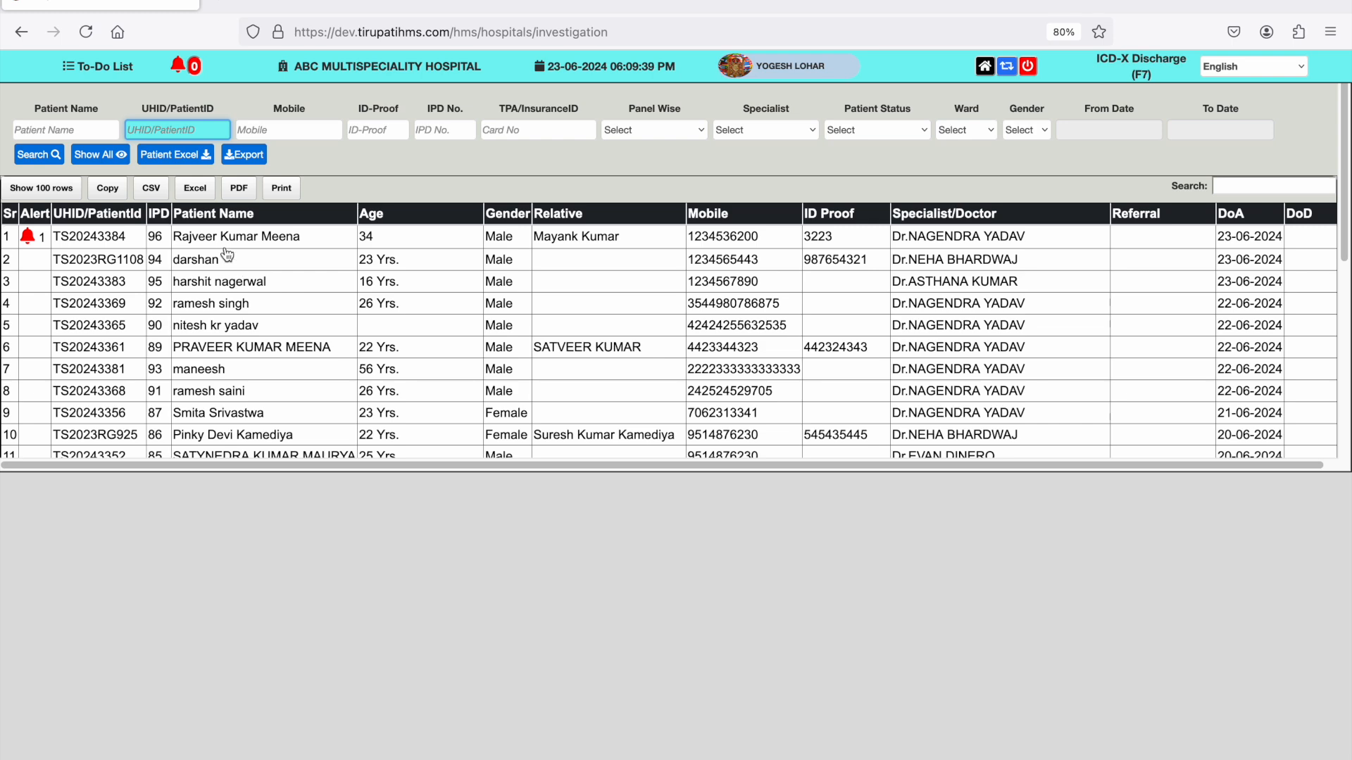
pyautogui.click(220, 240)
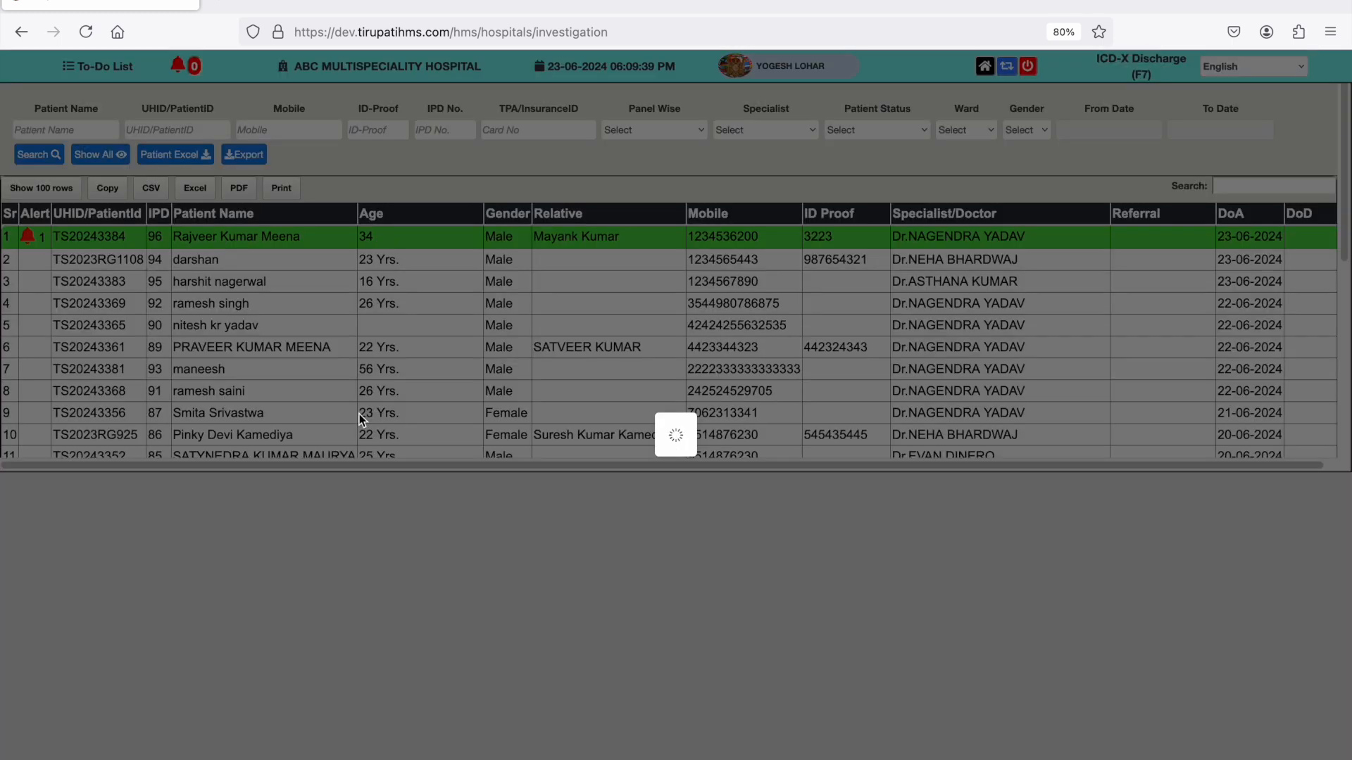
pyautogui.scroll(-3, 497, 462)
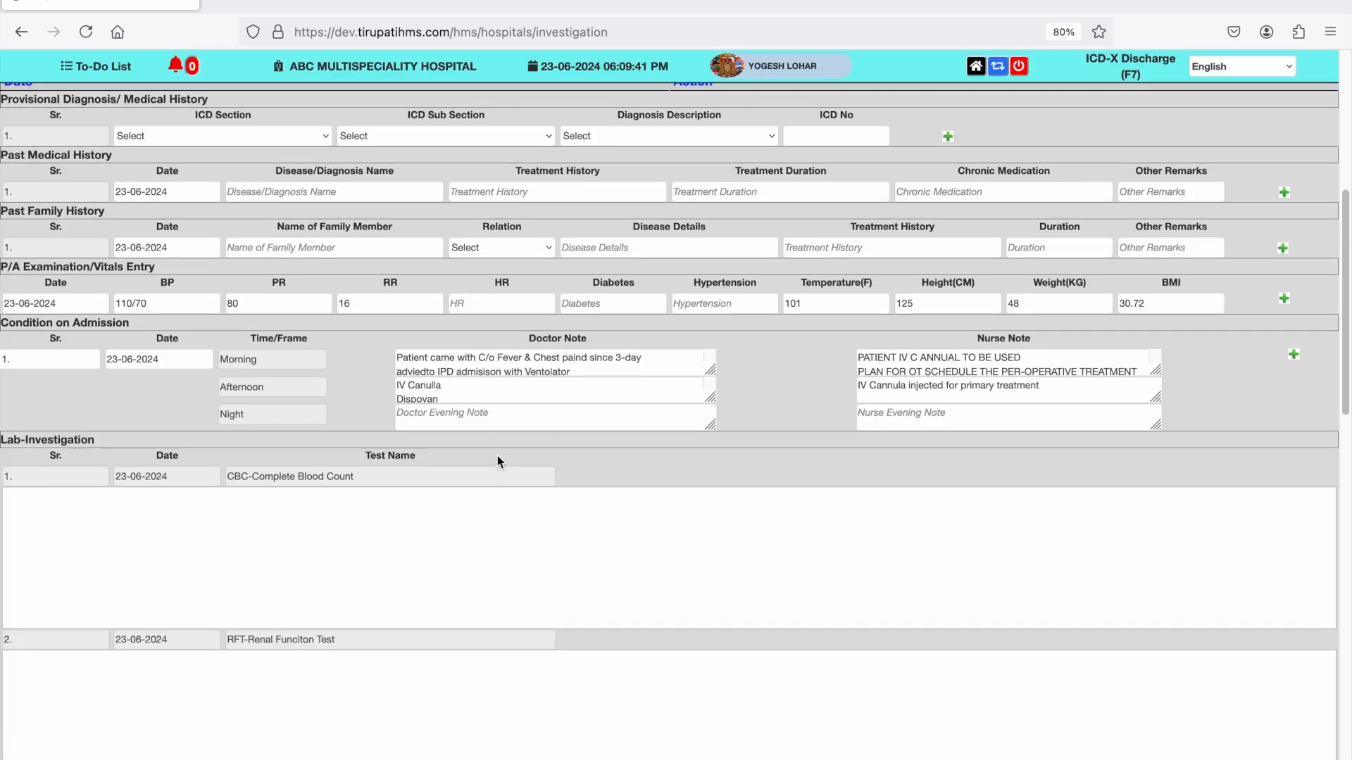
pyautogui.scroll(-1, 497, 455)
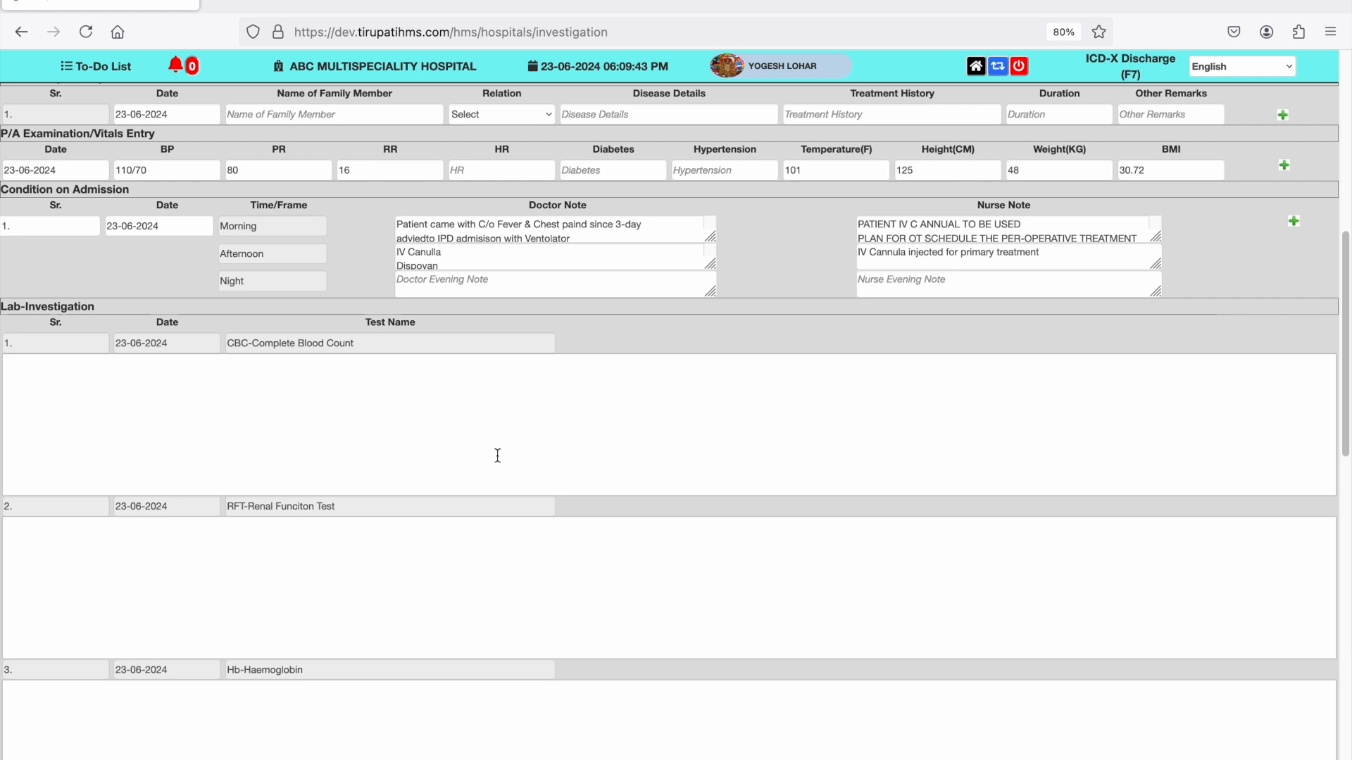
# - Open the Laboratory module, reload its patient list and select the patient in the first row
pyautogui.click(976, 66)
pyautogui.click(360, 202)
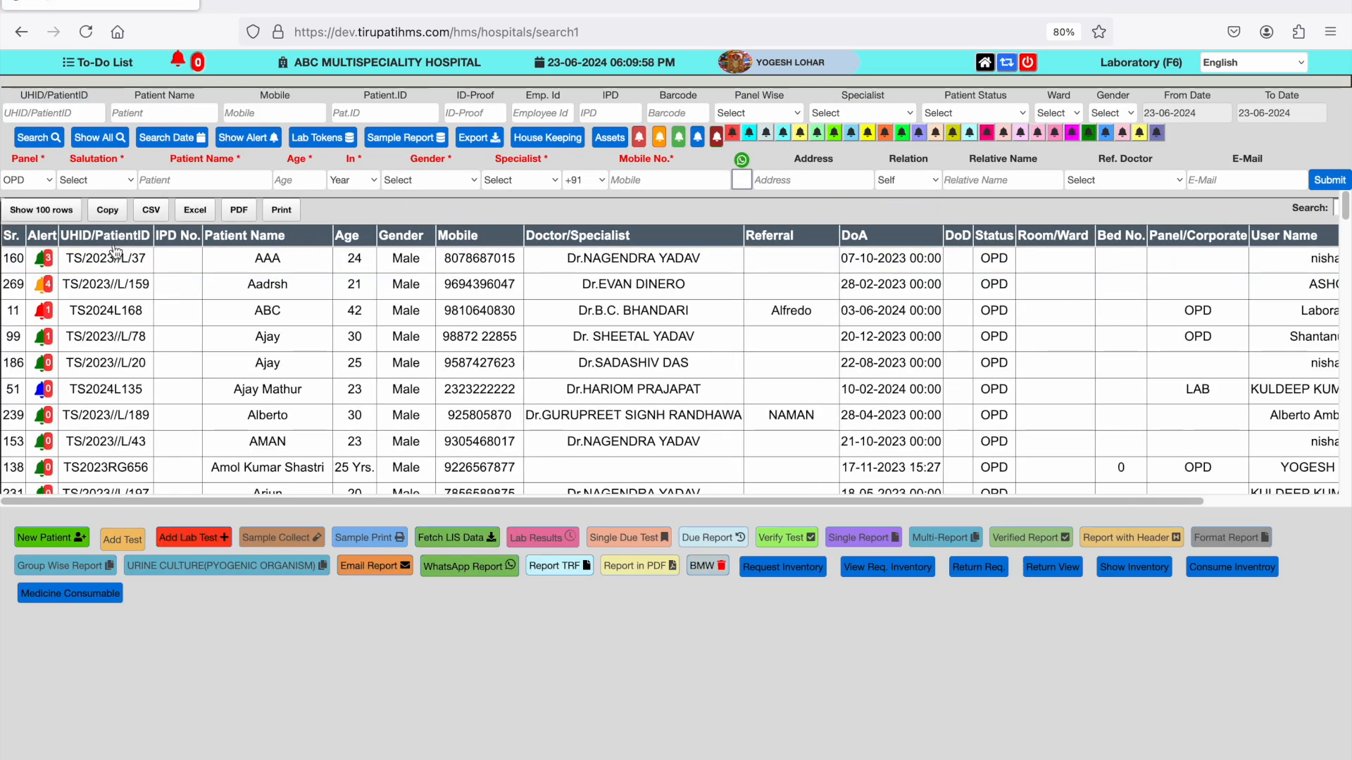
pyautogui.click(85, 32)
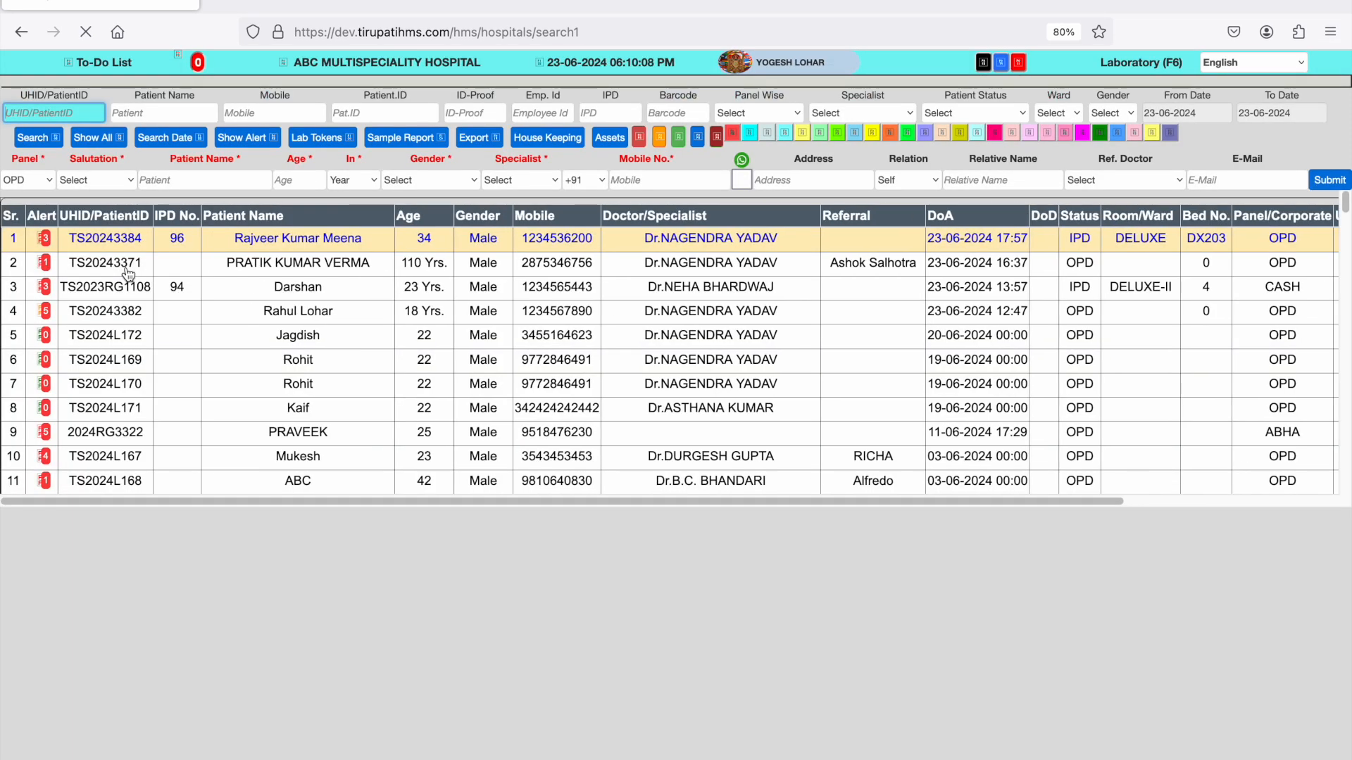
pyautogui.click(123, 270)
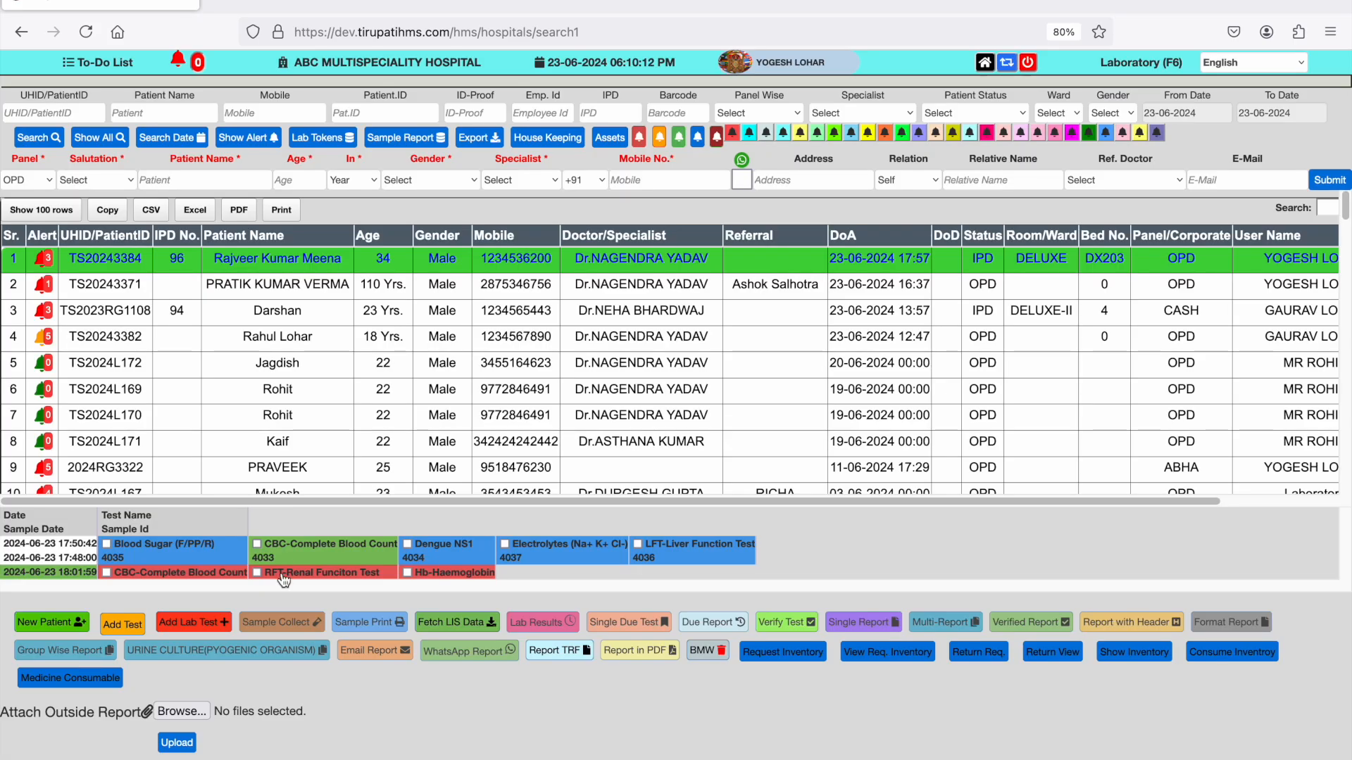
# - Select the CBC, Renal Function and Hb-Haemoglobin tests of the 18:01:59 order and open their lab results entry
pyautogui.click(108, 574)
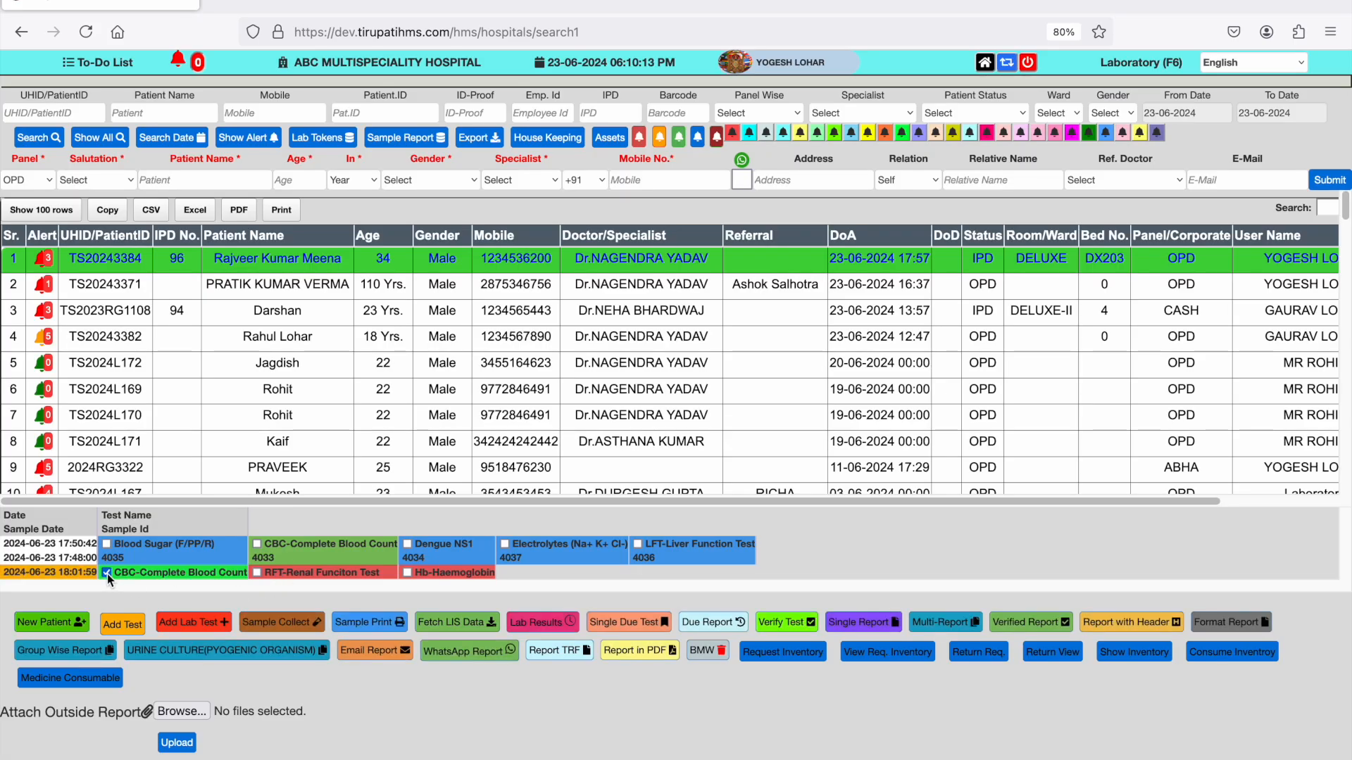
pyautogui.click(256, 573)
pyautogui.click(407, 573)
pyautogui.click(557, 629)
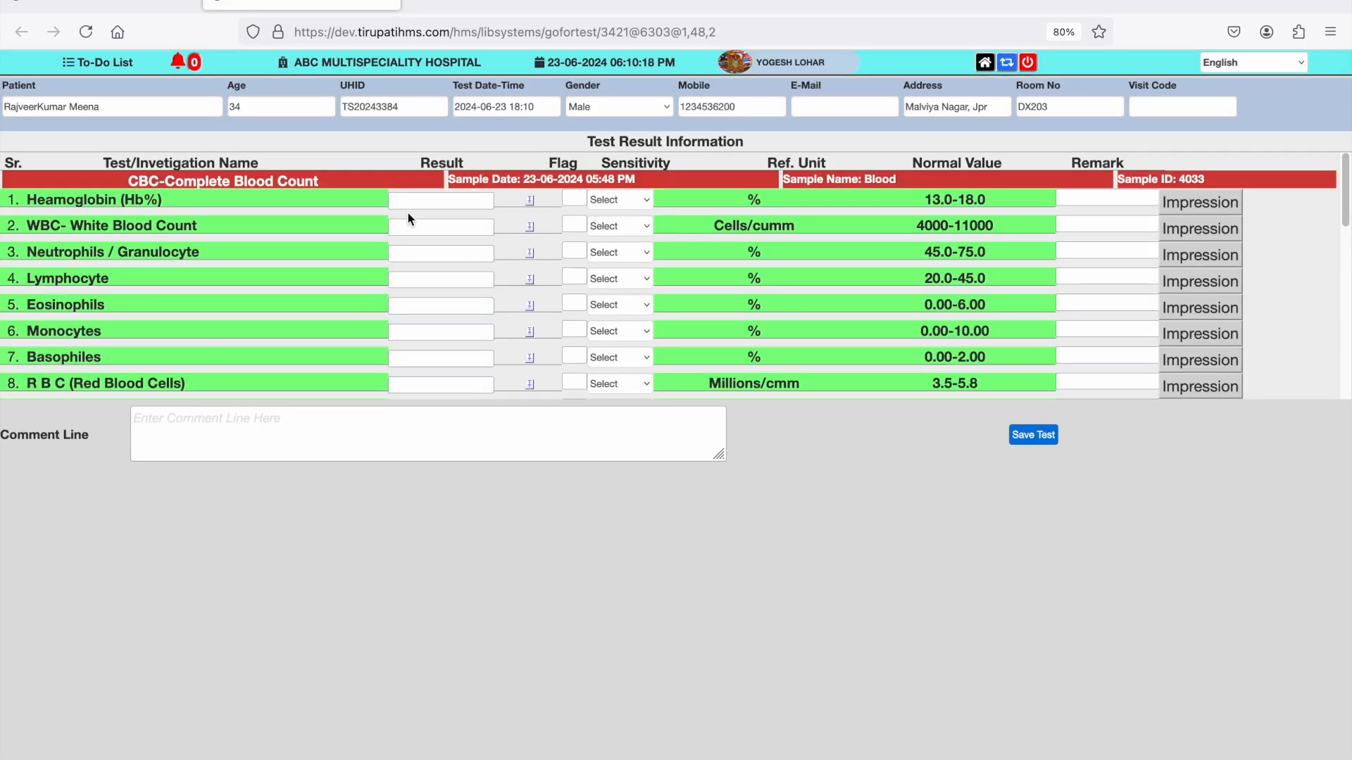
# - Enter the first CBC results: Haemoglobin 6, White Blood Count 45, Neutrophils 4, Lymphocyte 54 and Eosinophils 5
pyautogui.click(409, 205)
pyautogui.write('5')
pyautogui.press('Tab')
pyautogui.write('54')
pyautogui.press('Tab')
pyautogui.write('5')
# - Fill in further CBC results including P.C.V 5, M C V 5 and M C H 454, Hb-Haemoglobin 54 and 5, and Blood Urea 5
pyautogui.press('Tab')
pyautogui.write('54')
pyautogui.press('Tab')
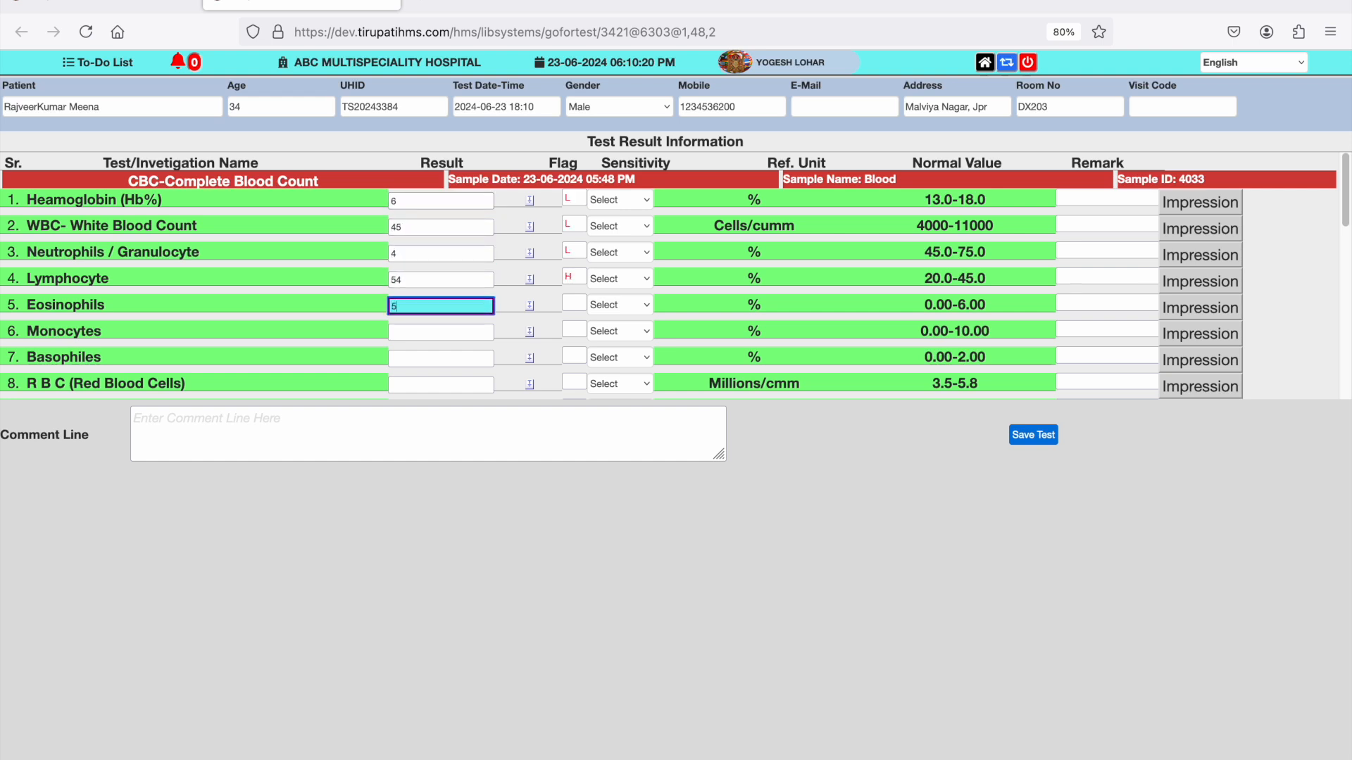
# - Complete the renal results: Creatinine 5, Uric Acid 4, BUN 4, Sodium 54, Potassium 5, Calcium 65, Phosphorus 6 and Random Blood Sugar 6
pyautogui.press('Tab')
pyautogui.write('454')
pyautogui.press('Tab')
pyautogui.write('5')
pyautogui.press('Tab')
pyautogui.write('5')
pyautogui.press('Tab')
pyautogui.write('54')
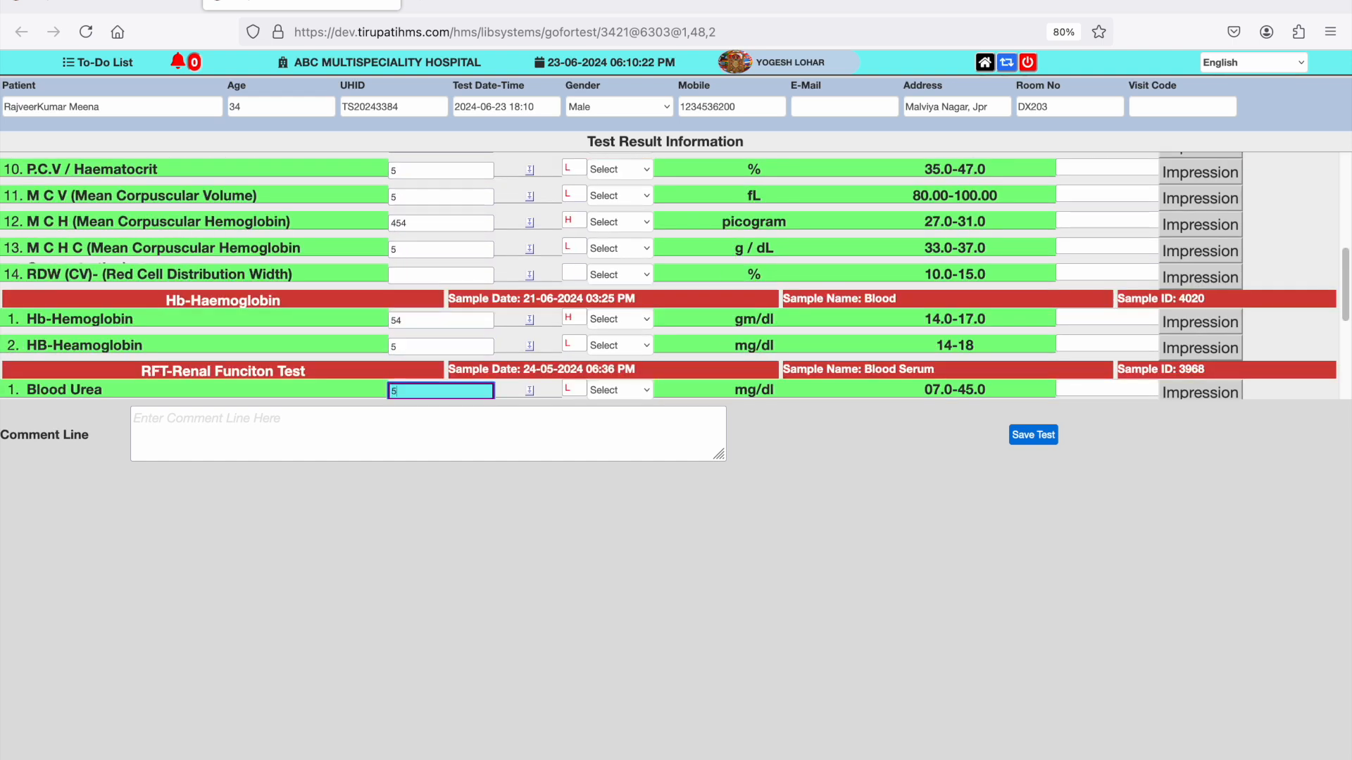
pyautogui.press('Tab')
pyautogui.write('65')
pyautogui.press('Tab')
pyautogui.write('6')
pyautogui.press('Tab')
pyautogui.write('6')
pyautogui.press('Tab')
pyautogui.write('565')
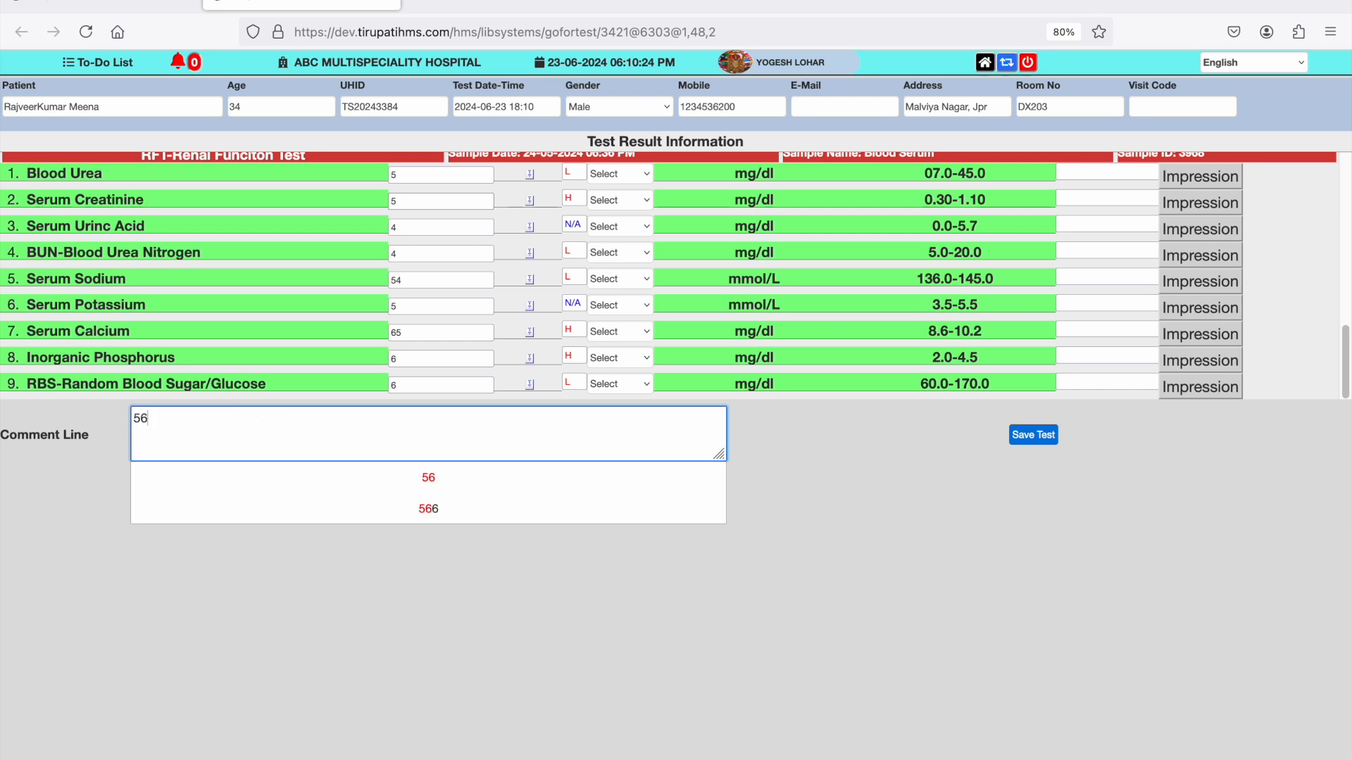
# - Clear the text from the comment line and save the test results
pyautogui.click(323, 417)
pyautogui.press('BackSpace')
pyautogui.press('BackSpace')
pyautogui.press('BackSpace')
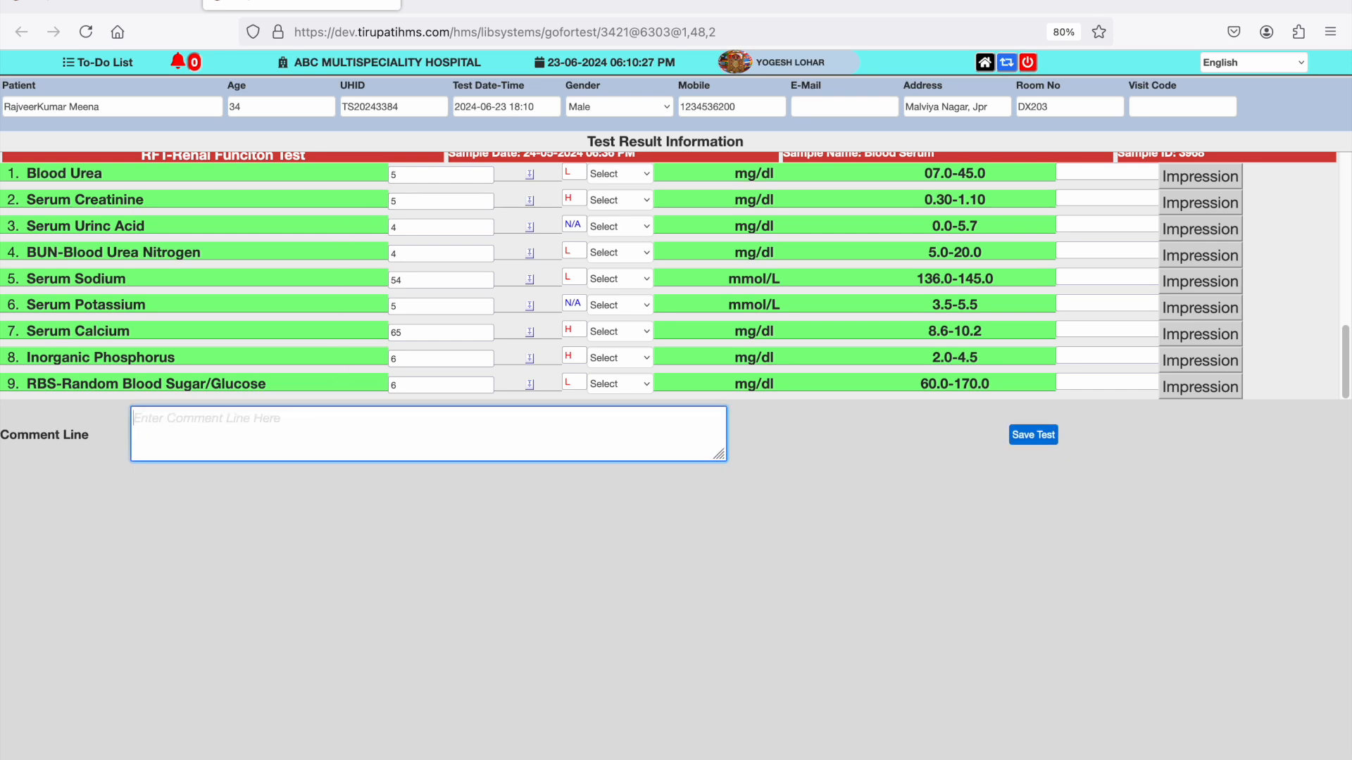
pyautogui.click(1034, 438)
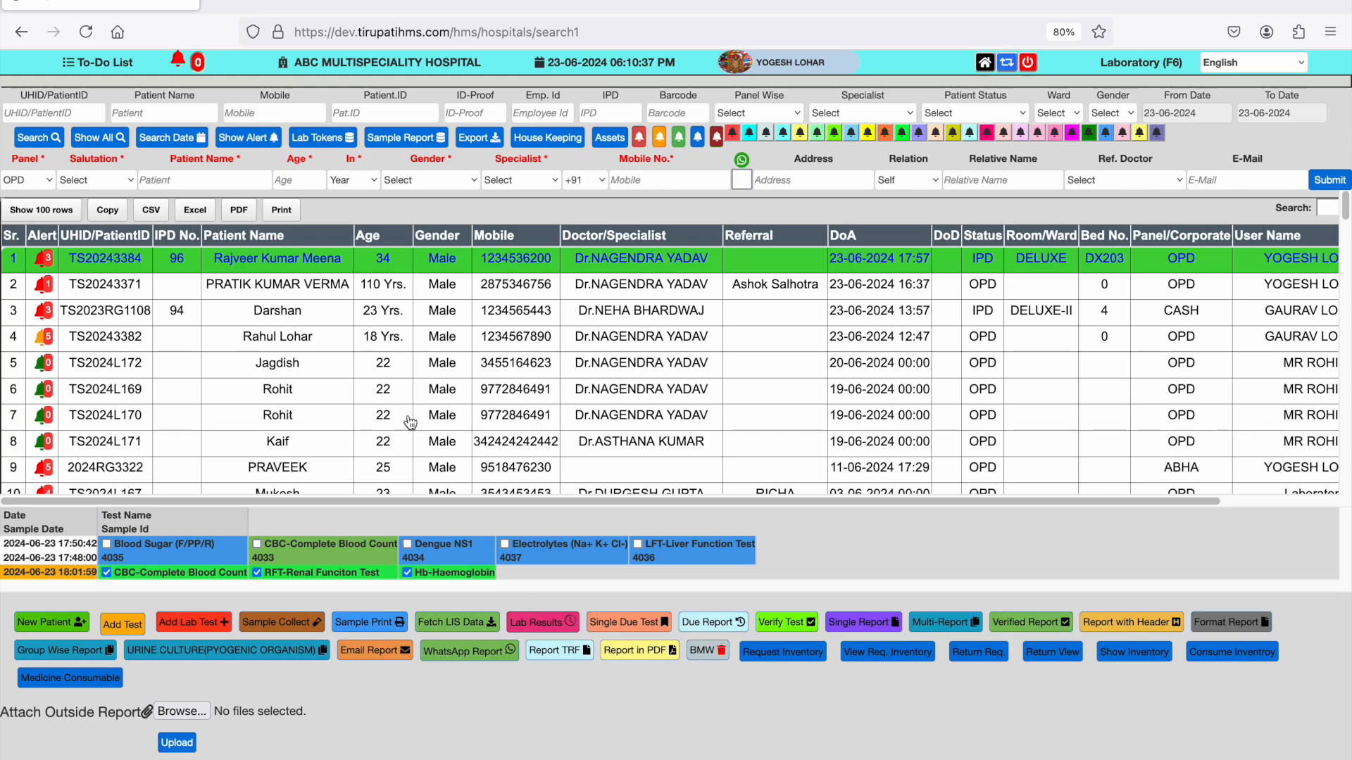
# - Refresh the first-row patient's test list and return to the main module page
pyautogui.click(245, 262)
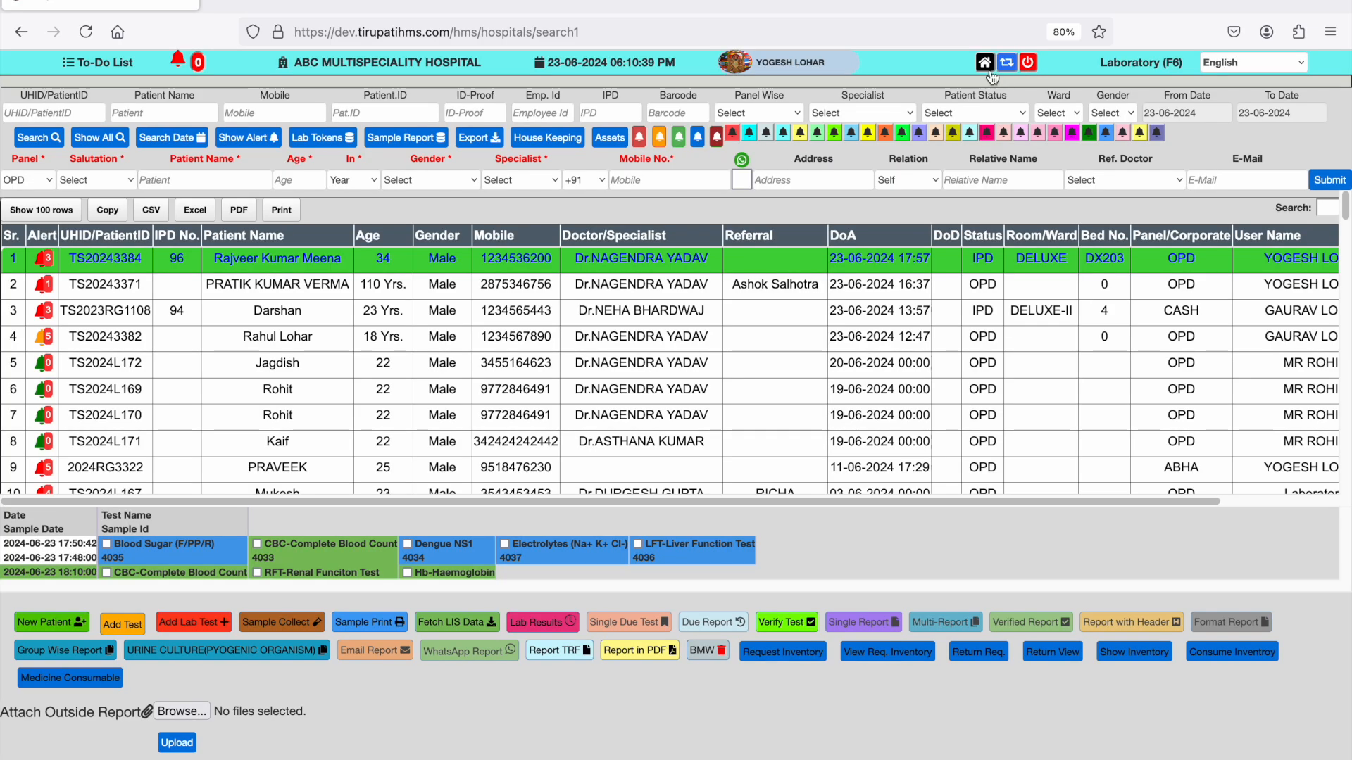
pyautogui.click(985, 64)
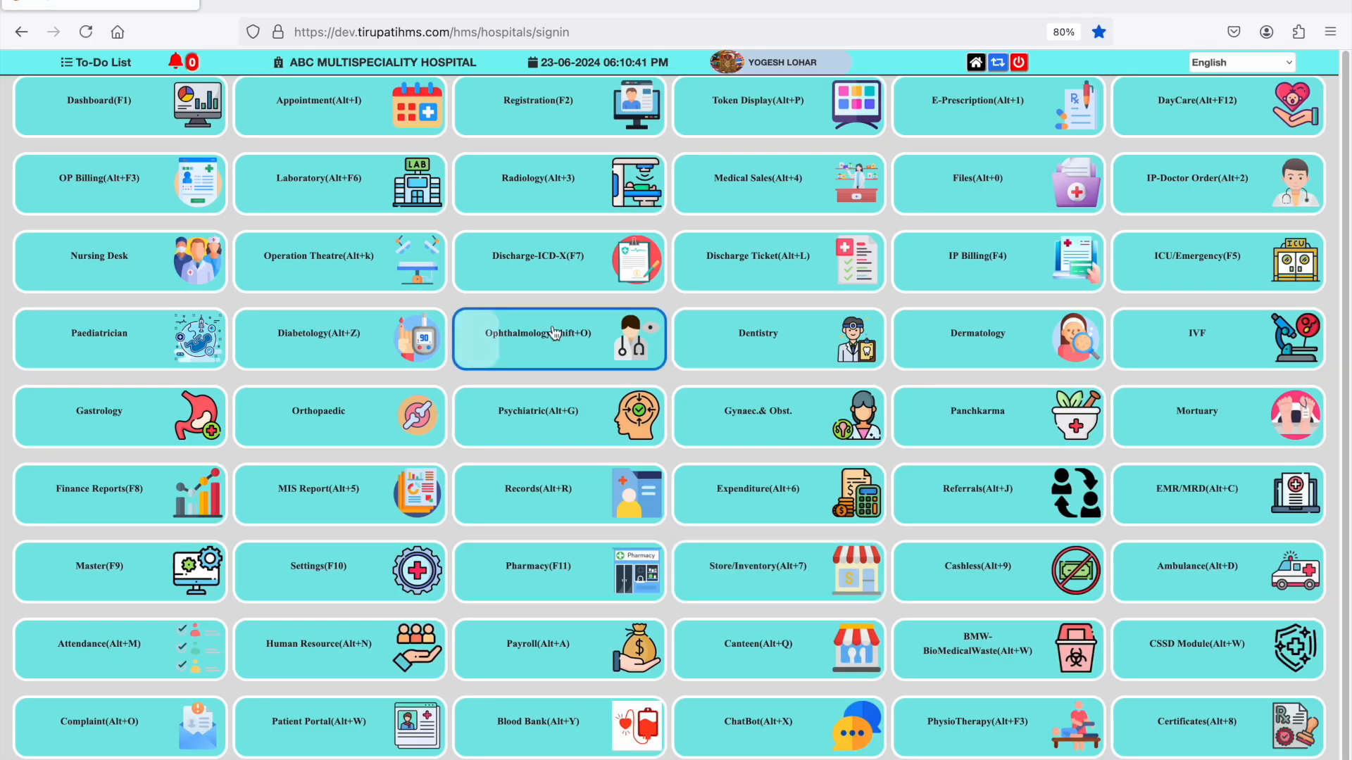